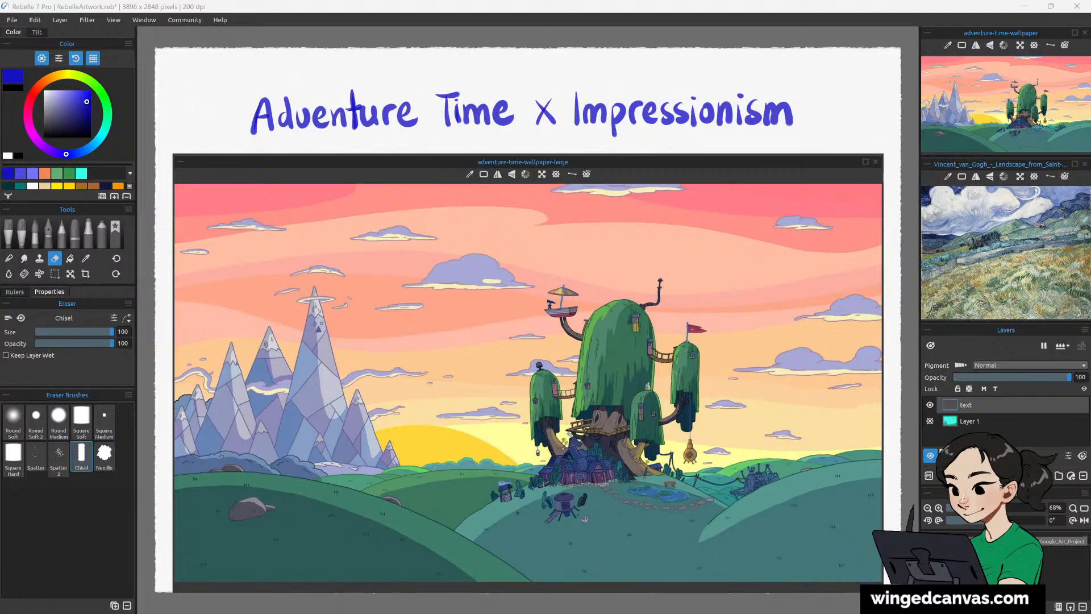
Close the large floating Adventure Time wallpaper reference and keep its small docked copy in view.
{"action": "left_click", "coordinate": [1002, 559]}
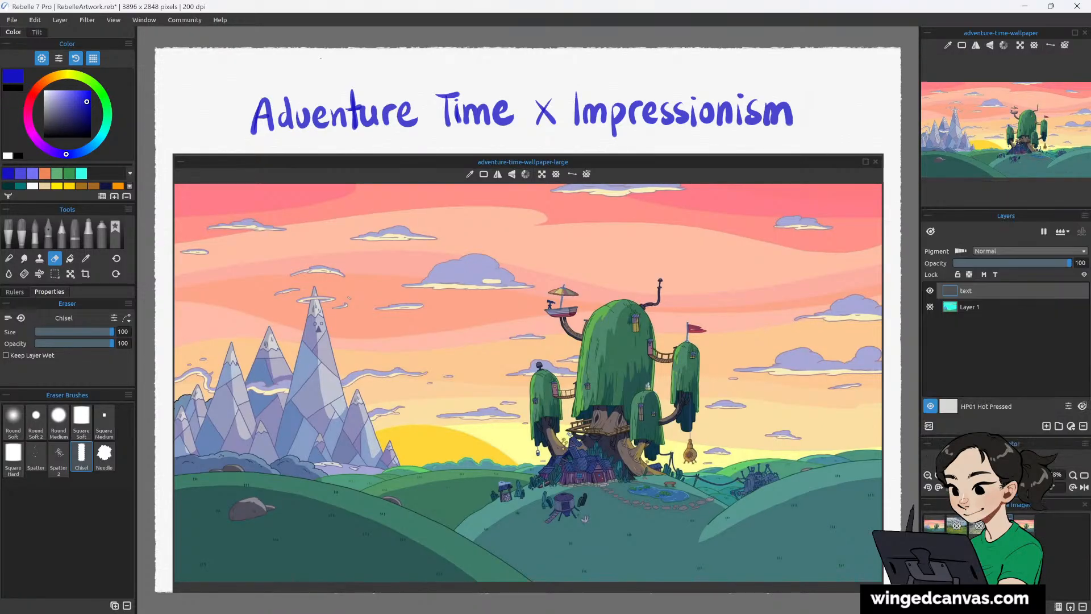
{"action": "left_click", "coordinate": [1025, 525]}
{"action": "left_click", "coordinate": [1025, 525]}
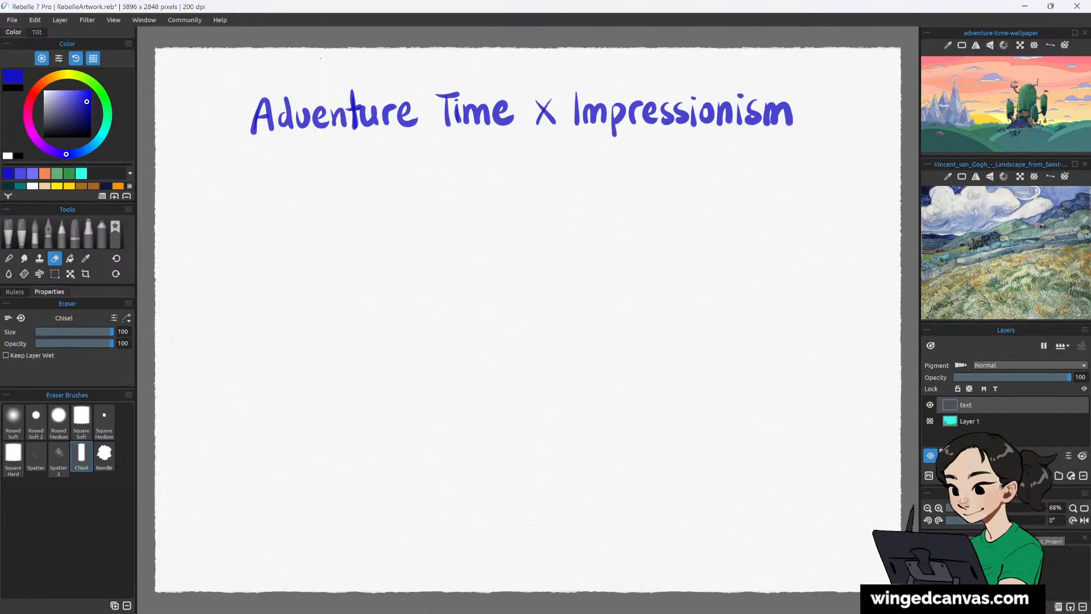
Open the Van Gogh Landscape from Saint-Rémy reference in a floating window and enlarge it to cover most of the canvas.
{"action": "left_click", "coordinate": [988, 559]}
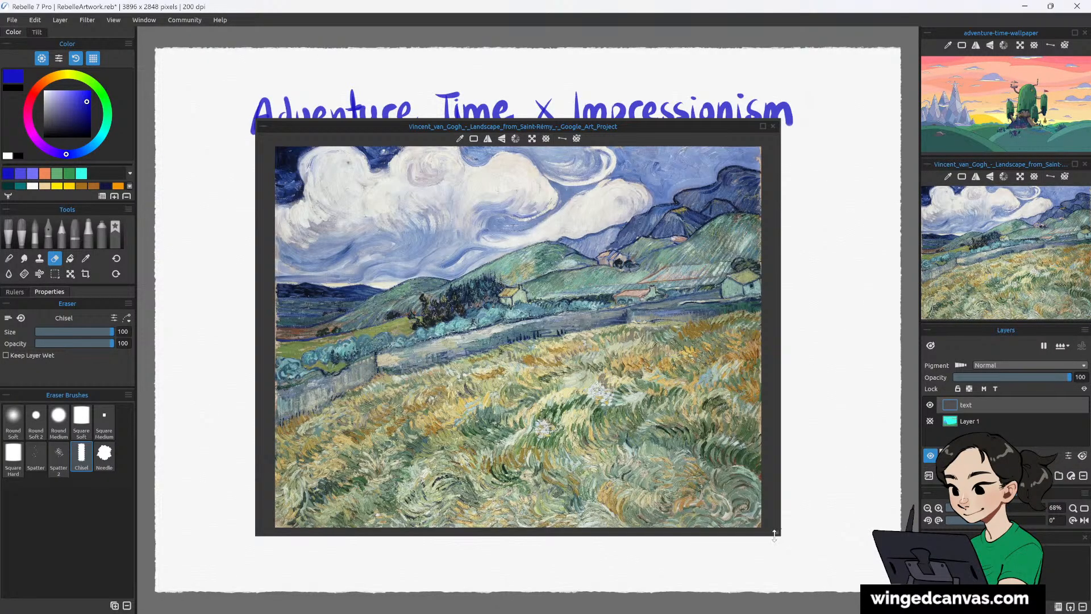
{"action": "left_click_drag", "start_coordinate": [778, 532], "coordinate": [884, 585]}
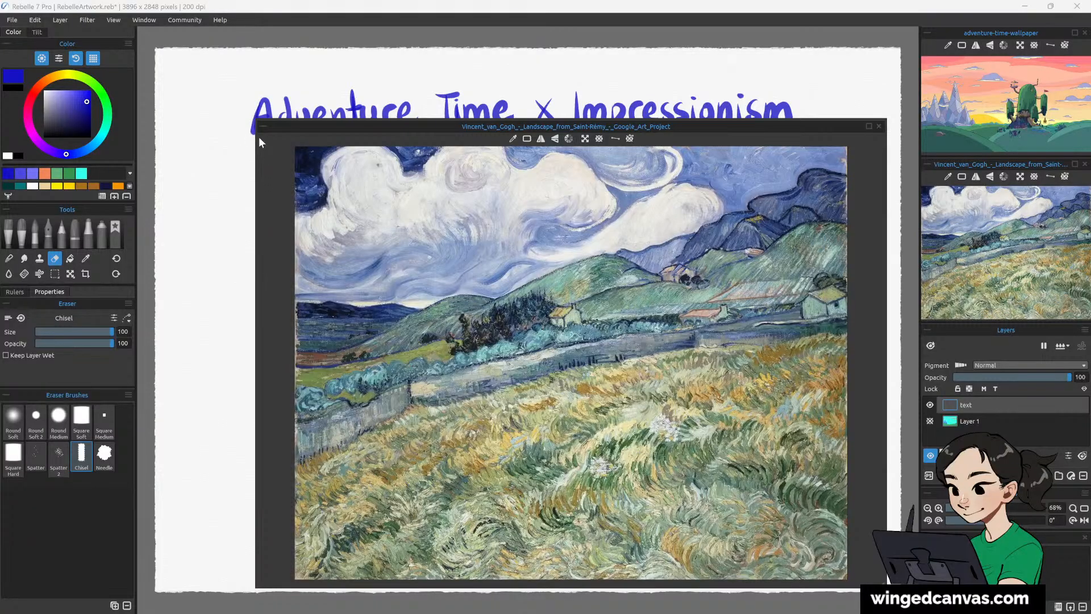
{"action": "left_click_drag", "start_coordinate": [260, 119], "coordinate": [256, 45]}
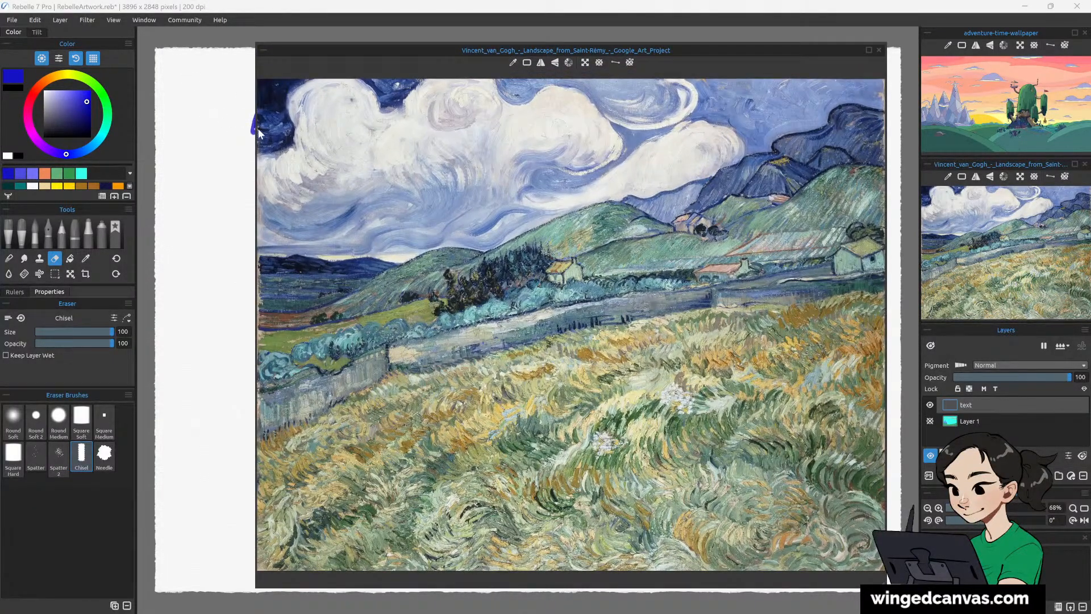
{"action": "left_click_drag", "start_coordinate": [256, 135], "coordinate": [161, 139]}
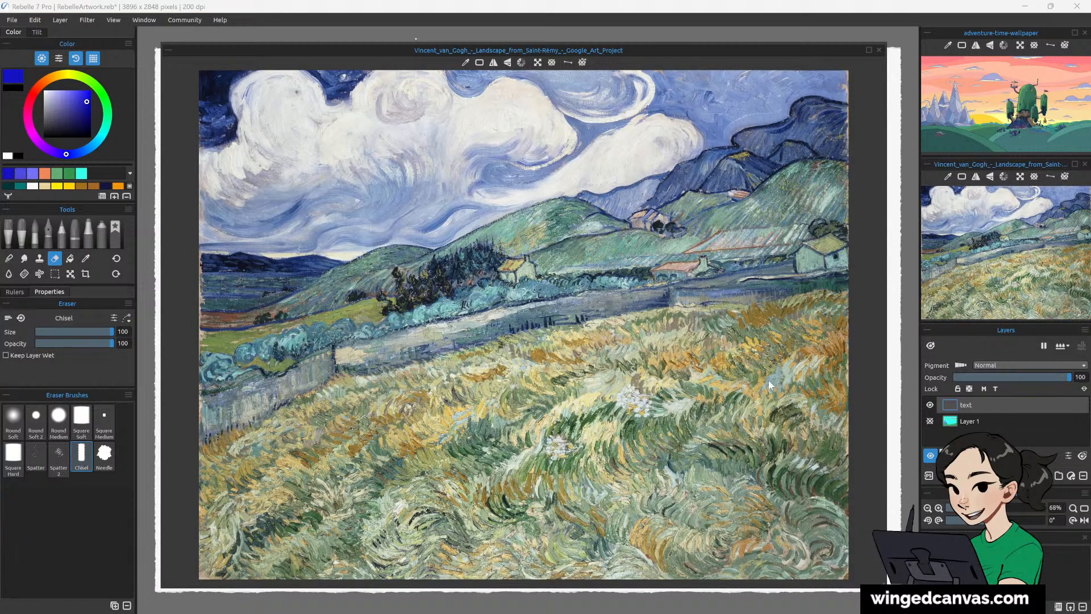
Examine the brushwork and colour layering in the grass field of the Van Gogh landscape, close up and as a whole.
{"action": "scroll", "coordinate": [714, 425], "scroll_direction": "up", "scroll_amount": 5}
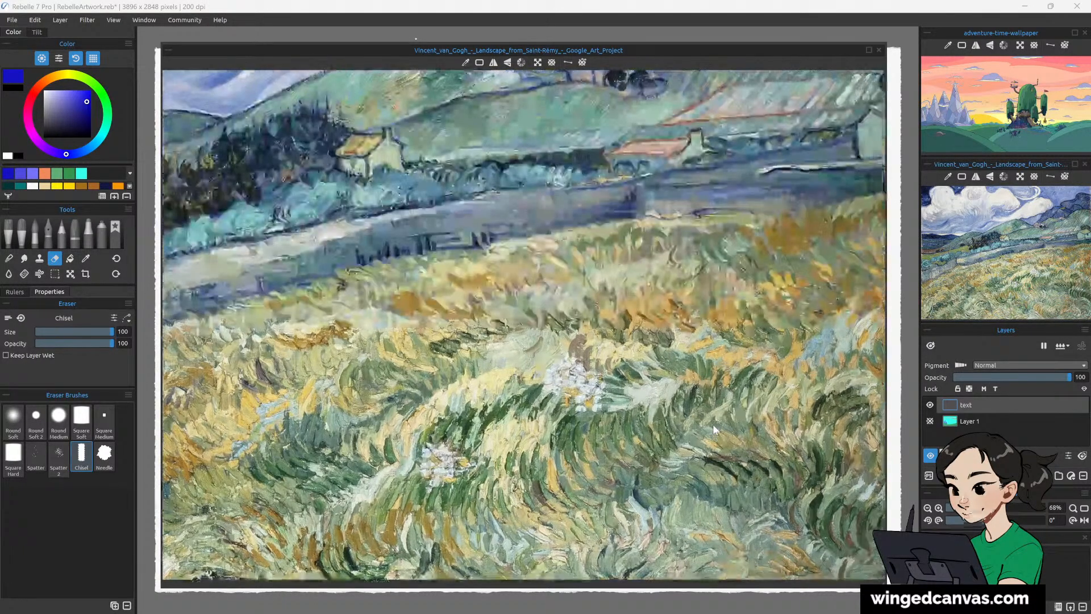
{"action": "scroll", "coordinate": [711, 423], "scroll_direction": "up", "scroll_amount": 3}
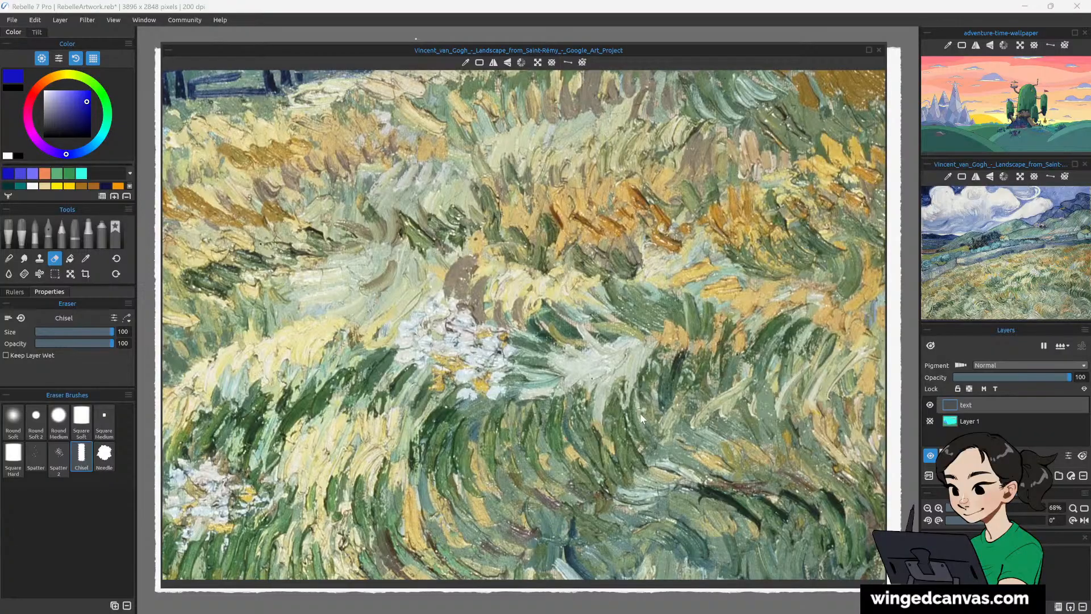
{"action": "scroll", "coordinate": [626, 400], "scroll_direction": "down", "scroll_amount": 2}
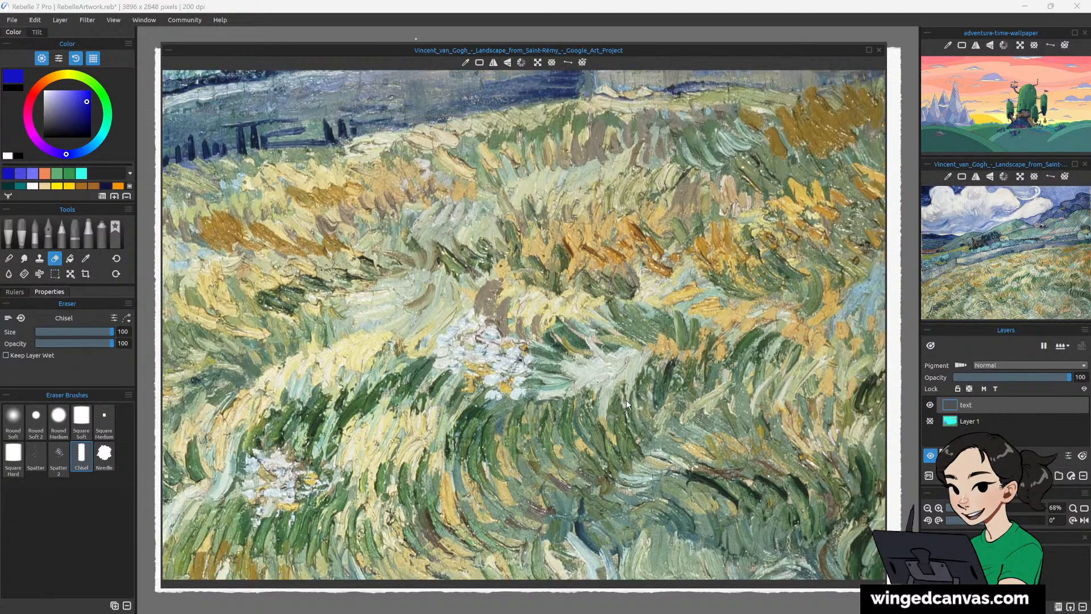
{"action": "scroll", "coordinate": [626, 400], "scroll_direction": "down", "scroll_amount": 1}
{"action": "scroll", "coordinate": [626, 399], "scroll_direction": "down", "scroll_amount": 1}
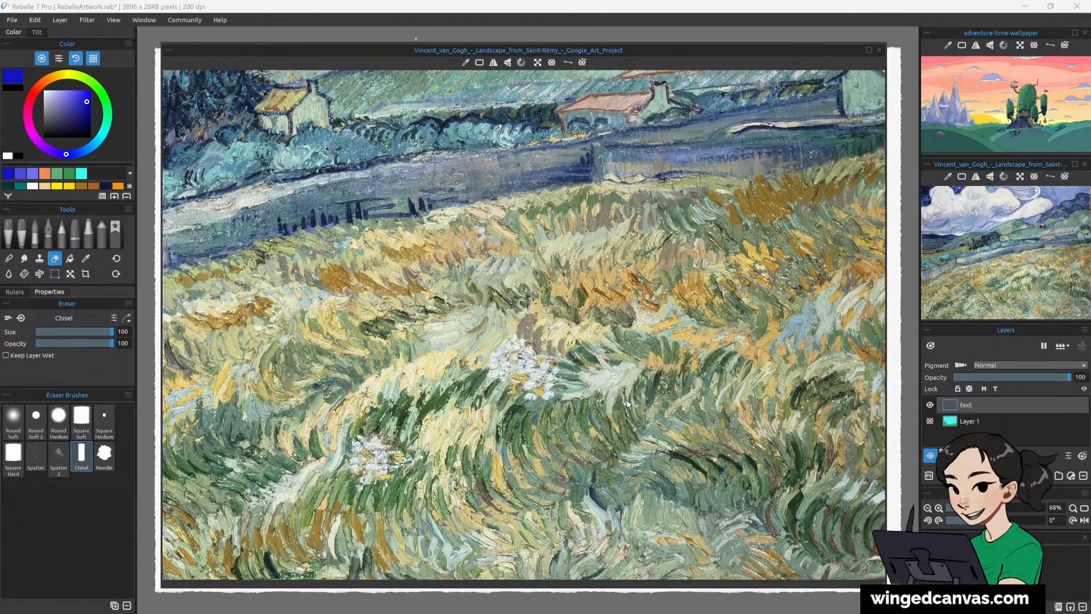
{"action": "scroll", "coordinate": [626, 400], "scroll_direction": "down", "scroll_amount": 1}
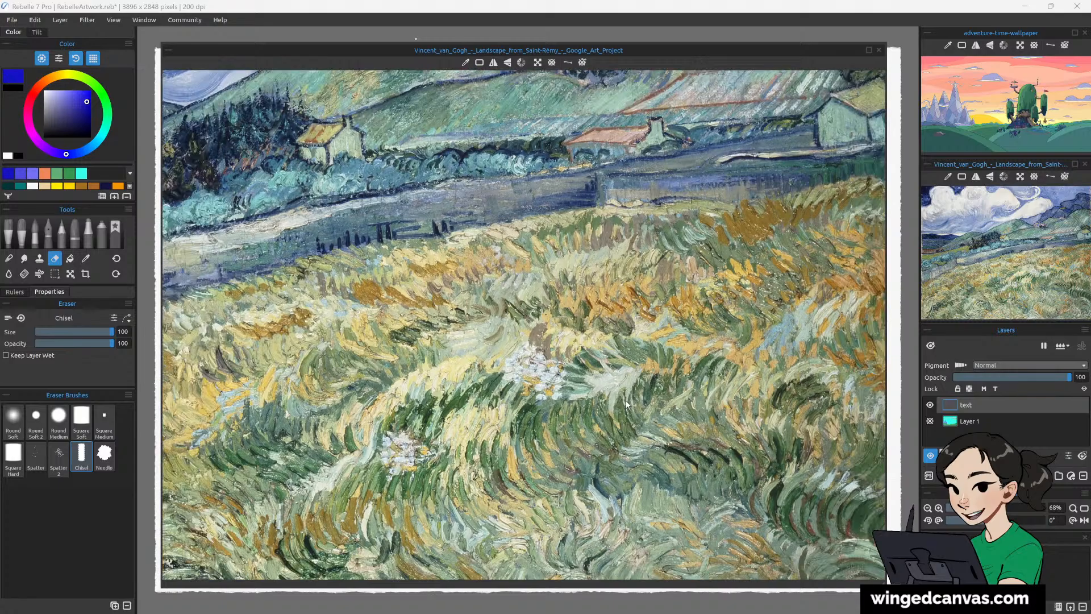
{"action": "scroll", "coordinate": [626, 400], "scroll_direction": "down", "scroll_amount": 2}
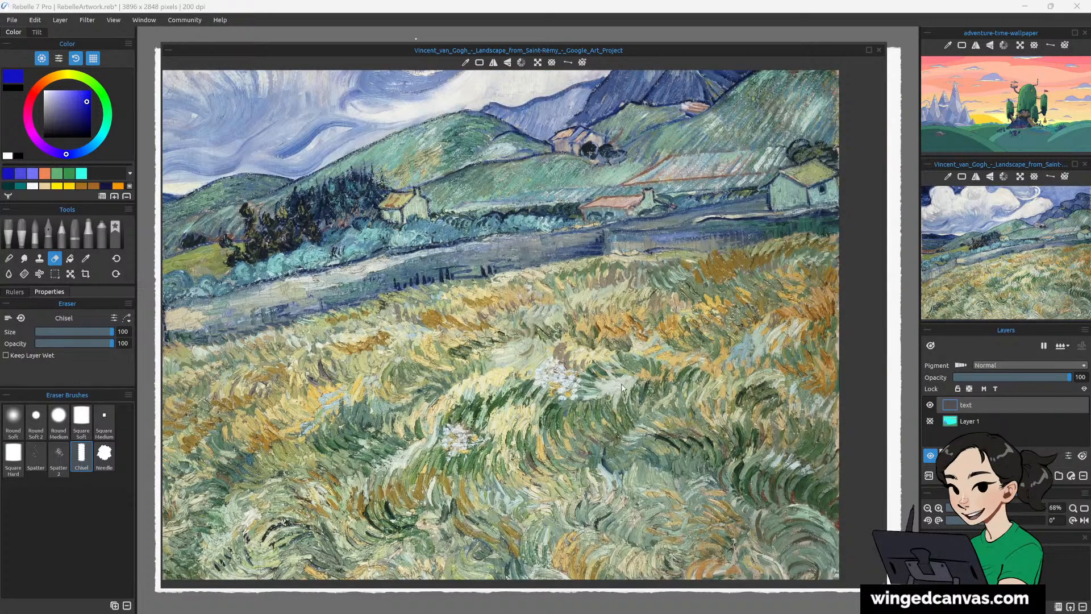
{"action": "scroll", "coordinate": [630, 388], "scroll_direction": "down", "scroll_amount": 1}
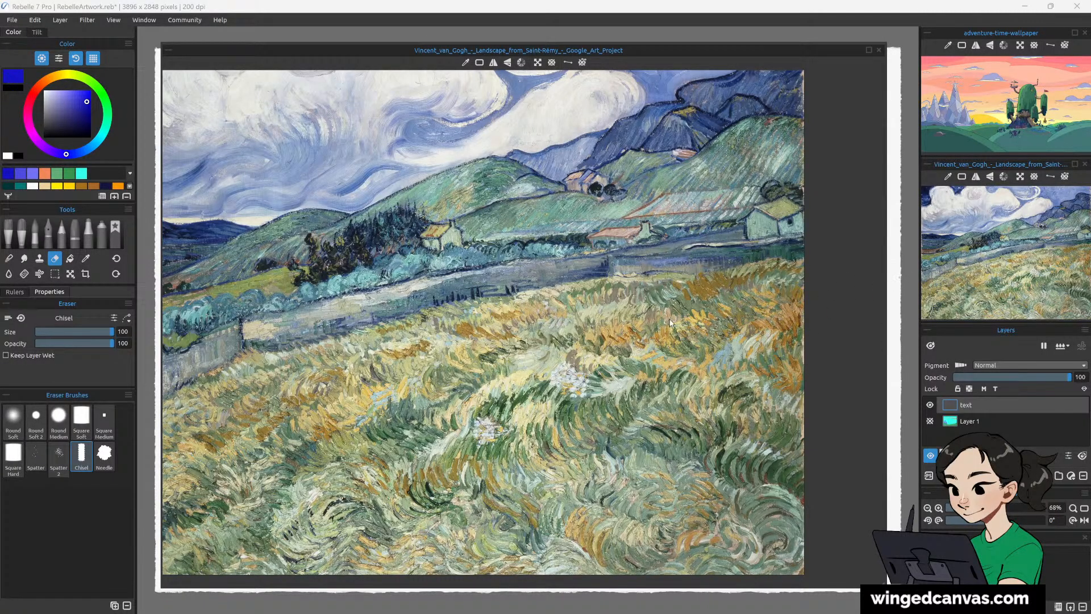
{"action": "scroll", "coordinate": [655, 323], "scroll_direction": "up", "scroll_amount": 2}
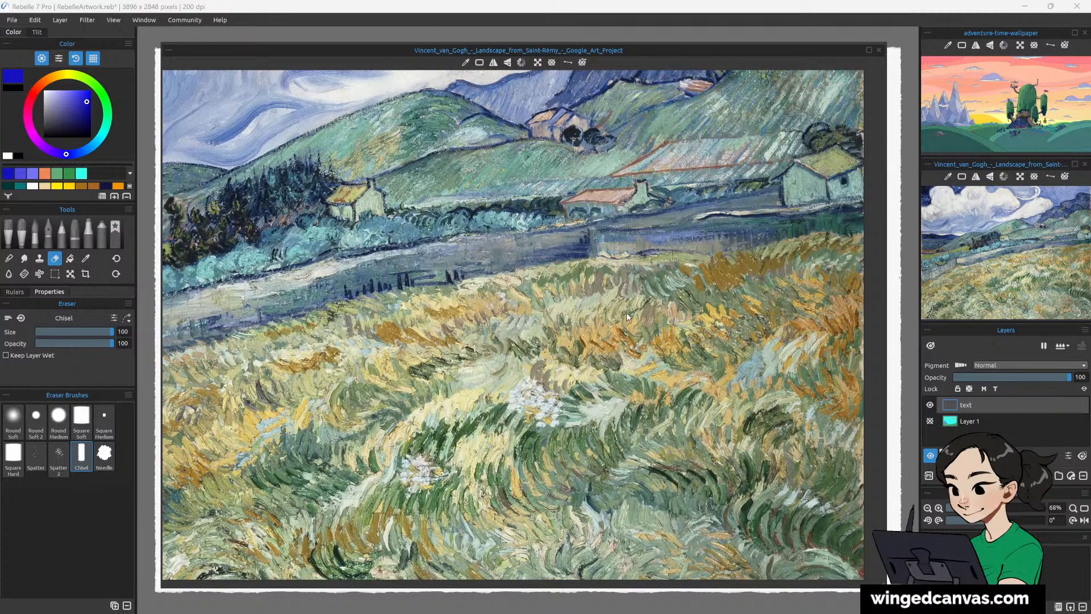
{"action": "scroll", "coordinate": [625, 313], "scroll_direction": "down", "scroll_amount": 2}
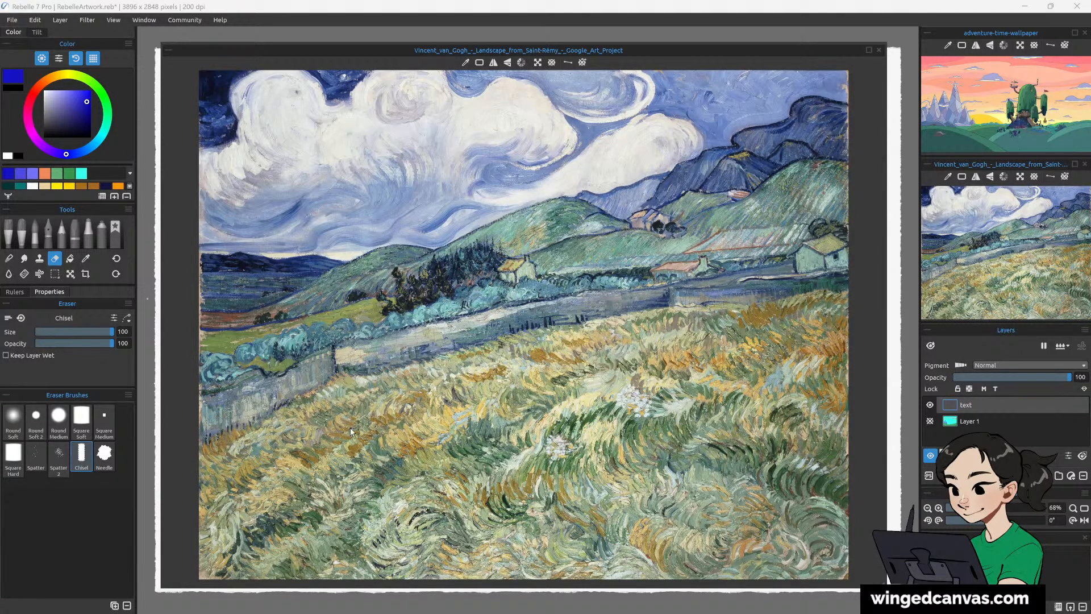
{"action": "scroll", "coordinate": [434, 462], "scroll_direction": "up", "scroll_amount": 2}
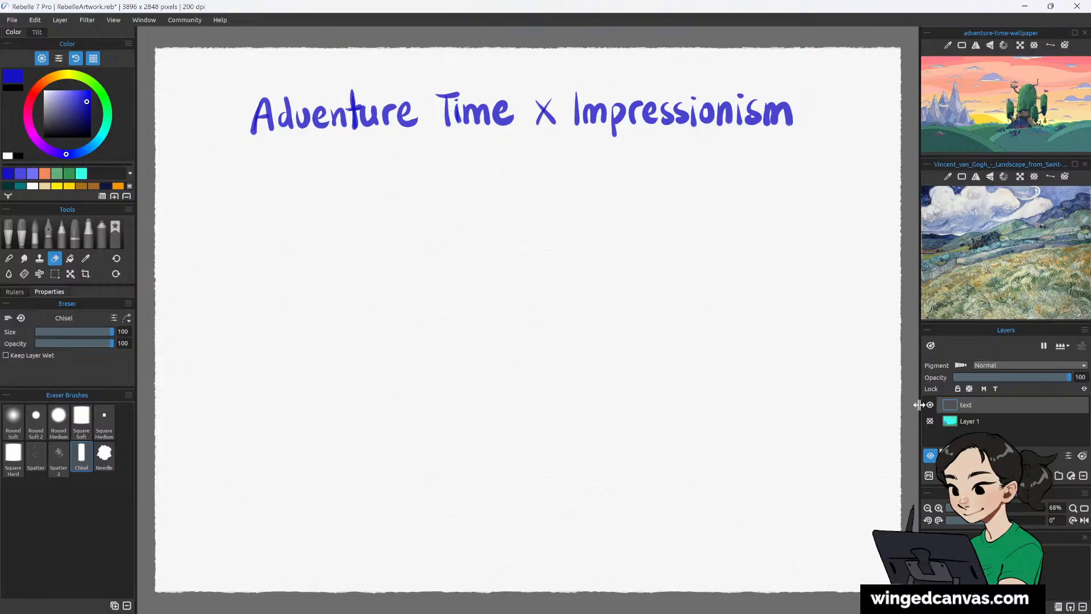
Add a new layer above the hidden text layer and switch to the Craft Flat 2 graphite pencil at size 20.
{"action": "left_click", "coordinate": [1058, 475]}
{"action": "left_click", "coordinate": [931, 404]}
{"action": "left_click", "coordinate": [930, 404]}
{"action": "left_click", "coordinate": [930, 421]}
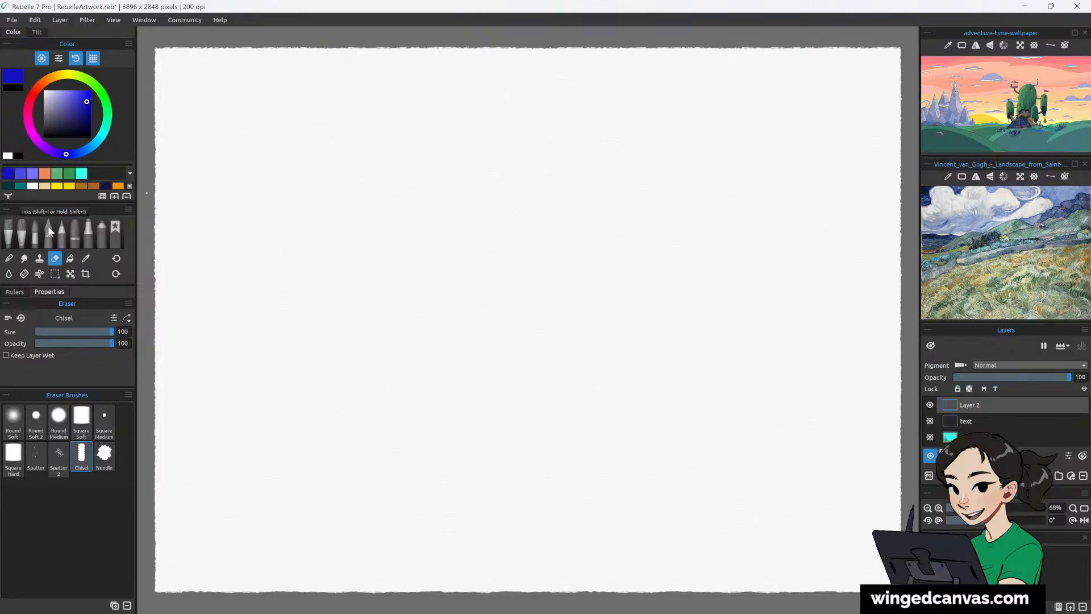
{"action": "left_click", "coordinate": [62, 233]}
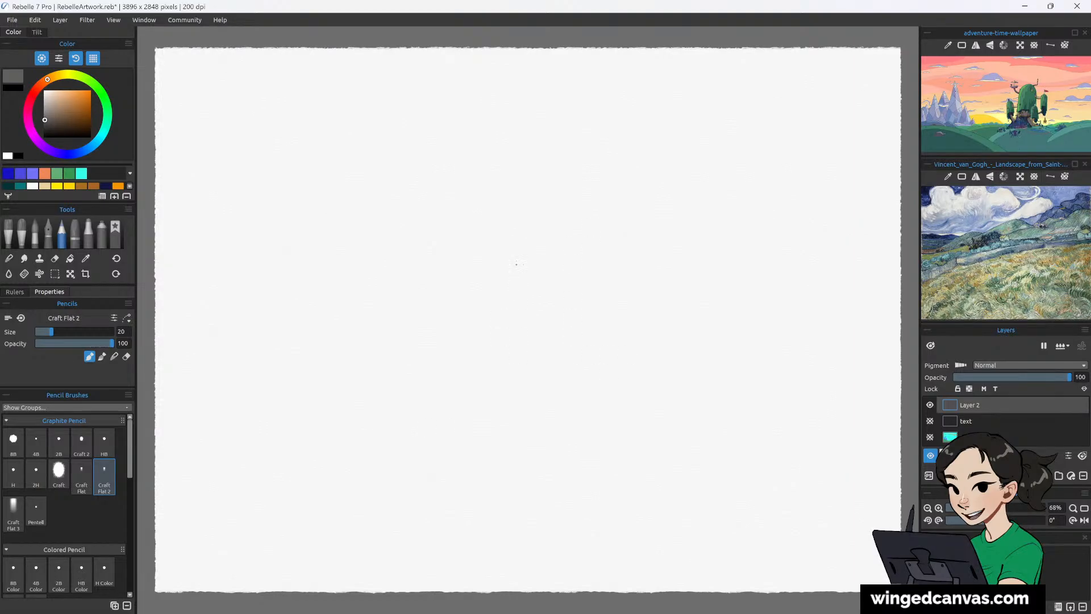
{"action": "mouse_move", "coordinate": [463, 172]}
{"action": "left_mouse_down"}
{"action": "mouse_move", "coordinate": [470, 325]}
{"action": "mouse_move", "coordinate": [711, 156]}
{"action": "mouse_move", "coordinate": [744, 155]}
{"action": "left_mouse_up"}
{"action": "key", "text": "ctrl+z"}
{"action": "key", "text": "ctrl+z"}
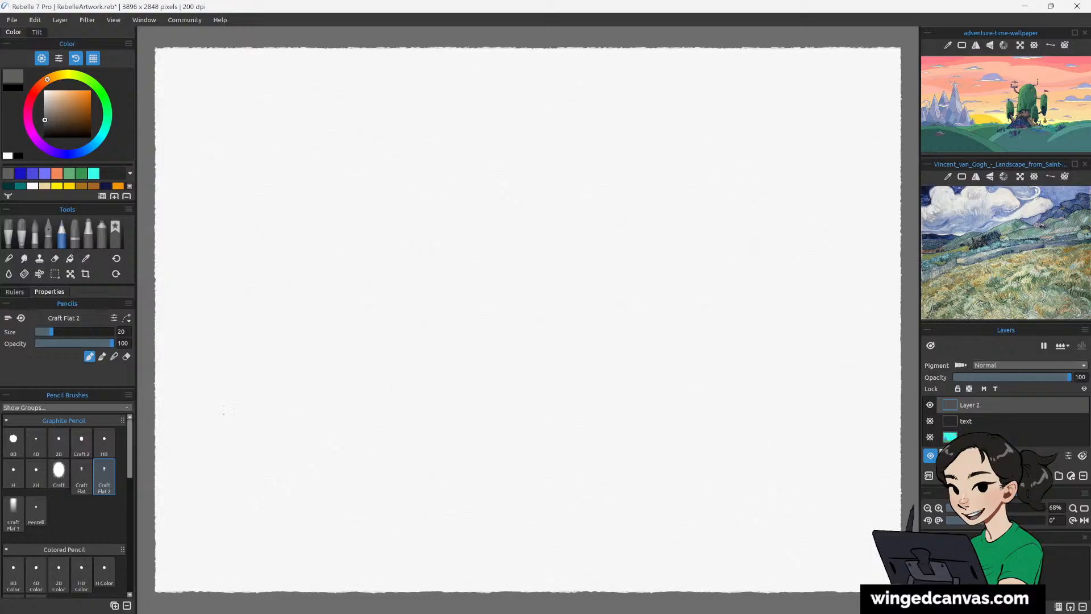
Sketch three large foreground hills along the lower canvas: a left slope, a broad central mound and a right slope.
{"action": "mouse_move", "coordinate": [203, 426]}
{"action": "left_mouse_down"}
{"action": "mouse_move", "coordinate": [434, 540]}
{"action": "mouse_move", "coordinate": [465, 567]}
{"action": "left_mouse_up"}
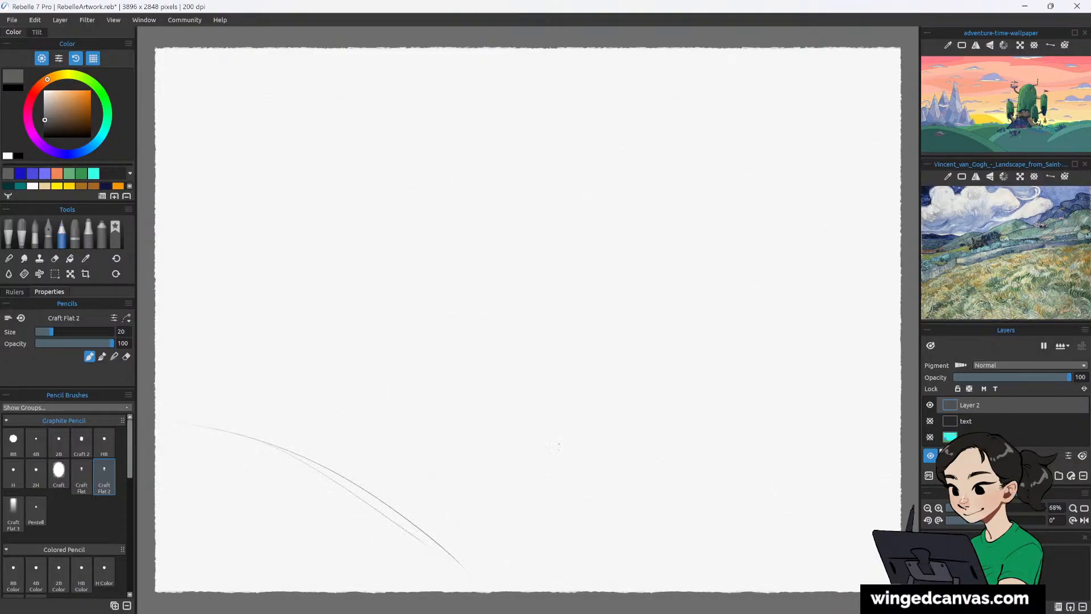
{"action": "mouse_move", "coordinate": [423, 512]}
{"action": "left_mouse_down"}
{"action": "mouse_move", "coordinate": [471, 485]}
{"action": "mouse_move", "coordinate": [650, 446]}
{"action": "mouse_move", "coordinate": [852, 487]}
{"action": "left_mouse_up"}
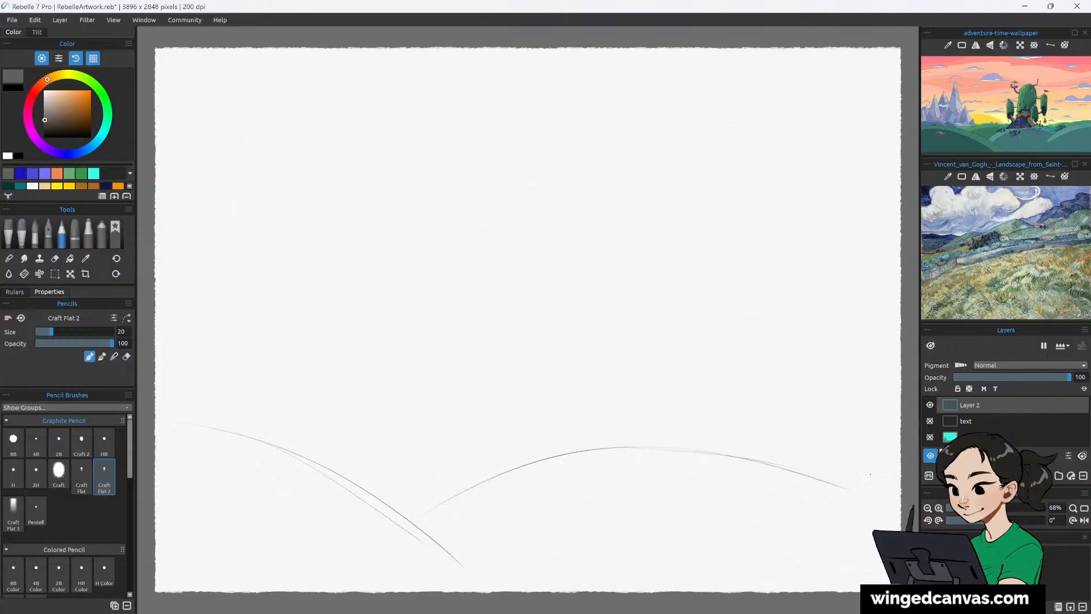
{"action": "left_click_drag", "start_coordinate": [898, 460], "coordinate": [733, 560]}
{"action": "mouse_move", "coordinate": [870, 478]}
{"action": "left_mouse_down"}
{"action": "mouse_move", "coordinate": [758, 547]}
{"action": "mouse_move", "coordinate": [717, 591]}
{"action": "left_mouse_up"}
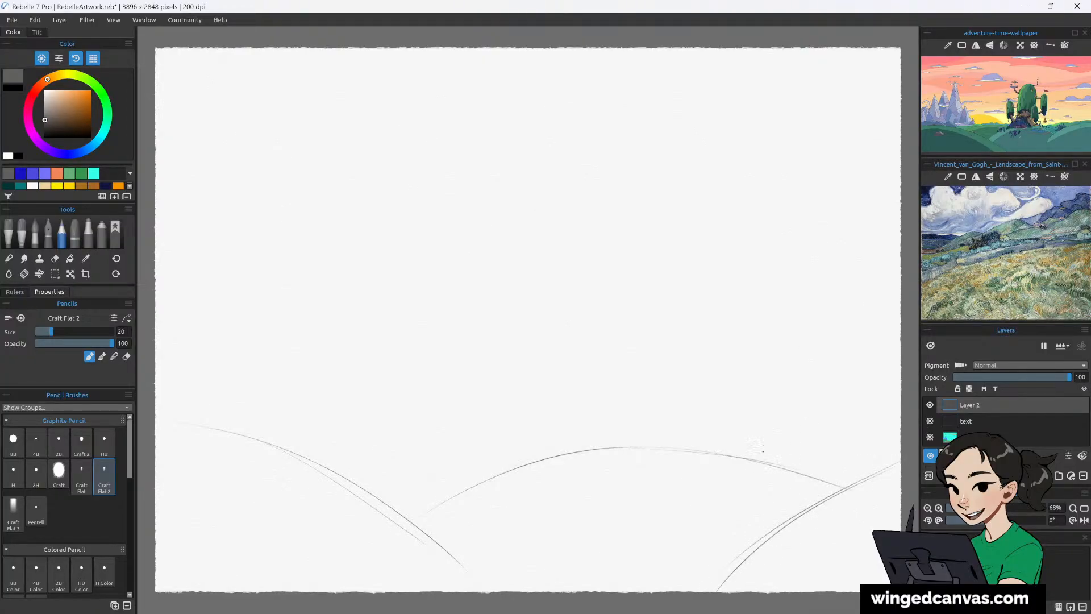
Sketch smaller overlapping hills behind the foreground slopes on both sides, and restate the central mound's left edge.
{"action": "left_click_drag", "start_coordinate": [774, 463], "coordinate": [874, 461]}
{"action": "left_click_drag", "start_coordinate": [747, 457], "coordinate": [900, 437]}
{"action": "mouse_move", "coordinate": [313, 462]}
{"action": "left_mouse_down"}
{"action": "mouse_move", "coordinate": [427, 479]}
{"action": "mouse_move", "coordinate": [472, 502]}
{"action": "left_mouse_up"}
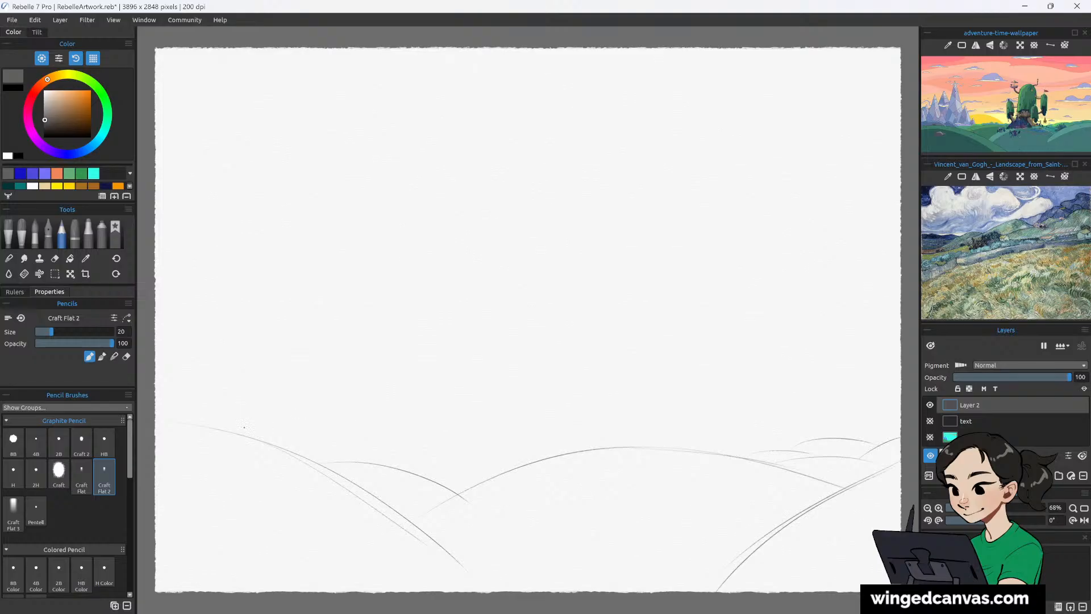
{"action": "mouse_move", "coordinate": [225, 420]}
{"action": "left_mouse_down"}
{"action": "mouse_move", "coordinate": [372, 458]}
{"action": "mouse_move", "coordinate": [503, 456]}
{"action": "left_mouse_up"}
{"action": "left_click_drag", "start_coordinate": [421, 517], "coordinate": [518, 469]}
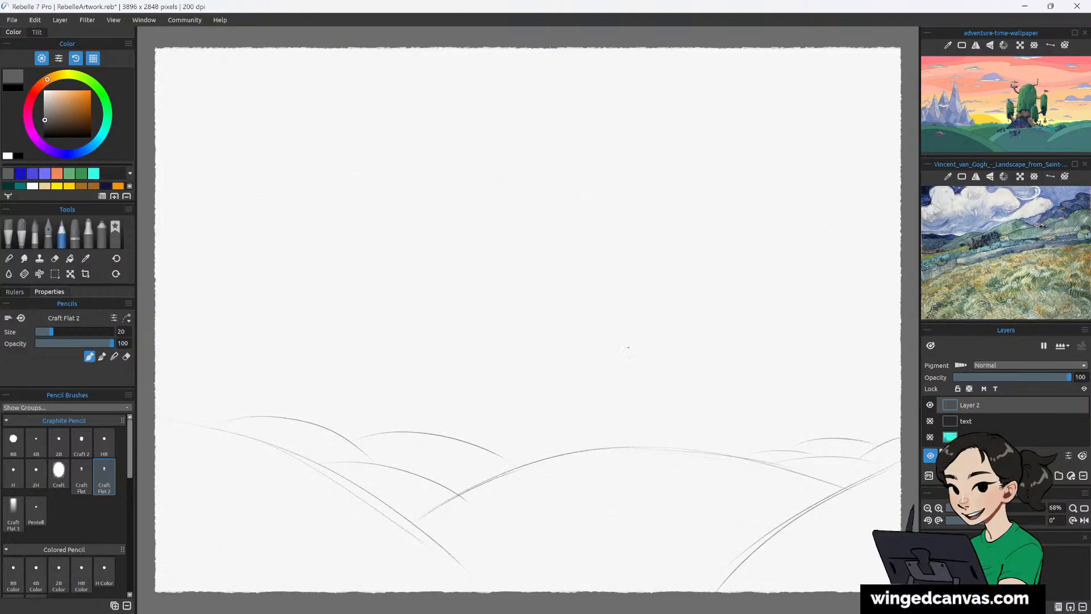
Sketch the treehouse trunk on the central hill, flat at the top and flaring outward into roots at the base.
{"action": "mouse_move", "coordinate": [625, 329]}
{"action": "left_mouse_down"}
{"action": "mouse_move", "coordinate": [689, 333]}
{"action": "mouse_move", "coordinate": [588, 449]}
{"action": "left_mouse_up"}
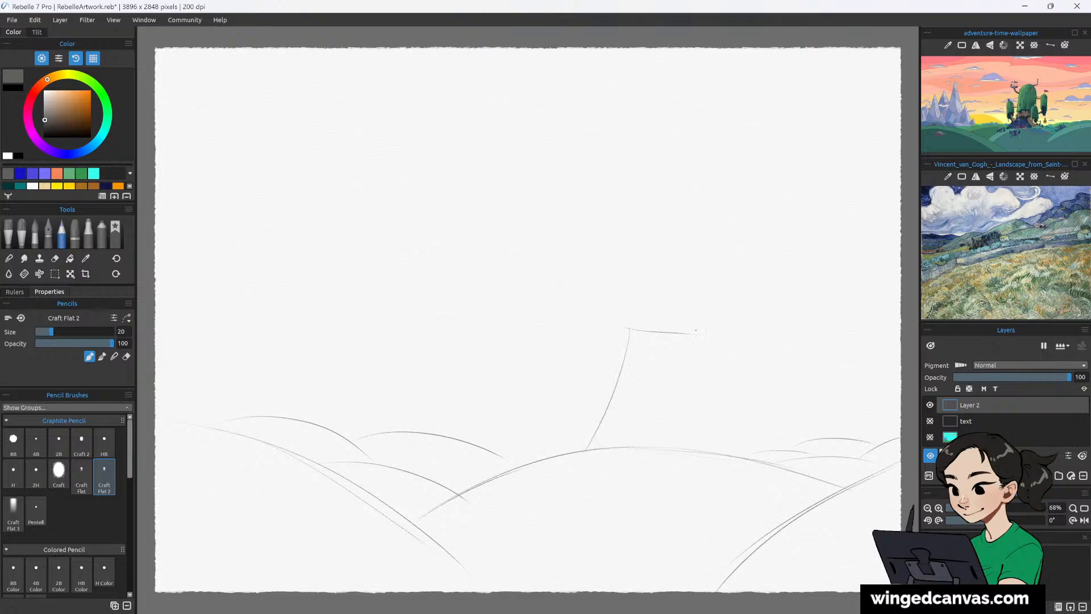
{"action": "mouse_move", "coordinate": [690, 334]}
{"action": "left_mouse_down"}
{"action": "mouse_move", "coordinate": [689, 376]}
{"action": "mouse_move", "coordinate": [724, 454]}
{"action": "mouse_move", "coordinate": [750, 476]}
{"action": "left_mouse_up"}
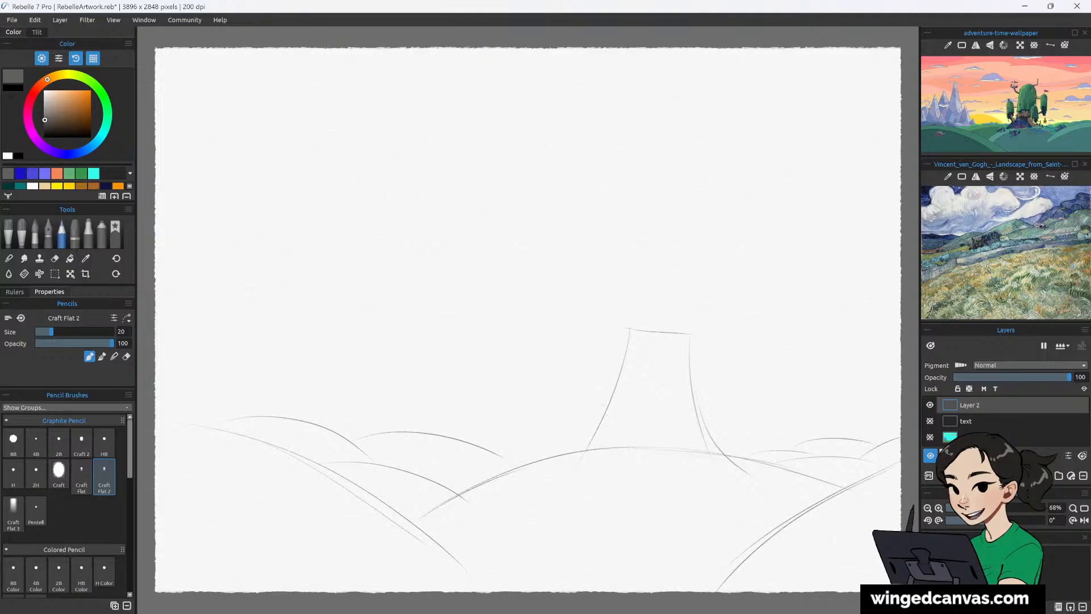
{"action": "left_click_drag", "start_coordinate": [591, 431], "coordinate": [535, 482]}
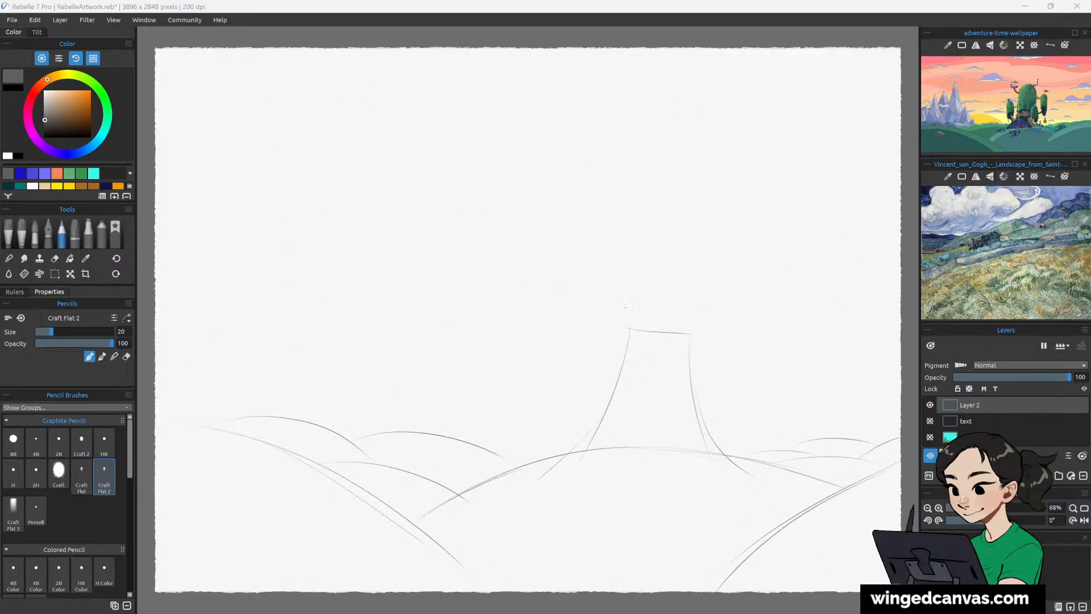
Sketch the tall domed main canopy over the trunk, plus a smaller domed canopy overlapping its lower right side.
{"action": "left_click_drag", "start_coordinate": [627, 346], "coordinate": [602, 342]}
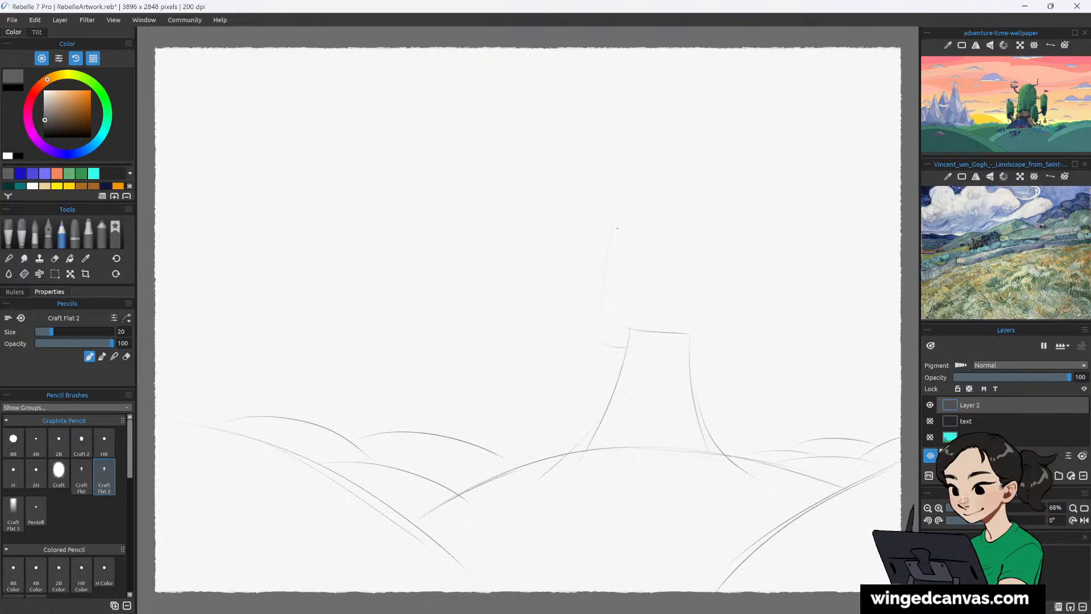
{"action": "left_click_drag", "start_coordinate": [642, 170], "coordinate": [736, 267]}
{"action": "left_click_drag", "start_coordinate": [617, 215], "coordinate": [602, 362]}
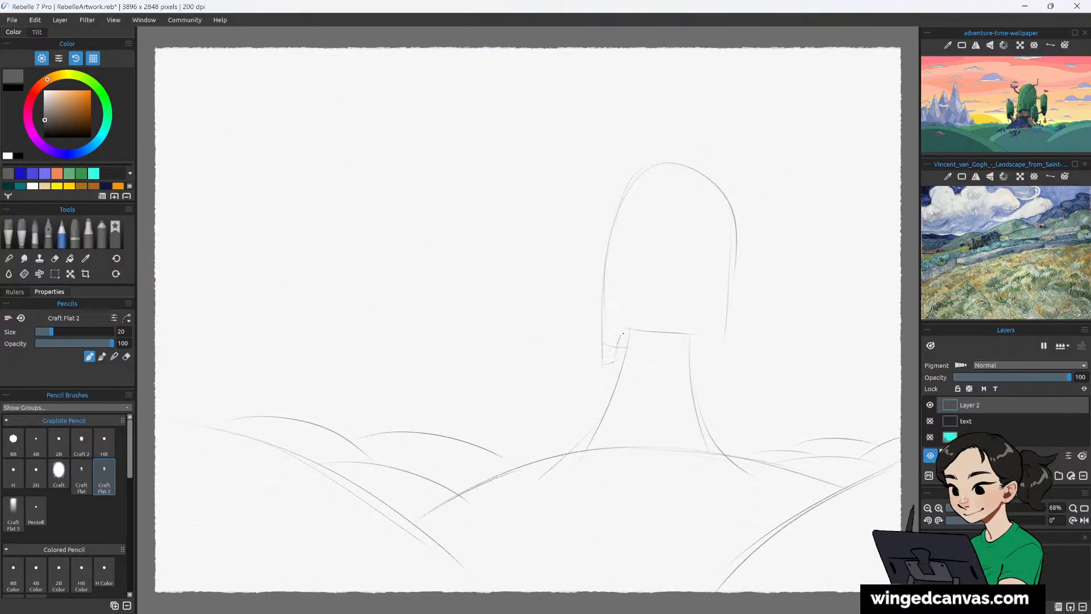
{"action": "left_click_drag", "start_coordinate": [619, 341], "coordinate": [630, 323]}
{"action": "mouse_move", "coordinate": [712, 309]}
{"action": "left_mouse_down"}
{"action": "mouse_move", "coordinate": [718, 364]}
{"action": "mouse_move", "coordinate": [714, 319]}
{"action": "mouse_move", "coordinate": [703, 376]}
{"action": "mouse_move", "coordinate": [713, 319]}
{"action": "mouse_move", "coordinate": [764, 352]}
{"action": "mouse_move", "coordinate": [751, 318]}
{"action": "mouse_move", "coordinate": [754, 392]}
{"action": "left_mouse_up"}
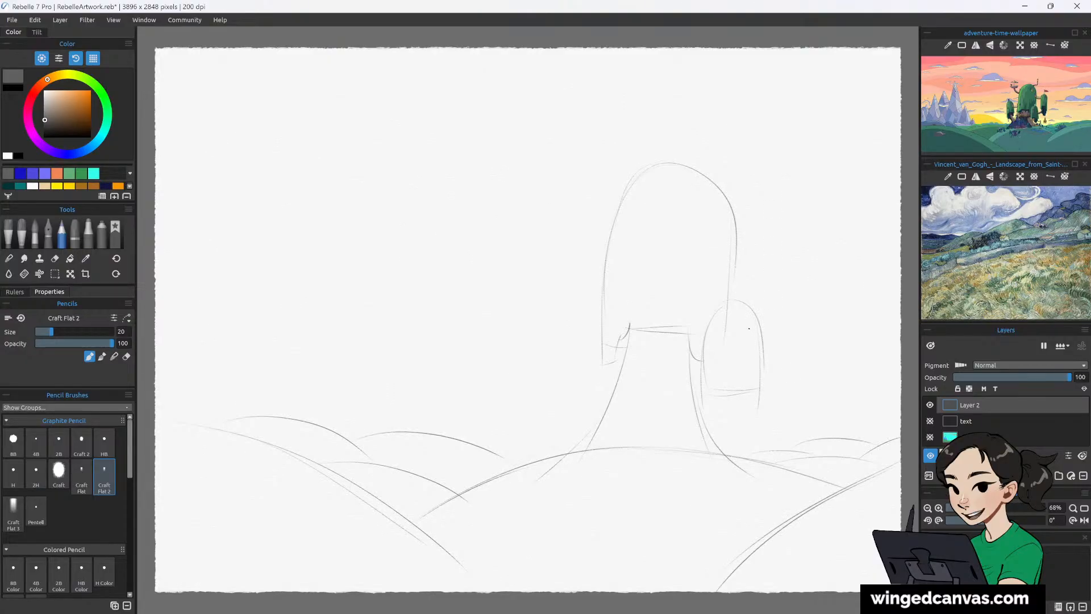
Sketch a curved branch sweeping up and right from the small canopy, with the underside of foliage at its end.
{"action": "left_click_drag", "start_coordinate": [749, 328], "coordinate": [794, 277]}
{"action": "left_click_drag", "start_coordinate": [756, 341], "coordinate": [798, 299]}
{"action": "left_click_drag", "start_coordinate": [797, 278], "coordinate": [796, 303]}
{"action": "left_click_drag", "start_coordinate": [801, 310], "coordinate": [824, 301]}
Sketch a domed canopy with hanging foliage on the right branch, adding a small square window and a pennant flag on top.
{"action": "left_click_drag", "start_coordinate": [789, 229], "coordinate": [778, 289]}
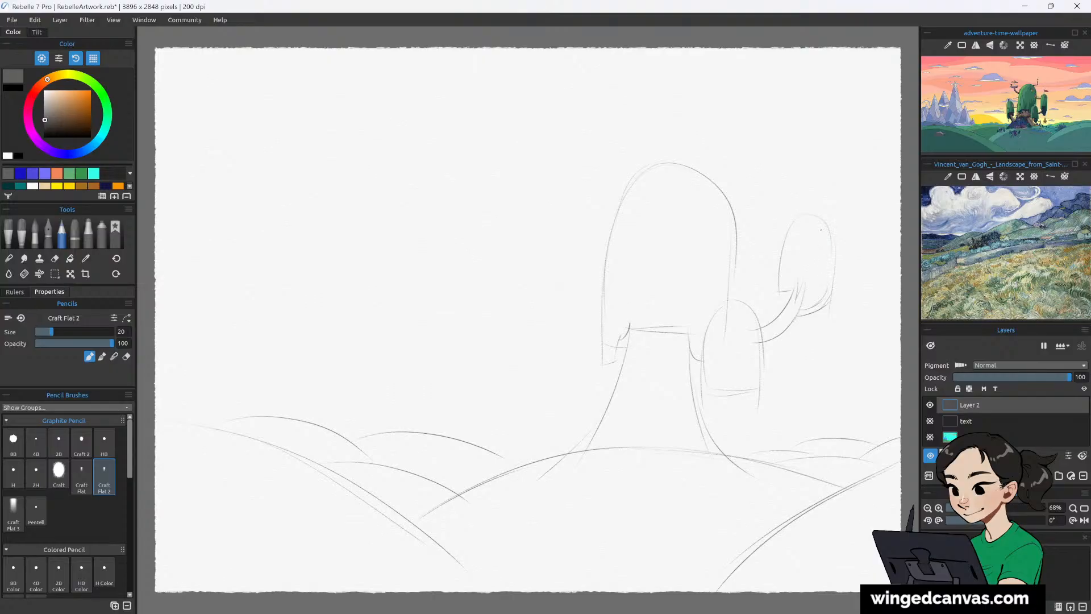
{"action": "left_click_drag", "start_coordinate": [803, 210], "coordinate": [835, 256]}
{"action": "left_click_drag", "start_coordinate": [822, 329], "coordinate": [802, 352]}
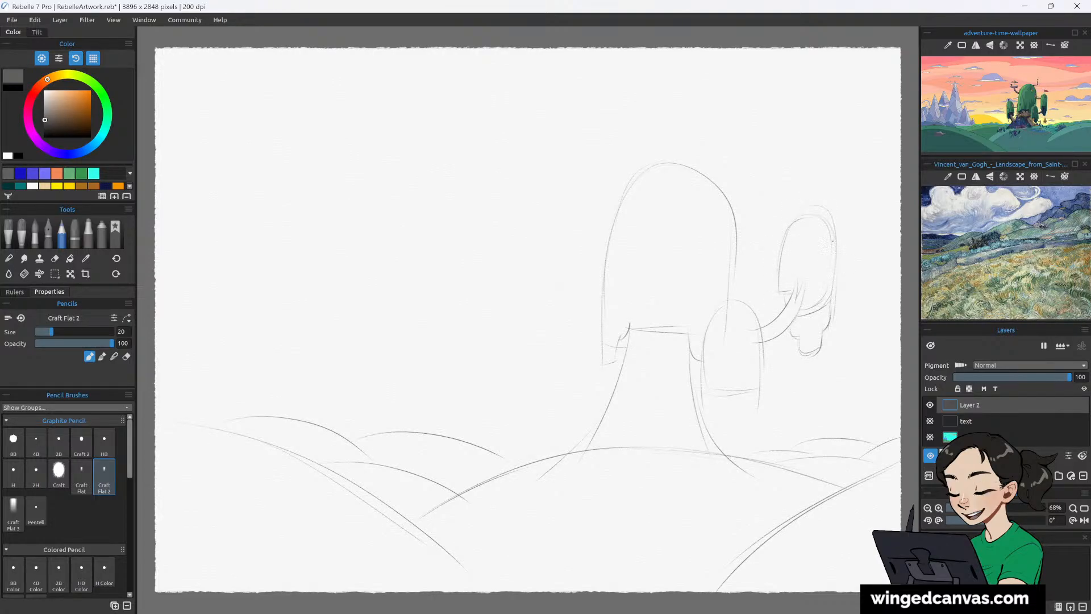
{"action": "left_click_drag", "start_coordinate": [831, 267], "coordinate": [828, 319]}
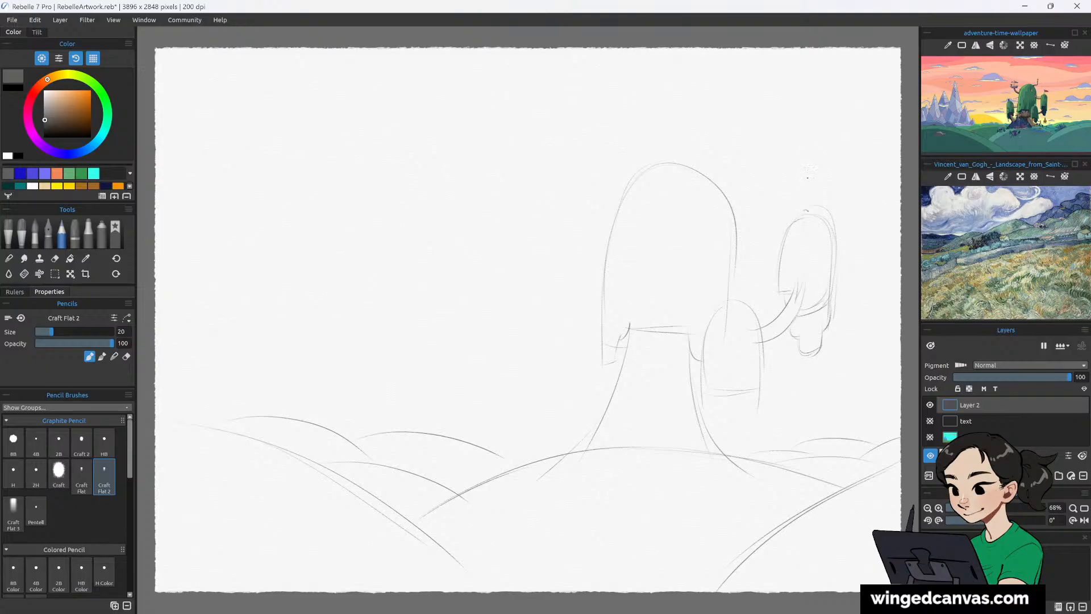
{"action": "left_click_drag", "start_coordinate": [806, 181], "coordinate": [804, 211]}
{"action": "left_click_drag", "start_coordinate": [809, 167], "coordinate": [845, 190]}
Sketch a domed canopy with hanging foliage left of the main canopy and a curved branch joining it to the trunk.
{"action": "mouse_move", "coordinate": [535, 277]}
{"action": "left_mouse_down"}
{"action": "mouse_move", "coordinate": [554, 323]}
{"action": "mouse_move", "coordinate": [532, 275]}
{"action": "left_mouse_up"}
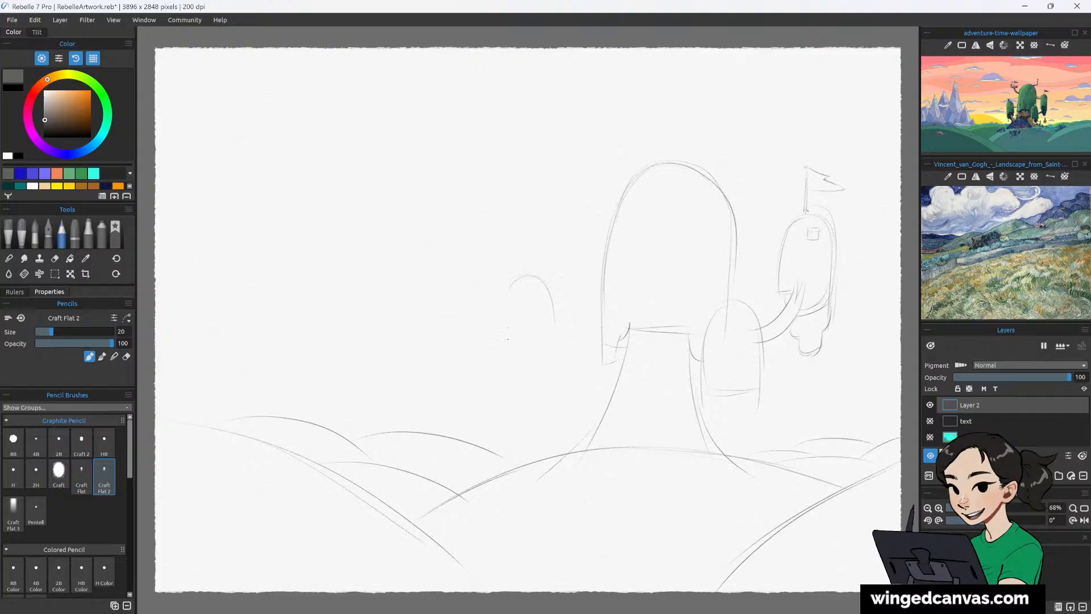
{"action": "left_click_drag", "start_coordinate": [498, 307], "coordinate": [509, 400]}
{"action": "mouse_move", "coordinate": [547, 359]}
{"action": "left_mouse_down"}
{"action": "mouse_move", "coordinate": [552, 389]}
{"action": "mouse_move", "coordinate": [604, 426]}
{"action": "left_mouse_up"}
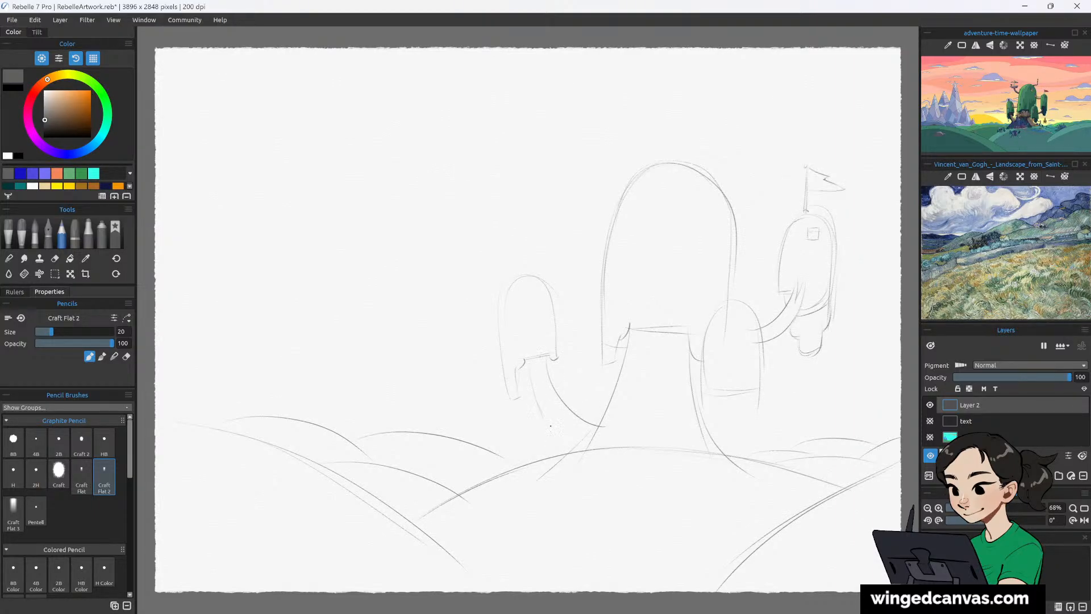
{"action": "left_click_drag", "start_coordinate": [532, 369], "coordinate": [573, 442]}
{"action": "mouse_move", "coordinate": [515, 401]}
{"action": "left_mouse_down"}
{"action": "mouse_move", "coordinate": [536, 409]}
{"action": "mouse_move", "coordinate": [558, 393]}
{"action": "left_mouse_up"}
{"action": "left_click_drag", "start_coordinate": [511, 278], "coordinate": [499, 325]}
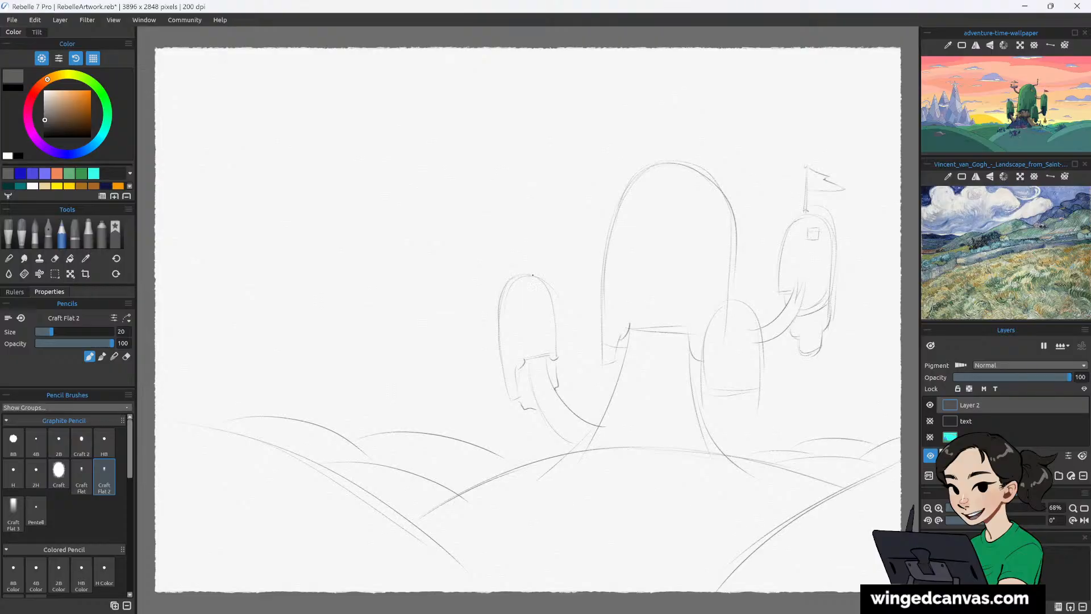
{"action": "left_click_drag", "start_coordinate": [542, 282], "coordinate": [551, 307]}
Refine the outlines of the main and lower-right canopies, and add a curved branch joining the lower-right one to the trunk.
{"action": "left_click_drag", "start_coordinate": [618, 202], "coordinate": [602, 295]}
{"action": "left_click_drag", "start_coordinate": [733, 271], "coordinate": [703, 397]}
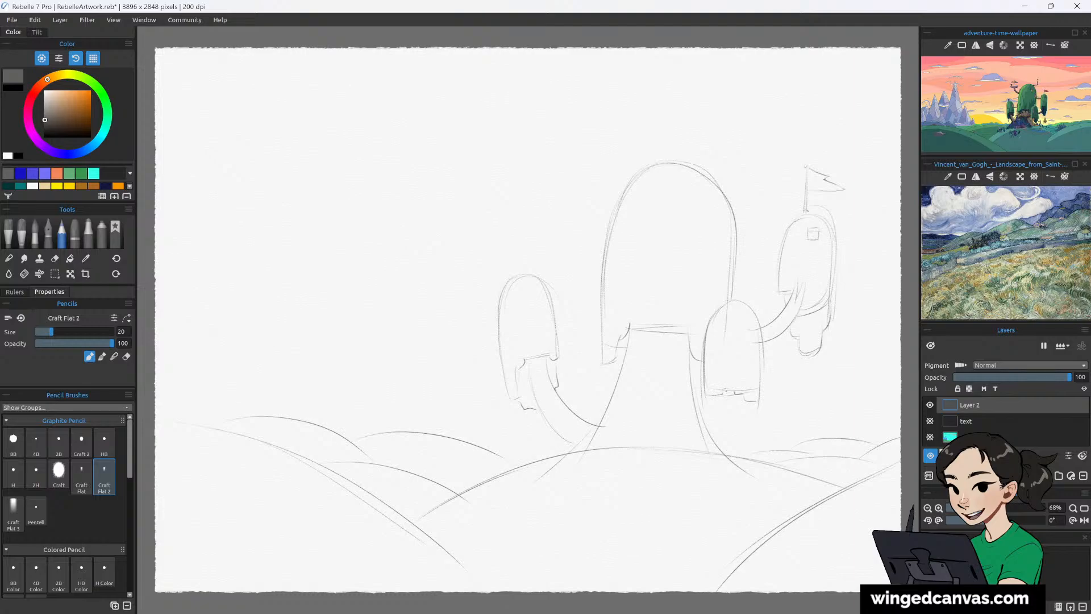
{"action": "left_click_drag", "start_coordinate": [694, 426], "coordinate": [723, 399]}
{"action": "mouse_move", "coordinate": [703, 437]}
{"action": "left_mouse_down"}
{"action": "mouse_move", "coordinate": [737, 401]}
{"action": "mouse_move", "coordinate": [693, 442]}
{"action": "mouse_move", "coordinate": [704, 430]}
{"action": "left_mouse_up"}
Sketch two windows and a bridge to the right canopy on the main canopy's right side, plus a bent pipe on top.
{"action": "left_click_drag", "start_coordinate": [692, 202], "coordinate": [697, 242]}
{"action": "left_click_drag", "start_coordinate": [694, 185], "coordinate": [711, 202]}
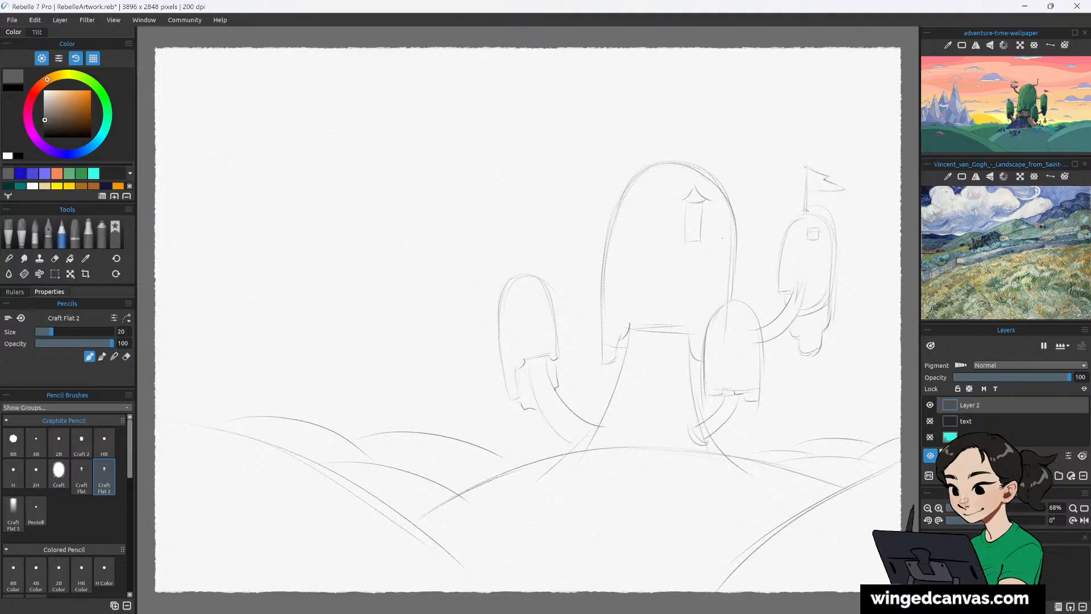
{"action": "mouse_move", "coordinate": [721, 245]}
{"action": "left_mouse_down"}
{"action": "mouse_move", "coordinate": [717, 268]}
{"action": "mouse_move", "coordinate": [721, 231]}
{"action": "mouse_move", "coordinate": [718, 243]}
{"action": "mouse_move", "coordinate": [755, 232]}
{"action": "mouse_move", "coordinate": [730, 276]}
{"action": "mouse_move", "coordinate": [723, 267]}
{"action": "mouse_move", "coordinate": [791, 243]}
{"action": "mouse_move", "coordinate": [758, 255]}
{"action": "mouse_move", "coordinate": [754, 243]}
{"action": "mouse_move", "coordinate": [761, 274]}
{"action": "mouse_move", "coordinate": [723, 267]}
{"action": "mouse_move", "coordinate": [747, 280]}
{"action": "mouse_move", "coordinate": [778, 262]}
{"action": "left_mouse_up"}
{"action": "key", "text": "ctrl+z"}
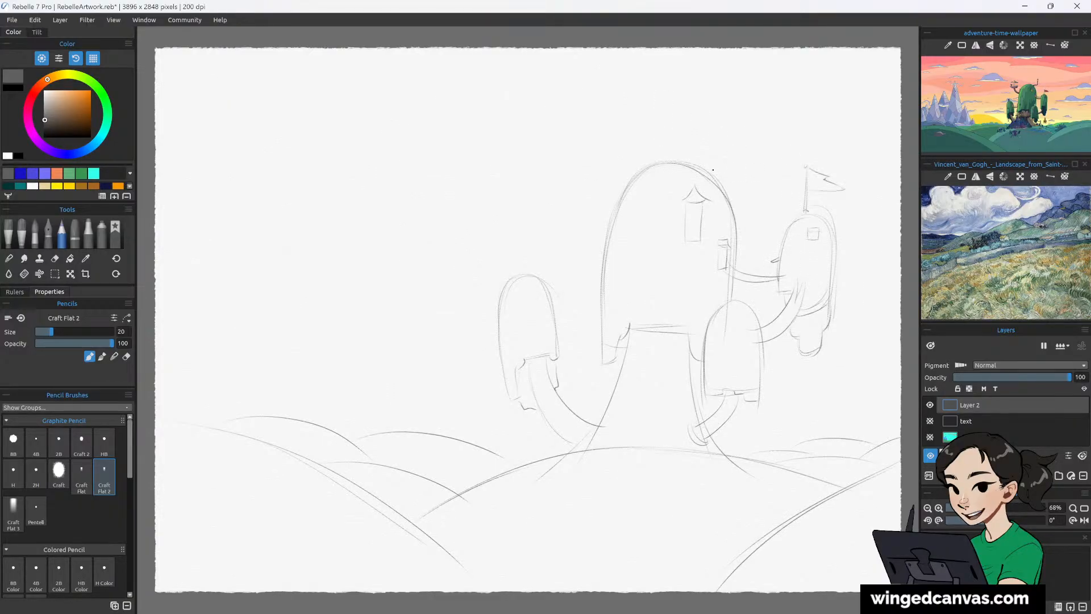
{"action": "left_click_drag", "start_coordinate": [719, 168], "coordinate": [752, 166]}
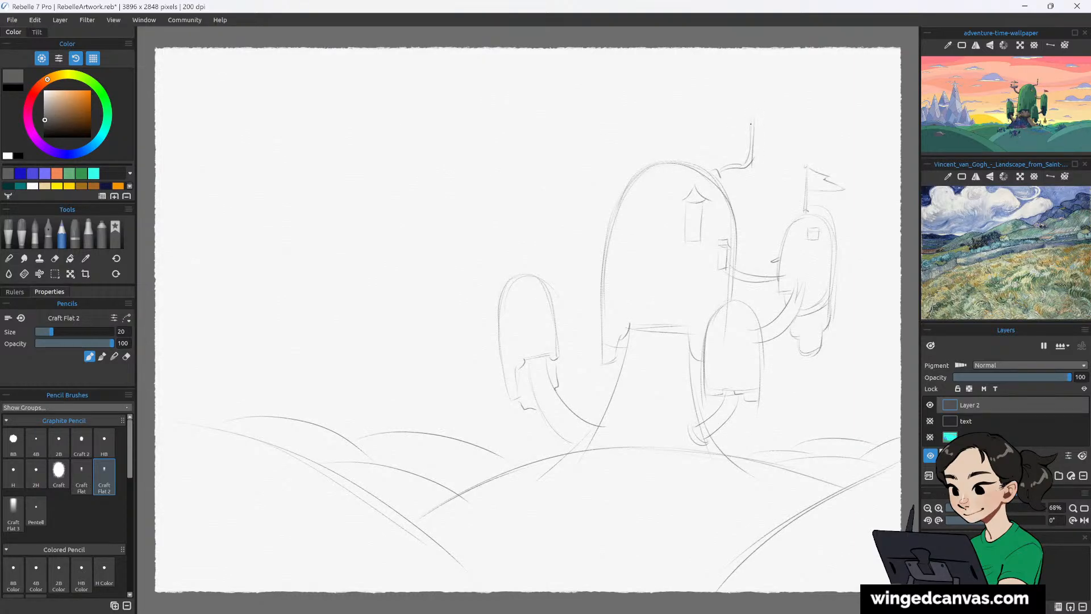
{"action": "left_click_drag", "start_coordinate": [747, 129], "coordinate": [755, 115]}
Sketch a curved branch off the main canopy's upper left, carrying a boat-shaped lookout shaded by an umbrella.
{"action": "left_click_drag", "start_coordinate": [573, 201], "coordinate": [607, 230]}
{"action": "left_click_drag", "start_coordinate": [570, 194], "coordinate": [581, 210]}
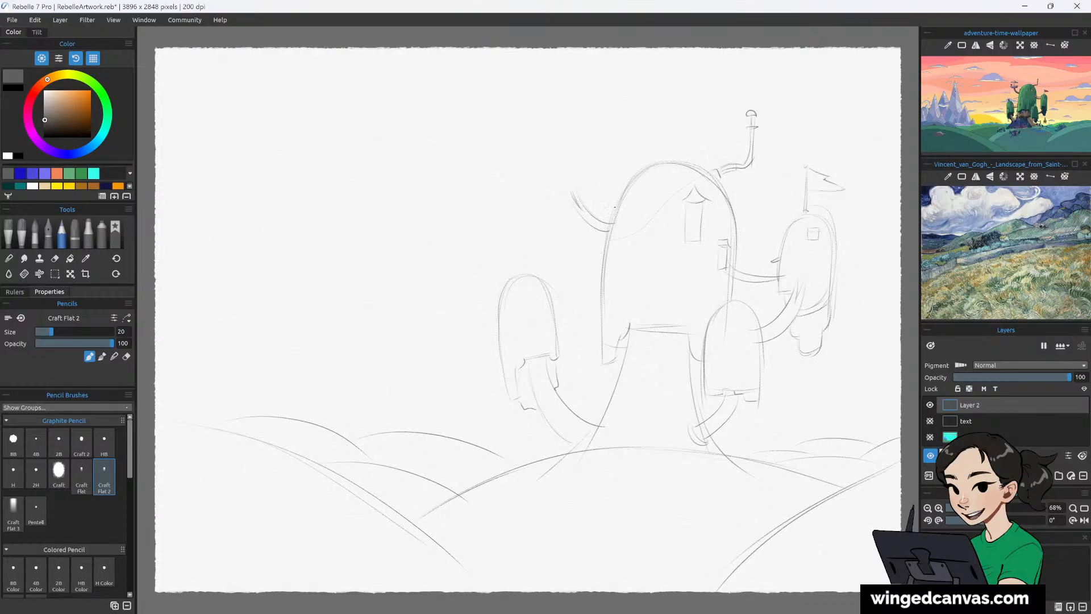
{"action": "left_click_drag", "start_coordinate": [611, 202], "coordinate": [619, 200]}
{"action": "mouse_move", "coordinate": [580, 217]}
{"action": "left_mouse_down"}
{"action": "mouse_move", "coordinate": [568, 196]}
{"action": "mouse_move", "coordinate": [595, 166]}
{"action": "mouse_move", "coordinate": [561, 187]}
{"action": "left_mouse_up"}
{"action": "mouse_move", "coordinate": [566, 168]}
{"action": "left_mouse_down"}
{"action": "mouse_move", "coordinate": [595, 149]}
{"action": "mouse_move", "coordinate": [573, 130]}
{"action": "left_mouse_up"}
{"action": "left_click_drag", "start_coordinate": [574, 130], "coordinate": [599, 149]}
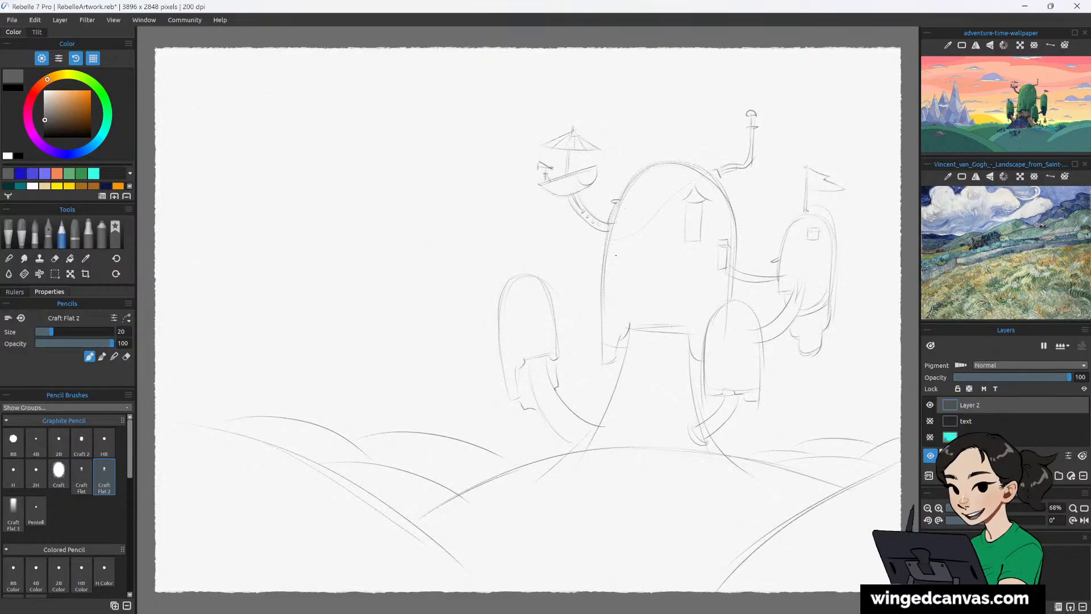
Add foliage contour lines and a small paned window at the lower left of the main canopy.
{"action": "left_click_drag", "start_coordinate": [620, 231], "coordinate": [620, 252]}
{"action": "left_click_drag", "start_coordinate": [685, 306], "coordinate": [701, 262]}
{"action": "left_click_drag", "start_coordinate": [629, 289], "coordinate": [629, 298]}
Sketch a slatted bridge with railings between the left canopy and the main canopy, with a small roofed doorway at its left end.
{"action": "mouse_move", "coordinate": [557, 328]}
{"action": "left_mouse_down"}
{"action": "mouse_move", "coordinate": [608, 321]}
{"action": "mouse_move", "coordinate": [557, 323]}
{"action": "left_mouse_up"}
{"action": "key", "text": "ctrl+z"}
{"action": "left_click_drag", "start_coordinate": [567, 325], "coordinate": [600, 318]}
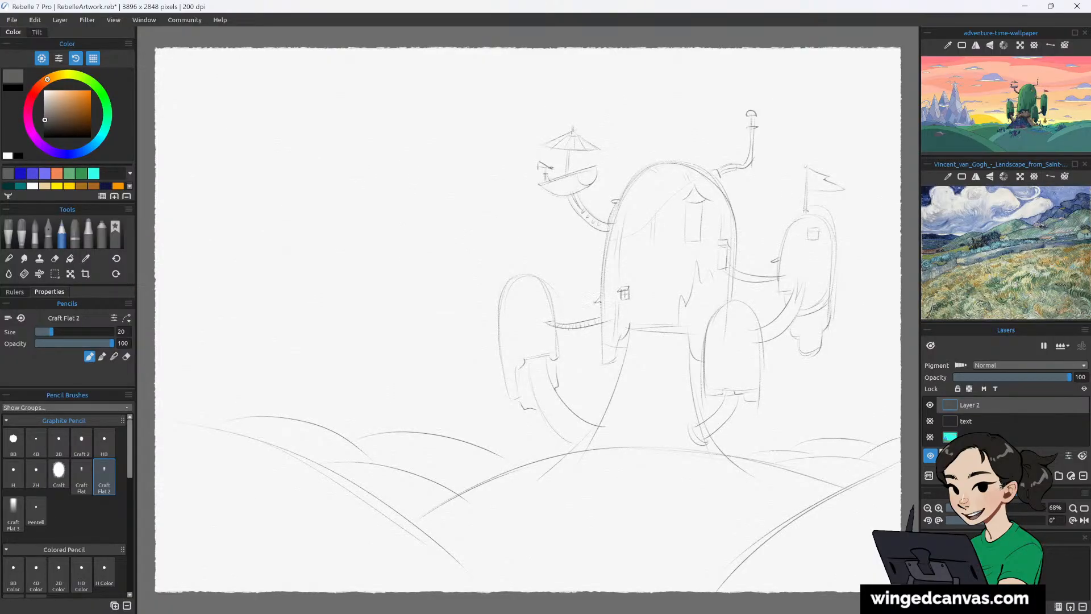
{"action": "left_click_drag", "start_coordinate": [599, 303], "coordinate": [600, 324]}
{"action": "left_click_drag", "start_coordinate": [542, 304], "coordinate": [542, 325]}
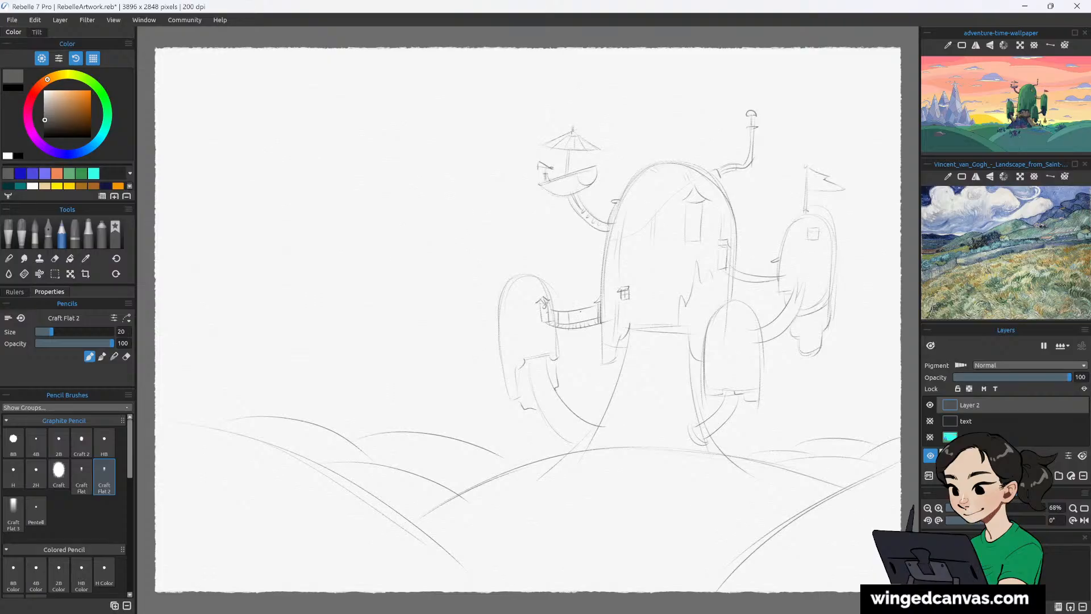
{"action": "mouse_move", "coordinate": [579, 312]}
{"action": "left_mouse_down"}
{"action": "mouse_move", "coordinate": [589, 275]}
{"action": "mouse_move", "coordinate": [589, 322]}
{"action": "left_mouse_up"}
Sketch slanted and leaf-shaped details on the upper trunk and a wooden deck with railings just below them.
{"action": "left_click_drag", "start_coordinate": [674, 333], "coordinate": [654, 374]}
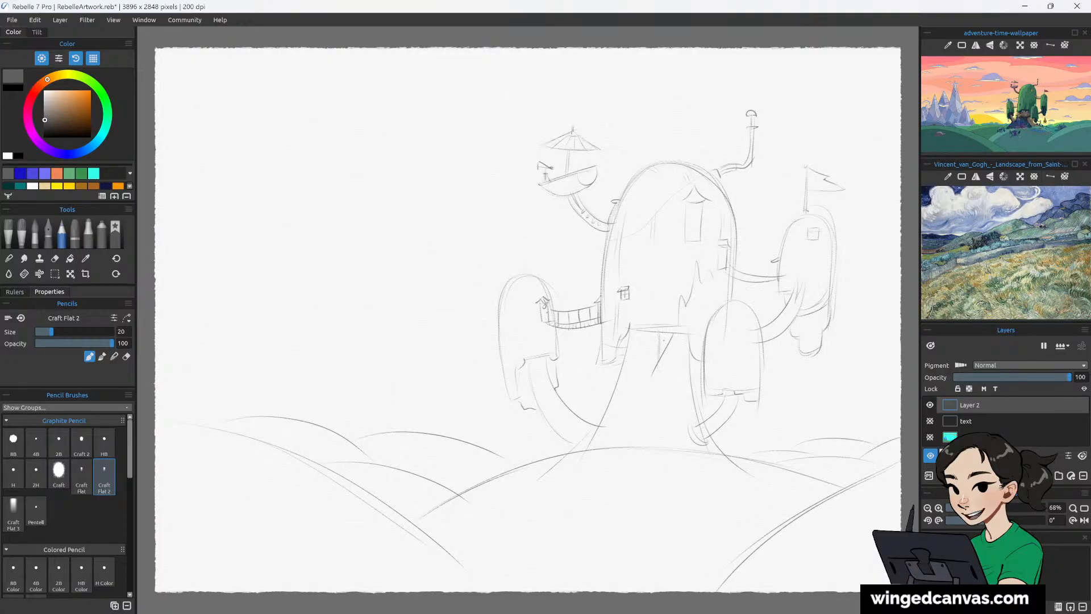
{"action": "mouse_move", "coordinate": [658, 336]}
{"action": "left_mouse_down"}
{"action": "mouse_move", "coordinate": [658, 359]}
{"action": "mouse_move", "coordinate": [672, 365]}
{"action": "mouse_move", "coordinate": [638, 369]}
{"action": "left_mouse_up"}
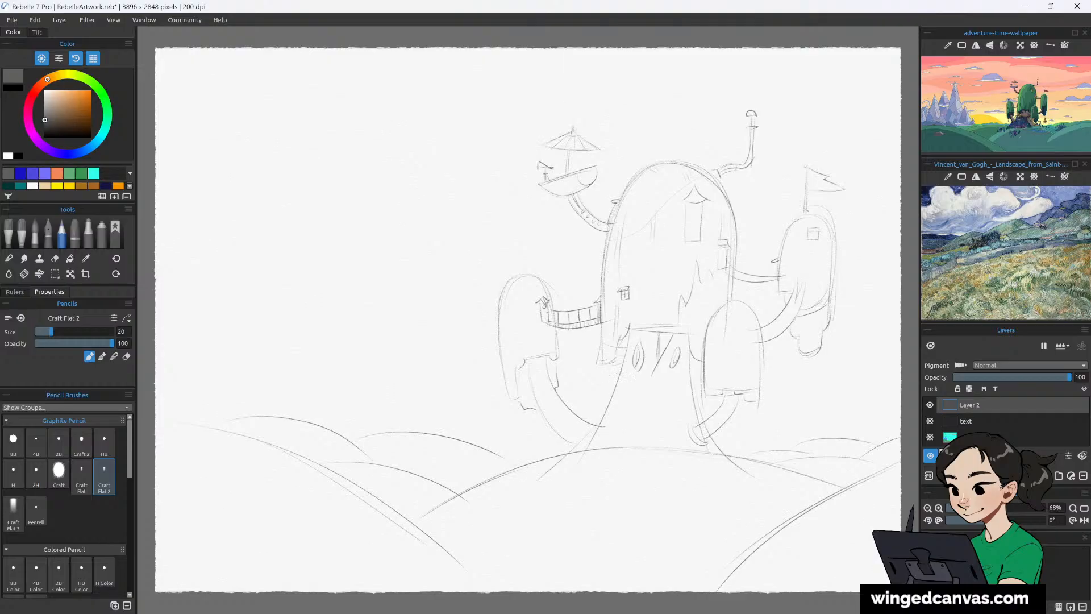
{"action": "mouse_move", "coordinate": [618, 371]}
{"action": "left_mouse_down"}
{"action": "mouse_move", "coordinate": [592, 388]}
{"action": "mouse_move", "coordinate": [637, 385]}
{"action": "mouse_move", "coordinate": [587, 384]}
{"action": "mouse_move", "coordinate": [653, 389]}
{"action": "left_mouse_up"}
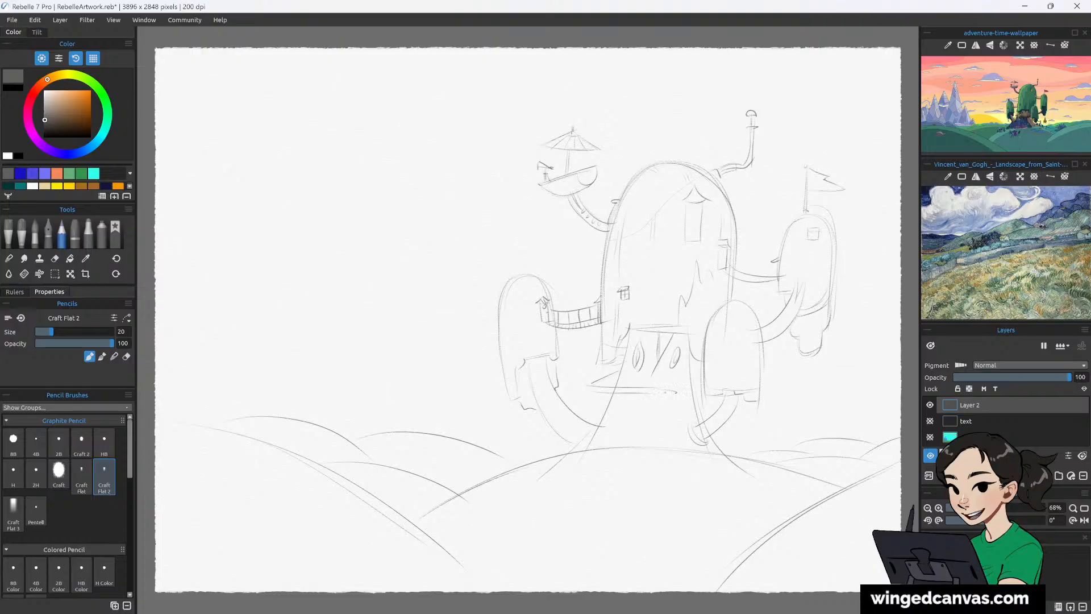
{"action": "left_click_drag", "start_coordinate": [649, 392], "coordinate": [675, 397]}
{"action": "left_click_drag", "start_coordinate": [682, 384], "coordinate": [709, 378]}
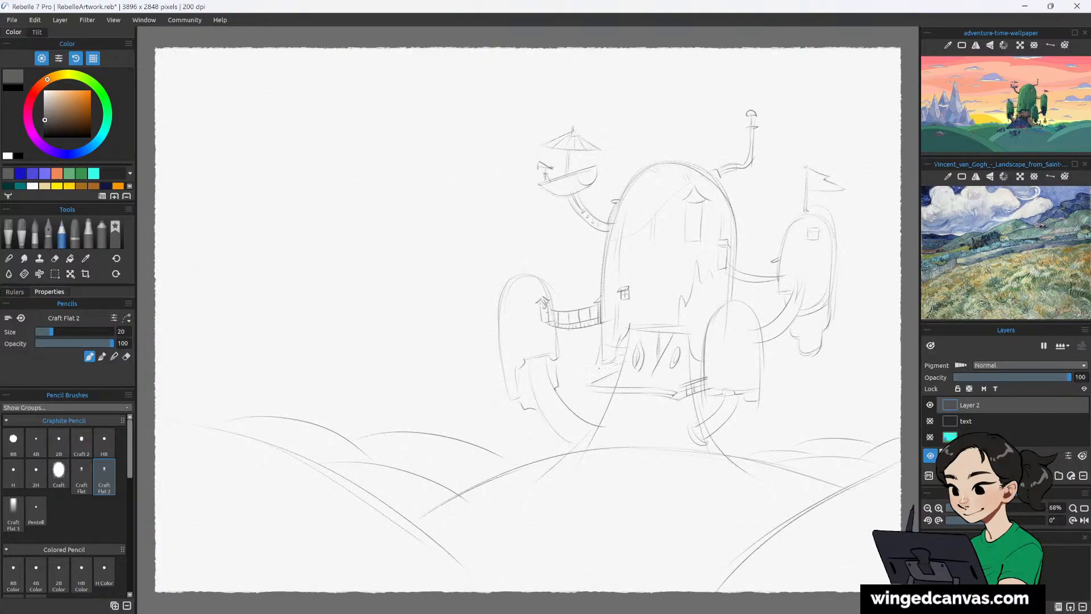
{"action": "left_click_drag", "start_coordinate": [590, 373], "coordinate": [626, 362]}
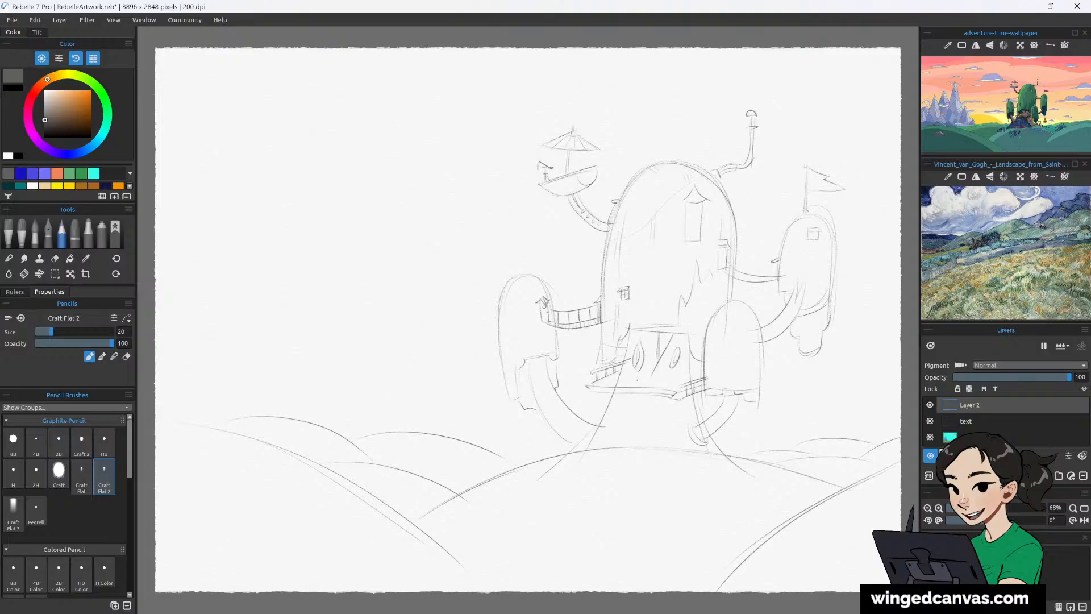
{"action": "mouse_move", "coordinate": [625, 380]}
{"action": "left_mouse_down"}
{"action": "mouse_move", "coordinate": [661, 379]}
{"action": "mouse_move", "coordinate": [631, 382]}
{"action": "left_mouse_up"}
Add windows, a chimney and hanging foliage to the lower-right canopy, then refine the left branch and cap the left canopy.
{"action": "left_click_drag", "start_coordinate": [729, 323], "coordinate": [722, 350]}
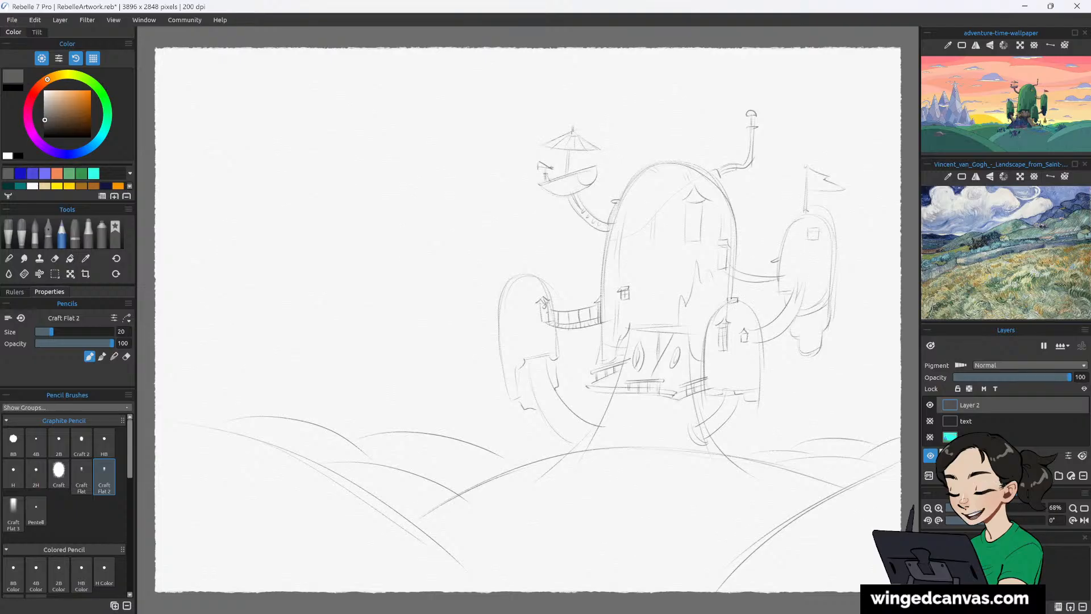
{"action": "left_click_drag", "start_coordinate": [730, 295], "coordinate": [733, 286]}
{"action": "left_click_drag", "start_coordinate": [732, 421], "coordinate": [747, 431]}
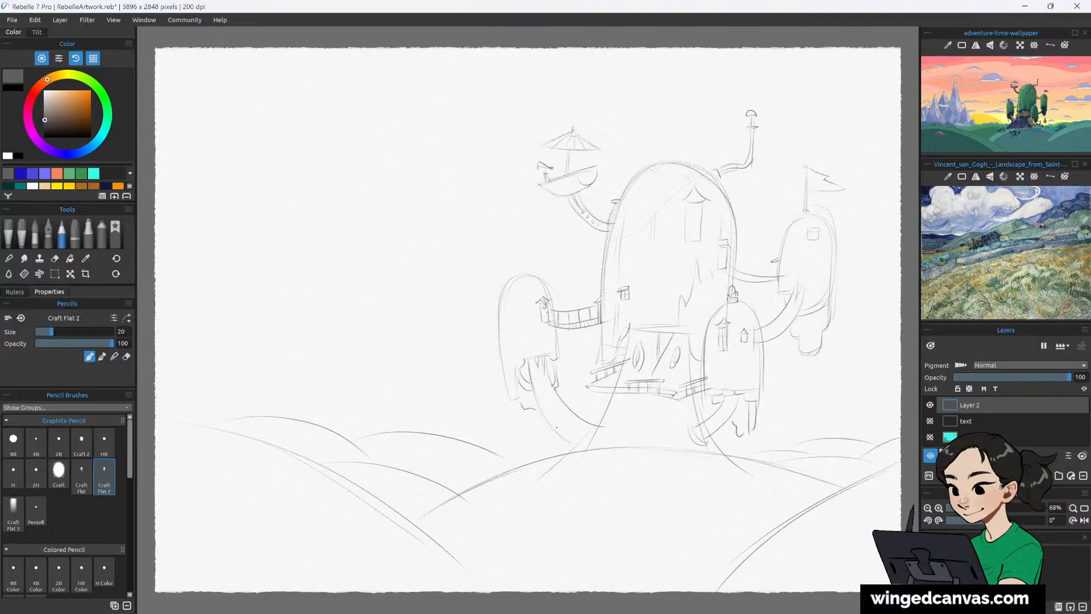
{"action": "left_click_drag", "start_coordinate": [574, 444], "coordinate": [563, 428]}
{"action": "left_click_drag", "start_coordinate": [510, 268], "coordinate": [521, 269]}
Sketch a row of small rounded bushes along the hills left of the trunk.
{"action": "left_click_drag", "start_coordinate": [433, 431], "coordinate": [480, 426]}
{"action": "left_click_drag", "start_coordinate": [510, 437], "coordinate": [531, 442]}
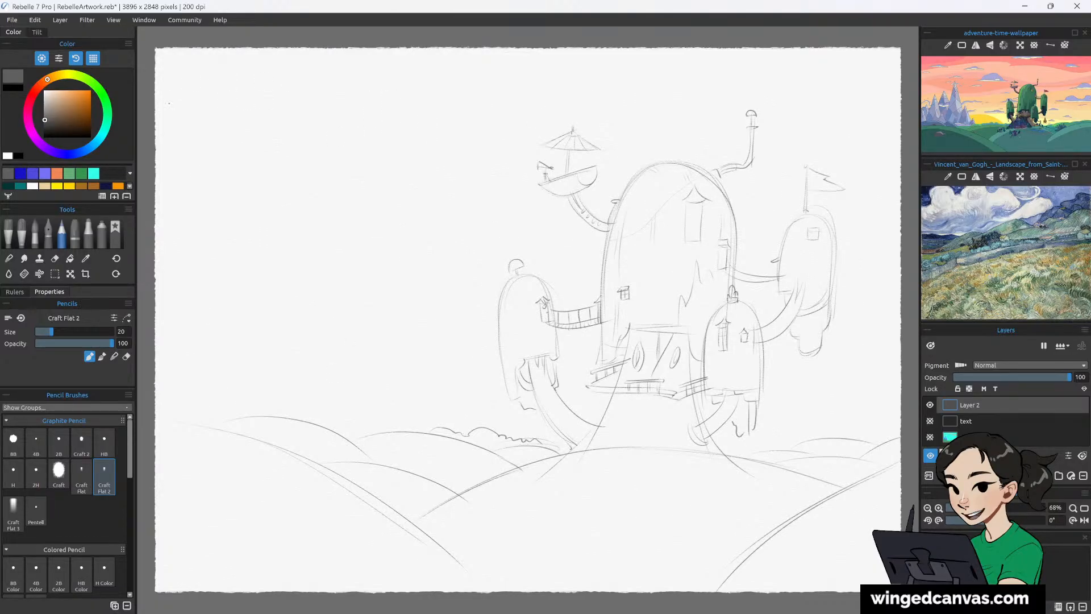
Sketch long, wavy cloud bands sweeping across the whole sky behind the treehouse.
{"action": "mouse_move", "coordinate": [209, 106]}
{"action": "left_mouse_down"}
{"action": "mouse_move", "coordinate": [454, 87]}
{"action": "mouse_move", "coordinate": [866, 145]}
{"action": "left_mouse_up"}
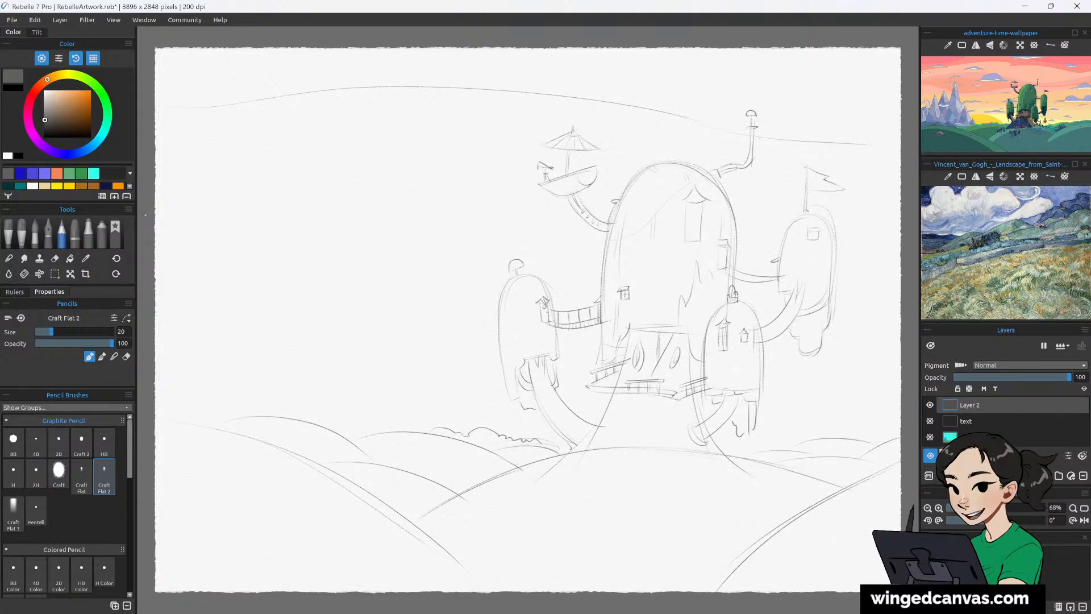
{"action": "mouse_move", "coordinate": [188, 213]}
{"action": "left_mouse_down"}
{"action": "mouse_move", "coordinate": [437, 263]}
{"action": "mouse_move", "coordinate": [730, 242]}
{"action": "left_mouse_up"}
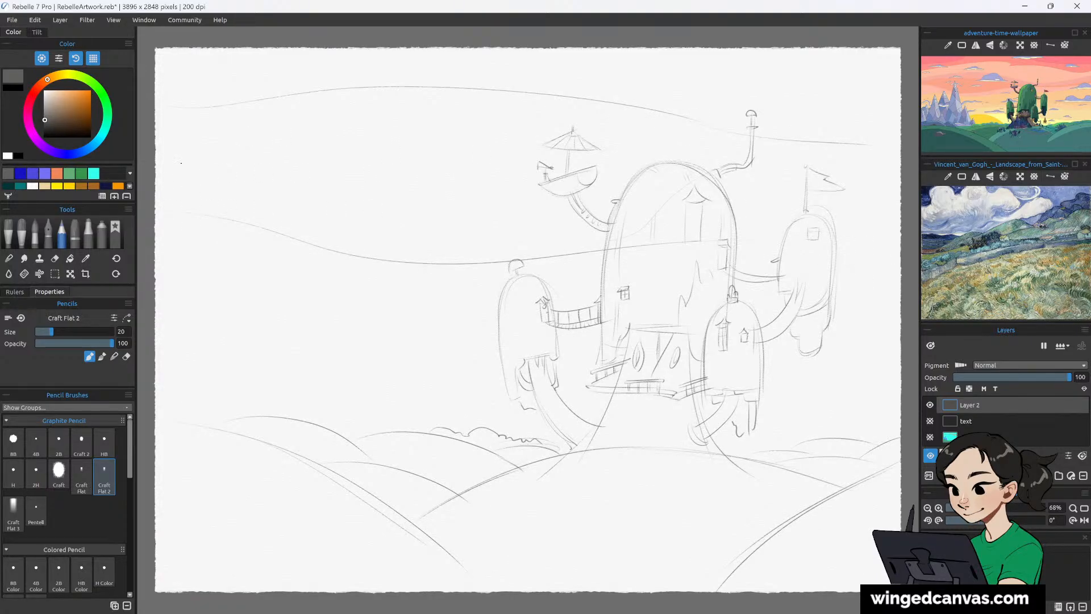
{"action": "mouse_move", "coordinate": [159, 136]}
{"action": "left_mouse_down"}
{"action": "mouse_move", "coordinate": [624, 117]}
{"action": "mouse_move", "coordinate": [724, 134]}
{"action": "left_mouse_up"}
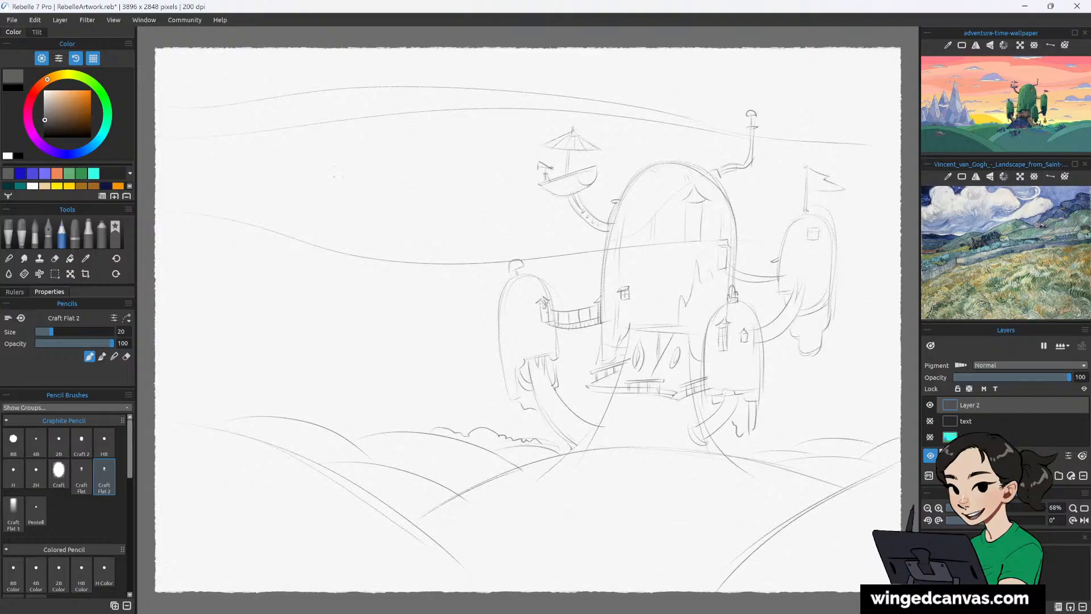
{"action": "left_click_drag", "start_coordinate": [173, 157], "coordinate": [544, 174]}
{"action": "left_click_drag", "start_coordinate": [777, 182], "coordinate": [881, 198]}
{"action": "left_click_drag", "start_coordinate": [803, 150], "coordinate": [888, 156]}
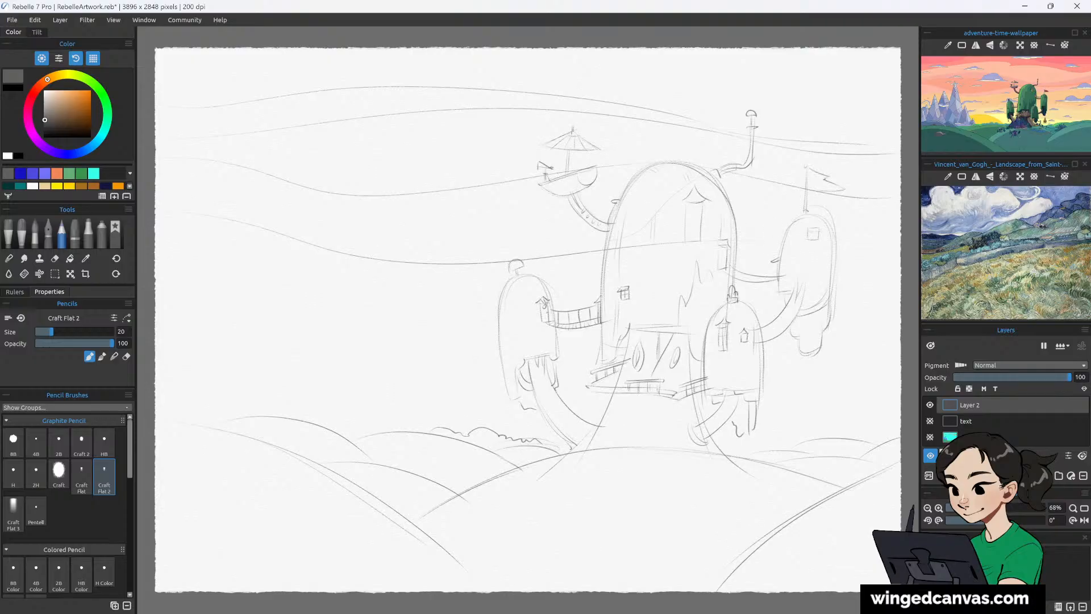
{"action": "left_click_drag", "start_coordinate": [836, 247], "coordinate": [900, 248]}
Sketch a cluster of tall and short pointed mountain peaks behind the hills on the left side of the landscape.
{"action": "mouse_move", "coordinate": [331, 431]}
{"action": "left_mouse_down"}
{"action": "mouse_move", "coordinate": [348, 385]}
{"action": "mouse_move", "coordinate": [367, 435]}
{"action": "left_mouse_up"}
{"action": "left_click_drag", "start_coordinate": [311, 334], "coordinate": [336, 401]}
{"action": "left_click_drag", "start_coordinate": [301, 328], "coordinate": [276, 405]}
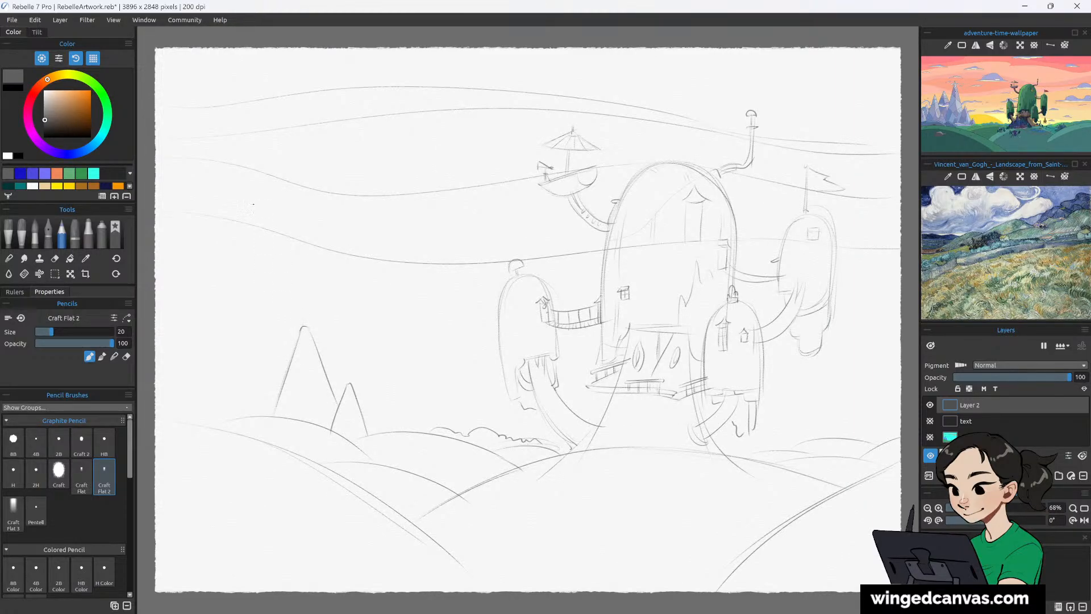
{"action": "mouse_move", "coordinate": [290, 342]}
{"action": "left_mouse_down"}
{"action": "mouse_move", "coordinate": [258, 214]}
{"action": "mouse_move", "coordinate": [242, 216]}
{"action": "mouse_move", "coordinate": [197, 408]}
{"action": "mouse_move", "coordinate": [253, 365]}
{"action": "mouse_move", "coordinate": [280, 416]}
{"action": "left_mouse_up"}
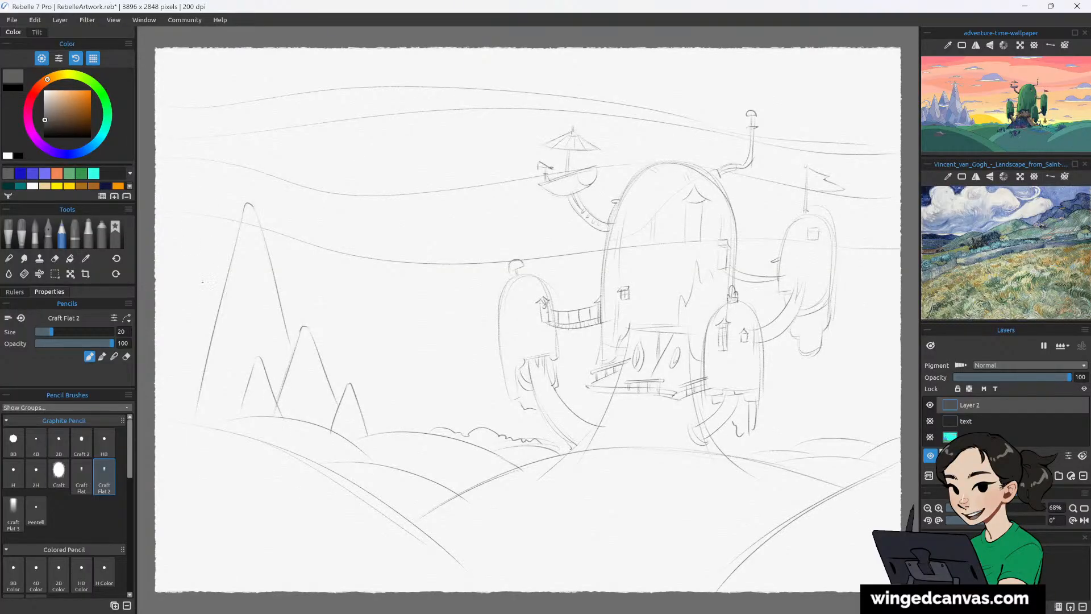
{"action": "left_click_drag", "start_coordinate": [213, 312], "coordinate": [193, 257]}
{"action": "left_click_drag", "start_coordinate": [175, 410], "coordinate": [191, 364]}
{"action": "left_click_drag", "start_coordinate": [188, 234], "coordinate": [211, 312]}
{"action": "left_click_drag", "start_coordinate": [183, 246], "coordinate": [158, 295]}
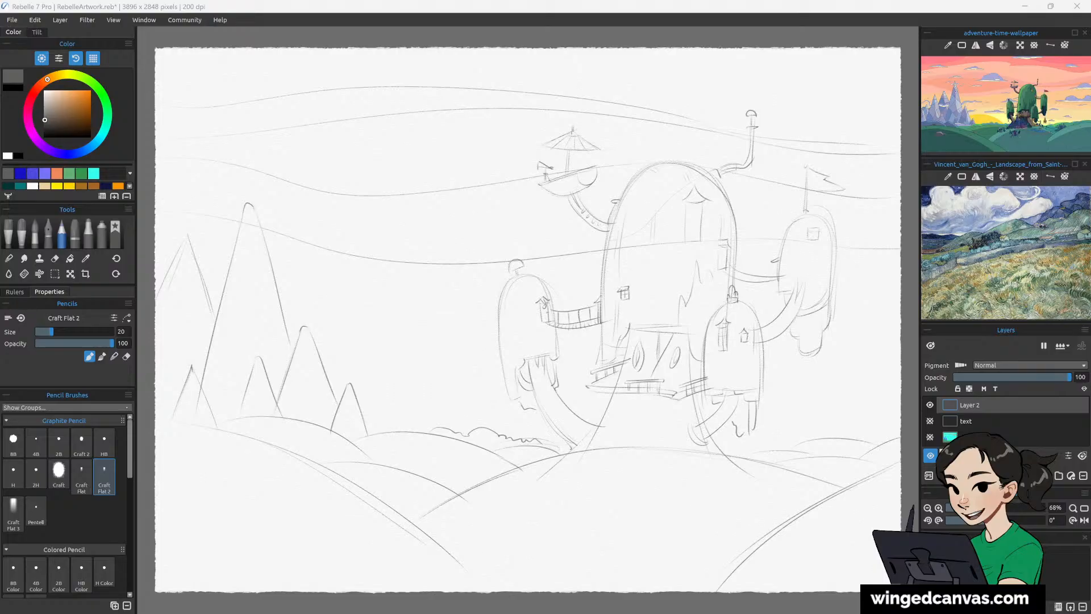
Select the left mountain cluster with a freehand selection, scale it down to 892 × 996 px, move it higher and deselect.
{"action": "left_click", "coordinate": [55, 273]}
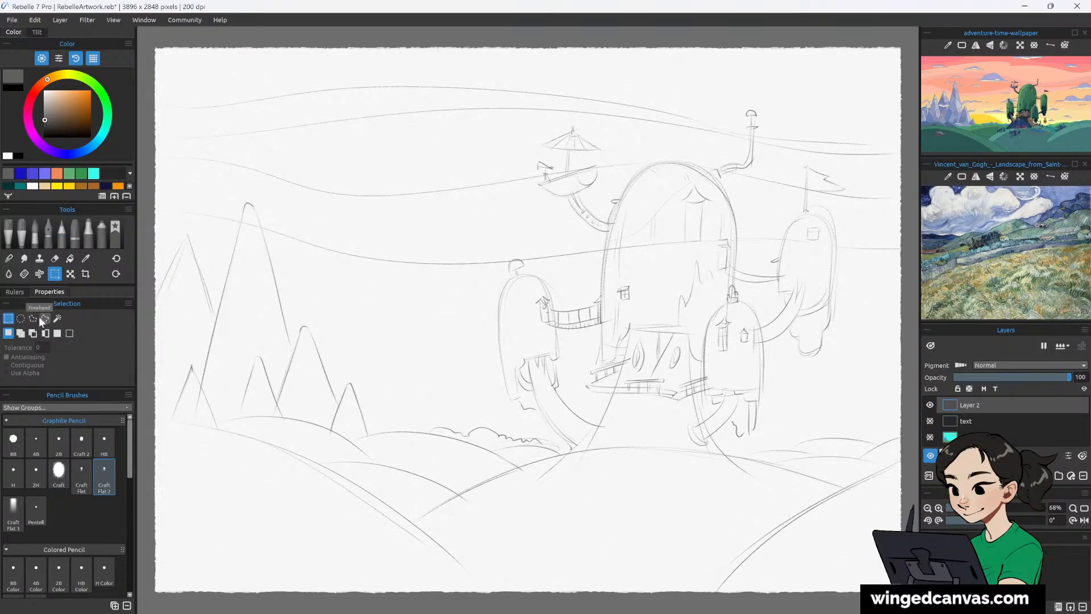
{"action": "left_click", "coordinate": [42, 317]}
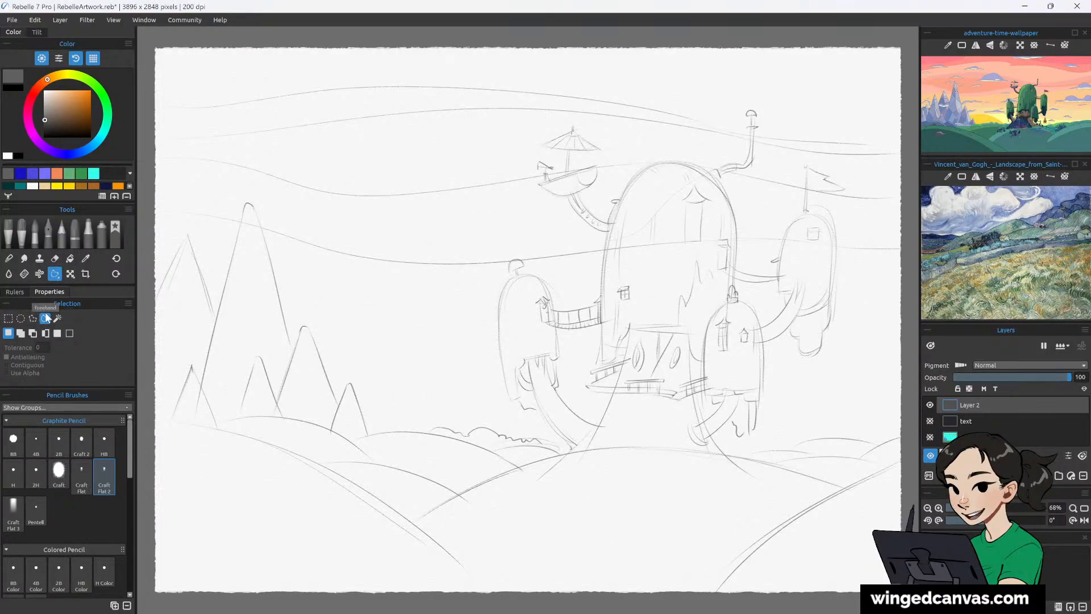
{"action": "mouse_move", "coordinate": [163, 256]}
{"action": "left_mouse_down"}
{"action": "mouse_move", "coordinate": [233, 192]}
{"action": "mouse_move", "coordinate": [265, 213]}
{"action": "mouse_move", "coordinate": [295, 289]}
{"action": "mouse_move", "coordinate": [374, 395]}
{"action": "mouse_move", "coordinate": [379, 429]}
{"action": "mouse_move", "coordinate": [358, 440]}
{"action": "mouse_move", "coordinate": [269, 417]}
{"action": "mouse_move", "coordinate": [214, 429]}
{"action": "mouse_move", "coordinate": [140, 390]}
{"action": "left_mouse_up"}
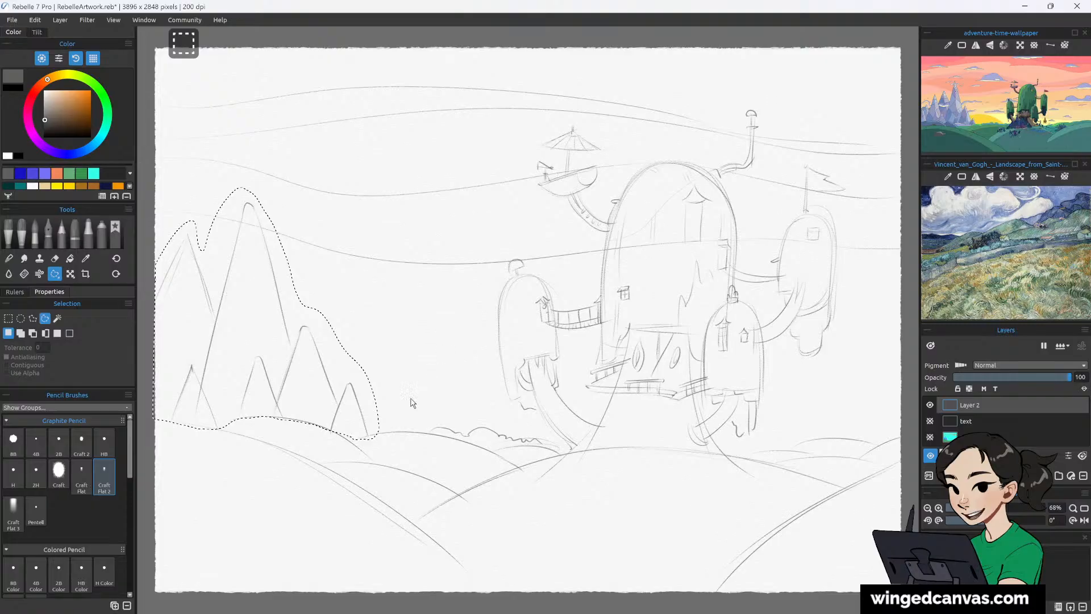
{"action": "key", "text": "ctrl+t"}
{"action": "left_click_drag", "start_coordinate": [373, 435], "coordinate": [324, 378]}
{"action": "mouse_move", "coordinate": [305, 330]}
{"action": "left_mouse_down"}
{"action": "mouse_move", "coordinate": [316, 359]}
{"action": "mouse_move", "coordinate": [309, 308]}
{"action": "mouse_move", "coordinate": [309, 331]}
{"action": "left_mouse_up"}
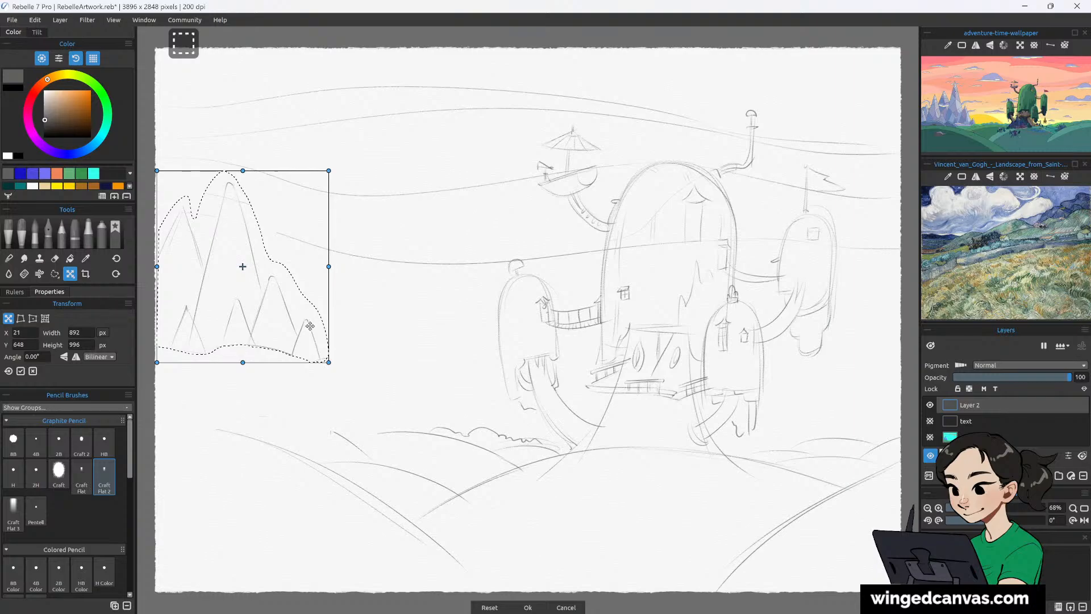
{"action": "key", "text": "Return"}
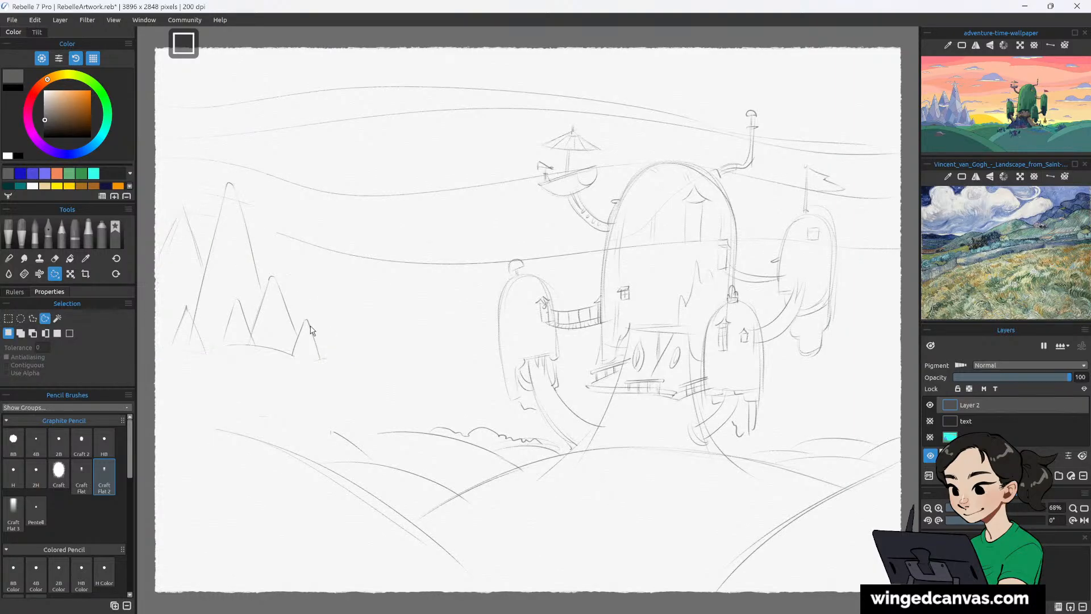
{"action": "key", "text": "ctrl+d"}
Sketch a bushy tree line from below the mountains down to the trunk, with two small peaks rising behind it.
{"action": "left_click", "coordinate": [62, 233]}
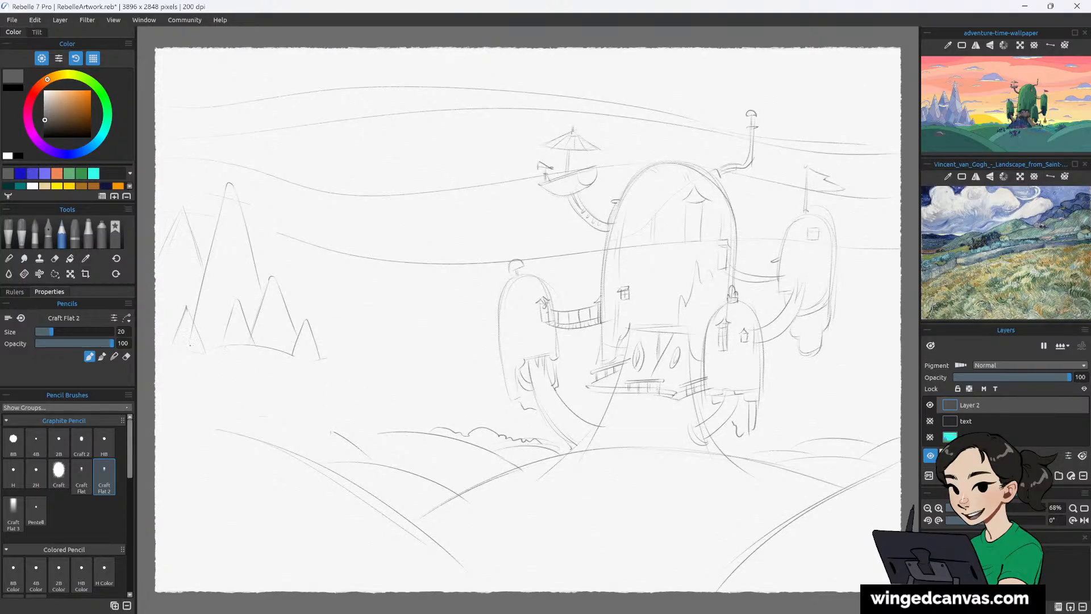
{"action": "mouse_move", "coordinate": [167, 352]}
{"action": "left_mouse_down"}
{"action": "mouse_move", "coordinate": [284, 362]}
{"action": "mouse_move", "coordinate": [271, 366]}
{"action": "mouse_move", "coordinate": [289, 357]}
{"action": "mouse_move", "coordinate": [320, 385]}
{"action": "mouse_move", "coordinate": [387, 414]}
{"action": "mouse_move", "coordinate": [428, 392]}
{"action": "mouse_move", "coordinate": [466, 433]}
{"action": "left_mouse_up"}
{"action": "mouse_move", "coordinate": [368, 397]}
{"action": "left_mouse_down"}
{"action": "mouse_move", "coordinate": [395, 334]}
{"action": "mouse_move", "coordinate": [406, 383]}
{"action": "mouse_move", "coordinate": [418, 357]}
{"action": "mouse_move", "coordinate": [427, 392]}
{"action": "left_mouse_up"}
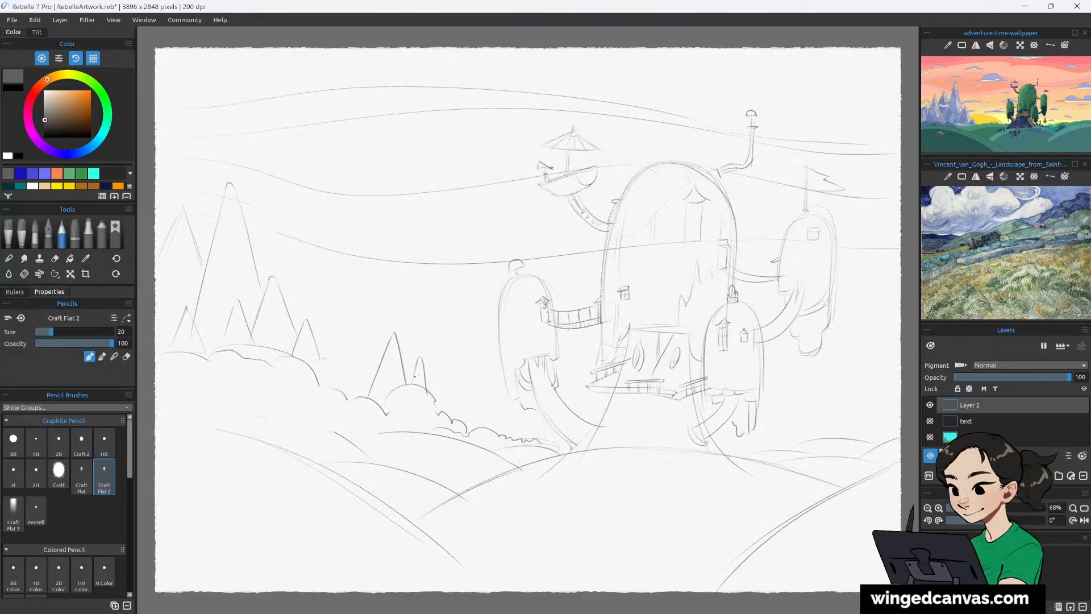
Add snow-cap and facet lines to the small middle peaks and the left mountain cluster.
{"action": "left_click_drag", "start_coordinate": [384, 360], "coordinate": [398, 360]}
{"action": "mouse_move", "coordinate": [210, 262]}
{"action": "left_mouse_down"}
{"action": "mouse_move", "coordinate": [252, 227]}
{"action": "mouse_move", "coordinate": [251, 255]}
{"action": "left_mouse_up"}
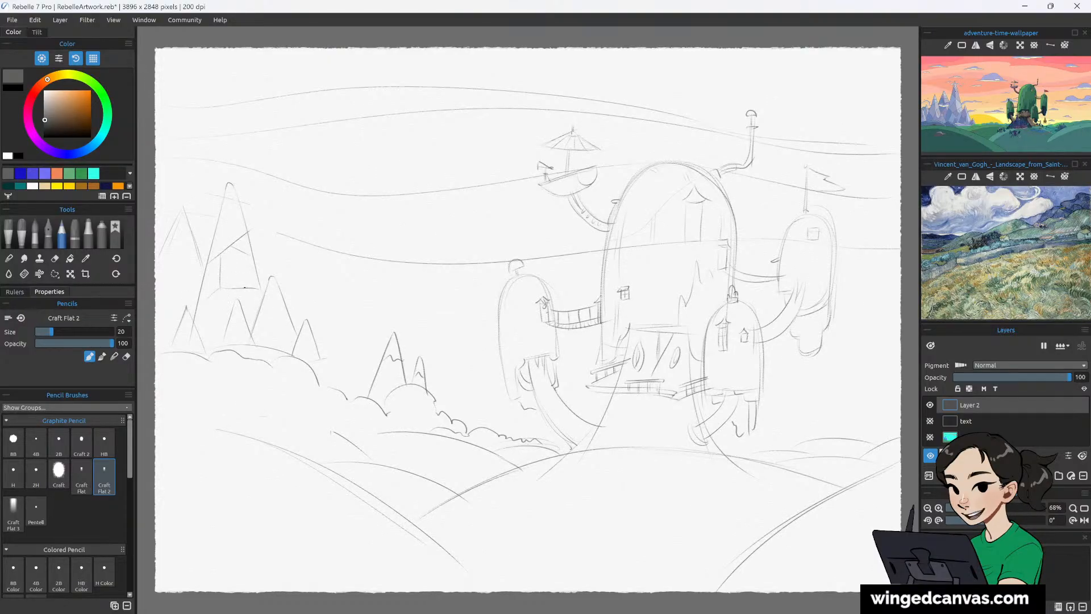
{"action": "left_click_drag", "start_coordinate": [209, 305], "coordinate": [229, 330]}
{"action": "left_click_drag", "start_coordinate": [273, 302], "coordinate": [280, 298]}
{"action": "left_click_drag", "start_coordinate": [275, 325], "coordinate": [268, 345]}
{"action": "left_click_drag", "start_coordinate": [308, 342], "coordinate": [303, 360]}
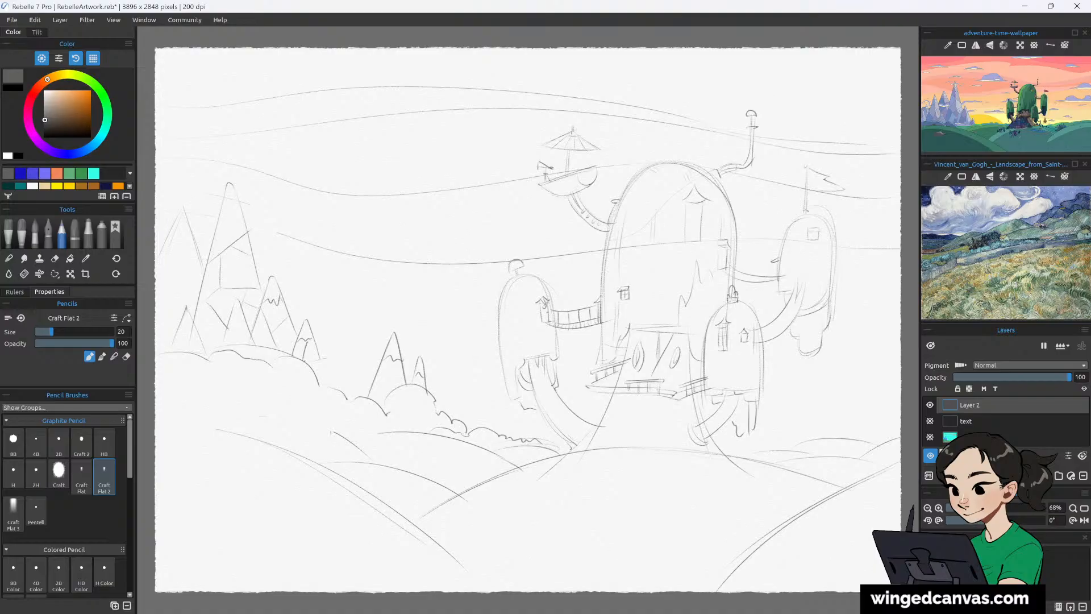
Draw snow-cap outlines on the tall left peaks and add facet lines to the small front peaks of the mountain cluster.
{"action": "left_click_drag", "start_coordinate": [187, 306], "coordinate": [199, 338]}
{"action": "left_click_drag", "start_coordinate": [177, 241], "coordinate": [190, 222]}
{"action": "mouse_move", "coordinate": [168, 267]}
{"action": "left_mouse_down"}
{"action": "mouse_move", "coordinate": [188, 296]}
{"action": "mouse_move", "coordinate": [176, 246]}
{"action": "mouse_move", "coordinate": [189, 254]}
{"action": "mouse_move", "coordinate": [180, 271]}
{"action": "mouse_move", "coordinate": [199, 249]}
{"action": "mouse_move", "coordinate": [181, 272]}
{"action": "left_mouse_up"}
{"action": "left_click_drag", "start_coordinate": [234, 187], "coordinate": [239, 206]}
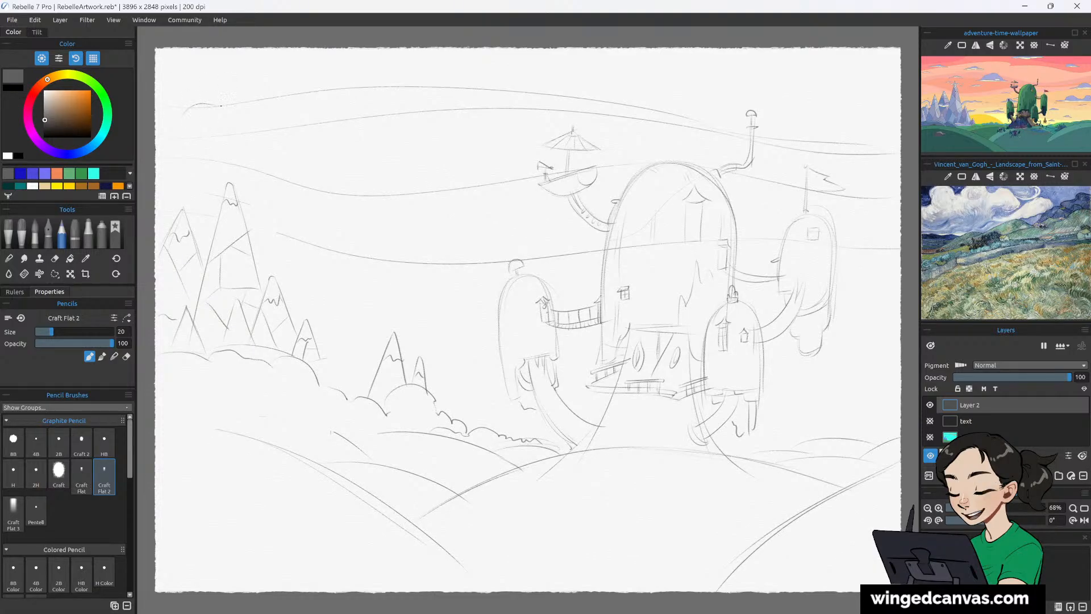
Sketch a long billowing cloud bank with a flat underside and trailing wisps across the upper-left sky.
{"action": "mouse_move", "coordinate": [183, 113]}
{"action": "left_mouse_down"}
{"action": "mouse_move", "coordinate": [246, 72]}
{"action": "mouse_move", "coordinate": [270, 98]}
{"action": "mouse_move", "coordinate": [453, 137]}
{"action": "left_mouse_up"}
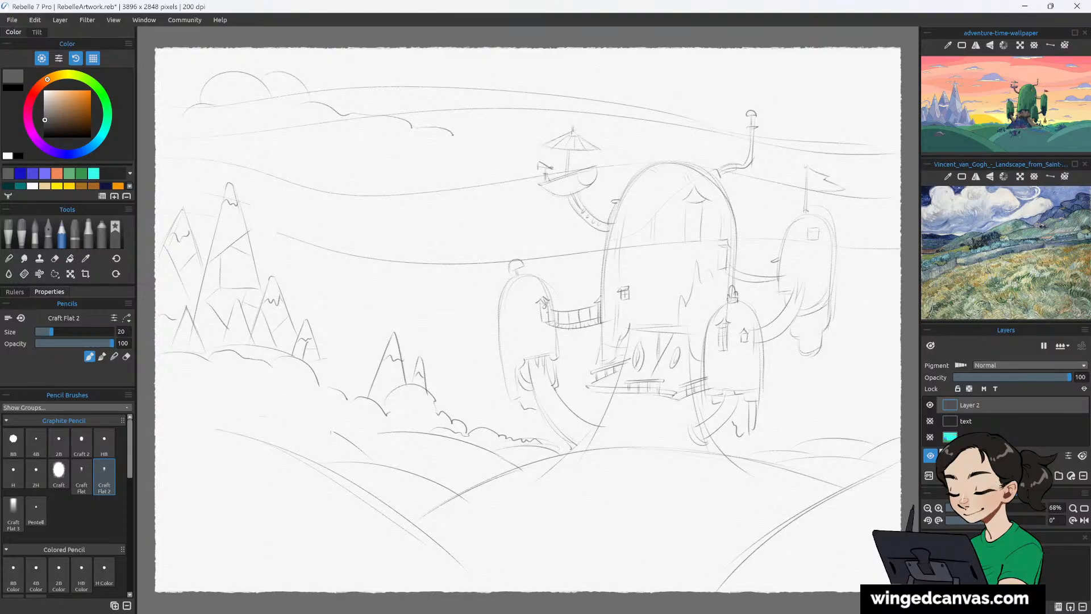
{"action": "left_click_drag", "start_coordinate": [182, 116], "coordinate": [211, 132]}
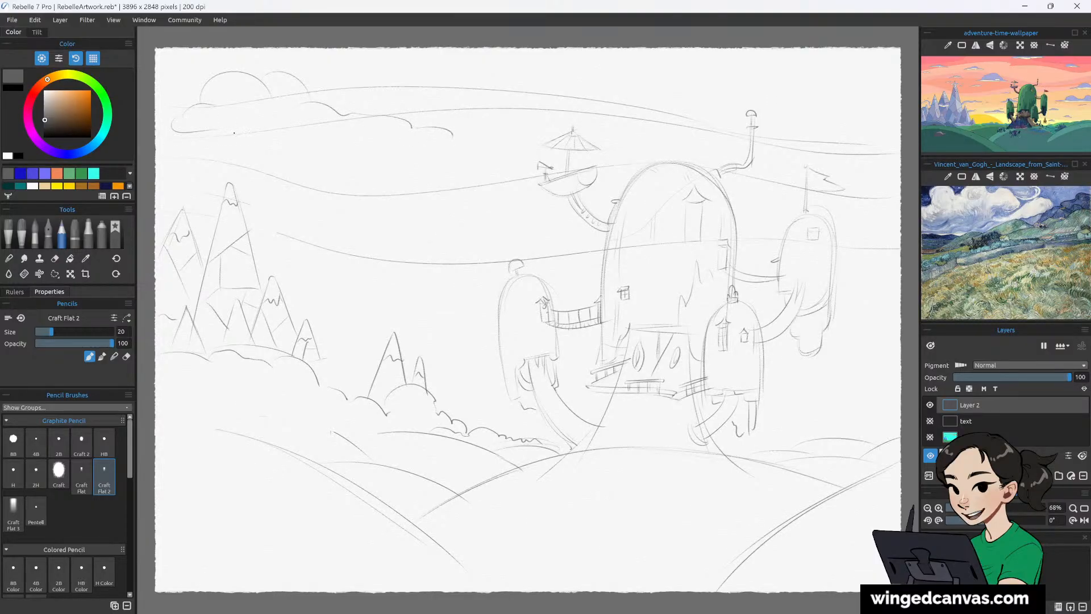
{"action": "mouse_move", "coordinate": [212, 131]}
{"action": "left_mouse_down"}
{"action": "mouse_move", "coordinate": [255, 148]}
{"action": "mouse_move", "coordinate": [376, 136]}
{"action": "left_mouse_up"}
{"action": "left_click_drag", "start_coordinate": [406, 137], "coordinate": [516, 130]}
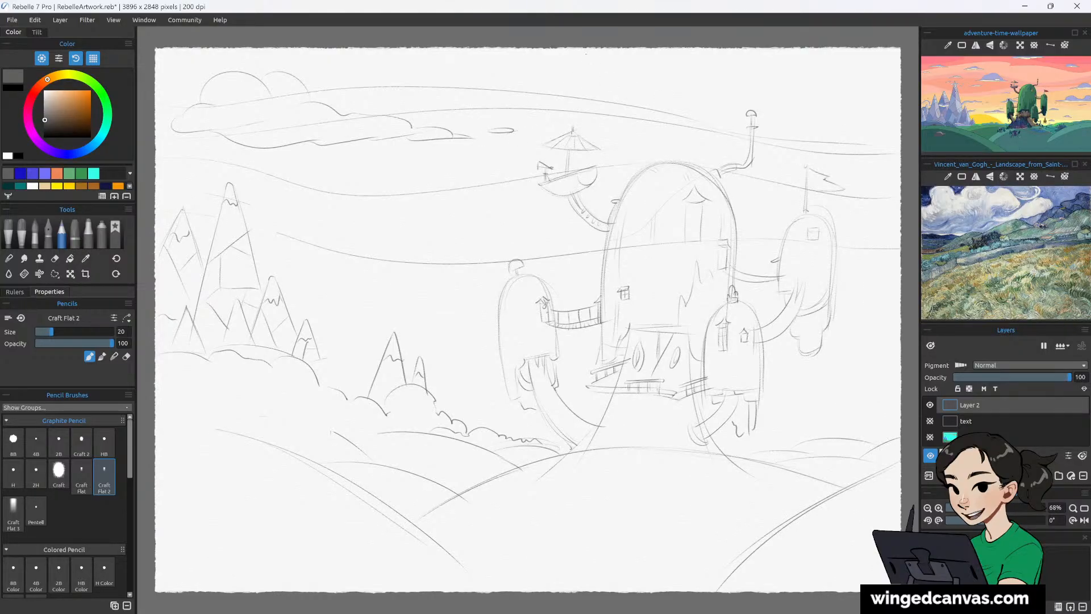
Sketch a small curly cloud in the upper middle sky and a puffy cloud at the right edge, undoing its first lower outline.
{"action": "mouse_move", "coordinate": [539, 66]}
{"action": "left_mouse_down"}
{"action": "mouse_move", "coordinate": [663, 62]}
{"action": "mouse_move", "coordinate": [669, 78]}
{"action": "mouse_move", "coordinate": [646, 89]}
{"action": "left_mouse_up"}
{"action": "mouse_move", "coordinate": [561, 74]}
{"action": "left_mouse_down"}
{"action": "mouse_move", "coordinate": [574, 87]}
{"action": "mouse_move", "coordinate": [654, 90]}
{"action": "left_mouse_up"}
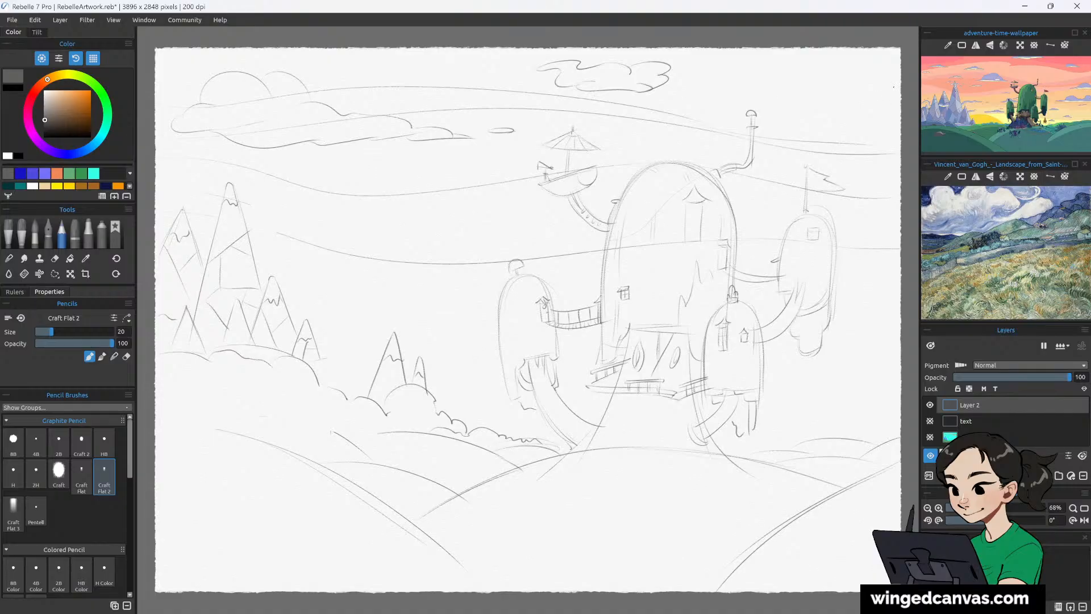
{"action": "mouse_move", "coordinate": [885, 73]}
{"action": "left_mouse_down"}
{"action": "mouse_move", "coordinate": [841, 124]}
{"action": "mouse_move", "coordinate": [849, 119]}
{"action": "mouse_move", "coordinate": [754, 106]}
{"action": "left_mouse_up"}
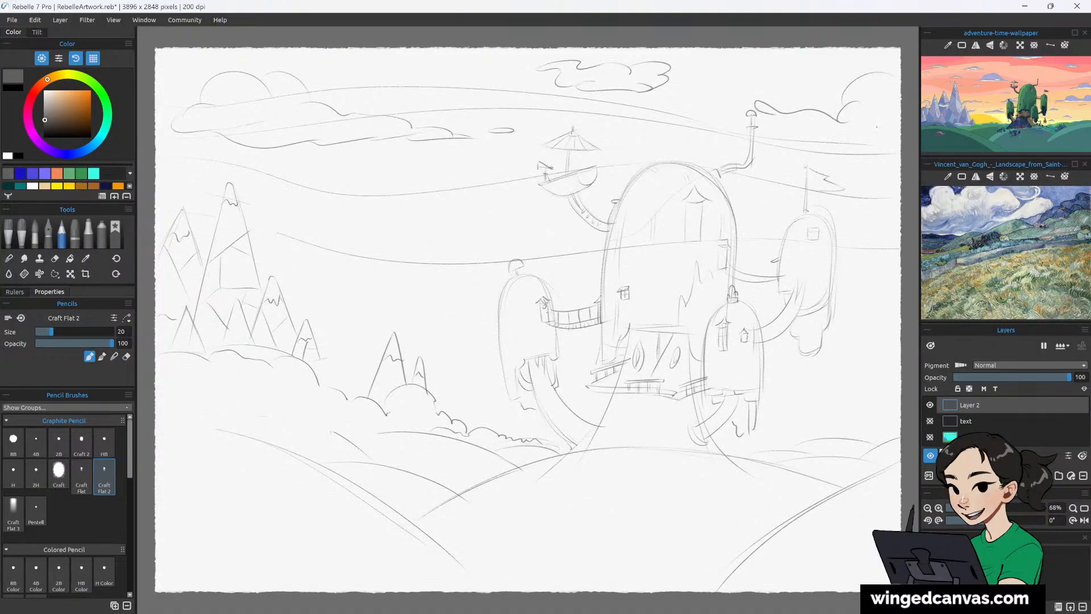
{"action": "key", "text": "ctrl+z"}
{"action": "key", "text": "ctrl+z"}
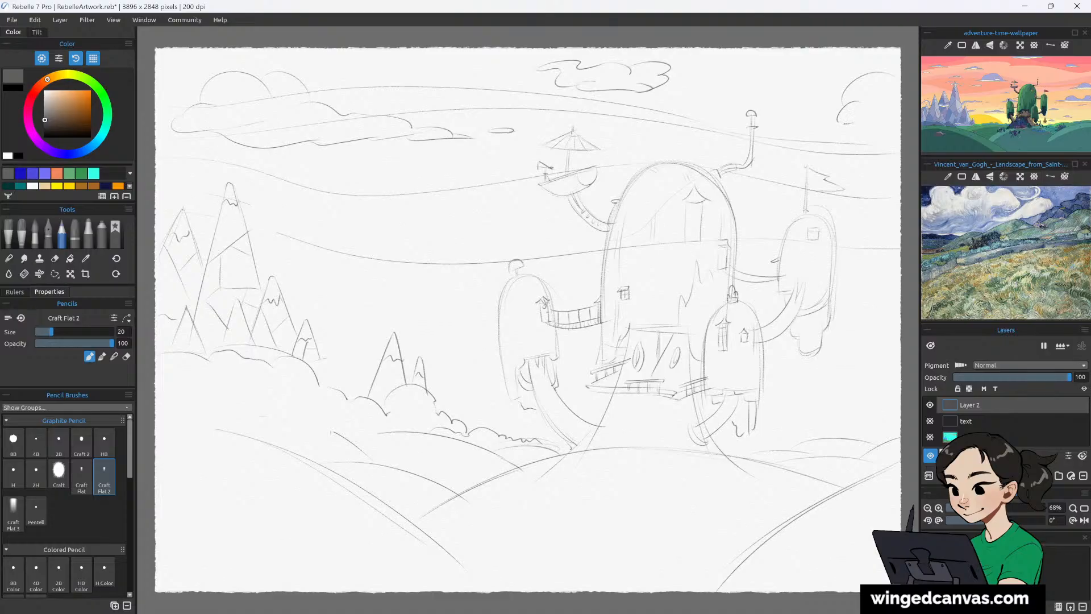
{"action": "mouse_move", "coordinate": [842, 121]}
{"action": "left_mouse_down"}
{"action": "mouse_move", "coordinate": [792, 117]}
{"action": "mouse_move", "coordinate": [901, 145]}
{"action": "mouse_move", "coordinate": [900, 170]}
{"action": "left_mouse_up"}
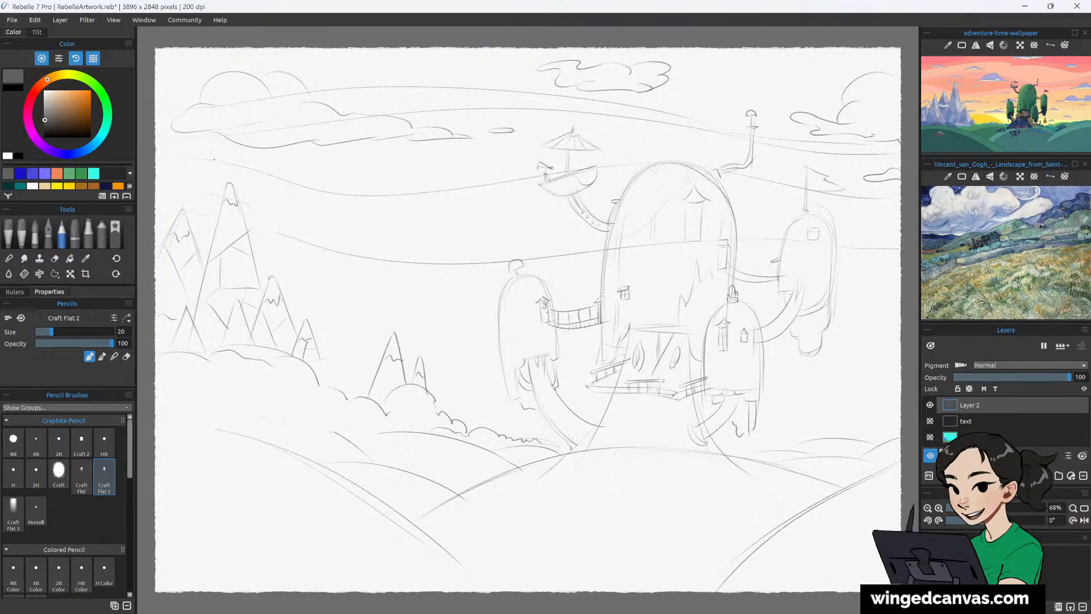
Sketch a cloud ring around the tallest left peak and wispy clouds beside the mountain cluster and behind the middle peaks.
{"action": "mouse_move", "coordinate": [203, 206]}
{"action": "left_mouse_down"}
{"action": "mouse_move", "coordinate": [217, 198]}
{"action": "mouse_move", "coordinate": [243, 208]}
{"action": "left_mouse_up"}
{"action": "left_click_drag", "start_coordinate": [252, 234], "coordinate": [329, 266]}
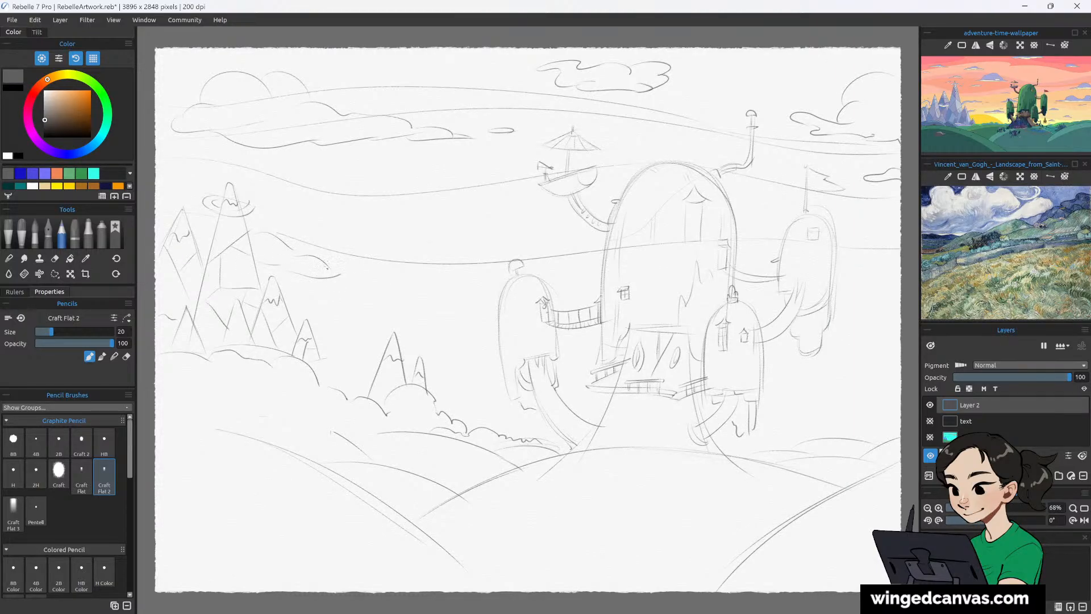
{"action": "left_click_drag", "start_coordinate": [325, 267], "coordinate": [360, 273]}
{"action": "left_click_drag", "start_coordinate": [352, 343], "coordinate": [441, 339]}
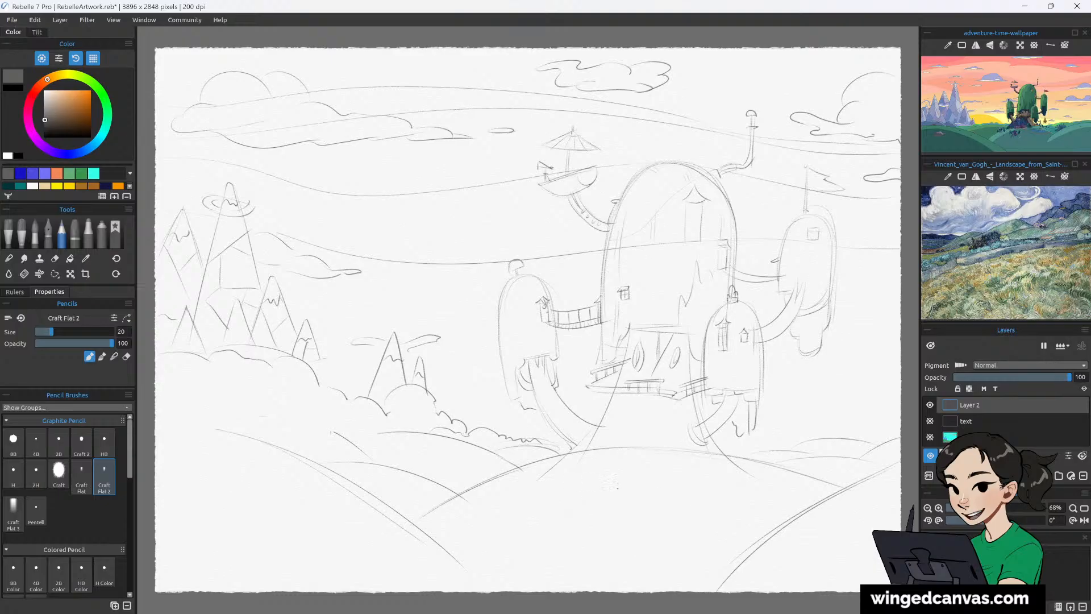
Outline the sloping, stepped roofs of a wooden house at the foot of the tree trunk.
{"action": "left_click_drag", "start_coordinate": [577, 478], "coordinate": [651, 477]}
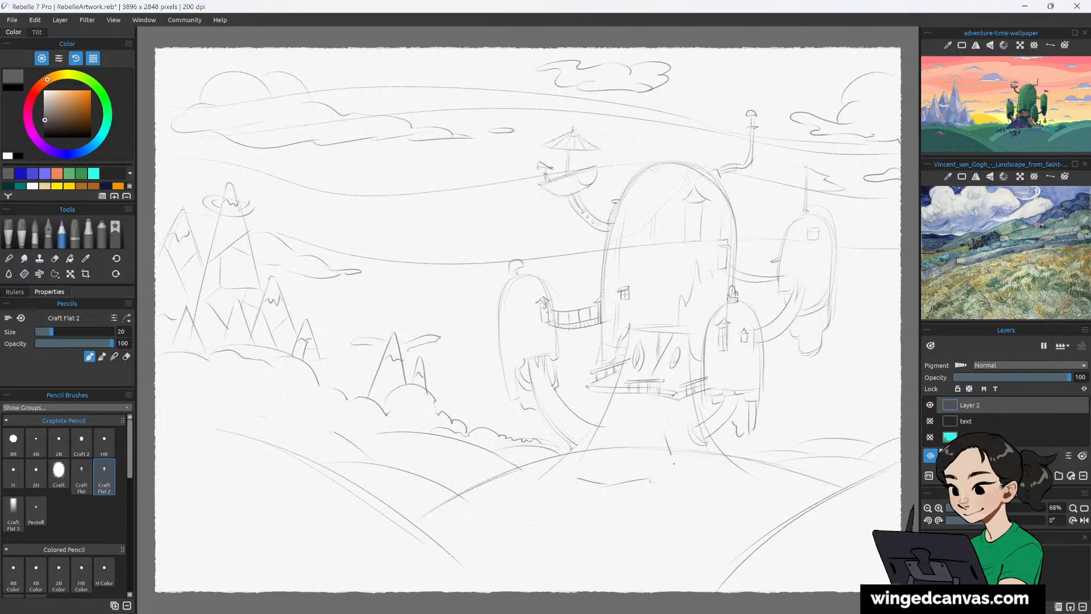
{"action": "left_click_drag", "start_coordinate": [666, 435], "coordinate": [679, 483]}
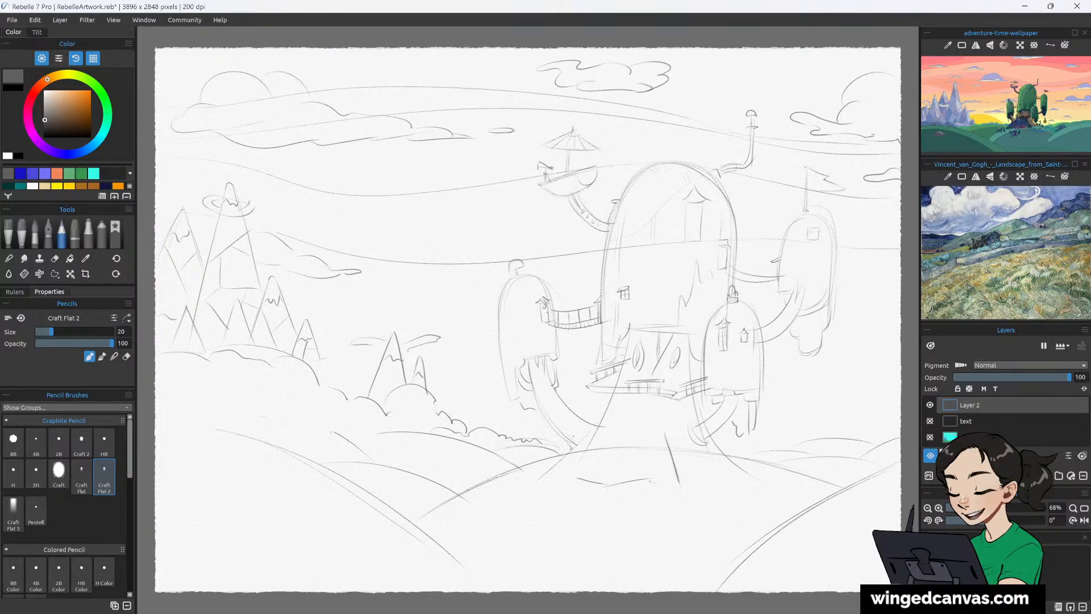
{"action": "left_click_drag", "start_coordinate": [567, 425], "coordinate": [535, 475]}
{"action": "mouse_move", "coordinate": [568, 428]}
{"action": "left_mouse_down"}
{"action": "mouse_move", "coordinate": [603, 426]}
{"action": "mouse_move", "coordinate": [614, 408]}
{"action": "mouse_move", "coordinate": [602, 418]}
{"action": "mouse_move", "coordinate": [612, 437]}
{"action": "mouse_move", "coordinate": [597, 414]}
{"action": "mouse_move", "coordinate": [619, 404]}
{"action": "mouse_move", "coordinate": [651, 442]}
{"action": "mouse_move", "coordinate": [634, 422]}
{"action": "mouse_move", "coordinate": [611, 429]}
{"action": "mouse_move", "coordinate": [677, 435]}
{"action": "mouse_move", "coordinate": [658, 439]}
{"action": "mouse_move", "coordinate": [635, 415]}
{"action": "mouse_move", "coordinate": [644, 435]}
{"action": "left_mouse_up"}
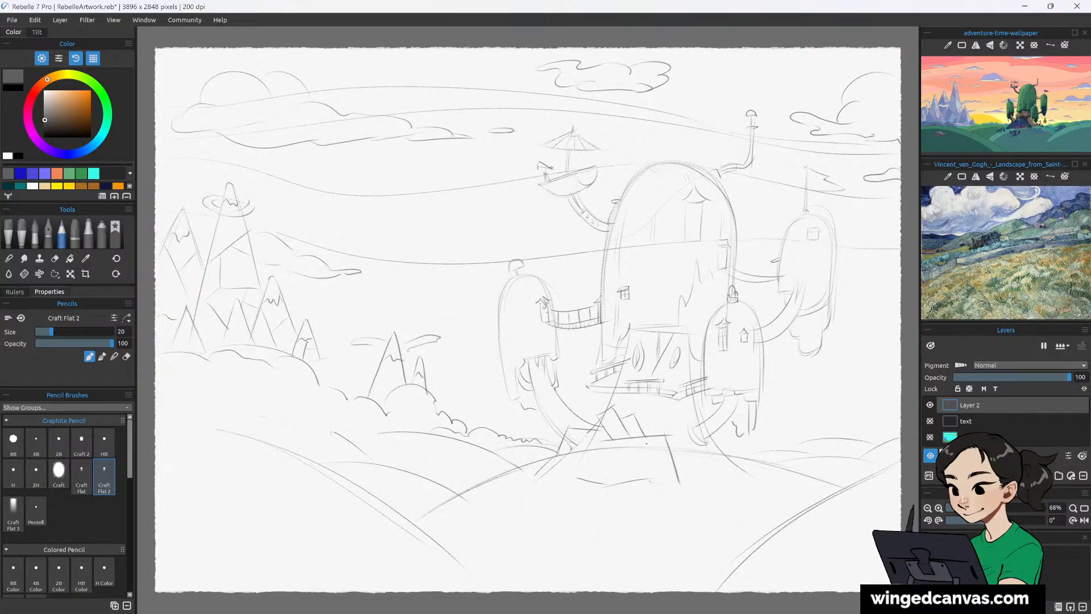
Draw the house's gabled entrance with slanted roof lines, upright walls and a door with a small window.
{"action": "mouse_move", "coordinate": [646, 446]}
{"action": "left_mouse_down"}
{"action": "mouse_move", "coordinate": [627, 474]}
{"action": "mouse_move", "coordinate": [668, 473]}
{"action": "mouse_move", "coordinate": [648, 445]}
{"action": "mouse_move", "coordinate": [612, 476]}
{"action": "left_mouse_up"}
{"action": "left_click_drag", "start_coordinate": [634, 449], "coordinate": [621, 475]}
{"action": "left_click_drag", "start_coordinate": [631, 469], "coordinate": [638, 500]}
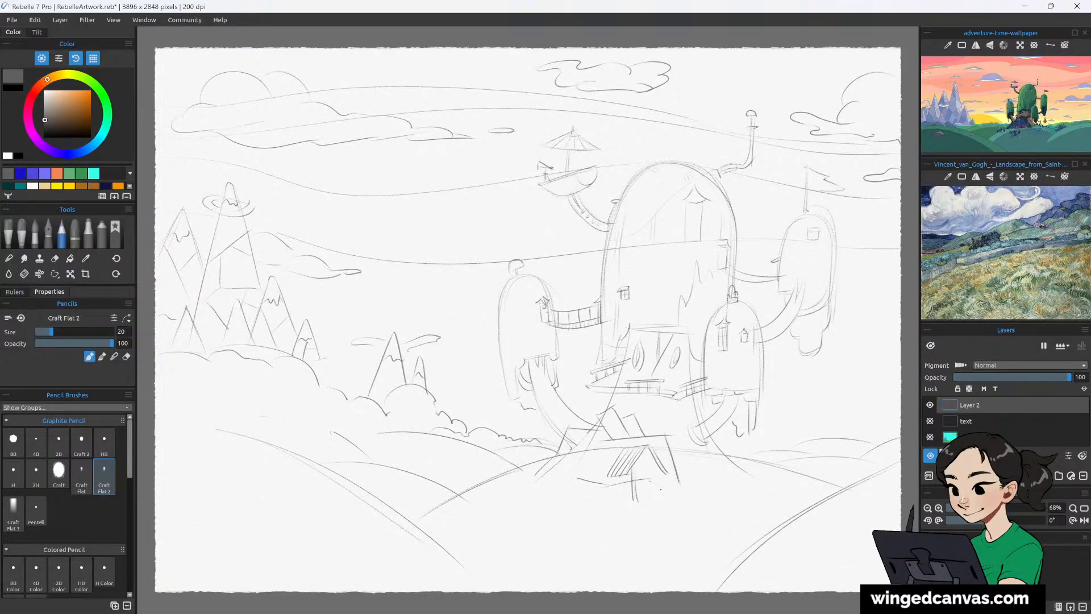
{"action": "left_click_drag", "start_coordinate": [657, 471], "coordinate": [660, 502]}
{"action": "mouse_move", "coordinate": [640, 478]}
{"action": "left_mouse_down"}
{"action": "mouse_move", "coordinate": [641, 498]}
{"action": "mouse_move", "coordinate": [655, 476]}
{"action": "left_mouse_up"}
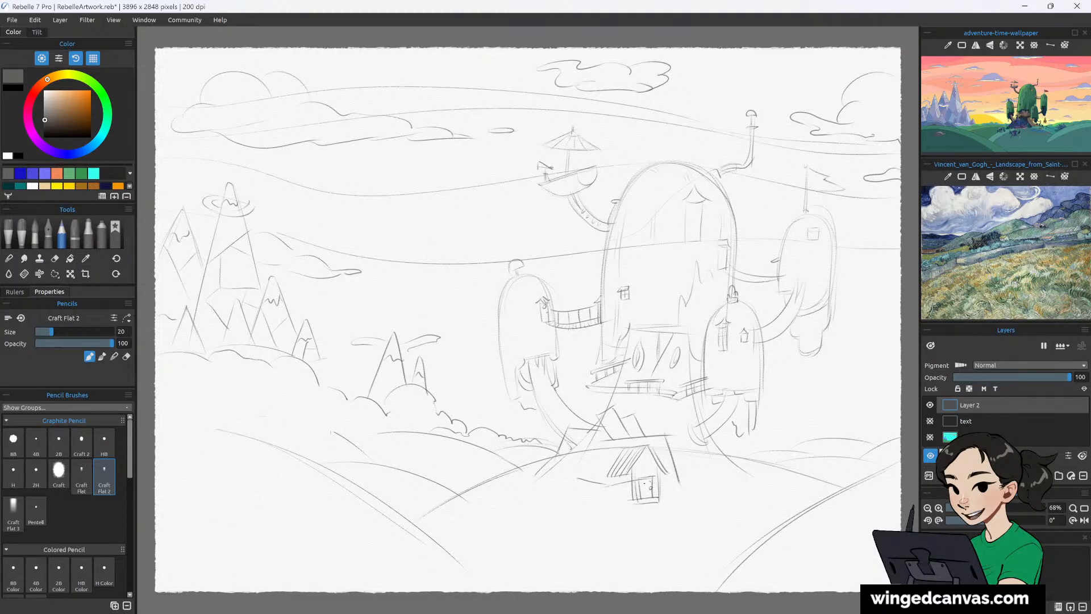
{"action": "left_click_drag", "start_coordinate": [643, 489], "coordinate": [650, 481]}
Hatch plank lines across the house's main roof from the right end to the lower-left corner, and draw the base edge beside the door.
{"action": "left_click_drag", "start_coordinate": [634, 466], "coordinate": [664, 469]}
{"action": "left_click_drag", "start_coordinate": [656, 438], "coordinate": [663, 460]}
{"action": "left_click_drag", "start_coordinate": [660, 436], "coordinate": [666, 458]}
{"action": "left_click_drag", "start_coordinate": [660, 489], "coordinate": [682, 483]}
{"action": "left_click_drag", "start_coordinate": [593, 446], "coordinate": [591, 471]}
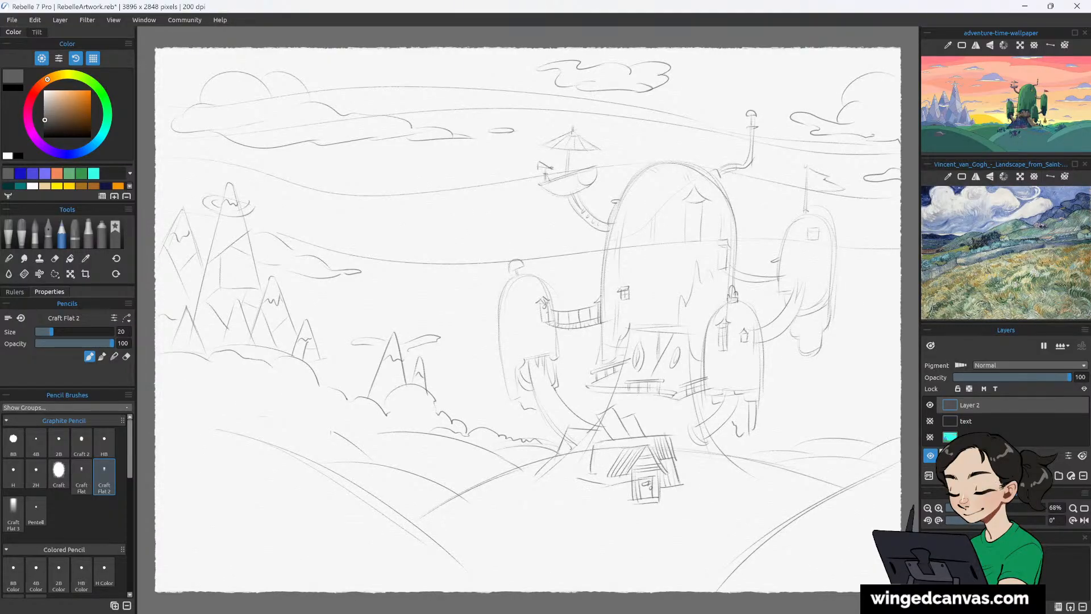
{"action": "mouse_move", "coordinate": [601, 470]}
{"action": "left_mouse_down"}
{"action": "mouse_move", "coordinate": [601, 442]}
{"action": "mouse_move", "coordinate": [616, 442]}
{"action": "left_mouse_up"}
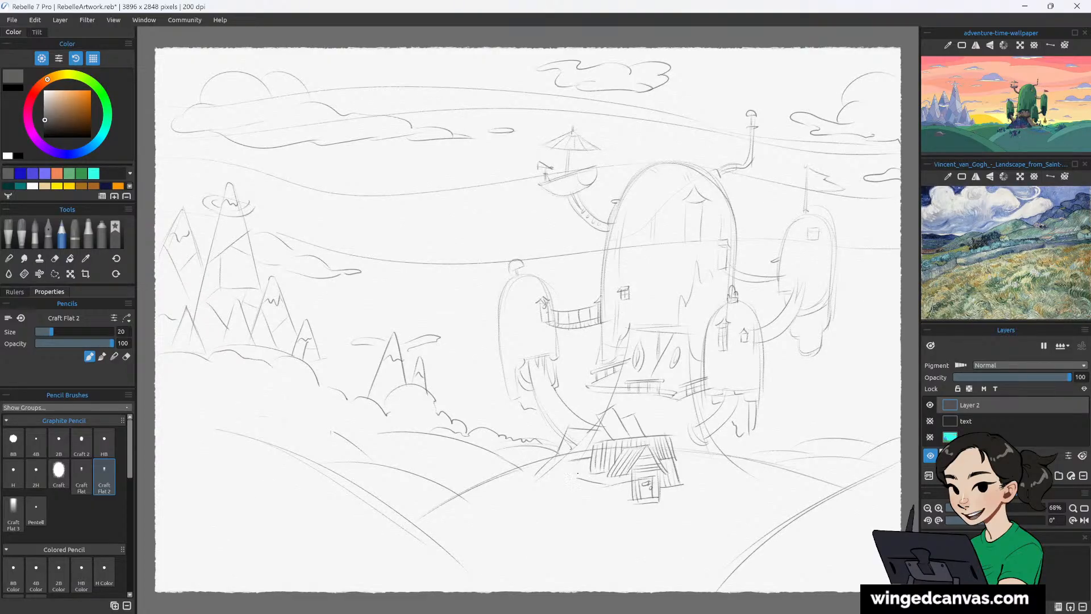
{"action": "mouse_move", "coordinate": [573, 465]}
{"action": "left_mouse_down"}
{"action": "mouse_move", "coordinate": [578, 483]}
{"action": "mouse_move", "coordinate": [563, 483]}
{"action": "mouse_move", "coordinate": [583, 478]}
{"action": "left_mouse_up"}
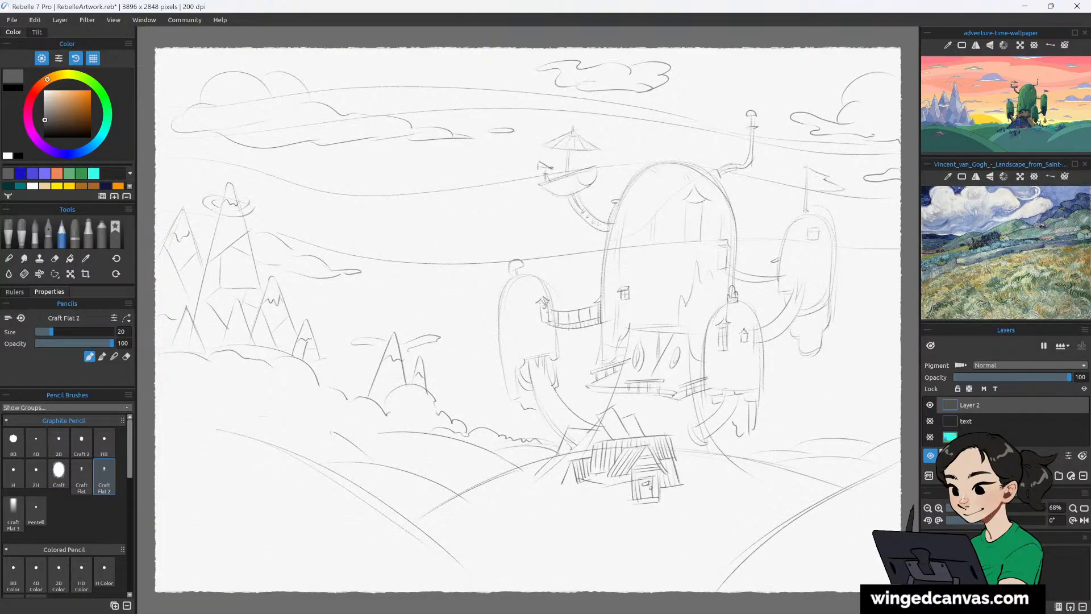
Draw the house's front wall with a small awning and window, fill it with plank hatching and outline its base.
{"action": "left_click_drag", "start_coordinate": [586, 480], "coordinate": [607, 473]}
{"action": "left_click_drag", "start_coordinate": [588, 505], "coordinate": [627, 501]}
{"action": "left_click_drag", "start_coordinate": [631, 474], "coordinate": [631, 499]}
{"action": "mouse_move", "coordinate": [601, 484]}
{"action": "left_mouse_down"}
{"action": "mouse_move", "coordinate": [603, 507]}
{"action": "mouse_move", "coordinate": [576, 510]}
{"action": "mouse_move", "coordinate": [591, 508]}
{"action": "mouse_move", "coordinate": [610, 477]}
{"action": "left_mouse_up"}
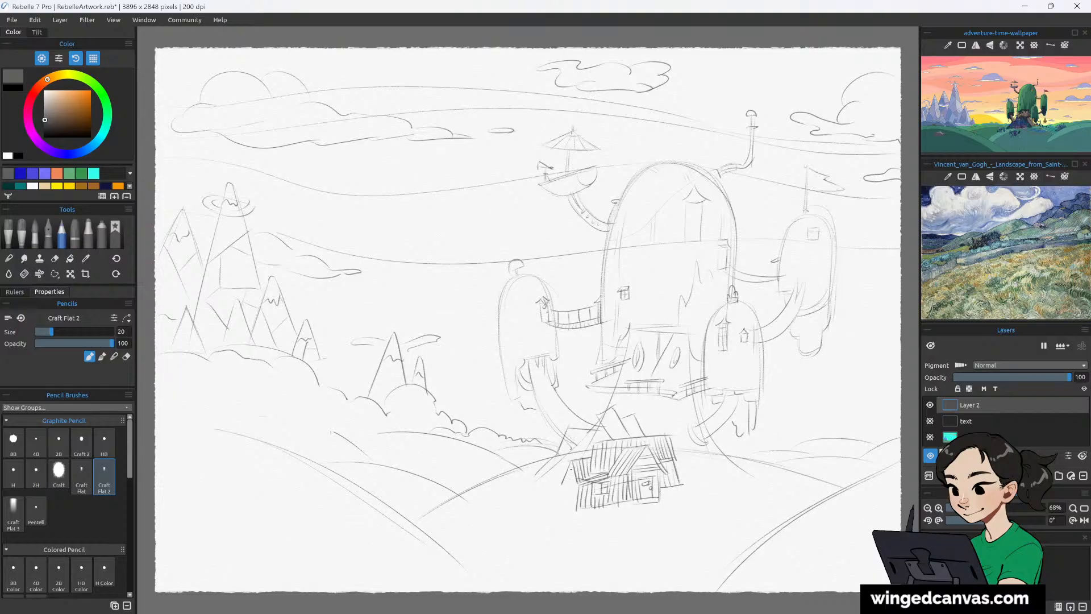
{"action": "mouse_move", "coordinate": [567, 481]}
{"action": "left_mouse_down"}
{"action": "mouse_move", "coordinate": [561, 512]}
{"action": "mouse_move", "coordinate": [572, 509]}
{"action": "left_mouse_up"}
{"action": "left_click_drag", "start_coordinate": [682, 486], "coordinate": [660, 494]}
{"action": "left_click_drag", "start_coordinate": [575, 503], "coordinate": [557, 510]}
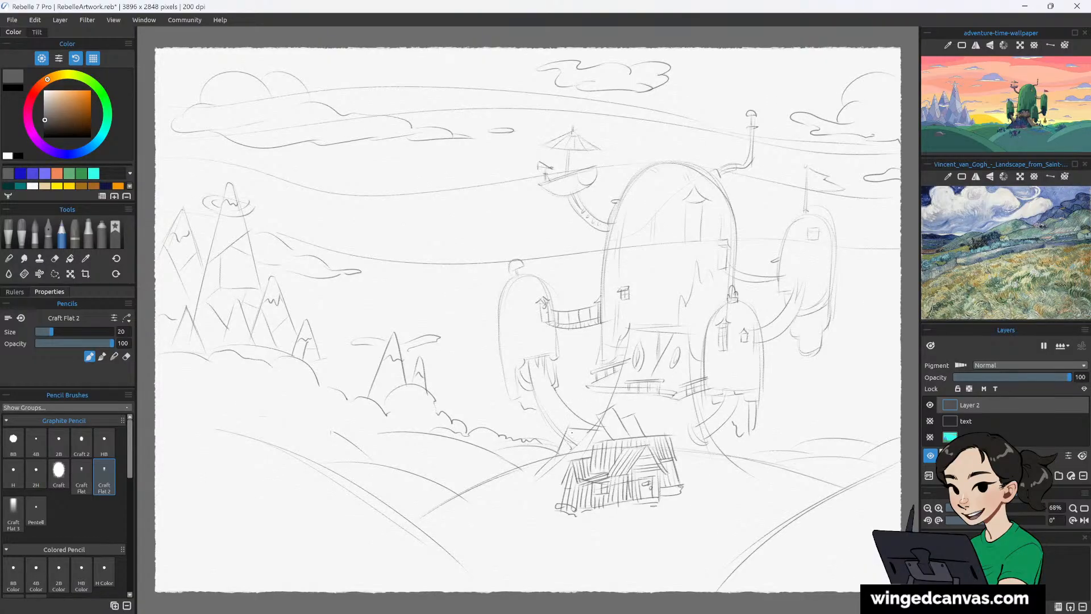
Hatch plank lines over the house's upper-left roof and the peaked roof at the top.
{"action": "mouse_move", "coordinate": [572, 430]}
{"action": "left_mouse_down"}
{"action": "mouse_move", "coordinate": [563, 448]}
{"action": "mouse_move", "coordinate": [578, 457]}
{"action": "left_mouse_up"}
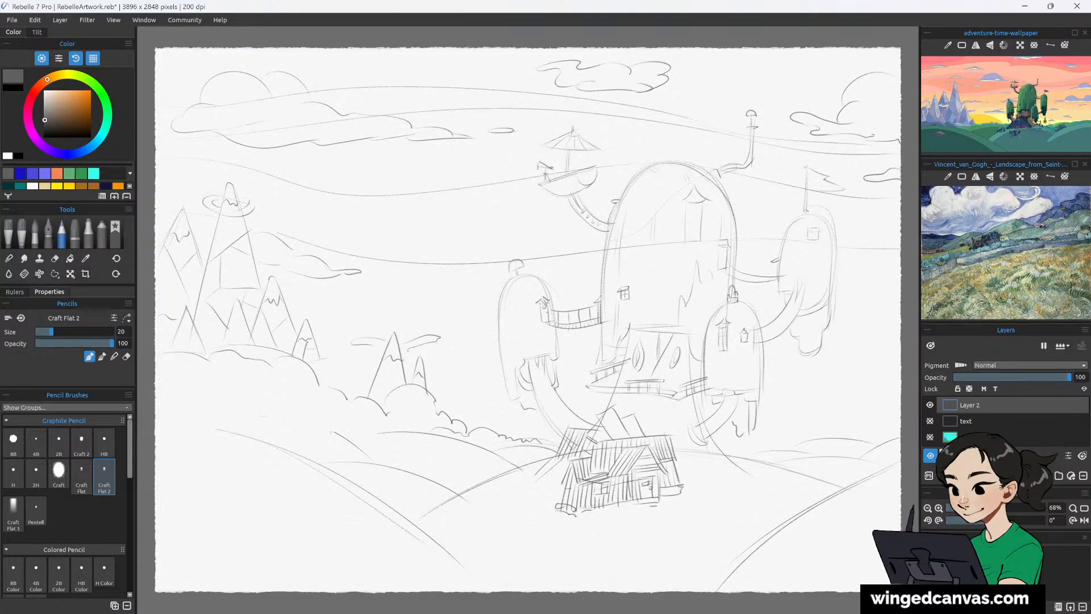
{"action": "left_click_drag", "start_coordinate": [609, 418], "coordinate": [602, 430]}
{"action": "left_click_drag", "start_coordinate": [614, 431], "coordinate": [608, 439]}
{"action": "left_click_drag", "start_coordinate": [636, 418], "coordinate": [631, 439]}
{"action": "left_click_drag", "start_coordinate": [606, 399], "coordinate": [600, 413]}
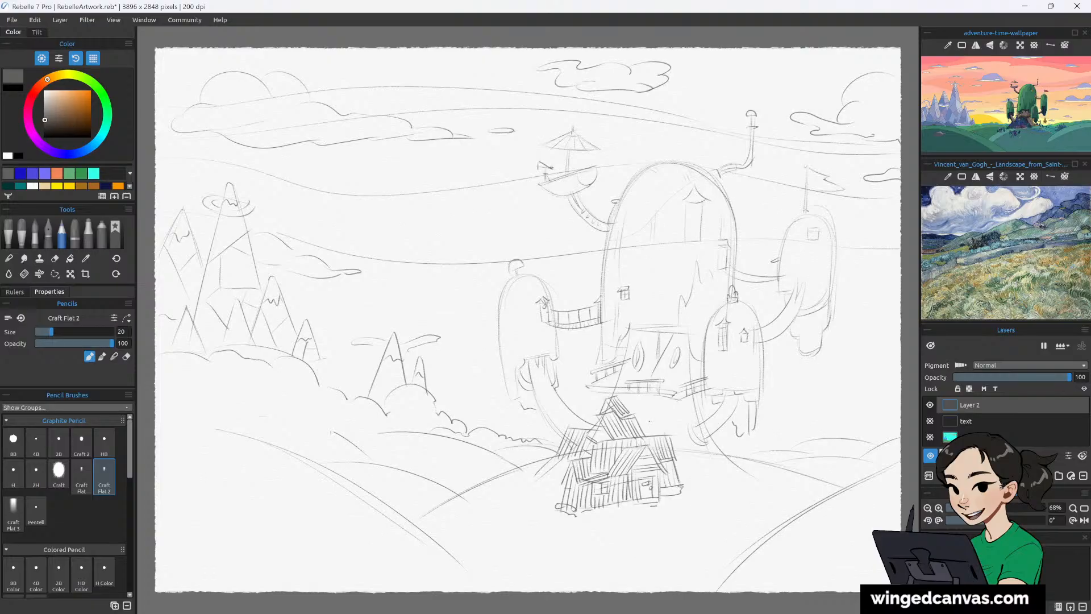
Add a small side annex to the left of the house and hatch its roof and walls.
{"action": "mouse_move", "coordinate": [556, 456]}
{"action": "left_mouse_down"}
{"action": "mouse_move", "coordinate": [576, 459]}
{"action": "mouse_move", "coordinate": [538, 473]}
{"action": "mouse_move", "coordinate": [551, 471]}
{"action": "mouse_move", "coordinate": [535, 498]}
{"action": "left_mouse_up"}
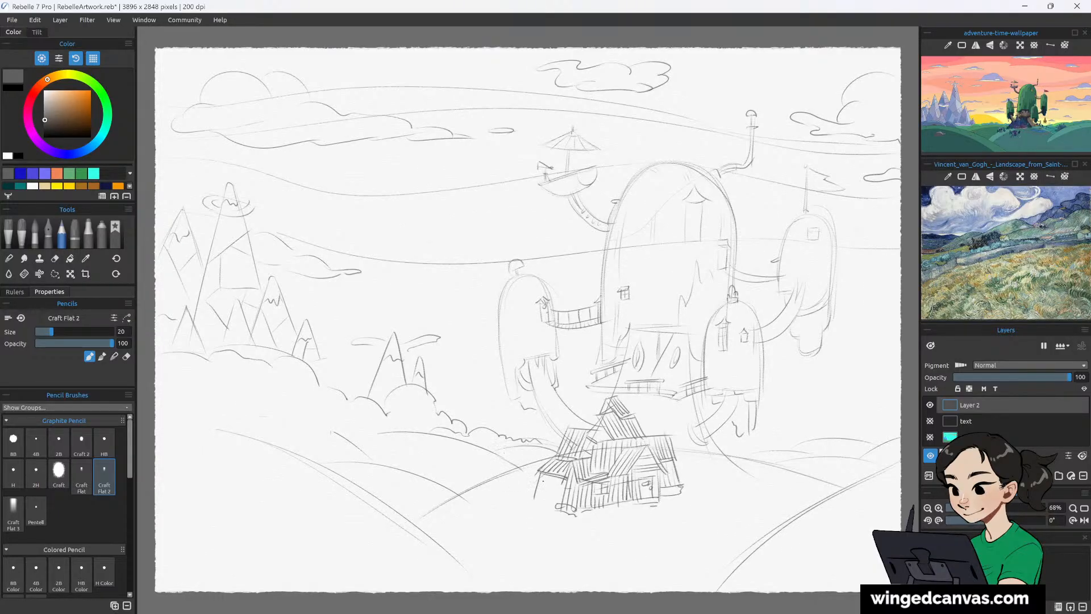
{"action": "mouse_move", "coordinate": [550, 477]}
{"action": "left_mouse_down"}
{"action": "mouse_move", "coordinate": [545, 496]}
{"action": "mouse_move", "coordinate": [558, 495]}
{"action": "left_mouse_up"}
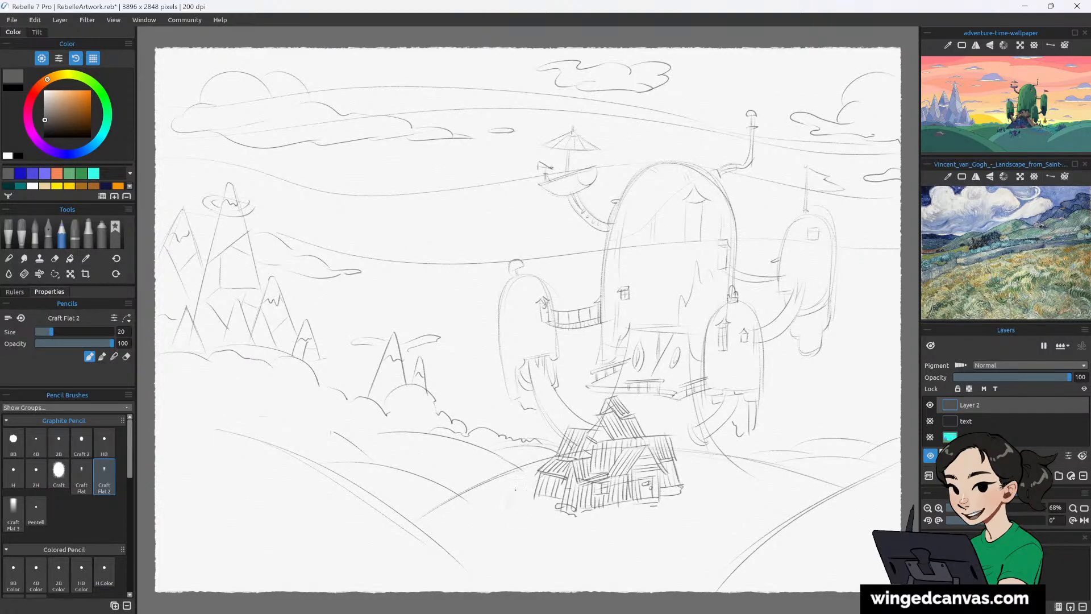
{"action": "left_click_drag", "start_coordinate": [554, 499], "coordinate": [545, 514]}
Sketch a rounded mound left of the house and a small roofed well with a hanging bucket beyond it.
{"action": "mouse_move", "coordinate": [554, 510]}
{"action": "left_mouse_down"}
{"action": "mouse_move", "coordinate": [509, 520]}
{"action": "mouse_move", "coordinate": [489, 498]}
{"action": "mouse_move", "coordinate": [490, 515]}
{"action": "left_mouse_up"}
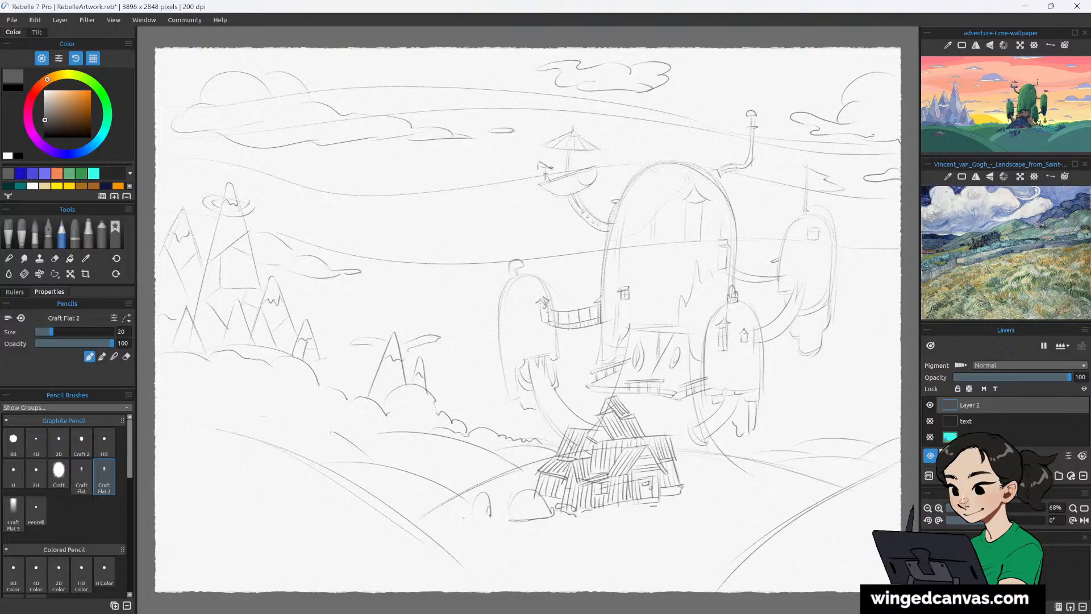
{"action": "mouse_move", "coordinate": [475, 513]}
{"action": "left_mouse_down"}
{"action": "mouse_move", "coordinate": [456, 517]}
{"action": "mouse_move", "coordinate": [475, 515]}
{"action": "mouse_move", "coordinate": [472, 537]}
{"action": "mouse_move", "coordinate": [474, 517]}
{"action": "mouse_move", "coordinate": [451, 536]}
{"action": "mouse_move", "coordinate": [475, 533]}
{"action": "mouse_move", "coordinate": [470, 506]}
{"action": "mouse_move", "coordinate": [442, 505]}
{"action": "mouse_move", "coordinate": [474, 493]}
{"action": "mouse_move", "coordinate": [466, 506]}
{"action": "left_mouse_up"}
{"action": "mouse_move", "coordinate": [473, 491]}
{"action": "left_mouse_down"}
{"action": "mouse_move", "coordinate": [481, 506]}
{"action": "mouse_move", "coordinate": [459, 489]}
{"action": "left_mouse_up"}
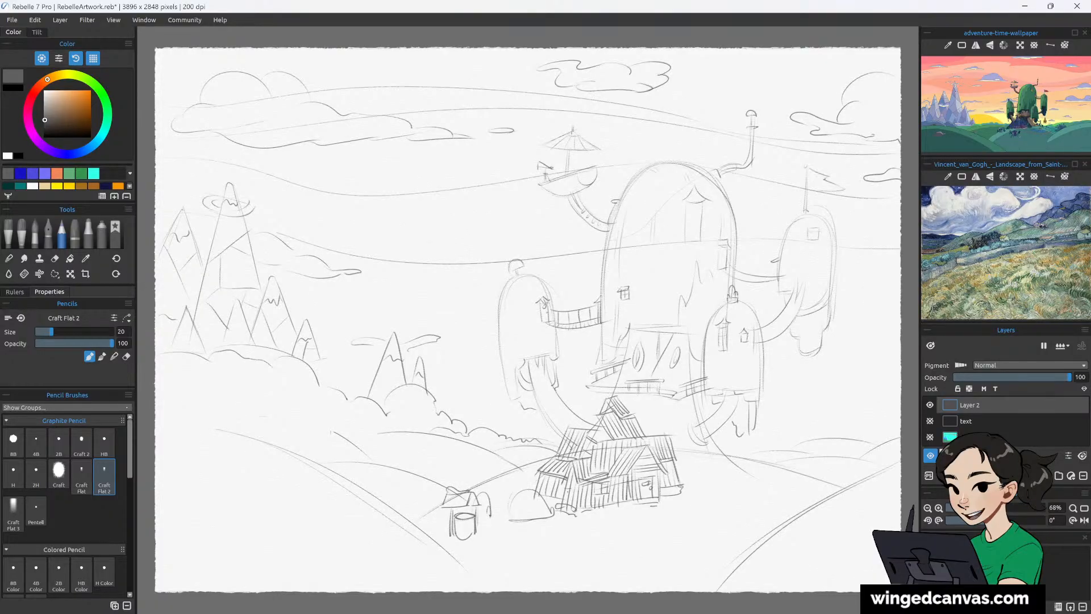
Sketch a round stump in the foreground with flat puddle shapes on both sides and leafy sprigs around it.
{"action": "mouse_move", "coordinate": [536, 548]}
{"action": "left_mouse_down"}
{"action": "mouse_move", "coordinate": [539, 564]}
{"action": "mouse_move", "coordinate": [495, 563]}
{"action": "left_mouse_up"}
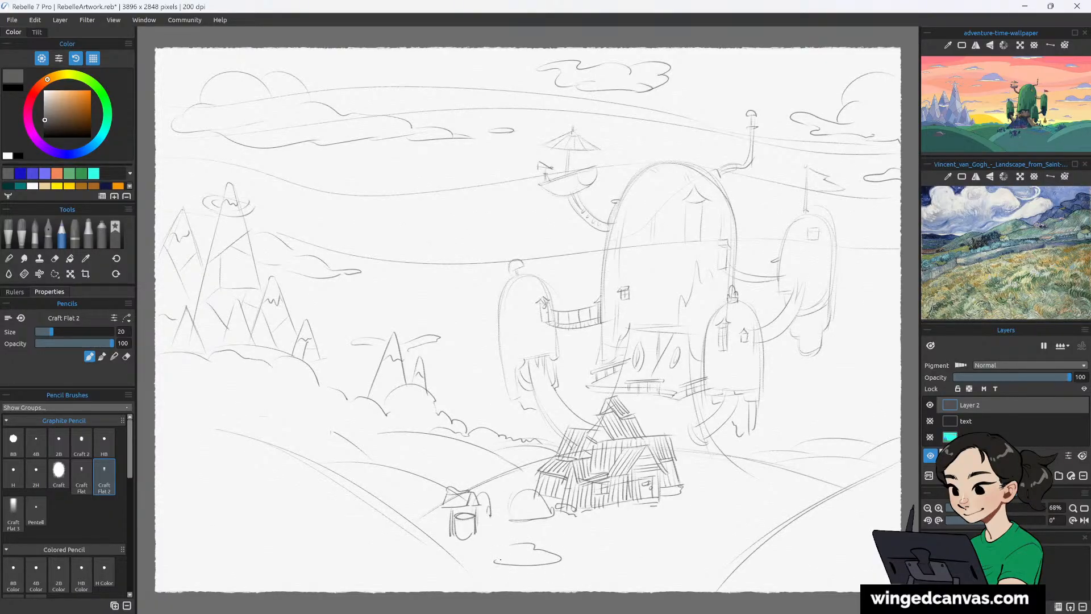
{"action": "mouse_move", "coordinate": [628, 568]}
{"action": "left_mouse_down"}
{"action": "mouse_move", "coordinate": [665, 563]}
{"action": "mouse_move", "coordinate": [623, 561]}
{"action": "left_mouse_up"}
{"action": "mouse_move", "coordinate": [609, 528]}
{"action": "left_mouse_down"}
{"action": "mouse_move", "coordinate": [592, 563]}
{"action": "mouse_move", "coordinate": [588, 553]}
{"action": "mouse_move", "coordinate": [627, 557]}
{"action": "mouse_move", "coordinate": [602, 580]}
{"action": "mouse_move", "coordinate": [630, 567]}
{"action": "mouse_move", "coordinate": [577, 552]}
{"action": "left_mouse_up"}
{"action": "left_click_drag", "start_coordinate": [645, 545], "coordinate": [659, 546]}
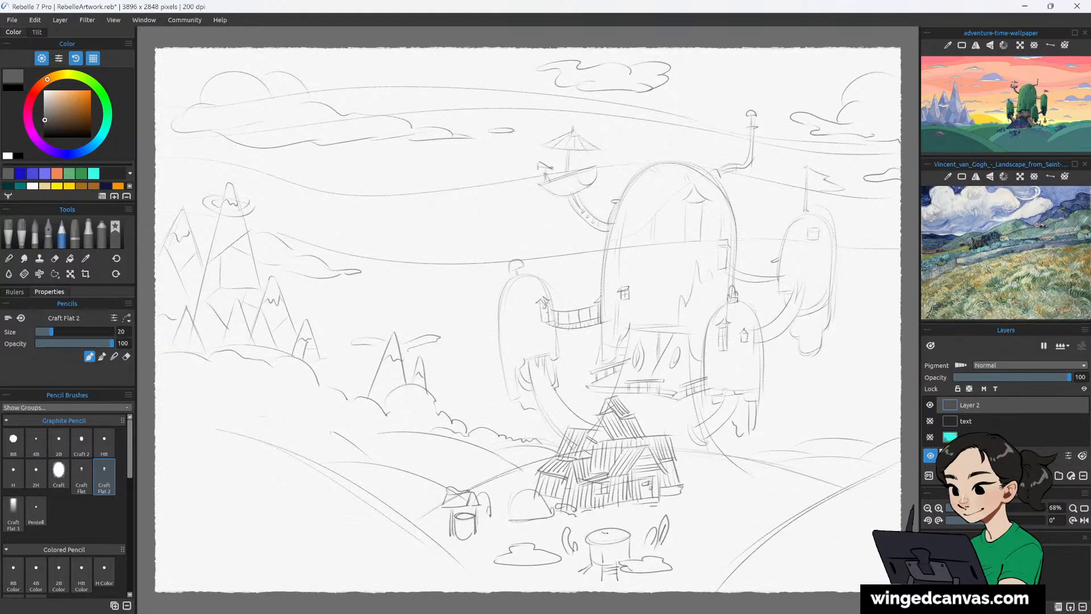
{"action": "left_click_drag", "start_coordinate": [604, 532], "coordinate": [612, 531]}
Sketch a curved band of stones to the right of the stump and a row of upright shrubs along the right hill.
{"action": "left_click_drag", "start_coordinate": [679, 523], "coordinate": [783, 529]}
{"action": "mouse_move", "coordinate": [692, 535]}
{"action": "left_mouse_down"}
{"action": "mouse_move", "coordinate": [753, 542]}
{"action": "mouse_move", "coordinate": [777, 528]}
{"action": "mouse_move", "coordinate": [751, 551]}
{"action": "mouse_move", "coordinate": [710, 546]}
{"action": "left_mouse_up"}
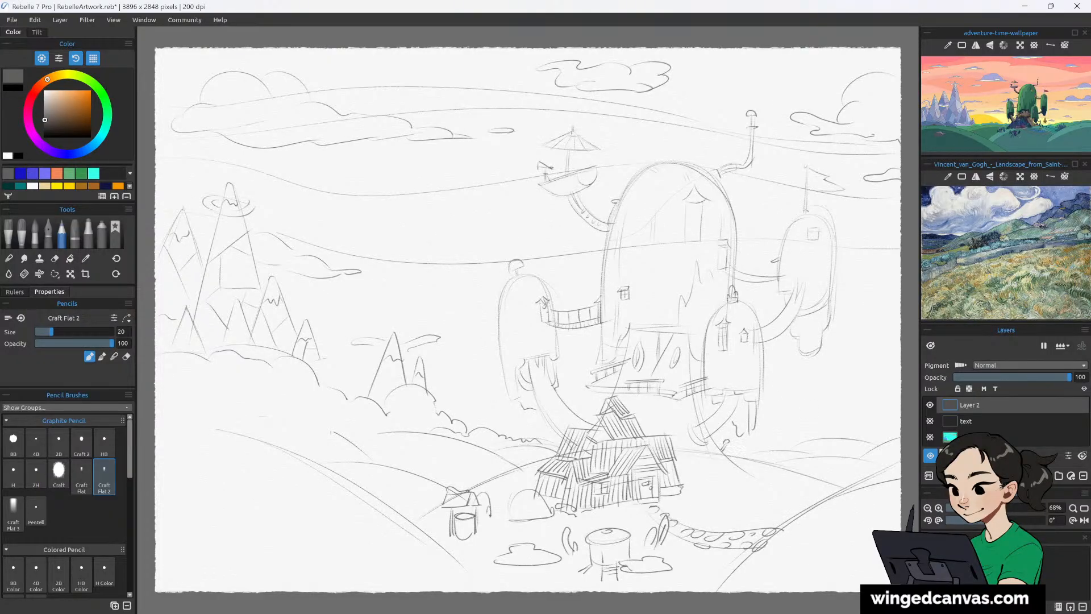
{"action": "mouse_move", "coordinate": [729, 443]}
{"action": "left_mouse_down"}
{"action": "mouse_move", "coordinate": [755, 449]}
{"action": "mouse_move", "coordinate": [760, 462]}
{"action": "mouse_move", "coordinate": [763, 445]}
{"action": "mouse_move", "coordinate": [767, 464]}
{"action": "mouse_move", "coordinate": [770, 446]}
{"action": "mouse_move", "coordinate": [792, 472]}
{"action": "mouse_move", "coordinate": [810, 441]}
{"action": "mouse_move", "coordinate": [802, 476]}
{"action": "left_mouse_up"}
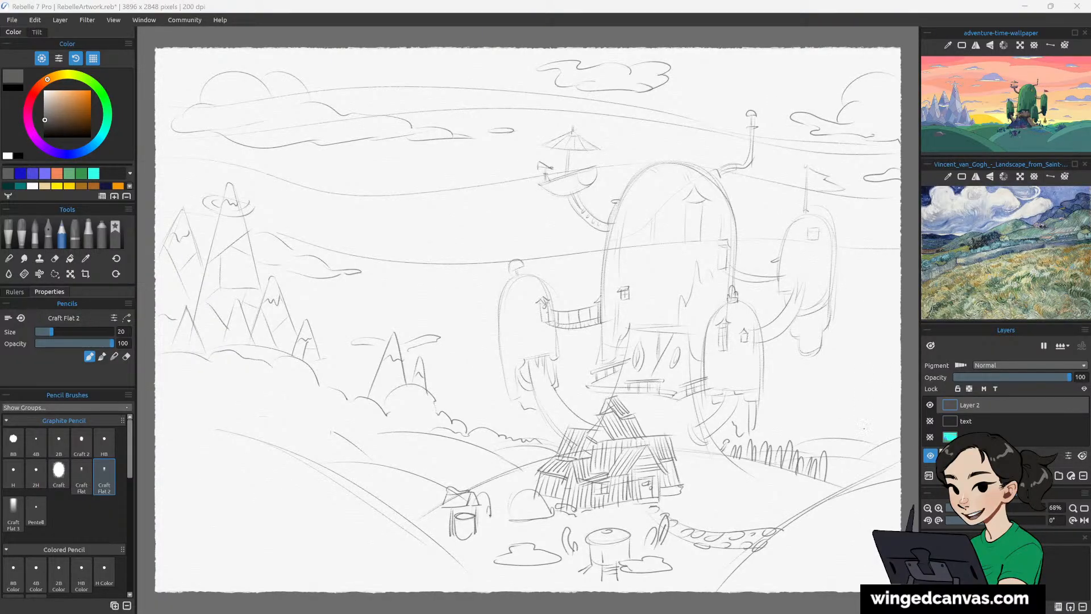
Sketch a bushy tree line along the right horizon and a bottle-shaped hanging figure with small feet beneath the right tree pod.
{"action": "left_click", "coordinate": [841, 436]}
{"action": "mouse_move", "coordinate": [842, 437]}
{"action": "left_mouse_down"}
{"action": "mouse_move", "coordinate": [880, 435]}
{"action": "mouse_move", "coordinate": [898, 421]}
{"action": "left_mouse_up"}
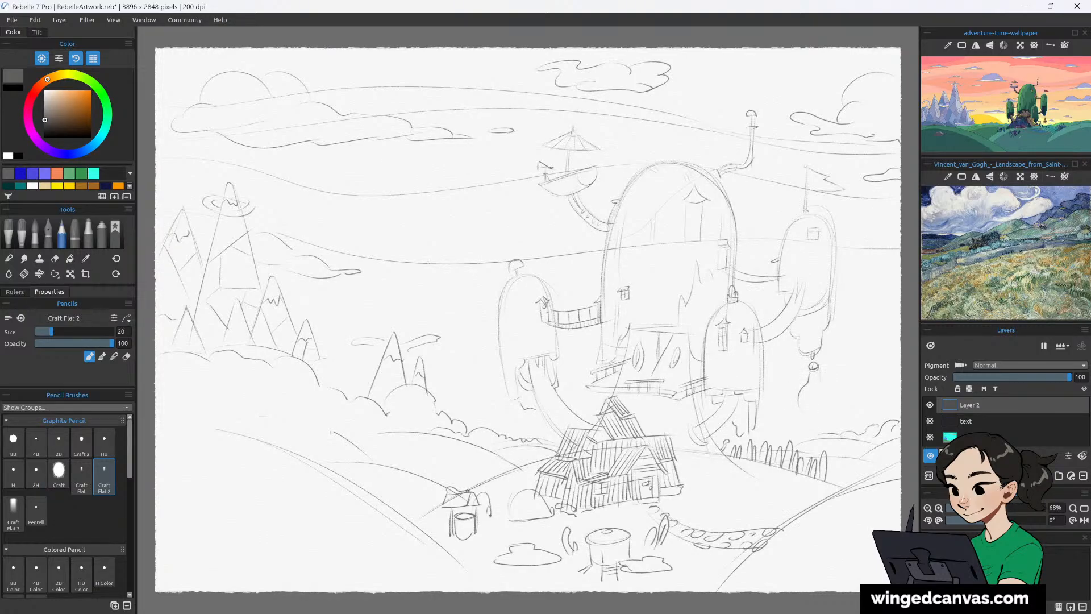
{"action": "left_click_drag", "start_coordinate": [819, 376], "coordinate": [826, 395]}
{"action": "left_click_drag", "start_coordinate": [804, 401], "coordinate": [807, 397]}
{"action": "left_click_drag", "start_coordinate": [814, 363], "coordinate": [817, 367]}
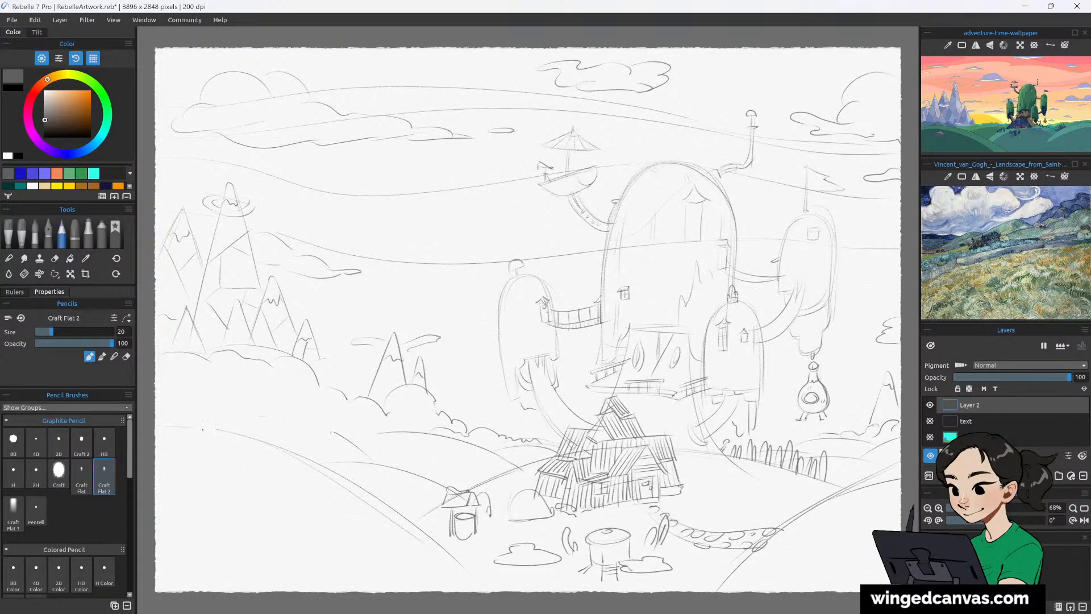
Redraw the left foreground hill's contour out to the canvas edge, and try a flat puddle outline below it.
{"action": "left_click_drag", "start_coordinate": [163, 425], "coordinate": [274, 447]}
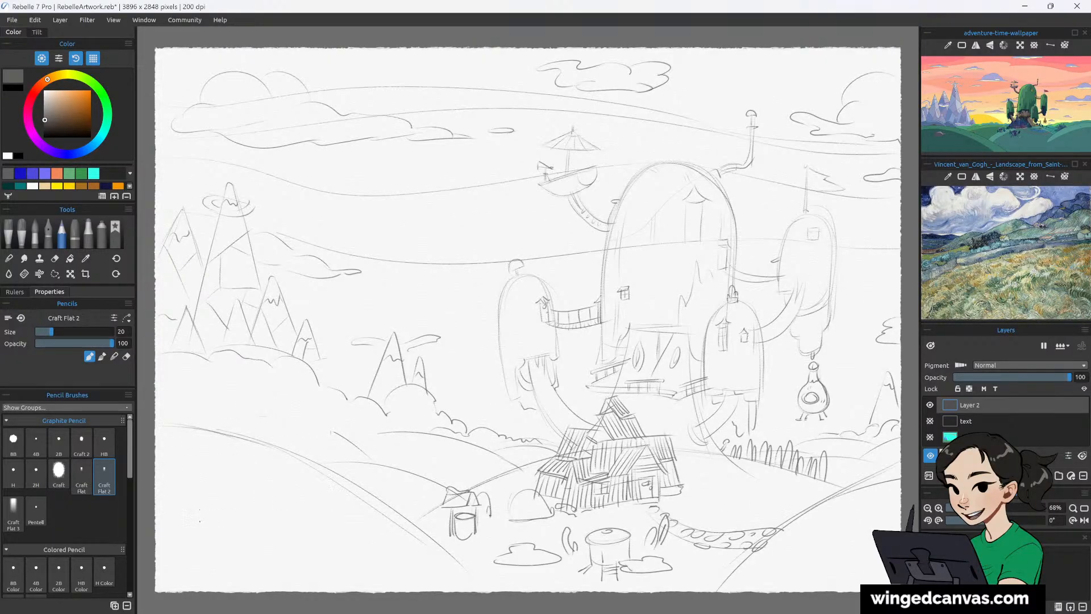
{"action": "mouse_move", "coordinate": [189, 515]}
{"action": "left_mouse_down"}
{"action": "mouse_move", "coordinate": [248, 518]}
{"action": "mouse_move", "coordinate": [251, 528]}
{"action": "mouse_move", "coordinate": [235, 543]}
{"action": "mouse_move", "coordinate": [176, 539]}
{"action": "left_mouse_up"}
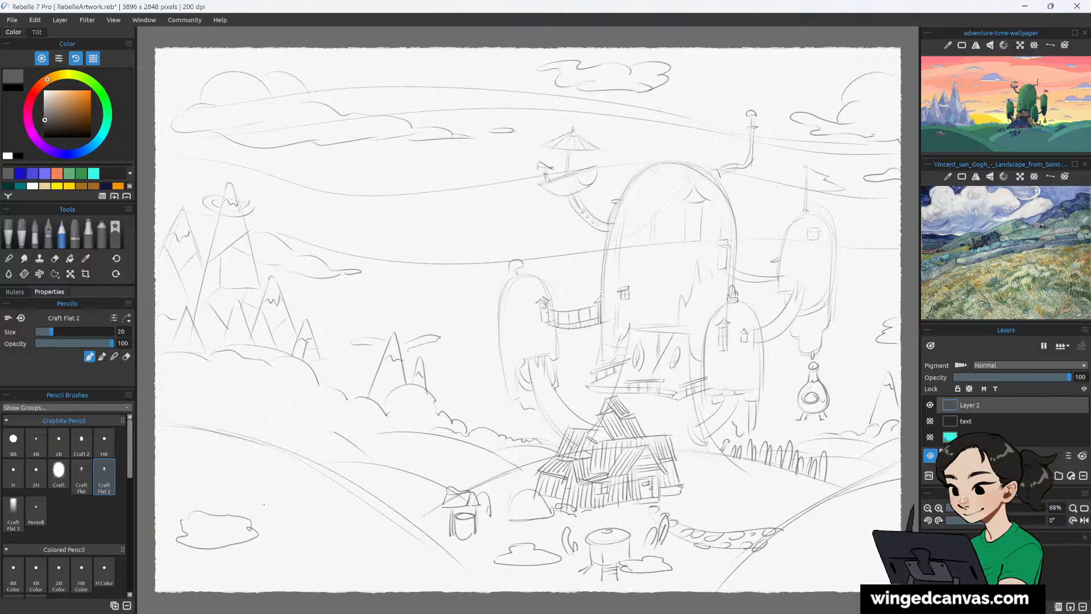
{"action": "key", "text": "ctrl+z"}
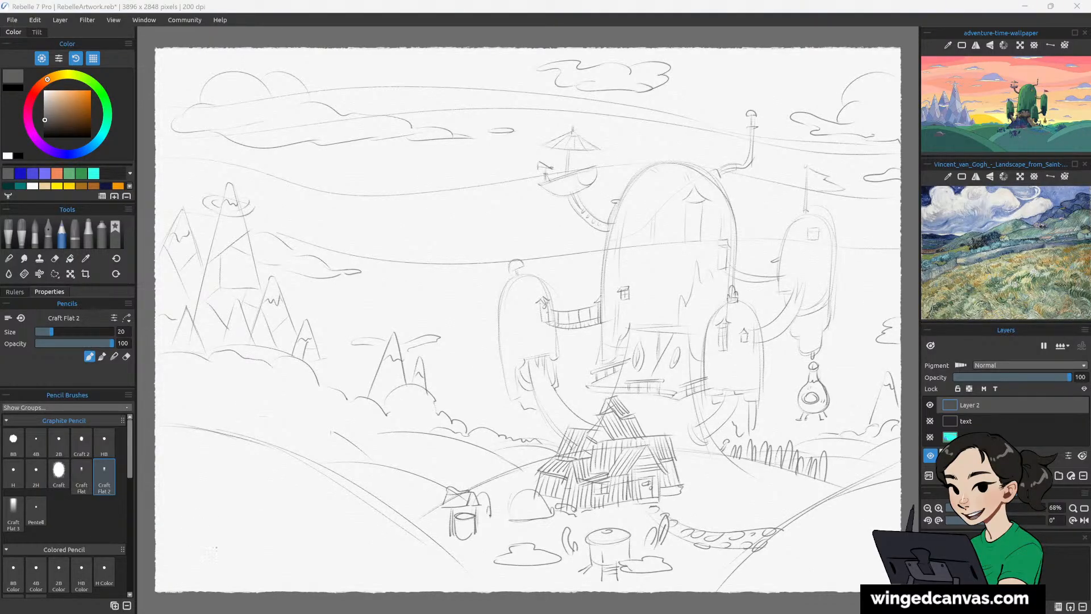
Sketch flat puddle outlines across the left foreground and small ones higher up on the left hill.
{"action": "left_click_drag", "start_coordinate": [206, 550], "coordinate": [260, 534]}
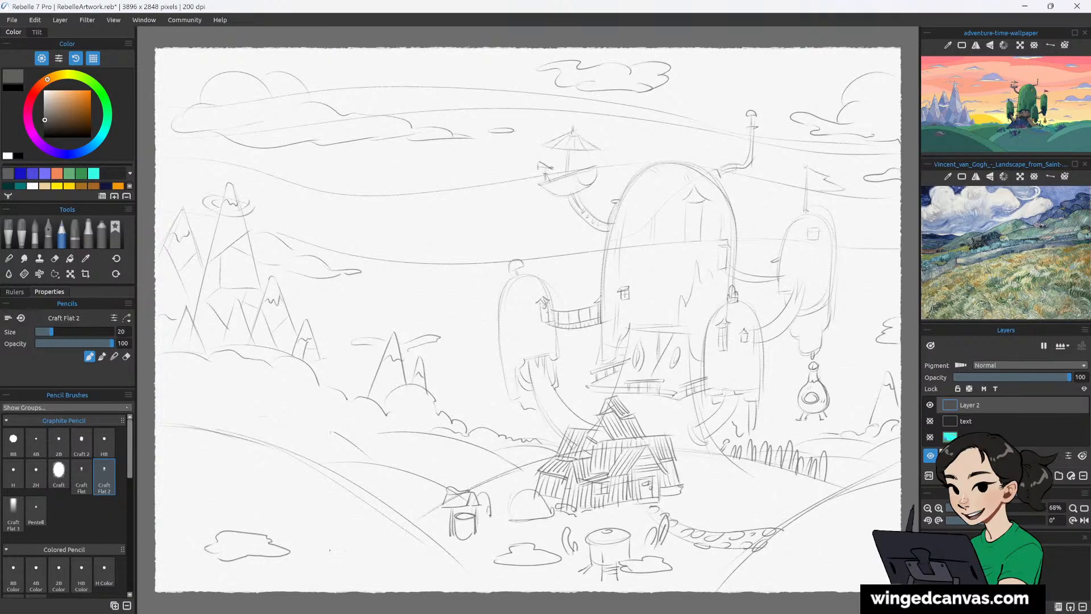
{"action": "mouse_move", "coordinate": [309, 550]}
{"action": "left_mouse_down"}
{"action": "mouse_move", "coordinate": [355, 548]}
{"action": "mouse_move", "coordinate": [343, 561]}
{"action": "mouse_move", "coordinate": [299, 566]}
{"action": "left_mouse_up"}
{"action": "mouse_move", "coordinate": [175, 470]}
{"action": "left_mouse_down"}
{"action": "mouse_move", "coordinate": [163, 472]}
{"action": "mouse_move", "coordinate": [220, 454]}
{"action": "left_mouse_up"}
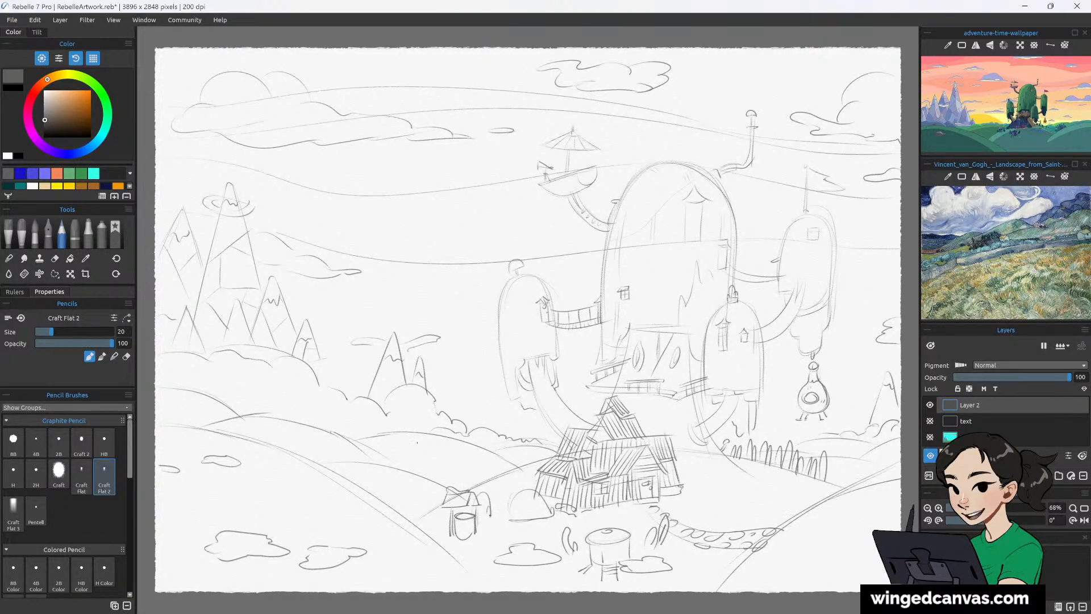
Rename the pencil drawing's layer as "sketch".
{"action": "double_click", "coordinate": [967, 404]}
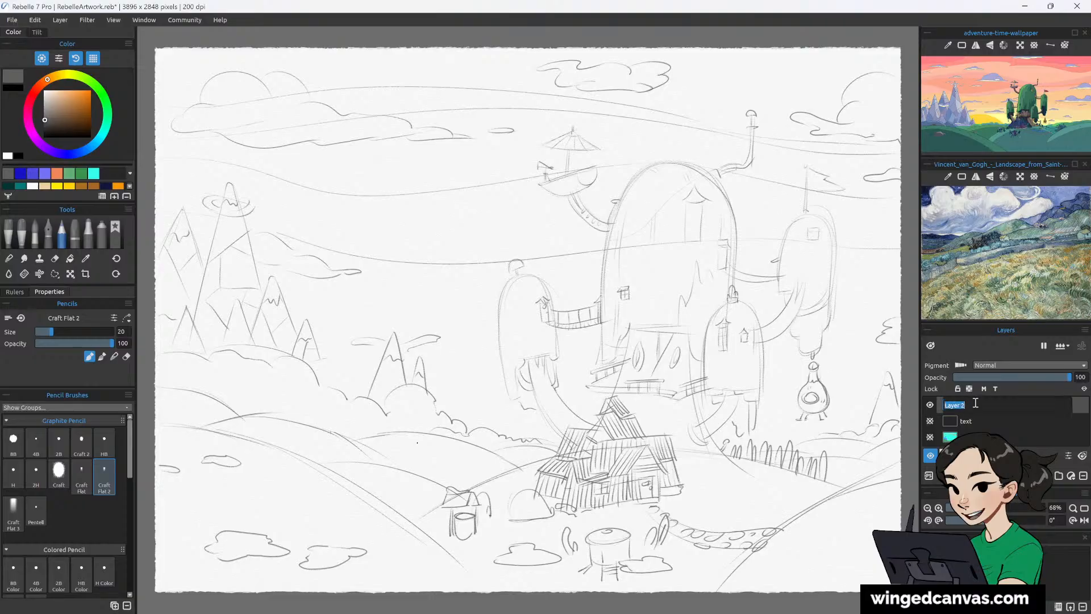
{"action": "type", "text": "lin"}
{"action": "type", "text": "sketch"}
{"action": "key", "text": "Return"}
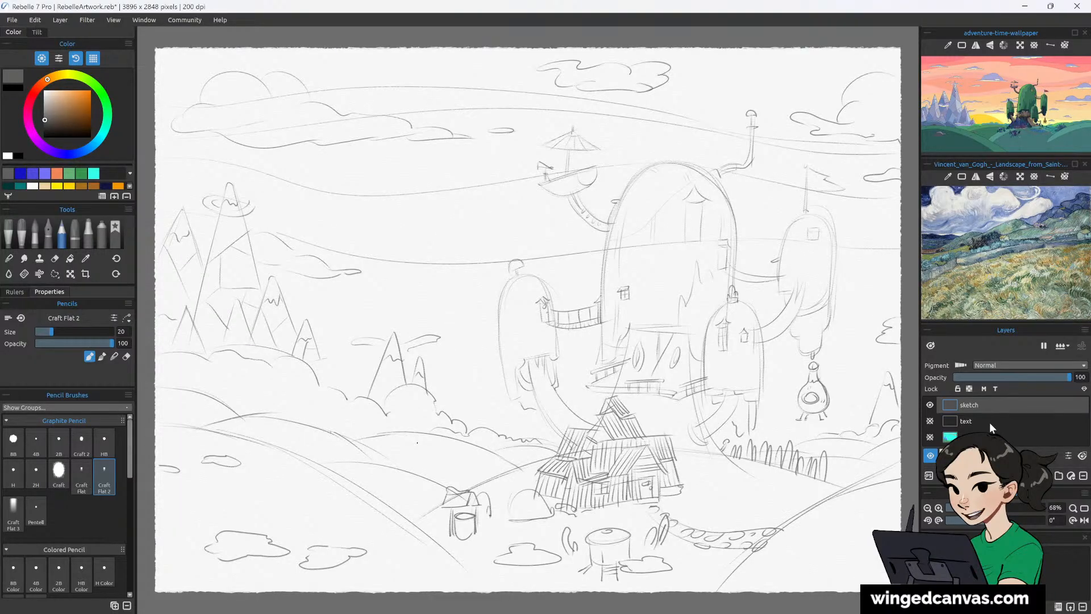
Add a new layer beneath the sketch layer and name it "tone".
{"action": "key", "text": "ctrl+shift+n"}
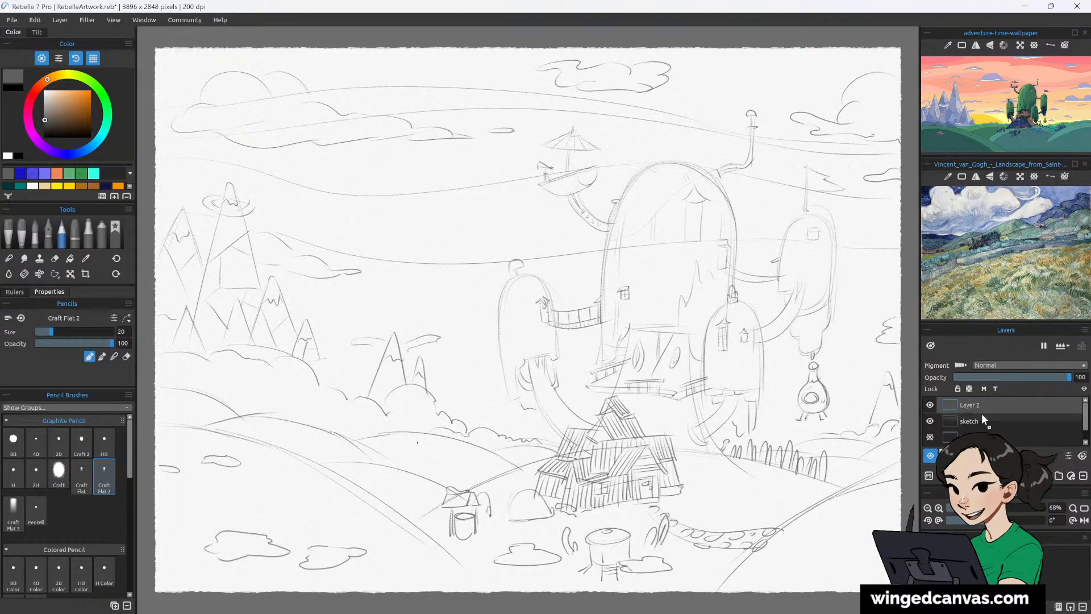
{"action": "left_click_drag", "start_coordinate": [981, 429], "coordinate": [981, 430]}
{"action": "double_click", "coordinate": [982, 419]}
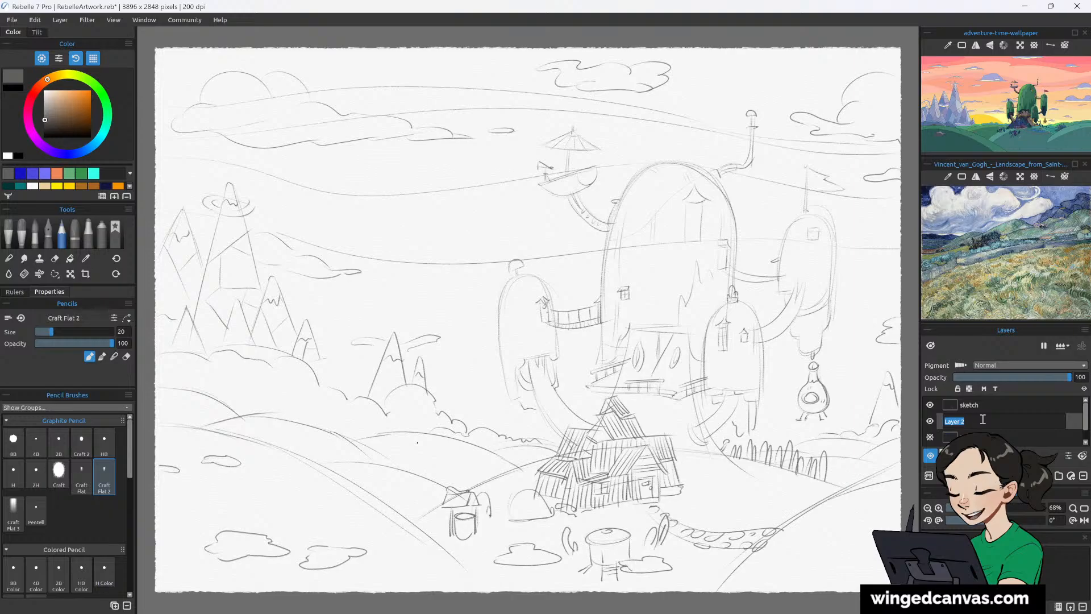
{"action": "type", "text": "tone"}
{"action": "key", "text": "Return"}
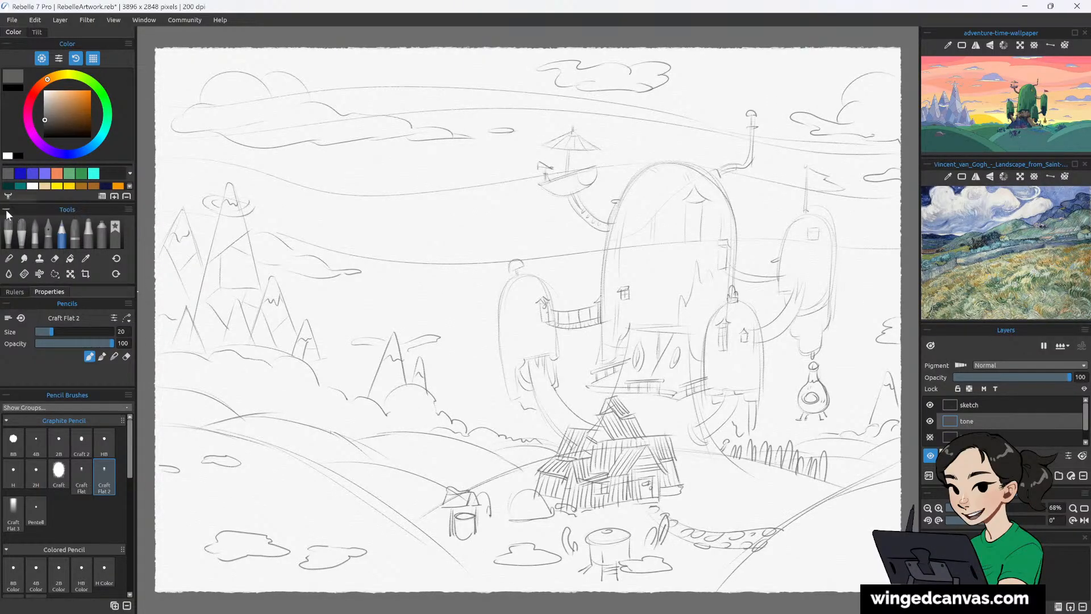
Choose the Filbert Smooth brush from the Express Oils and set its size to 100.
{"action": "left_click", "coordinate": [25, 230]}
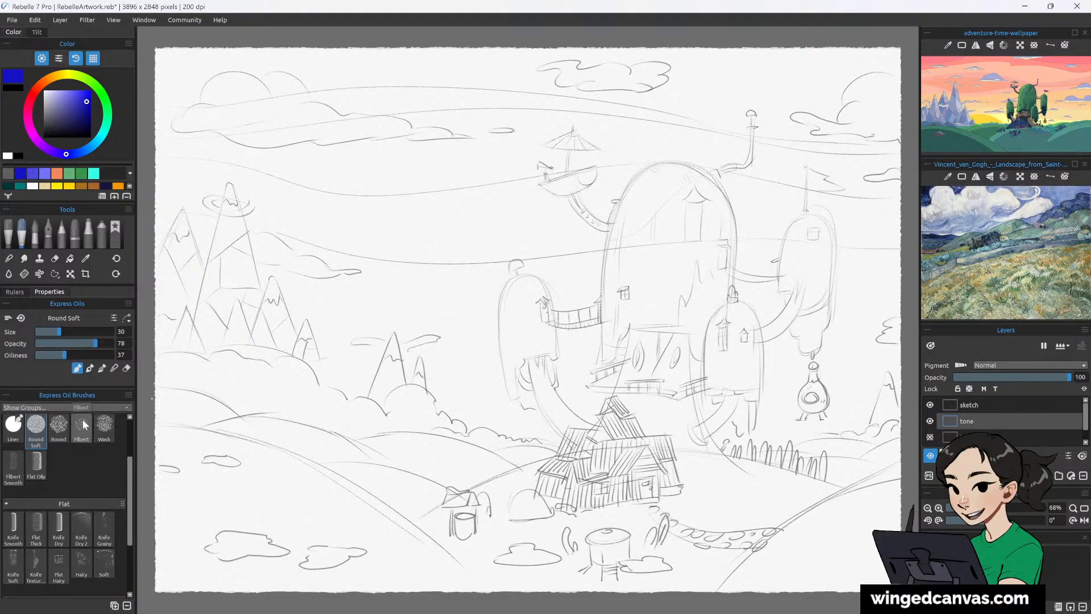
{"action": "left_click", "coordinate": [36, 463]}
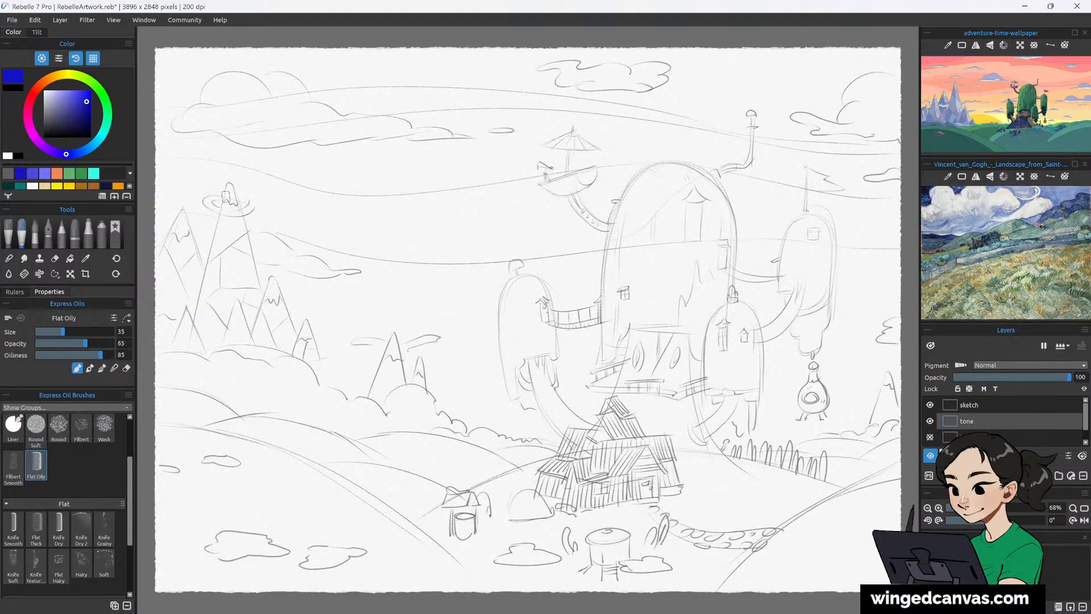
{"action": "left_click", "coordinate": [11, 463]}
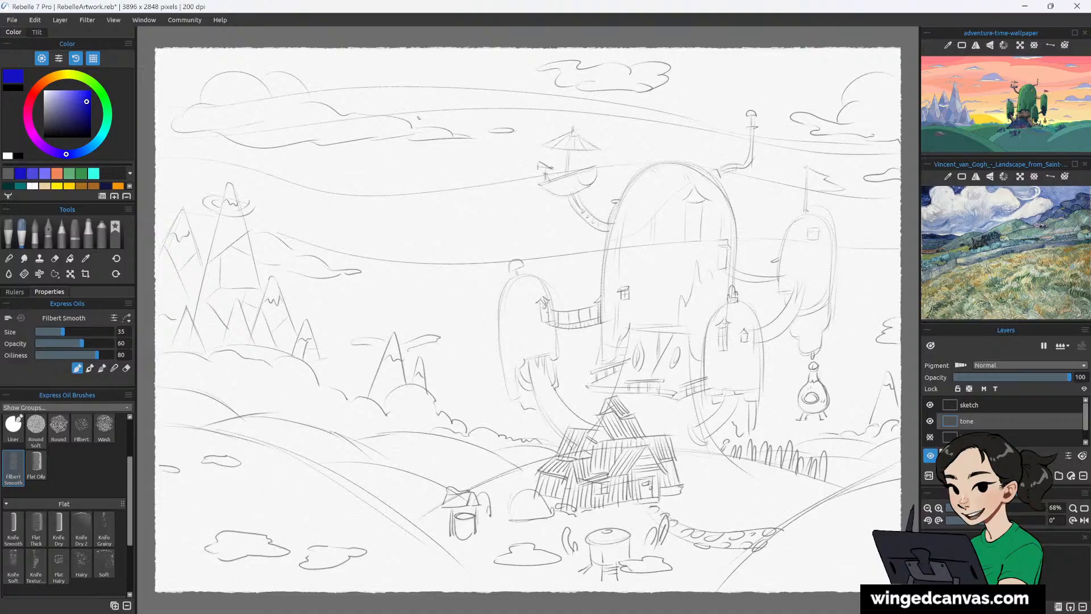
{"action": "key", "text": "bracketright"}
{"action": "key", "text": "bracketright"}
{"action": "key", "text": "bracketright"}
{"action": "key", "text": "bracketright"}
{"action": "key", "text": "bracketright"}
{"action": "key", "text": "bracketright"}
{"action": "key", "text": "bracketright"}
{"action": "key", "text": "bracketright"}
{"action": "key", "text": "bracketright"}
{"action": "key", "text": "bracketright"}
{"action": "key", "text": "bracketright"}
{"action": "key", "text": "bracketright"}
{"action": "key", "text": "bracketright"}
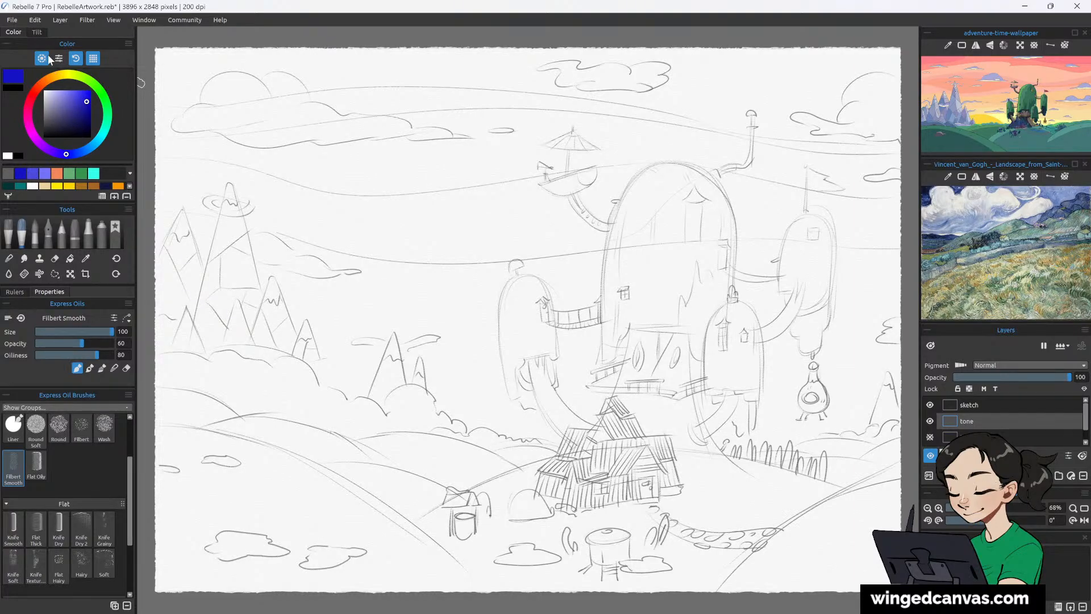
Pick a light coral red and block in the upper sky on the tone layer with broad, slightly arched horizontal strokes.
{"action": "left_click", "coordinate": [36, 85]}
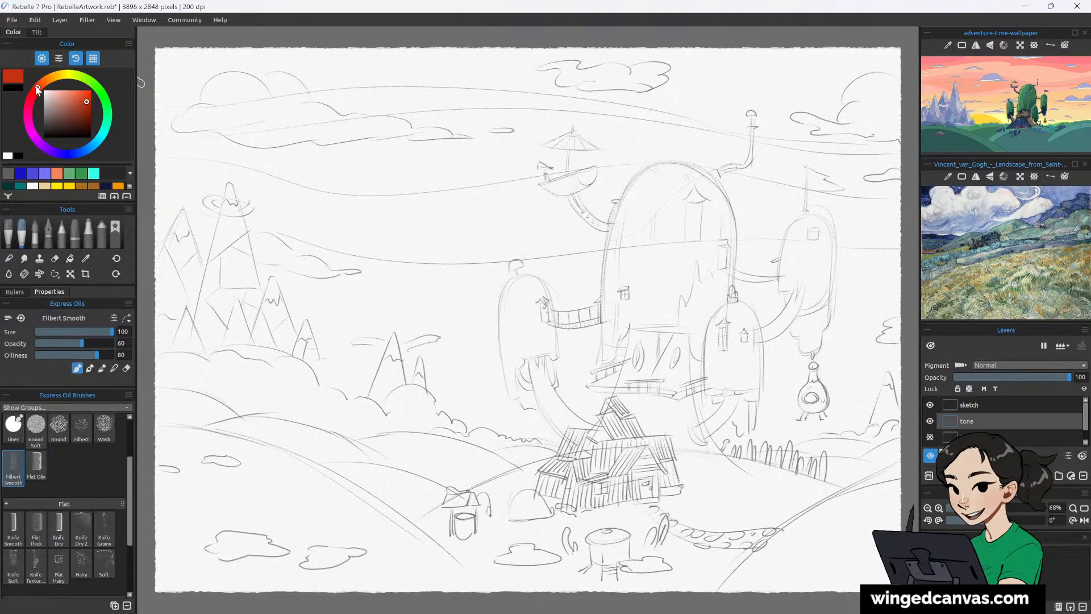
{"action": "left_click_drag", "start_coordinate": [83, 97], "coordinate": [75, 91]}
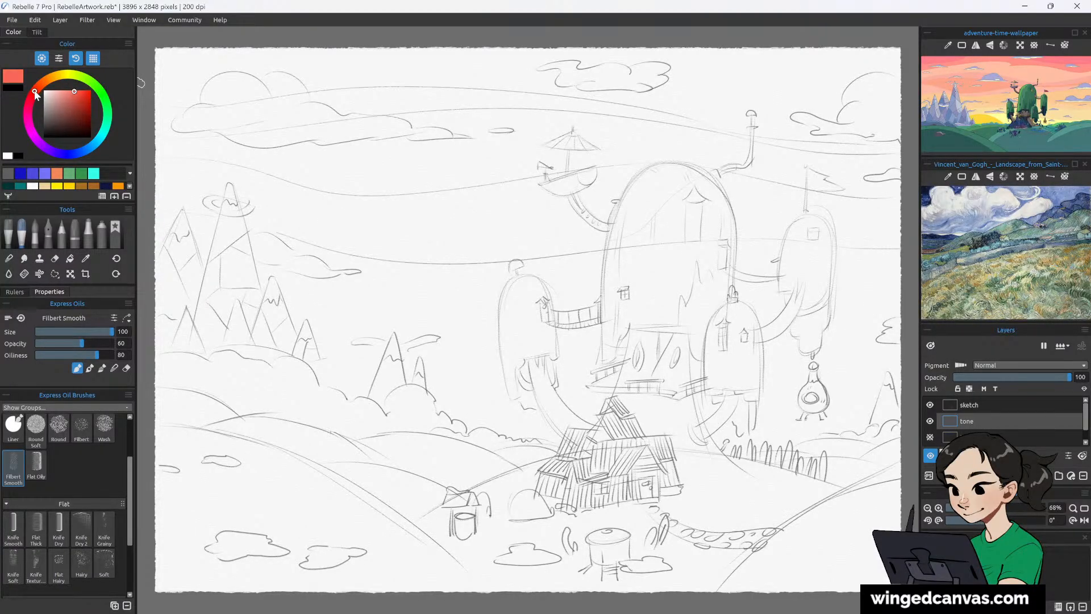
{"action": "left_click_drag", "start_coordinate": [33, 92], "coordinate": [34, 90]}
{"action": "mouse_move", "coordinate": [155, 54]}
{"action": "left_mouse_down"}
{"action": "mouse_move", "coordinate": [335, 57]}
{"action": "mouse_move", "coordinate": [170, 96]}
{"action": "mouse_move", "coordinate": [551, 57]}
{"action": "mouse_move", "coordinate": [386, 85]}
{"action": "mouse_move", "coordinate": [744, 71]}
{"action": "left_mouse_up"}
{"action": "mouse_move", "coordinate": [147, 79]}
{"action": "left_mouse_down"}
{"action": "mouse_move", "coordinate": [278, 54]}
{"action": "mouse_move", "coordinate": [818, 59]}
{"action": "mouse_move", "coordinate": [867, 73]}
{"action": "mouse_move", "coordinate": [662, 63]}
{"action": "mouse_move", "coordinate": [324, 91]}
{"action": "mouse_move", "coordinate": [898, 108]}
{"action": "mouse_move", "coordinate": [818, 116]}
{"action": "mouse_move", "coordinate": [477, 105]}
{"action": "left_mouse_up"}
{"action": "mouse_move", "coordinate": [304, 110]}
{"action": "left_mouse_down"}
{"action": "mouse_move", "coordinate": [187, 139]}
{"action": "mouse_move", "coordinate": [534, 122]}
{"action": "mouse_move", "coordinate": [875, 147]}
{"action": "mouse_move", "coordinate": [676, 154]}
{"action": "left_mouse_up"}
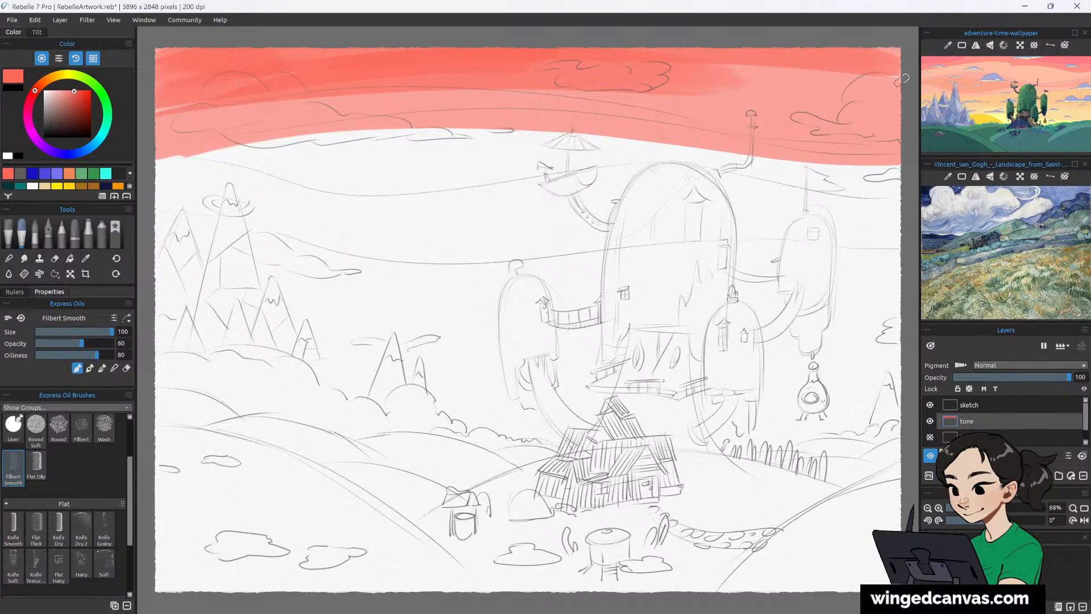
{"action": "left_click_drag", "start_coordinate": [902, 81], "coordinate": [602, 68]}
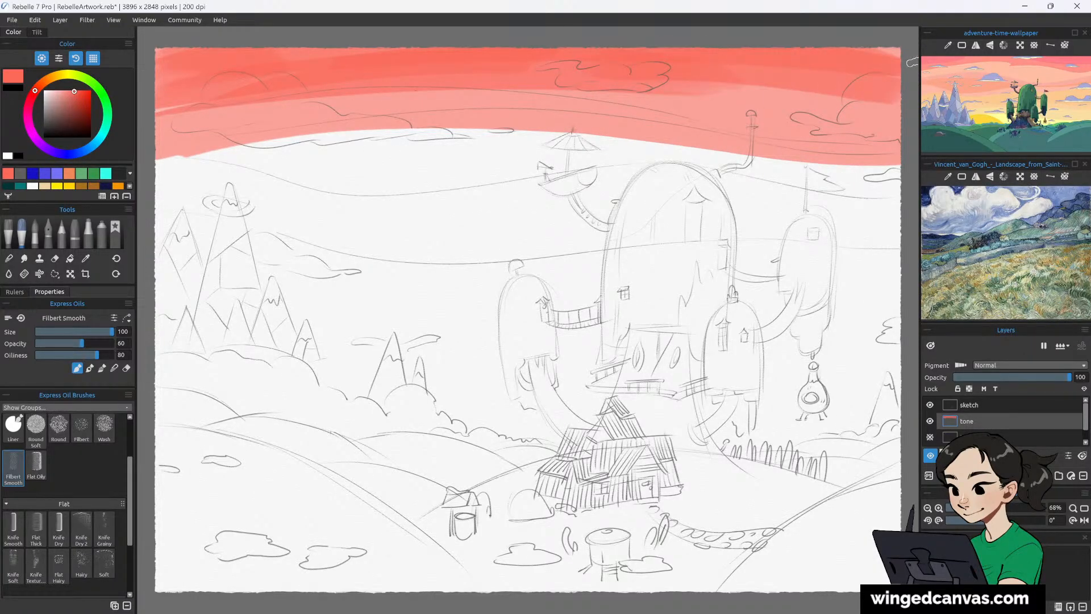
{"action": "mouse_move", "coordinate": [904, 116]}
{"action": "left_mouse_down"}
{"action": "mouse_move", "coordinate": [486, 96]}
{"action": "mouse_move", "coordinate": [398, 101]}
{"action": "left_mouse_up"}
{"action": "left_click_drag", "start_coordinate": [151, 114], "coordinate": [321, 117]}
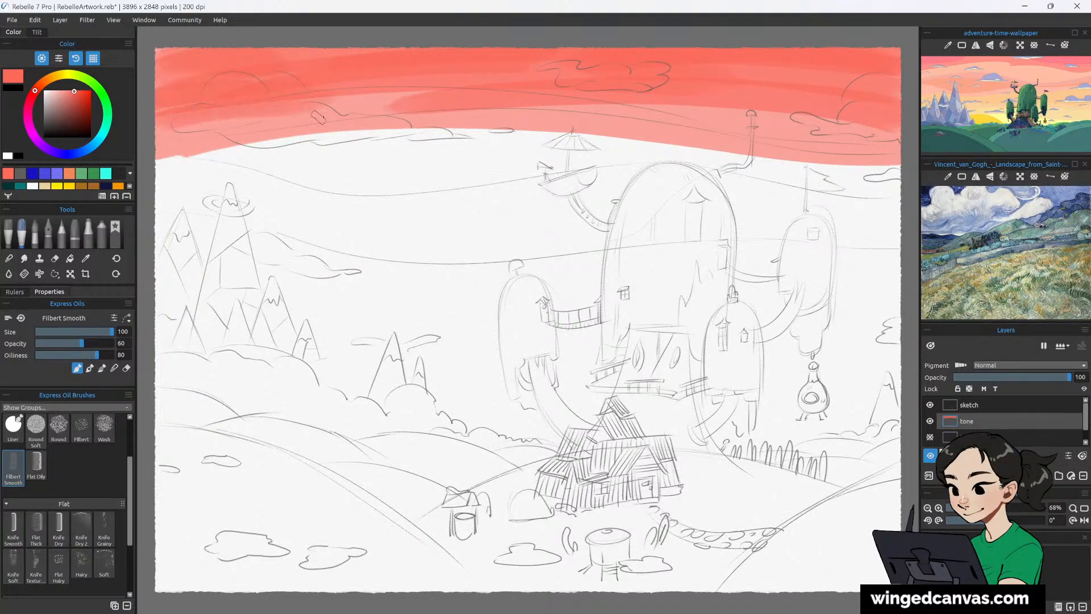
Extend the coral red sky down to an arched edge at the treehouse top and even out its coverage.
{"action": "mouse_move", "coordinate": [152, 169]}
{"action": "left_mouse_down"}
{"action": "mouse_move", "coordinate": [231, 143]}
{"action": "mouse_move", "coordinate": [567, 139]}
{"action": "mouse_move", "coordinate": [914, 187]}
{"action": "left_mouse_up"}
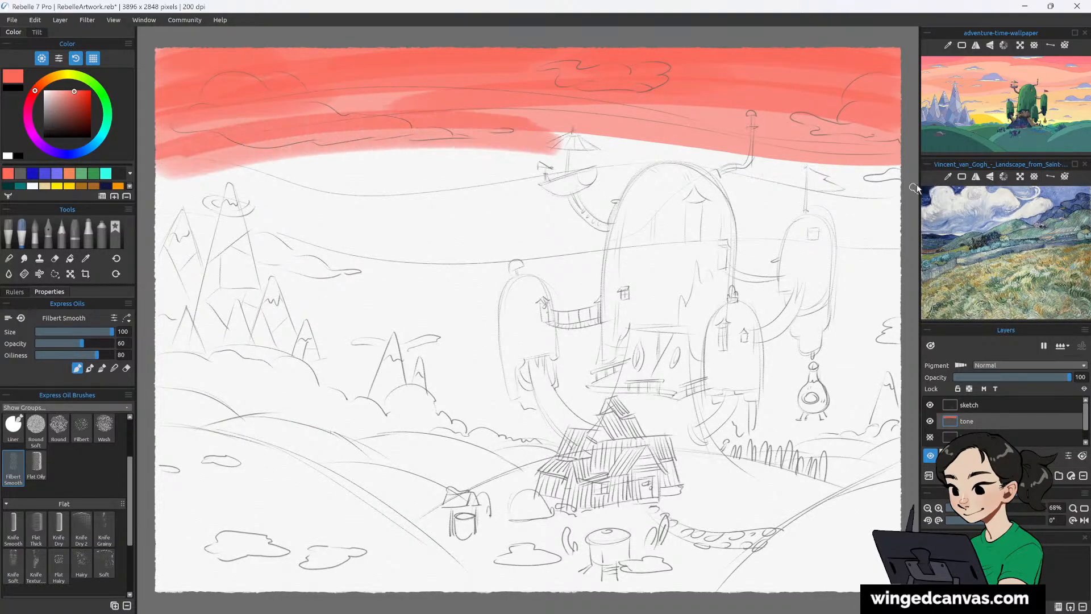
{"action": "mouse_move", "coordinate": [160, 135]}
{"action": "left_mouse_down"}
{"action": "mouse_move", "coordinate": [321, 111]}
{"action": "mouse_move", "coordinate": [912, 170]}
{"action": "left_mouse_up"}
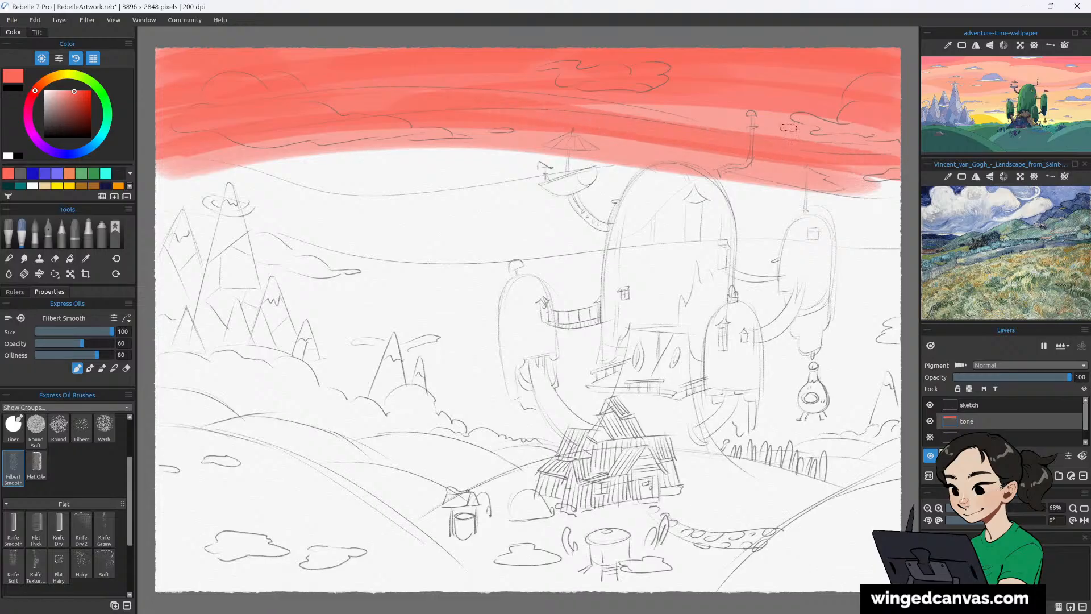
{"action": "mouse_move", "coordinate": [241, 123]}
{"action": "left_mouse_down"}
{"action": "mouse_move", "coordinate": [548, 114]}
{"action": "mouse_move", "coordinate": [909, 144]}
{"action": "left_mouse_up"}
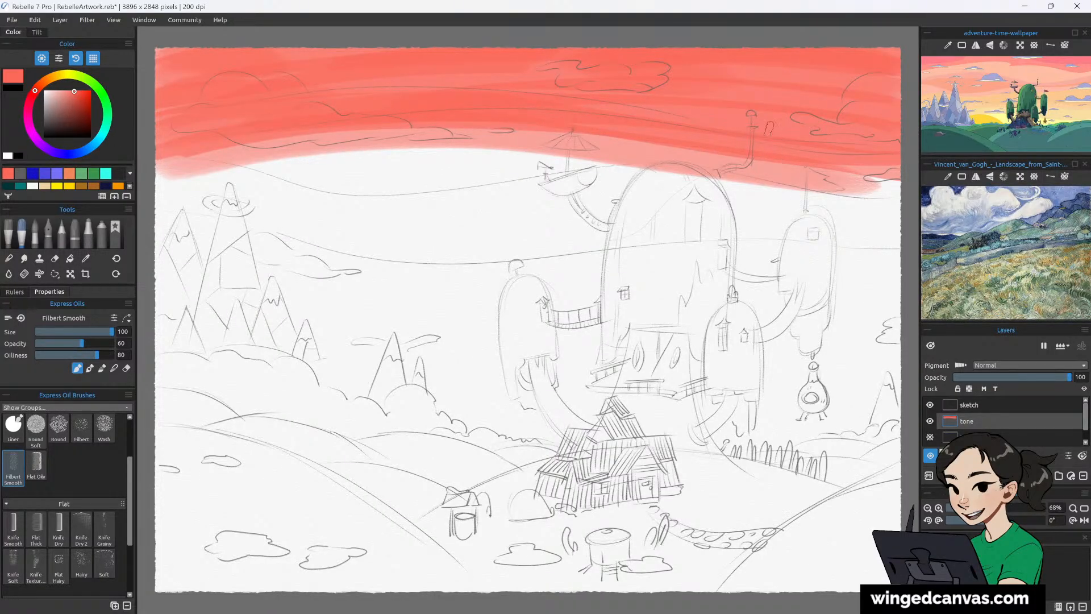
{"action": "mouse_move", "coordinate": [158, 173]}
{"action": "left_mouse_down"}
{"action": "mouse_move", "coordinate": [409, 152]}
{"action": "mouse_move", "coordinate": [906, 183]}
{"action": "mouse_move", "coordinate": [824, 167]}
{"action": "left_mouse_up"}
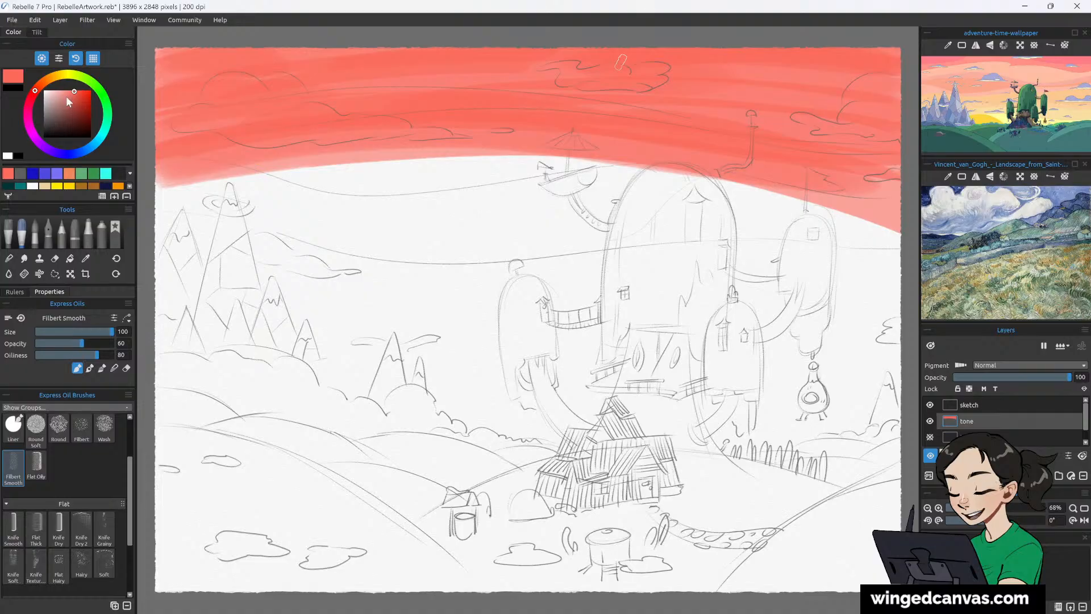
Pick a light orange and paint an arched band under the red sky, overlapping its lower edge.
{"action": "left_click", "coordinate": [46, 81]}
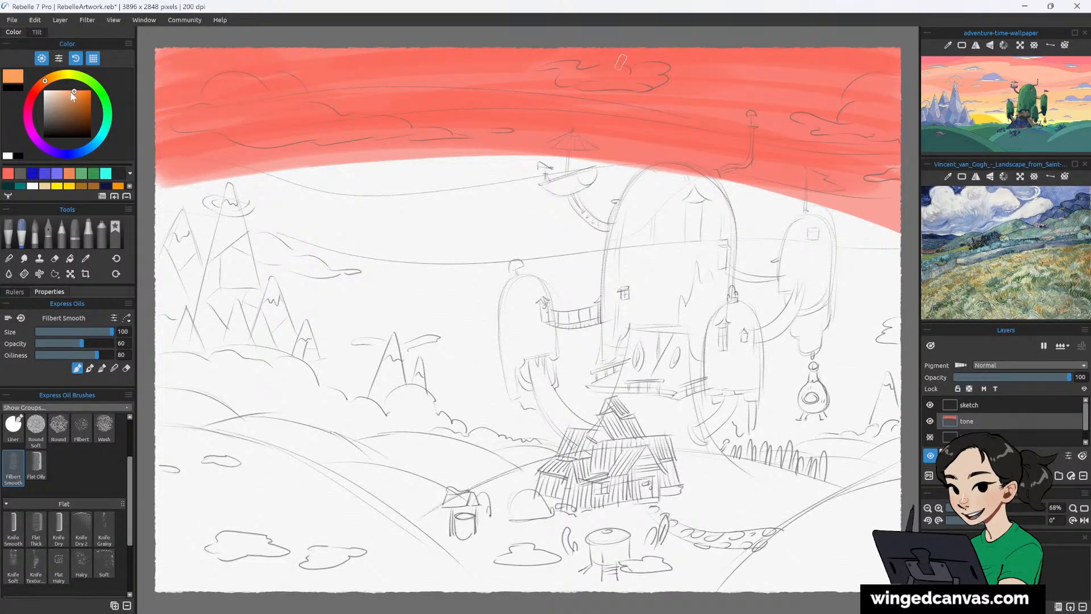
{"action": "left_click", "coordinate": [42, 84]}
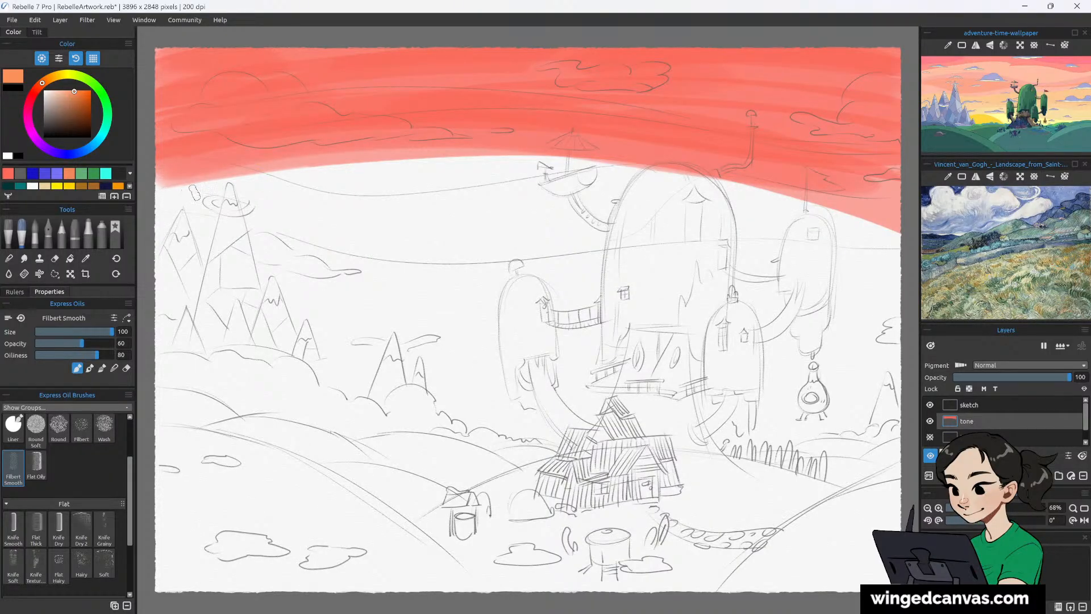
{"action": "left_click", "coordinate": [161, 191]}
{"action": "mouse_move", "coordinate": [160, 188]}
{"action": "left_mouse_down"}
{"action": "mouse_move", "coordinate": [277, 167]}
{"action": "mouse_move", "coordinate": [406, 172]}
{"action": "mouse_move", "coordinate": [903, 278]}
{"action": "left_mouse_up"}
{"action": "mouse_move", "coordinate": [165, 193]}
{"action": "left_mouse_down"}
{"action": "mouse_move", "coordinate": [269, 166]}
{"action": "mouse_move", "coordinate": [480, 148]}
{"action": "mouse_move", "coordinate": [680, 181]}
{"action": "mouse_move", "coordinate": [911, 245]}
{"action": "mouse_move", "coordinate": [571, 155]}
{"action": "mouse_move", "coordinate": [188, 163]}
{"action": "mouse_move", "coordinate": [341, 157]}
{"action": "mouse_move", "coordinate": [242, 176]}
{"action": "mouse_move", "coordinate": [545, 175]}
{"action": "mouse_move", "coordinate": [888, 259]}
{"action": "mouse_move", "coordinate": [891, 232]}
{"action": "mouse_move", "coordinate": [747, 176]}
{"action": "mouse_move", "coordinate": [262, 169]}
{"action": "left_mouse_up"}
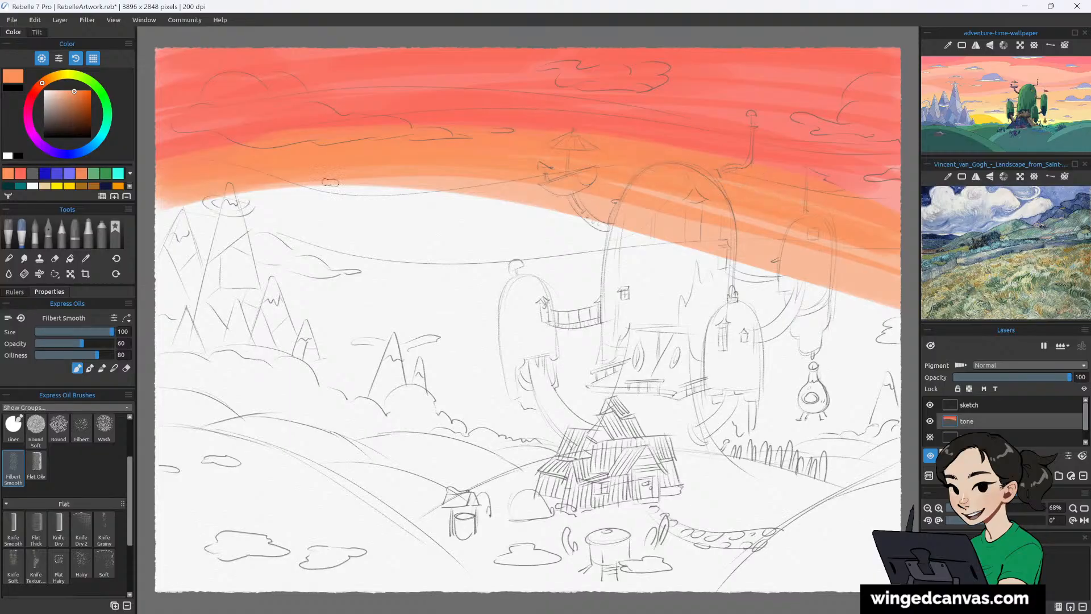
{"action": "mouse_move", "coordinate": [145, 219]}
{"action": "left_mouse_down"}
{"action": "mouse_move", "coordinate": [225, 200]}
{"action": "mouse_move", "coordinate": [505, 207]}
{"action": "mouse_move", "coordinate": [911, 313]}
{"action": "mouse_move", "coordinate": [890, 277]}
{"action": "mouse_move", "coordinate": [474, 195]}
{"action": "mouse_move", "coordinate": [147, 211]}
{"action": "left_mouse_up"}
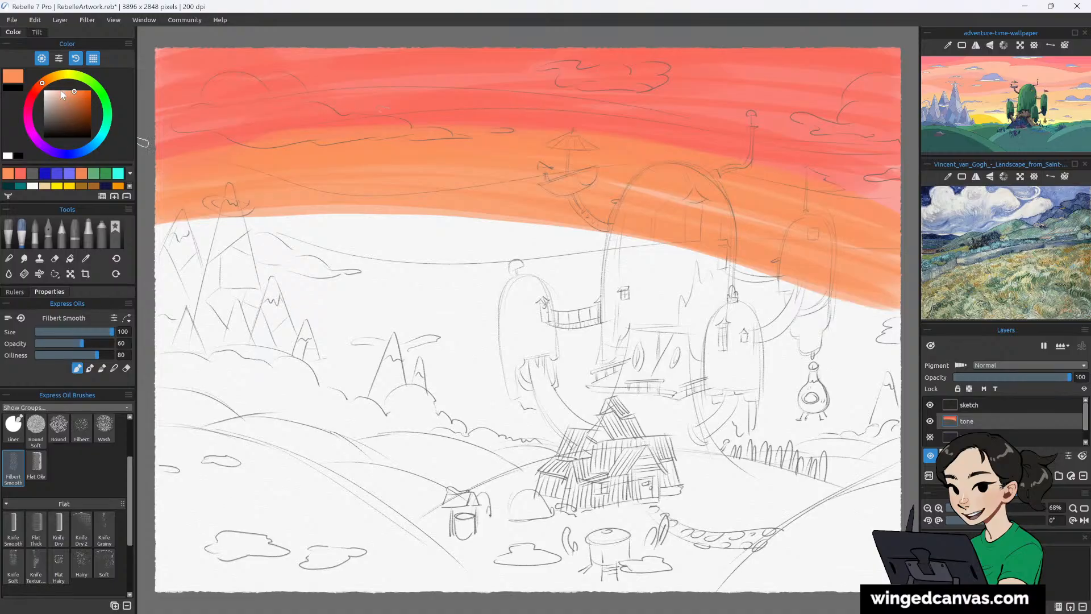
Pick a paler peach orange and paint a band below the orange, across the mountains and treehouse.
{"action": "left_click", "coordinate": [66, 91]}
{"action": "mouse_move", "coordinate": [171, 236]}
{"action": "left_mouse_down"}
{"action": "mouse_move", "coordinate": [351, 219]}
{"action": "mouse_move", "coordinate": [638, 254]}
{"action": "mouse_move", "coordinate": [949, 329]}
{"action": "mouse_move", "coordinate": [894, 319]}
{"action": "mouse_move", "coordinate": [898, 303]}
{"action": "mouse_move", "coordinate": [892, 316]}
{"action": "mouse_move", "coordinate": [890, 304]}
{"action": "mouse_move", "coordinate": [804, 292]}
{"action": "mouse_move", "coordinate": [634, 223]}
{"action": "mouse_move", "coordinate": [382, 220]}
{"action": "mouse_move", "coordinate": [166, 257]}
{"action": "mouse_move", "coordinate": [190, 249]}
{"action": "left_mouse_up"}
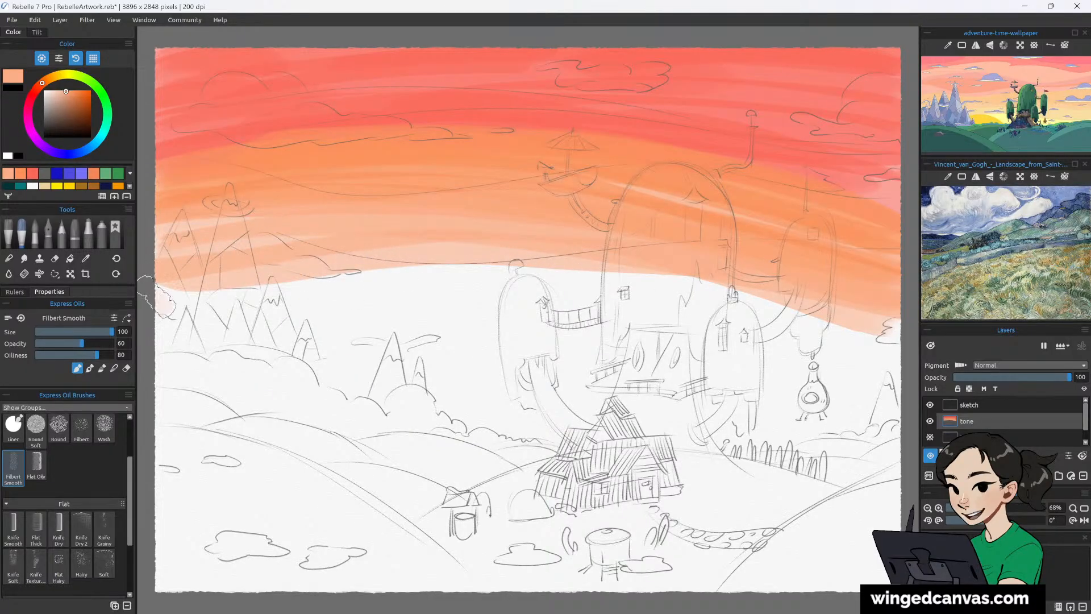
{"action": "left_click_drag", "start_coordinate": [157, 287], "coordinate": [426, 284]}
{"action": "mouse_move", "coordinate": [585, 276]}
{"action": "left_mouse_down"}
{"action": "mouse_move", "coordinate": [897, 341]}
{"action": "mouse_move", "coordinate": [739, 324]}
{"action": "left_mouse_up"}
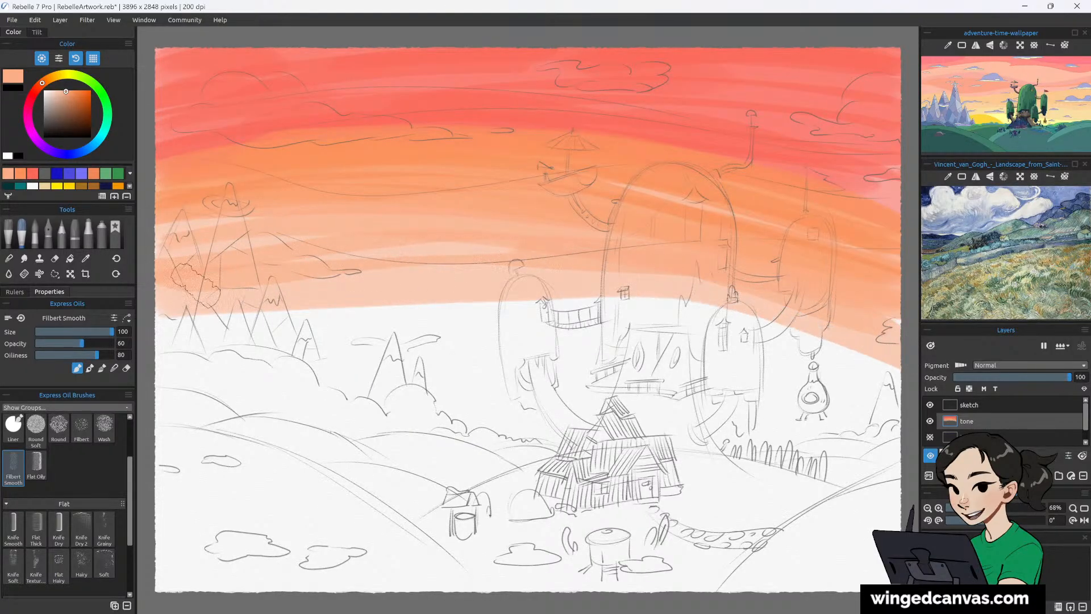
{"action": "mouse_move", "coordinate": [511, 250]}
{"action": "left_mouse_down"}
{"action": "mouse_move", "coordinate": [235, 267]}
{"action": "mouse_move", "coordinate": [270, 244]}
{"action": "mouse_move", "coordinate": [907, 322]}
{"action": "left_mouse_up"}
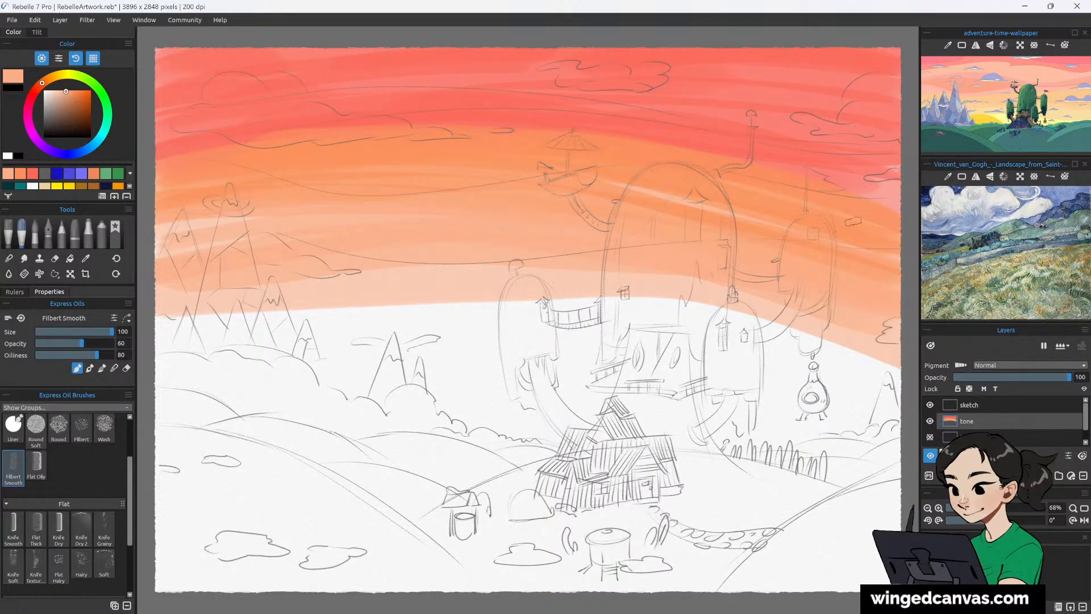
Blend peach strokes up into the orange band and extend them down toward the mountain bases and right horizon.
{"action": "mouse_move", "coordinate": [902, 267]}
{"action": "left_mouse_down"}
{"action": "mouse_move", "coordinate": [859, 241]}
{"action": "mouse_move", "coordinate": [327, 191]}
{"action": "mouse_move", "coordinate": [164, 230]}
{"action": "left_mouse_up"}
{"action": "mouse_move", "coordinate": [165, 230]}
{"action": "left_mouse_down"}
{"action": "mouse_move", "coordinate": [300, 192]}
{"action": "mouse_move", "coordinate": [907, 263]}
{"action": "mouse_move", "coordinate": [906, 214]}
{"action": "left_mouse_up"}
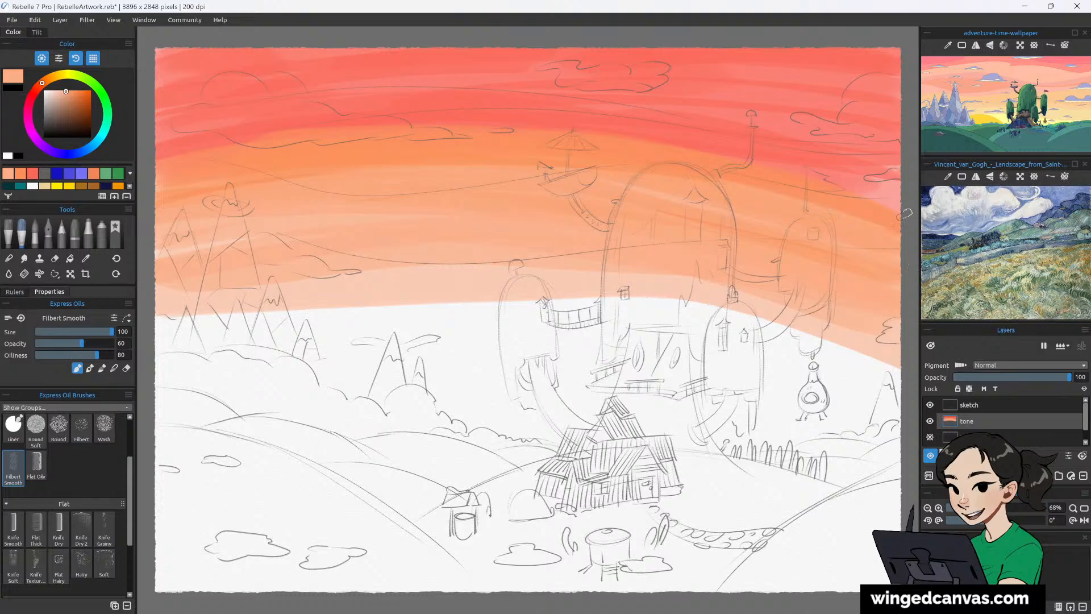
{"action": "left_click_drag", "start_coordinate": [149, 294], "coordinate": [477, 278]}
{"action": "mouse_move", "coordinate": [149, 329]}
{"action": "left_mouse_down"}
{"action": "mouse_move", "coordinate": [466, 338]}
{"action": "mouse_move", "coordinate": [790, 366]}
{"action": "left_mouse_up"}
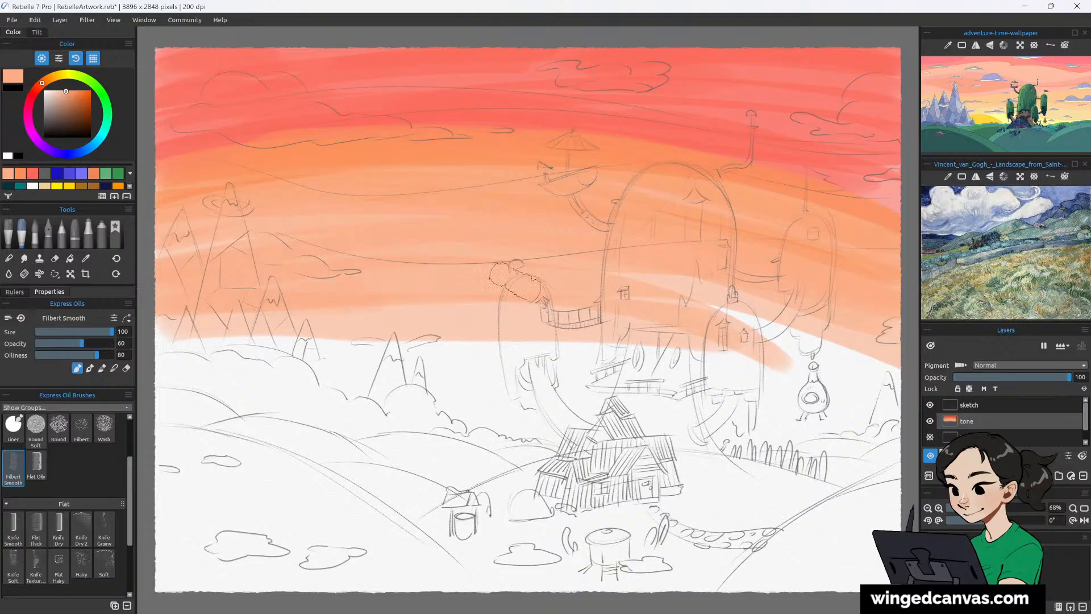
{"action": "left_click_drag", "start_coordinate": [614, 278], "coordinate": [886, 363]}
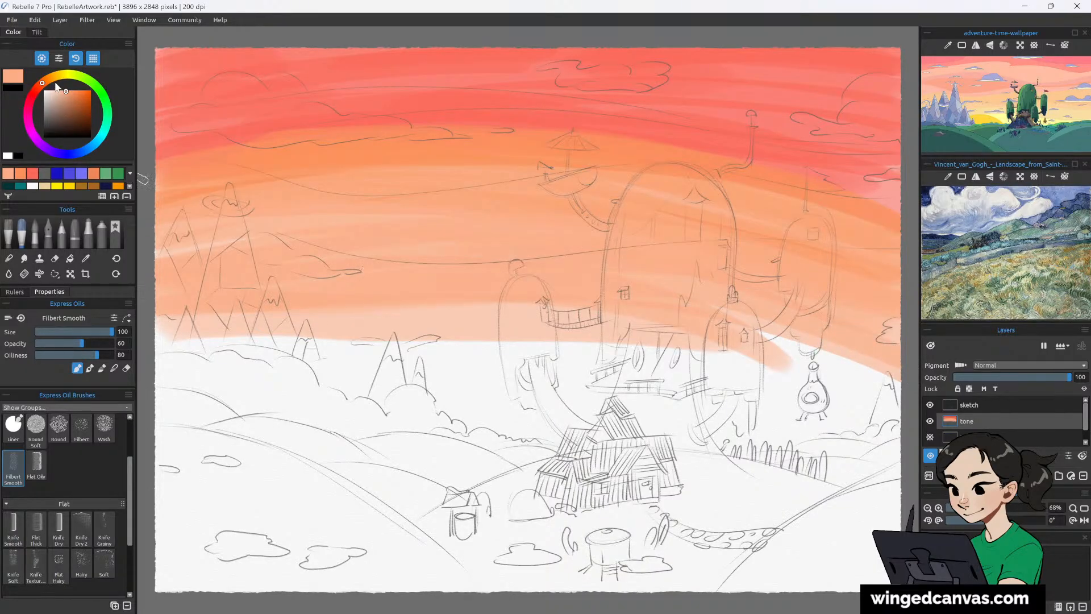
Pick a golden yellow and paint a band beneath the peach sky, across the mountain bases and lower treehouse to the canvas edge.
{"action": "left_click", "coordinate": [66, 74]}
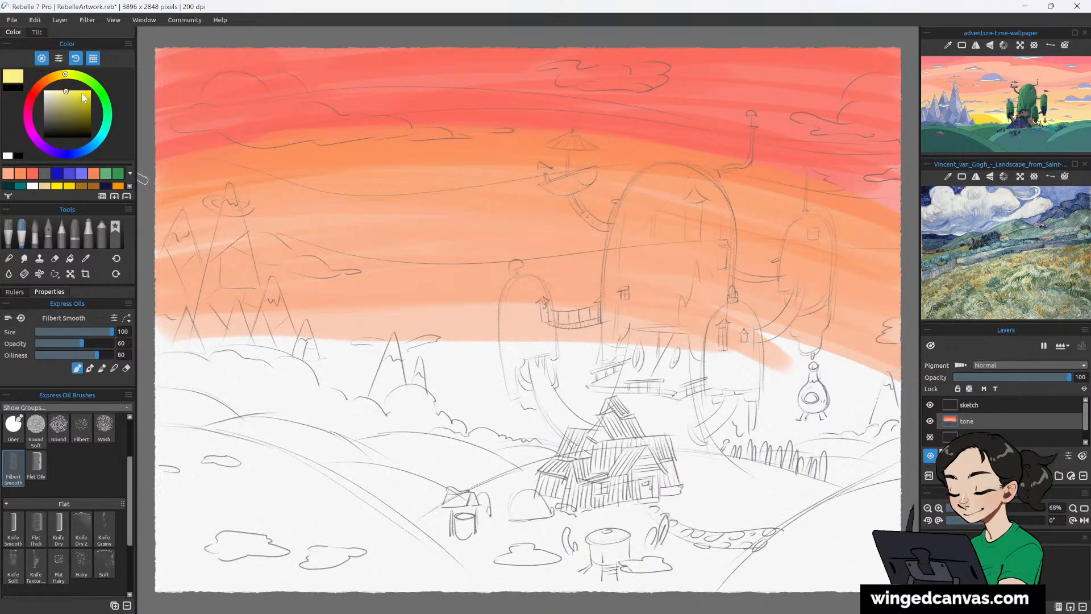
{"action": "left_click", "coordinate": [75, 90]}
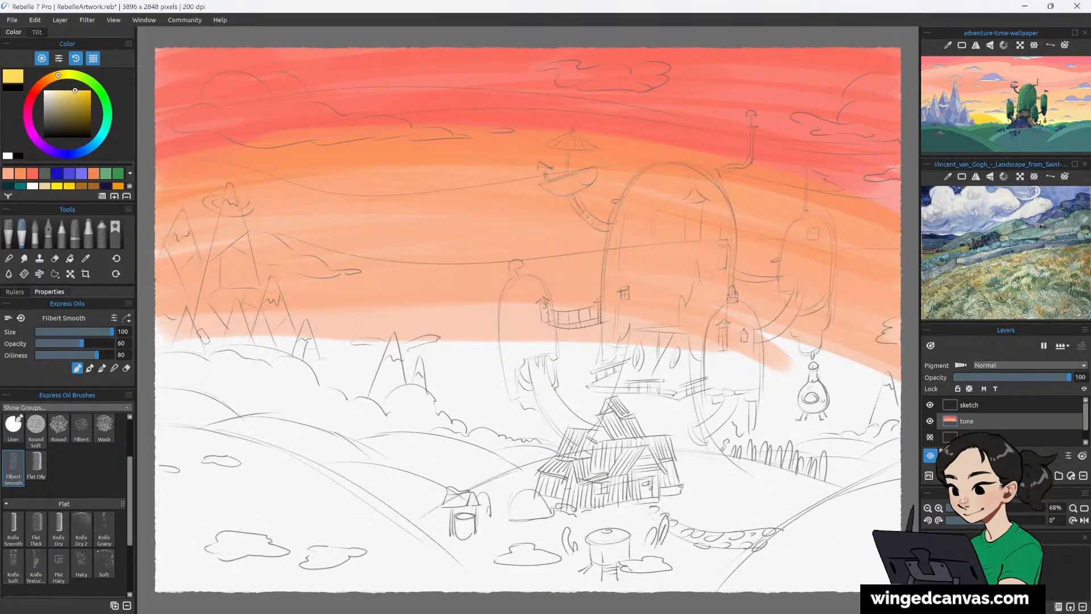
{"action": "mouse_move", "coordinate": [154, 333]}
{"action": "left_mouse_down"}
{"action": "mouse_move", "coordinate": [243, 325]}
{"action": "mouse_move", "coordinate": [689, 386]}
{"action": "mouse_move", "coordinate": [908, 400]}
{"action": "left_mouse_up"}
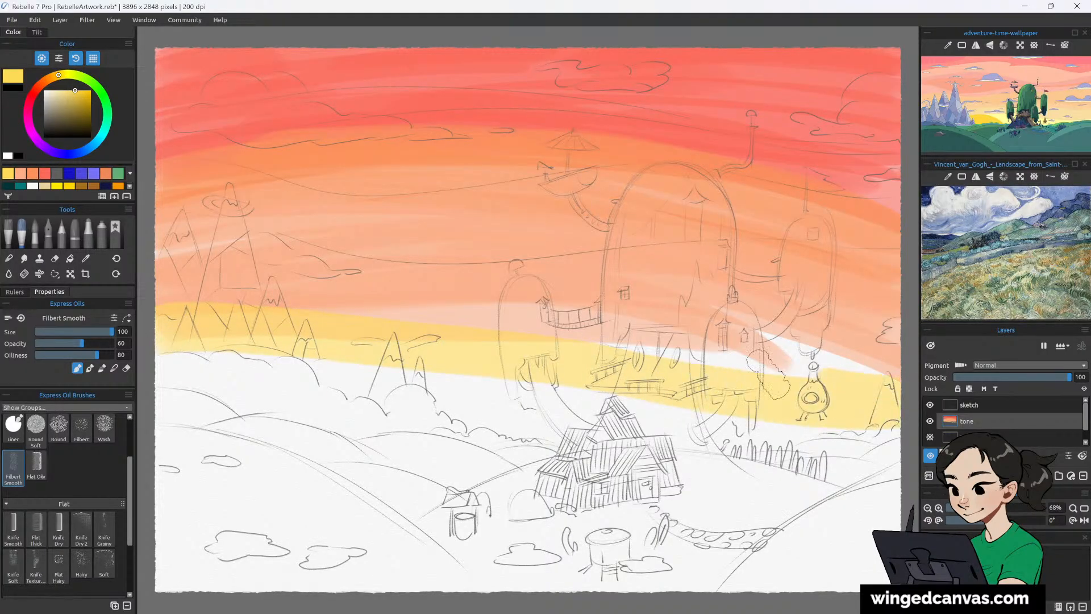
{"action": "mouse_move", "coordinate": [768, 375]}
{"action": "left_mouse_down"}
{"action": "mouse_move", "coordinate": [258, 315]}
{"action": "mouse_move", "coordinate": [145, 329]}
{"action": "mouse_move", "coordinate": [325, 299]}
{"action": "mouse_move", "coordinate": [667, 316]}
{"action": "mouse_move", "coordinate": [896, 378]}
{"action": "left_mouse_up"}
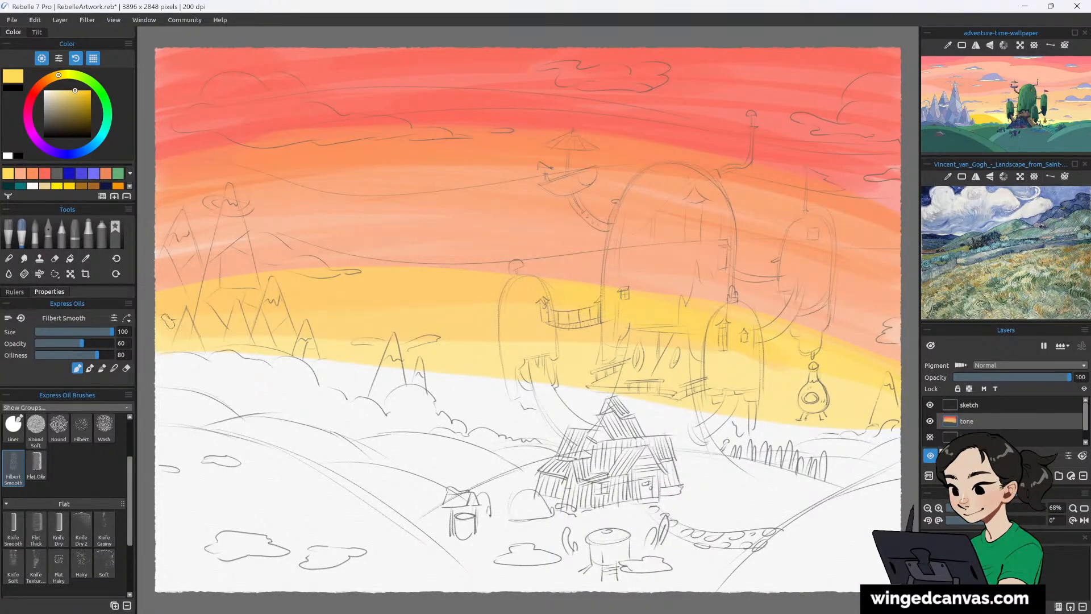
Extend the yellow down behind the bushes, house and fence to the hills, then overlap its upper edge into the peach sky.
{"action": "left_click_drag", "start_coordinate": [151, 364], "coordinate": [210, 348]}
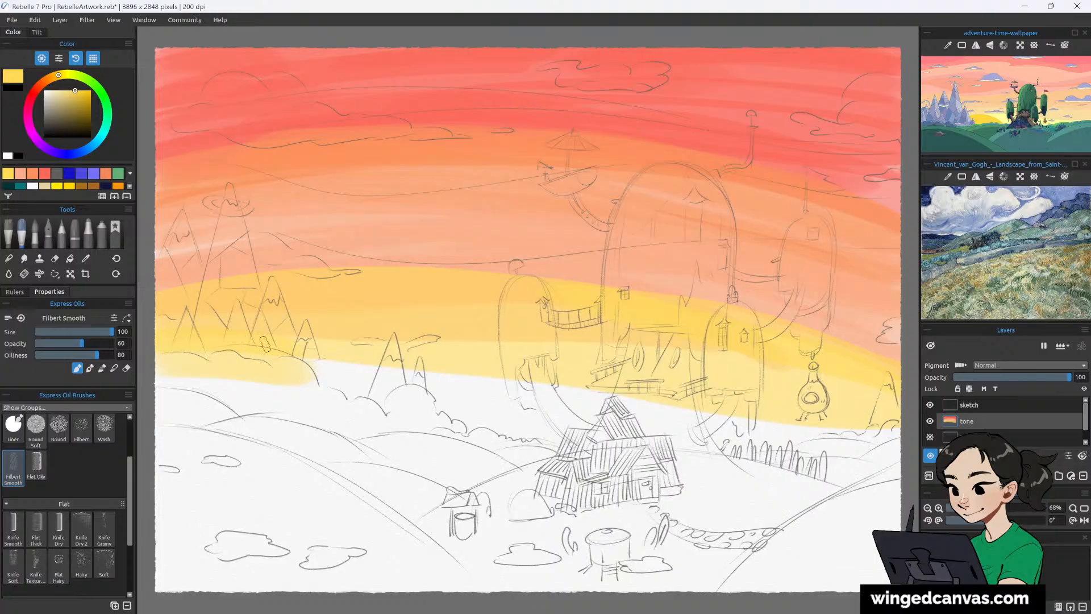
{"action": "left_click_drag", "start_coordinate": [318, 360], "coordinate": [493, 395]}
{"action": "mouse_move", "coordinate": [285, 362]}
{"action": "left_mouse_down"}
{"action": "mouse_move", "coordinate": [389, 405]}
{"action": "mouse_move", "coordinate": [556, 436]}
{"action": "left_mouse_up"}
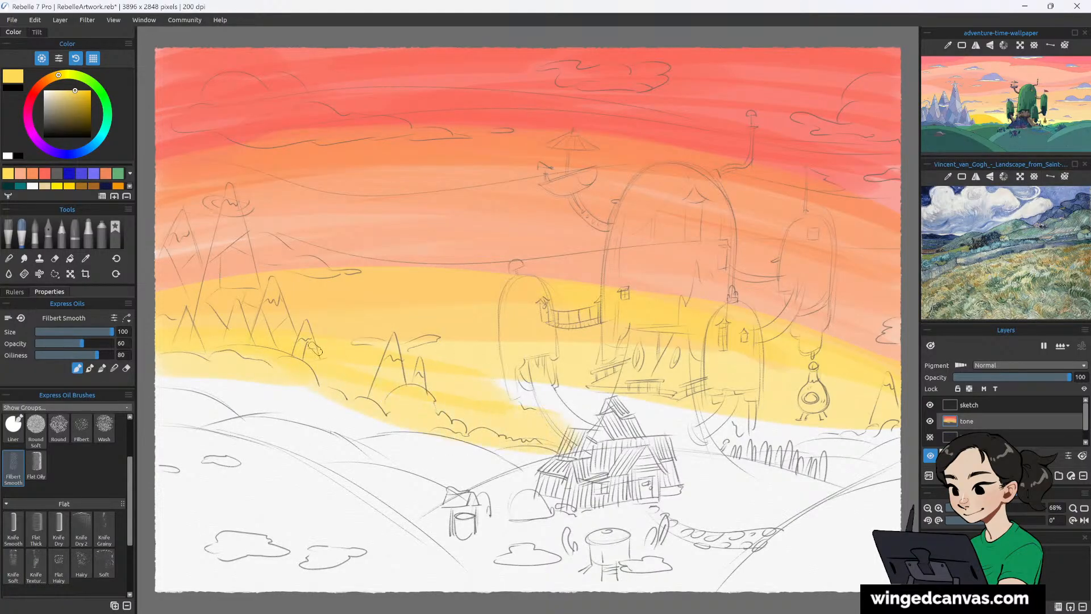
{"action": "mouse_move", "coordinate": [315, 348]}
{"action": "left_mouse_down"}
{"action": "mouse_move", "coordinate": [513, 400]}
{"action": "mouse_move", "coordinate": [372, 357]}
{"action": "mouse_move", "coordinate": [554, 386]}
{"action": "mouse_move", "coordinate": [565, 359]}
{"action": "mouse_move", "coordinate": [893, 438]}
{"action": "left_mouse_up"}
{"action": "mouse_move", "coordinate": [437, 394]}
{"action": "left_mouse_down"}
{"action": "mouse_move", "coordinate": [852, 467]}
{"action": "mouse_move", "coordinate": [487, 384]}
{"action": "mouse_move", "coordinate": [876, 460]}
{"action": "mouse_move", "coordinate": [755, 420]}
{"action": "left_mouse_up"}
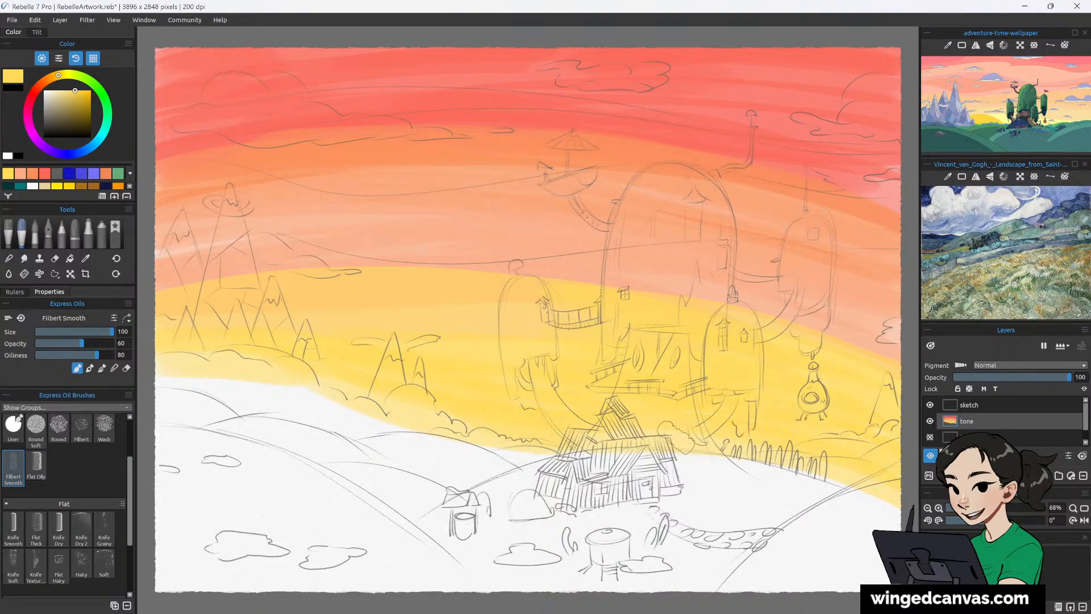
{"action": "left_click_drag", "start_coordinate": [676, 438], "coordinate": [898, 500]}
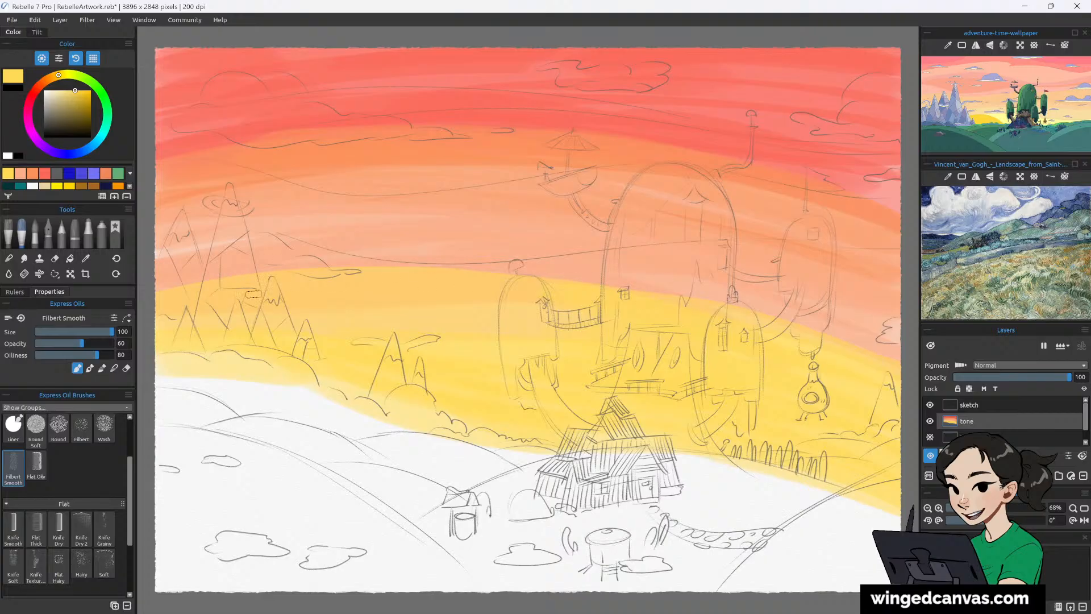
{"action": "mouse_move", "coordinate": [167, 310]}
{"action": "left_mouse_down"}
{"action": "mouse_move", "coordinate": [578, 284]}
{"action": "mouse_move", "coordinate": [841, 324]}
{"action": "mouse_move", "coordinate": [900, 286]}
{"action": "left_mouse_up"}
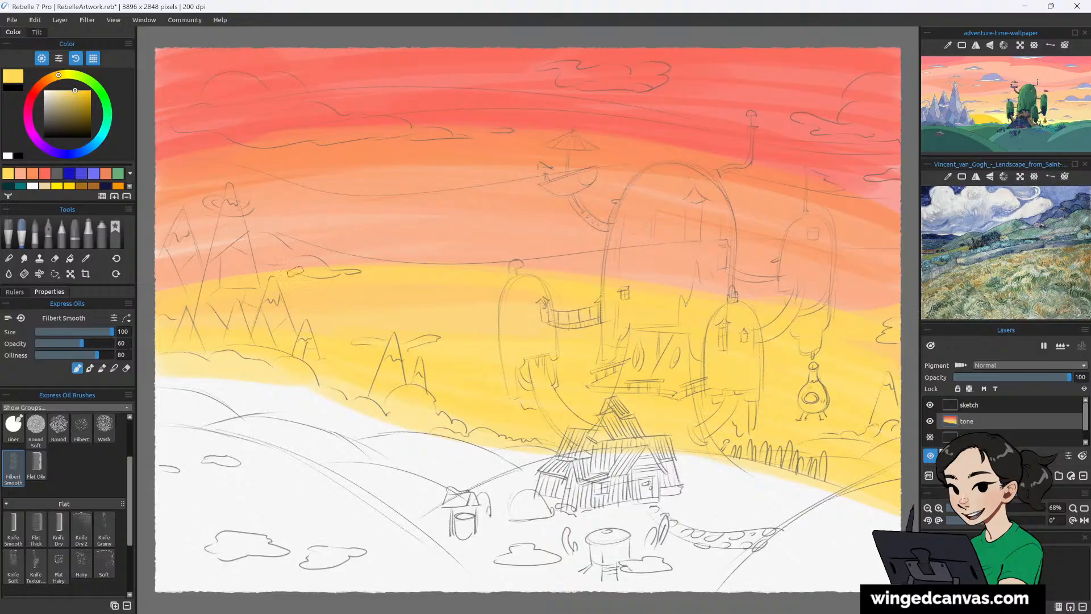
{"action": "mouse_move", "coordinate": [157, 297]}
{"action": "left_mouse_down"}
{"action": "mouse_move", "coordinate": [263, 272]}
{"action": "mouse_move", "coordinate": [460, 259]}
{"action": "mouse_move", "coordinate": [638, 289]}
{"action": "mouse_move", "coordinate": [857, 282]}
{"action": "mouse_move", "coordinate": [909, 270]}
{"action": "left_mouse_up"}
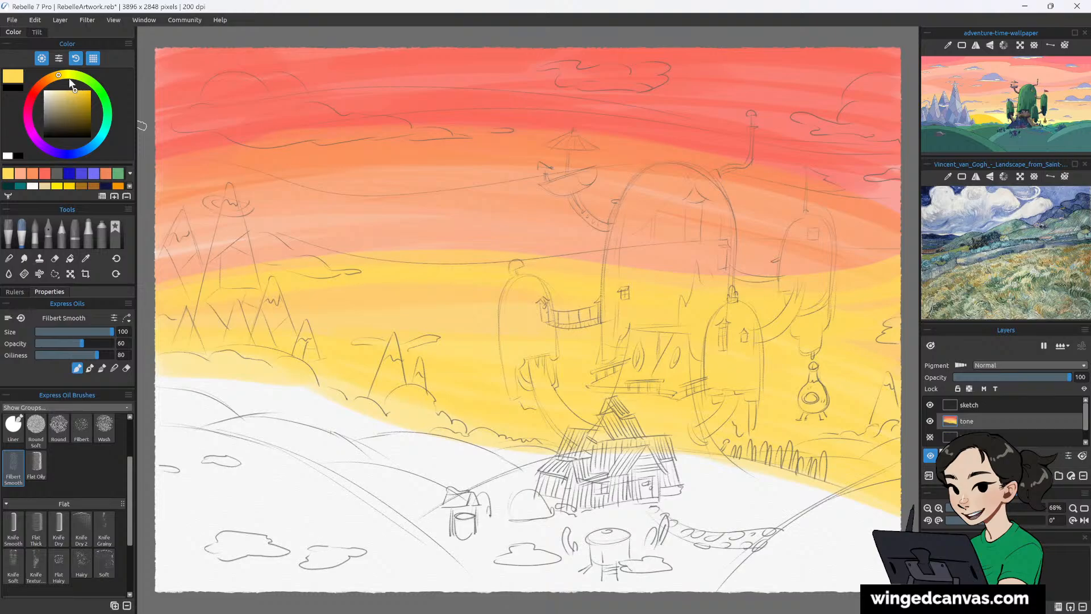
Pick a medium green and fill the large left foreground hill with the Round Soft brush at size 100.
{"action": "mouse_move", "coordinate": [110, 117]}
{"action": "left_mouse_down"}
{"action": "mouse_move", "coordinate": [103, 95]}
{"action": "mouse_move", "coordinate": [68, 104]}
{"action": "left_mouse_up"}
{"action": "left_click", "coordinate": [36, 427]}
{"action": "key", "text": "]"}
{"action": "key", "text": "]"}
{"action": "key", "text": "]"}
{"action": "key", "text": "]"}
{"action": "key", "text": "]"}
{"action": "key", "text": "]"}
{"action": "key", "text": "]"}
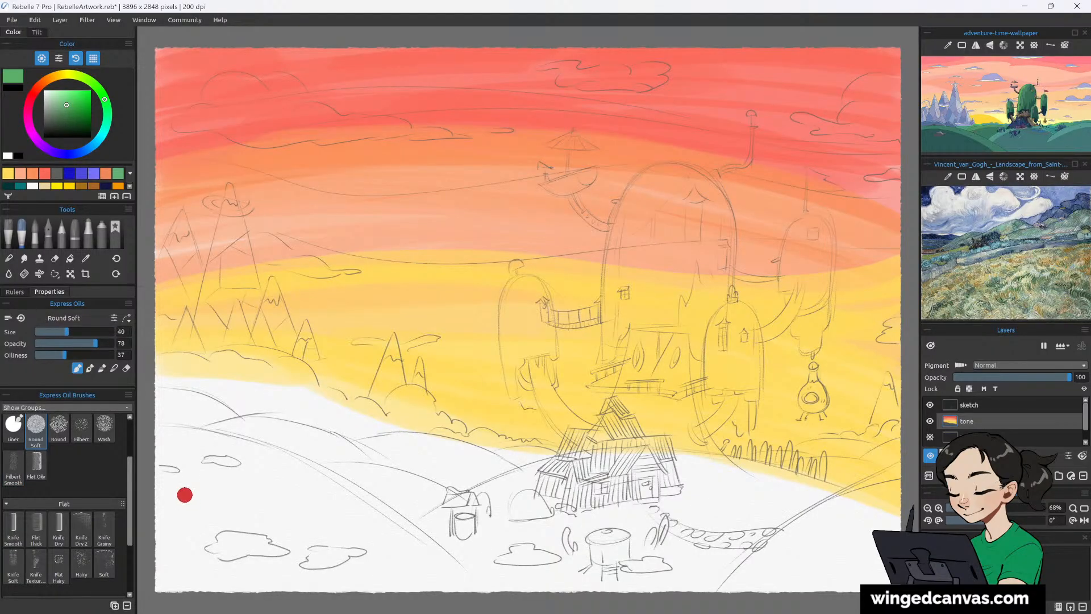
{"action": "mouse_move", "coordinate": [165, 567]}
{"action": "left_mouse_down"}
{"action": "mouse_move", "coordinate": [234, 572]}
{"action": "mouse_move", "coordinate": [164, 532]}
{"action": "mouse_move", "coordinate": [248, 568]}
{"action": "mouse_move", "coordinate": [177, 516]}
{"action": "mouse_move", "coordinate": [247, 547]}
{"action": "mouse_move", "coordinate": [268, 524]}
{"action": "mouse_move", "coordinate": [236, 493]}
{"action": "mouse_move", "coordinate": [295, 514]}
{"action": "mouse_move", "coordinate": [217, 456]}
{"action": "mouse_move", "coordinate": [352, 523]}
{"action": "mouse_move", "coordinate": [160, 436]}
{"action": "mouse_move", "coordinate": [322, 491]}
{"action": "mouse_move", "coordinate": [449, 580]}
{"action": "mouse_move", "coordinate": [424, 552]}
{"action": "mouse_move", "coordinate": [258, 472]}
{"action": "mouse_move", "coordinate": [157, 443]}
{"action": "mouse_move", "coordinate": [434, 586]}
{"action": "mouse_move", "coordinate": [176, 494]}
{"action": "mouse_move", "coordinate": [387, 598]}
{"action": "mouse_move", "coordinate": [172, 554]}
{"action": "mouse_move", "coordinate": [301, 585]}
{"action": "mouse_move", "coordinate": [164, 591]}
{"action": "mouse_move", "coordinate": [276, 597]}
{"action": "mouse_move", "coordinate": [170, 602]}
{"action": "left_mouse_up"}
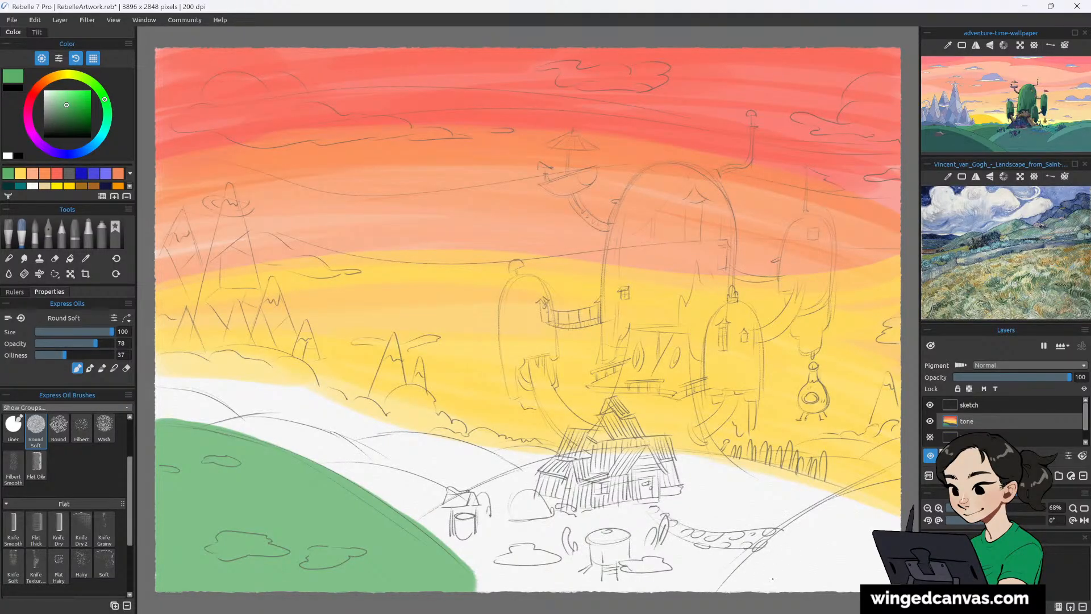
Shift the green slightly toward teal and paint the right foreground hill and the central hill under the house, reworking the left hill.
{"action": "left_click", "coordinate": [109, 107]}
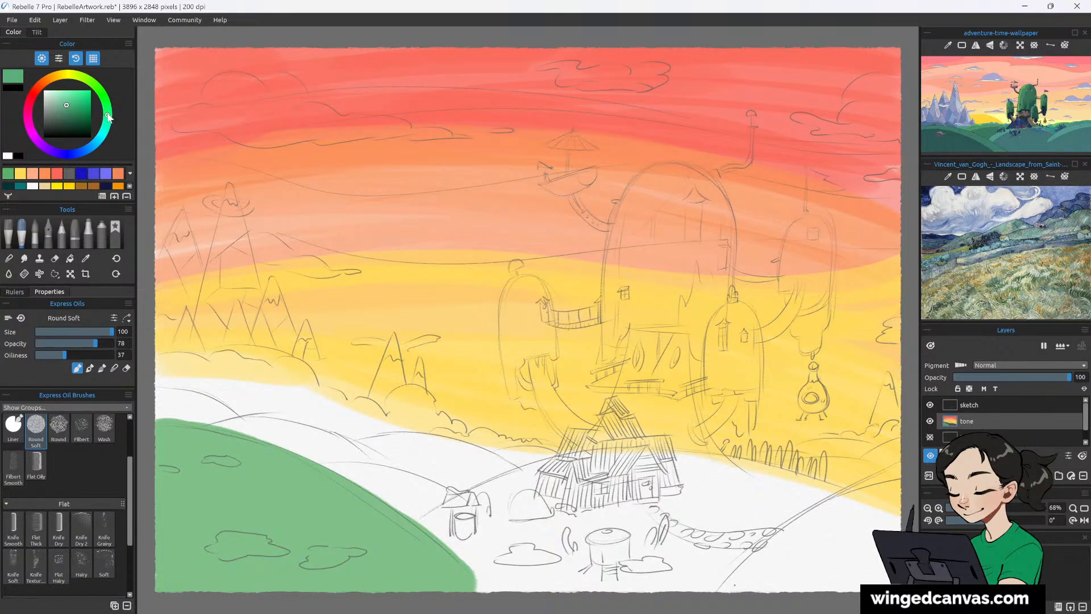
{"action": "mouse_move", "coordinate": [730, 591]}
{"action": "left_mouse_down"}
{"action": "mouse_move", "coordinate": [886, 496]}
{"action": "mouse_move", "coordinate": [738, 598]}
{"action": "mouse_move", "coordinate": [889, 515]}
{"action": "mouse_move", "coordinate": [787, 601]}
{"action": "mouse_move", "coordinate": [824, 605]}
{"action": "mouse_move", "coordinate": [857, 560]}
{"action": "mouse_move", "coordinate": [772, 570]}
{"action": "mouse_move", "coordinate": [867, 506]}
{"action": "mouse_move", "coordinate": [893, 520]}
{"action": "mouse_move", "coordinate": [797, 600]}
{"action": "left_mouse_up"}
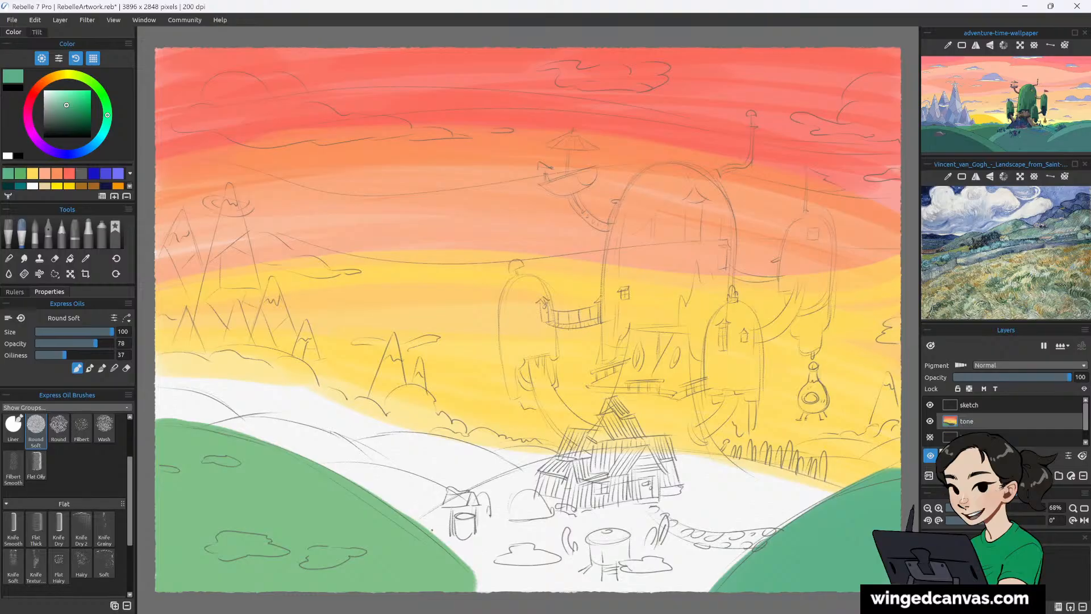
{"action": "mouse_move", "coordinate": [432, 529]}
{"action": "left_mouse_down"}
{"action": "mouse_move", "coordinate": [647, 463]}
{"action": "mouse_move", "coordinate": [409, 545]}
{"action": "mouse_move", "coordinate": [630, 455]}
{"action": "mouse_move", "coordinate": [821, 499]}
{"action": "mouse_move", "coordinate": [483, 545]}
{"action": "mouse_move", "coordinate": [739, 568]}
{"action": "mouse_move", "coordinate": [569, 588]}
{"action": "mouse_move", "coordinate": [739, 534]}
{"action": "mouse_move", "coordinate": [585, 585]}
{"action": "mouse_move", "coordinate": [435, 580]}
{"action": "mouse_move", "coordinate": [170, 414]}
{"action": "mouse_move", "coordinate": [387, 574]}
{"action": "mouse_move", "coordinate": [182, 500]}
{"action": "mouse_move", "coordinate": [289, 571]}
{"action": "mouse_move", "coordinate": [263, 591]}
{"action": "mouse_move", "coordinate": [139, 584]}
{"action": "left_mouse_up"}
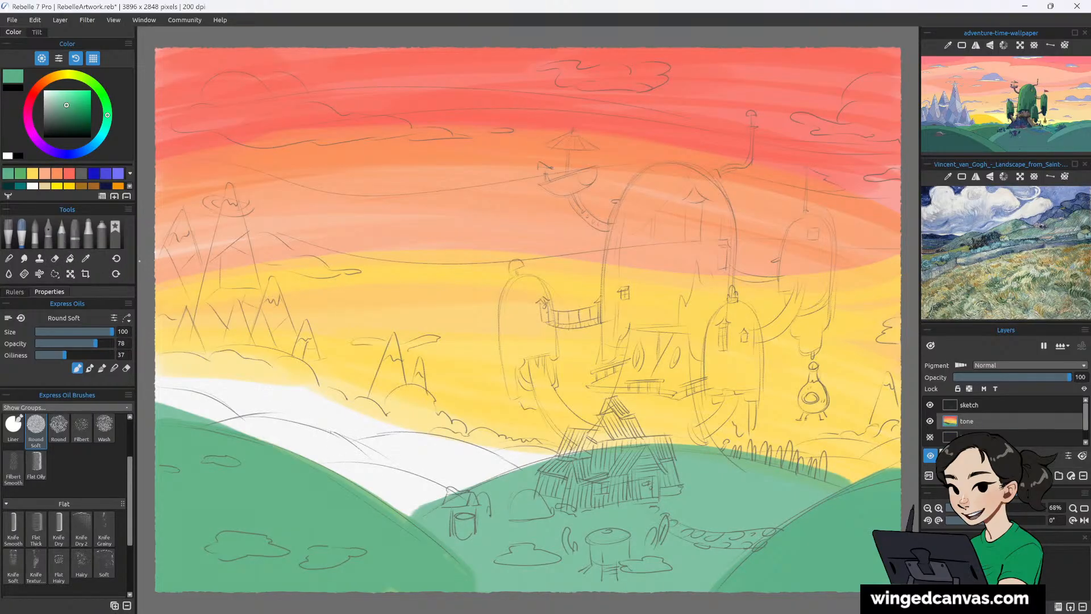
Lasso the distant hills between the left foreground hill and the house, refining the selection along the foreground hill's edge.
{"action": "left_click", "coordinate": [54, 273]}
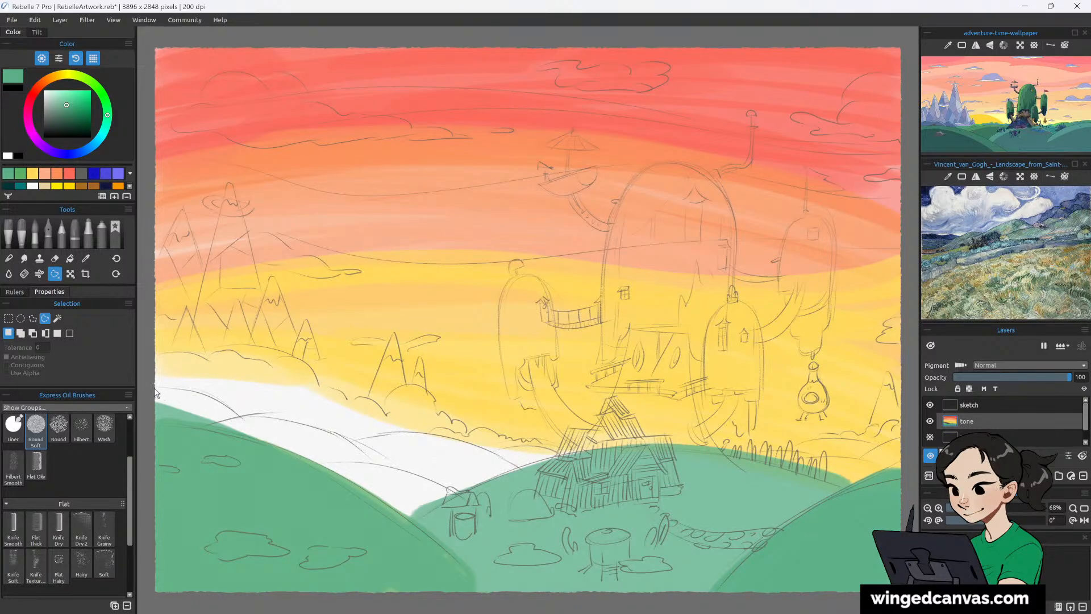
{"action": "left_click_drag", "start_coordinate": [156, 388], "coordinate": [301, 424]}
{"action": "left_click_drag", "start_coordinate": [417, 435], "coordinate": [493, 451]}
{"action": "mouse_move", "coordinate": [381, 504]}
{"action": "left_mouse_down"}
{"action": "mouse_move", "coordinate": [292, 453]}
{"action": "mouse_move", "coordinate": [133, 404]}
{"action": "mouse_move", "coordinate": [132, 387]}
{"action": "mouse_move", "coordinate": [149, 383]}
{"action": "mouse_move", "coordinate": [150, 393]}
{"action": "left_mouse_up"}
{"action": "left_click_drag", "start_coordinate": [170, 410], "coordinate": [170, 410]}
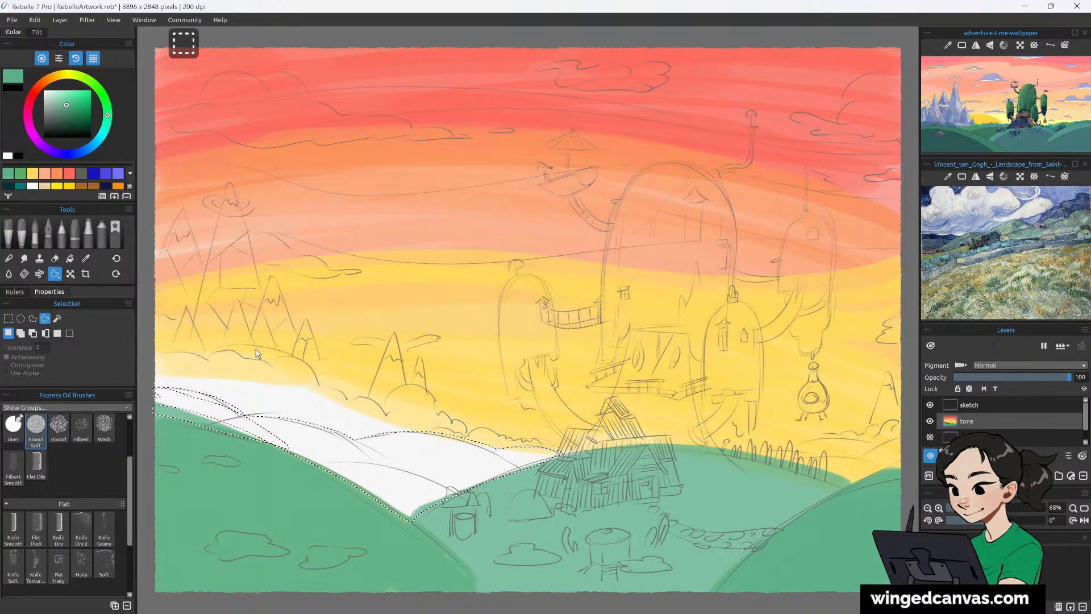
{"action": "key", "text": "shift"}
{"action": "mouse_move", "coordinate": [153, 392]}
{"action": "left_mouse_down"}
{"action": "mouse_move", "coordinate": [162, 424]}
{"action": "mouse_move", "coordinate": [159, 394]}
{"action": "mouse_move", "coordinate": [160, 407]}
{"action": "mouse_move", "coordinate": [275, 446]}
{"action": "left_mouse_up"}
{"action": "key", "text": "alt"}
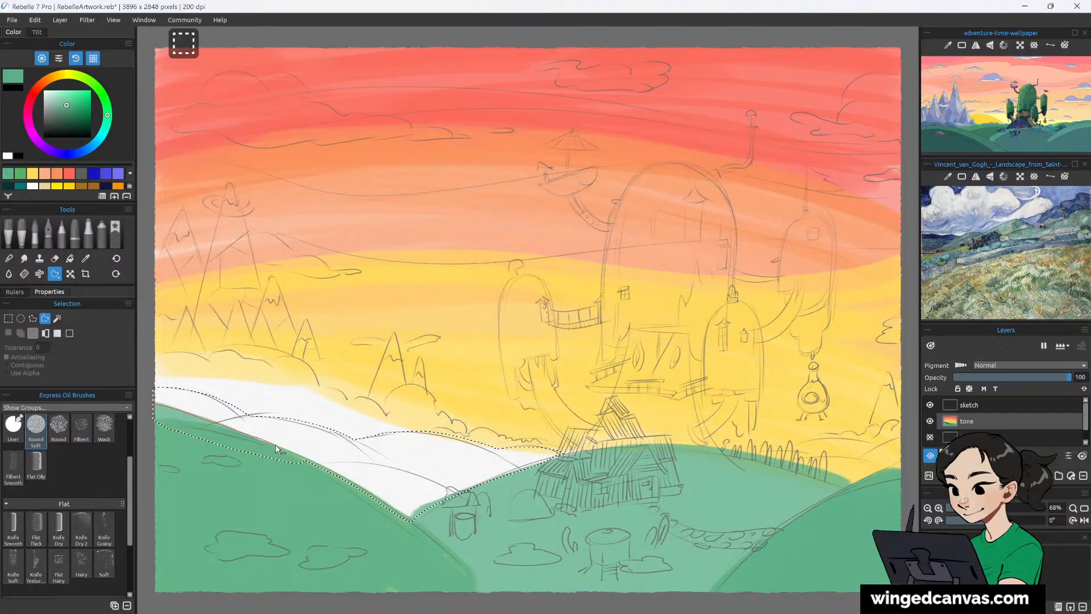
{"action": "left_click_drag", "start_coordinate": [322, 488], "coordinate": [326, 492]}
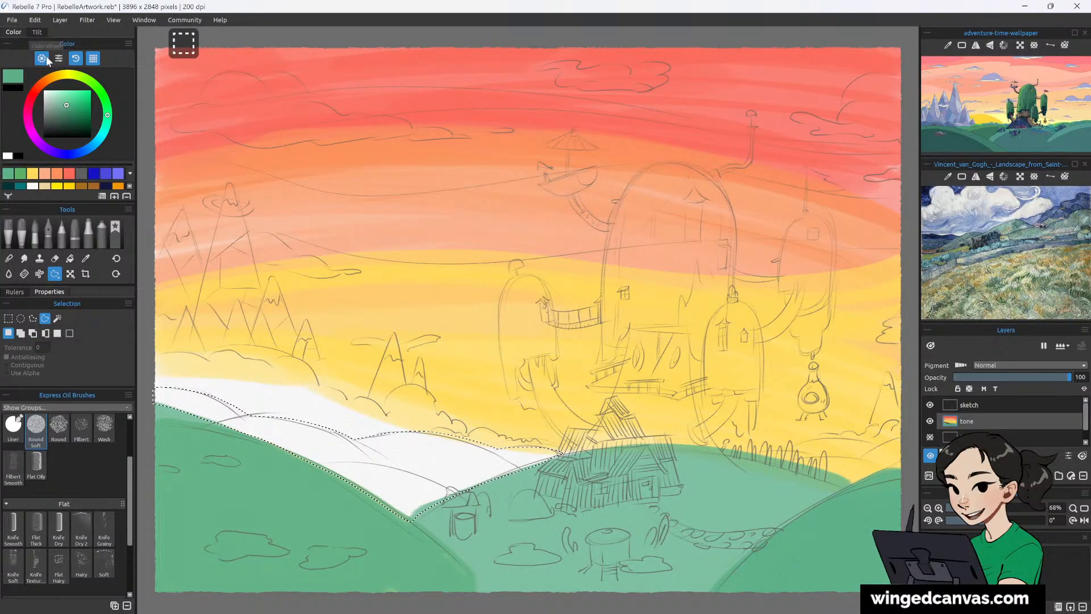
Pick a light mint green and fill the selected distant hills with the Round Soft brush.
{"action": "key", "text": "b"}
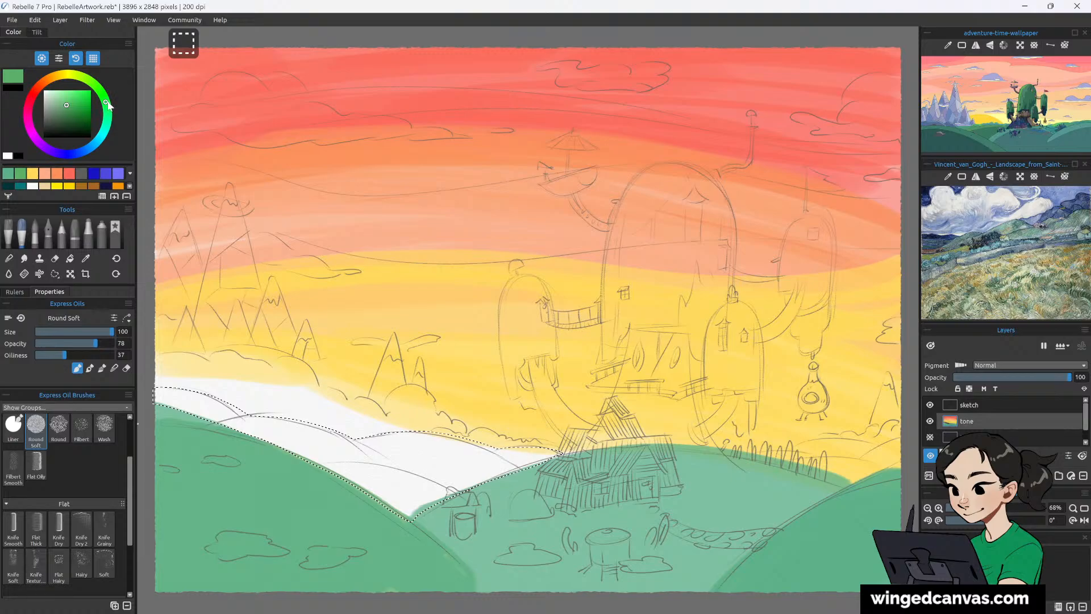
{"action": "left_click", "coordinate": [68, 95]}
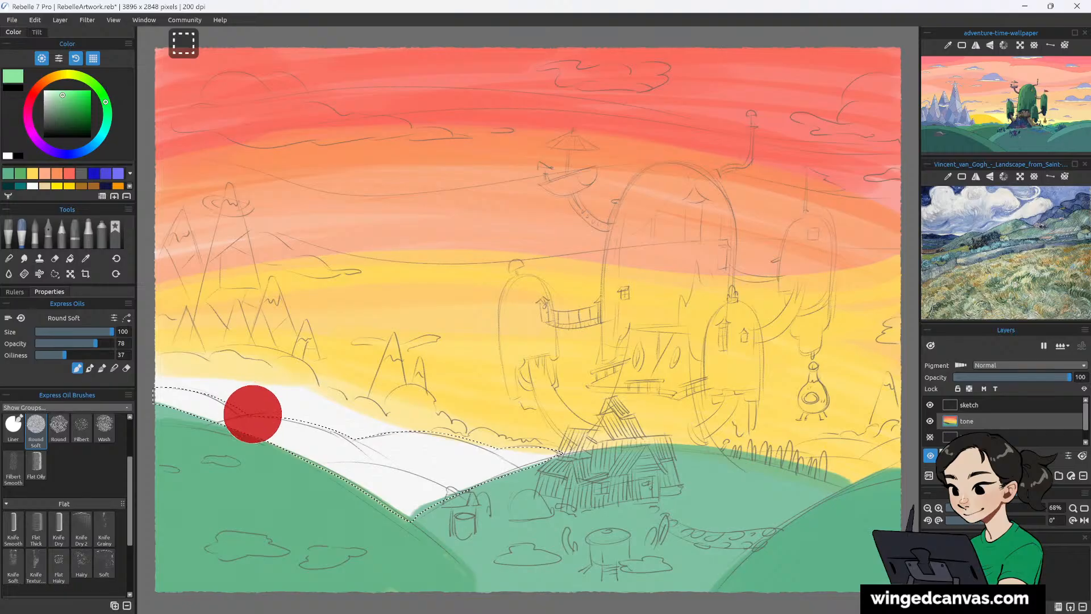
{"action": "mouse_move", "coordinate": [258, 425]}
{"action": "left_mouse_down"}
{"action": "mouse_move", "coordinate": [321, 448]}
{"action": "mouse_move", "coordinate": [249, 427]}
{"action": "mouse_move", "coordinate": [407, 488]}
{"action": "mouse_move", "coordinate": [323, 448]}
{"action": "mouse_move", "coordinate": [400, 495]}
{"action": "mouse_move", "coordinate": [476, 472]}
{"action": "mouse_move", "coordinate": [384, 446]}
{"action": "mouse_move", "coordinate": [520, 459]}
{"action": "left_mouse_up"}
{"action": "left_click_drag", "start_coordinate": [210, 419], "coordinate": [165, 397]}
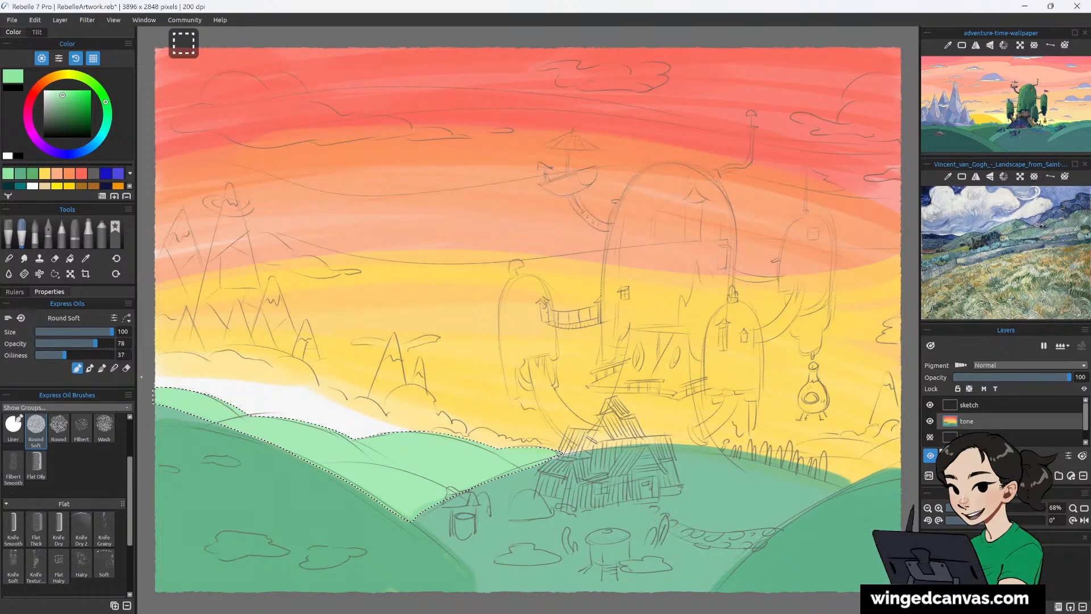
{"action": "mouse_move", "coordinate": [208, 411]}
{"action": "left_mouse_down"}
{"action": "mouse_move", "coordinate": [155, 395]}
{"action": "mouse_move", "coordinate": [314, 448]}
{"action": "mouse_move", "coordinate": [289, 443]}
{"action": "mouse_move", "coordinate": [305, 440]}
{"action": "mouse_move", "coordinate": [420, 506]}
{"action": "mouse_move", "coordinate": [360, 447]}
{"action": "mouse_move", "coordinate": [510, 461]}
{"action": "mouse_move", "coordinate": [442, 483]}
{"action": "left_mouse_up"}
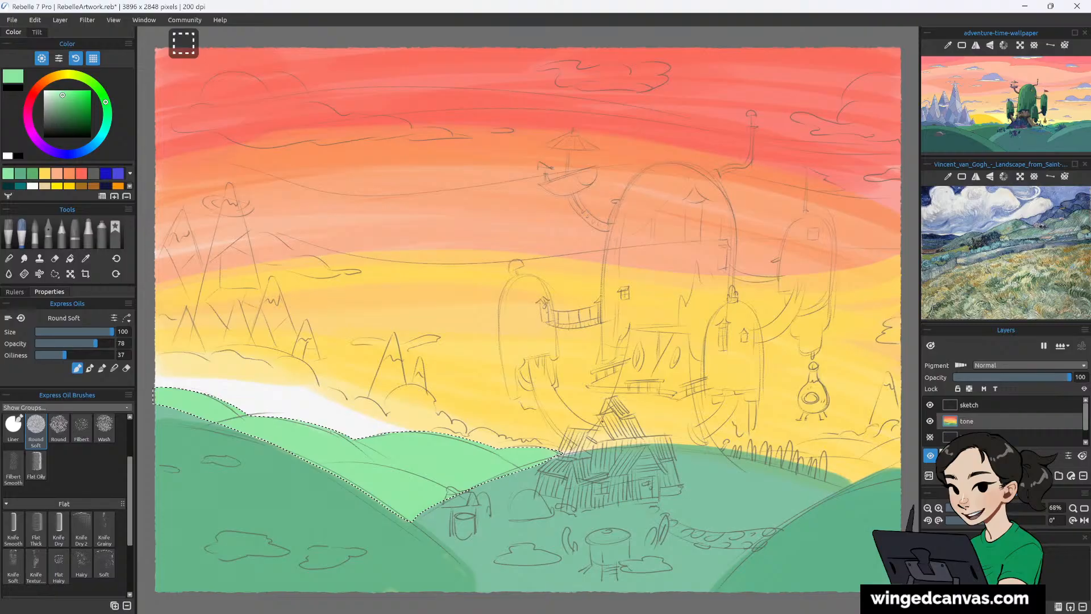
Pick a darker green and shade the bodies of the distant hills, leaving a light green rim along their crests.
{"action": "left_click", "coordinate": [69, 106]}
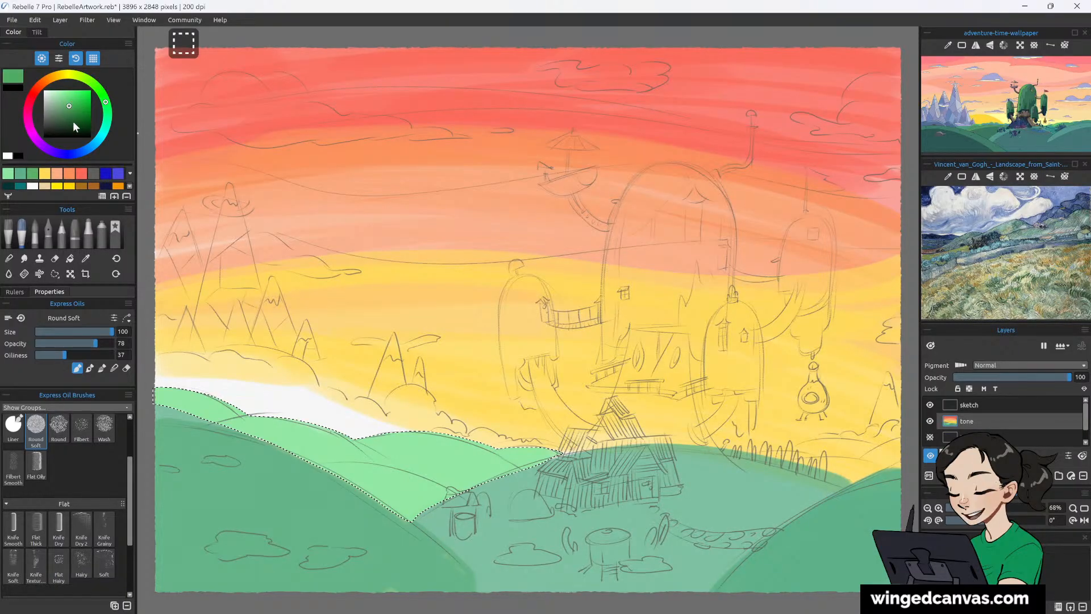
{"action": "mouse_move", "coordinate": [156, 395]}
{"action": "left_mouse_down"}
{"action": "mouse_move", "coordinate": [341, 463]}
{"action": "mouse_move", "coordinate": [355, 457]}
{"action": "left_mouse_up"}
{"action": "mouse_move", "coordinate": [367, 473]}
{"action": "left_mouse_down"}
{"action": "mouse_move", "coordinate": [430, 517]}
{"action": "mouse_move", "coordinate": [458, 480]}
{"action": "mouse_move", "coordinate": [477, 474]}
{"action": "mouse_move", "coordinate": [436, 448]}
{"action": "mouse_move", "coordinate": [366, 456]}
{"action": "left_mouse_up"}
{"action": "mouse_move", "coordinate": [477, 454]}
{"action": "left_mouse_down"}
{"action": "mouse_move", "coordinate": [523, 497]}
{"action": "mouse_move", "coordinate": [500, 484]}
{"action": "left_mouse_up"}
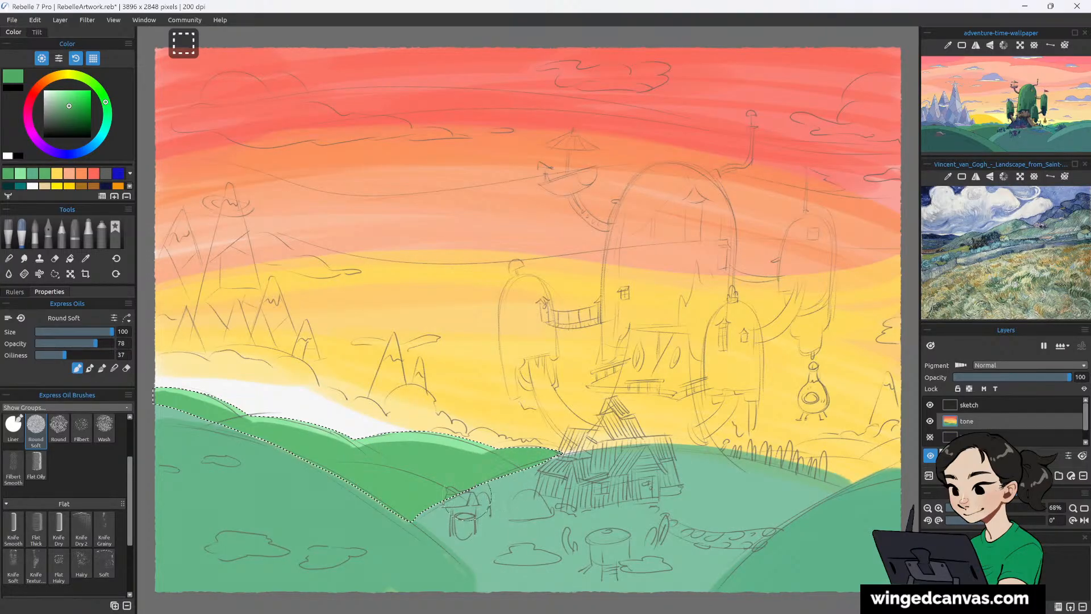
{"action": "mouse_move", "coordinate": [378, 461]}
{"action": "left_mouse_down"}
{"action": "mouse_move", "coordinate": [443, 441]}
{"action": "mouse_move", "coordinate": [494, 449]}
{"action": "left_mouse_up"}
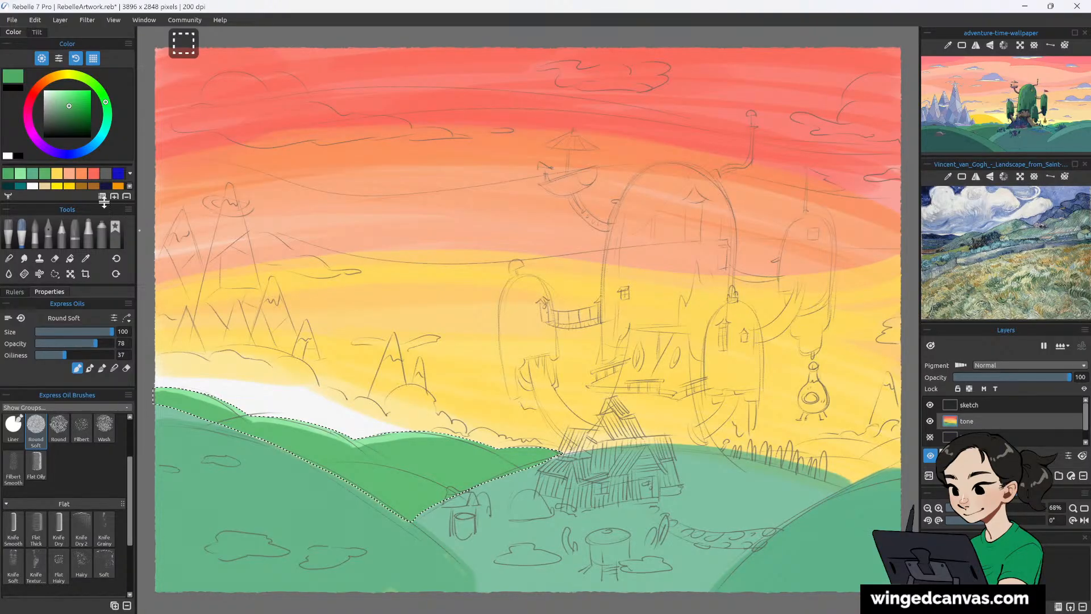
Return to the light green, reduce the brush to size 40, touch up the distant hills' highlights, and clear the selection.
{"action": "left_click", "coordinate": [25, 173]}
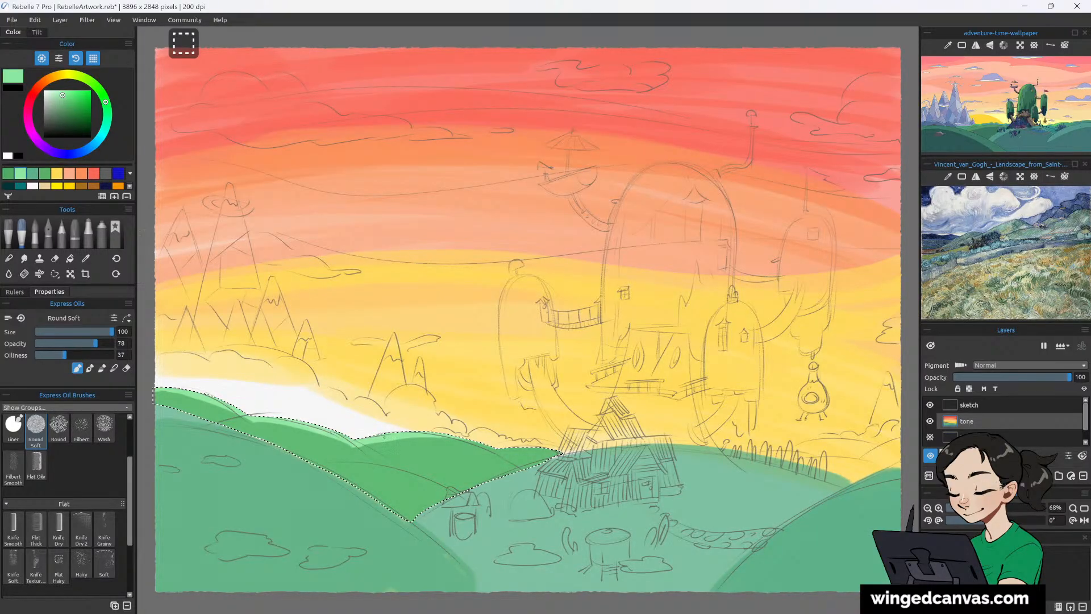
{"action": "left_click_drag", "start_coordinate": [461, 448], "coordinate": [472, 443]}
{"action": "key", "text": "ctrl+z"}
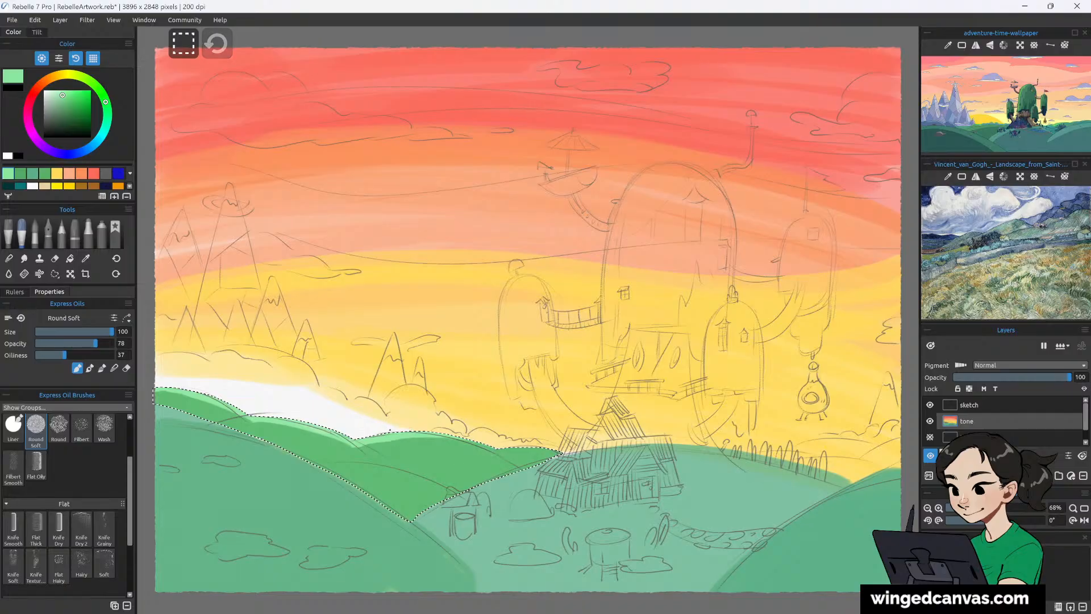
{"action": "key", "text": "bracketleft"}
{"action": "key", "text": "bracketleft"}
{"action": "key", "text": "bracketleft"}
{"action": "key", "text": "bracketleft"}
{"action": "key", "text": "bracketleft"}
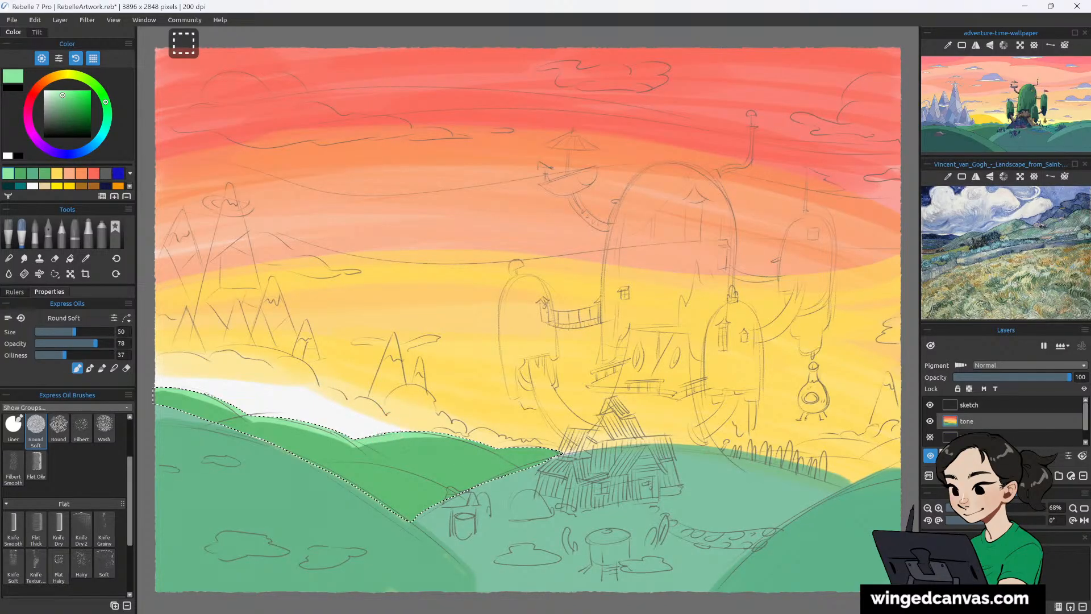
{"action": "key", "text": "bracketleft"}
{"action": "mouse_move", "coordinate": [479, 442]}
{"action": "left_mouse_down"}
{"action": "mouse_move", "coordinate": [454, 440]}
{"action": "mouse_move", "coordinate": [503, 452]}
{"action": "left_mouse_up"}
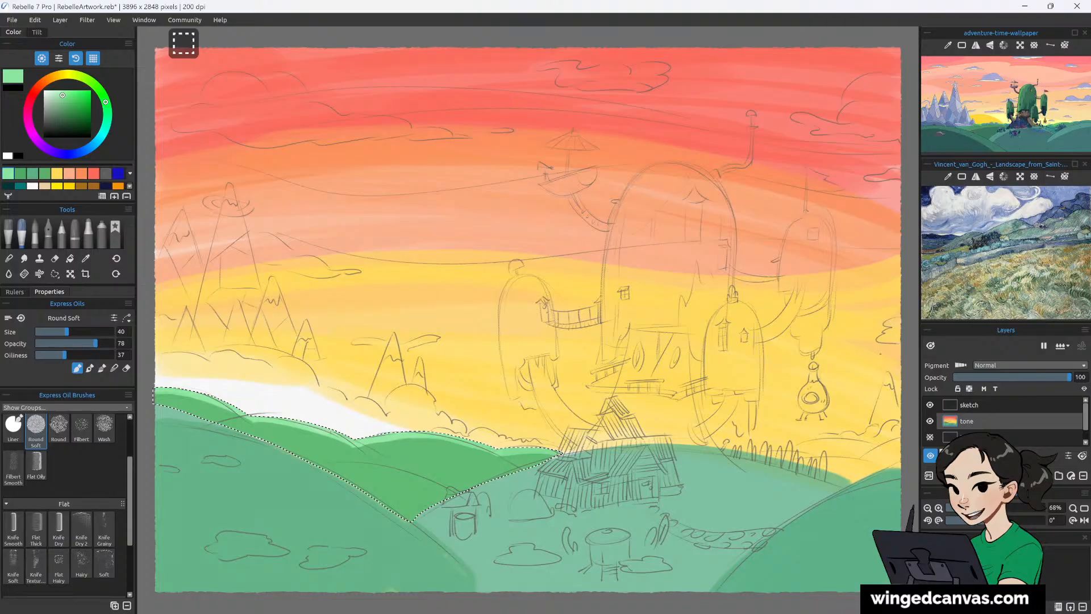
{"action": "key", "text": "ctrl+d"}
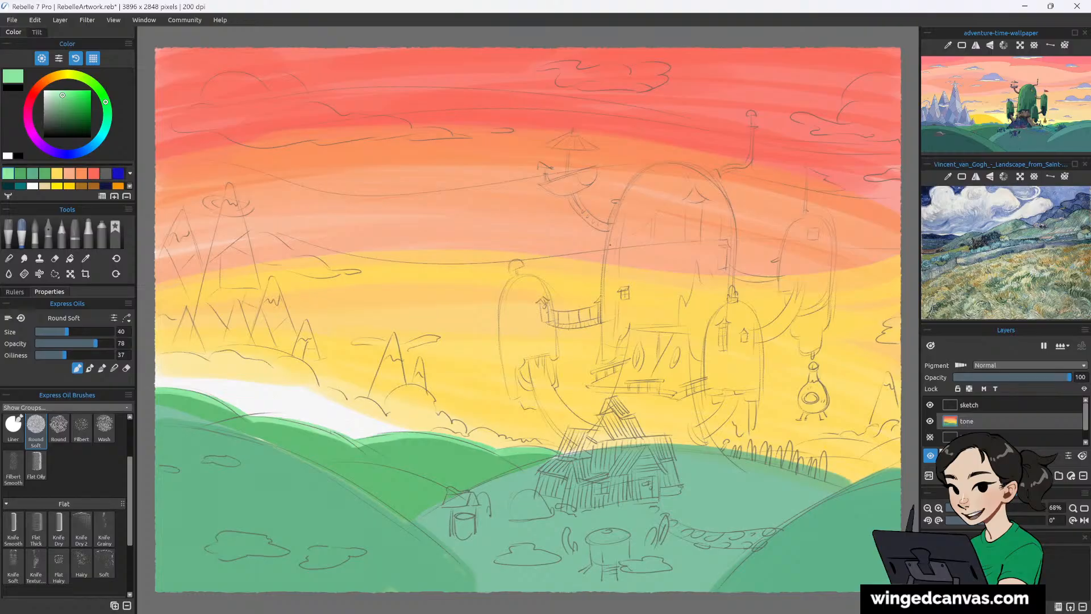
Lasso the bumpy bush line and white gap between the yellow sky and the distant hills.
{"action": "left_click", "coordinate": [55, 274]}
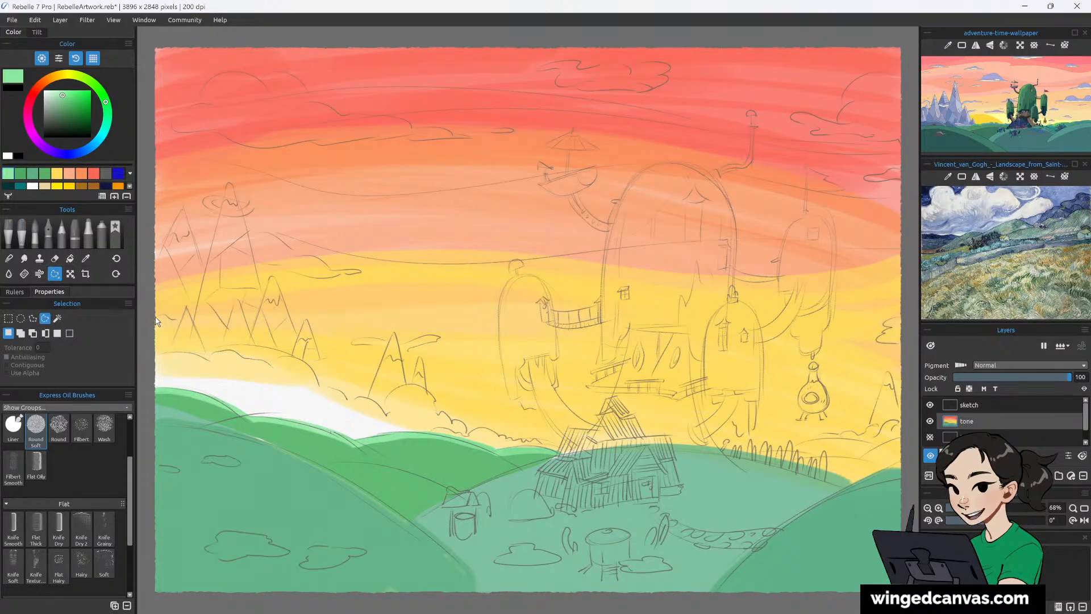
{"action": "mouse_move", "coordinate": [156, 348]}
{"action": "left_mouse_down"}
{"action": "mouse_move", "coordinate": [242, 355]}
{"action": "mouse_move", "coordinate": [273, 341]}
{"action": "mouse_move", "coordinate": [296, 354]}
{"action": "left_mouse_up"}
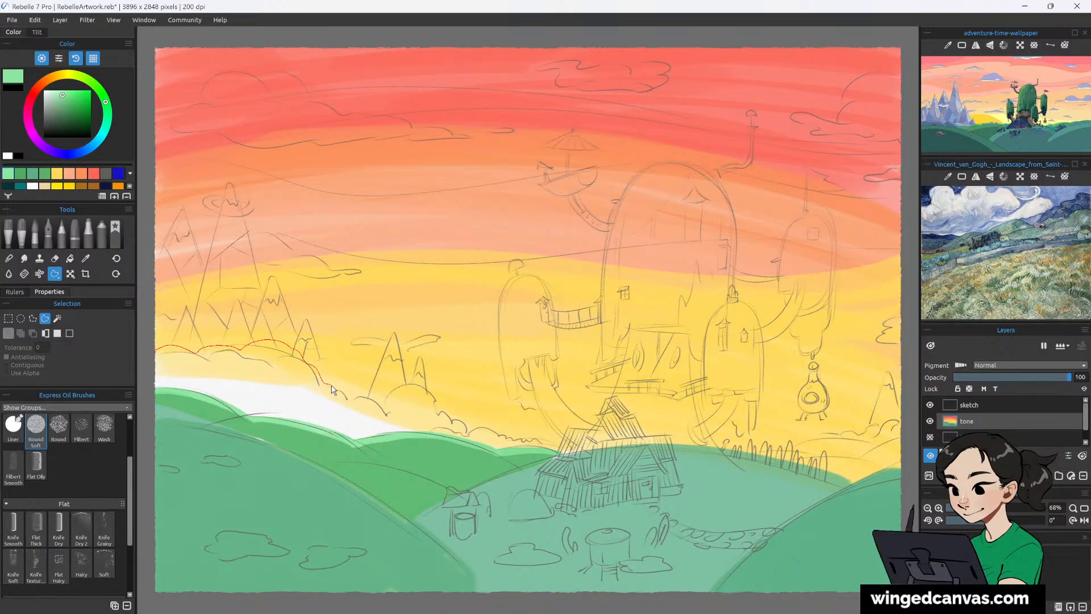
{"action": "mouse_move", "coordinate": [332, 389]}
{"action": "left_mouse_down"}
{"action": "mouse_move", "coordinate": [380, 403]}
{"action": "mouse_move", "coordinate": [408, 384]}
{"action": "mouse_move", "coordinate": [457, 419]}
{"action": "left_mouse_up"}
{"action": "mouse_move", "coordinate": [528, 437]}
{"action": "left_mouse_down"}
{"action": "mouse_move", "coordinate": [550, 449]}
{"action": "mouse_move", "coordinate": [496, 454]}
{"action": "mouse_move", "coordinate": [397, 431]}
{"action": "mouse_move", "coordinate": [338, 438]}
{"action": "left_mouse_up"}
{"action": "mouse_move", "coordinate": [237, 412]}
{"action": "left_mouse_down"}
{"action": "mouse_move", "coordinate": [143, 385]}
{"action": "mouse_move", "coordinate": [150, 352]}
{"action": "mouse_move", "coordinate": [156, 389]}
{"action": "mouse_move", "coordinate": [236, 404]}
{"action": "mouse_move", "coordinate": [197, 374]}
{"action": "mouse_move", "coordinate": [142, 368]}
{"action": "left_mouse_up"}
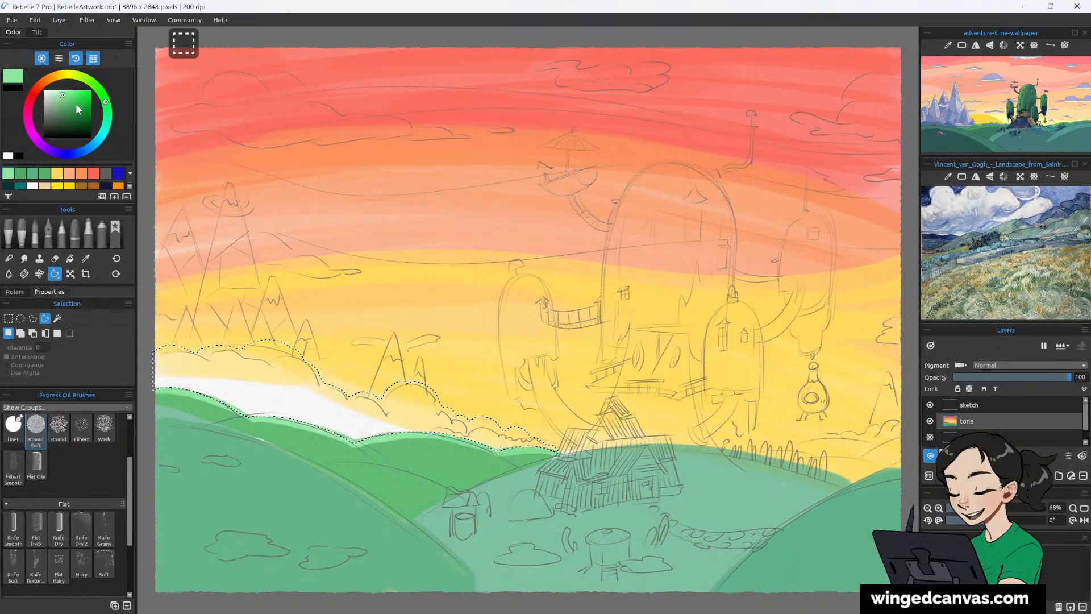
Pick a light lavender, set the Round Soft brush to size 50, and fill the selected bushes behind the distant hills.
{"action": "key", "text": "b"}
{"action": "left_click", "coordinate": [50, 151]}
{"action": "left_click_drag", "start_coordinate": [50, 148], "coordinate": [41, 137]}
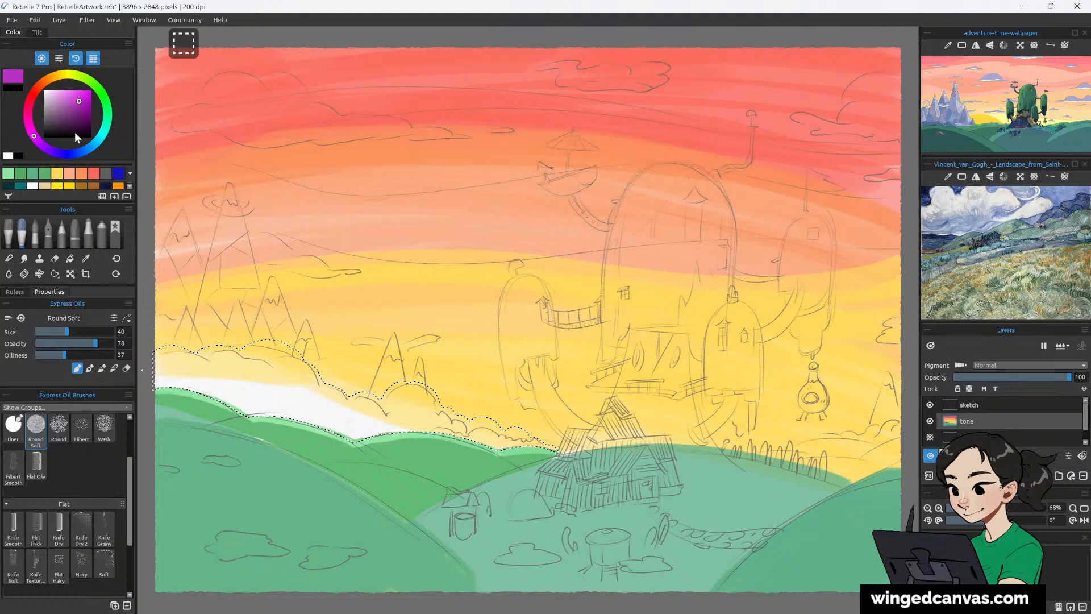
{"action": "left_click", "coordinate": [51, 151]}
{"action": "left_click_drag", "start_coordinate": [72, 97], "coordinate": [59, 91]}
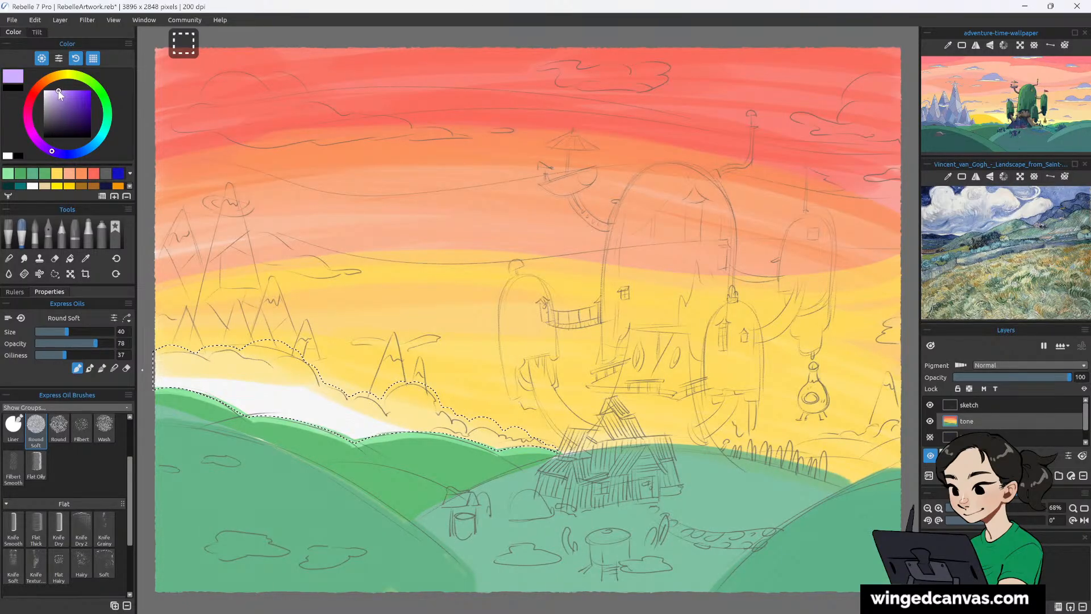
{"action": "key", "text": "bracketright"}
{"action": "key", "text": "bracketright"}
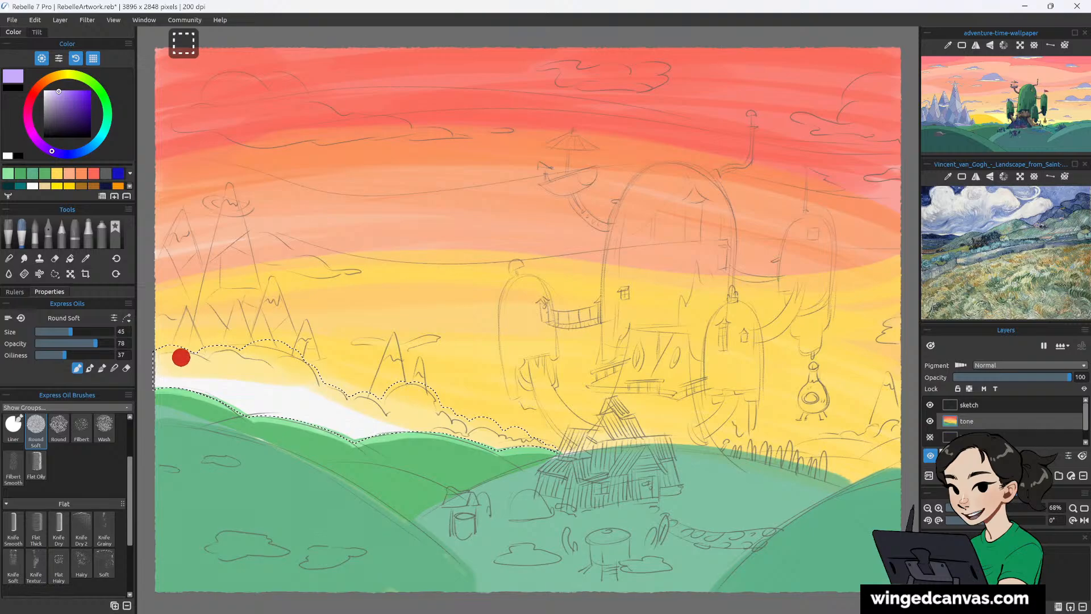
{"action": "mouse_move", "coordinate": [159, 372]}
{"action": "left_mouse_down"}
{"action": "mouse_move", "coordinate": [215, 389]}
{"action": "mouse_move", "coordinate": [158, 355]}
{"action": "mouse_move", "coordinate": [254, 368]}
{"action": "mouse_move", "coordinate": [278, 401]}
{"action": "mouse_move", "coordinate": [264, 408]}
{"action": "mouse_move", "coordinate": [216, 396]}
{"action": "mouse_move", "coordinate": [270, 405]}
{"action": "mouse_move", "coordinate": [220, 375]}
{"action": "mouse_move", "coordinate": [287, 355]}
{"action": "mouse_move", "coordinate": [272, 352]}
{"action": "mouse_move", "coordinate": [331, 394]}
{"action": "mouse_move", "coordinate": [257, 374]}
{"action": "mouse_move", "coordinate": [295, 410]}
{"action": "mouse_move", "coordinate": [412, 410]}
{"action": "mouse_move", "coordinate": [365, 402]}
{"action": "mouse_move", "coordinate": [363, 415]}
{"action": "mouse_move", "coordinate": [426, 424]}
{"action": "mouse_move", "coordinate": [438, 423]}
{"action": "mouse_move", "coordinate": [409, 419]}
{"action": "mouse_move", "coordinate": [401, 402]}
{"action": "mouse_move", "coordinate": [450, 403]}
{"action": "mouse_move", "coordinate": [504, 442]}
{"action": "mouse_move", "coordinate": [473, 415]}
{"action": "mouse_move", "coordinate": [506, 422]}
{"action": "mouse_move", "coordinate": [512, 445]}
{"action": "left_mouse_up"}
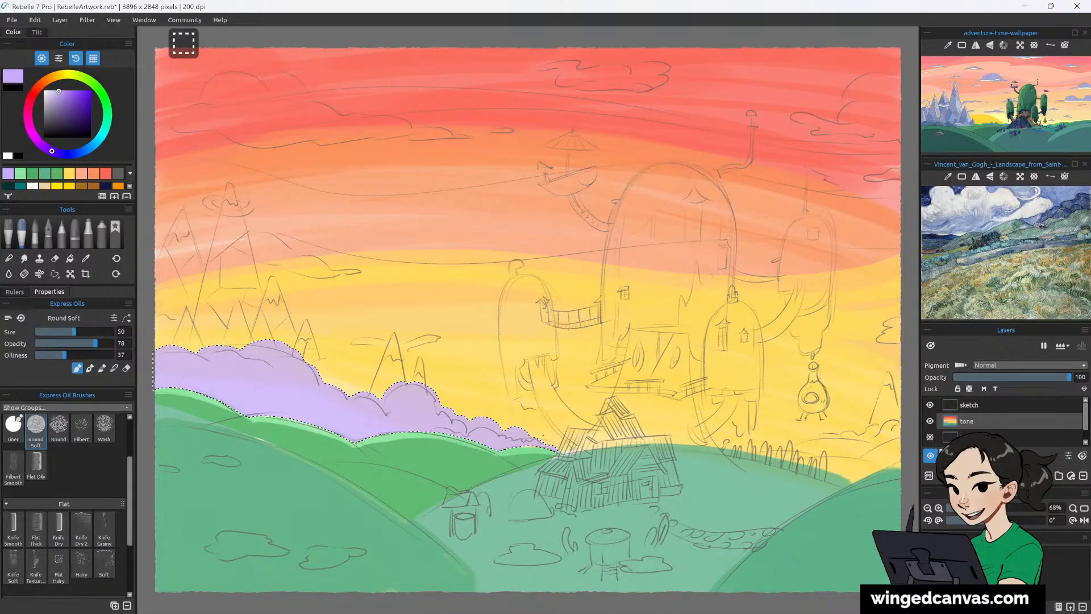
Lasso the bush area behind the fence and foreground hills, fill it with the same lavender, and clear the selection.
{"action": "left_click", "coordinate": [55, 274]}
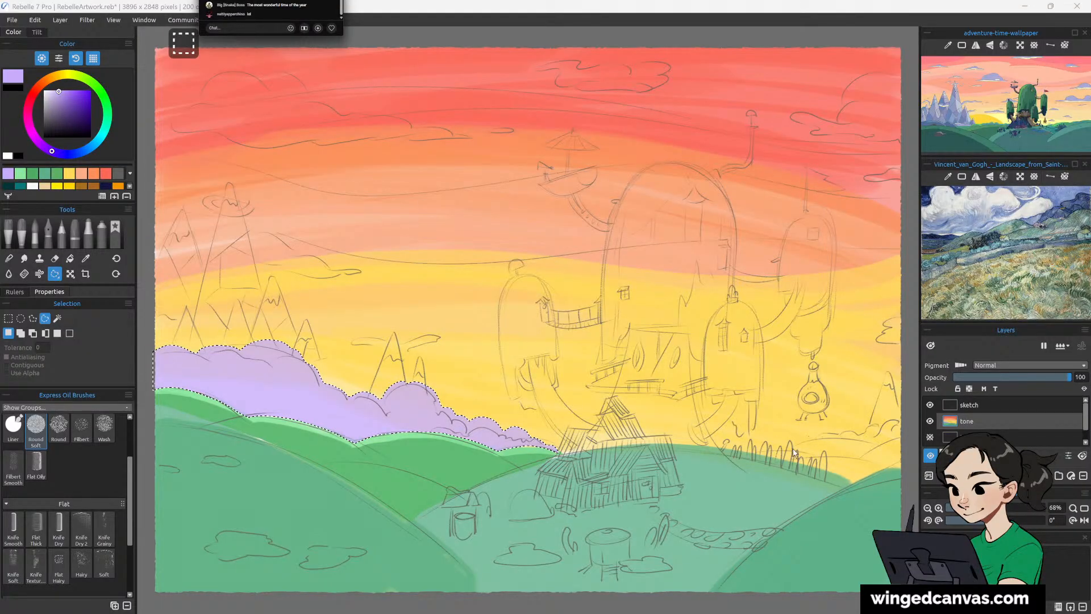
{"action": "left_click", "coordinate": [753, 454]}
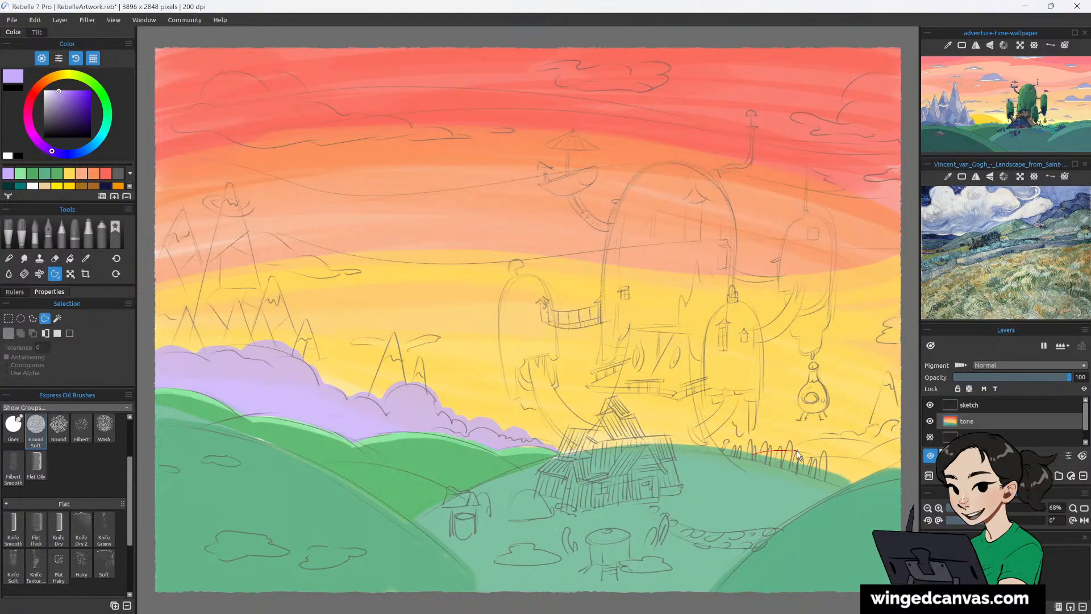
{"action": "mouse_move", "coordinate": [798, 454]}
{"action": "left_mouse_down"}
{"action": "mouse_move", "coordinate": [882, 423]}
{"action": "mouse_move", "coordinate": [903, 431]}
{"action": "mouse_move", "coordinate": [902, 472]}
{"action": "mouse_move", "coordinate": [852, 486]}
{"action": "mouse_move", "coordinate": [774, 462]}
{"action": "left_mouse_up"}
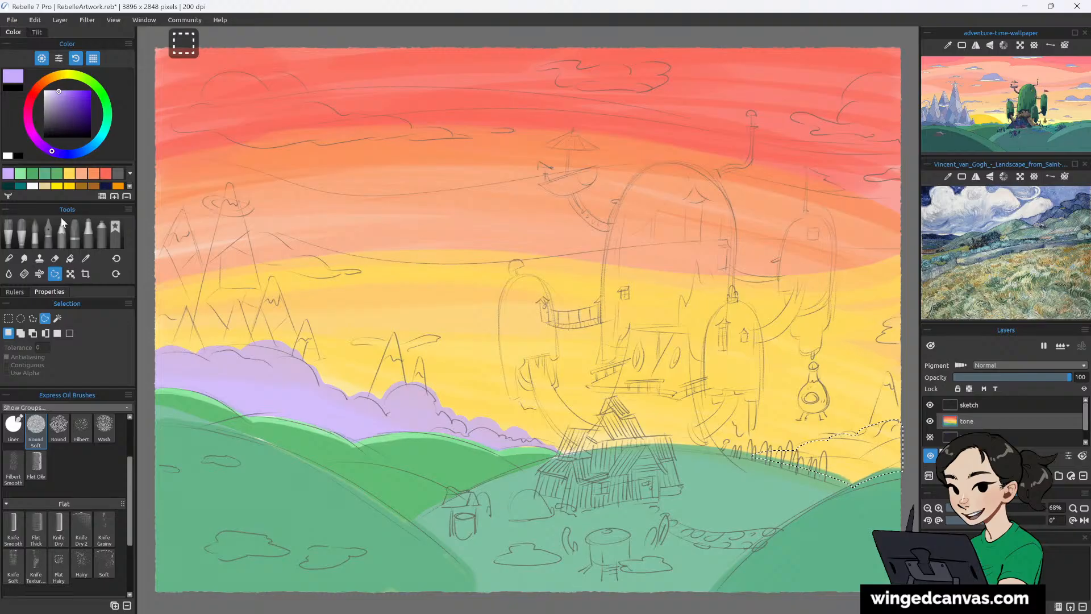
{"action": "left_click", "coordinate": [21, 233]}
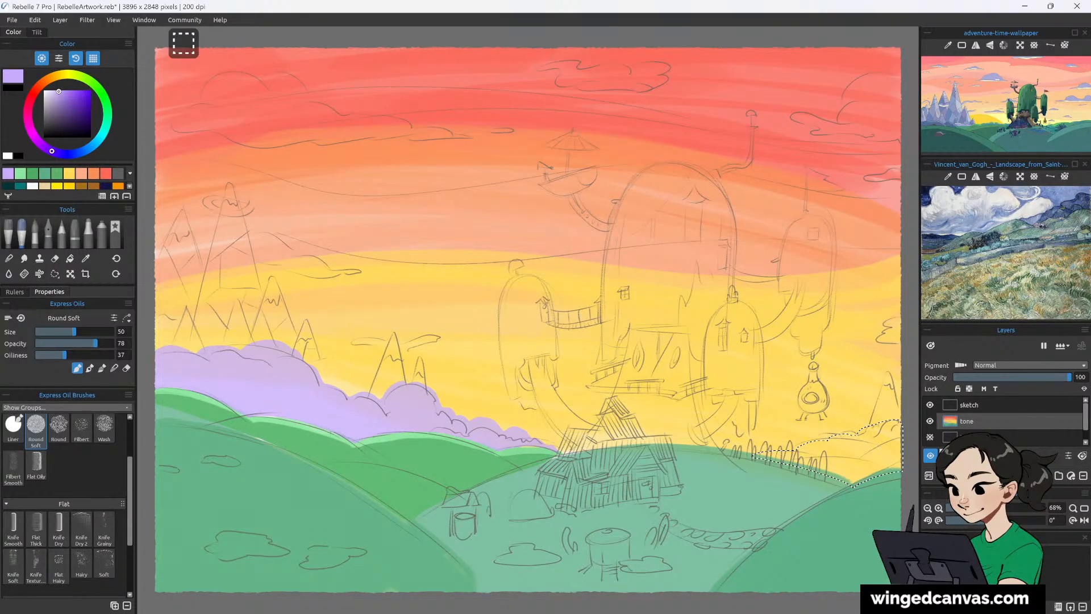
{"action": "mouse_move", "coordinate": [852, 446]}
{"action": "left_mouse_down"}
{"action": "mouse_move", "coordinate": [827, 456]}
{"action": "mouse_move", "coordinate": [875, 455]}
{"action": "mouse_move", "coordinate": [853, 489]}
{"action": "mouse_move", "coordinate": [869, 436]}
{"action": "mouse_move", "coordinate": [784, 456]}
{"action": "left_mouse_up"}
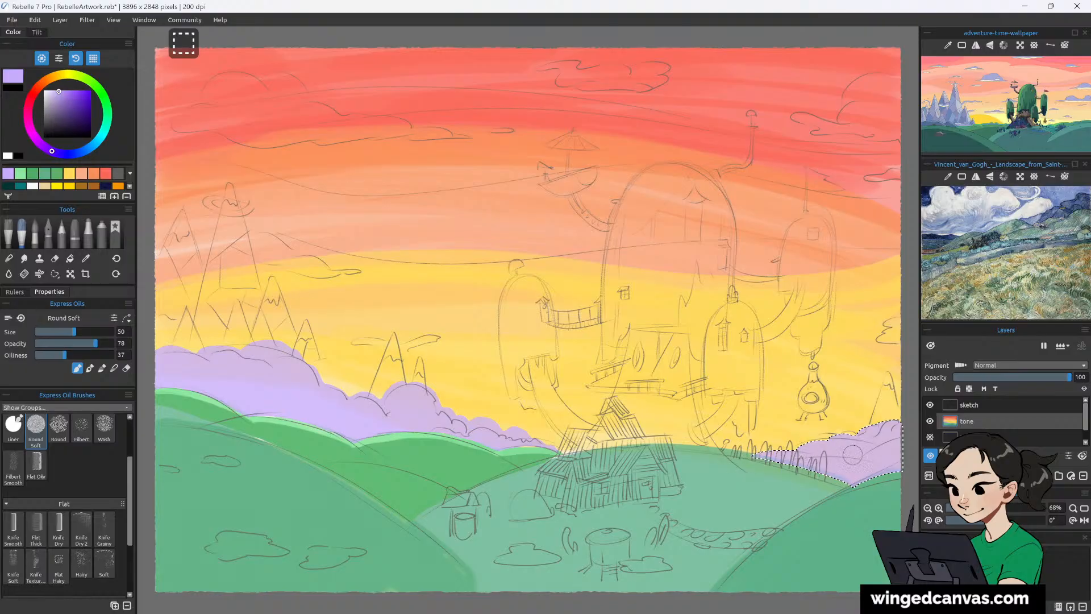
{"action": "mouse_move", "coordinate": [852, 454]}
{"action": "left_mouse_down"}
{"action": "mouse_move", "coordinate": [813, 455]}
{"action": "mouse_move", "coordinate": [853, 476]}
{"action": "left_mouse_up"}
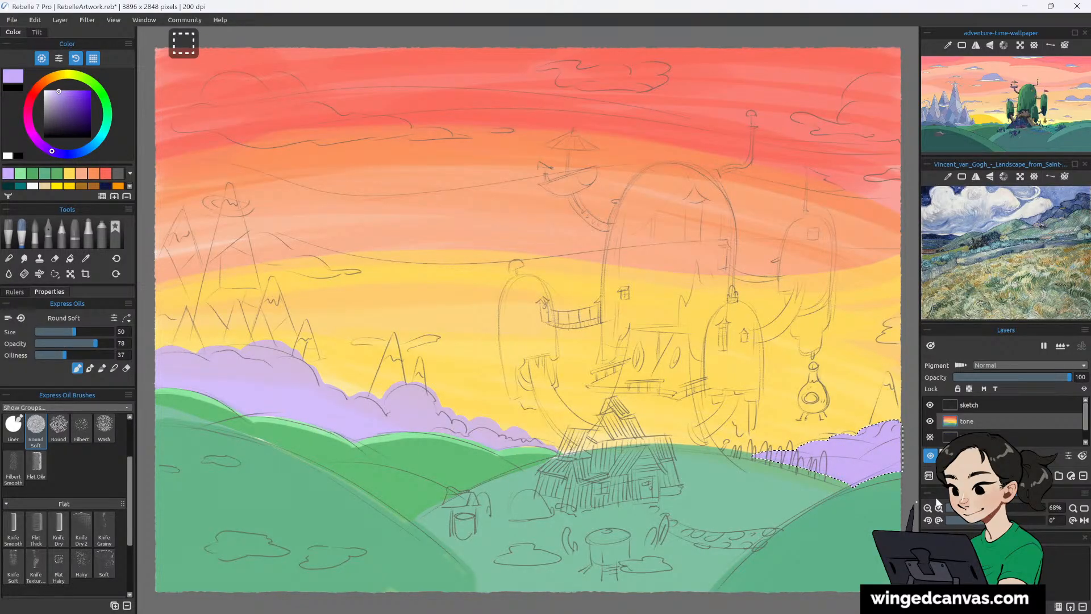
{"action": "key", "text": "ctrl+d"}
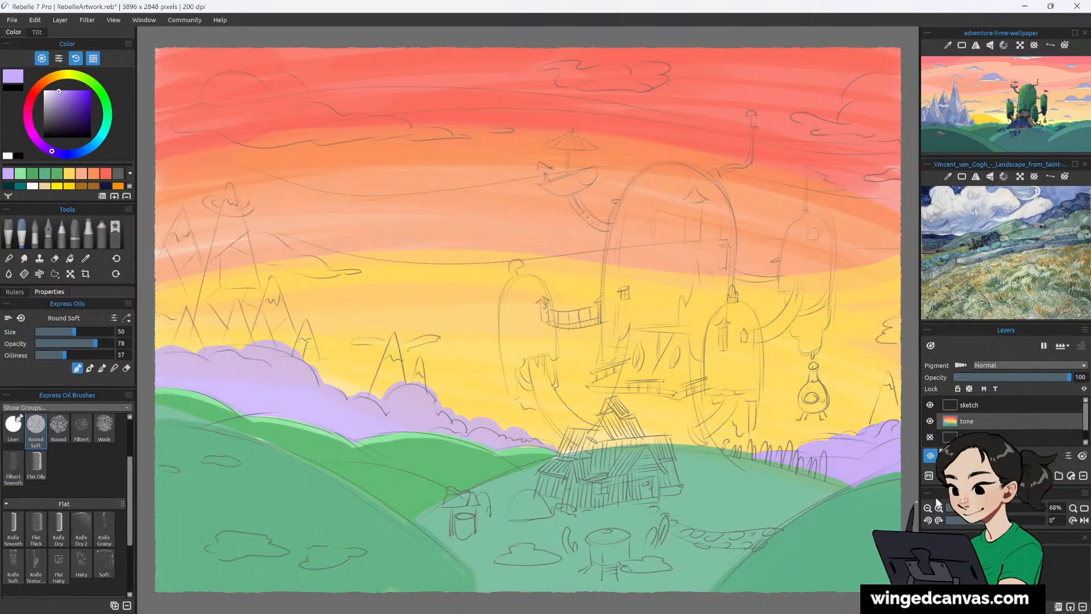
Lasso the two peaks behind the fence-side bushes, adding the middle pair and the smaller peaks beside the tall mountain.
{"action": "left_click", "coordinate": [54, 273]}
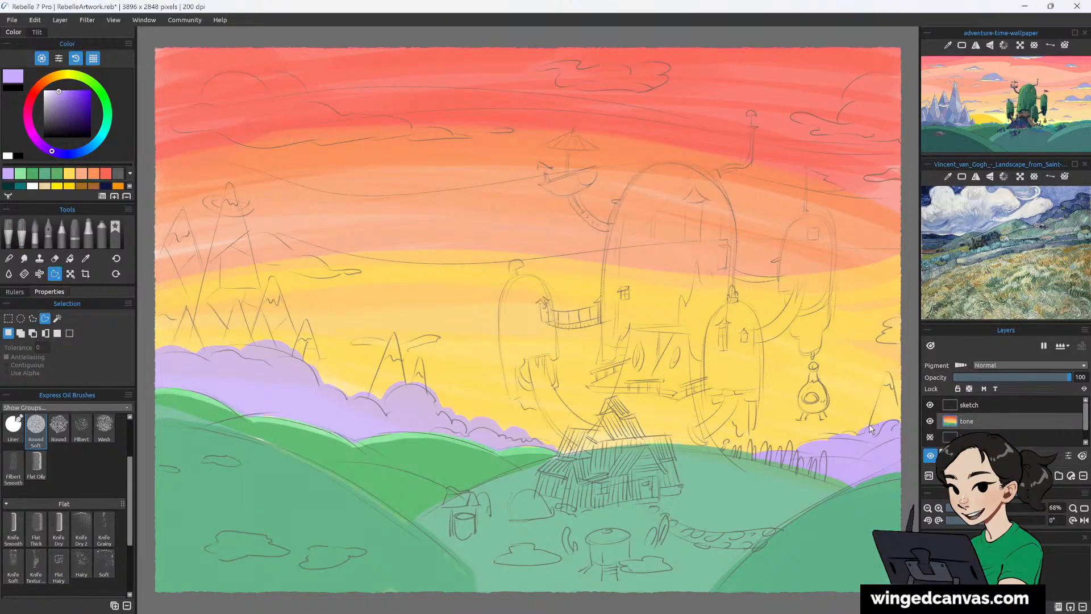
{"action": "mouse_move", "coordinate": [869, 429]}
{"action": "left_mouse_down"}
{"action": "mouse_move", "coordinate": [889, 375]}
{"action": "mouse_move", "coordinate": [900, 425]}
{"action": "mouse_move", "coordinate": [829, 434]}
{"action": "mouse_move", "coordinate": [845, 410]}
{"action": "mouse_move", "coordinate": [851, 435]}
{"action": "mouse_move", "coordinate": [832, 441]}
{"action": "mouse_move", "coordinate": [869, 421]}
{"action": "mouse_move", "coordinate": [883, 389]}
{"action": "mouse_move", "coordinate": [895, 392]}
{"action": "left_mouse_up"}
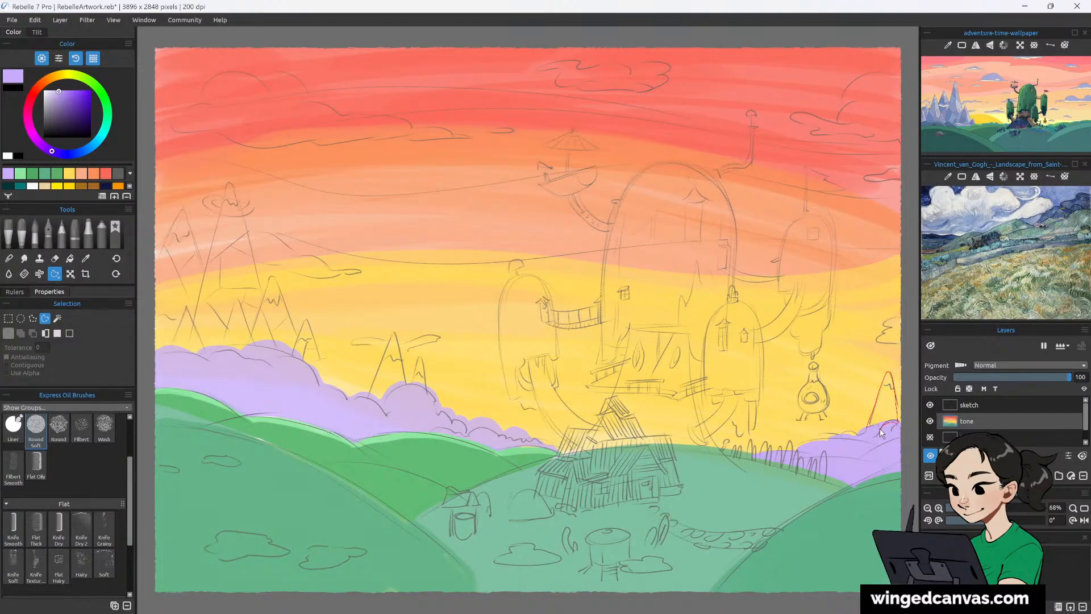
{"action": "left_click_drag", "start_coordinate": [867, 433], "coordinate": [873, 418]}
{"action": "key", "text": "shift"}
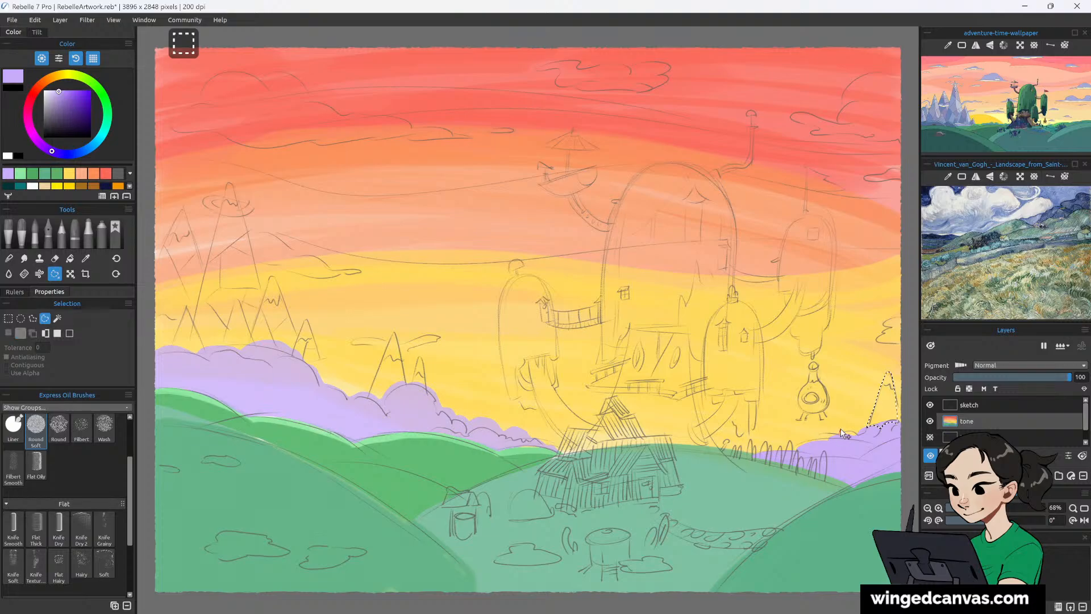
{"action": "mouse_move", "coordinate": [841, 433]}
{"action": "left_mouse_down"}
{"action": "mouse_move", "coordinate": [852, 403]}
{"action": "mouse_move", "coordinate": [861, 437]}
{"action": "mouse_move", "coordinate": [842, 434]}
{"action": "left_mouse_up"}
{"action": "mouse_move", "coordinate": [368, 397]}
{"action": "left_mouse_down"}
{"action": "mouse_move", "coordinate": [383, 354]}
{"action": "mouse_move", "coordinate": [400, 344]}
{"action": "mouse_move", "coordinate": [405, 382]}
{"action": "mouse_move", "coordinate": [385, 404]}
{"action": "mouse_move", "coordinate": [370, 397]}
{"action": "mouse_move", "coordinate": [430, 383]}
{"action": "mouse_move", "coordinate": [436, 398]}
{"action": "mouse_move", "coordinate": [411, 383]}
{"action": "left_mouse_up"}
{"action": "mouse_move", "coordinate": [294, 358]}
{"action": "left_mouse_down"}
{"action": "mouse_move", "coordinate": [309, 323]}
{"action": "mouse_move", "coordinate": [321, 381]}
{"action": "mouse_move", "coordinate": [302, 359]}
{"action": "mouse_move", "coordinate": [251, 344]}
{"action": "mouse_move", "coordinate": [274, 274]}
{"action": "mouse_move", "coordinate": [294, 354]}
{"action": "mouse_move", "coordinate": [250, 344]}
{"action": "left_mouse_up"}
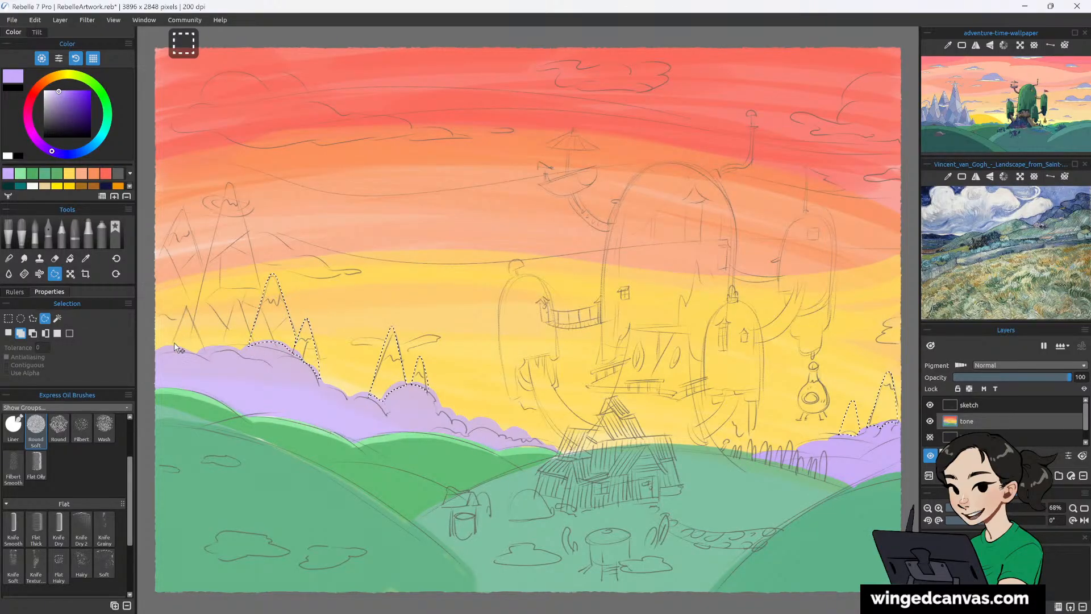
Add the small peak, the tallest mountain and the mountain at the canvas edge to the selection, down to the lavender bushes.
{"action": "mouse_move", "coordinate": [173, 342]}
{"action": "left_mouse_down"}
{"action": "mouse_move", "coordinate": [188, 305]}
{"action": "mouse_move", "coordinate": [197, 332]}
{"action": "left_mouse_up"}
{"action": "double_click", "coordinate": [194, 355]}
{"action": "left_click", "coordinate": [199, 333]}
{"action": "left_click", "coordinate": [211, 301]}
{"action": "left_click", "coordinate": [228, 329]}
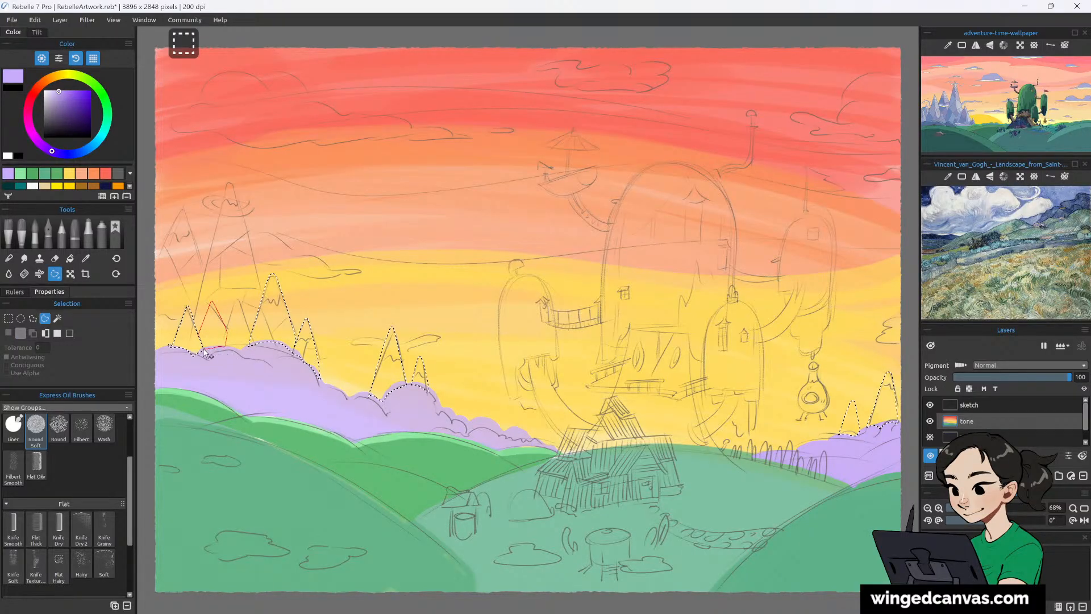
{"action": "double_click", "coordinate": [206, 351]}
{"action": "left_click", "coordinate": [194, 321]}
{"action": "left_click", "coordinate": [270, 341]}
{"action": "double_click", "coordinate": [244, 354]}
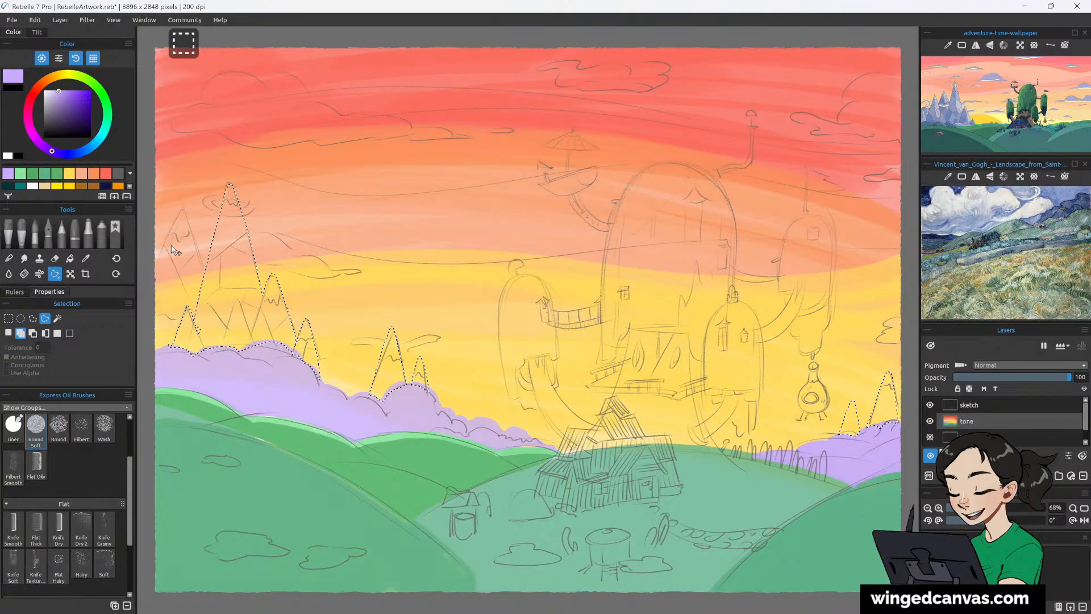
{"action": "left_click", "coordinate": [154, 261]}
{"action": "left_click", "coordinate": [179, 210]}
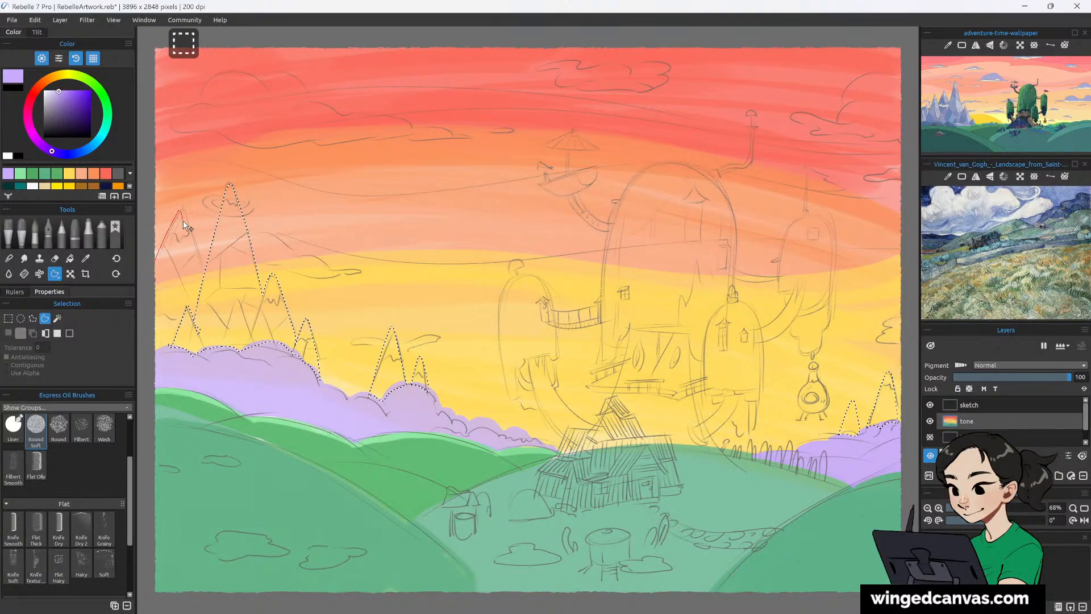
{"action": "left_click", "coordinate": [193, 326]}
{"action": "double_click", "coordinate": [154, 346]}
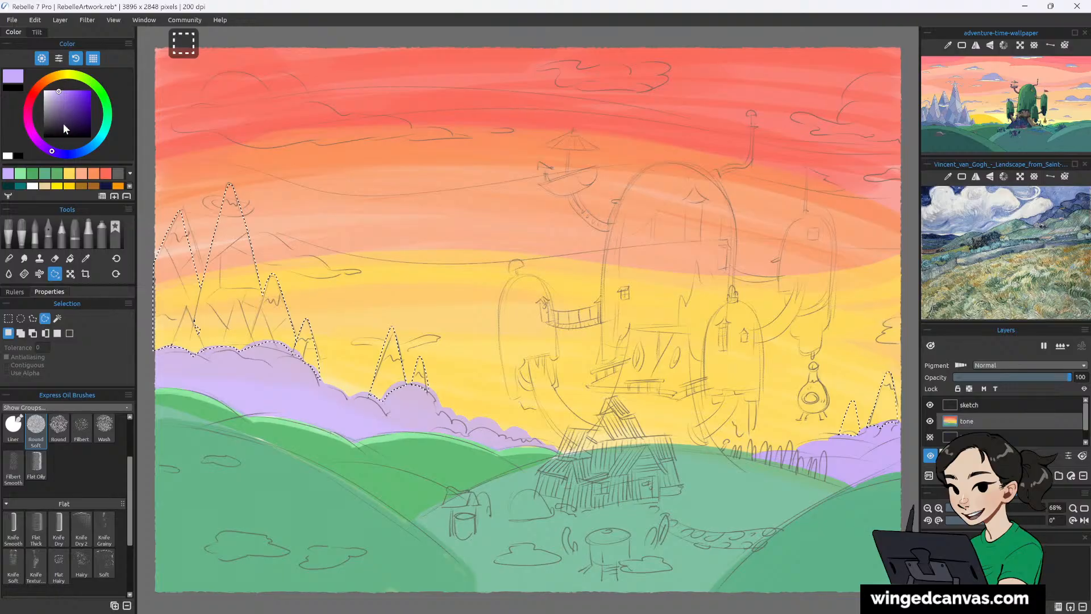
Pick a blue-violet, set the Round Soft brush to size 60, and fill the two selected peaks behind the fence-side bushes.
{"action": "left_click", "coordinate": [59, 152]}
{"action": "key", "text": "b"}
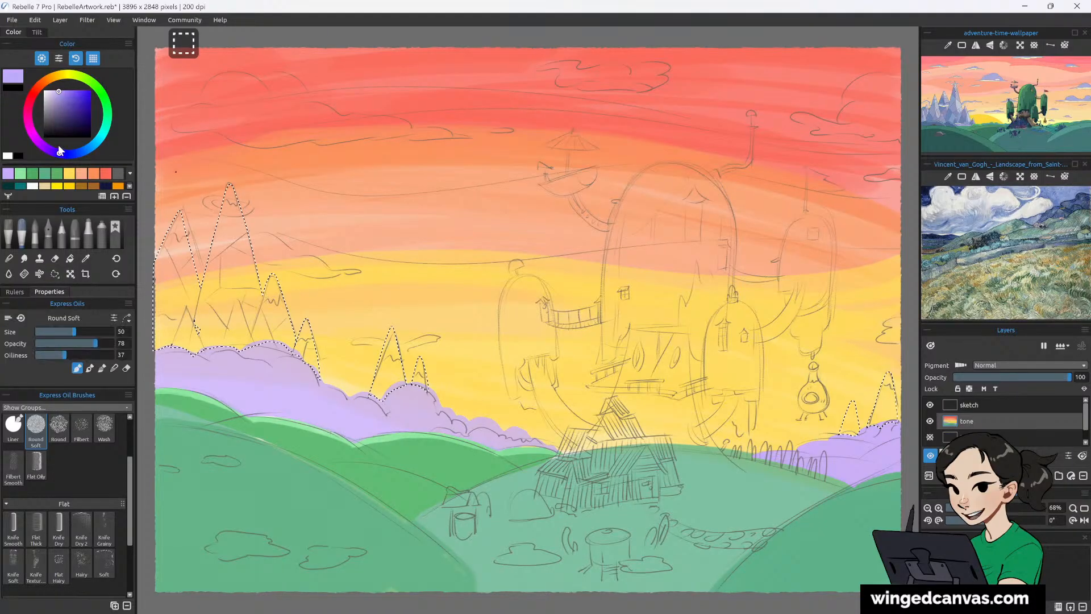
{"action": "left_click", "coordinate": [63, 92]}
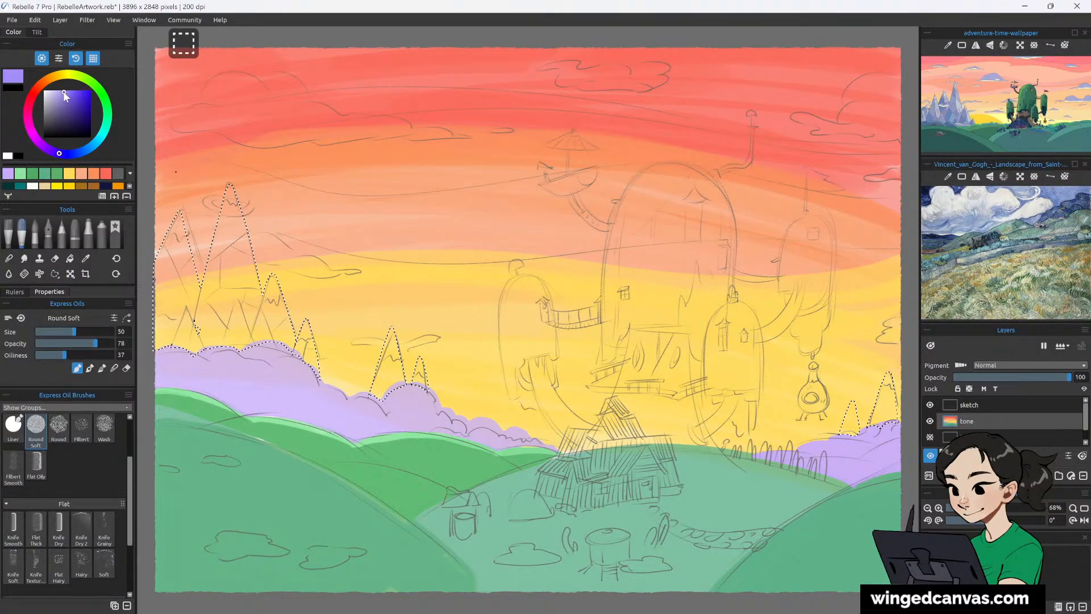
{"action": "left_click", "coordinate": [63, 153]}
{"action": "key", "text": "bracketright"}
{"action": "key", "text": "bracketright"}
{"action": "key", "text": "bracketright"}
{"action": "key", "text": "bracketleft"}
{"action": "key", "text": "bracketleft"}
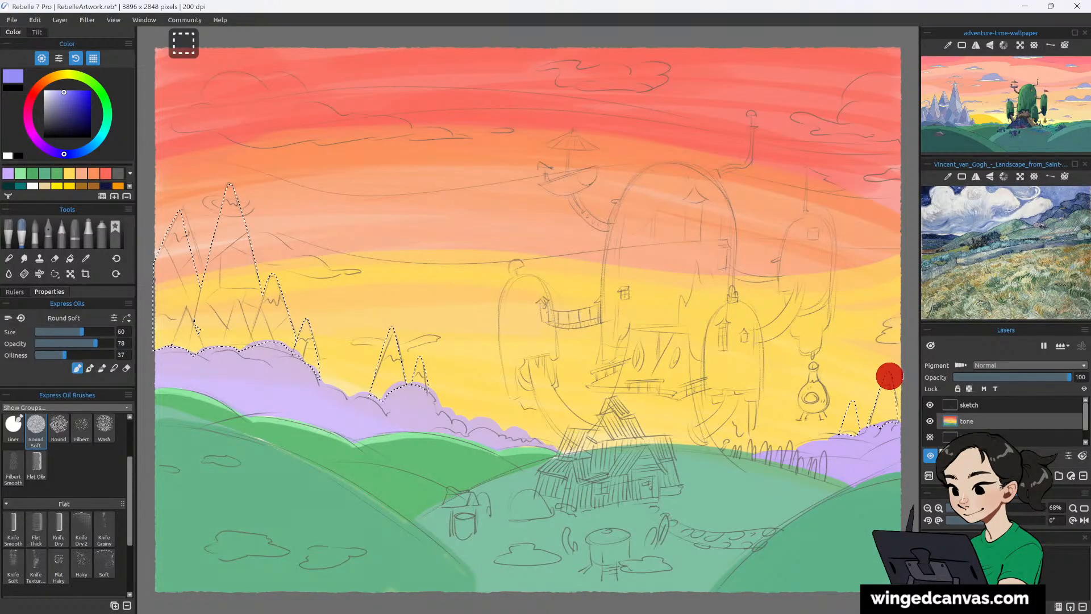
{"action": "mouse_move", "coordinate": [888, 377]}
{"action": "left_mouse_down"}
{"action": "mouse_move", "coordinate": [875, 430]}
{"action": "mouse_move", "coordinate": [895, 390]}
{"action": "mouse_move", "coordinate": [845, 441]}
{"action": "left_mouse_up"}
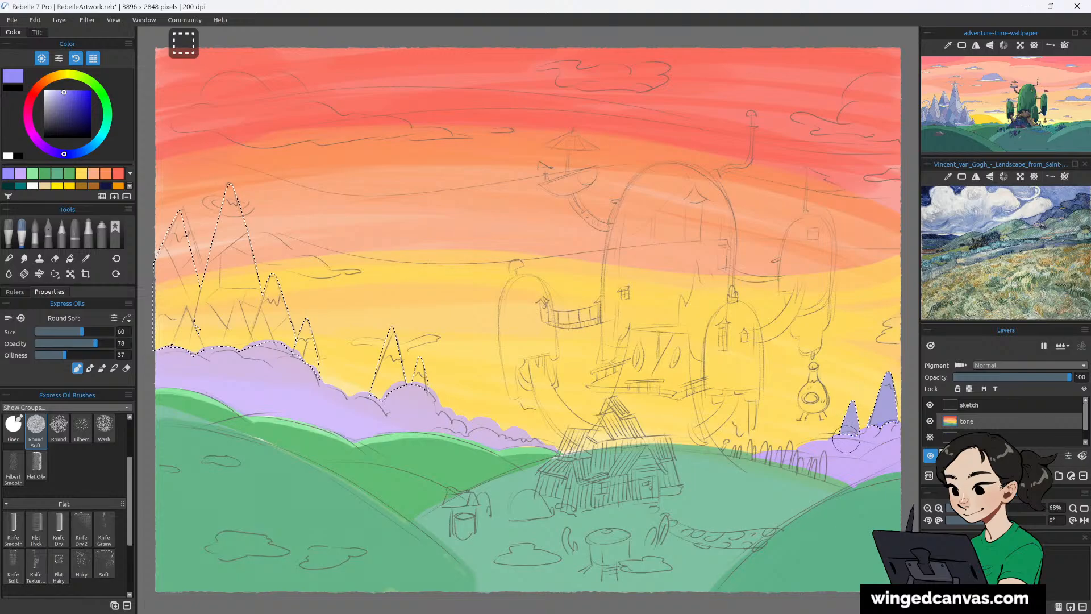
Fill the remaining selected peaks, from the middle pair to the canvas-edge mountain, with the blue-violet.
{"action": "mouse_move", "coordinate": [391, 333]}
{"action": "left_mouse_down"}
{"action": "mouse_move", "coordinate": [376, 396]}
{"action": "mouse_move", "coordinate": [424, 389]}
{"action": "left_mouse_up"}
{"action": "mouse_move", "coordinate": [305, 321]}
{"action": "left_mouse_down"}
{"action": "mouse_move", "coordinate": [315, 348]}
{"action": "mouse_move", "coordinate": [321, 386]}
{"action": "left_mouse_up"}
{"action": "mouse_move", "coordinate": [272, 278]}
{"action": "left_mouse_down"}
{"action": "mouse_move", "coordinate": [294, 363]}
{"action": "mouse_move", "coordinate": [269, 360]}
{"action": "left_mouse_up"}
{"action": "left_click_drag", "start_coordinate": [233, 210], "coordinate": [258, 358]}
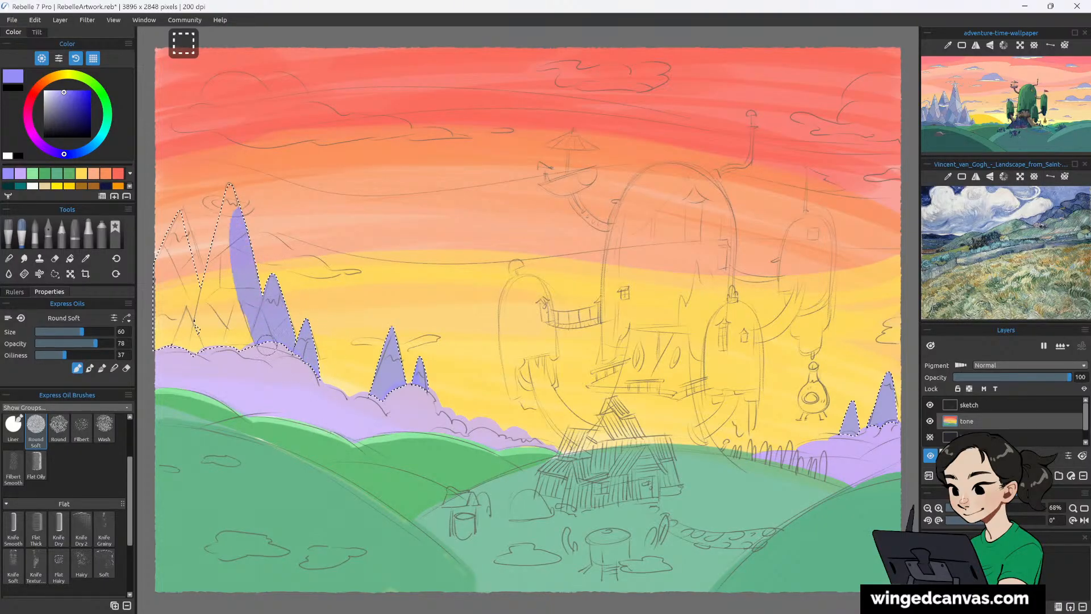
{"action": "left_click_drag", "start_coordinate": [228, 182], "coordinate": [242, 312]}
{"action": "mouse_move", "coordinate": [225, 221]}
{"action": "left_mouse_down"}
{"action": "mouse_move", "coordinate": [250, 354]}
{"action": "mouse_move", "coordinate": [216, 267]}
{"action": "mouse_move", "coordinate": [202, 260]}
{"action": "mouse_move", "coordinate": [198, 279]}
{"action": "mouse_move", "coordinate": [178, 219]}
{"action": "mouse_move", "coordinate": [187, 320]}
{"action": "mouse_move", "coordinate": [177, 350]}
{"action": "left_mouse_up"}
{"action": "left_click_drag", "start_coordinate": [159, 271], "coordinate": [156, 342]}
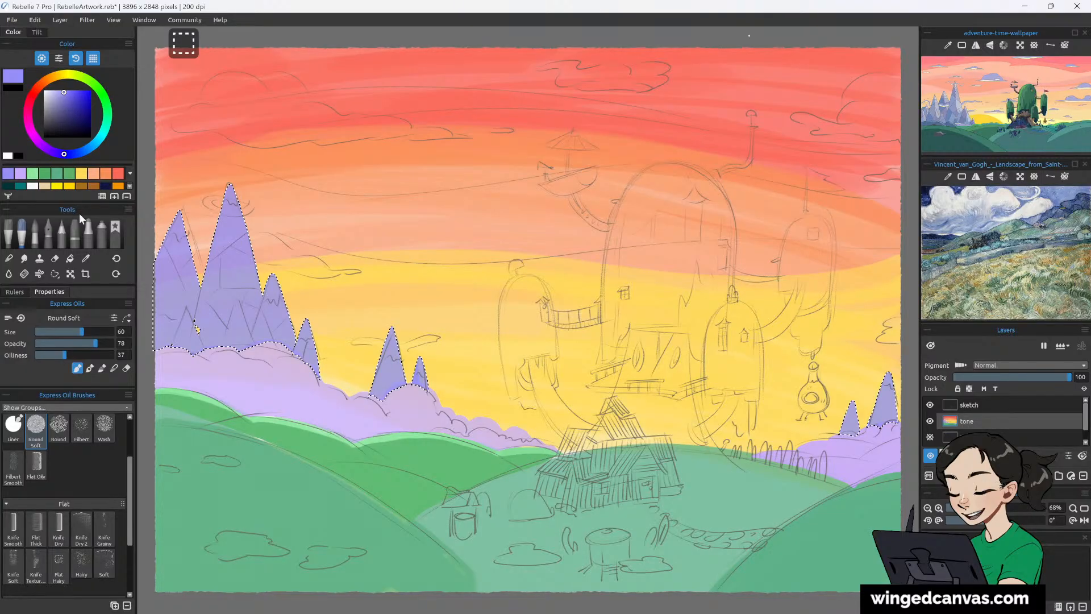
Clear the selection, reduce the brush to size 20, and touch up the unpainted gaps around the bases of the mountains.
{"action": "left_click", "coordinate": [748, 35]}
{"action": "left_click_drag", "start_coordinate": [197, 329], "coordinate": [195, 318]}
{"action": "key", "text": "ctrl+z"}
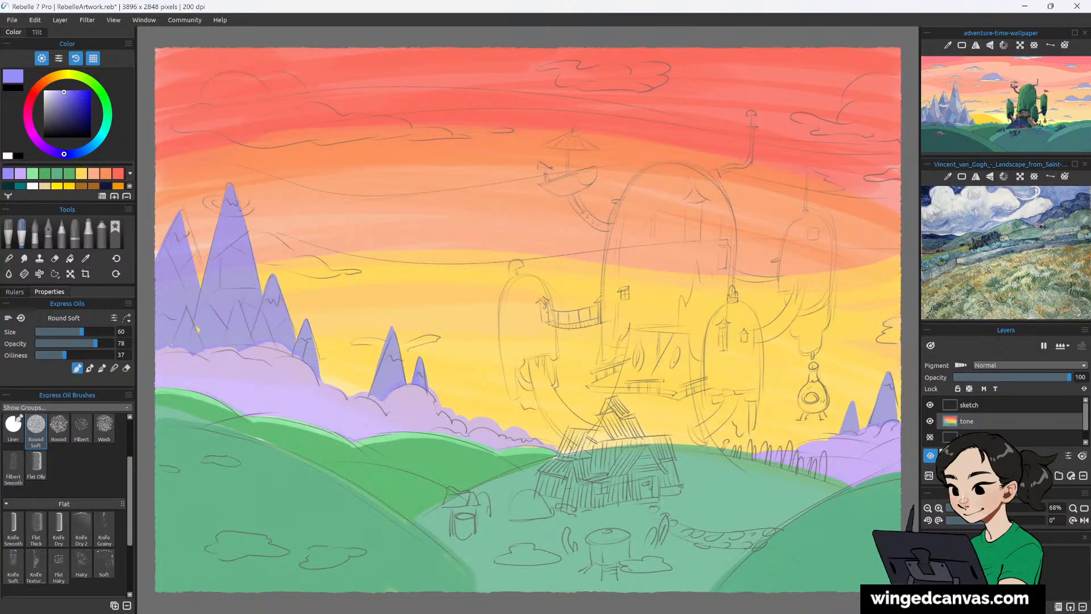
{"action": "key", "text": "bracketleft"}
{"action": "key", "text": "bracketleft"}
{"action": "key", "text": "bracketleft"}
{"action": "key", "text": "bracketleft"}
{"action": "key", "text": "bracketleft"}
{"action": "key", "text": "bracketleft"}
{"action": "key", "text": "bracketleft"}
{"action": "key", "text": "bracketleft"}
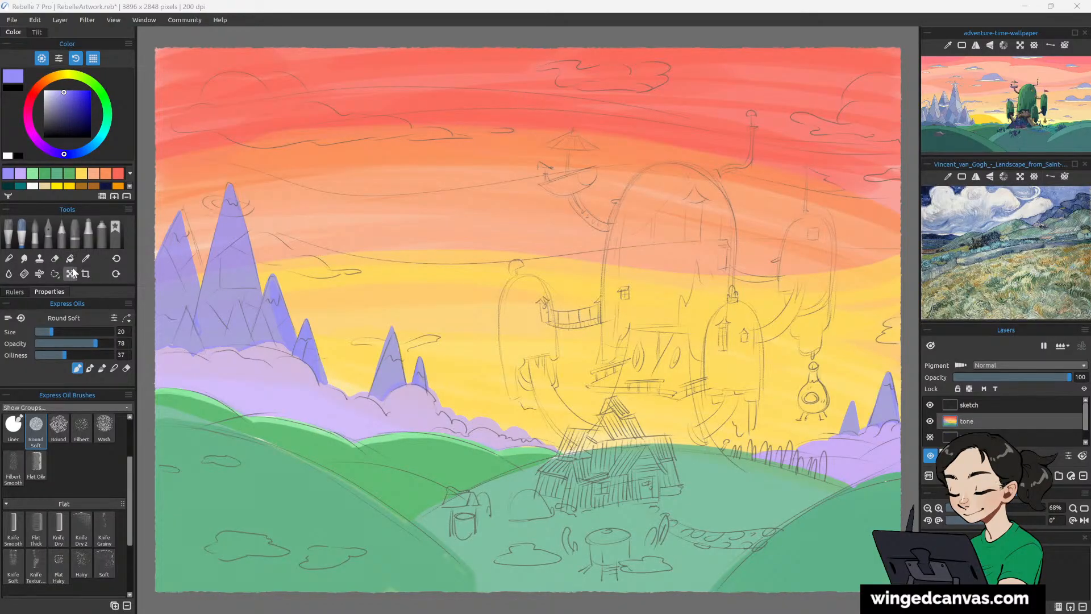
Lasso the small rounded tree canopy at the end of the rope bridge, following its ragged lower edge.
{"action": "left_click", "coordinate": [57, 275]}
{"action": "left_click", "coordinate": [57, 275]}
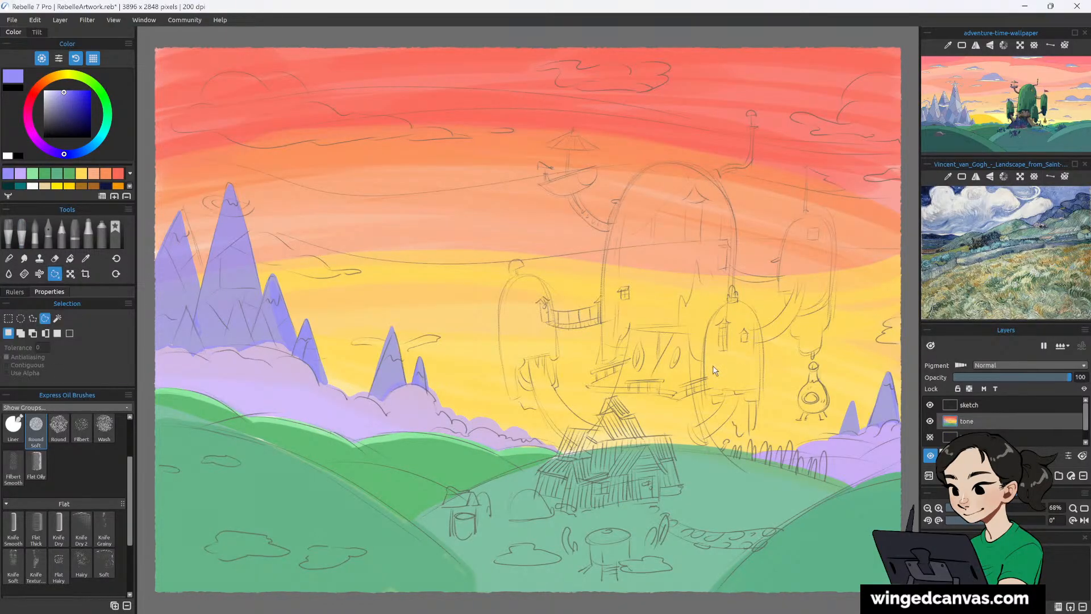
{"action": "mouse_move", "coordinate": [509, 401]}
{"action": "left_mouse_down"}
{"action": "mouse_move", "coordinate": [505, 292]}
{"action": "mouse_move", "coordinate": [522, 275]}
{"action": "mouse_move", "coordinate": [550, 297]}
{"action": "mouse_move", "coordinate": [558, 359]}
{"action": "mouse_move", "coordinate": [524, 361]}
{"action": "mouse_move", "coordinate": [510, 405]}
{"action": "left_mouse_up"}
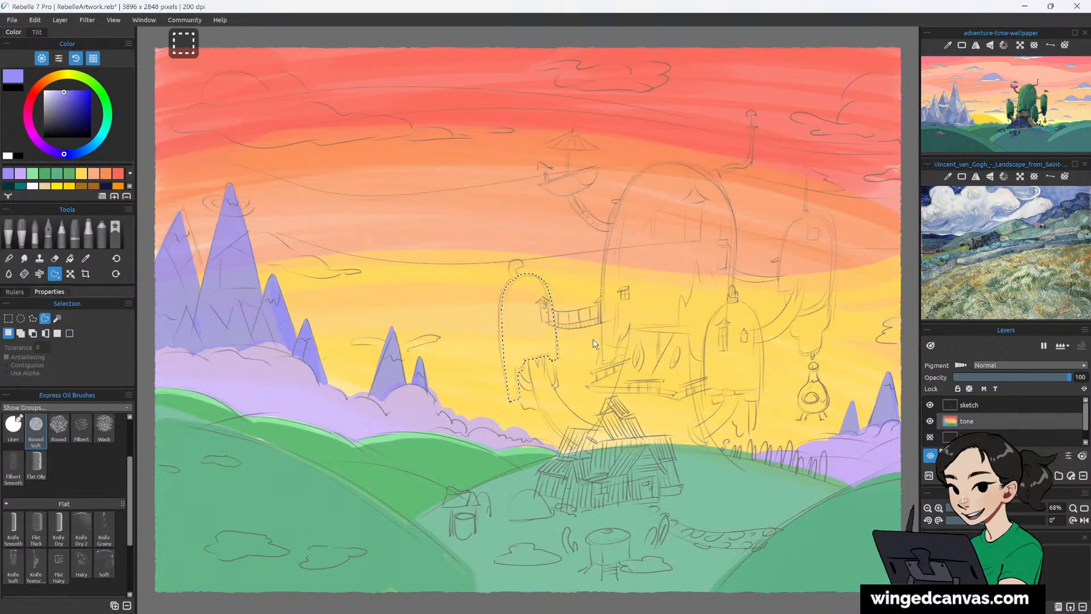
Add the large central dome, the lower canopy beside it and the hanging canopy above the lantern to the selection.
{"action": "mouse_move", "coordinate": [596, 369]}
{"action": "left_mouse_down"}
{"action": "mouse_move", "coordinate": [610, 216]}
{"action": "mouse_move", "coordinate": [656, 162]}
{"action": "mouse_move", "coordinate": [708, 161]}
{"action": "left_mouse_up"}
{"action": "key", "text": "ctrl+z"}
{"action": "left_click_drag", "start_coordinate": [596, 368], "coordinate": [608, 246]}
{"action": "left_click_drag", "start_coordinate": [642, 172], "coordinate": [699, 168]}
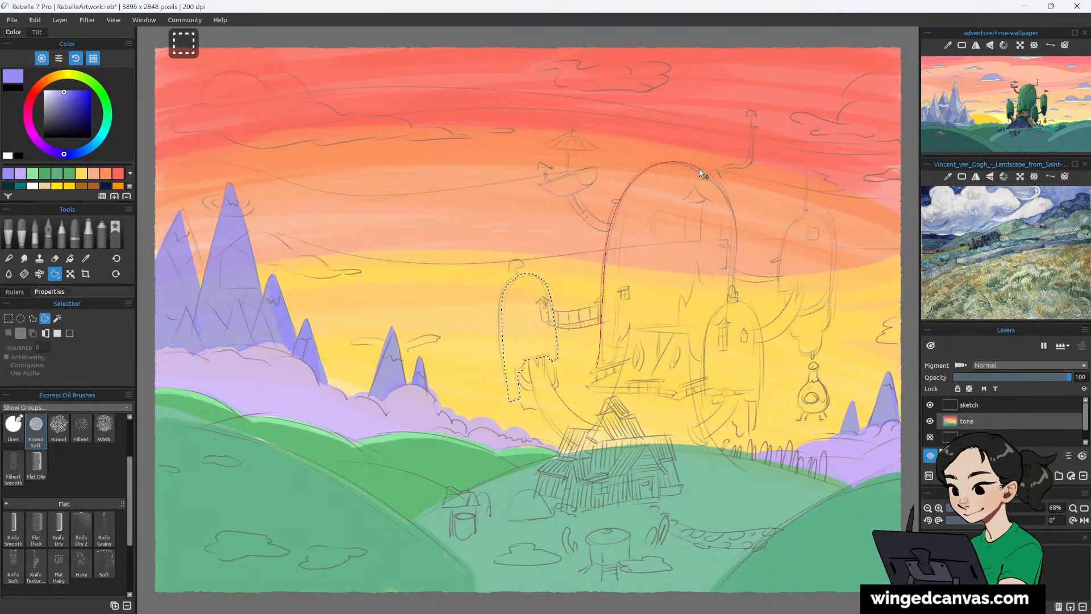
{"action": "left_click_drag", "start_coordinate": [732, 218], "coordinate": [733, 284]}
{"action": "left_click_drag", "start_coordinate": [733, 303], "coordinate": [761, 323]}
{"action": "mouse_move", "coordinate": [763, 375]}
{"action": "left_mouse_down"}
{"action": "mouse_move", "coordinate": [751, 406]}
{"action": "mouse_move", "coordinate": [732, 391]}
{"action": "mouse_move", "coordinate": [707, 399]}
{"action": "mouse_move", "coordinate": [687, 335]}
{"action": "mouse_move", "coordinate": [628, 330]}
{"action": "mouse_move", "coordinate": [598, 369]}
{"action": "mouse_move", "coordinate": [602, 359]}
{"action": "mouse_move", "coordinate": [556, 351]}
{"action": "mouse_move", "coordinate": [615, 338]}
{"action": "left_mouse_up"}
{"action": "mouse_move", "coordinate": [778, 270]}
{"action": "left_mouse_down"}
{"action": "mouse_move", "coordinate": [778, 313]}
{"action": "mouse_move", "coordinate": [791, 289]}
{"action": "mouse_move", "coordinate": [814, 289]}
{"action": "mouse_move", "coordinate": [830, 323]}
{"action": "mouse_move", "coordinate": [835, 227]}
{"action": "mouse_move", "coordinate": [798, 217]}
{"action": "left_mouse_up"}
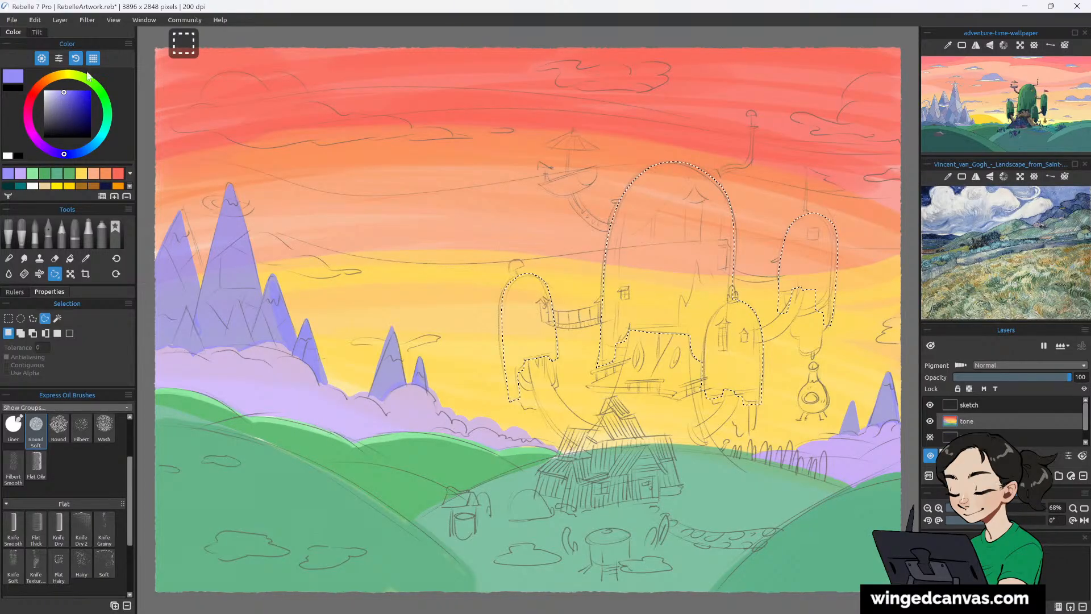
Fill all the selected tree canopies with a muted mid-green using the Round Soft brush at size 35.
{"action": "left_click", "coordinate": [103, 97]}
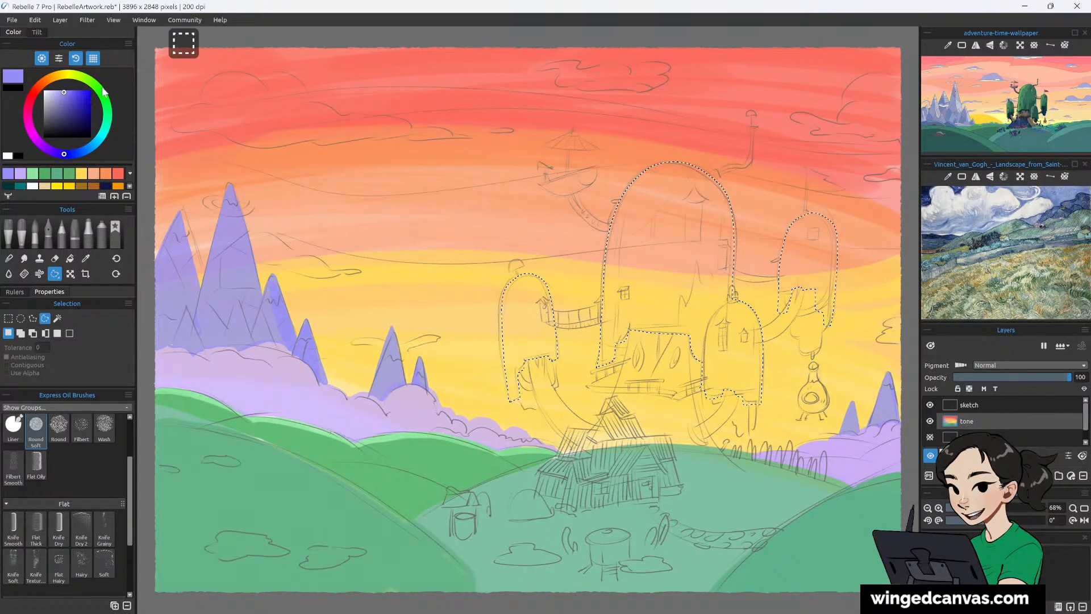
{"action": "key", "text": "b"}
{"action": "left_click", "coordinate": [78, 106]}
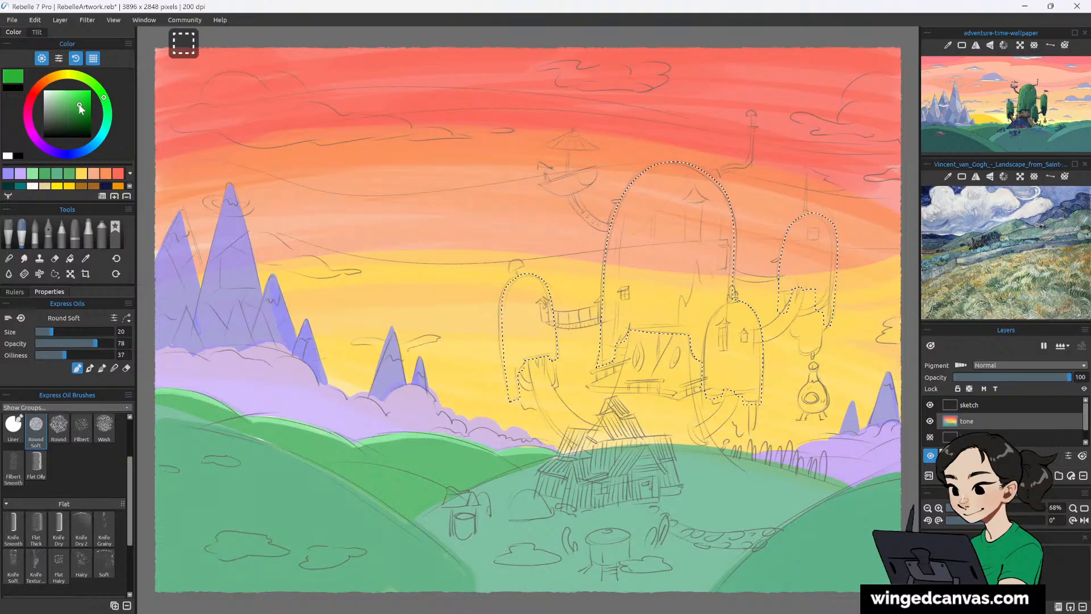
{"action": "left_click_drag", "start_coordinate": [79, 111], "coordinate": [68, 111]}
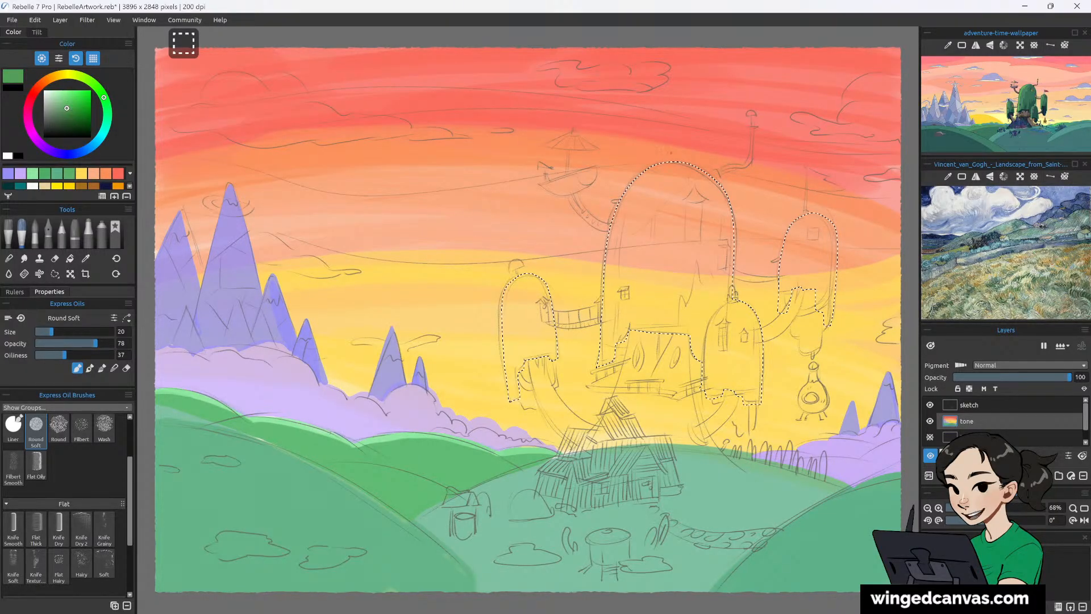
{"action": "key", "text": "bracketright"}
{"action": "key", "text": "bracketright"}
{"action": "key", "text": "bracketright"}
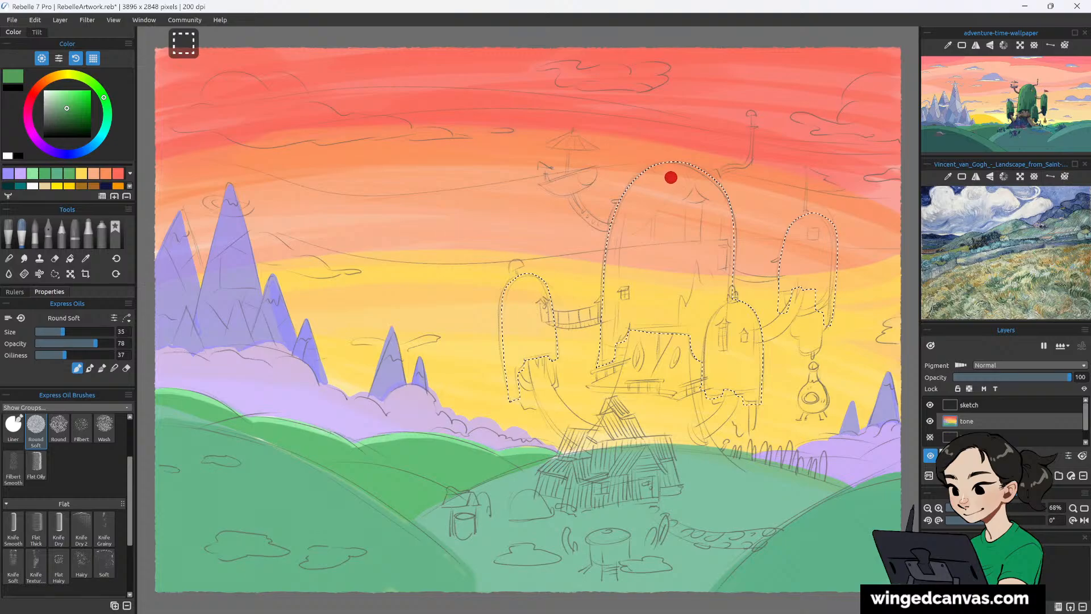
{"action": "mouse_move", "coordinate": [657, 196]}
{"action": "left_mouse_down"}
{"action": "mouse_move", "coordinate": [648, 222]}
{"action": "mouse_move", "coordinate": [652, 170]}
{"action": "mouse_move", "coordinate": [623, 249]}
{"action": "mouse_move", "coordinate": [625, 194]}
{"action": "mouse_move", "coordinate": [619, 306]}
{"action": "mouse_move", "coordinate": [642, 194]}
{"action": "mouse_move", "coordinate": [652, 281]}
{"action": "mouse_move", "coordinate": [666, 154]}
{"action": "mouse_move", "coordinate": [666, 251]}
{"action": "mouse_move", "coordinate": [673, 156]}
{"action": "mouse_move", "coordinate": [685, 264]}
{"action": "mouse_move", "coordinate": [688, 155]}
{"action": "mouse_move", "coordinate": [691, 279]}
{"action": "mouse_move", "coordinate": [698, 175]}
{"action": "mouse_move", "coordinate": [702, 302]}
{"action": "mouse_move", "coordinate": [709, 182]}
{"action": "mouse_move", "coordinate": [718, 288]}
{"action": "mouse_move", "coordinate": [720, 186]}
{"action": "mouse_move", "coordinate": [725, 298]}
{"action": "mouse_move", "coordinate": [729, 243]}
{"action": "mouse_move", "coordinate": [718, 349]}
{"action": "left_mouse_up"}
{"action": "mouse_move", "coordinate": [717, 298]}
{"action": "left_mouse_down"}
{"action": "mouse_move", "coordinate": [711, 391]}
{"action": "mouse_move", "coordinate": [703, 370]}
{"action": "mouse_move", "coordinate": [719, 310]}
{"action": "mouse_move", "coordinate": [726, 378]}
{"action": "mouse_move", "coordinate": [734, 367]}
{"action": "mouse_move", "coordinate": [740, 307]}
{"action": "mouse_move", "coordinate": [754, 386]}
{"action": "left_mouse_up"}
{"action": "mouse_move", "coordinate": [721, 287]}
{"action": "left_mouse_down"}
{"action": "mouse_move", "coordinate": [700, 364]}
{"action": "mouse_move", "coordinate": [677, 262]}
{"action": "mouse_move", "coordinate": [659, 279]}
{"action": "mouse_move", "coordinate": [646, 267]}
{"action": "mouse_move", "coordinate": [624, 280]}
{"action": "mouse_move", "coordinate": [621, 264]}
{"action": "mouse_move", "coordinate": [611, 378]}
{"action": "left_mouse_up"}
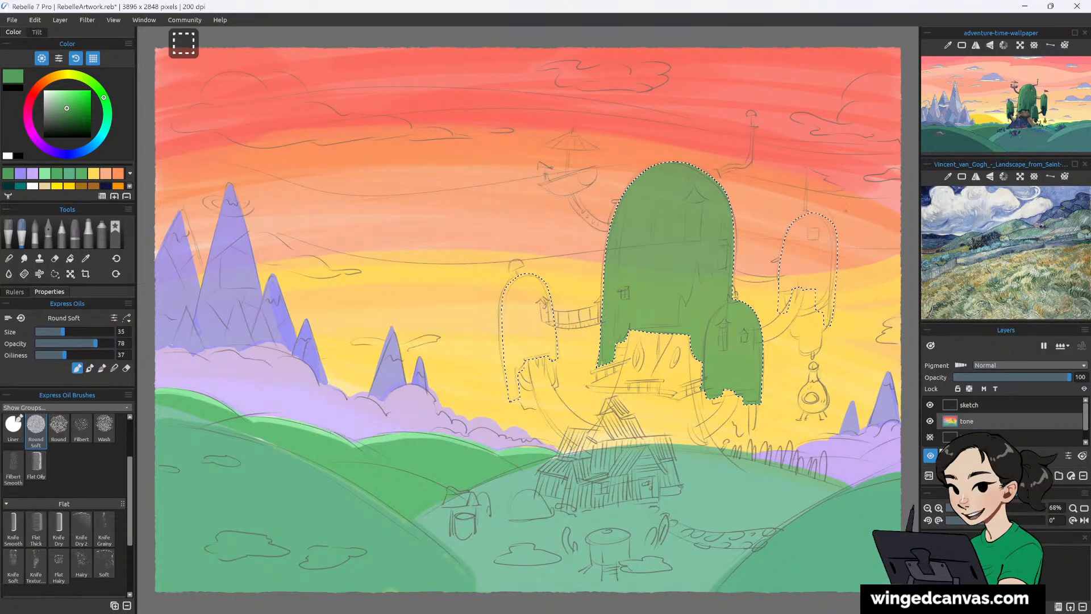
{"action": "mouse_move", "coordinate": [784, 310]}
{"action": "left_mouse_down"}
{"action": "mouse_move", "coordinate": [786, 230]}
{"action": "mouse_move", "coordinate": [795, 278]}
{"action": "mouse_move", "coordinate": [809, 263]}
{"action": "mouse_move", "coordinate": [820, 307]}
{"action": "mouse_move", "coordinate": [833, 227]}
{"action": "mouse_move", "coordinate": [828, 324]}
{"action": "left_mouse_up"}
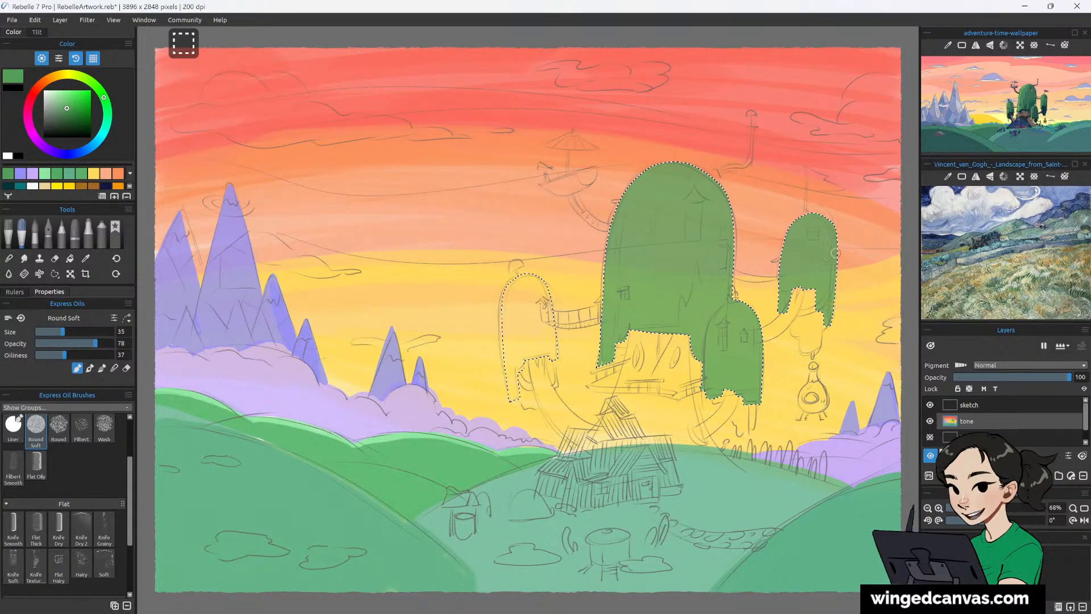
{"action": "mouse_move", "coordinate": [503, 292]}
{"action": "left_mouse_down"}
{"action": "mouse_move", "coordinate": [504, 372]}
{"action": "mouse_move", "coordinate": [501, 282]}
{"action": "mouse_move", "coordinate": [514, 392]}
{"action": "mouse_move", "coordinate": [526, 317]}
{"action": "mouse_move", "coordinate": [515, 276]}
{"action": "mouse_move", "coordinate": [531, 363]}
{"action": "mouse_move", "coordinate": [537, 311]}
{"action": "mouse_move", "coordinate": [526, 282]}
{"action": "mouse_move", "coordinate": [553, 368]}
{"action": "left_mouse_up"}
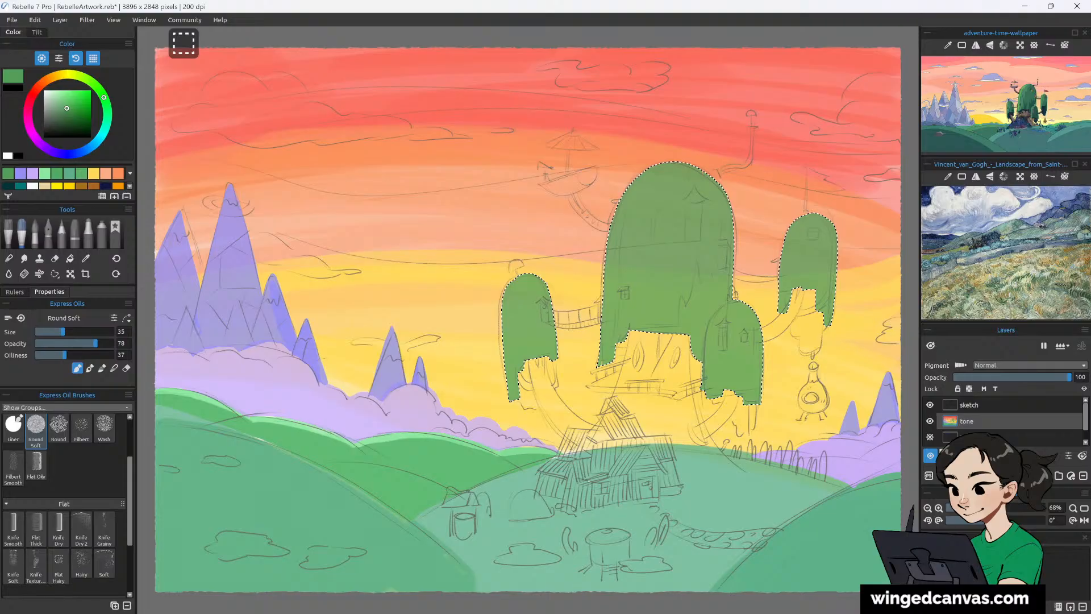
Enlarge the brush to size 50 and lay a second, more opaque green coat over all the selected canopies.
{"action": "key", "text": "bracketright"}
{"action": "key", "text": "bracketright"}
{"action": "key", "text": "bracketright"}
{"action": "mouse_move", "coordinate": [663, 181]}
{"action": "left_mouse_down"}
{"action": "mouse_move", "coordinate": [651, 315]}
{"action": "mouse_move", "coordinate": [662, 178]}
{"action": "mouse_move", "coordinate": [641, 327]}
{"action": "mouse_move", "coordinate": [641, 181]}
{"action": "mouse_move", "coordinate": [608, 338]}
{"action": "mouse_move", "coordinate": [614, 186]}
{"action": "mouse_move", "coordinate": [652, 249]}
{"action": "mouse_move", "coordinate": [667, 154]}
{"action": "mouse_move", "coordinate": [668, 284]}
{"action": "mouse_move", "coordinate": [678, 281]}
{"action": "mouse_move", "coordinate": [696, 152]}
{"action": "mouse_move", "coordinate": [694, 339]}
{"action": "mouse_move", "coordinate": [714, 194]}
{"action": "mouse_move", "coordinate": [712, 410]}
{"action": "mouse_move", "coordinate": [724, 190]}
{"action": "mouse_move", "coordinate": [731, 304]}
{"action": "mouse_move", "coordinate": [752, 297]}
{"action": "mouse_move", "coordinate": [771, 420]}
{"action": "left_mouse_up"}
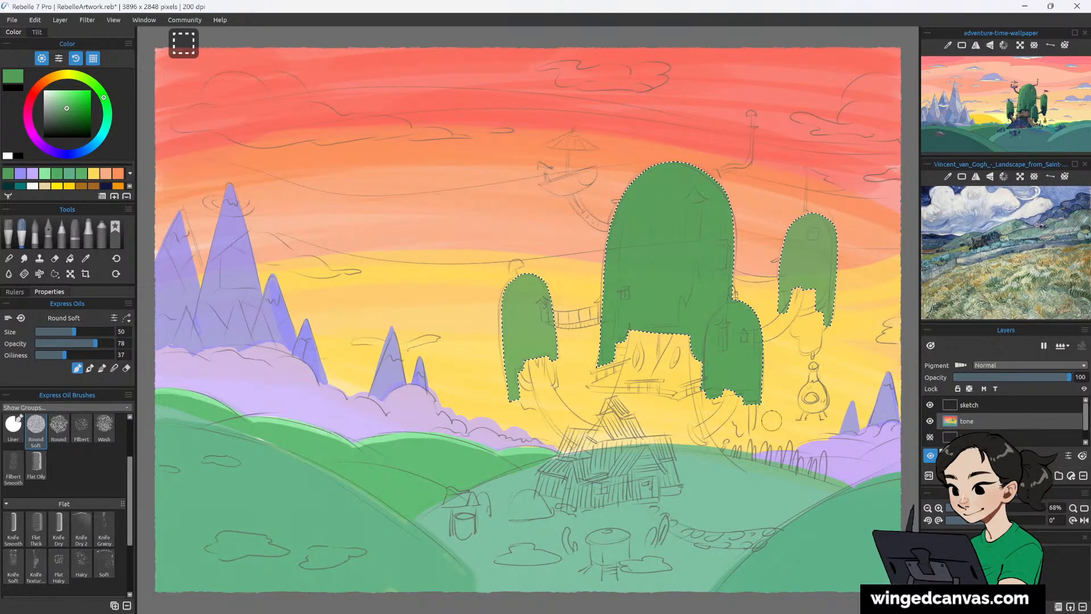
{"action": "mouse_move", "coordinate": [798, 306]}
{"action": "left_mouse_down"}
{"action": "mouse_move", "coordinate": [816, 216]}
{"action": "mouse_move", "coordinate": [834, 351]}
{"action": "left_mouse_up"}
{"action": "mouse_move", "coordinate": [495, 318]}
{"action": "left_mouse_down"}
{"action": "mouse_move", "coordinate": [509, 378]}
{"action": "mouse_move", "coordinate": [528, 388]}
{"action": "mouse_move", "coordinate": [543, 284]}
{"action": "mouse_move", "coordinate": [570, 368]}
{"action": "left_mouse_up"}
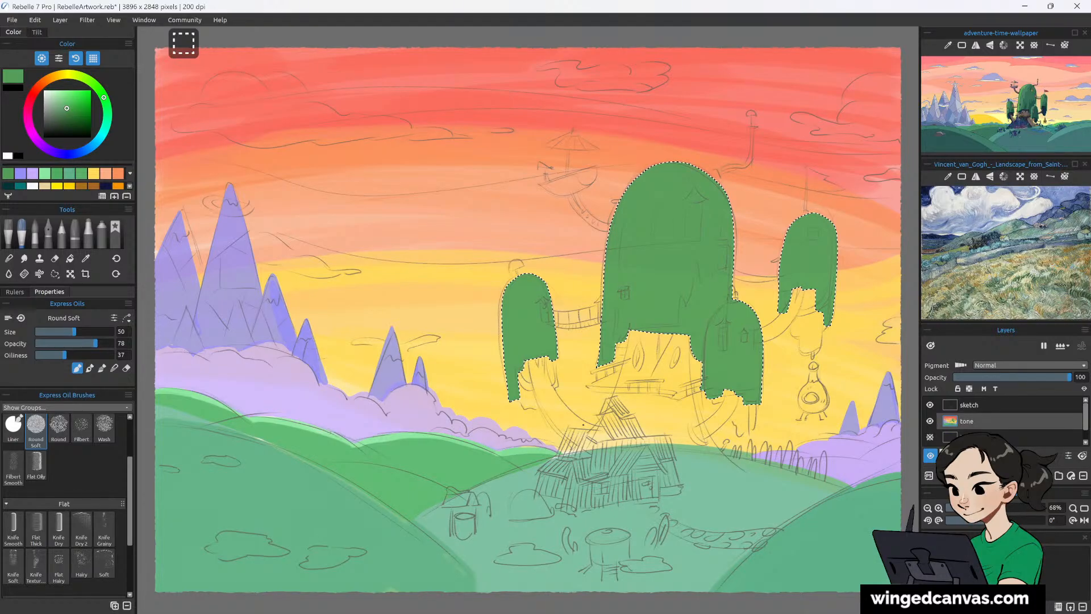
Put the selected canopies on a new layer named "trees" and clear the selection.
{"action": "left_click", "coordinate": [55, 274]}
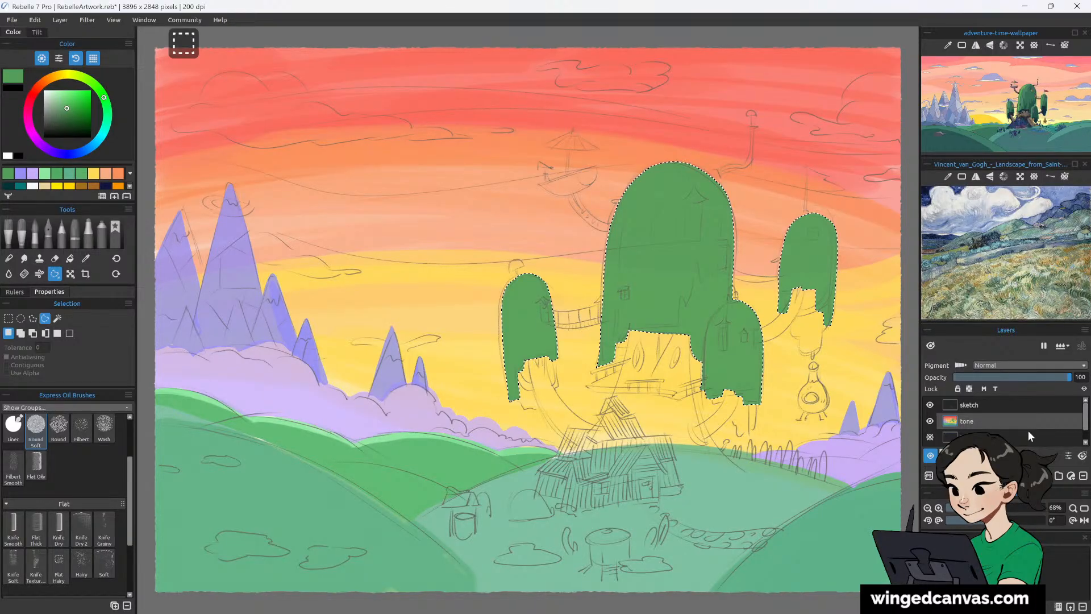
{"action": "key", "text": "ctrl+shift+n"}
{"action": "double_click", "coordinate": [976, 421]}
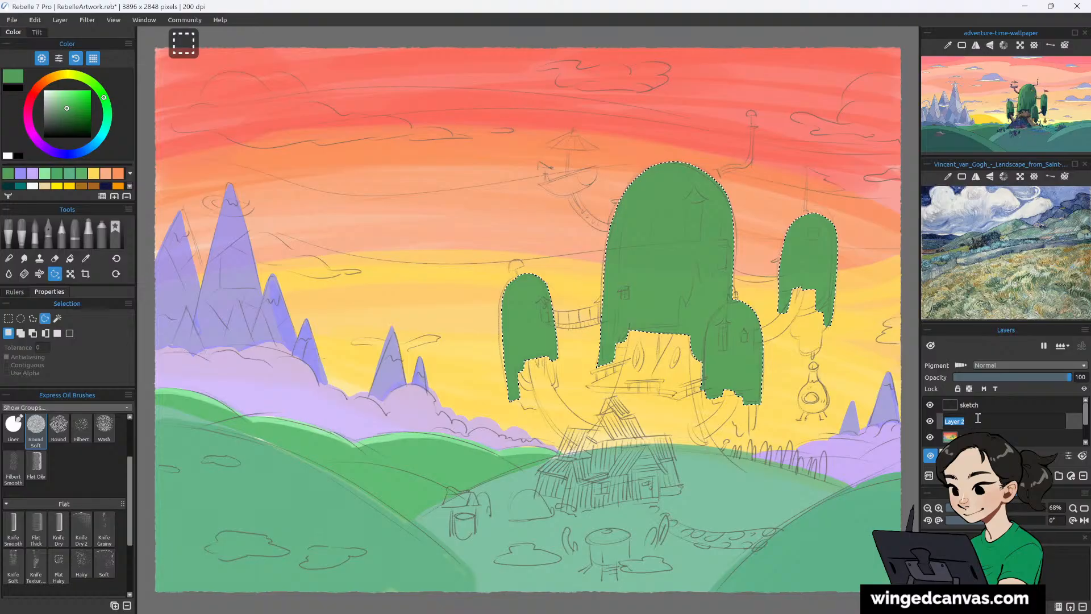
{"action": "type", "text": "trees"}
{"action": "key", "text": "Return"}
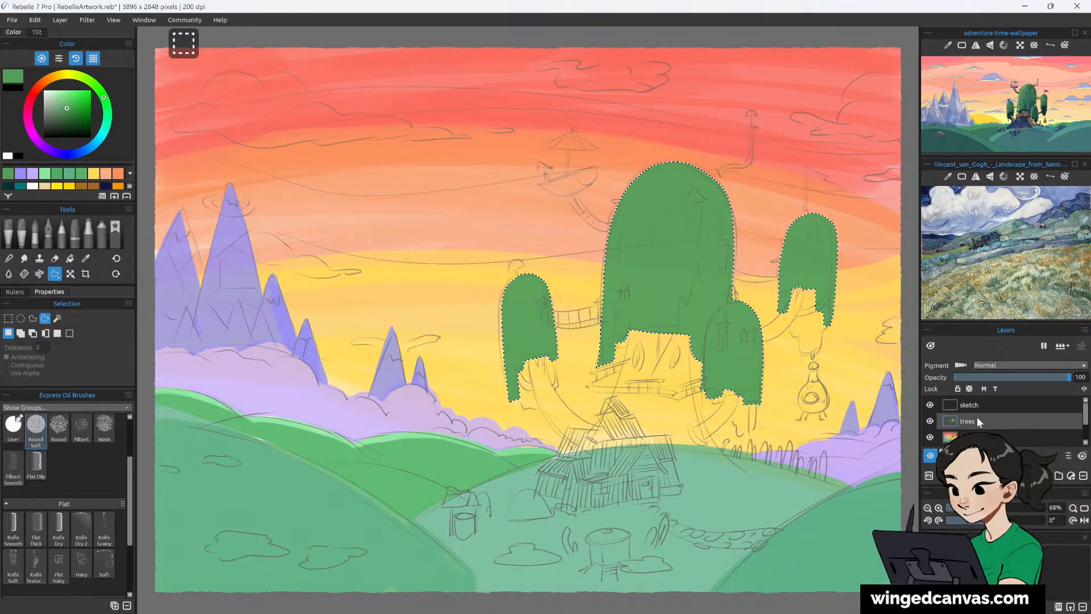
{"action": "key", "text": "ctrl+d"}
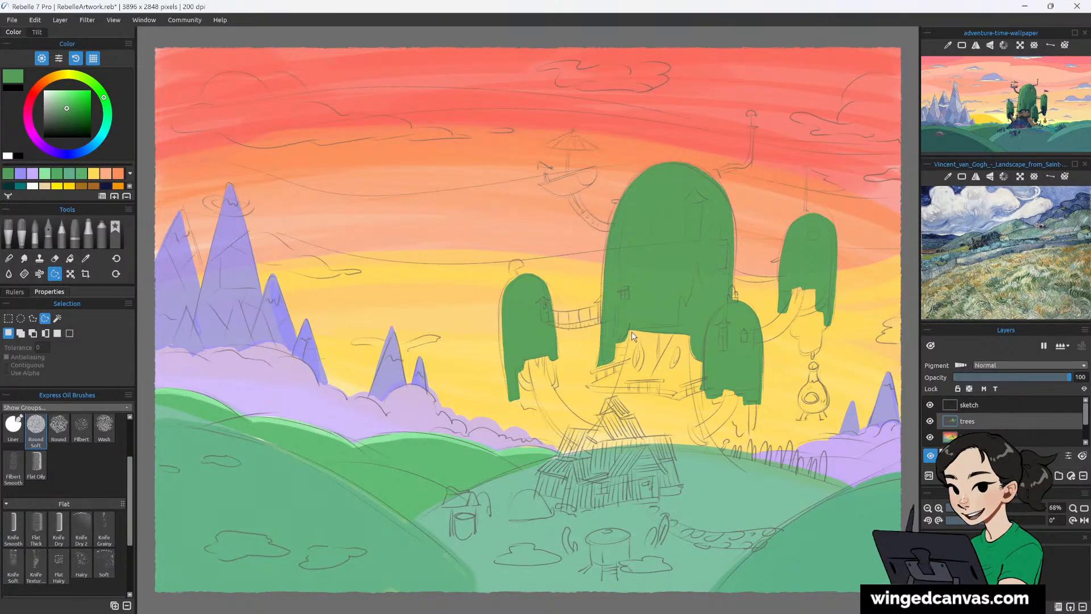
{"action": "mouse_move", "coordinate": [632, 335]}
{"action": "left_mouse_down"}
{"action": "mouse_move", "coordinate": [600, 427]}
{"action": "mouse_move", "coordinate": [564, 405]}
{"action": "mouse_move", "coordinate": [545, 358]}
{"action": "left_mouse_up"}
{"action": "left_click_drag", "start_coordinate": [544, 358], "coordinate": [545, 359]}
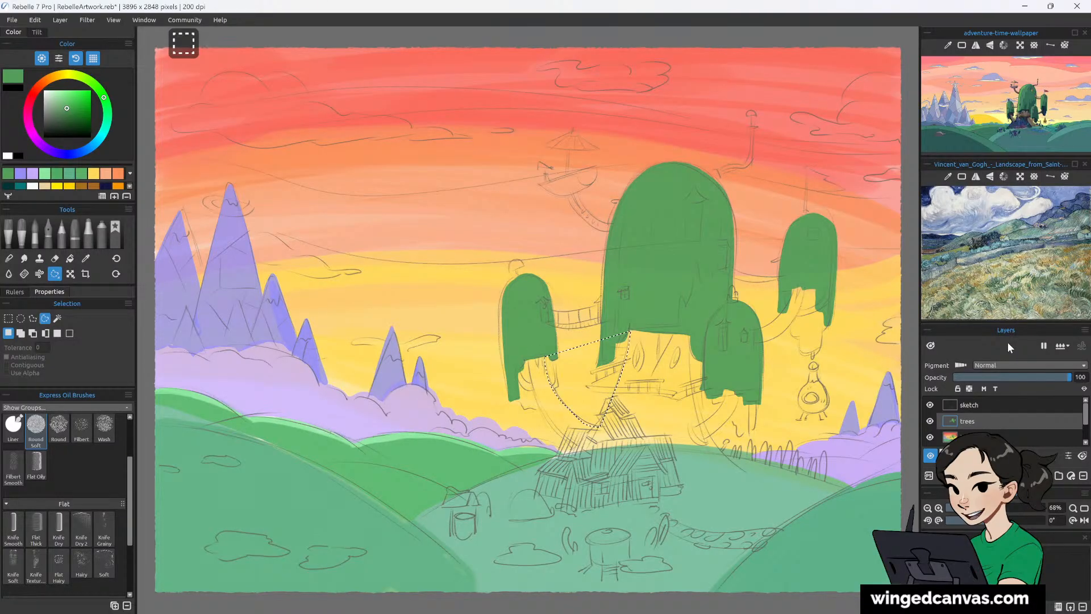
{"action": "key", "text": "ctrl+d"}
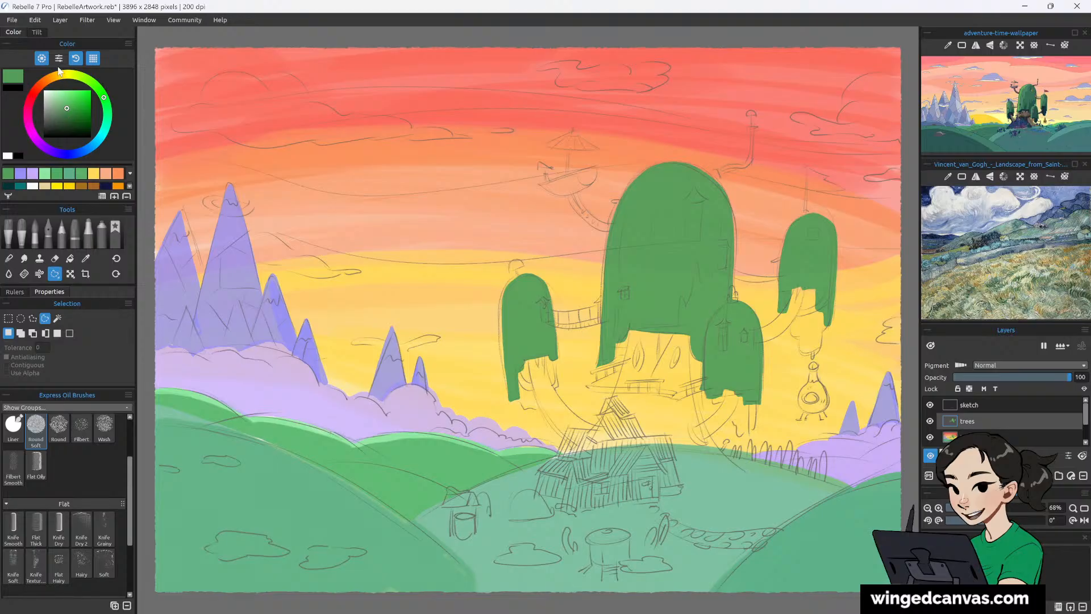
Block in the right side of the main trunk in muted brown with the size 50 brush, down to the flaring root.
{"action": "left_click", "coordinate": [45, 81]}
{"action": "key", "text": "b"}
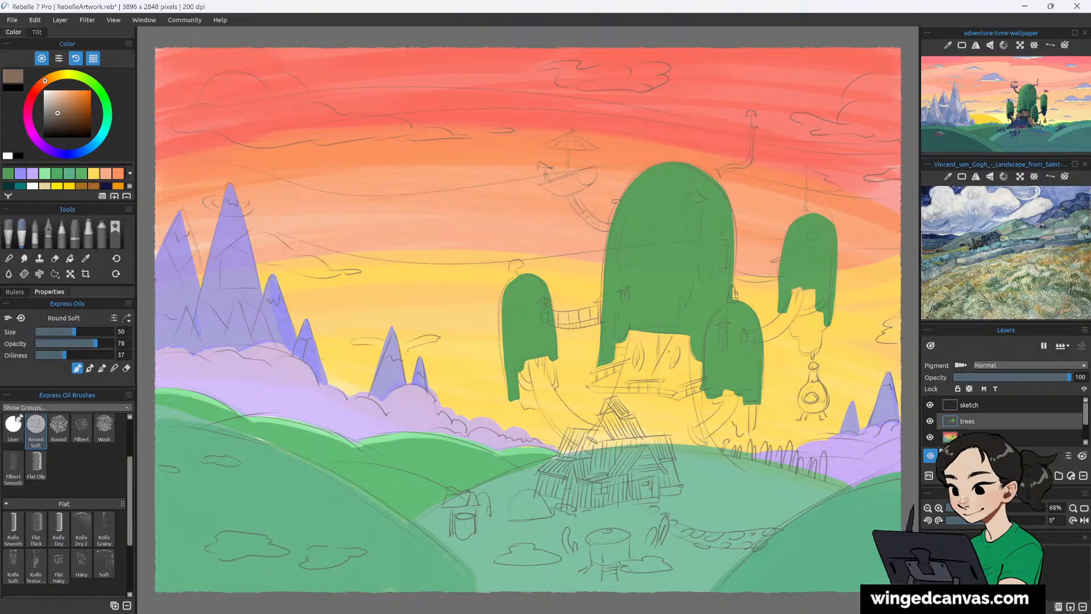
{"action": "mouse_move", "coordinate": [669, 351]}
{"action": "left_mouse_down"}
{"action": "mouse_move", "coordinate": [658, 379]}
{"action": "mouse_move", "coordinate": [672, 382]}
{"action": "mouse_move", "coordinate": [682, 340]}
{"action": "mouse_move", "coordinate": [682, 392]}
{"action": "mouse_move", "coordinate": [687, 370]}
{"action": "mouse_move", "coordinate": [715, 454]}
{"action": "left_mouse_up"}
{"action": "mouse_move", "coordinate": [694, 392]}
{"action": "left_mouse_down"}
{"action": "mouse_move", "coordinate": [708, 437]}
{"action": "mouse_move", "coordinate": [741, 474]}
{"action": "left_mouse_up"}
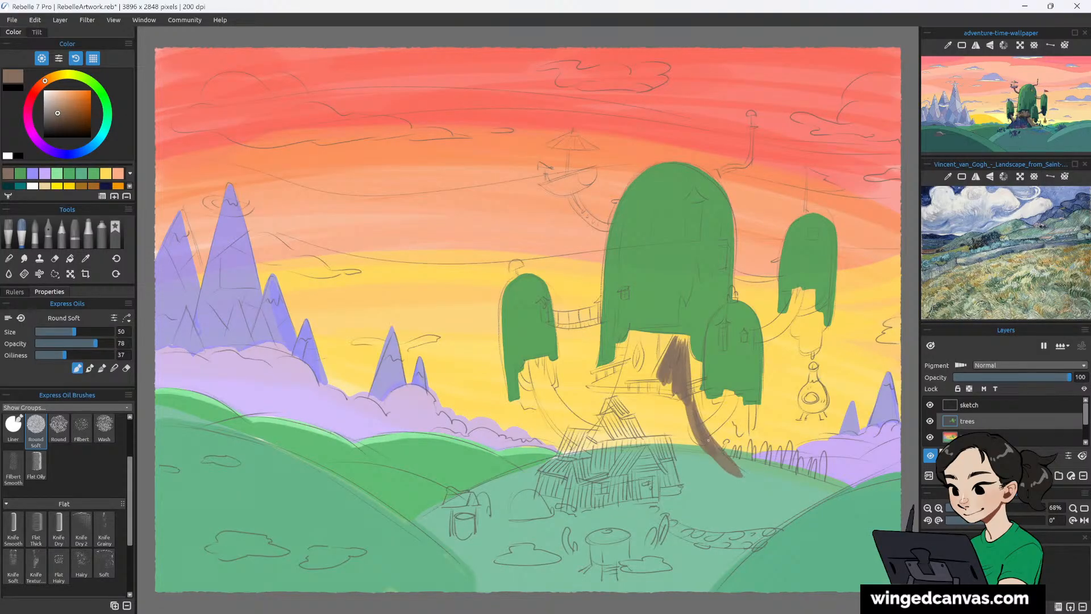
{"action": "left_click_drag", "start_coordinate": [708, 439], "coordinate": [753, 478]}
{"action": "mouse_move", "coordinate": [676, 400]}
{"action": "left_mouse_down"}
{"action": "mouse_move", "coordinate": [685, 470]}
{"action": "mouse_move", "coordinate": [698, 461]}
{"action": "mouse_move", "coordinate": [692, 447]}
{"action": "mouse_move", "coordinate": [705, 457]}
{"action": "left_mouse_up"}
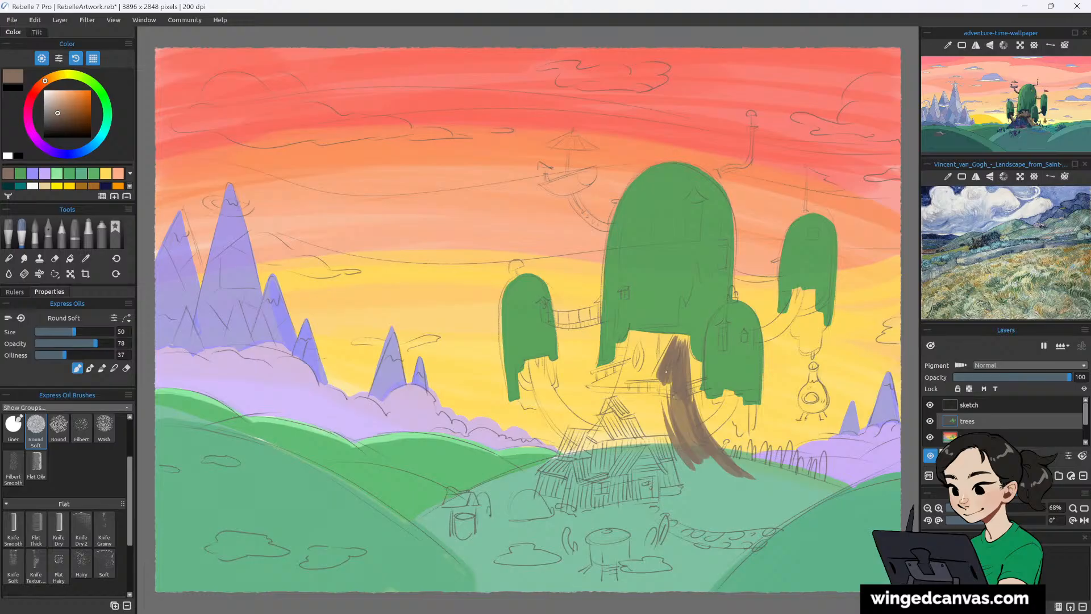
{"action": "left_click_drag", "start_coordinate": [665, 371], "coordinate": [681, 443]}
{"action": "left_click_drag", "start_coordinate": [675, 402], "coordinate": [700, 447]}
{"action": "left_click_drag", "start_coordinate": [684, 357], "coordinate": [691, 418]}
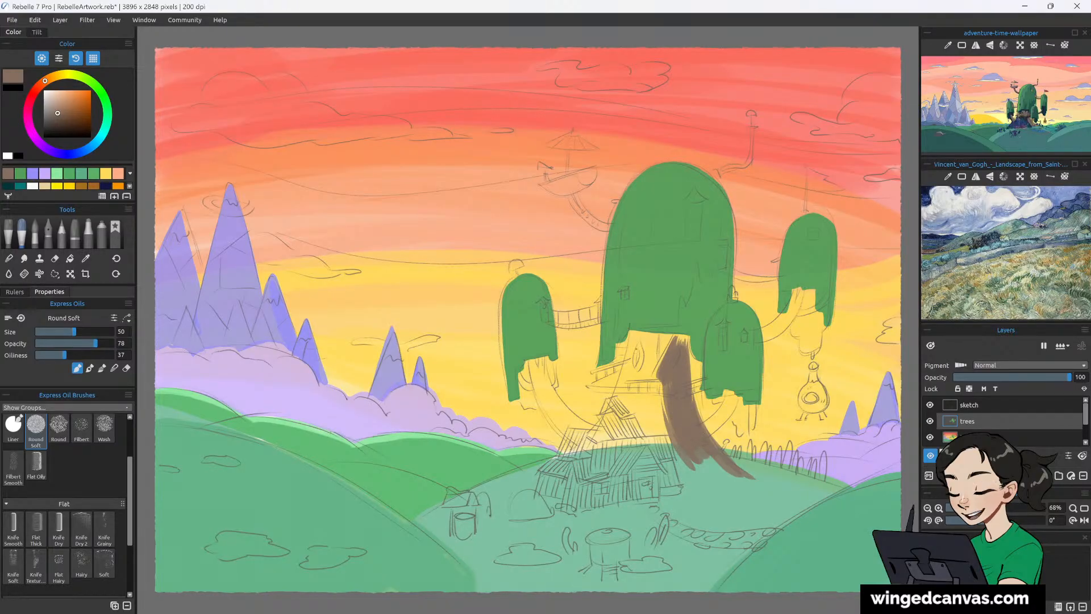
Brush brown strokes down the left edge and middle of the main trunk, ending behind the house roof.
{"action": "left_click_drag", "start_coordinate": [634, 331], "coordinate": [603, 421]}
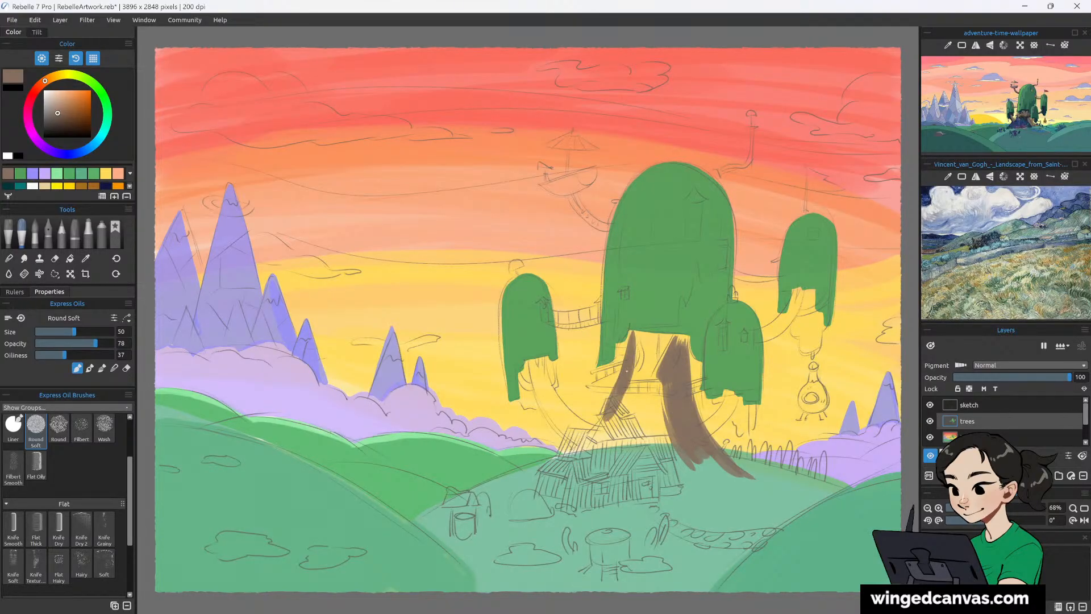
{"action": "left_click_drag", "start_coordinate": [622, 372], "coordinate": [593, 459]}
{"action": "mouse_move", "coordinate": [639, 339]}
{"action": "left_mouse_down"}
{"action": "mouse_move", "coordinate": [611, 442]}
{"action": "mouse_move", "coordinate": [624, 440]}
{"action": "left_mouse_up"}
{"action": "left_click_drag", "start_coordinate": [654, 342], "coordinate": [643, 435]}
{"action": "left_click_drag", "start_coordinate": [660, 355], "coordinate": [650, 441]}
{"action": "left_click_drag", "start_coordinate": [664, 355], "coordinate": [658, 440]}
{"action": "left_click_drag", "start_coordinate": [663, 386], "coordinate": [671, 441]}
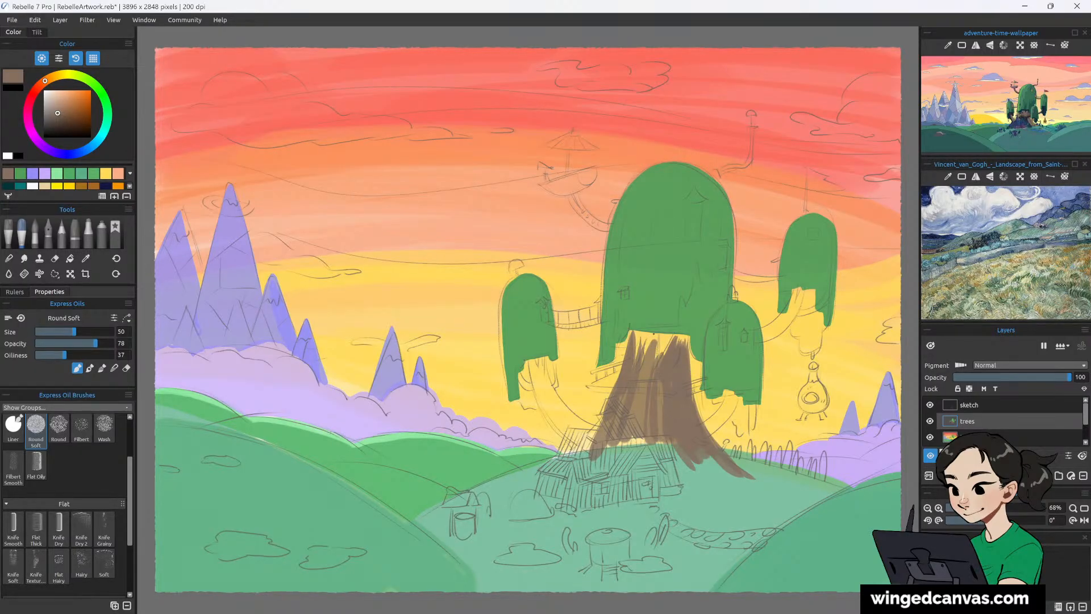
Fill the gaps at the trunk's top and centre with brown, finishing with the brush at size 30.
{"action": "scroll", "coordinate": [653, 334], "scroll_direction": "down", "scroll_amount": 2}
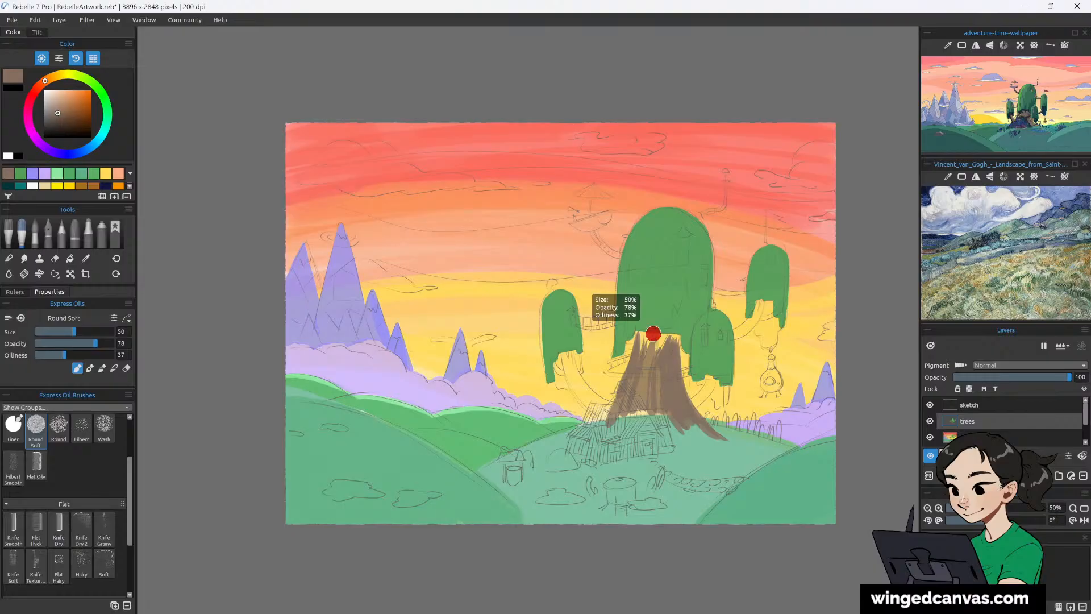
{"action": "scroll", "coordinate": [653, 333], "scroll_direction": "up", "scroll_amount": 1}
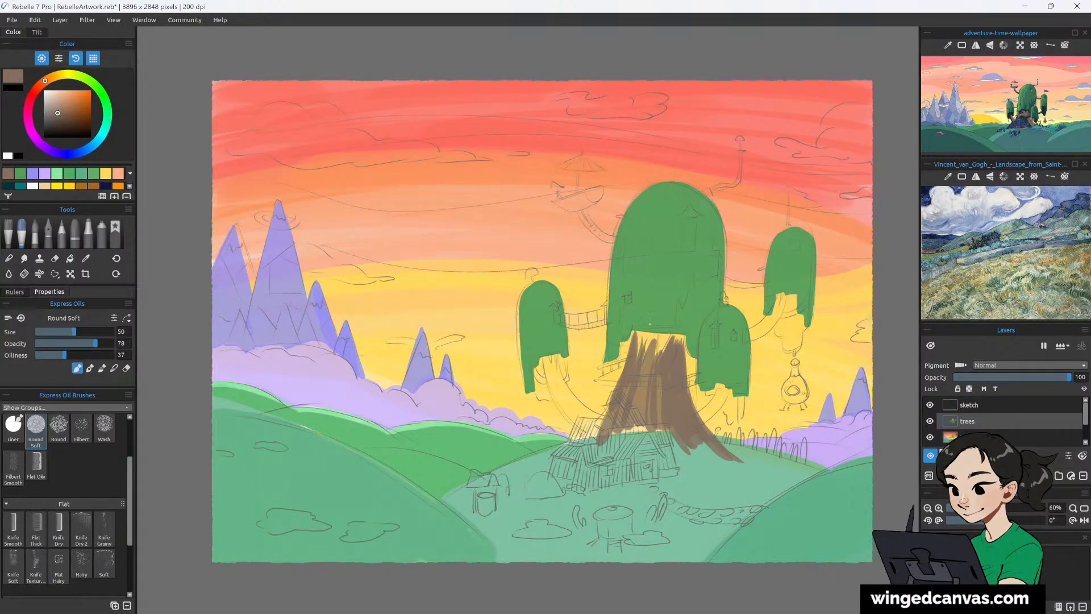
{"action": "mouse_move", "coordinate": [640, 332]}
{"action": "left_mouse_down"}
{"action": "mouse_move", "coordinate": [672, 341]}
{"action": "mouse_move", "coordinate": [652, 339]}
{"action": "mouse_move", "coordinate": [661, 342]}
{"action": "mouse_move", "coordinate": [640, 362]}
{"action": "mouse_move", "coordinate": [662, 349]}
{"action": "left_mouse_up"}
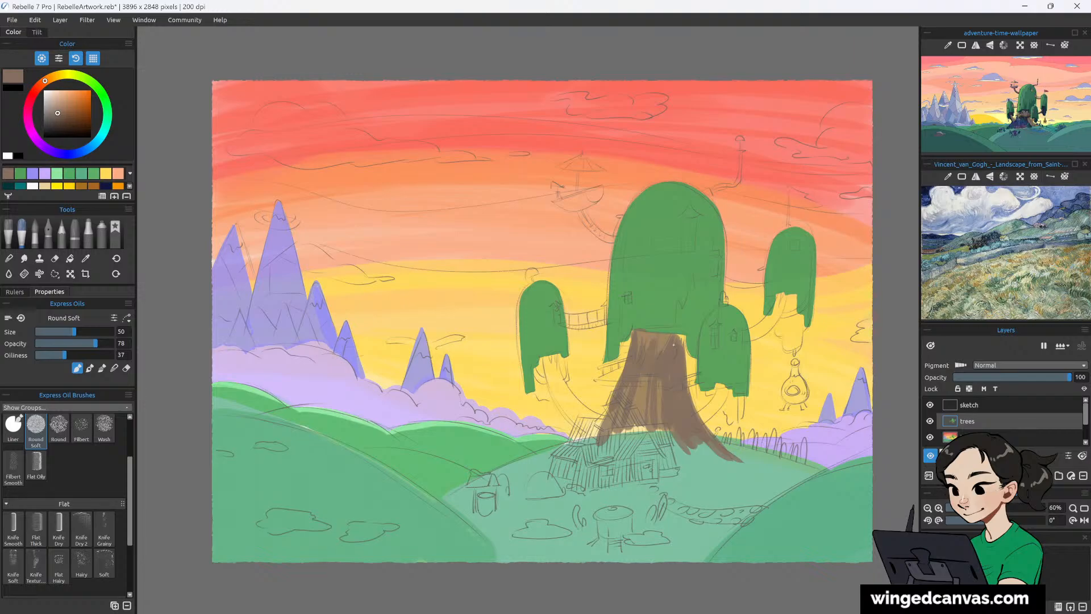
{"action": "key", "text": "bracketleft"}
{"action": "key", "text": "bracketleft"}
{"action": "mouse_move", "coordinate": [639, 351]}
{"action": "left_mouse_down"}
{"action": "mouse_move", "coordinate": [665, 350]}
{"action": "mouse_move", "coordinate": [675, 340]}
{"action": "mouse_move", "coordinate": [648, 336]}
{"action": "mouse_move", "coordinate": [687, 337]}
{"action": "left_mouse_up"}
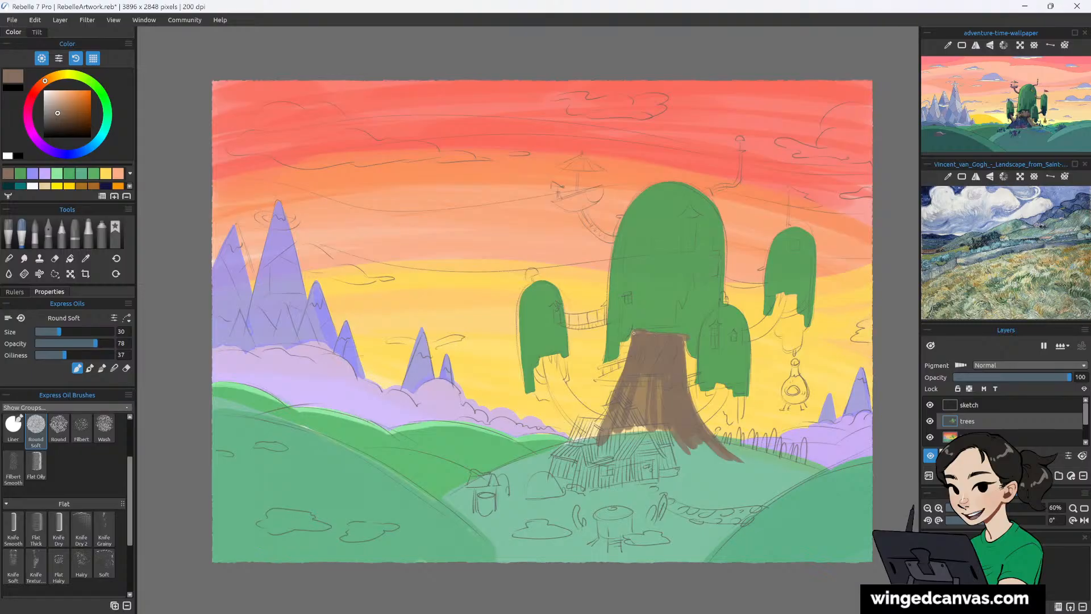
{"action": "mouse_move", "coordinate": [648, 375]}
{"action": "left_mouse_down"}
{"action": "mouse_move", "coordinate": [647, 427]}
{"action": "mouse_move", "coordinate": [663, 422]}
{"action": "left_mouse_up"}
Paint the curved brown branch from the trunk's base to the canopy at the rope bridge, including its forked tips.
{"action": "mouse_move", "coordinate": [545, 361]}
{"action": "left_mouse_down"}
{"action": "mouse_move", "coordinate": [559, 405]}
{"action": "mouse_move", "coordinate": [585, 430]}
{"action": "mouse_move", "coordinate": [550, 384]}
{"action": "left_mouse_up"}
{"action": "left_click_drag", "start_coordinate": [550, 364], "coordinate": [591, 423]}
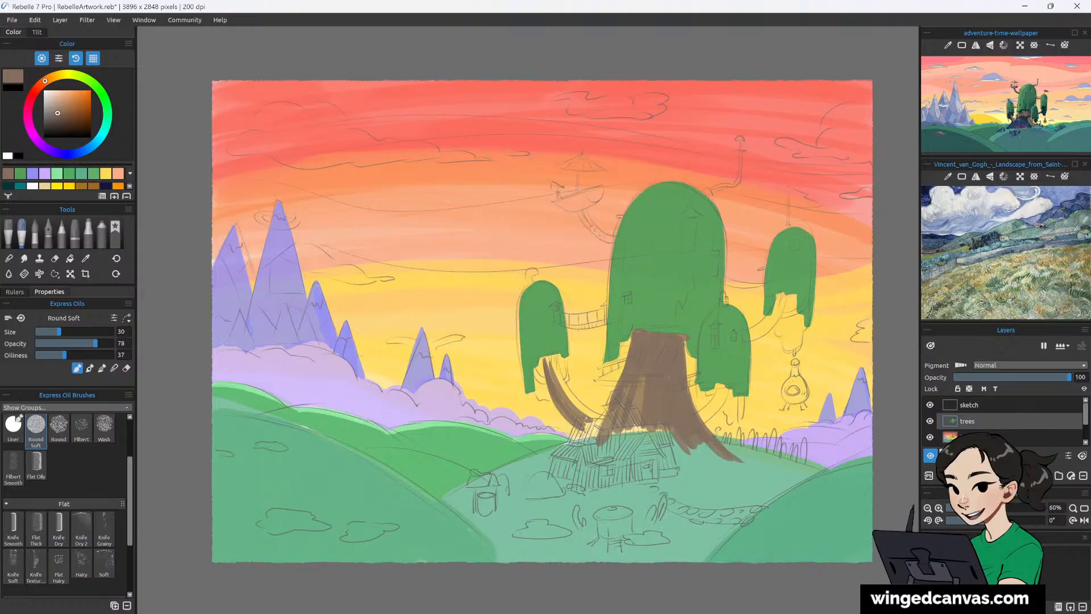
{"action": "left_click_drag", "start_coordinate": [549, 358], "coordinate": [608, 422]}
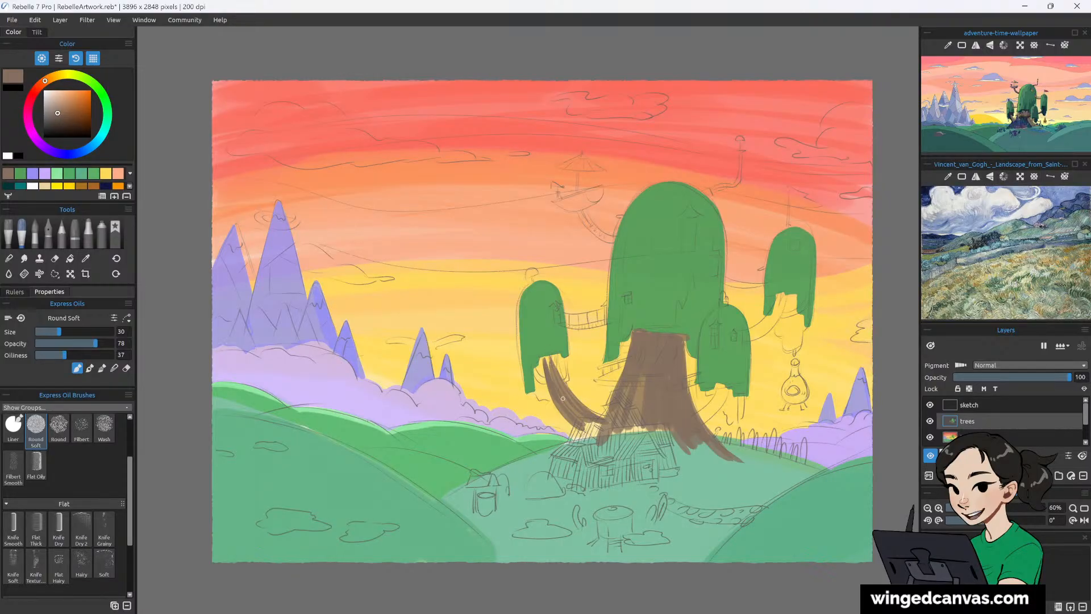
{"action": "mouse_move", "coordinate": [537, 370]}
{"action": "left_mouse_down"}
{"action": "mouse_move", "coordinate": [544, 387]}
{"action": "mouse_move", "coordinate": [564, 387]}
{"action": "left_mouse_up"}
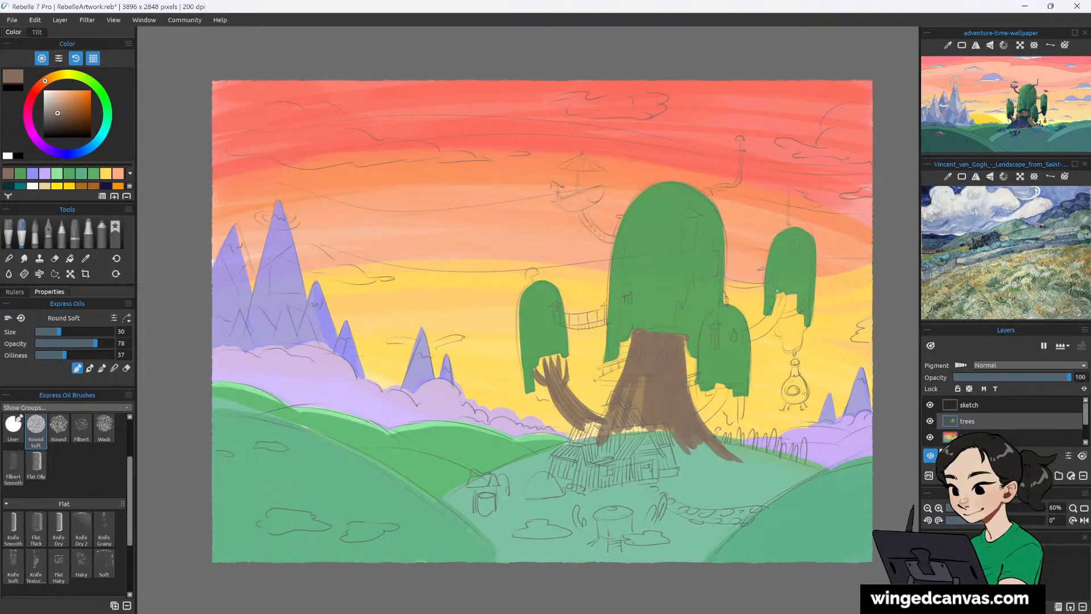
Paint the brown branches supporting the hanging canopy above the lantern and the lower canopy beside the trunk.
{"action": "left_click_drag", "start_coordinate": [779, 295], "coordinate": [753, 338]}
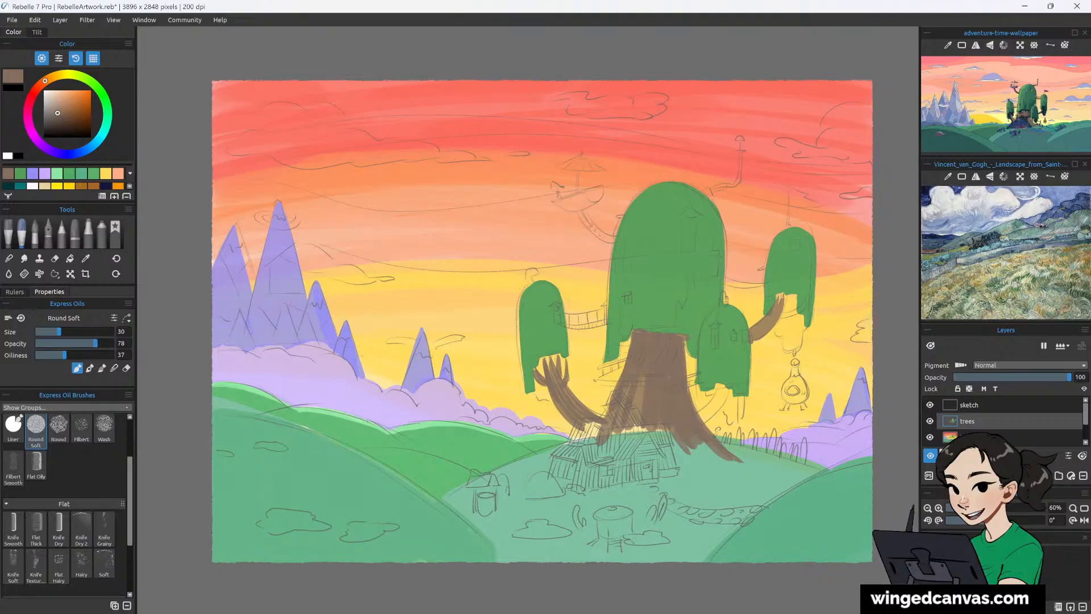
{"action": "mouse_move", "coordinate": [776, 302]}
{"action": "left_mouse_down"}
{"action": "mouse_move", "coordinate": [786, 296]}
{"action": "mouse_move", "coordinate": [778, 320]}
{"action": "mouse_move", "coordinate": [798, 310]}
{"action": "mouse_move", "coordinate": [762, 332]}
{"action": "left_mouse_up"}
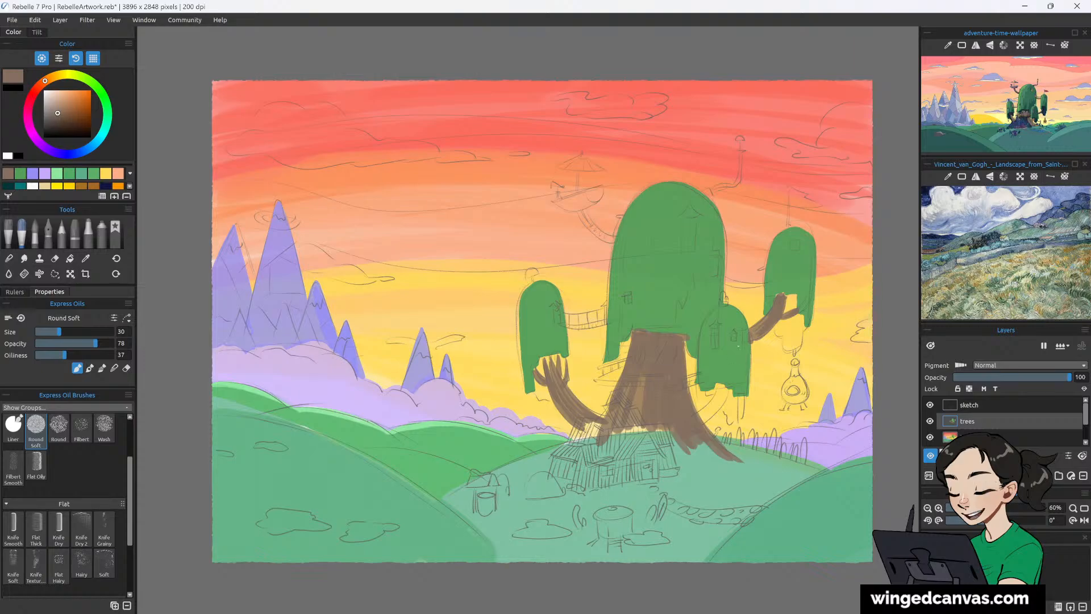
{"action": "left_click_drag", "start_coordinate": [719, 390], "coordinate": [705, 416]}
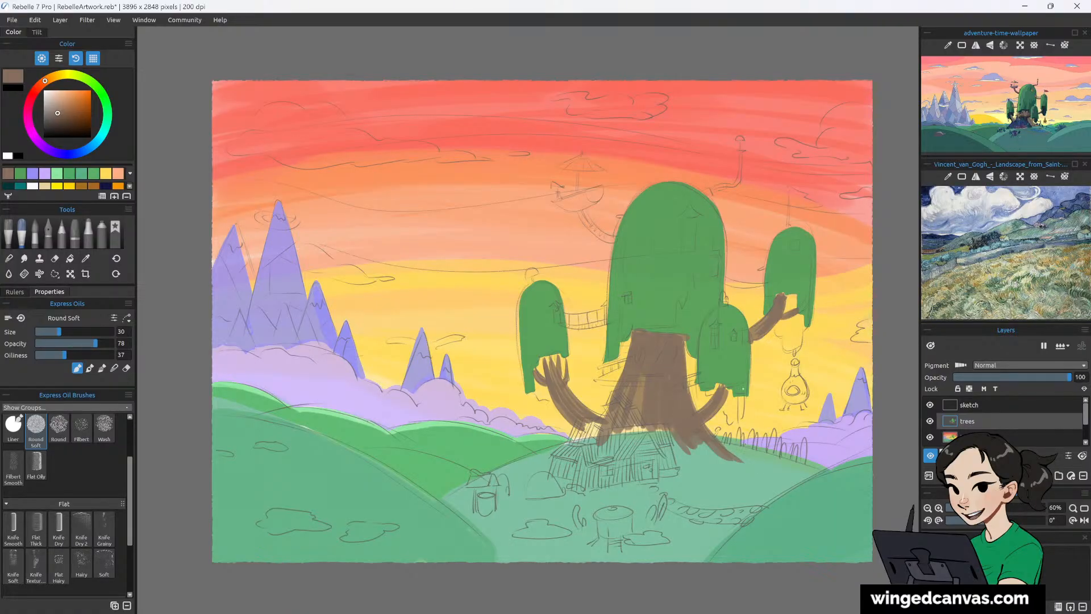
Choose a darker brown and paint jagged shadows across the trunk's top, just under the large central canopy.
{"action": "left_click", "coordinate": [67, 126]}
{"action": "left_click", "coordinate": [61, 123]}
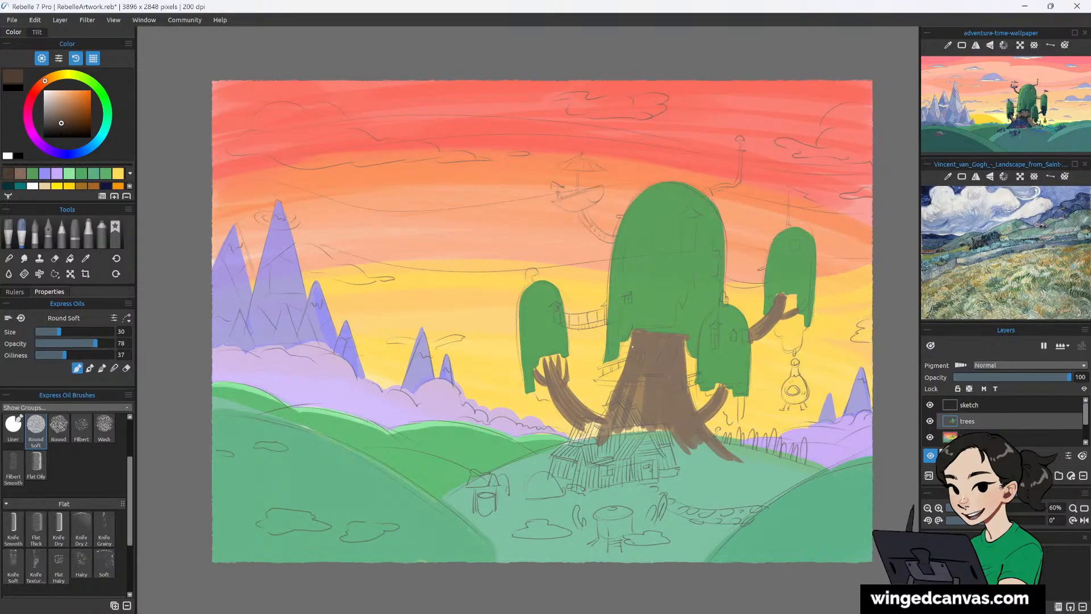
{"action": "left_click_drag", "start_coordinate": [631, 345], "coordinate": [682, 339]}
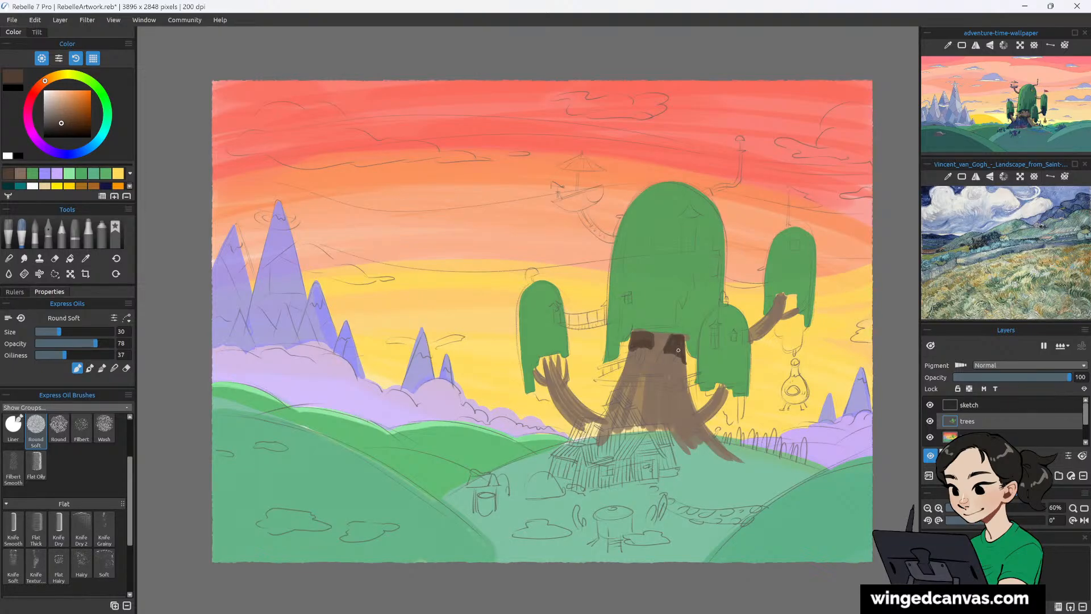
{"action": "left_click_drag", "start_coordinate": [633, 331], "coordinate": [656, 331]}
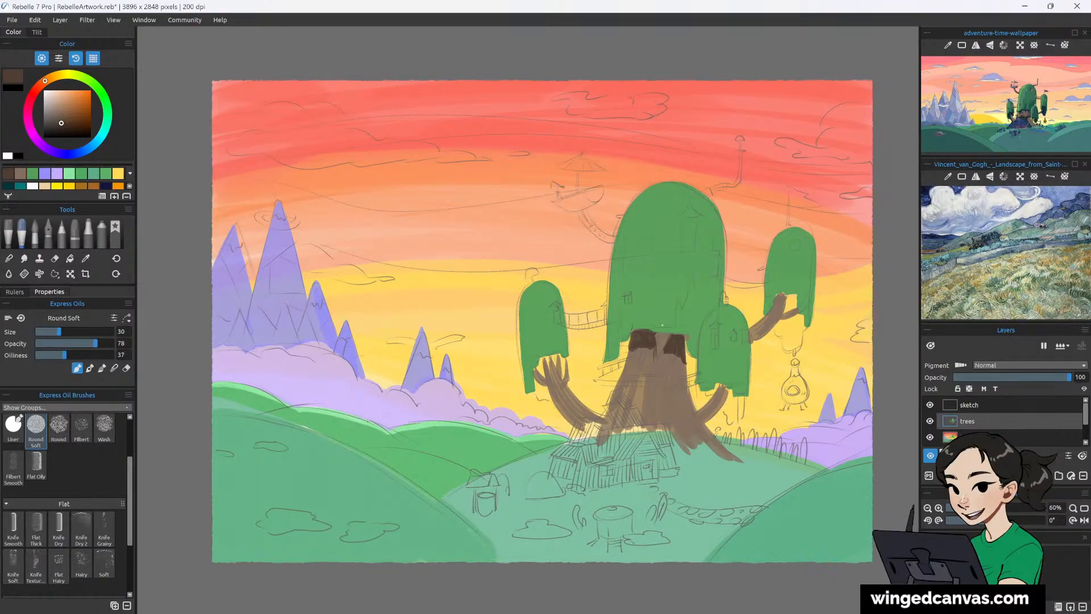
{"action": "left_click_drag", "start_coordinate": [670, 336], "coordinate": [654, 365]}
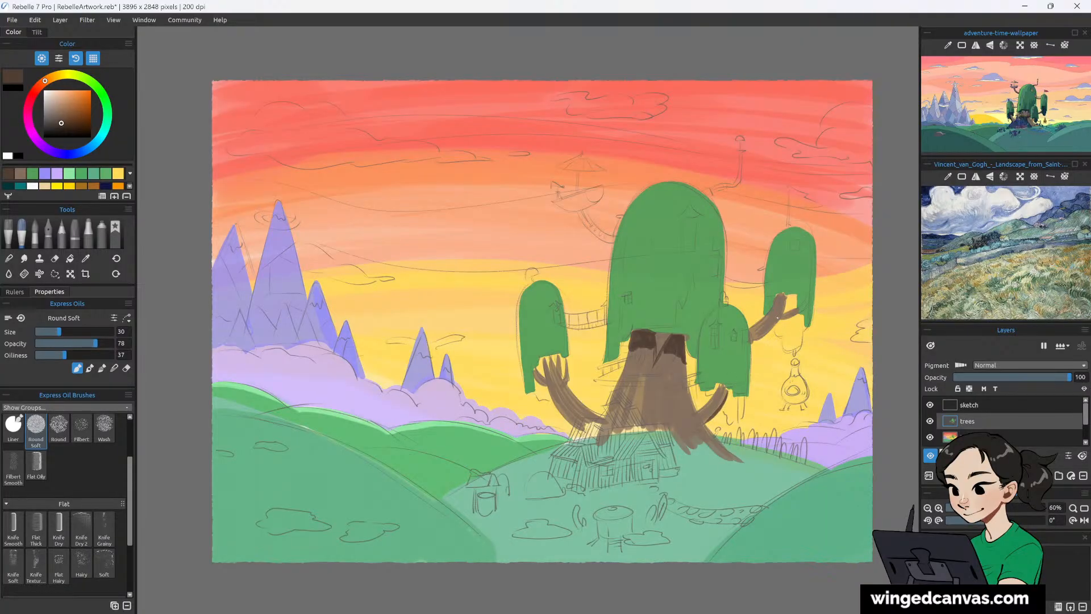
Paint dark brown shadows on the forked tips of the branches supporting the lantern's canopy and the rope-bridge canopy.
{"action": "mouse_move", "coordinate": [752, 339]}
{"action": "left_mouse_down"}
{"action": "mouse_move", "coordinate": [791, 288]}
{"action": "mouse_move", "coordinate": [780, 317]}
{"action": "left_mouse_up"}
{"action": "mouse_move", "coordinate": [775, 311]}
{"action": "left_mouse_down"}
{"action": "mouse_move", "coordinate": [782, 296]}
{"action": "mouse_move", "coordinate": [795, 312]}
{"action": "mouse_move", "coordinate": [789, 297]}
{"action": "mouse_move", "coordinate": [786, 312]}
{"action": "left_mouse_up"}
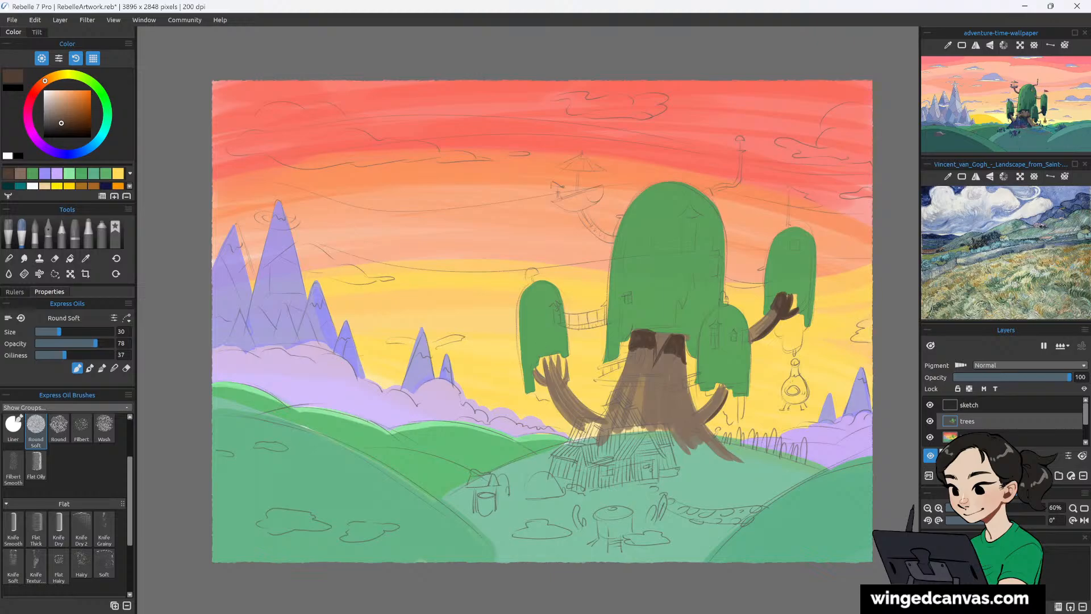
{"action": "mouse_move", "coordinate": [542, 359]}
{"action": "left_mouse_down"}
{"action": "mouse_move", "coordinate": [550, 395]}
{"action": "mouse_move", "coordinate": [584, 431]}
{"action": "mouse_move", "coordinate": [551, 387]}
{"action": "mouse_move", "coordinate": [567, 381]}
{"action": "mouse_move", "coordinate": [544, 358]}
{"action": "left_mouse_up"}
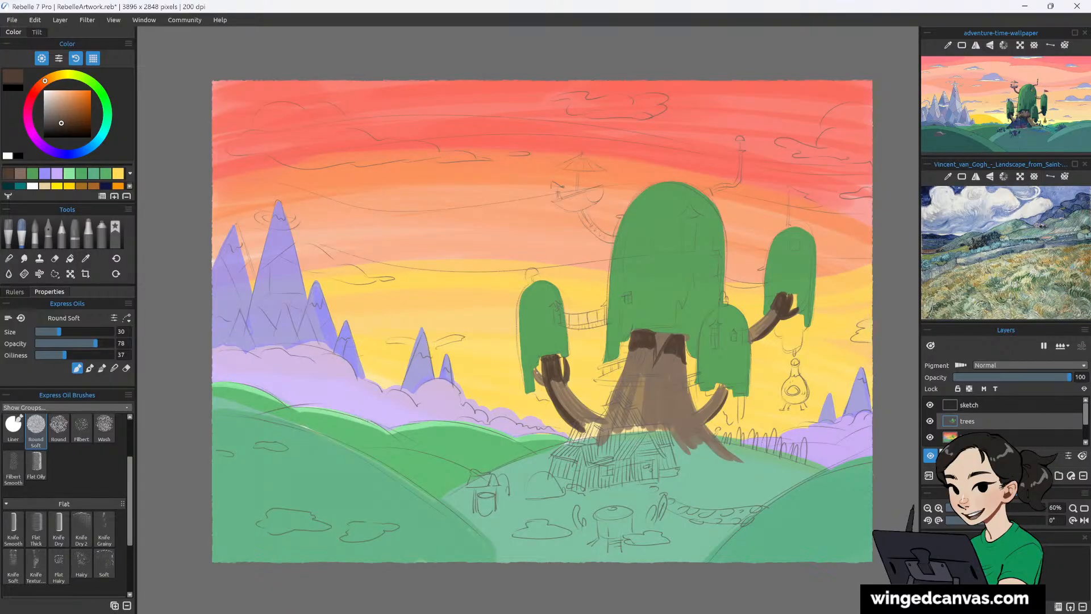
{"action": "mouse_move", "coordinate": [536, 371]}
{"action": "left_mouse_down"}
{"action": "mouse_move", "coordinate": [546, 386]}
{"action": "mouse_move", "coordinate": [560, 375]}
{"action": "left_mouse_up"}
Shade the lower trunk and its front root with dark brown, and fill the adjoining root area with the lighter brown.
{"action": "left_click_drag", "start_coordinate": [604, 386], "coordinate": [621, 395]}
{"action": "mouse_move", "coordinate": [620, 395]}
{"action": "left_mouse_down"}
{"action": "mouse_move", "coordinate": [642, 407]}
{"action": "mouse_move", "coordinate": [626, 395]}
{"action": "mouse_move", "coordinate": [638, 398]}
{"action": "mouse_move", "coordinate": [654, 423]}
{"action": "mouse_move", "coordinate": [659, 399]}
{"action": "mouse_move", "coordinate": [665, 424]}
{"action": "mouse_move", "coordinate": [666, 398]}
{"action": "mouse_move", "coordinate": [686, 403]}
{"action": "mouse_move", "coordinate": [675, 409]}
{"action": "left_mouse_up"}
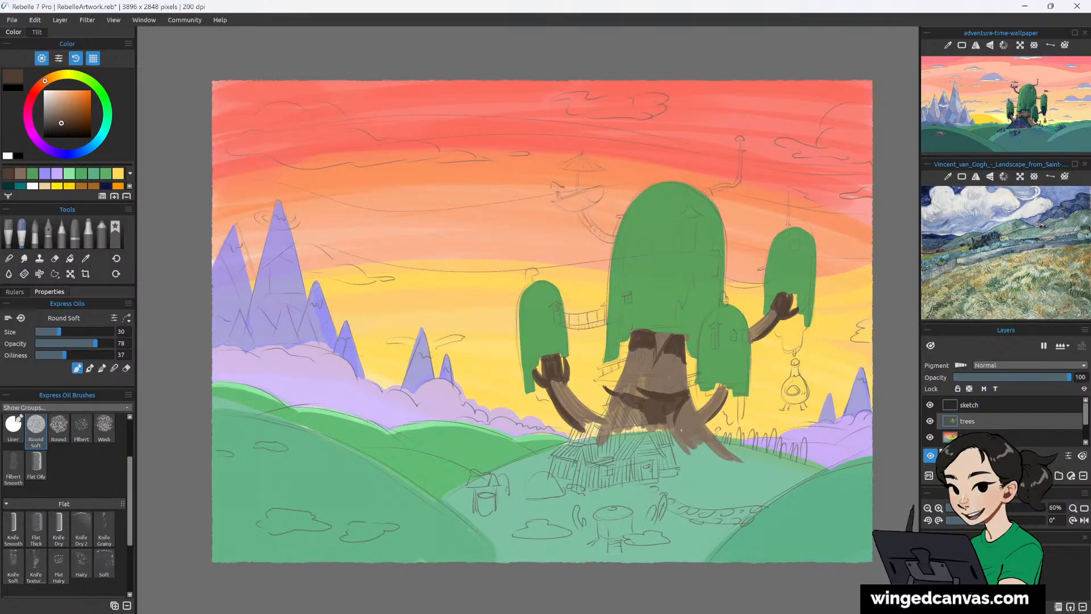
{"action": "left_click_drag", "start_coordinate": [684, 440], "coordinate": [703, 466]}
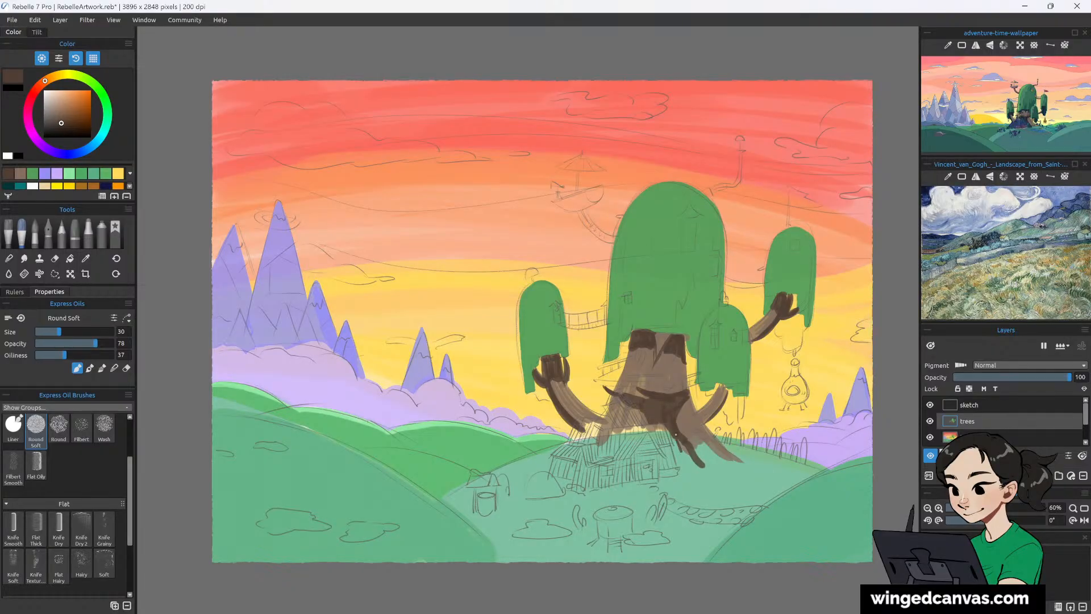
{"action": "mouse_move", "coordinate": [669, 430]}
{"action": "left_mouse_down"}
{"action": "mouse_move", "coordinate": [683, 466]}
{"action": "mouse_move", "coordinate": [703, 451]}
{"action": "left_mouse_up"}
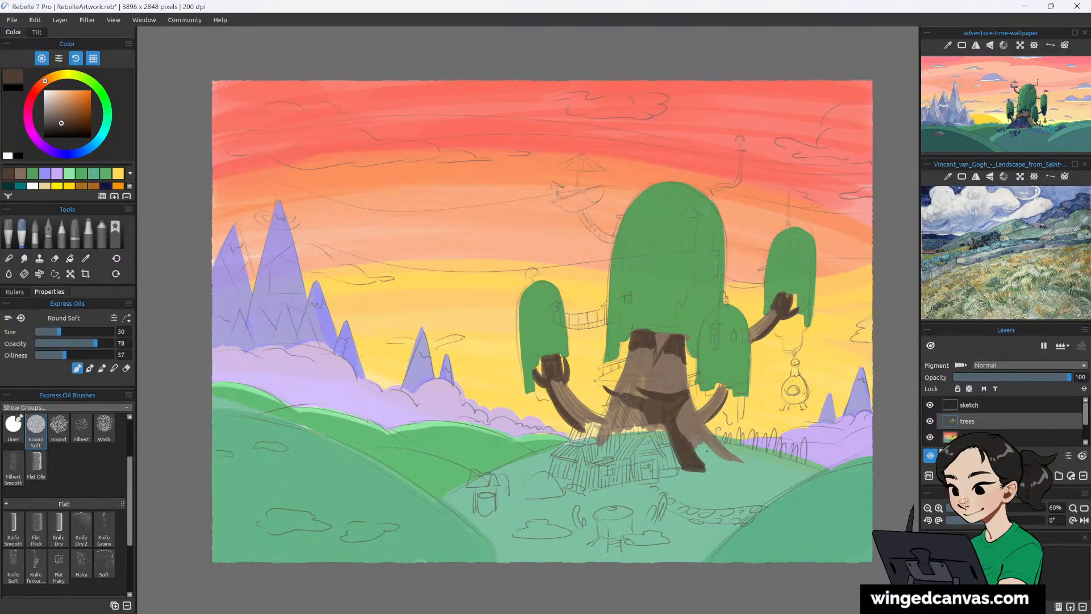
{"action": "left_click", "coordinate": [704, 461]}
{"action": "left_click", "coordinate": [20, 174]}
{"action": "mouse_move", "coordinate": [684, 422]}
{"action": "left_mouse_down"}
{"action": "mouse_move", "coordinate": [704, 453]}
{"action": "mouse_move", "coordinate": [707, 442]}
{"action": "mouse_move", "coordinate": [739, 461]}
{"action": "mouse_move", "coordinate": [706, 464]}
{"action": "left_mouse_up"}
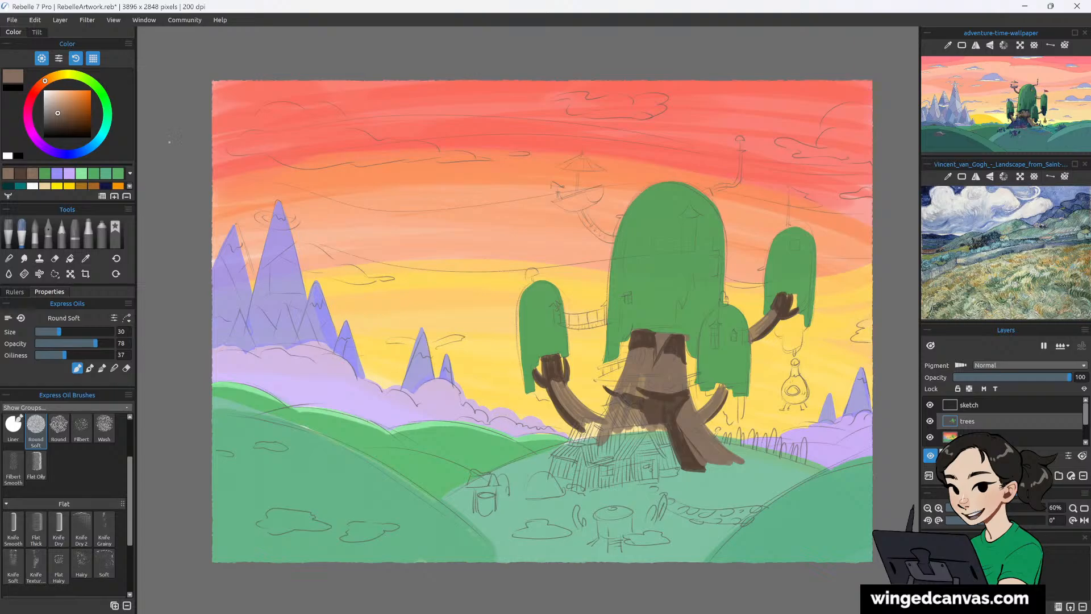
Choose a dark teal and paint the shadowed underside of the hanging canopy above the lantern, undoing the excess stroke.
{"action": "left_click", "coordinate": [107, 103]}
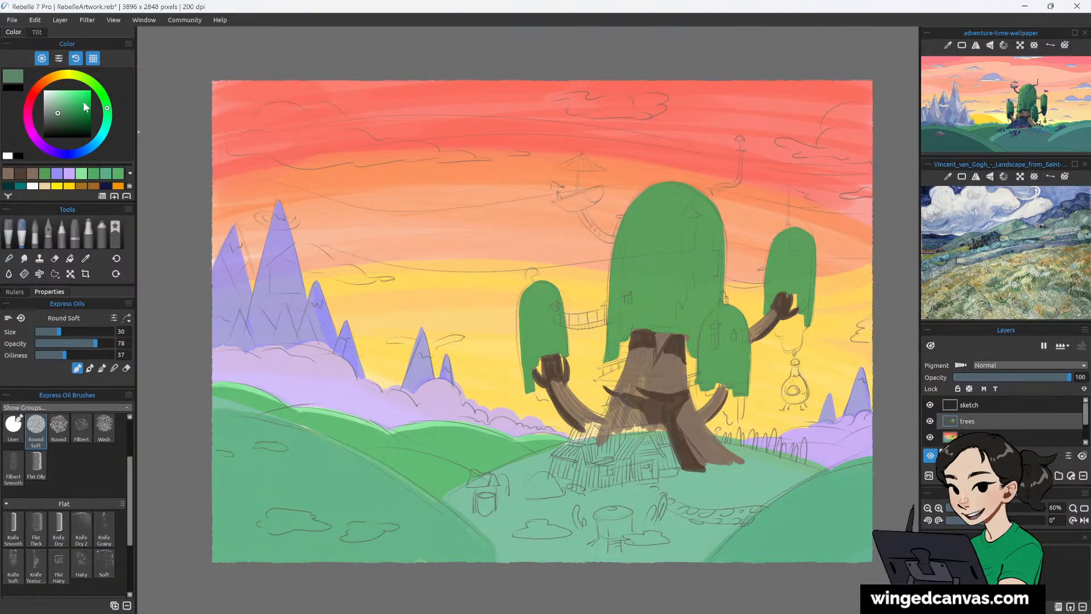
{"action": "left_click_drag", "start_coordinate": [91, 111], "coordinate": [92, 123]}
{"action": "left_click", "coordinate": [100, 140]}
{"action": "left_click", "coordinate": [97, 141]}
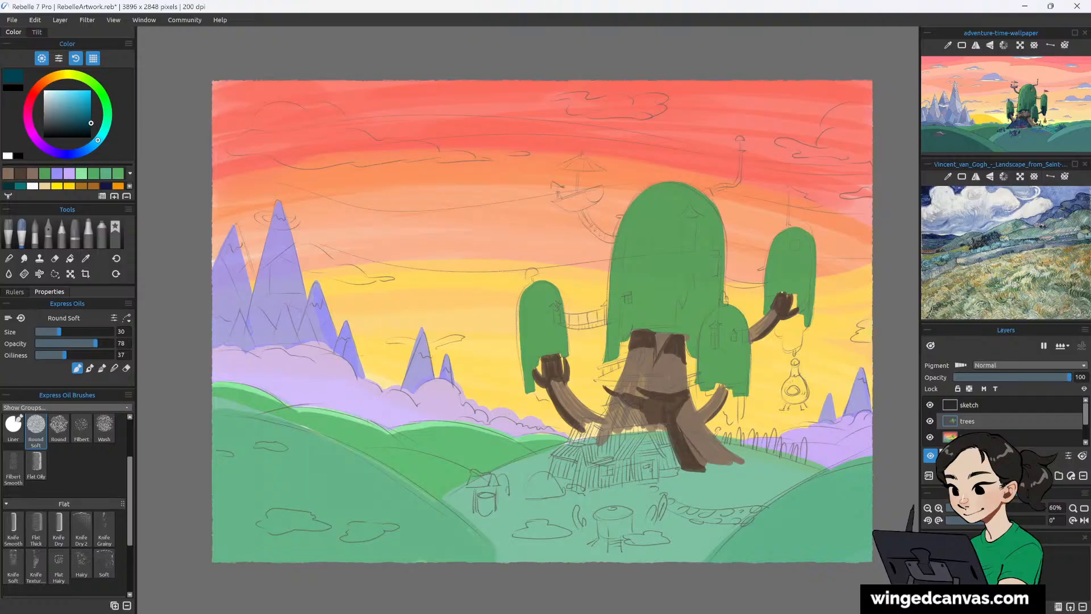
{"action": "mouse_move", "coordinate": [780, 328]}
{"action": "left_mouse_down"}
{"action": "mouse_move", "coordinate": [801, 335]}
{"action": "mouse_move", "coordinate": [802, 320]}
{"action": "mouse_move", "coordinate": [783, 322]}
{"action": "mouse_move", "coordinate": [801, 315]}
{"action": "mouse_move", "coordinate": [781, 315]}
{"action": "mouse_move", "coordinate": [793, 317]}
{"action": "mouse_move", "coordinate": [796, 300]}
{"action": "left_mouse_up"}
{"action": "key", "text": "ctrl+z"}
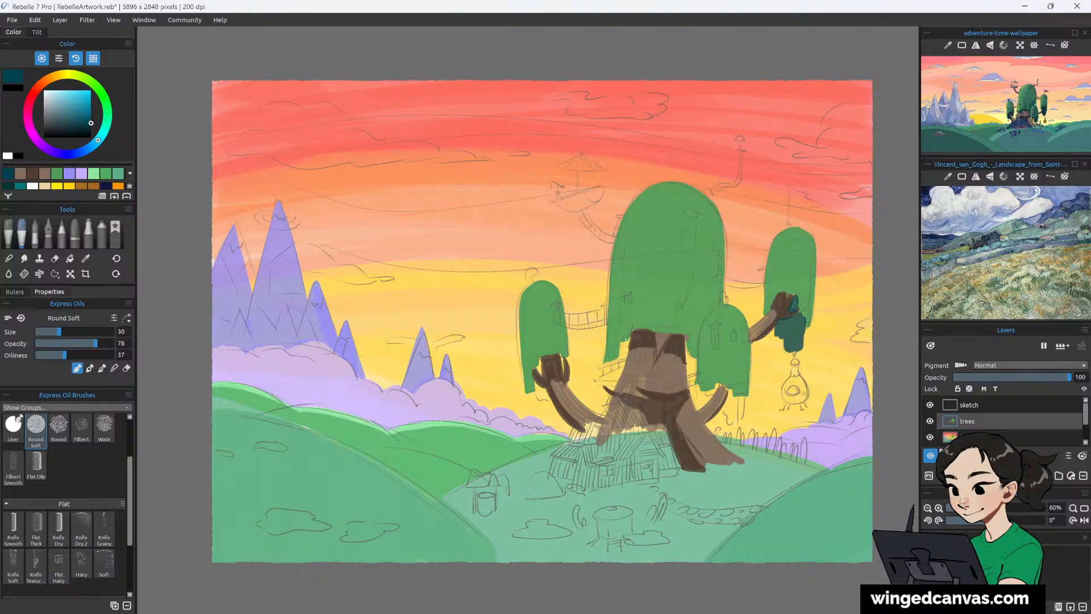
Paint dark teal undersides on the rope-bridge, central and lower canopies, plus a shadow along the lower canopy's outer edge.
{"action": "mouse_move", "coordinate": [531, 394]}
{"action": "left_mouse_down"}
{"action": "mouse_move", "coordinate": [550, 409]}
{"action": "mouse_move", "coordinate": [536, 385]}
{"action": "mouse_move", "coordinate": [552, 410]}
{"action": "mouse_move", "coordinate": [535, 362]}
{"action": "mouse_move", "coordinate": [562, 353]}
{"action": "left_mouse_up"}
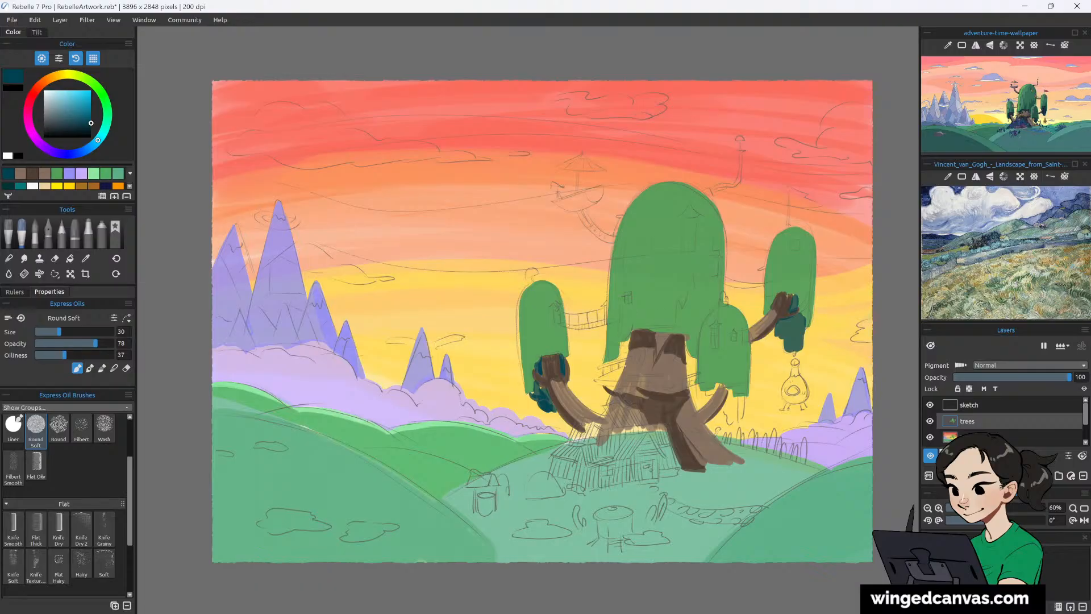
{"action": "mouse_move", "coordinate": [619, 373]}
{"action": "left_mouse_down"}
{"action": "mouse_move", "coordinate": [612, 364]}
{"action": "mouse_move", "coordinate": [629, 337]}
{"action": "left_mouse_up"}
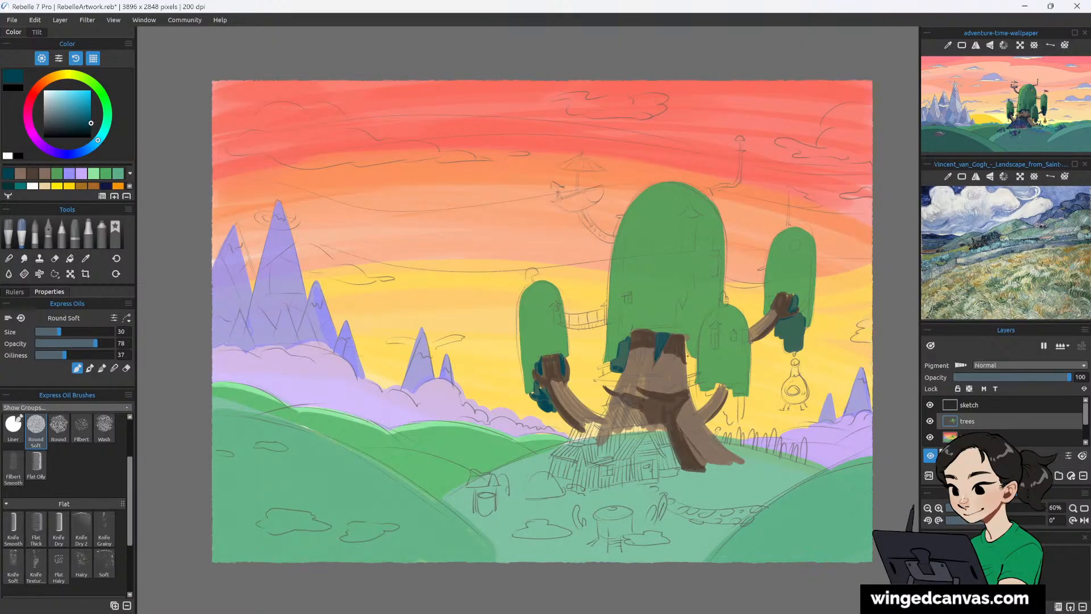
{"action": "left_click_drag", "start_coordinate": [687, 341], "coordinate": [694, 374]}
{"action": "mouse_move", "coordinate": [705, 400]}
{"action": "left_mouse_down"}
{"action": "mouse_move", "coordinate": [733, 370]}
{"action": "mouse_move", "coordinate": [723, 409]}
{"action": "mouse_move", "coordinate": [731, 395]}
{"action": "mouse_move", "coordinate": [736, 421]}
{"action": "mouse_move", "coordinate": [744, 412]}
{"action": "mouse_move", "coordinate": [729, 425]}
{"action": "mouse_move", "coordinate": [726, 410]}
{"action": "mouse_move", "coordinate": [728, 427]}
{"action": "mouse_move", "coordinate": [741, 398]}
{"action": "left_mouse_up"}
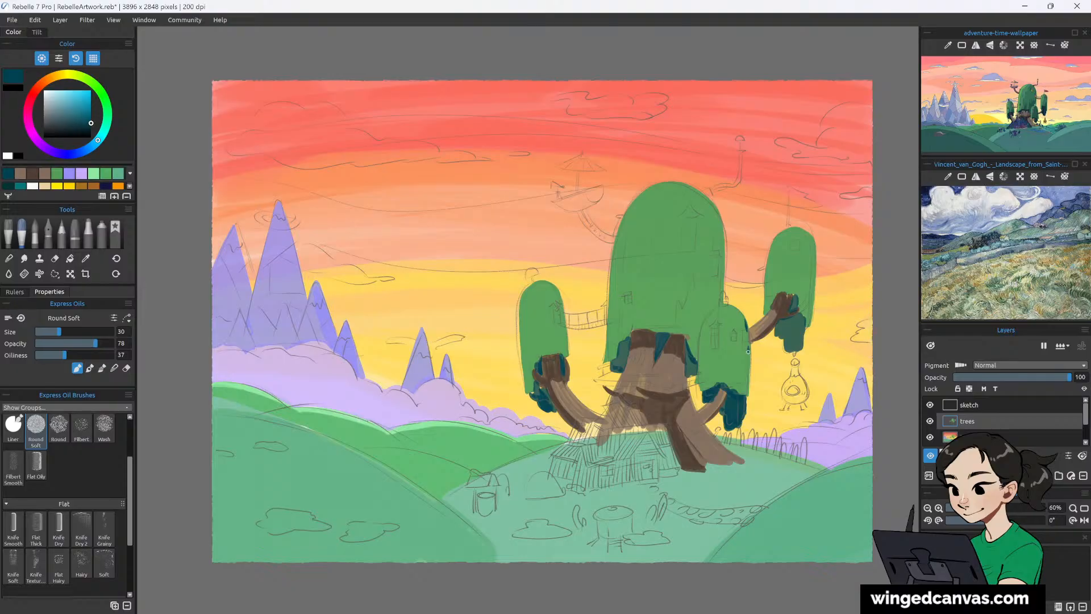
{"action": "left_click_drag", "start_coordinate": [748, 351], "coordinate": [749, 389]}
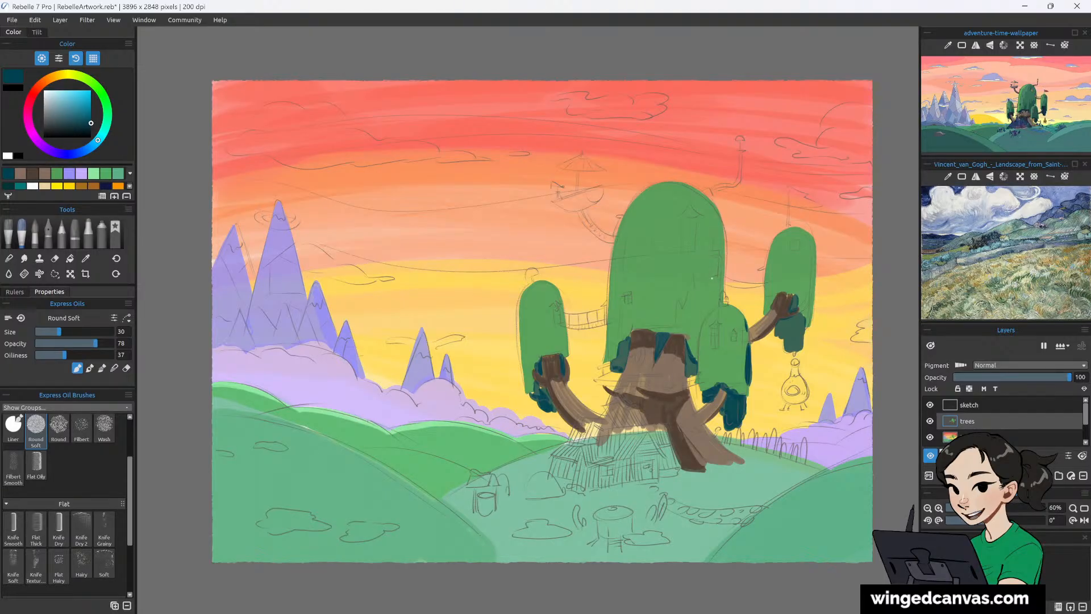
Replace the dark stroke on the central canopy, just above the lower canopy, with a lighter mid-tone teal.
{"action": "left_click_drag", "start_coordinate": [711, 278], "coordinate": [713, 318]}
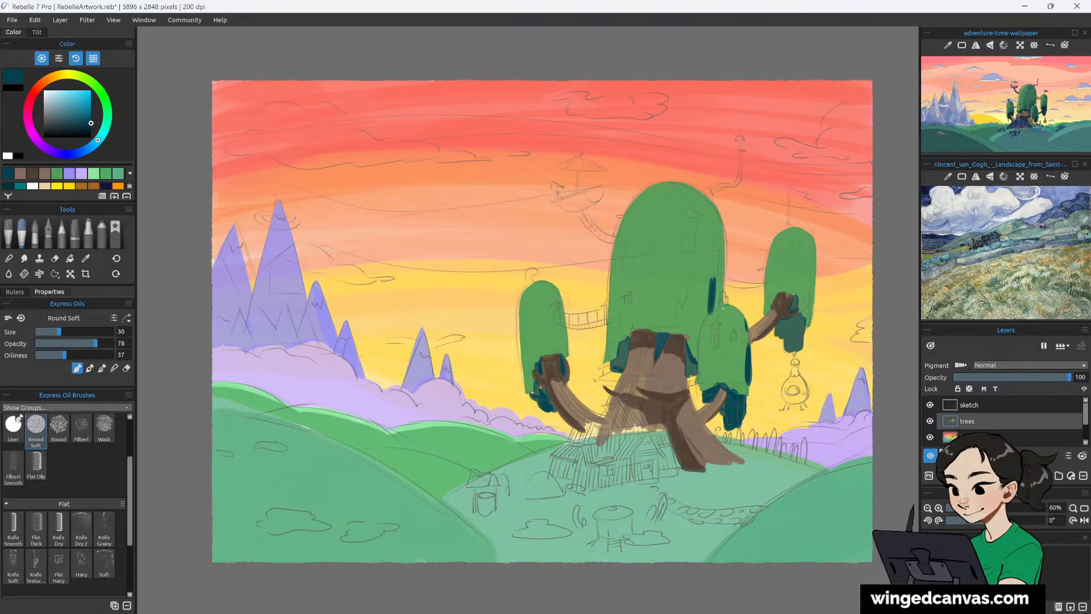
{"action": "key", "text": "ctrl+z"}
{"action": "left_click", "coordinate": [80, 110]}
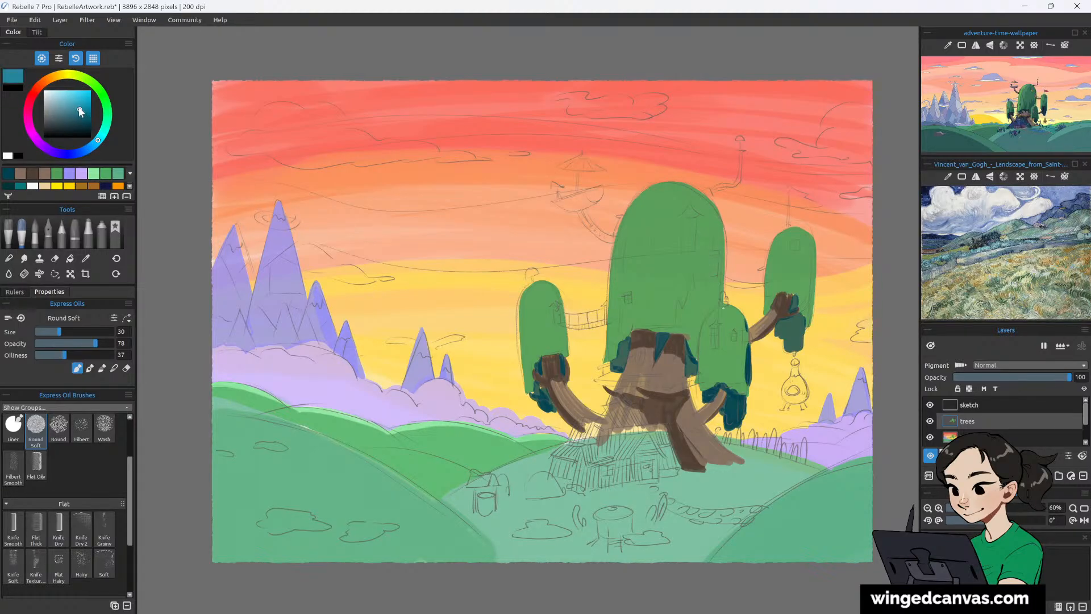
{"action": "left_click_drag", "start_coordinate": [713, 277], "coordinate": [710, 309]}
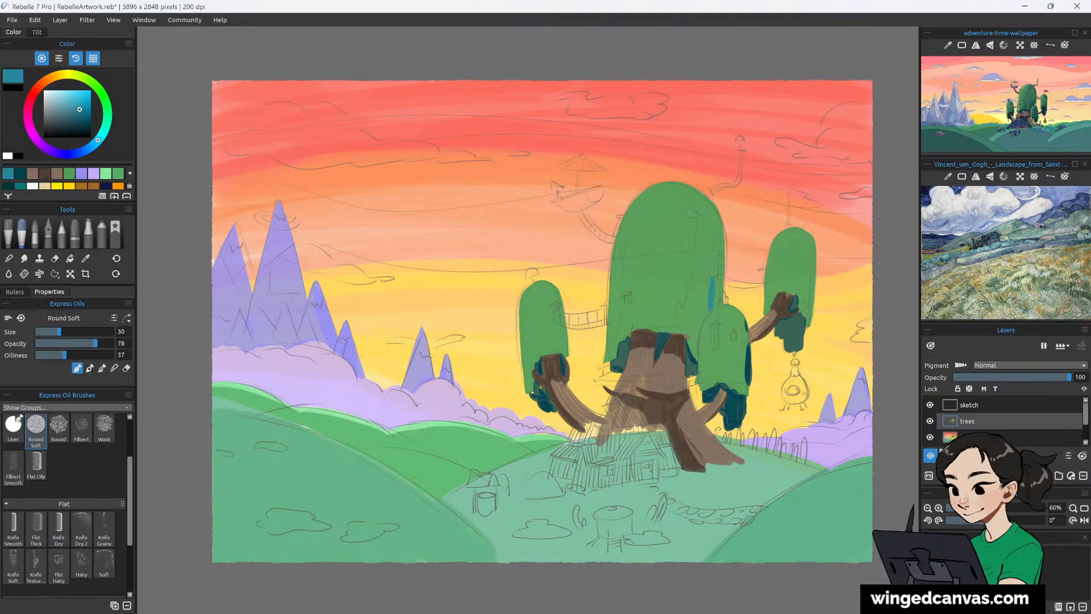
{"action": "left_click", "coordinate": [83, 114]}
{"action": "left_click_drag", "start_coordinate": [713, 277], "coordinate": [713, 310]}
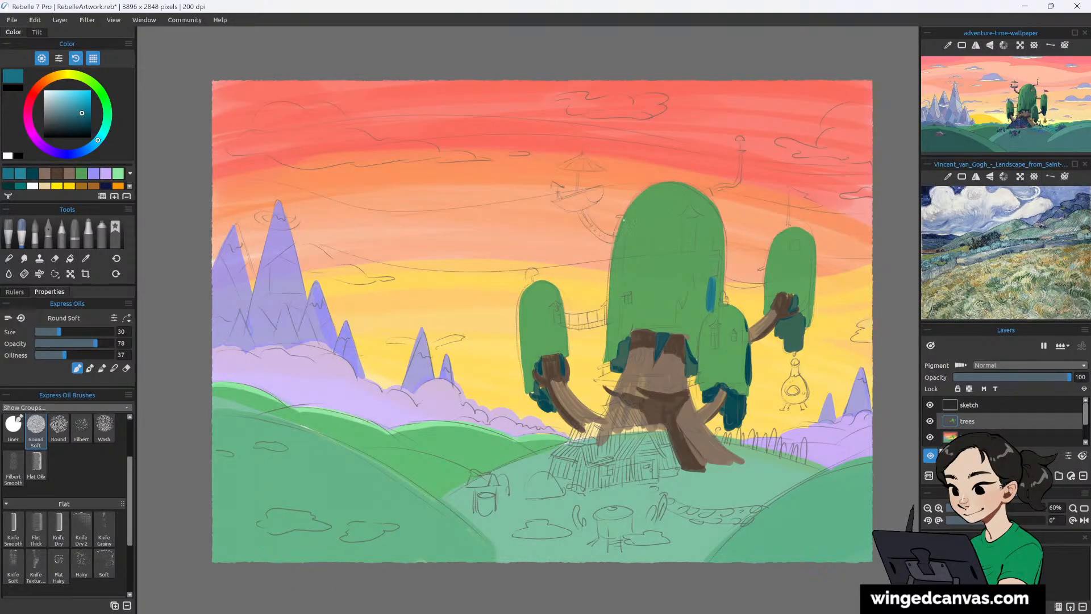
Paint mid-tone teal shadow down the central canopy's edge facing the rope bridge, locking the trees layer's transparency.
{"action": "left_click_drag", "start_coordinate": [622, 218], "coordinate": [619, 258]}
{"action": "left_click_drag", "start_coordinate": [624, 254], "coordinate": [623, 336]}
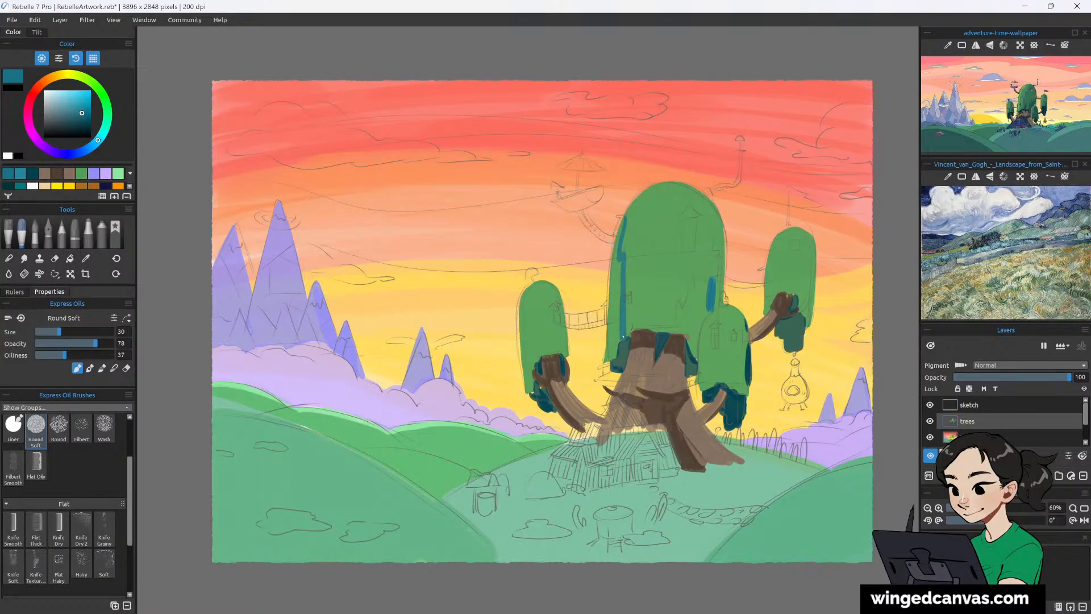
{"action": "left_click", "coordinate": [968, 388]}
{"action": "mouse_move", "coordinate": [619, 248]}
{"action": "left_mouse_down"}
{"action": "mouse_move", "coordinate": [611, 303]}
{"action": "mouse_move", "coordinate": [620, 265]}
{"action": "left_mouse_up"}
{"action": "mouse_move", "coordinate": [619, 332]}
{"action": "left_mouse_down"}
{"action": "mouse_move", "coordinate": [623, 293]}
{"action": "mouse_move", "coordinate": [612, 361]}
{"action": "mouse_move", "coordinate": [621, 326]}
{"action": "left_mouse_up"}
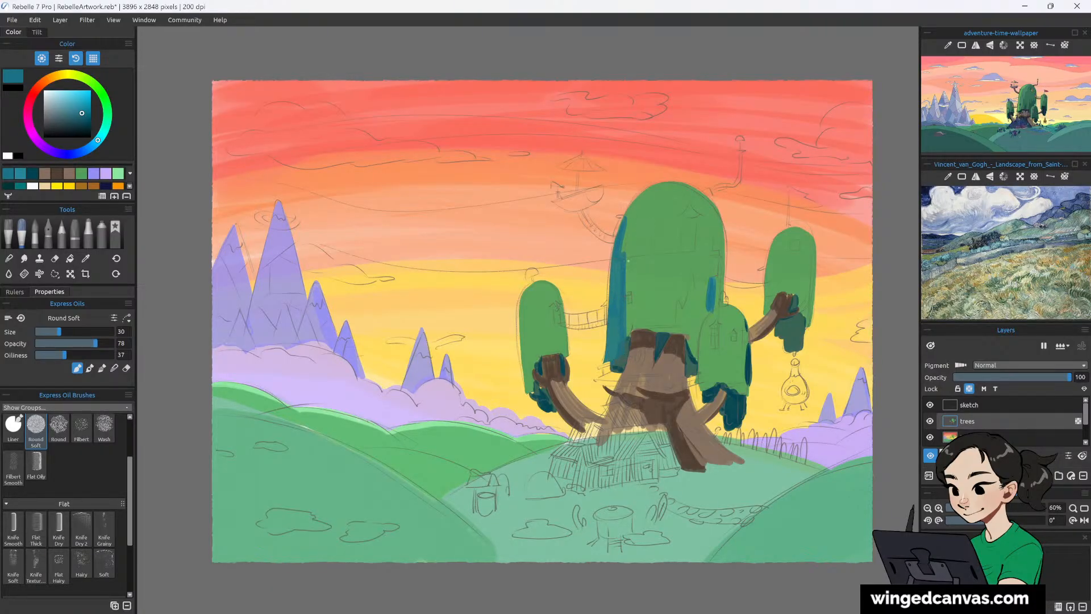
Paint dripping vertical teal shadow streaks across the lower half of the central canopy and over the lower canopy beside it.
{"action": "left_click_drag", "start_coordinate": [640, 245], "coordinate": [651, 330]}
{"action": "mouse_move", "coordinate": [626, 292]}
{"action": "left_mouse_down"}
{"action": "mouse_move", "coordinate": [646, 327]}
{"action": "mouse_move", "coordinate": [668, 295]}
{"action": "mouse_move", "coordinate": [666, 332]}
{"action": "left_mouse_up"}
{"action": "left_click_drag", "start_coordinate": [669, 296], "coordinate": [667, 335]}
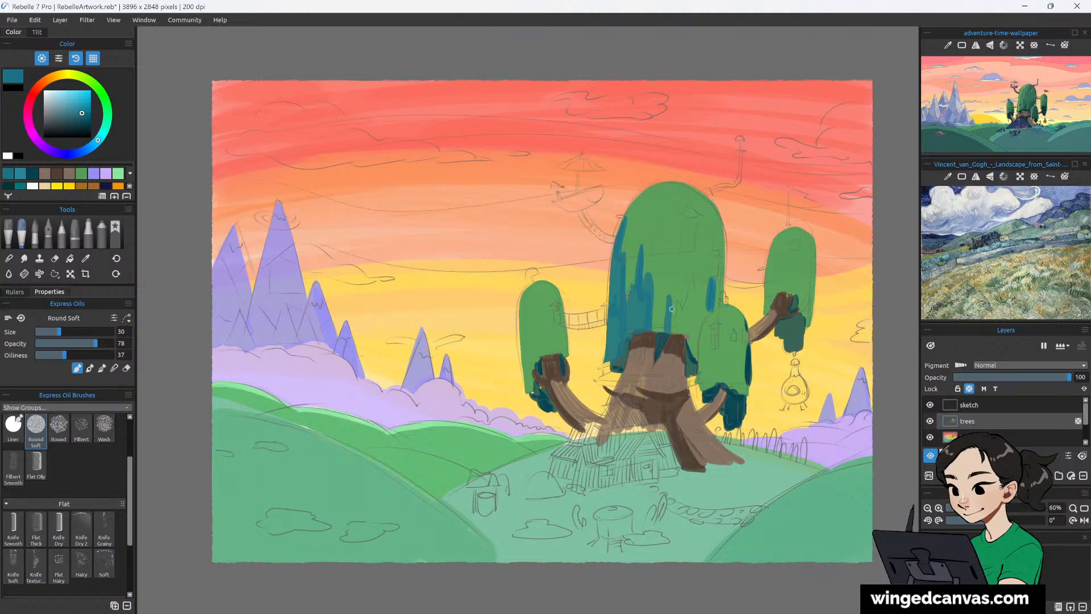
{"action": "mouse_move", "coordinate": [676, 267]}
{"action": "left_mouse_down"}
{"action": "mouse_move", "coordinate": [672, 325]}
{"action": "mouse_move", "coordinate": [687, 307]}
{"action": "mouse_move", "coordinate": [678, 311]}
{"action": "mouse_move", "coordinate": [693, 347]}
{"action": "left_mouse_up"}
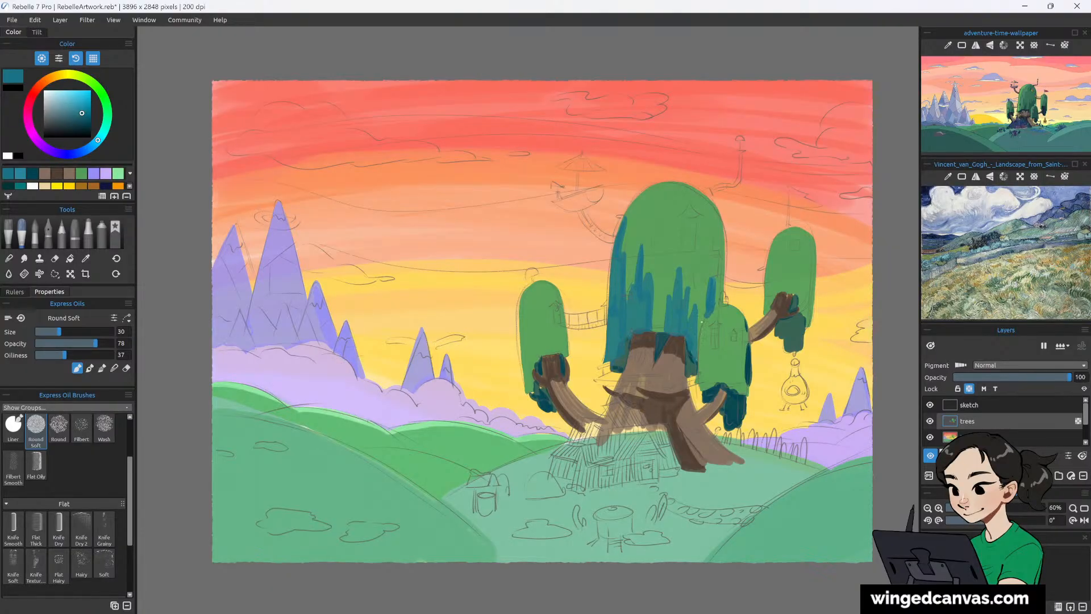
{"action": "mouse_move", "coordinate": [702, 322]}
{"action": "left_mouse_down"}
{"action": "mouse_move", "coordinate": [705, 388]}
{"action": "mouse_move", "coordinate": [698, 355]}
{"action": "mouse_move", "coordinate": [724, 387]}
{"action": "left_mouse_up"}
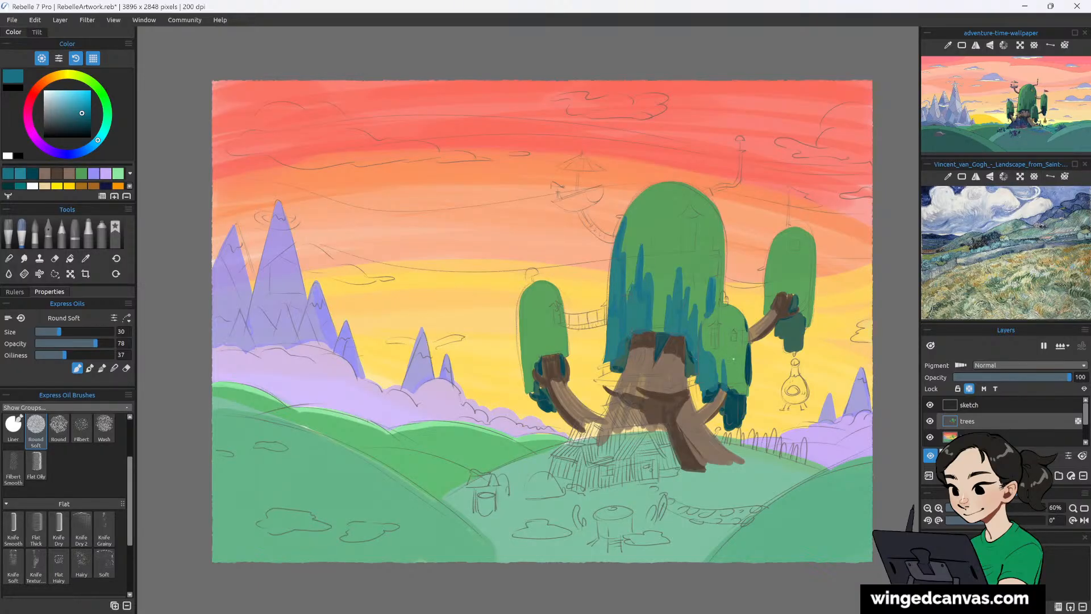
{"action": "left_click_drag", "start_coordinate": [732, 334], "coordinate": [733, 391]}
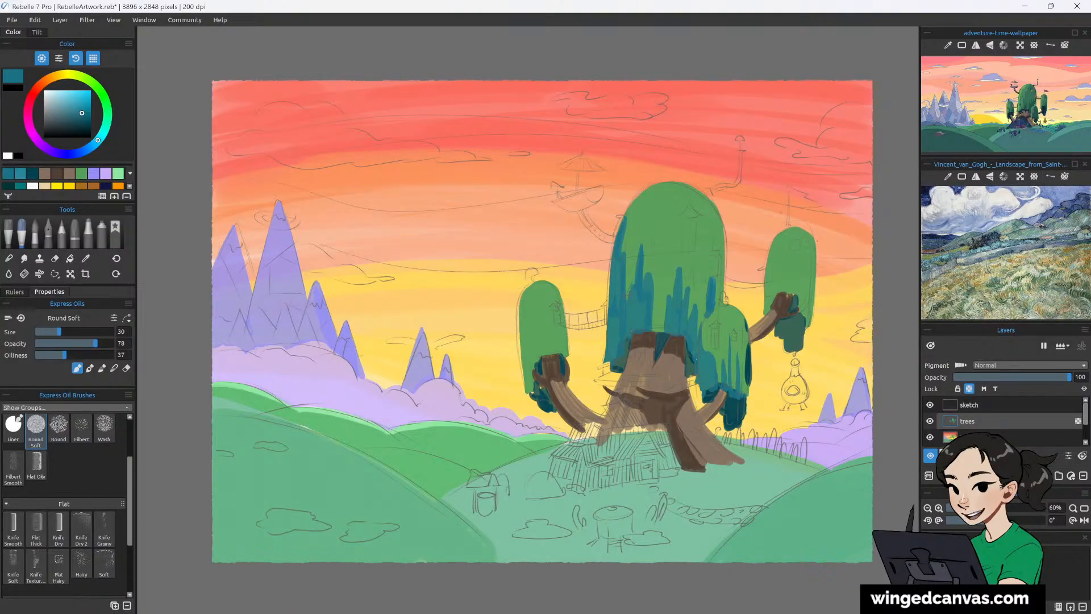
Paint vertical teal shadow streaks on the hanging canopy above the lantern and on the canopy at the rope bridge.
{"action": "left_click_drag", "start_coordinate": [777, 236], "coordinate": [789, 289]}
{"action": "left_click_drag", "start_coordinate": [775, 244], "coordinate": [768, 304]}
{"action": "mouse_move", "coordinate": [773, 264]}
{"action": "left_mouse_down"}
{"action": "mouse_move", "coordinate": [792, 296]}
{"action": "mouse_move", "coordinate": [794, 267]}
{"action": "left_mouse_up"}
{"action": "left_click_drag", "start_coordinate": [769, 313], "coordinate": [779, 301]}
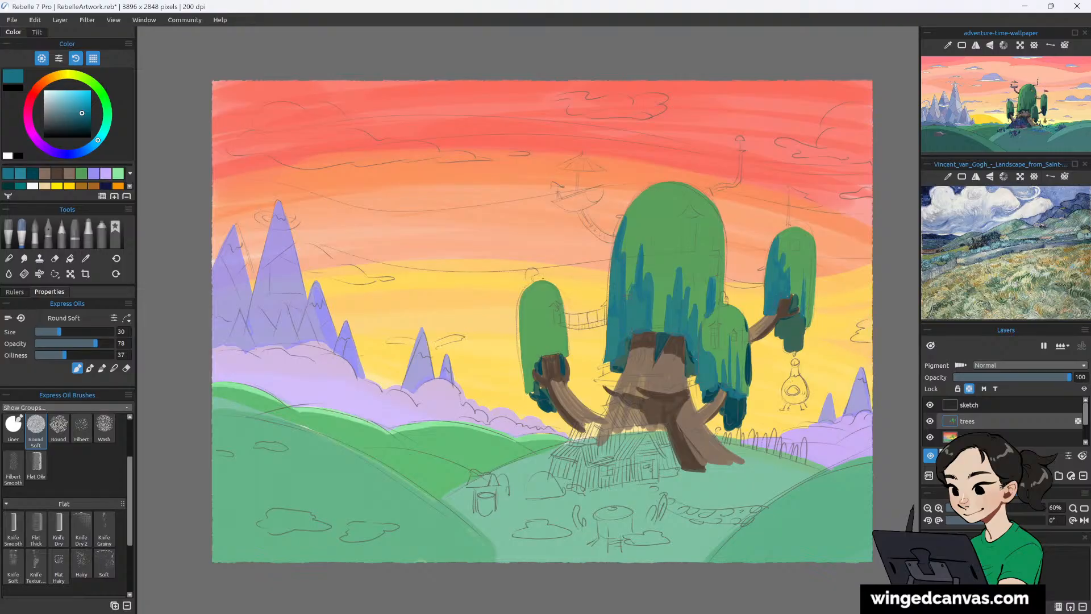
{"action": "left_click_drag", "start_coordinate": [524, 296], "coordinate": [549, 356]}
{"action": "left_click_drag", "start_coordinate": [521, 302], "coordinate": [528, 387]}
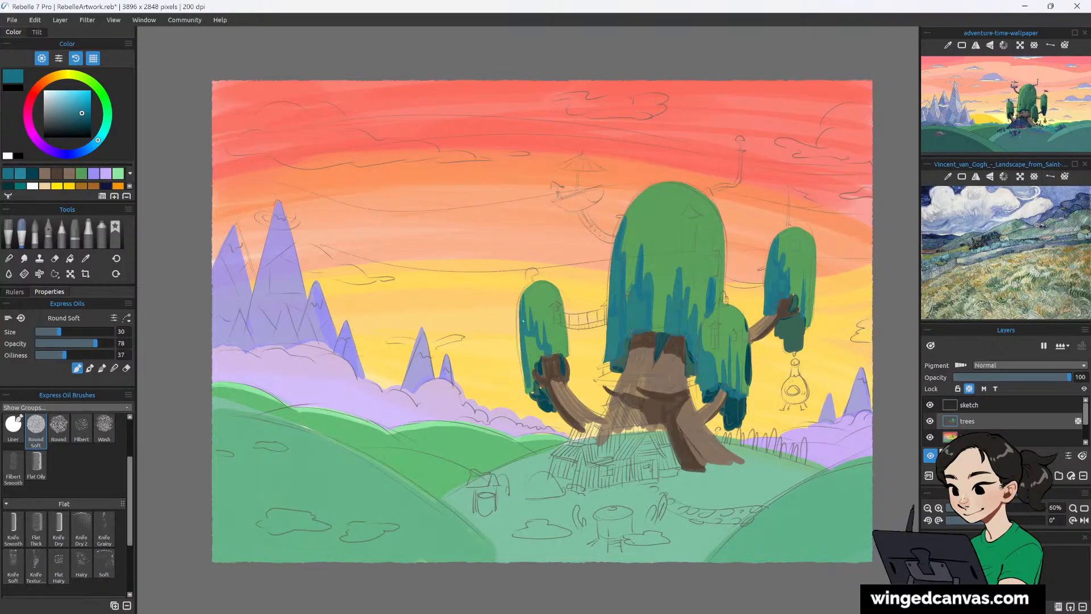
{"action": "mouse_move", "coordinate": [524, 324]}
{"action": "left_mouse_down"}
{"action": "mouse_move", "coordinate": [532, 394]}
{"action": "mouse_move", "coordinate": [542, 358]}
{"action": "left_mouse_up"}
Switch to the layer beneath trees and paint a slanted roof patch on the house in saturated deep blue.
{"action": "left_click", "coordinate": [970, 437]}
{"action": "mouse_move", "coordinate": [628, 438]}
{"action": "left_mouse_down"}
{"action": "mouse_move", "coordinate": [614, 458]}
{"action": "mouse_move", "coordinate": [625, 457]}
{"action": "left_mouse_up"}
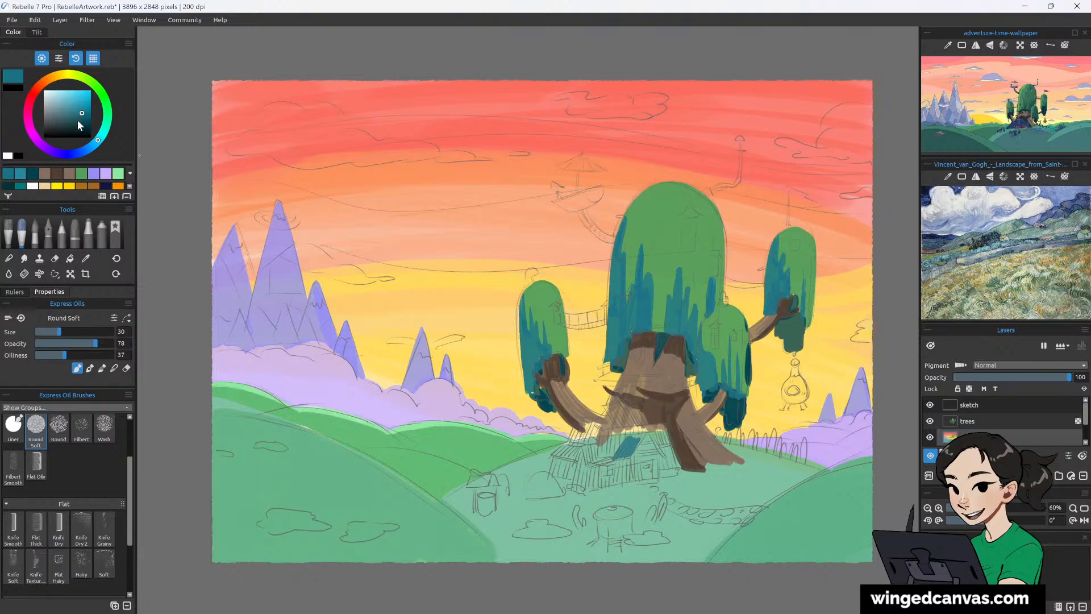
{"action": "left_click", "coordinate": [81, 123]}
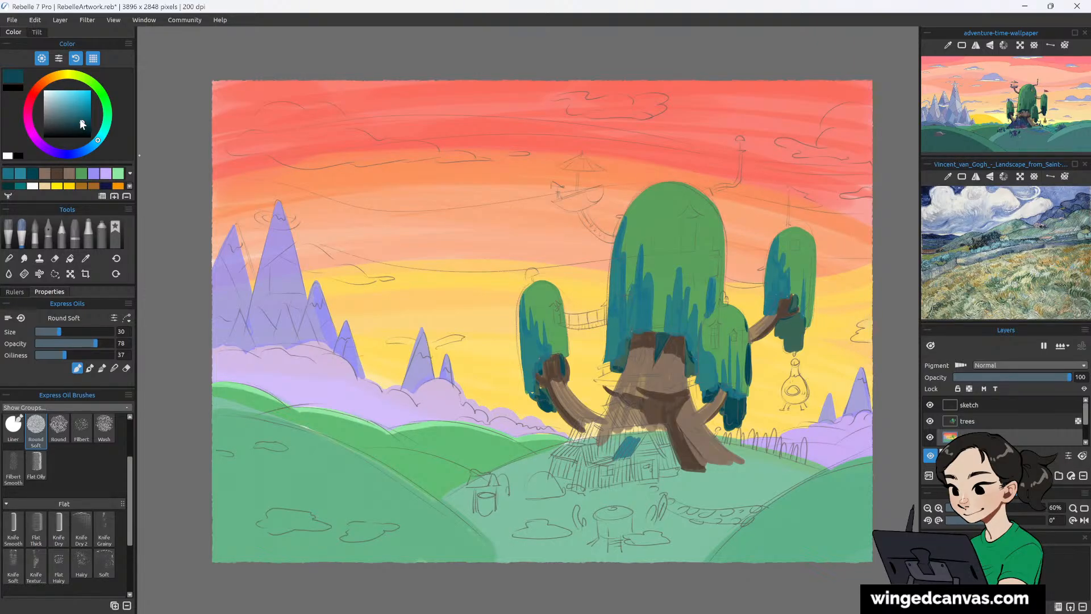
{"action": "left_click", "coordinate": [71, 121]}
{"action": "left_click", "coordinate": [89, 145]}
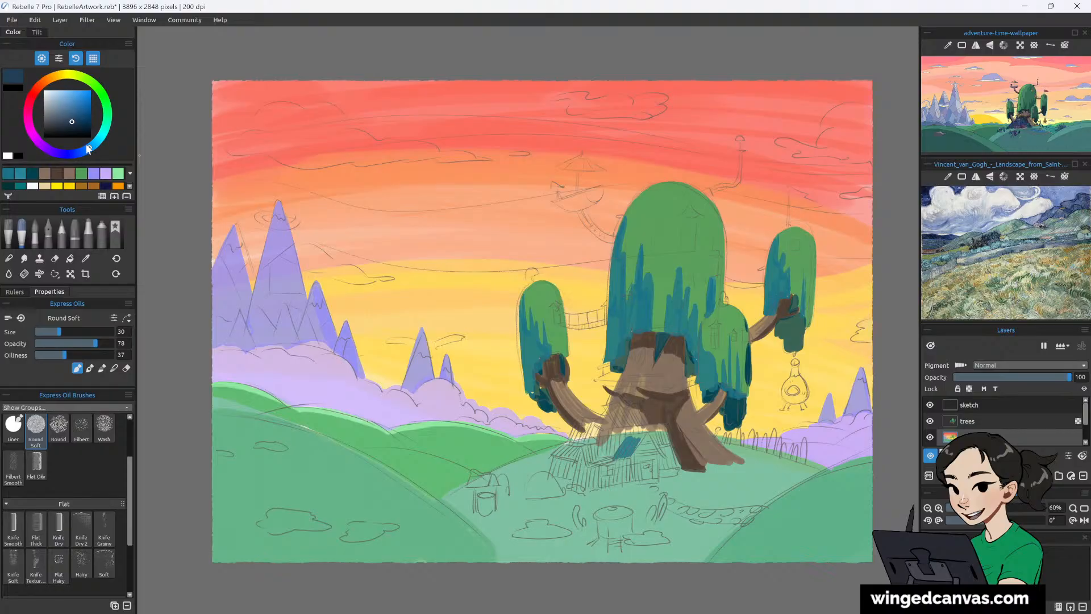
{"action": "left_click", "coordinate": [83, 147]}
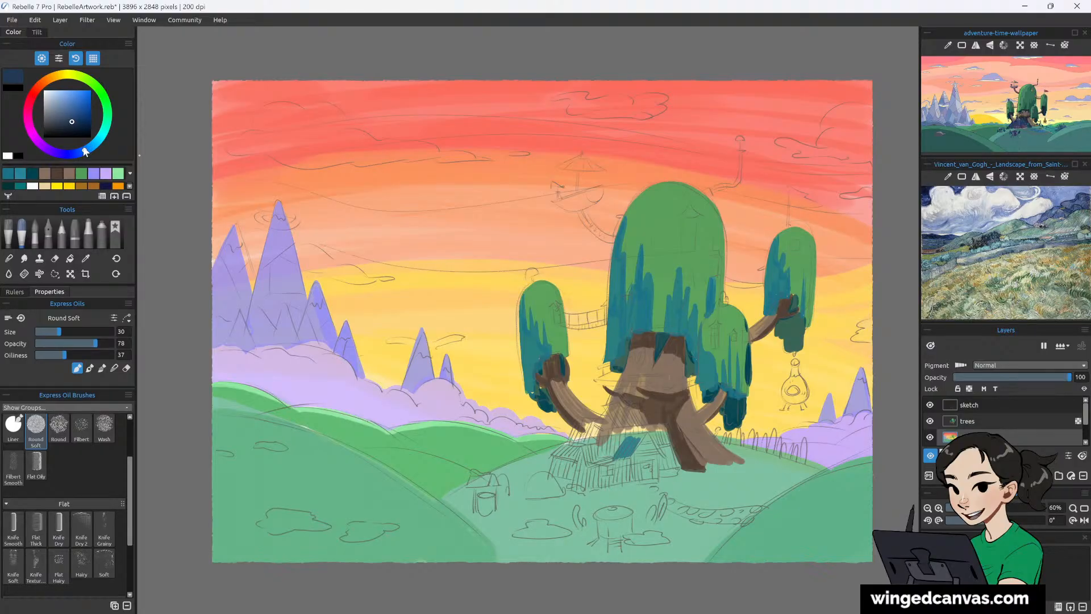
{"action": "left_click", "coordinate": [85, 102]}
{"action": "left_click", "coordinate": [87, 104]}
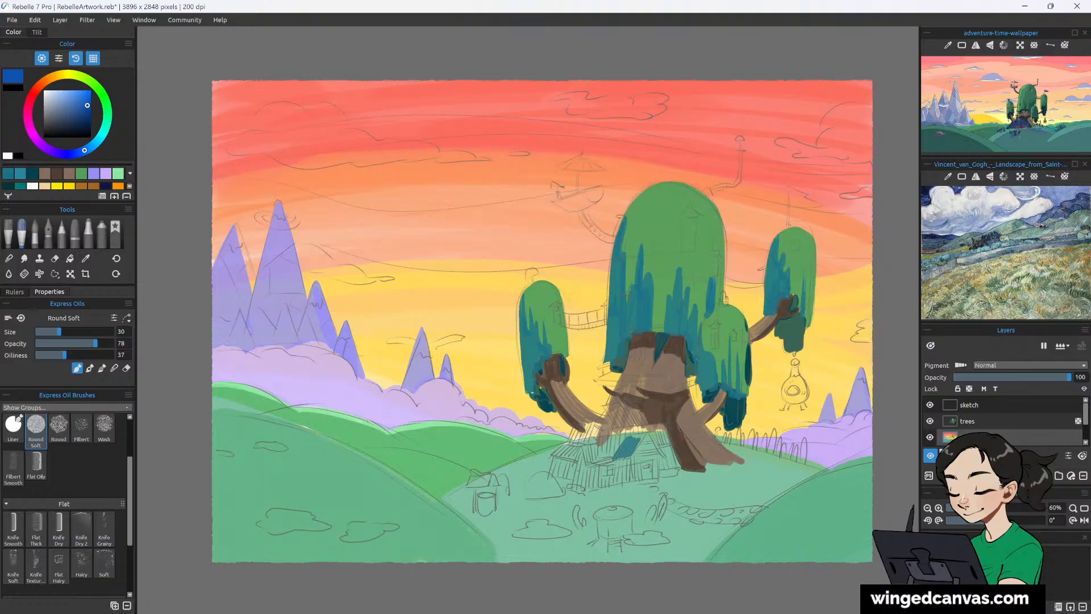
{"action": "left_click_drag", "start_coordinate": [617, 458], "coordinate": [635, 439]}
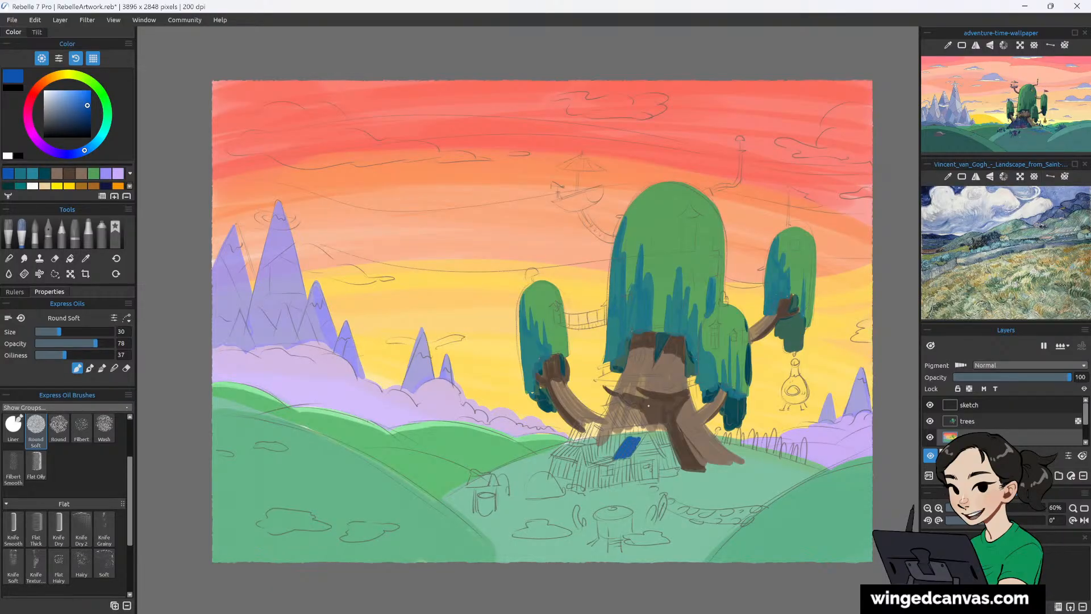
{"action": "left_click", "coordinate": [78, 151]}
{"action": "left_click_drag", "start_coordinate": [616, 457], "coordinate": [643, 437]}
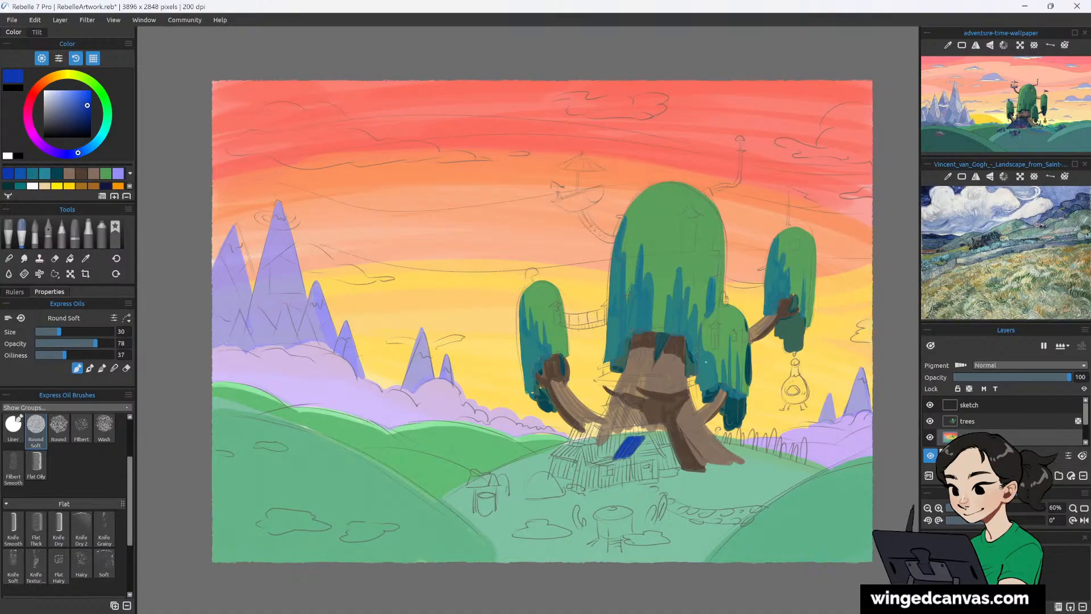
Paint the front gable edge and main slope of the house roof in a muted navy blue.
{"action": "left_click", "coordinate": [74, 113]}
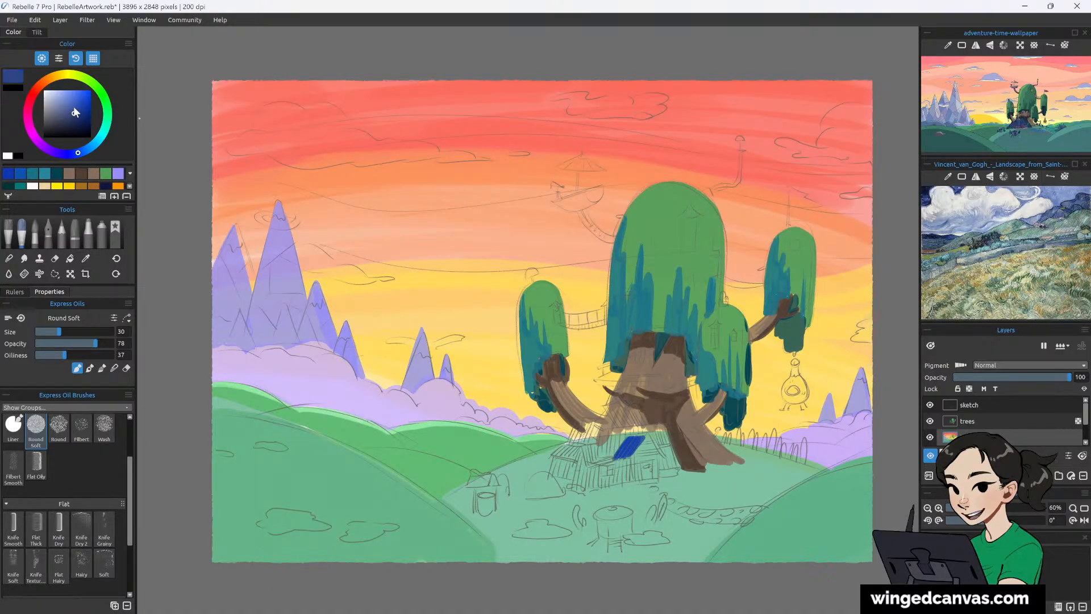
{"action": "left_click_drag", "start_coordinate": [627, 441], "coordinate": [663, 456]}
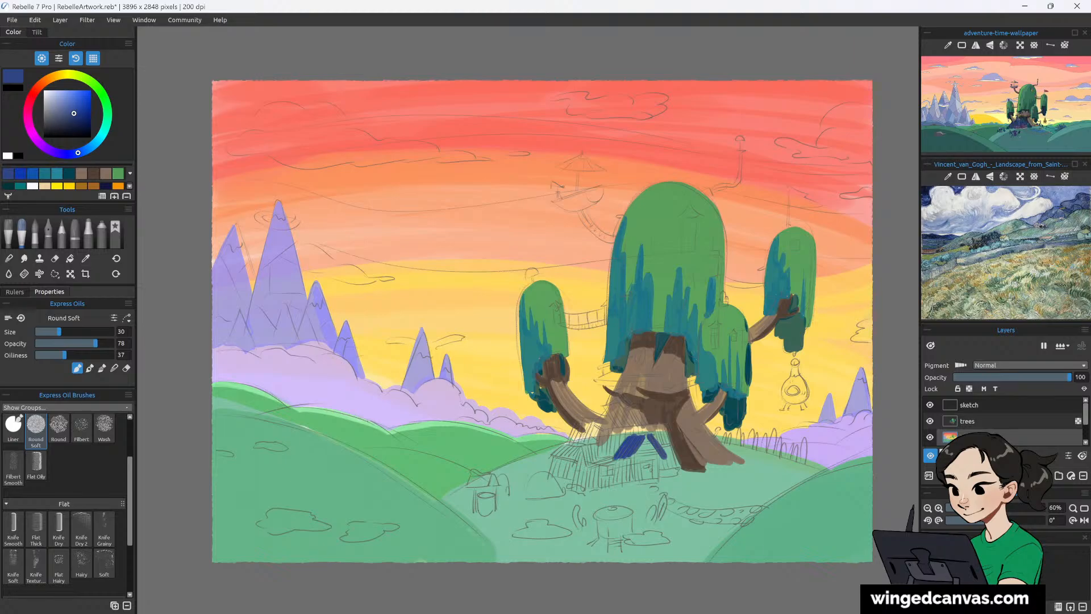
{"action": "mouse_move", "coordinate": [653, 431]}
{"action": "left_mouse_down"}
{"action": "mouse_move", "coordinate": [662, 445]}
{"action": "mouse_move", "coordinate": [668, 438]}
{"action": "left_mouse_up"}
{"action": "mouse_move", "coordinate": [600, 432]}
{"action": "left_mouse_down"}
{"action": "mouse_move", "coordinate": [609, 454]}
{"action": "mouse_move", "coordinate": [646, 410]}
{"action": "mouse_move", "coordinate": [609, 440]}
{"action": "mouse_move", "coordinate": [658, 404]}
{"action": "mouse_move", "coordinate": [674, 407]}
{"action": "mouse_move", "coordinate": [621, 436]}
{"action": "mouse_move", "coordinate": [639, 429]}
{"action": "left_mouse_up"}
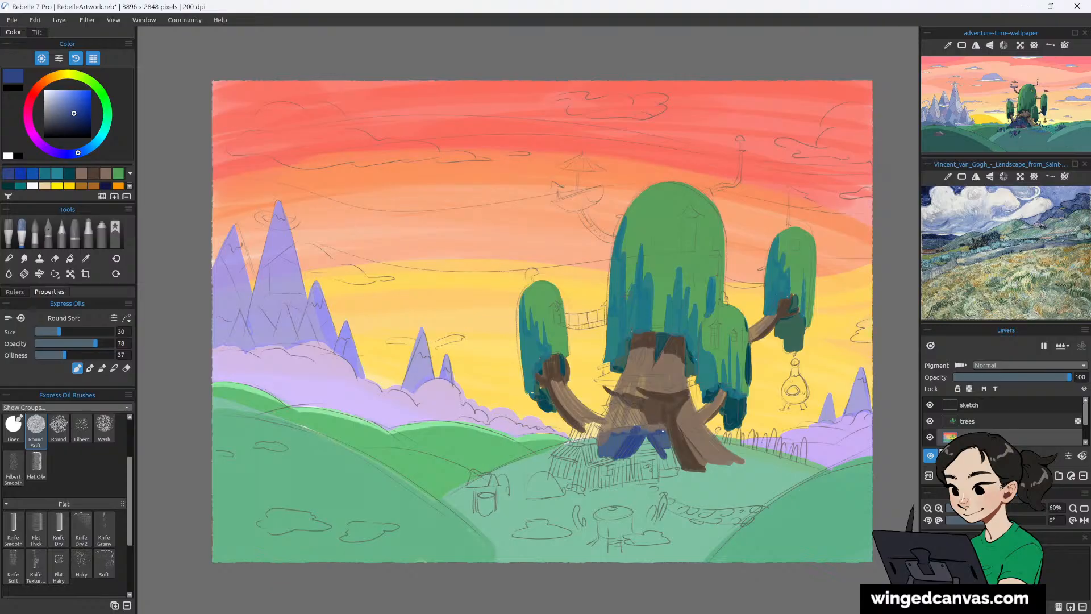
Erase the trunk paint on the trees layer where it covers the house roof, using the Chisel eraser.
{"action": "left_click", "coordinate": [54, 257]}
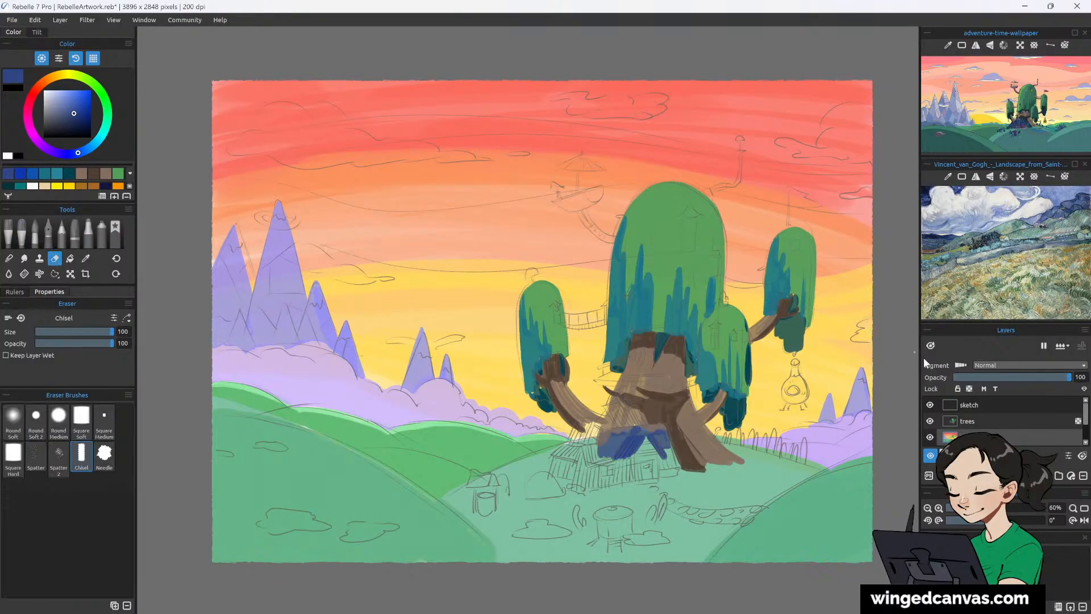
{"action": "left_click_drag", "start_coordinate": [606, 438], "coordinate": [659, 428]}
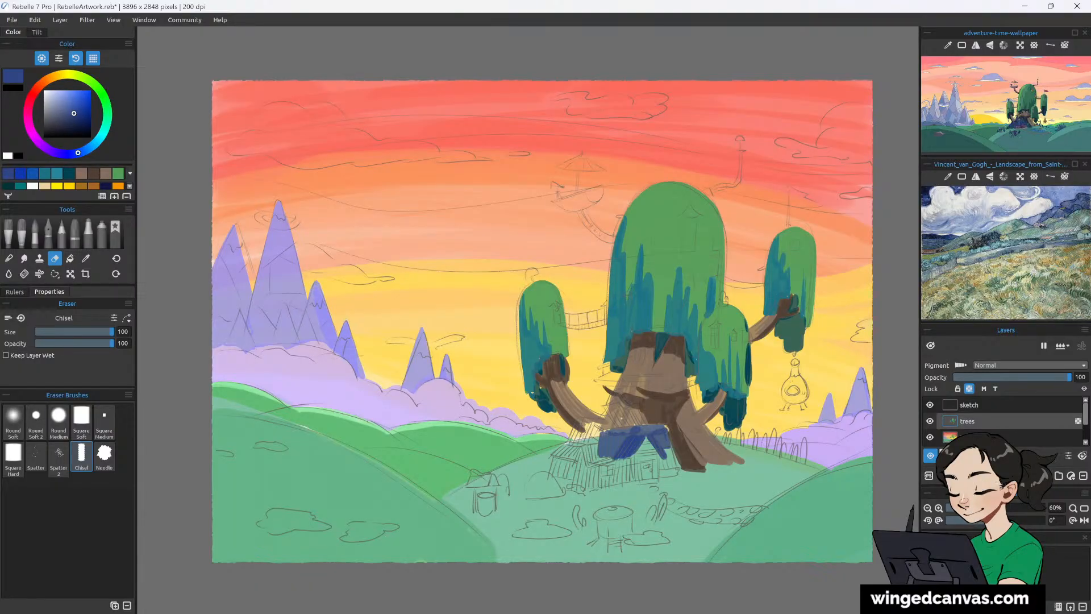
{"action": "mouse_move", "coordinate": [575, 428]}
{"action": "left_mouse_down"}
{"action": "mouse_move", "coordinate": [653, 418]}
{"action": "mouse_move", "coordinate": [656, 377]}
{"action": "mouse_move", "coordinate": [645, 416]}
{"action": "left_mouse_up"}
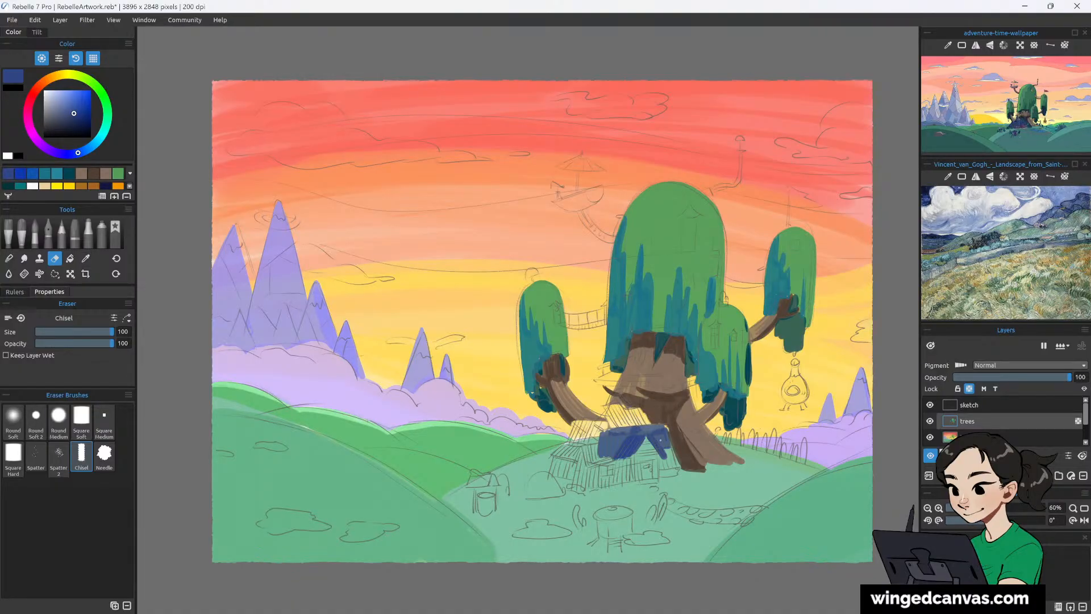
Fill the remaining roof sections and the raised upper roof in muted blue with Round Soft on the layer beneath trees.
{"action": "left_click", "coordinate": [998, 435]}
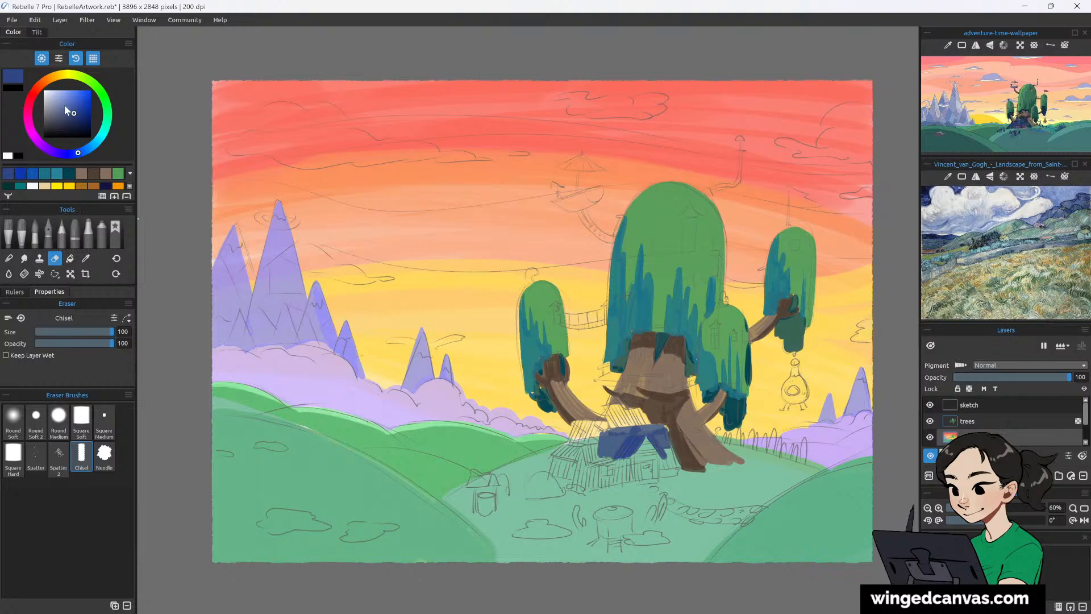
{"action": "left_click", "coordinate": [21, 233]}
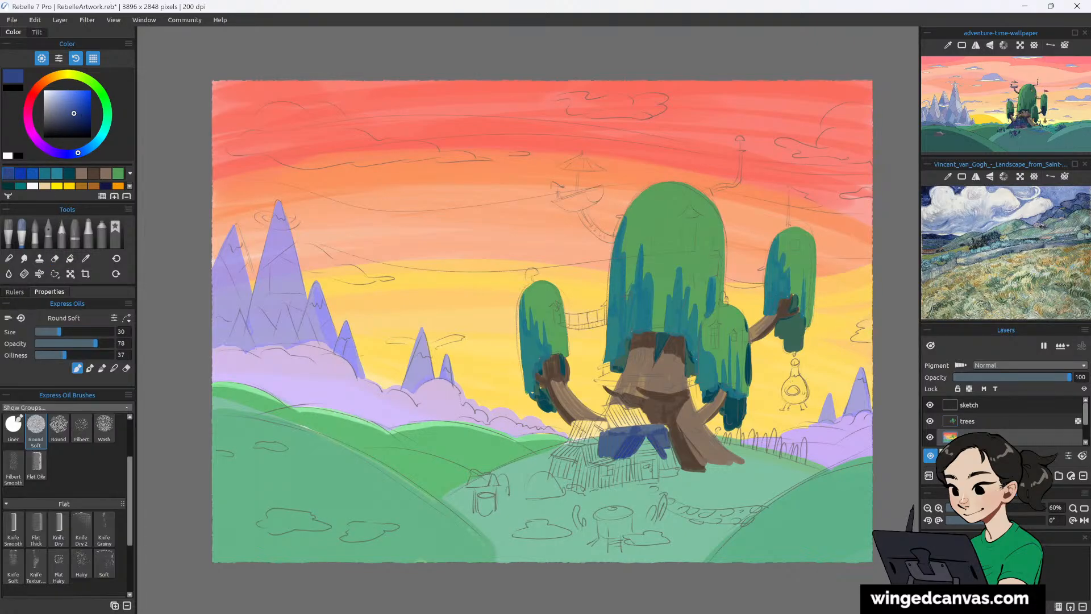
{"action": "left_click_drag", "start_coordinate": [560, 446], "coordinate": [611, 456]}
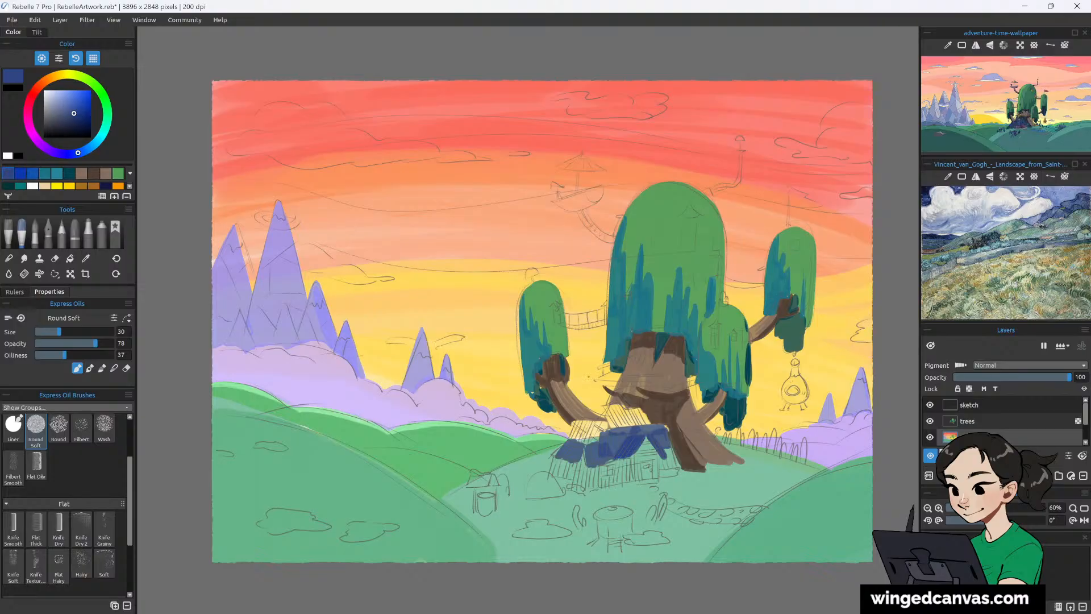
{"action": "mouse_move", "coordinate": [572, 421]}
{"action": "left_mouse_down"}
{"action": "mouse_move", "coordinate": [580, 441]}
{"action": "mouse_move", "coordinate": [590, 427]}
{"action": "mouse_move", "coordinate": [594, 443]}
{"action": "mouse_move", "coordinate": [603, 415]}
{"action": "mouse_move", "coordinate": [612, 433]}
{"action": "mouse_move", "coordinate": [618, 414]}
{"action": "mouse_move", "coordinate": [623, 426]}
{"action": "mouse_move", "coordinate": [608, 424]}
{"action": "mouse_move", "coordinate": [618, 410]}
{"action": "mouse_move", "coordinate": [630, 424]}
{"action": "mouse_move", "coordinate": [607, 445]}
{"action": "mouse_move", "coordinate": [626, 432]}
{"action": "mouse_move", "coordinate": [625, 443]}
{"action": "mouse_move", "coordinate": [631, 413]}
{"action": "mouse_move", "coordinate": [650, 429]}
{"action": "left_mouse_up"}
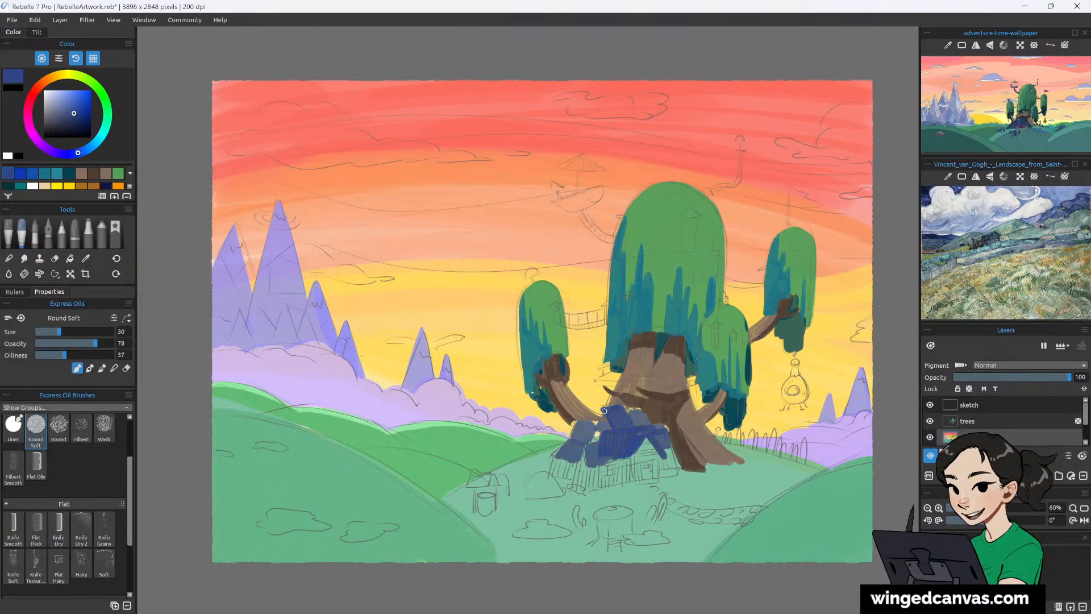
{"action": "mouse_move", "coordinate": [635, 419]}
{"action": "left_mouse_down"}
{"action": "mouse_move", "coordinate": [631, 432]}
{"action": "mouse_move", "coordinate": [649, 424]}
{"action": "left_mouse_up"}
{"action": "mouse_move", "coordinate": [564, 445]}
{"action": "left_mouse_down"}
{"action": "mouse_move", "coordinate": [585, 424]}
{"action": "mouse_move", "coordinate": [583, 441]}
{"action": "mouse_move", "coordinate": [594, 430]}
{"action": "mouse_move", "coordinate": [584, 423]}
{"action": "mouse_move", "coordinate": [619, 432]}
{"action": "mouse_move", "coordinate": [589, 445]}
{"action": "mouse_move", "coordinate": [611, 463]}
{"action": "left_mouse_up"}
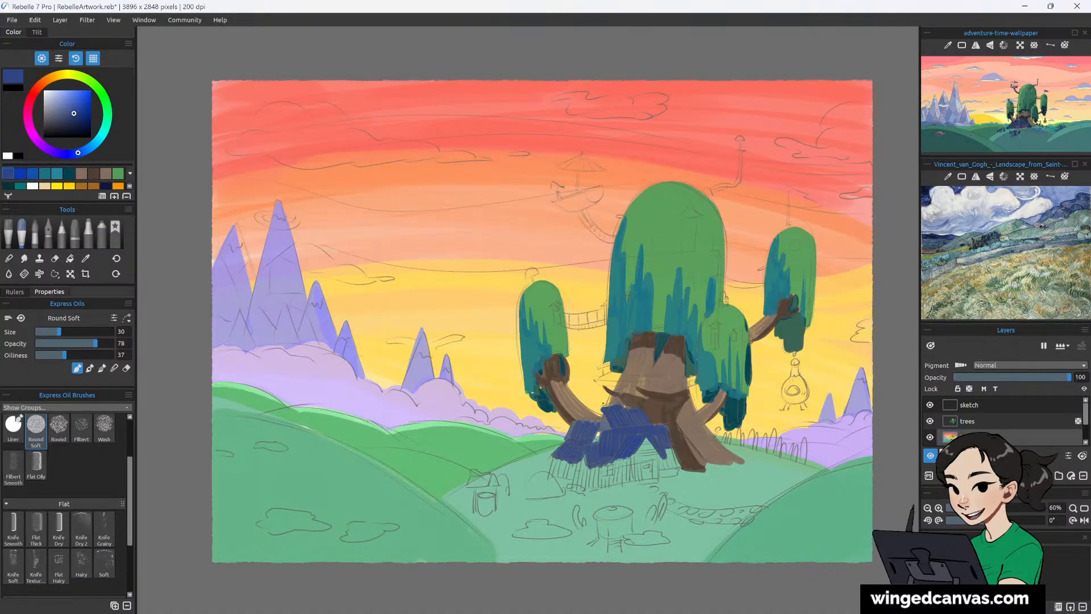
{"action": "left_click_drag", "start_coordinate": [602, 421], "coordinate": [596, 441]}
Paint two very dark navy wall posts and a dark opening on the roof, clearing trees-layer paint over it with the eraser.
{"action": "left_click", "coordinate": [88, 128]}
{"action": "left_click_drag", "start_coordinate": [631, 463], "coordinate": [633, 483]}
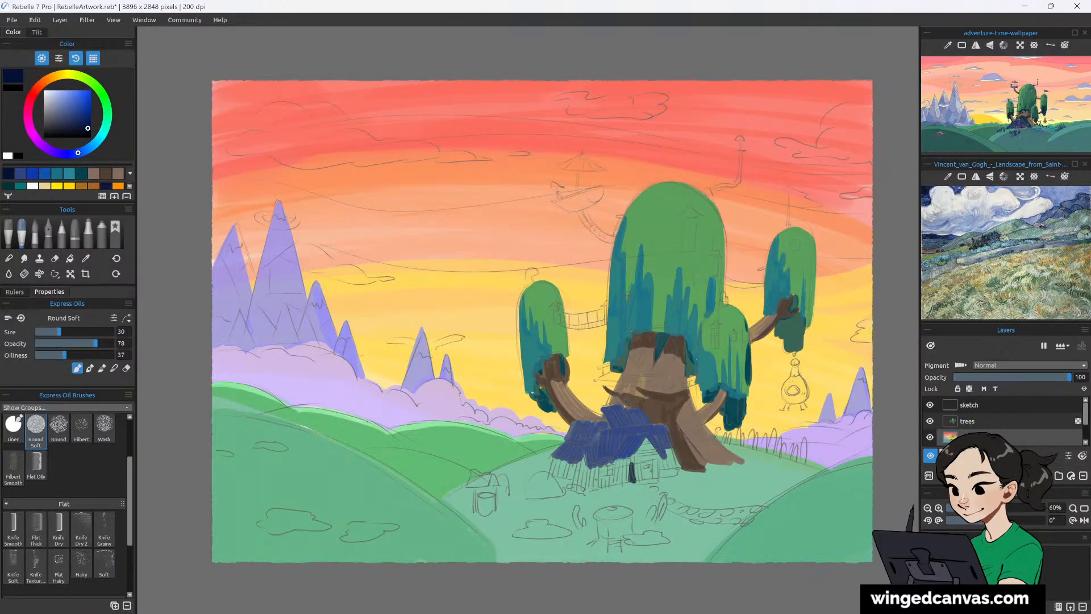
{"action": "left_click_drag", "start_coordinate": [587, 468], "coordinate": [588, 492]}
{"action": "left_click_drag", "start_coordinate": [602, 421], "coordinate": [607, 429]}
{"action": "left_click", "coordinate": [990, 420]}
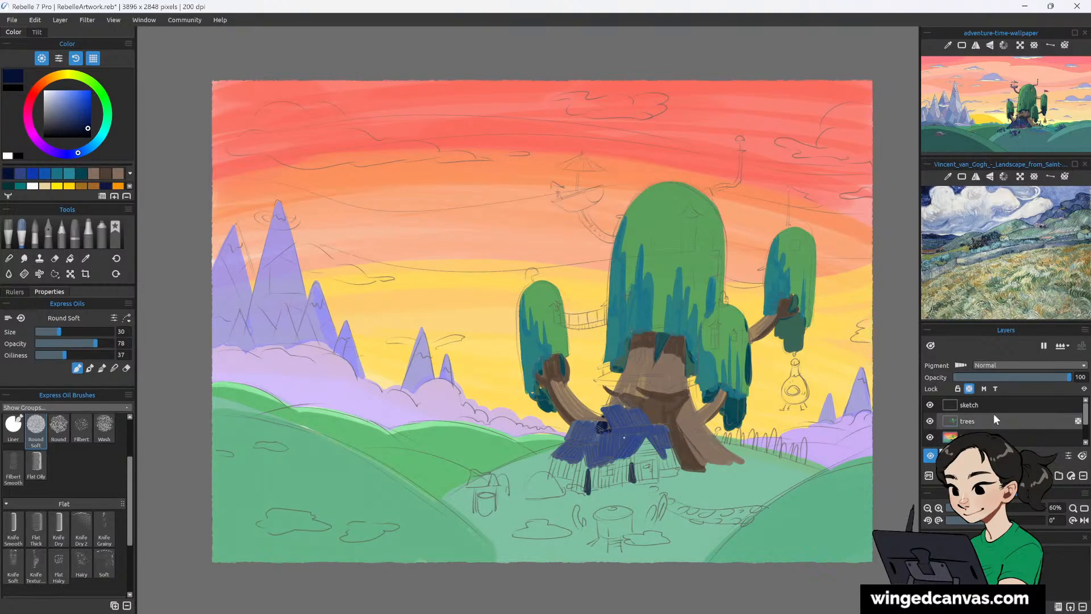
{"action": "left_click", "coordinate": [55, 257]}
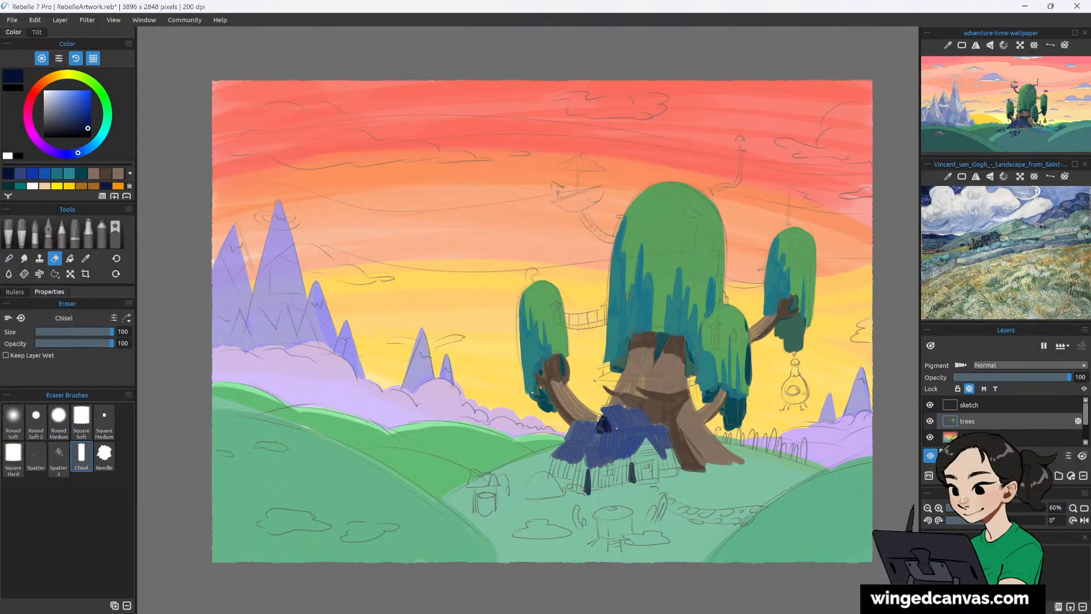
Paint dark navy wall posts, gable trim, roof lines and a base shadow on the house with Round Soft at size 25, beneath trees.
{"action": "left_click", "coordinate": [986, 436]}
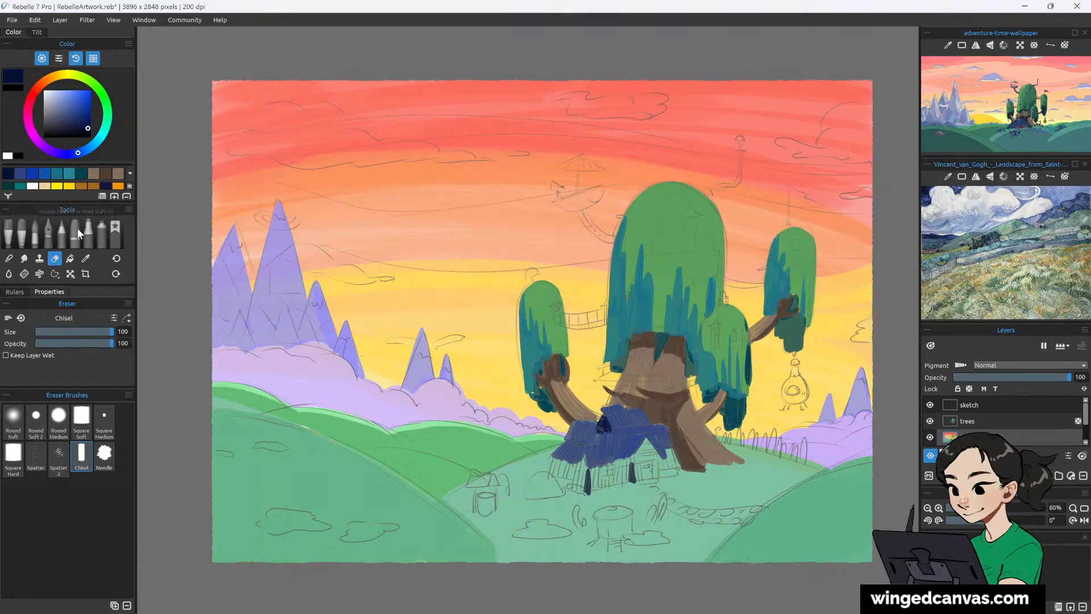
{"action": "left_click", "coordinate": [24, 232]}
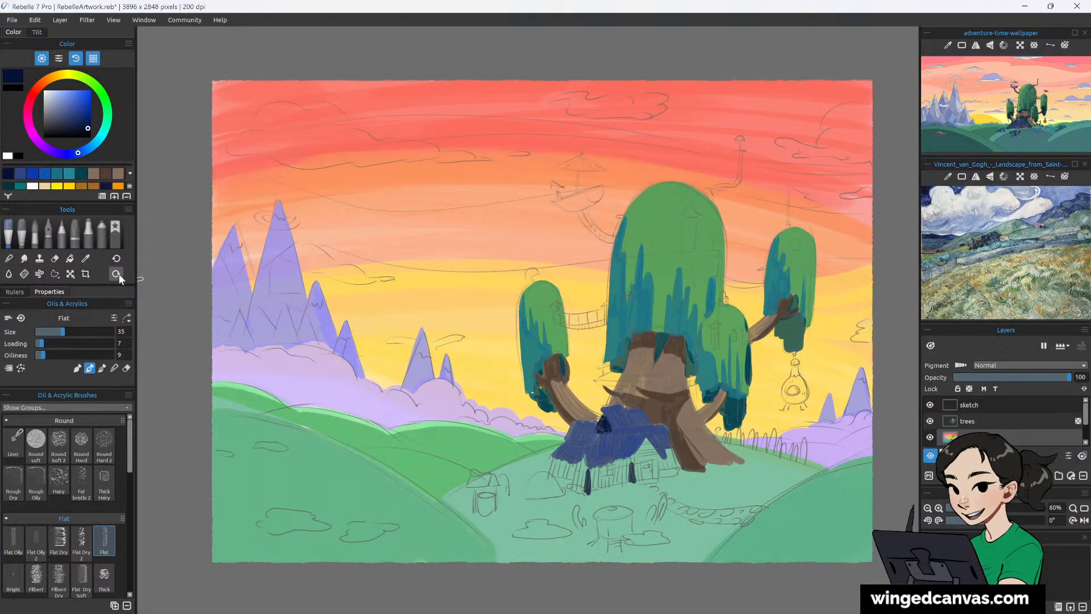
{"action": "left_click", "coordinate": [22, 231]}
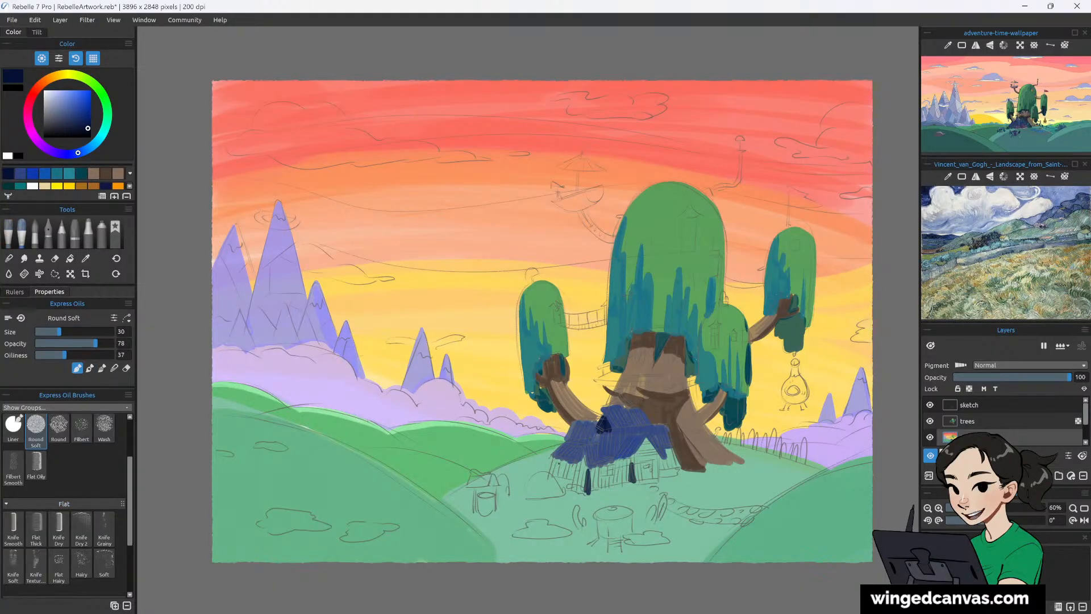
{"action": "key", "text": "bracketleft"}
{"action": "mouse_move", "coordinate": [559, 462]}
{"action": "left_mouse_down"}
{"action": "mouse_move", "coordinate": [554, 478]}
{"action": "mouse_move", "coordinate": [574, 481]}
{"action": "left_mouse_up"}
{"action": "left_click_drag", "start_coordinate": [619, 467], "coordinate": [617, 484]}
{"action": "left_click_drag", "start_coordinate": [668, 450], "coordinate": [670, 470]}
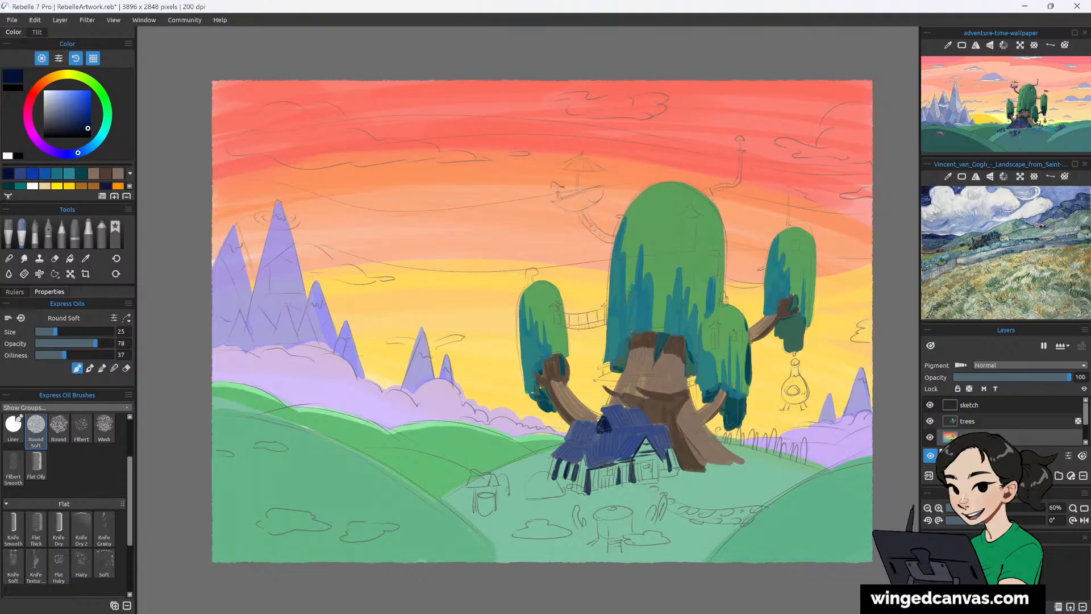
{"action": "mouse_move", "coordinate": [554, 458]}
{"action": "left_mouse_down"}
{"action": "mouse_move", "coordinate": [549, 479]}
{"action": "mouse_move", "coordinate": [604, 490]}
{"action": "left_mouse_up"}
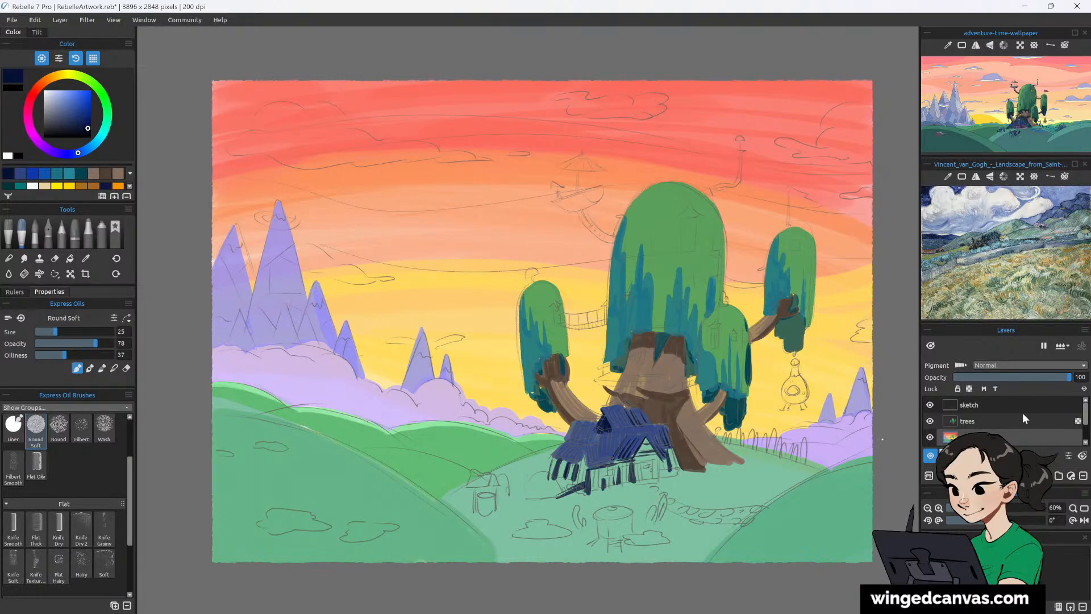
Set the sketch layer's blending mode to Multiply.
{"action": "left_click", "coordinate": [1035, 401]}
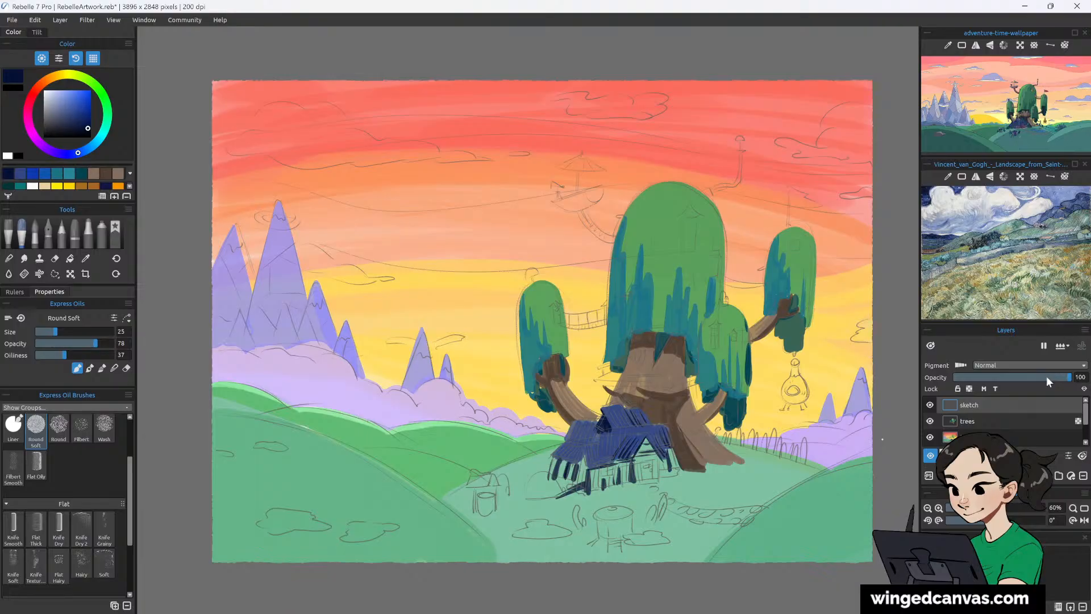
{"action": "left_click", "coordinate": [1057, 367]}
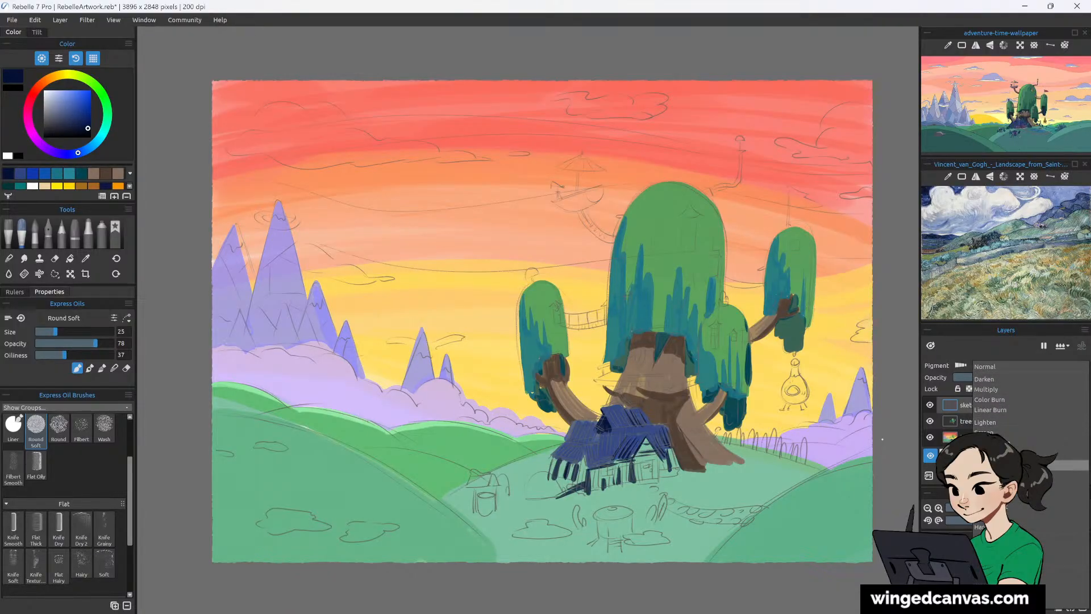
{"action": "left_click", "coordinate": [1022, 388]}
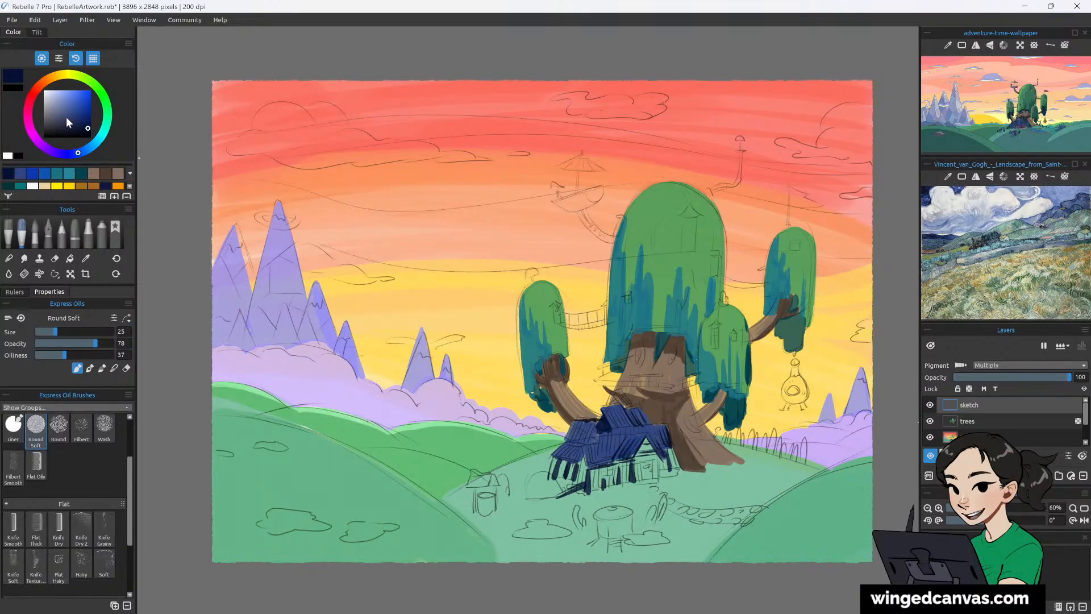
Choose a light periwinkle blue and the Thick oil brush, and undo a trial cloud stroke made on the sketch layer.
{"action": "left_click_drag", "start_coordinate": [68, 97], "coordinate": [67, 95]}
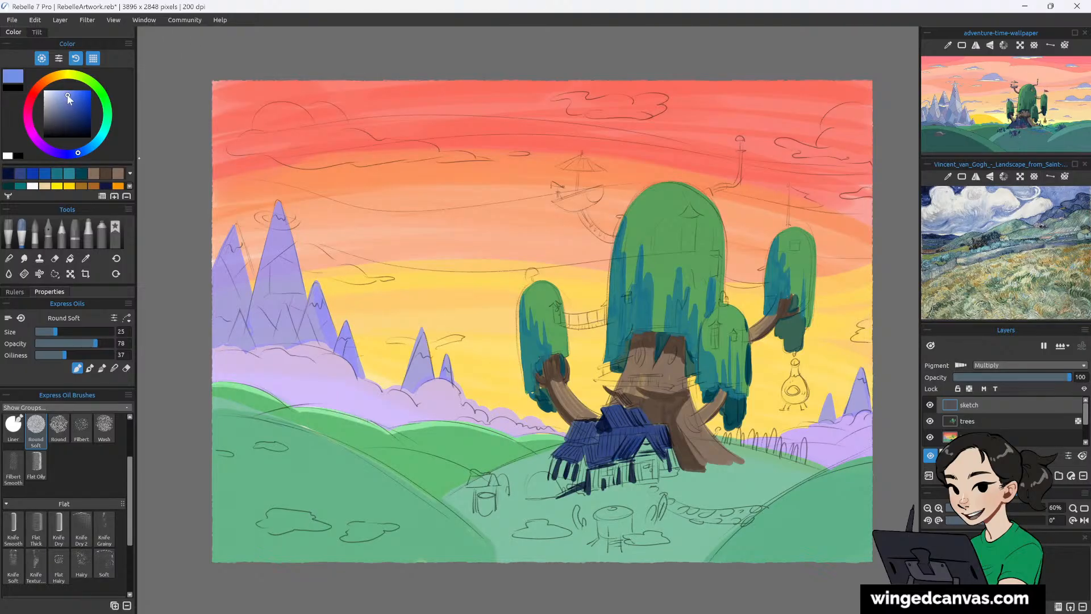
{"action": "left_click", "coordinate": [8, 233]}
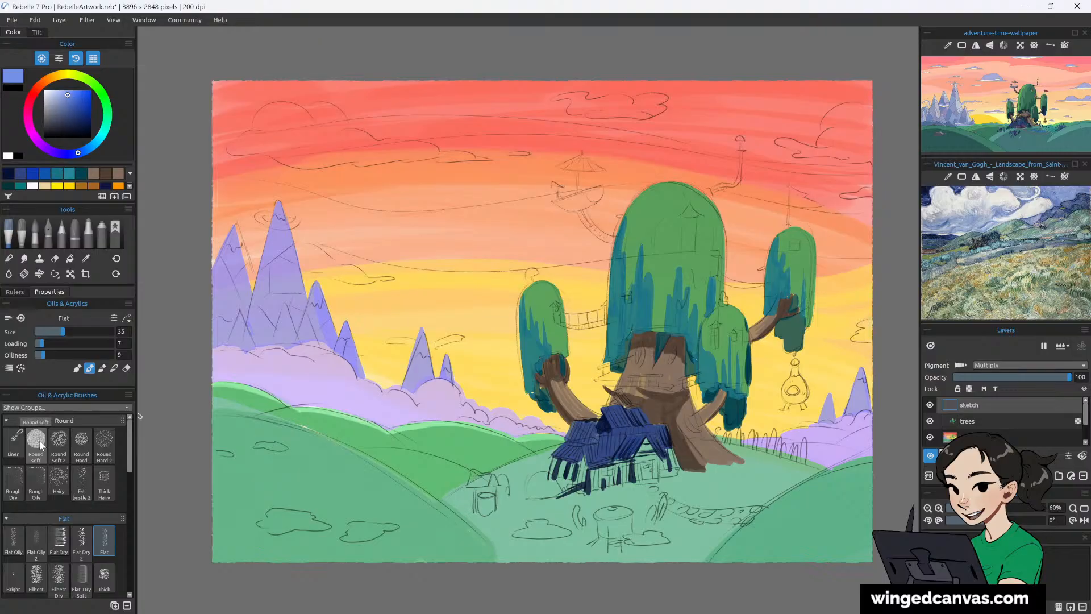
{"action": "left_click", "coordinate": [105, 574]}
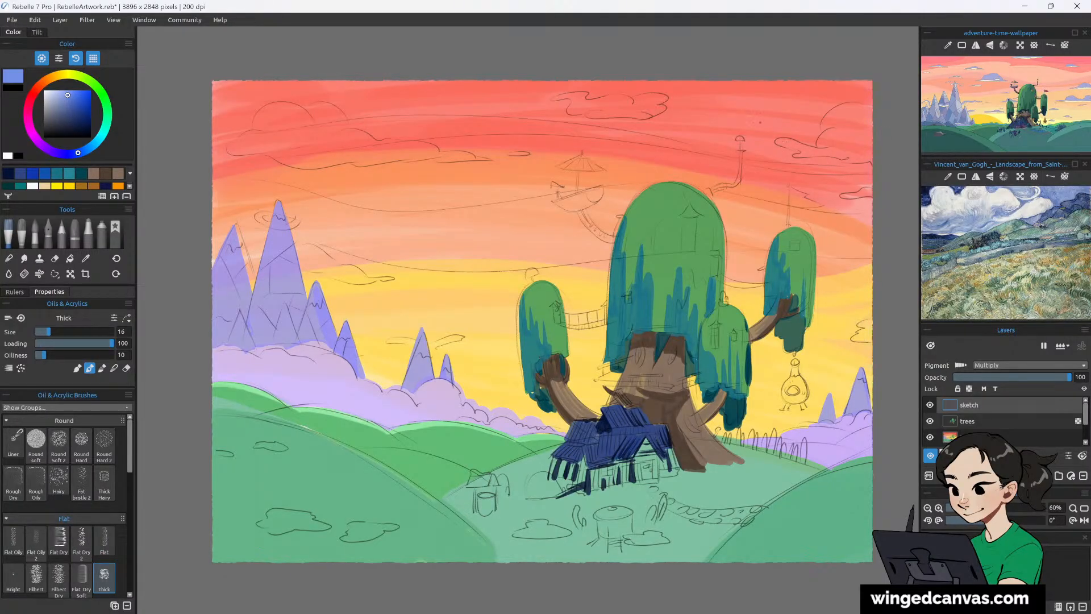
{"action": "left_click_drag", "start_coordinate": [778, 140], "coordinate": [805, 145]}
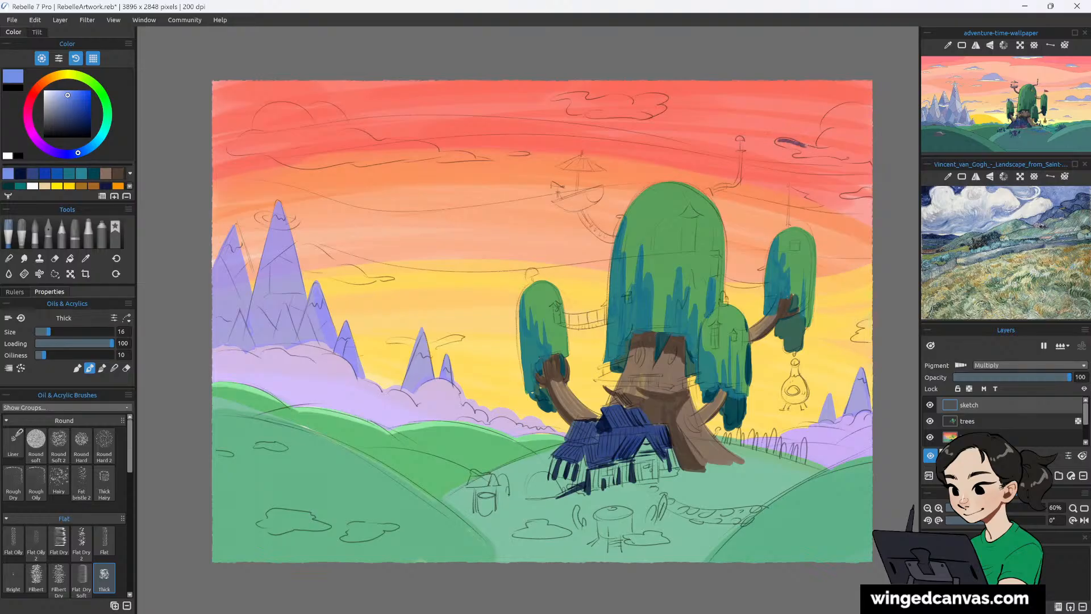
{"action": "key", "text": "ctrl+z"}
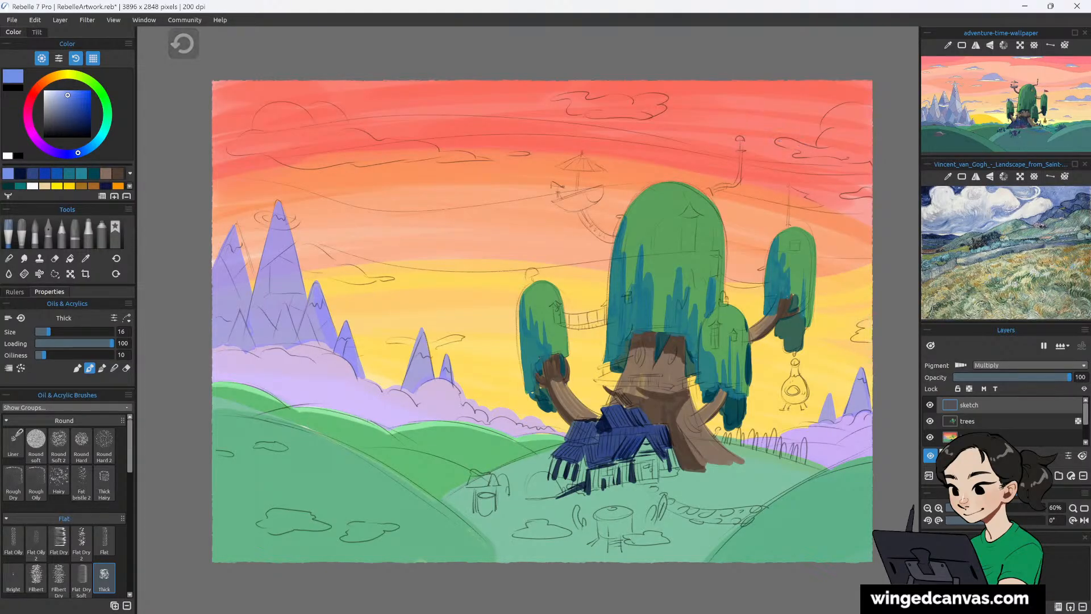
Paint the large cloud above the lantern tree in periwinkle on the layer beneath trees, with the Thick brush at size 30.
{"action": "left_click", "coordinate": [1035, 421]}
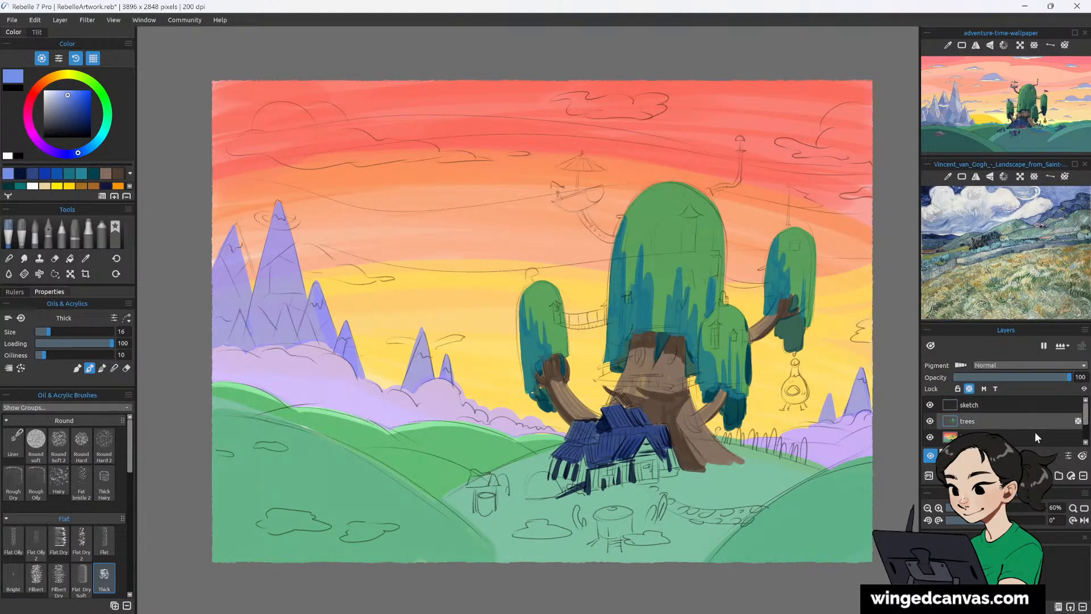
{"action": "left_click", "coordinate": [1011, 431]}
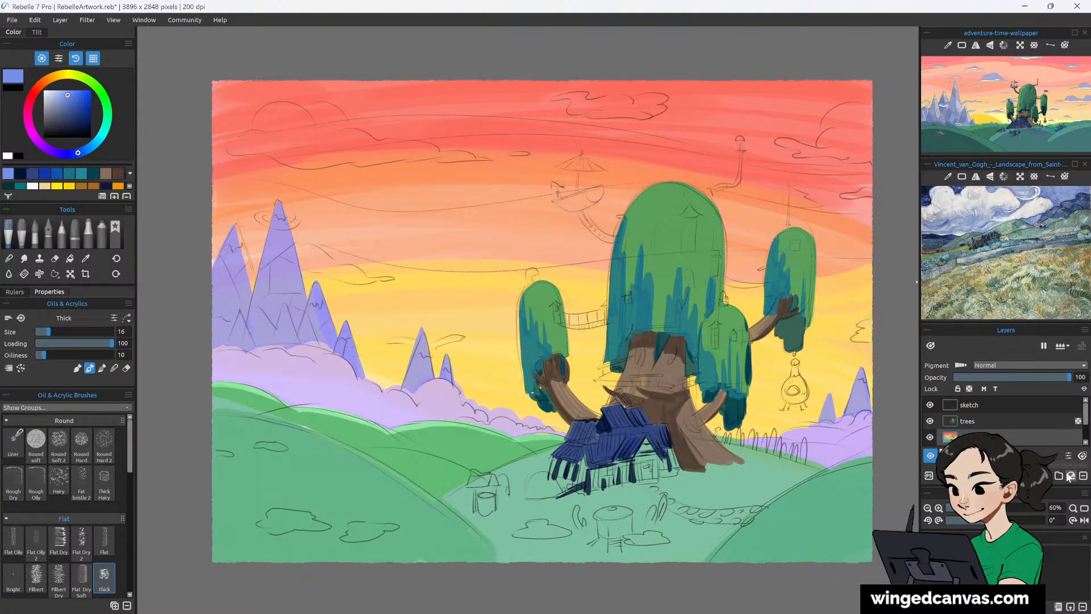
{"action": "left_click", "coordinate": [1048, 476]}
{"action": "left_click", "coordinate": [1083, 476]}
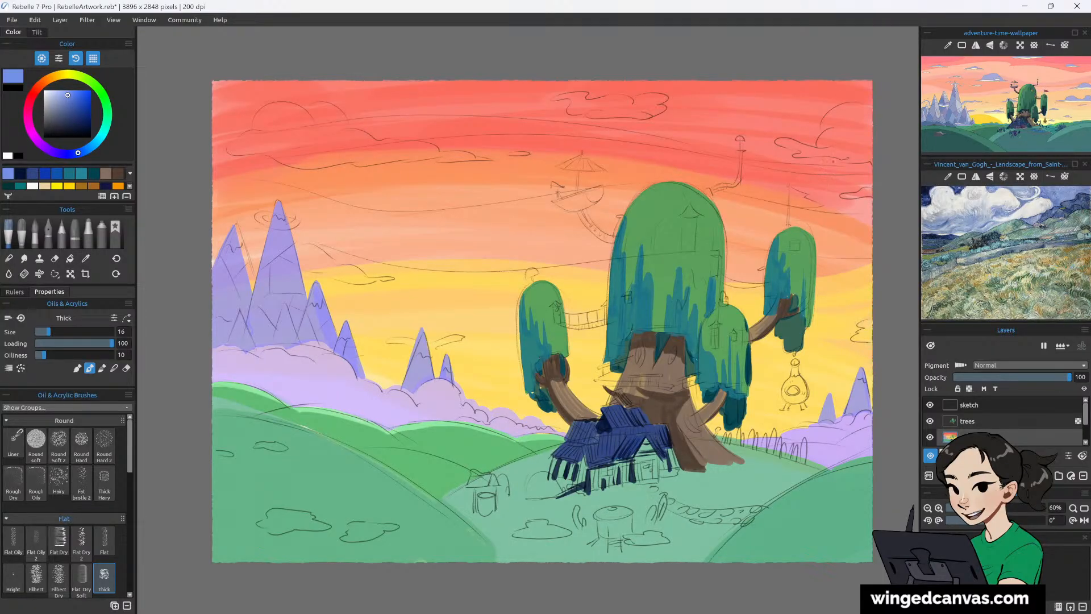
{"action": "key", "text": "bracketright"}
{"action": "key", "text": "bracketright"}
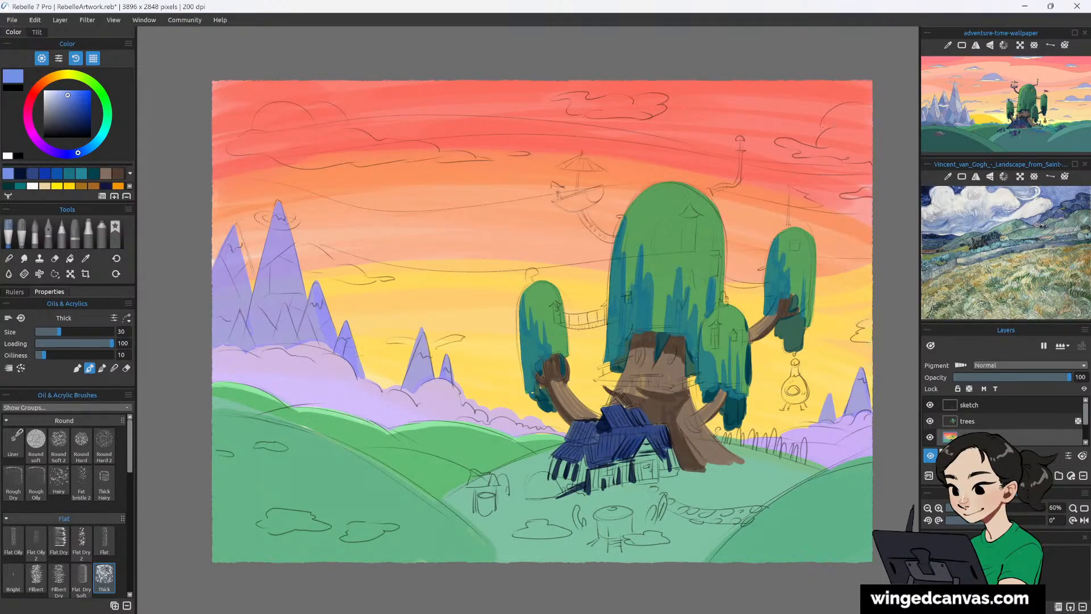
{"action": "mouse_move", "coordinate": [824, 115]}
{"action": "left_mouse_down"}
{"action": "mouse_move", "coordinate": [864, 107]}
{"action": "mouse_move", "coordinate": [855, 111]}
{"action": "left_mouse_up"}
{"action": "left_click_drag", "start_coordinate": [857, 118], "coordinate": [872, 123]}
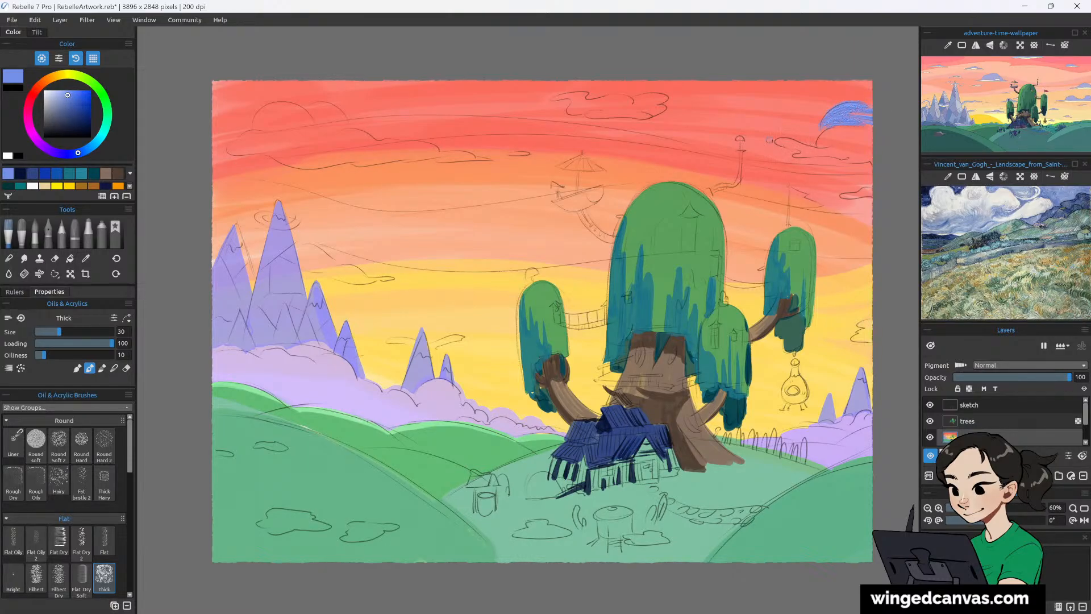
{"action": "mouse_move", "coordinate": [770, 140]}
{"action": "left_mouse_down"}
{"action": "mouse_move", "coordinate": [845, 156]}
{"action": "mouse_move", "coordinate": [832, 161]}
{"action": "mouse_move", "coordinate": [871, 136]}
{"action": "mouse_move", "coordinate": [856, 160]}
{"action": "mouse_move", "coordinate": [872, 162]}
{"action": "left_mouse_up"}
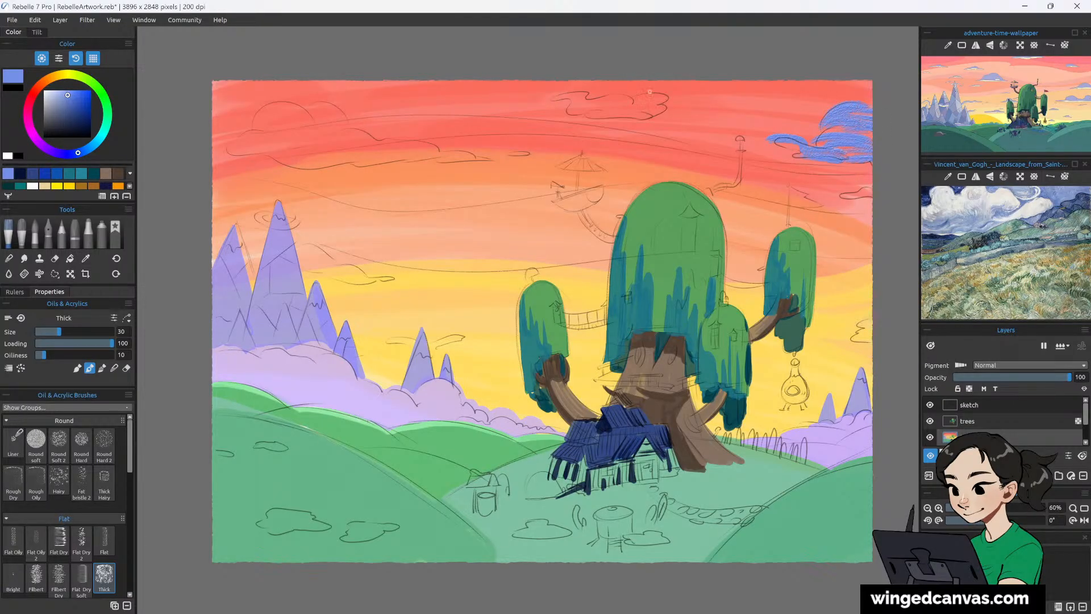
Paint the top-centre cloud, the lantern-tree cloud's wisps, the small edge cloud and the long cloud above the mountains in periwinkle.
{"action": "mouse_move", "coordinate": [549, 98]}
{"action": "left_mouse_down"}
{"action": "mouse_move", "coordinate": [663, 101]}
{"action": "mouse_move", "coordinate": [635, 105]}
{"action": "mouse_move", "coordinate": [663, 122]}
{"action": "mouse_move", "coordinate": [663, 112]}
{"action": "mouse_move", "coordinate": [573, 102]}
{"action": "left_mouse_up"}
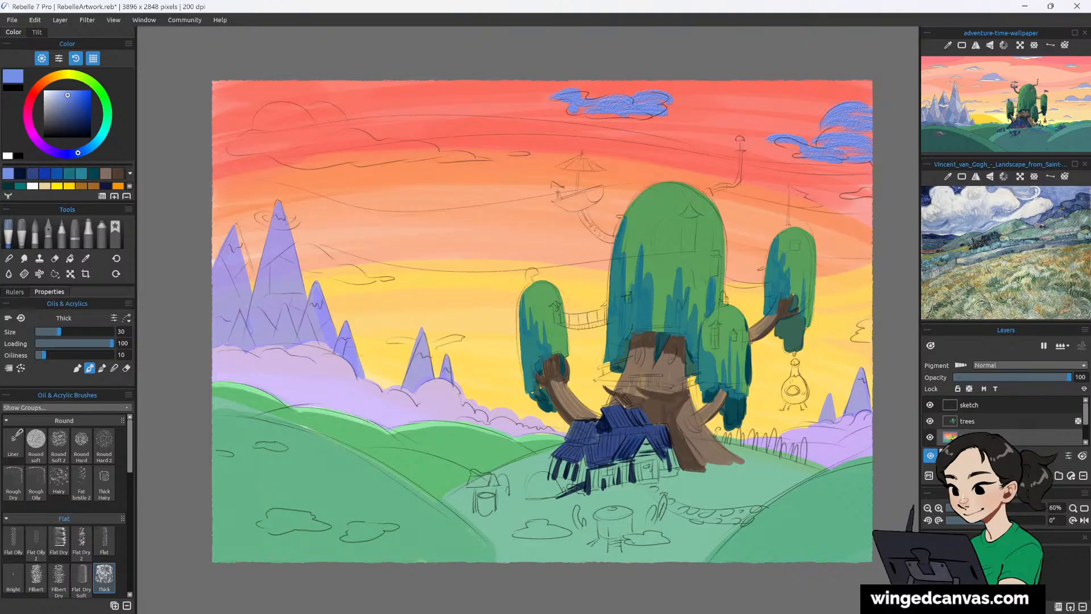
{"action": "left_click_drag", "start_coordinate": [760, 144], "coordinate": [754, 146]}
{"action": "left_click_drag", "start_coordinate": [836, 196], "coordinate": [872, 192]}
{"action": "mouse_move", "coordinate": [225, 147]}
{"action": "left_mouse_down"}
{"action": "mouse_move", "coordinate": [317, 106]}
{"action": "mouse_move", "coordinate": [316, 117]}
{"action": "mouse_move", "coordinate": [387, 141]}
{"action": "left_mouse_up"}
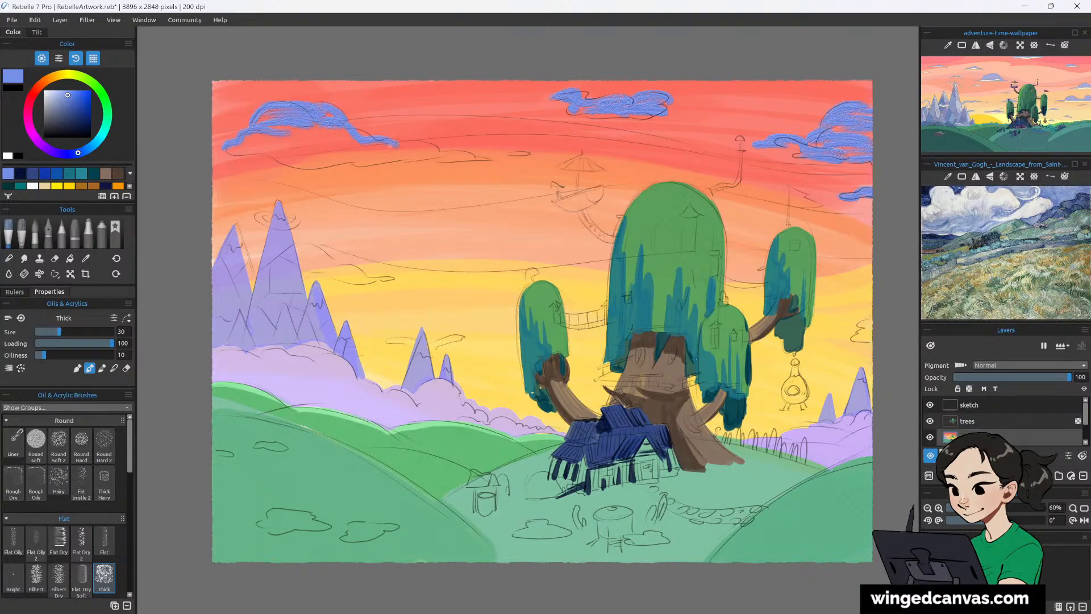
{"action": "mouse_move", "coordinate": [391, 145]}
{"action": "left_mouse_down"}
{"action": "mouse_move", "coordinate": [502, 165]}
{"action": "mouse_move", "coordinate": [527, 156]}
{"action": "left_mouse_up"}
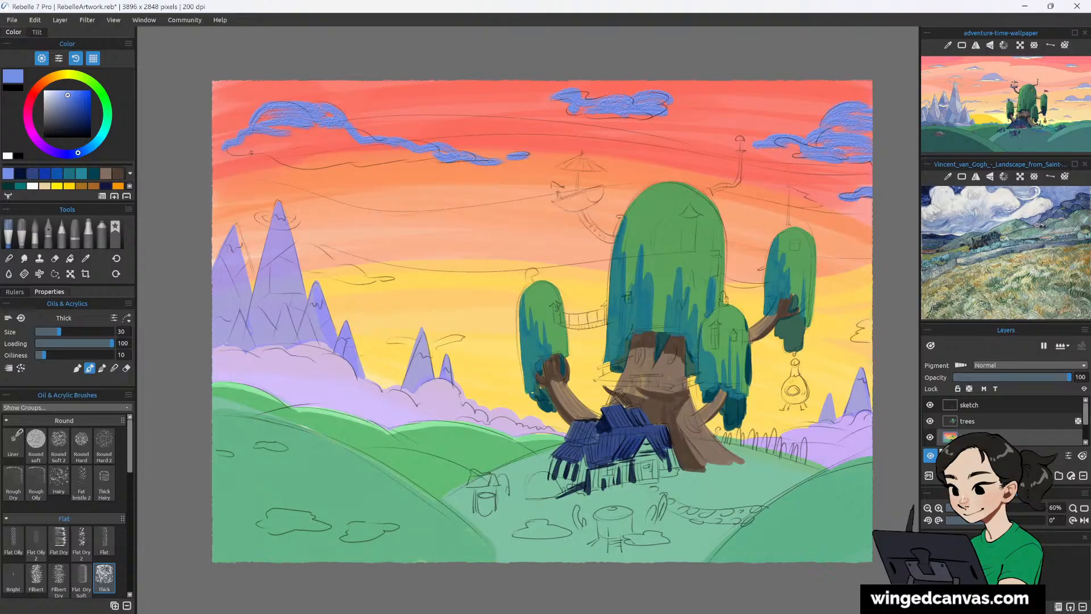
Fill the body of the long cloud above the mountains in periwinkle with the Thick brush at size 45.
{"action": "key", "text": "bracketright"}
{"action": "key", "text": "bracketright"}
{"action": "key", "text": "bracketright"}
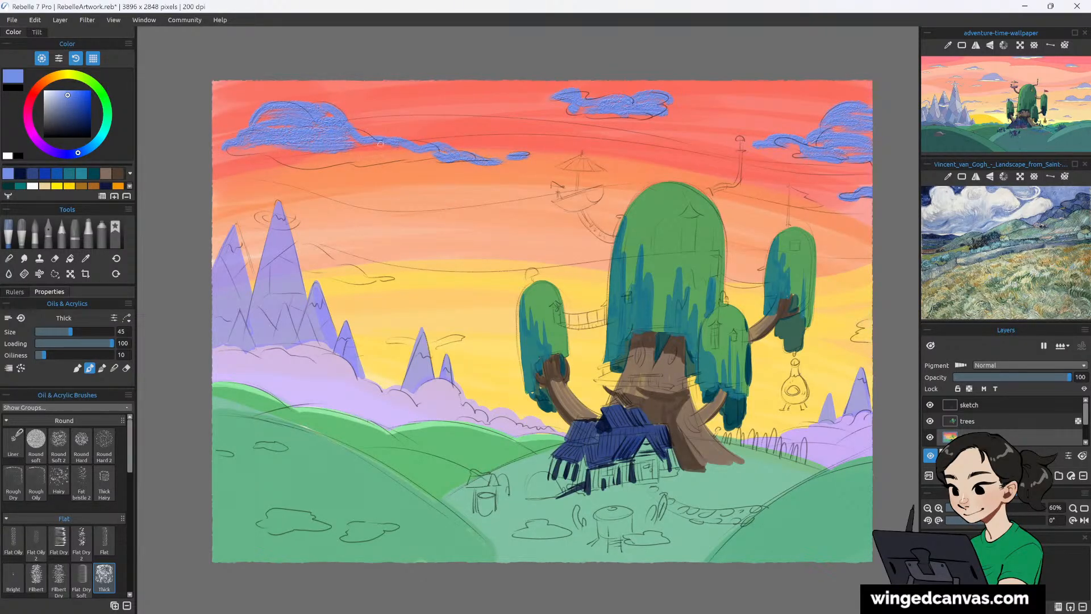
{"action": "left_click_drag", "start_coordinate": [366, 150], "coordinate": [434, 157]}
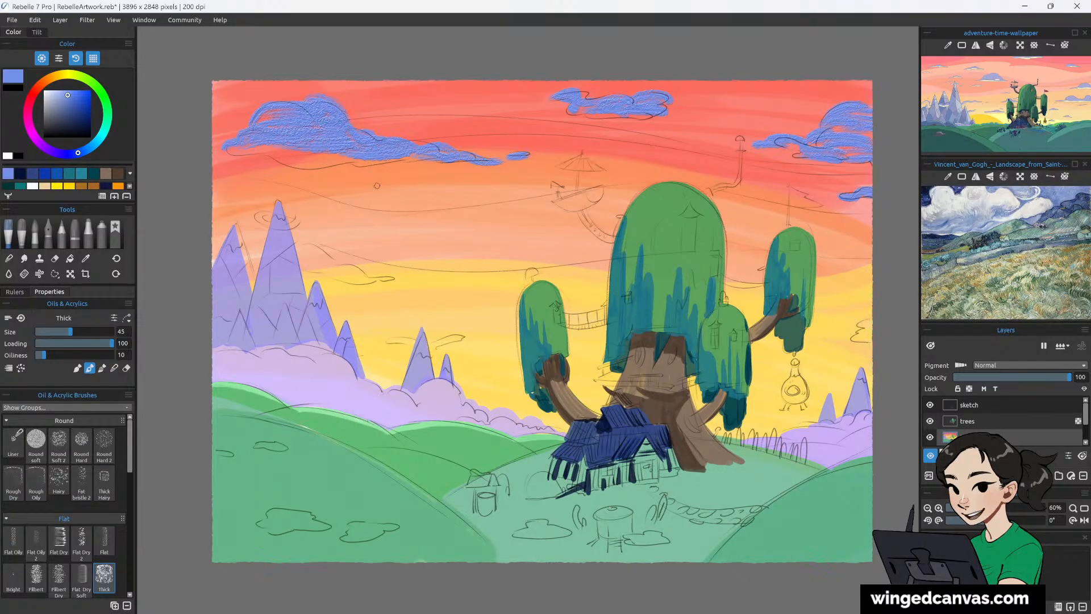
Paint the small low cloud beside the tallest peak in periwinkle and a paler blue, finishing with the Thick brush at size 25.
{"action": "left_click_drag", "start_coordinate": [301, 250], "coordinate": [325, 257]}
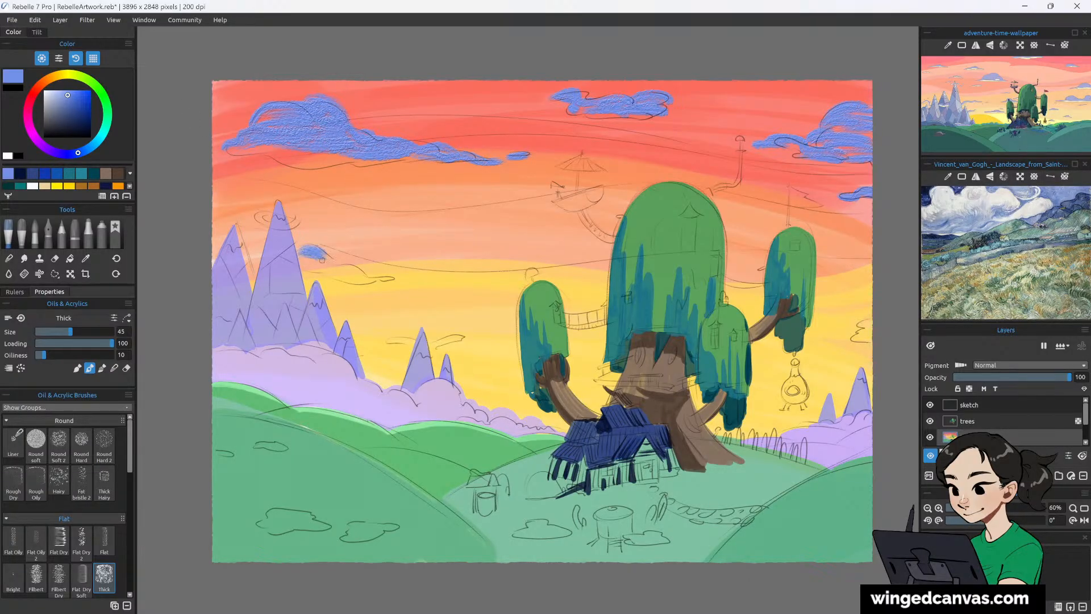
{"action": "left_click", "coordinate": [57, 94]}
{"action": "left_click_drag", "start_coordinate": [296, 248], "coordinate": [364, 275]}
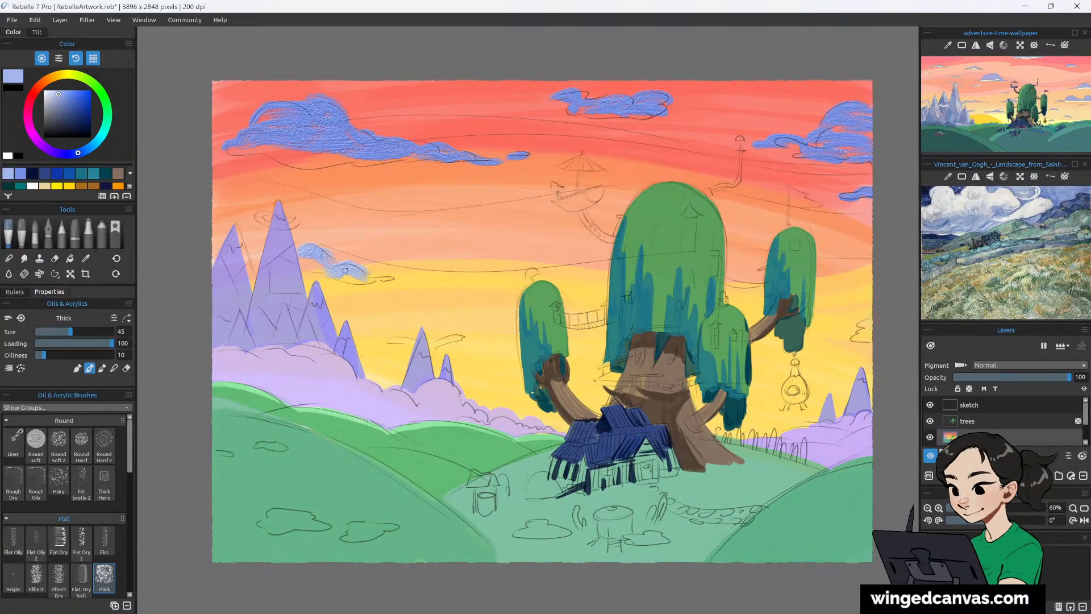
{"action": "key", "text": "bracketleft"}
{"action": "key", "text": "bracketleft"}
{"action": "left_click_drag", "start_coordinate": [359, 273], "coordinate": [392, 278]}
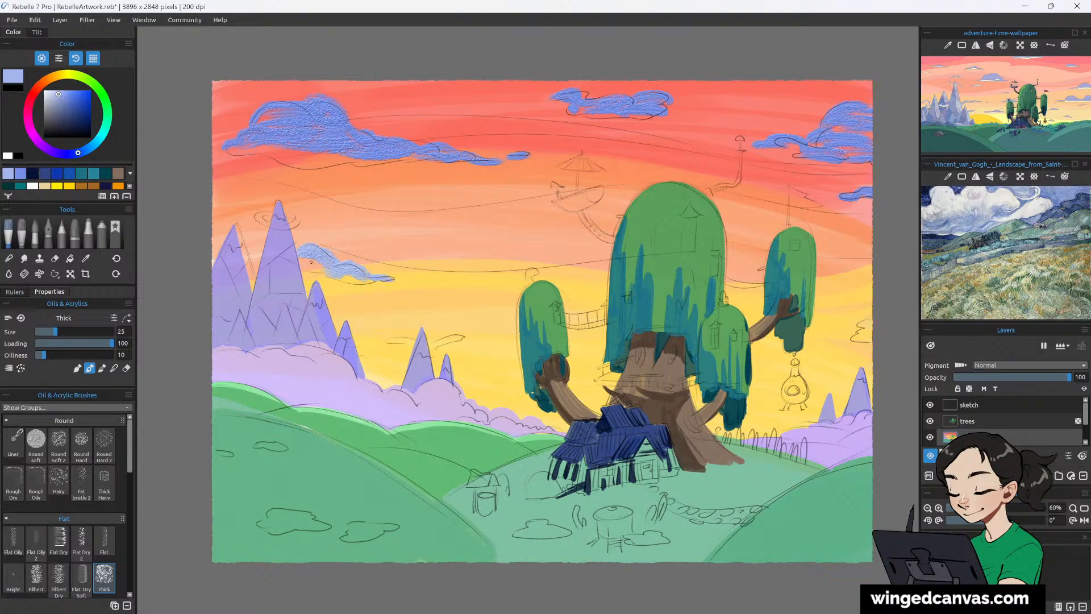
{"action": "left_click_drag", "start_coordinate": [306, 264], "coordinate": [373, 279]}
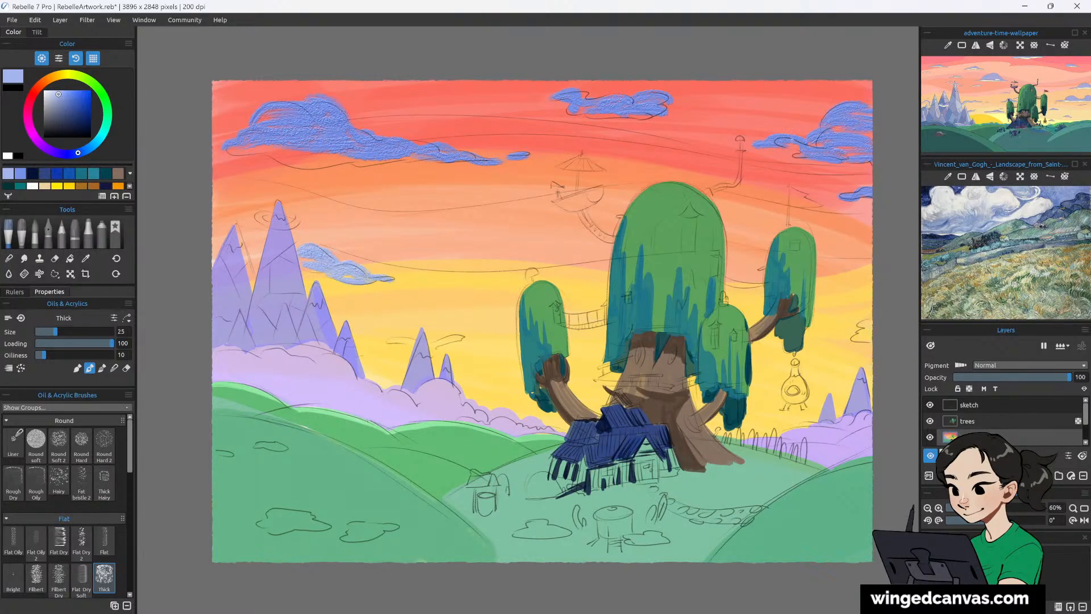
Add pale blue strokes to the cloud above the lantern tree, the top-centre cloud and the small edge cloud at size 25.
{"action": "mouse_move", "coordinate": [753, 145]}
{"action": "left_mouse_down"}
{"action": "mouse_move", "coordinate": [824, 146]}
{"action": "mouse_move", "coordinate": [813, 158]}
{"action": "mouse_move", "coordinate": [871, 167]}
{"action": "left_mouse_up"}
{"action": "mouse_move", "coordinate": [808, 151]}
{"action": "left_mouse_down"}
{"action": "mouse_move", "coordinate": [872, 159]}
{"action": "mouse_move", "coordinate": [871, 145]}
{"action": "left_mouse_up"}
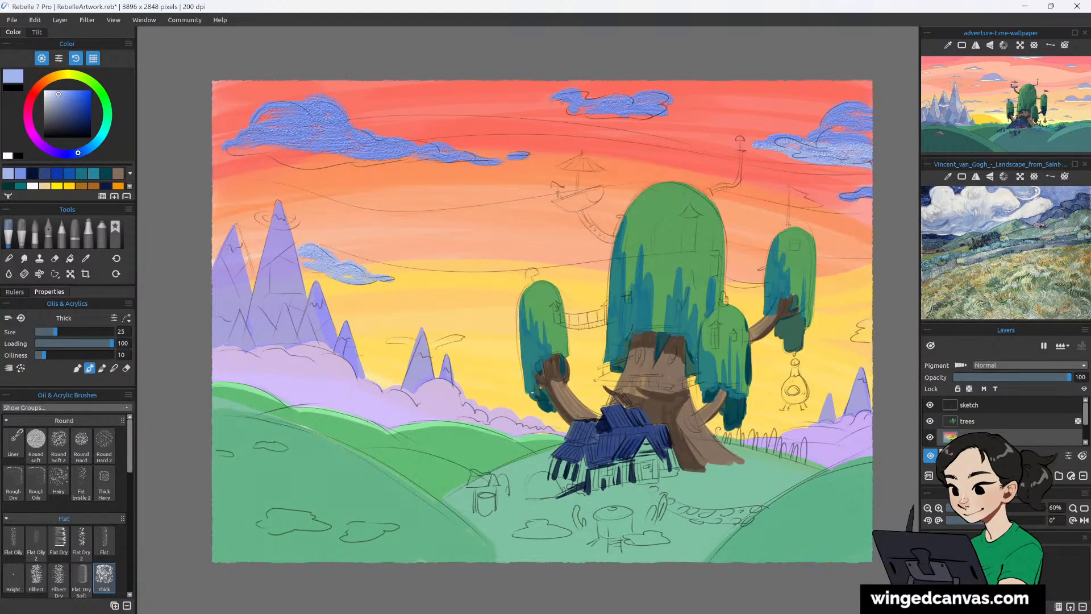
{"action": "mouse_move", "coordinate": [543, 101]}
{"action": "left_mouse_down"}
{"action": "mouse_move", "coordinate": [571, 113]}
{"action": "mouse_move", "coordinate": [640, 118]}
{"action": "mouse_move", "coordinate": [606, 120]}
{"action": "mouse_move", "coordinate": [685, 102]}
{"action": "left_mouse_up"}
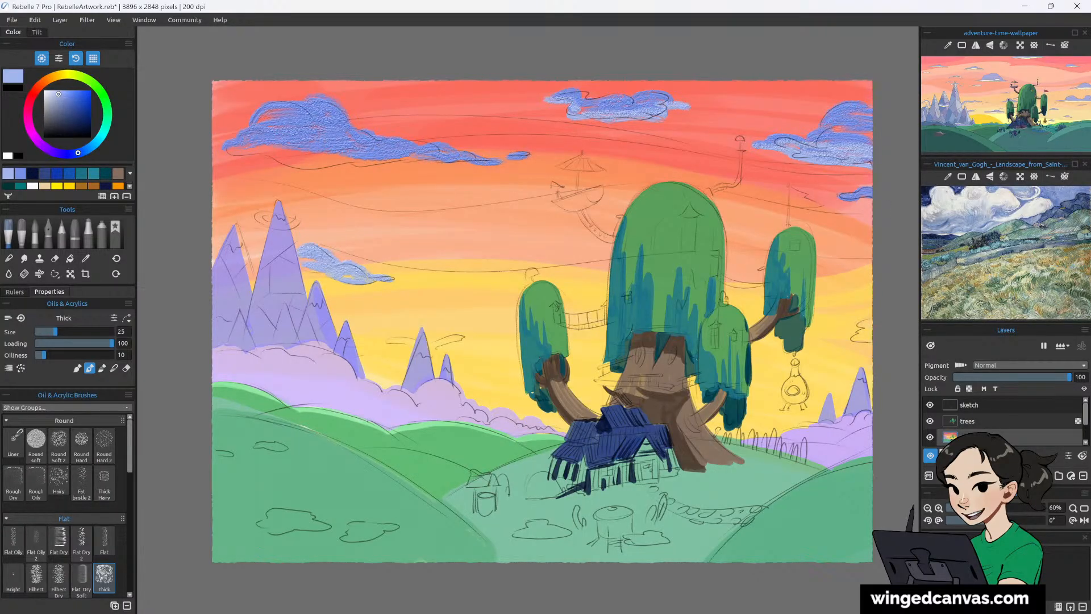
{"action": "left_click_drag", "start_coordinate": [835, 199], "coordinate": [873, 195]}
Brush pale blue along the underside of the long cloud above the mountains with the Thick brush at size 40.
{"action": "left_click_drag", "start_coordinate": [250, 149], "coordinate": [298, 158]}
{"action": "right_click", "coordinate": [280, 144]}
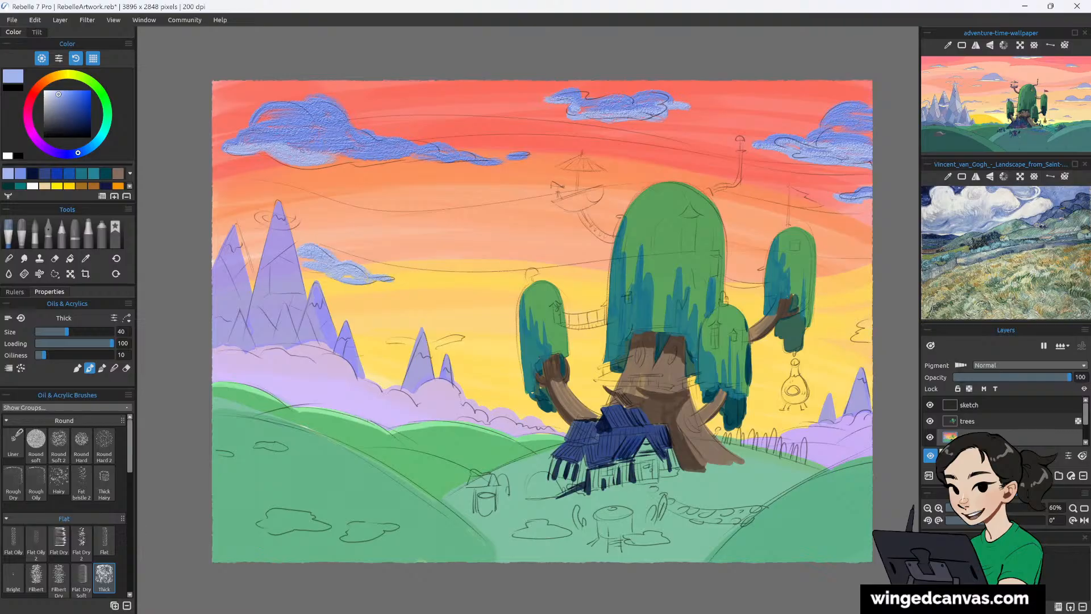
{"action": "mouse_move", "coordinate": [299, 149]}
{"action": "left_mouse_down"}
{"action": "mouse_move", "coordinate": [470, 167]}
{"action": "mouse_move", "coordinate": [426, 139]}
{"action": "mouse_move", "coordinate": [382, 138]}
{"action": "mouse_move", "coordinate": [369, 158]}
{"action": "mouse_move", "coordinate": [477, 160]}
{"action": "left_mouse_up"}
{"action": "right_click", "coordinate": [382, 137]}
Choose a near-white blue and highlight the undersides of the low, top-centre and lantern-tree clouds with the brush at size 20.
{"action": "key", "text": "bracketleft"}
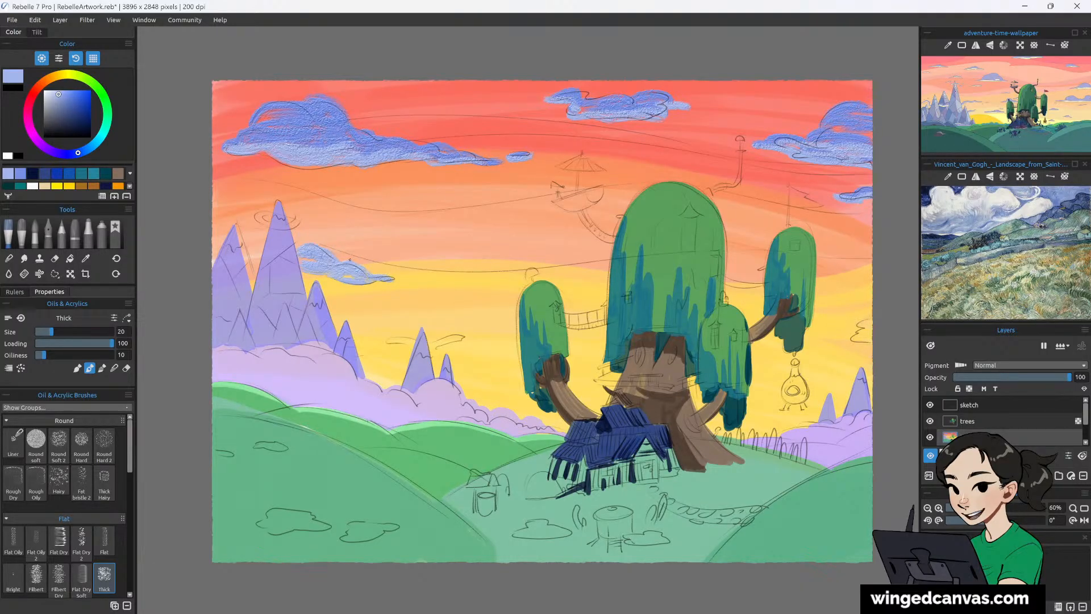
{"action": "left_click", "coordinate": [52, 93]}
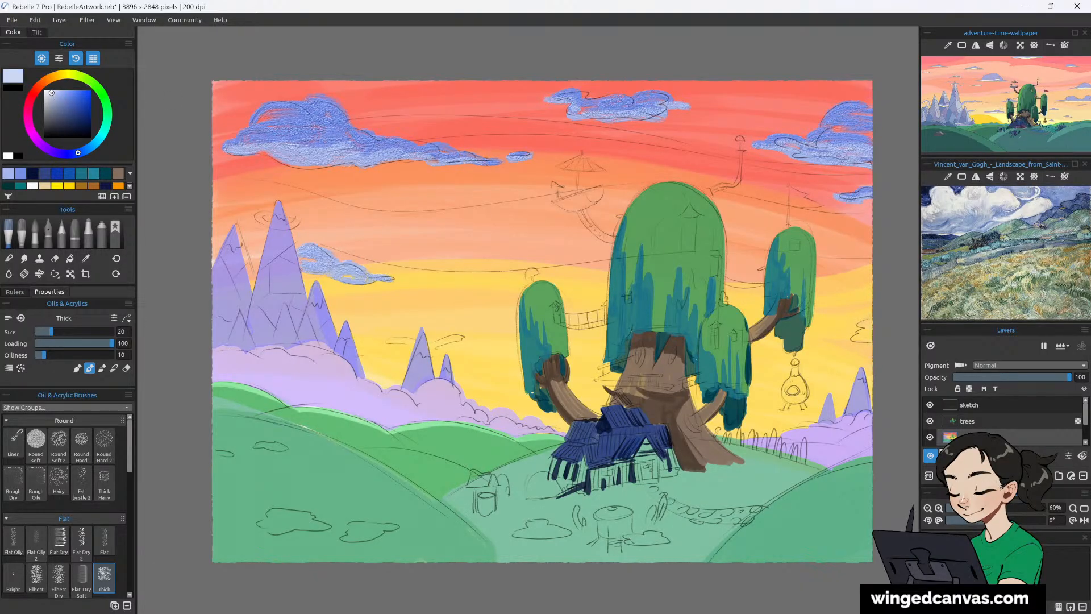
{"action": "left_click_drag", "start_coordinate": [301, 269], "coordinate": [381, 279]}
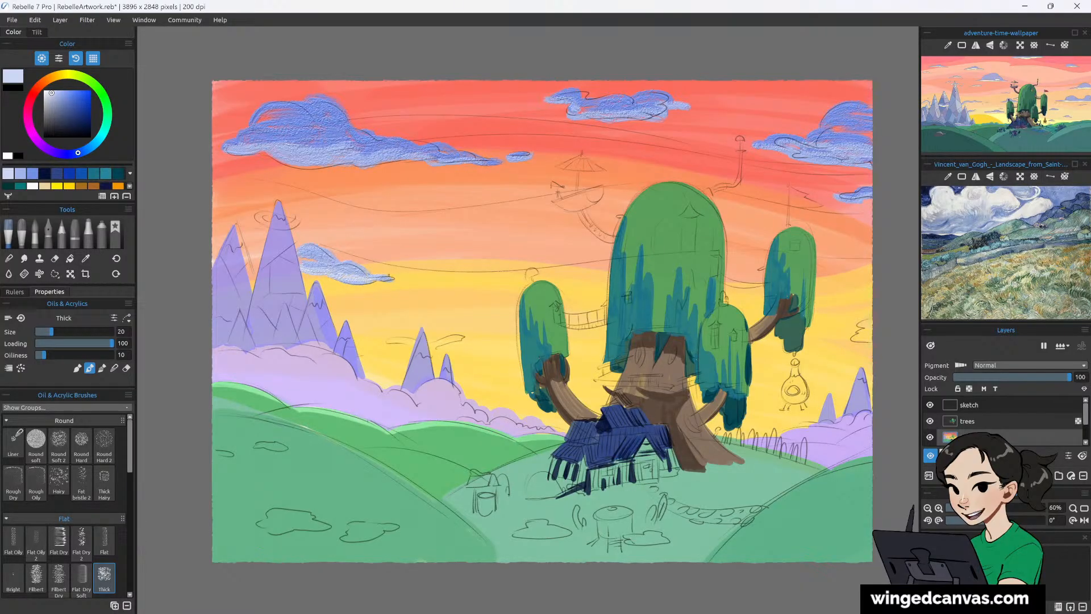
{"action": "left_click_drag", "start_coordinate": [567, 116], "coordinate": [636, 121]}
{"action": "left_click_drag", "start_coordinate": [782, 147], "coordinate": [872, 163]}
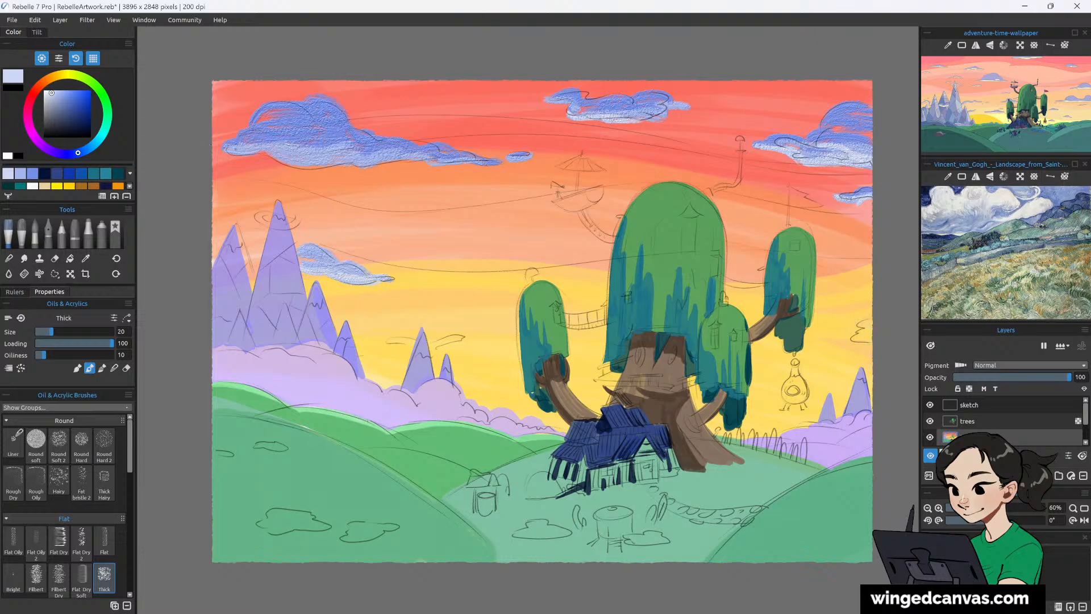
Highlight the long cloud's underside in near-white blue and paint the cloud ring around the tallest mountain peak.
{"action": "left_click_drag", "start_coordinate": [224, 148], "coordinate": [264, 150]}
{"action": "mouse_move", "coordinate": [230, 146]}
{"action": "left_mouse_down"}
{"action": "mouse_move", "coordinate": [312, 168]}
{"action": "mouse_move", "coordinate": [529, 155]}
{"action": "left_mouse_up"}
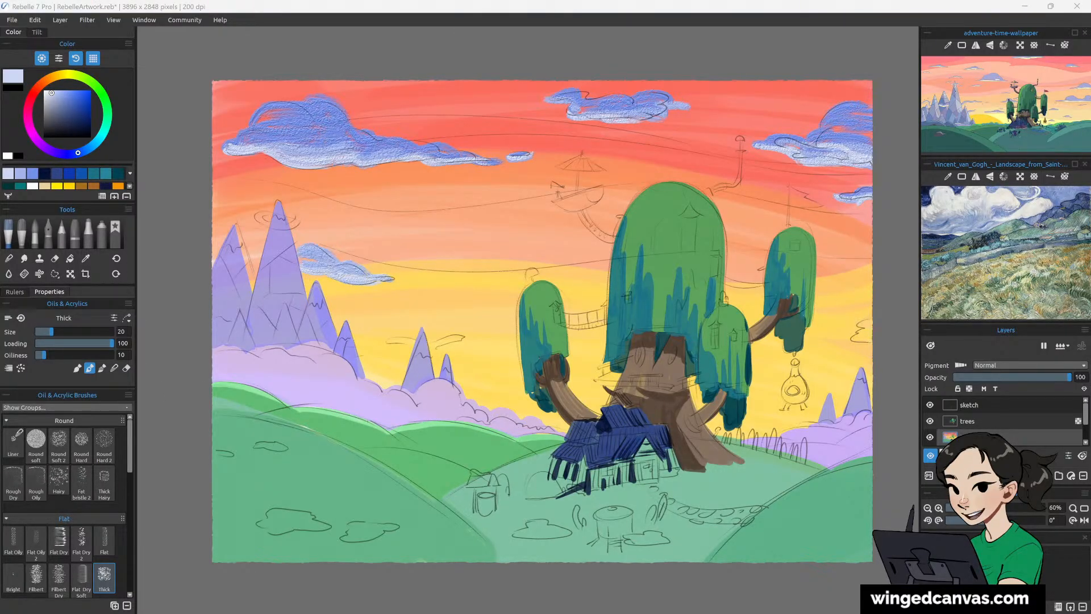
{"action": "mouse_move", "coordinate": [257, 215]}
{"action": "left_mouse_down"}
{"action": "mouse_move", "coordinate": [284, 226]}
{"action": "mouse_move", "coordinate": [295, 227]}
{"action": "mouse_move", "coordinate": [267, 215]}
{"action": "mouse_move", "coordinate": [295, 216]}
{"action": "left_mouse_up"}
Choose teal and paint textured shadow strokes down the shaded foliage of the trees with the Thick brush at size 25.
{"action": "left_click", "coordinate": [94, 174]}
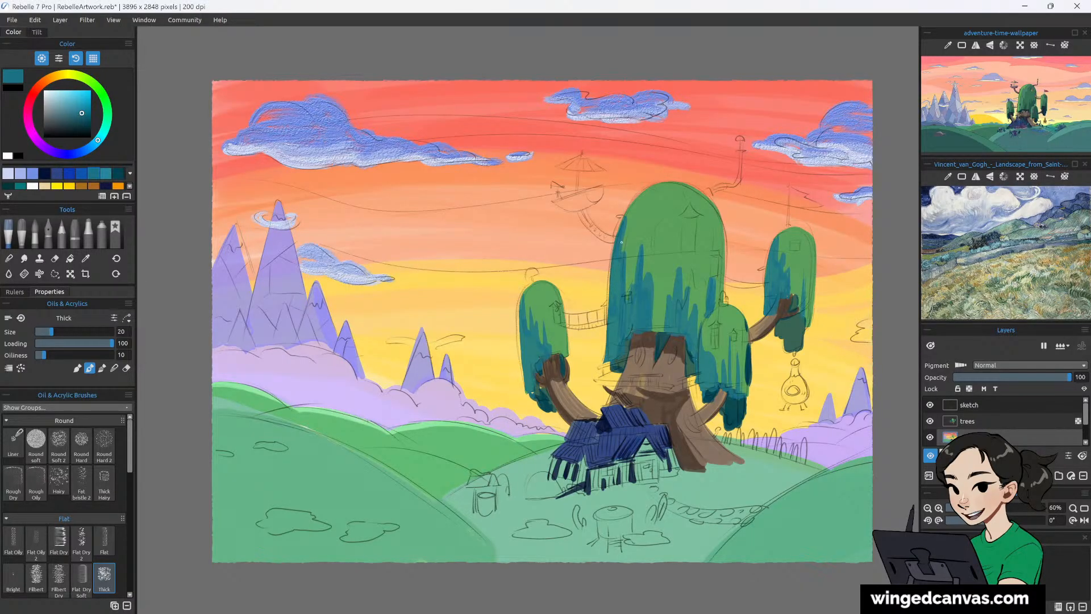
{"action": "key", "text": "]"}
{"action": "key", "text": "]"}
{"action": "key", "text": "]"}
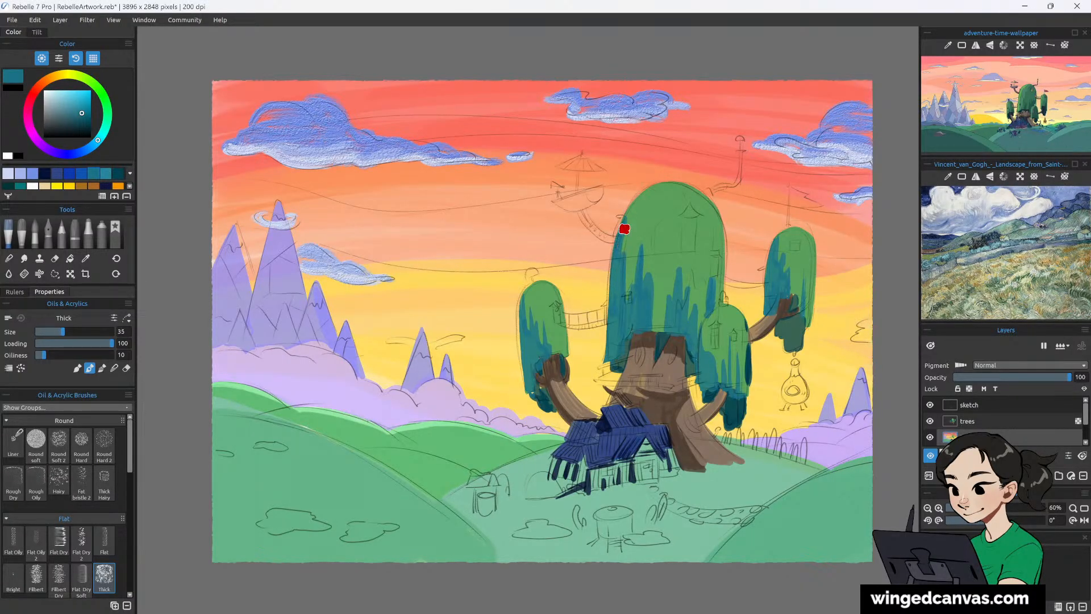
{"action": "key", "text": "["}
{"action": "key", "text": "["}
{"action": "left_click_drag", "start_coordinate": [623, 221], "coordinate": [611, 275]}
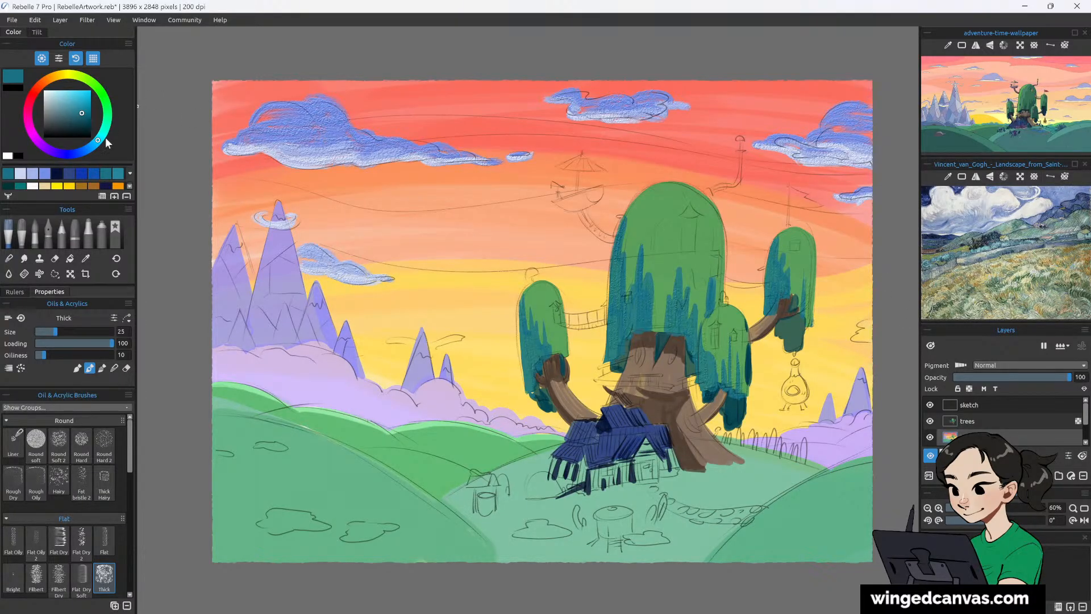
Select the trees layer, enlarge the colour swatch area, sample the main canopy's green and return to the oil brush.
{"action": "left_click", "coordinate": [930, 420]}
{"action": "left_click", "coordinate": [987, 421]}
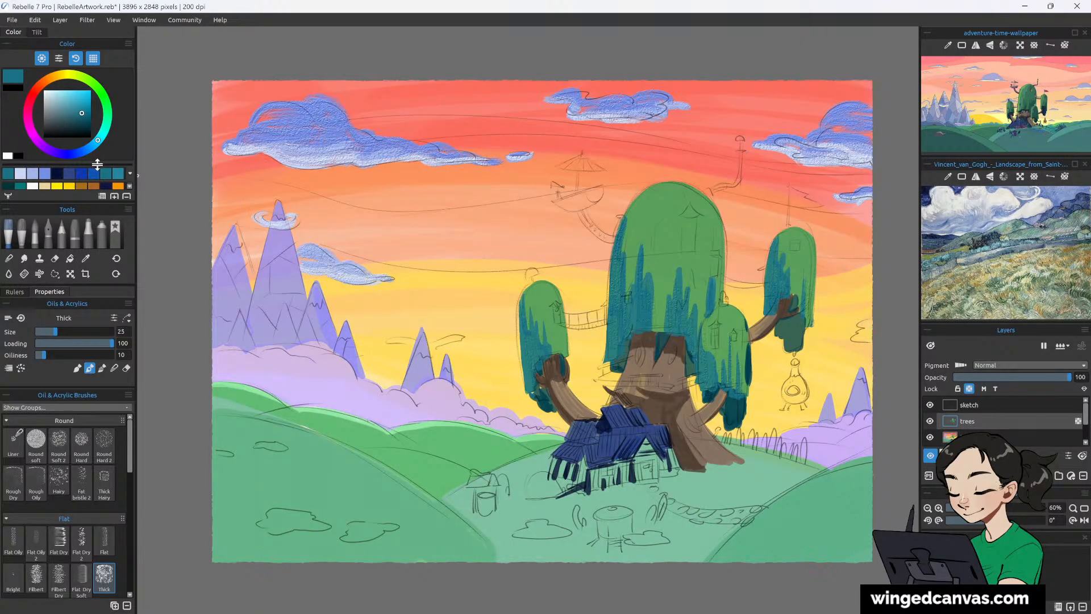
{"action": "left_click_drag", "start_coordinate": [95, 202], "coordinate": [94, 219]}
{"action": "left_click", "coordinate": [86, 280]}
{"action": "left_click", "coordinate": [682, 227]}
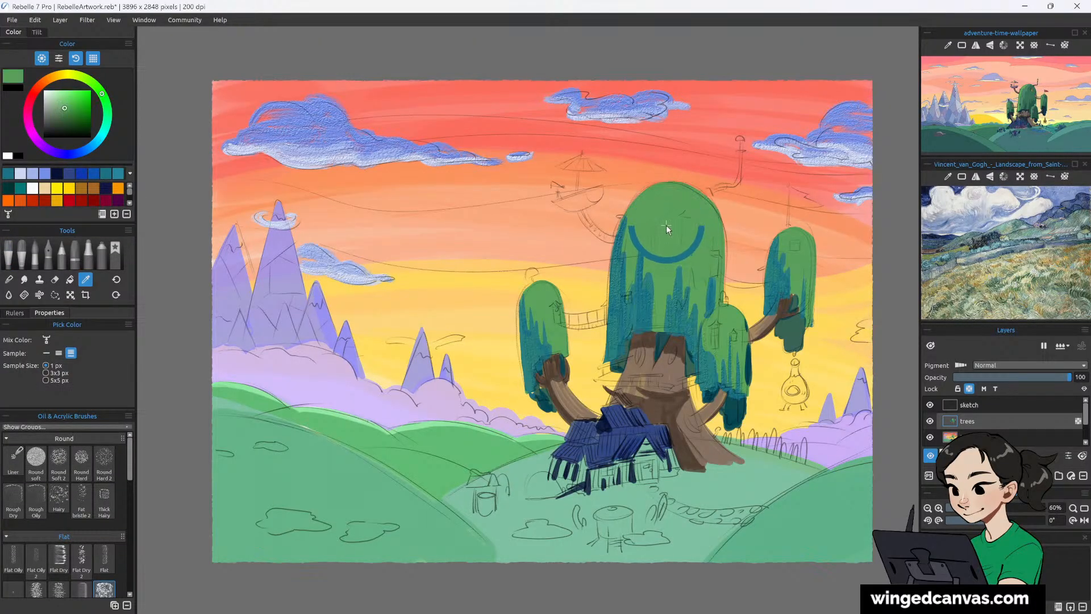
{"action": "left_click", "coordinate": [8, 252]}
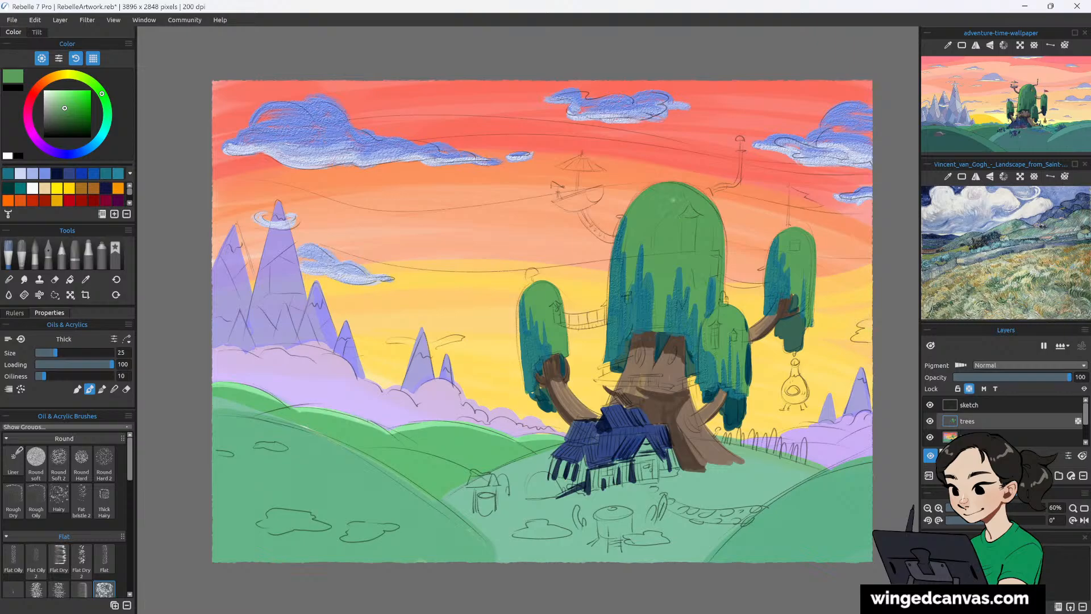
Paint textured green strokes down the main canopy with the Thick brush at size 40, then refine the foliage at size 25.
{"action": "key", "text": "bracketright"}
{"action": "key", "text": "bracketright"}
{"action": "key", "text": "bracketright"}
{"action": "mouse_move", "coordinate": [636, 216]}
{"action": "left_mouse_down"}
{"action": "mouse_move", "coordinate": [629, 293]}
{"action": "mouse_move", "coordinate": [643, 271]}
{"action": "left_mouse_up"}
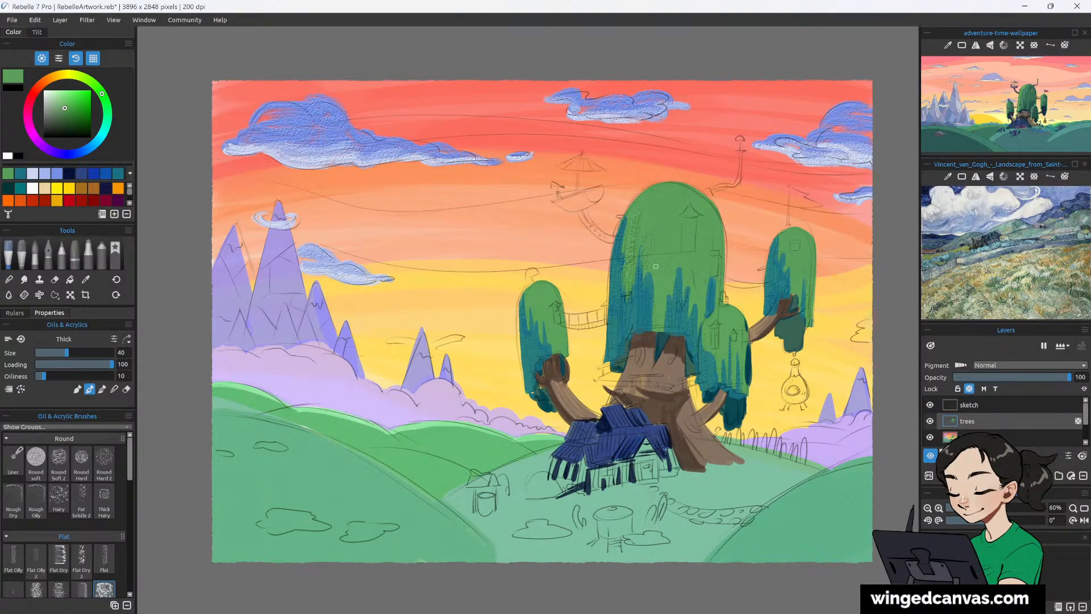
{"action": "key", "text": "bracketleft"}
{"action": "key", "text": "bracketleft"}
{"action": "key", "text": "bracketleft"}
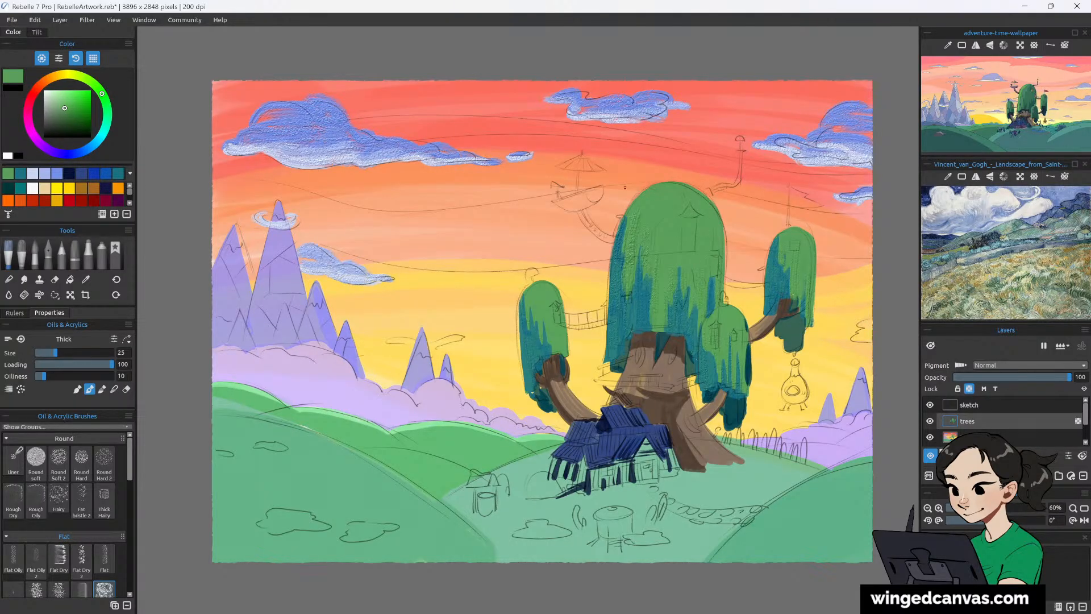
Choose a bright lime green and paint highlights along the sunlit edges of the main canopy and the lantern tree.
{"action": "mouse_move", "coordinate": [101, 93]}
{"action": "left_mouse_down"}
{"action": "mouse_move", "coordinate": [91, 83]}
{"action": "mouse_move", "coordinate": [85, 91]}
{"action": "mouse_move", "coordinate": [88, 80]}
{"action": "mouse_move", "coordinate": [82, 99]}
{"action": "left_mouse_up"}
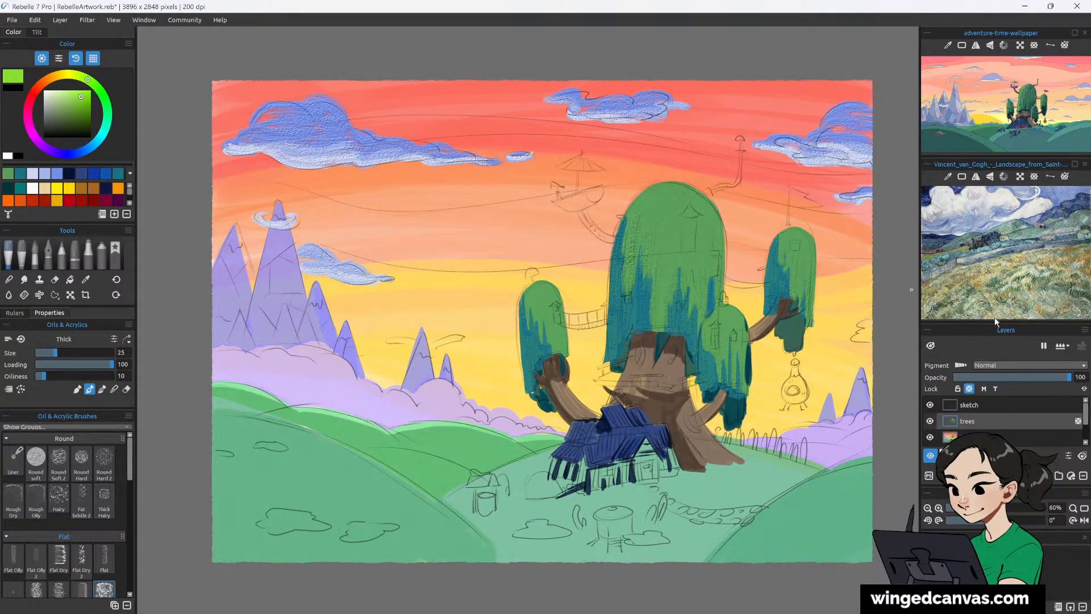
{"action": "mouse_move", "coordinate": [714, 219]}
{"action": "left_mouse_down"}
{"action": "mouse_move", "coordinate": [710, 200]}
{"action": "mouse_move", "coordinate": [722, 241]}
{"action": "mouse_move", "coordinate": [715, 303]}
{"action": "left_mouse_up"}
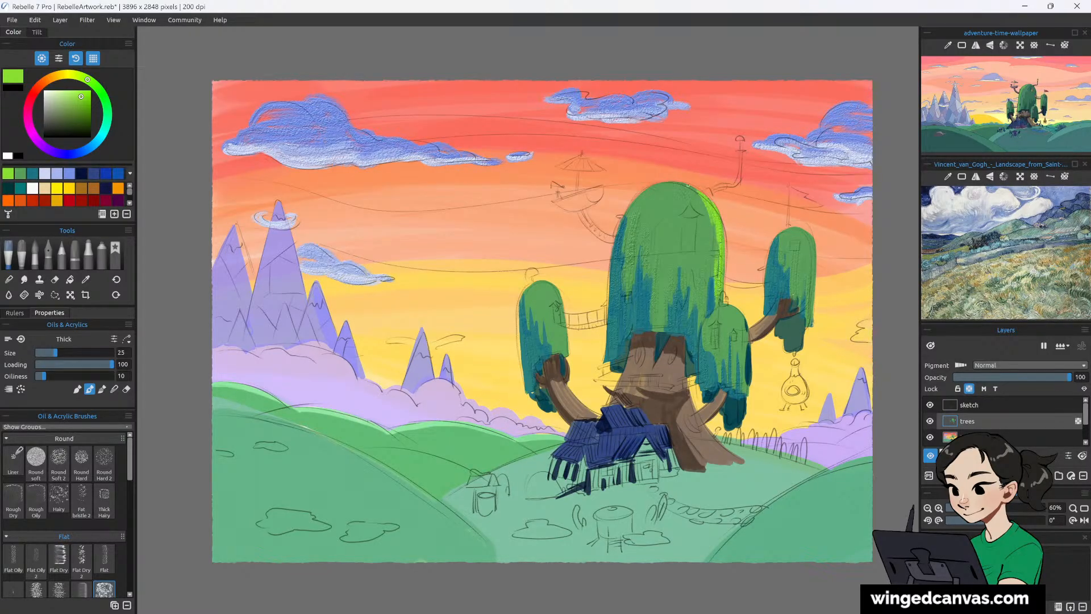
{"action": "mouse_move", "coordinate": [653, 188]}
{"action": "left_mouse_down"}
{"action": "mouse_move", "coordinate": [694, 201]}
{"action": "mouse_move", "coordinate": [665, 181]}
{"action": "mouse_move", "coordinate": [710, 224]}
{"action": "mouse_move", "coordinate": [703, 207]}
{"action": "mouse_move", "coordinate": [700, 232]}
{"action": "mouse_move", "coordinate": [703, 205]}
{"action": "mouse_move", "coordinate": [714, 239]}
{"action": "left_mouse_up"}
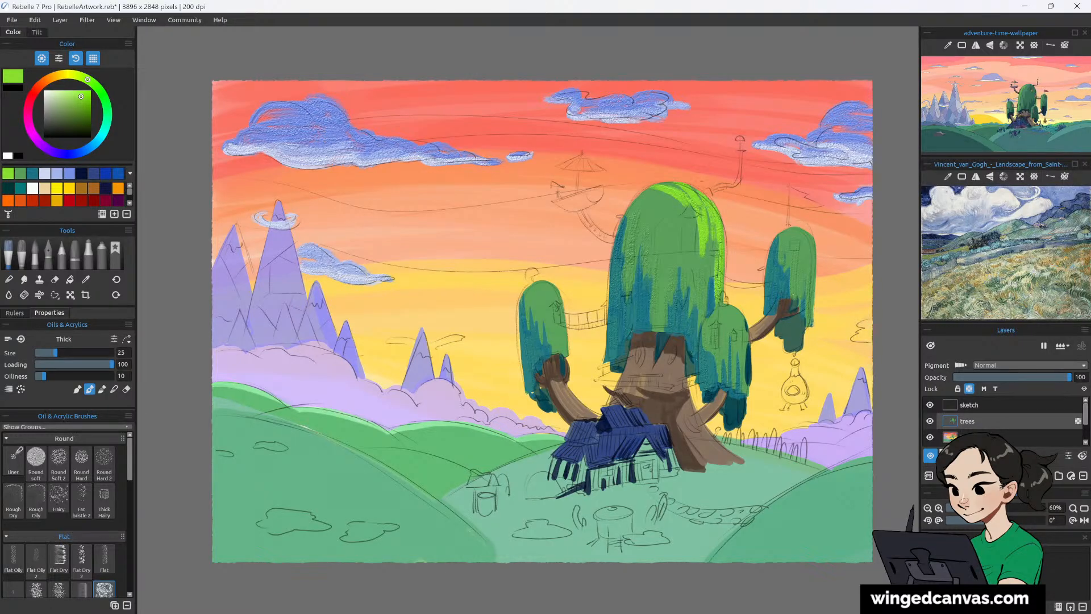
{"action": "mouse_move", "coordinate": [667, 184]}
{"action": "left_mouse_down"}
{"action": "mouse_move", "coordinate": [686, 188]}
{"action": "mouse_move", "coordinate": [666, 190]}
{"action": "left_mouse_up"}
{"action": "mouse_move", "coordinate": [792, 230]}
{"action": "left_mouse_down"}
{"action": "mouse_move", "coordinate": [801, 255]}
{"action": "mouse_move", "coordinate": [799, 228]}
{"action": "mouse_move", "coordinate": [813, 327]}
{"action": "left_mouse_up"}
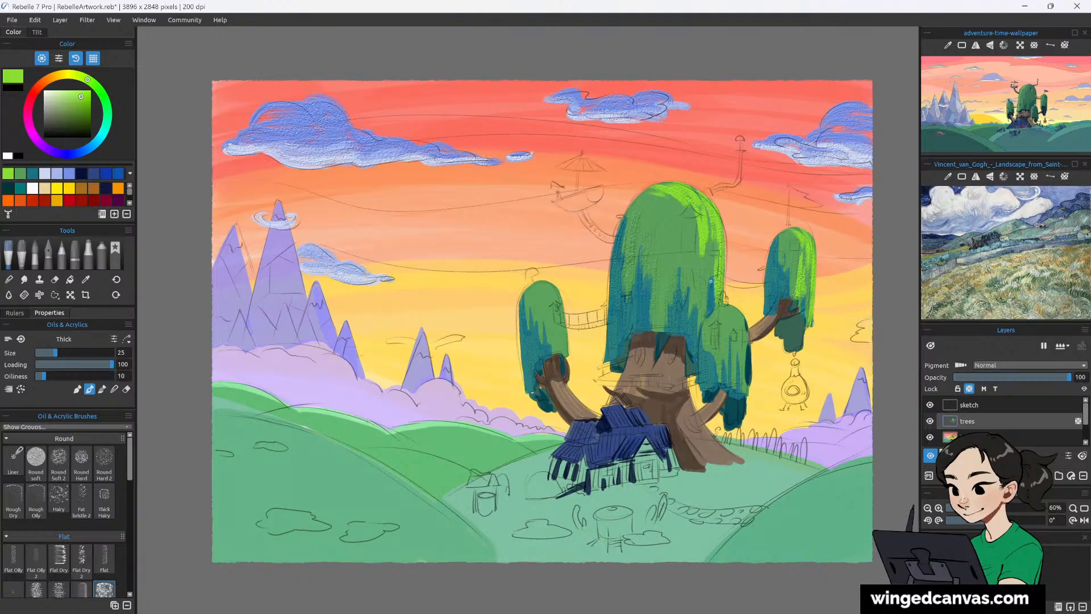
{"action": "left_click_drag", "start_coordinate": [708, 256], "coordinate": [705, 311]}
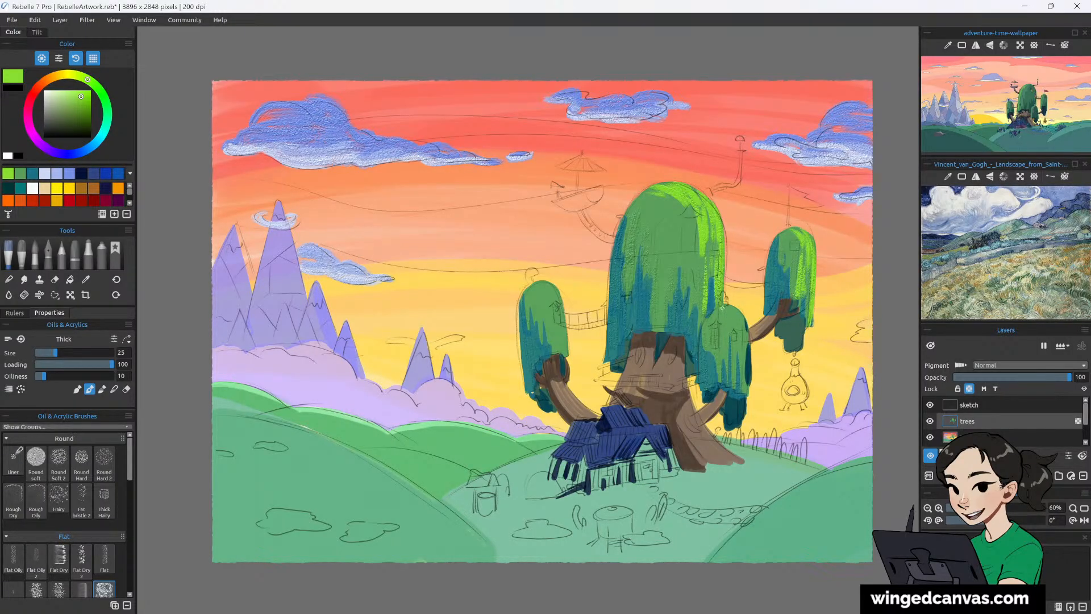
Add lime green highlights to the sunlit edges of the small front canopy and the far-left canopy at size 25.
{"action": "left_click_drag", "start_coordinate": [723, 308], "coordinate": [746, 348]}
{"action": "left_click_drag", "start_coordinate": [736, 320], "coordinate": [744, 373]}
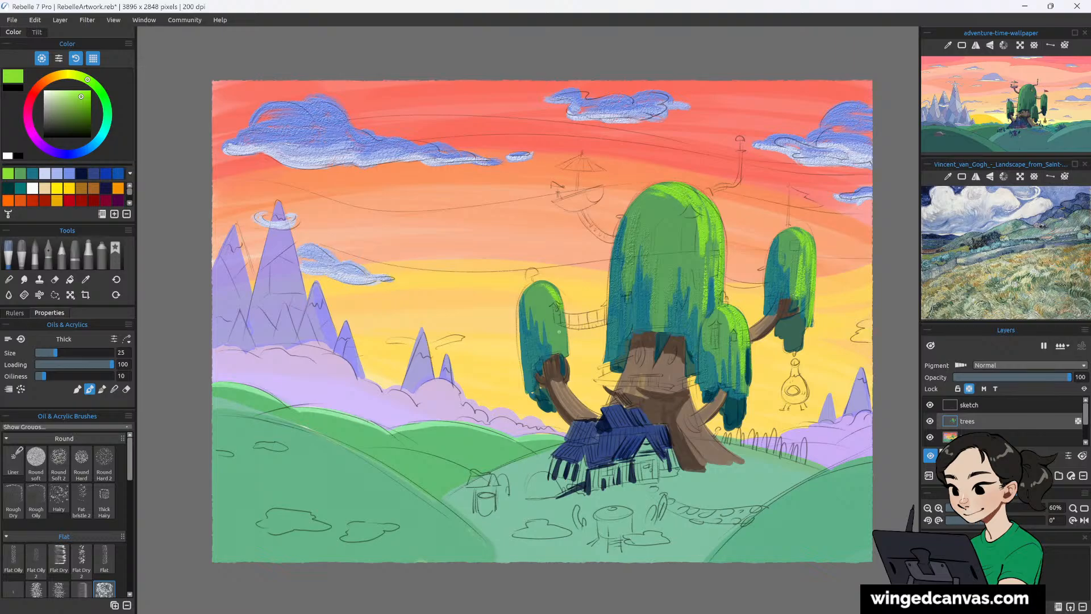
{"action": "left_click_drag", "start_coordinate": [563, 310], "coordinate": [565, 359]}
Choose a mint green and paint strokes beside the lime highlights on the main canopy with the Thick brush at size 25.
{"action": "left_click", "coordinate": [106, 99]}
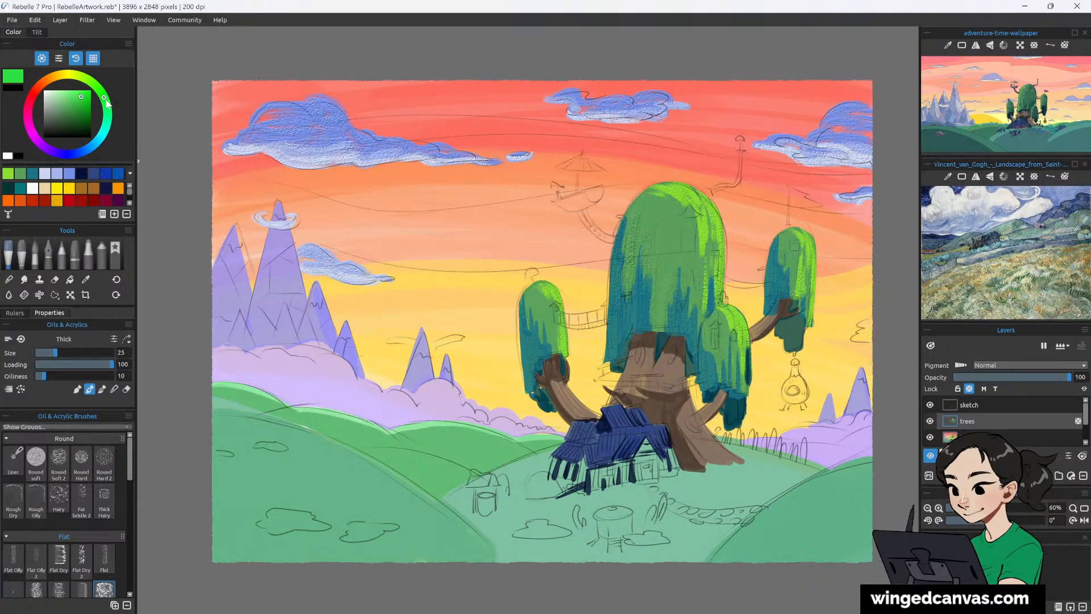
{"action": "left_click", "coordinate": [75, 100]}
{"action": "left_click", "coordinate": [107, 113]}
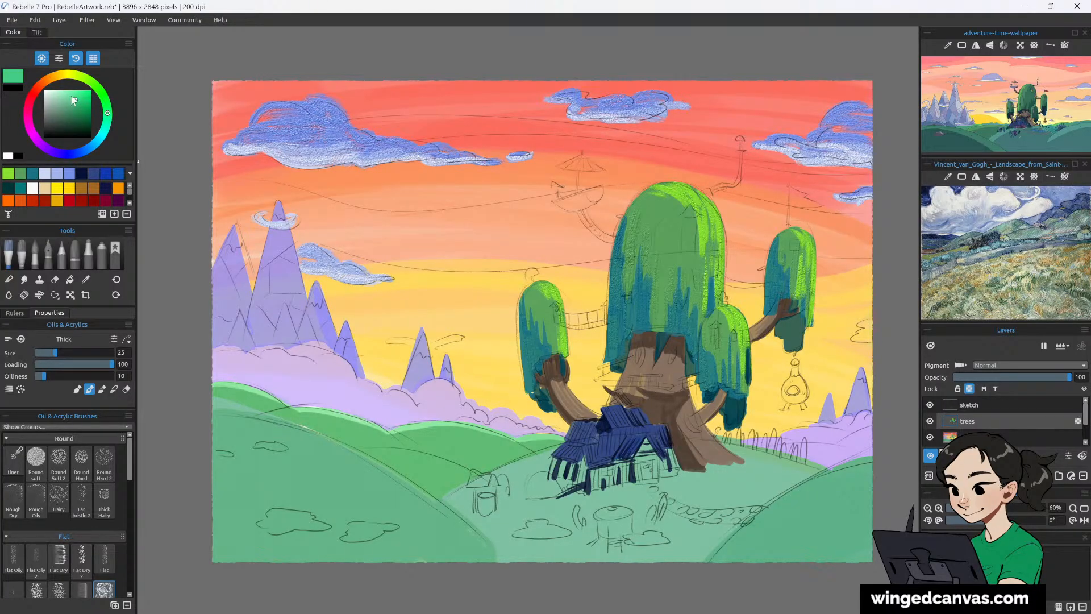
{"action": "mouse_move", "coordinate": [657, 194]}
{"action": "left_mouse_down"}
{"action": "mouse_move", "coordinate": [684, 232]}
{"action": "mouse_move", "coordinate": [692, 209]}
{"action": "mouse_move", "coordinate": [698, 258]}
{"action": "left_mouse_up"}
{"action": "mouse_move", "coordinate": [703, 221]}
{"action": "left_mouse_down"}
{"action": "mouse_move", "coordinate": [704, 273]}
{"action": "mouse_move", "coordinate": [713, 261]}
{"action": "left_mouse_up"}
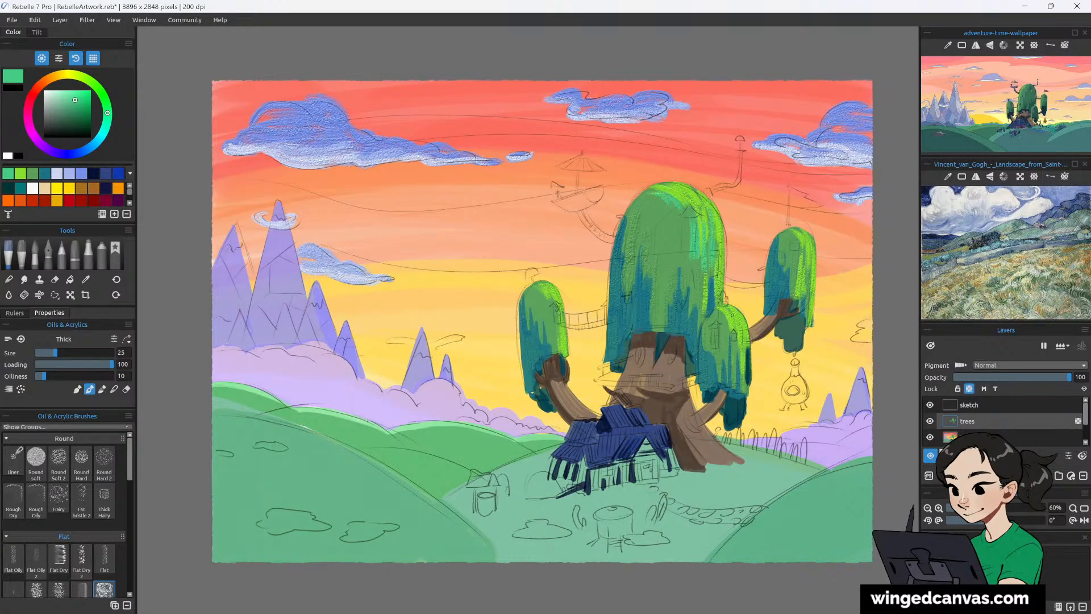
Add mint green strokes to the small front canopy and the lantern tree's foliage.
{"action": "left_click_drag", "start_coordinate": [725, 313], "coordinate": [726, 353]}
{"action": "left_click_drag", "start_coordinate": [736, 335], "coordinate": [738, 369]}
{"action": "left_click_drag", "start_coordinate": [798, 259], "coordinate": [810, 292]}
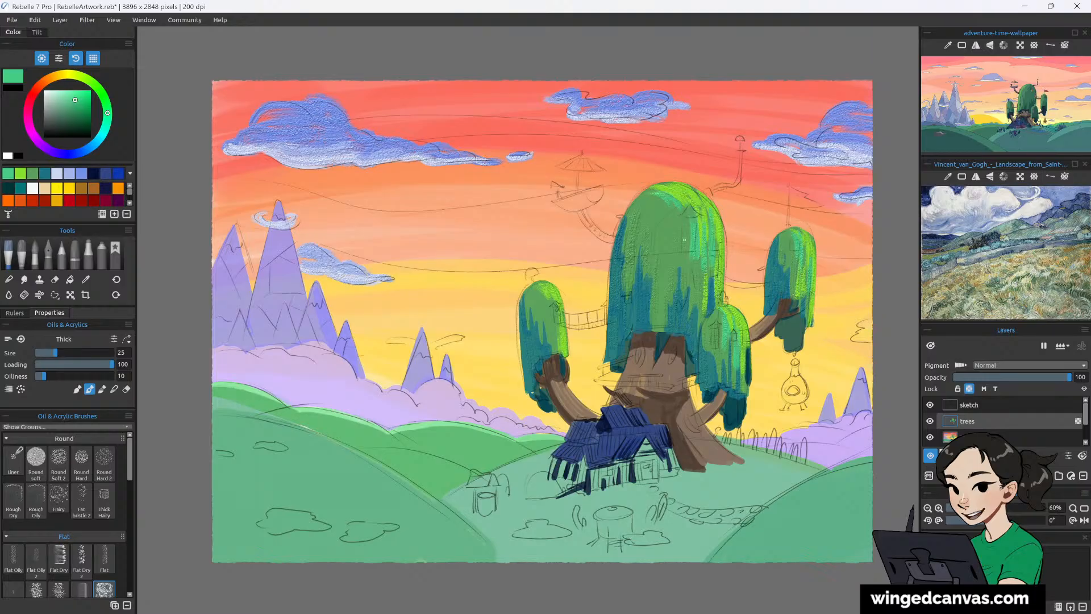
Add more mint green strokes down the centre and sunlit side of the main canopy at size 25.
{"action": "left_click_drag", "start_coordinate": [677, 238], "coordinate": [677, 267]}
{"action": "mouse_move", "coordinate": [680, 230]}
{"action": "left_mouse_down"}
{"action": "mouse_move", "coordinate": [679, 260]}
{"action": "mouse_move", "coordinate": [703, 312]}
{"action": "left_mouse_up"}
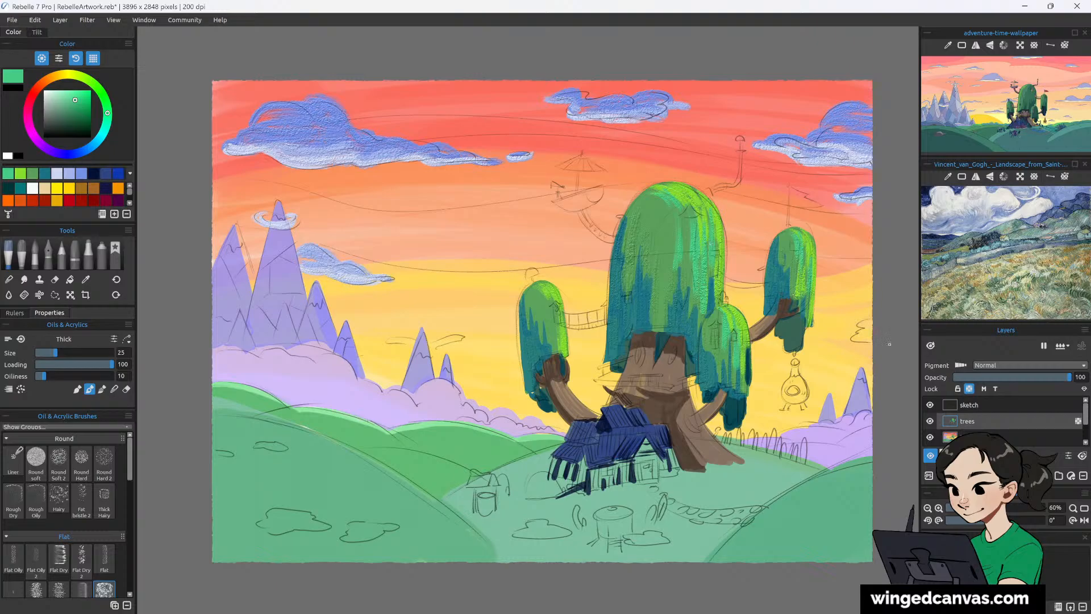
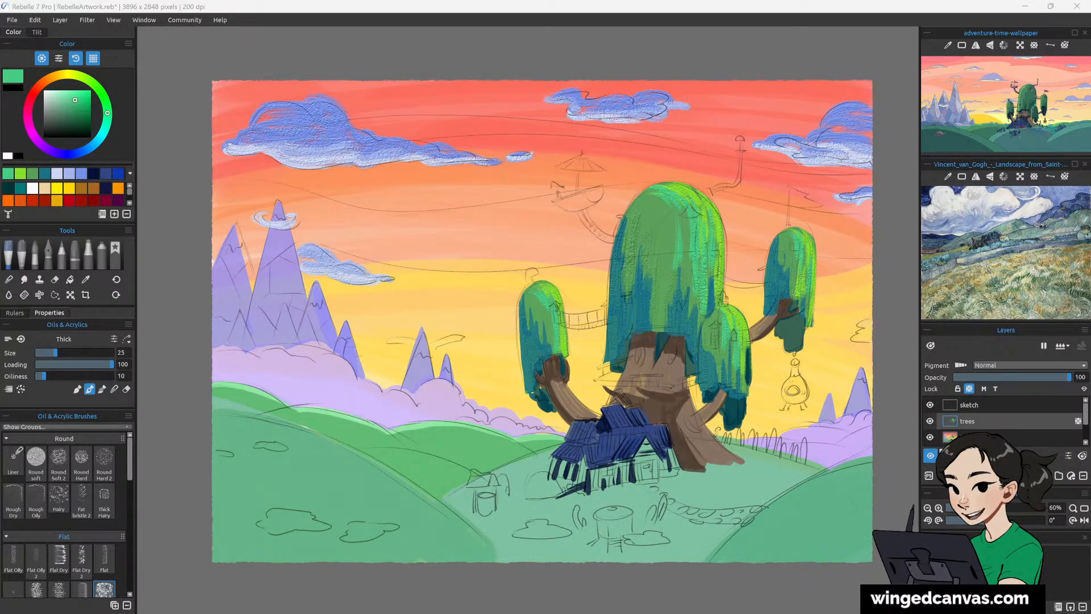
Sample the mountains' purple, darken it, and paint a shadow on the tallest peak with the Thick brush on the layer below trees.
{"action": "left_click", "coordinate": [86, 279]}
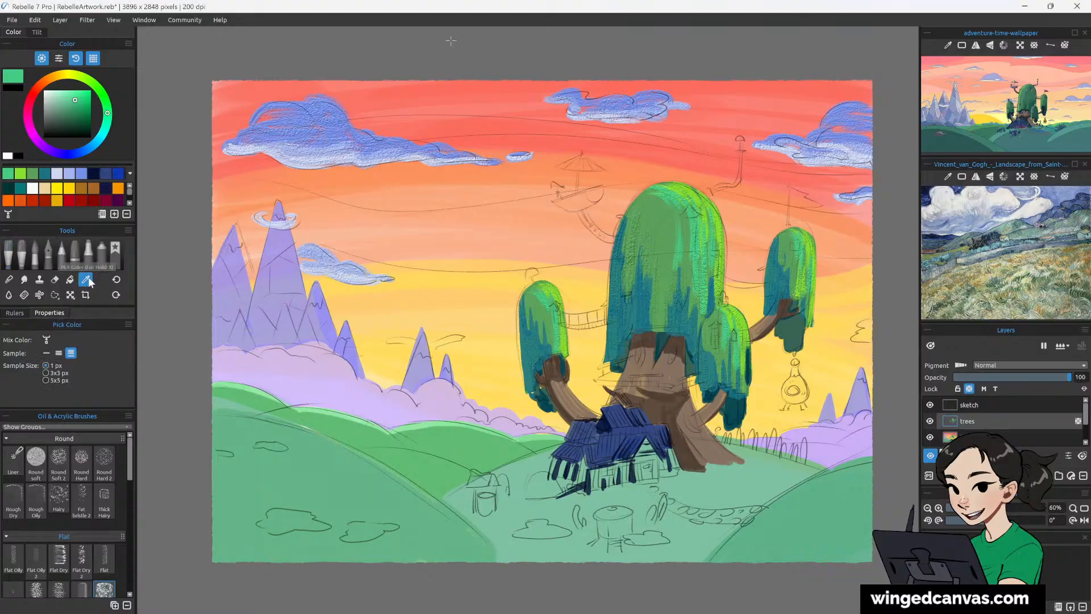
{"action": "left_click", "coordinate": [263, 300]}
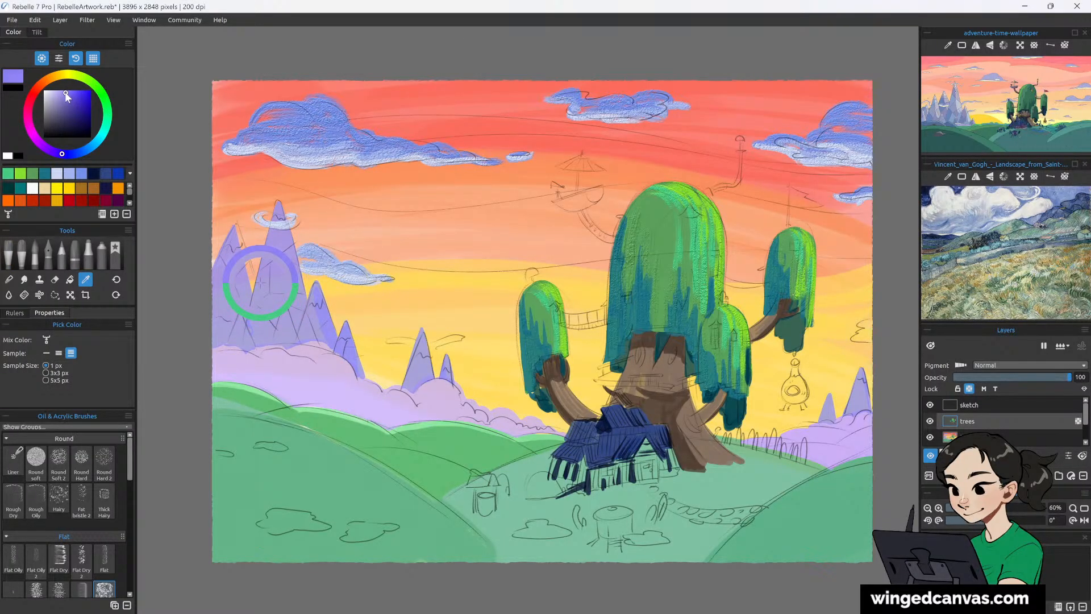
{"action": "left_click_drag", "start_coordinate": [65, 94], "coordinate": [67, 102]}
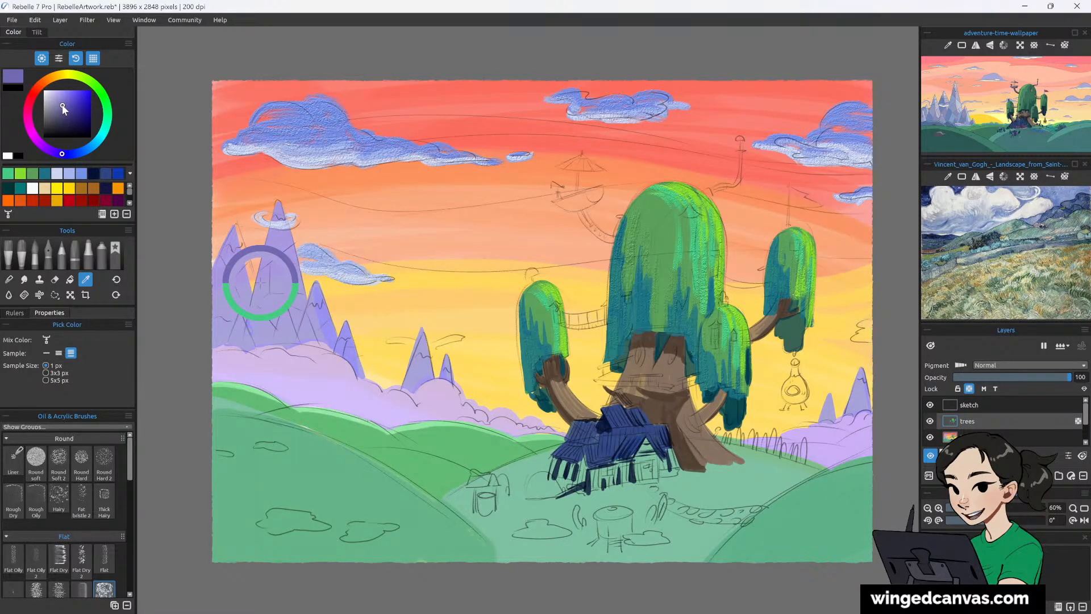
{"action": "left_click", "coordinate": [10, 254]}
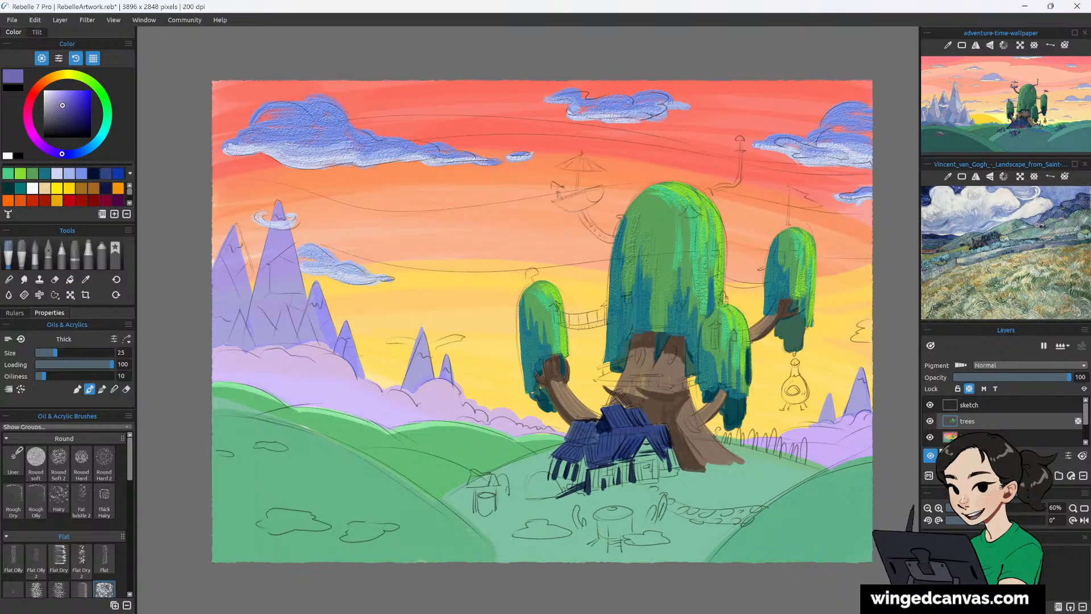
{"action": "left_click_drag", "start_coordinate": [258, 277], "coordinate": [261, 295]}
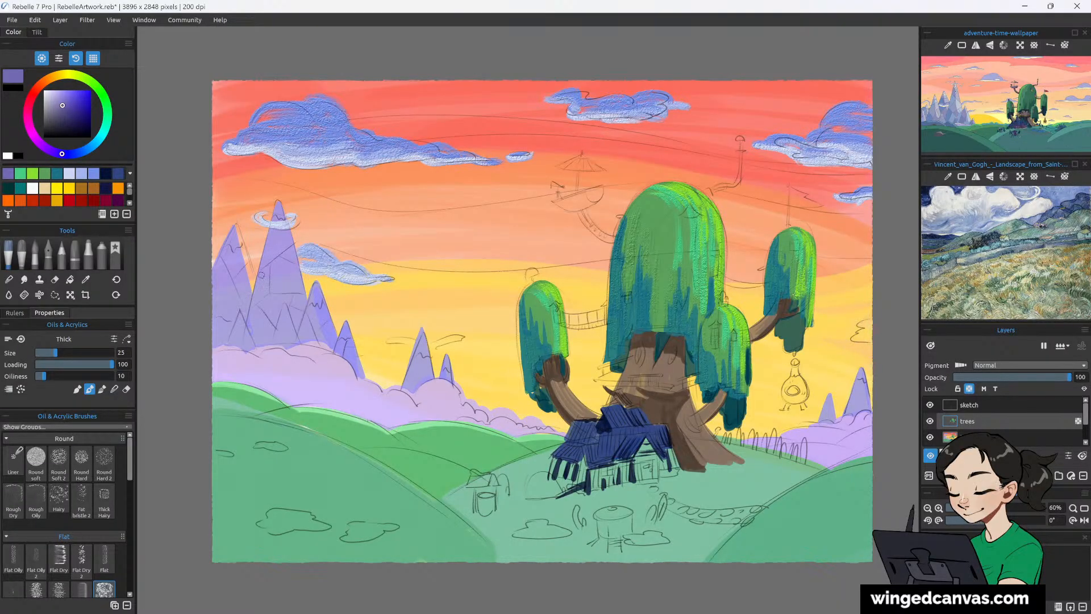
{"action": "left_click", "coordinate": [1005, 437]}
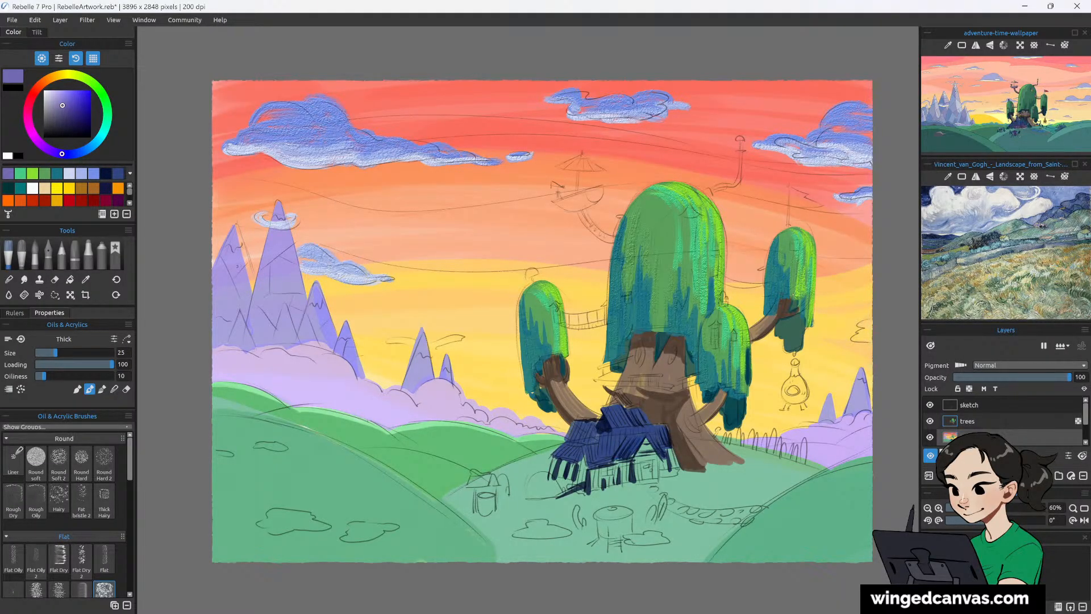
{"action": "mouse_move", "coordinate": [260, 277]}
{"action": "left_mouse_down"}
{"action": "mouse_move", "coordinate": [250, 311]}
{"action": "mouse_move", "coordinate": [268, 278]}
{"action": "mouse_move", "coordinate": [265, 289]}
{"action": "left_mouse_up"}
Paint darker purple shadows on the lower left mountains, the middle peak and the far-left mountain, following the zoomed Van Gogh reference.
{"action": "scroll", "coordinate": [1033, 282], "scroll_direction": "up", "scroll_amount": 3}
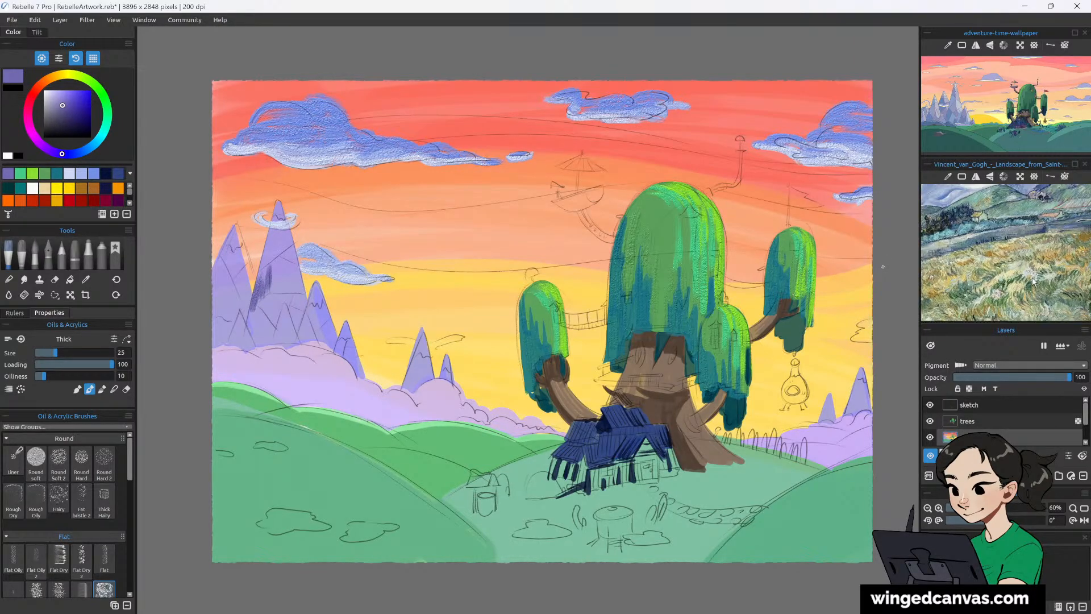
{"action": "scroll", "coordinate": [1033, 281], "scroll_direction": "up", "scroll_amount": 2}
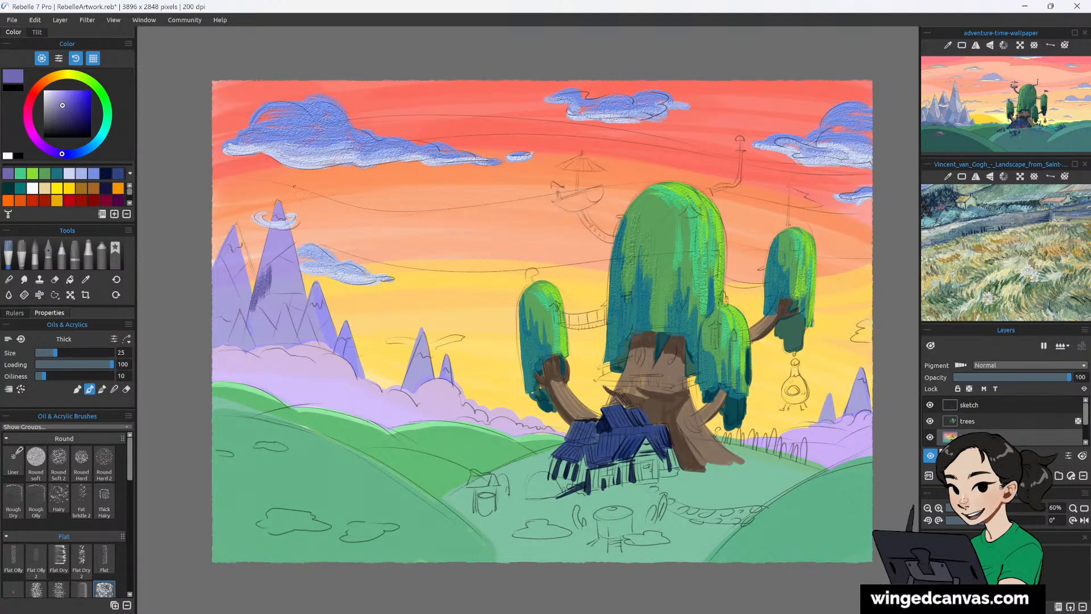
{"action": "mouse_move", "coordinate": [287, 301]}
{"action": "left_mouse_down"}
{"action": "mouse_move", "coordinate": [300, 322]}
{"action": "mouse_move", "coordinate": [335, 357]}
{"action": "left_mouse_up"}
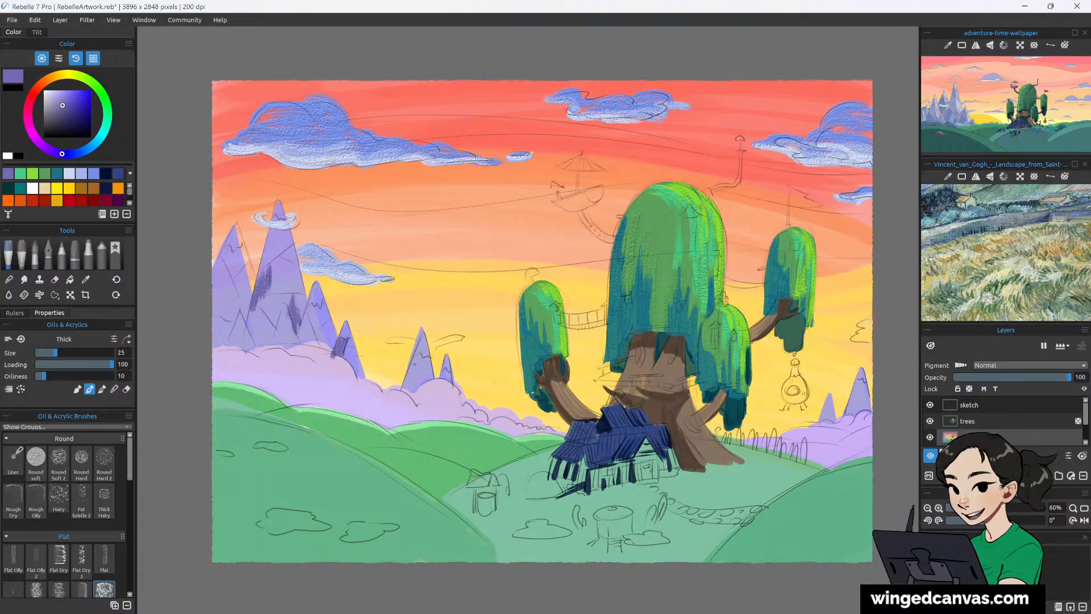
{"action": "left_click_drag", "start_coordinate": [421, 359], "coordinate": [403, 392]}
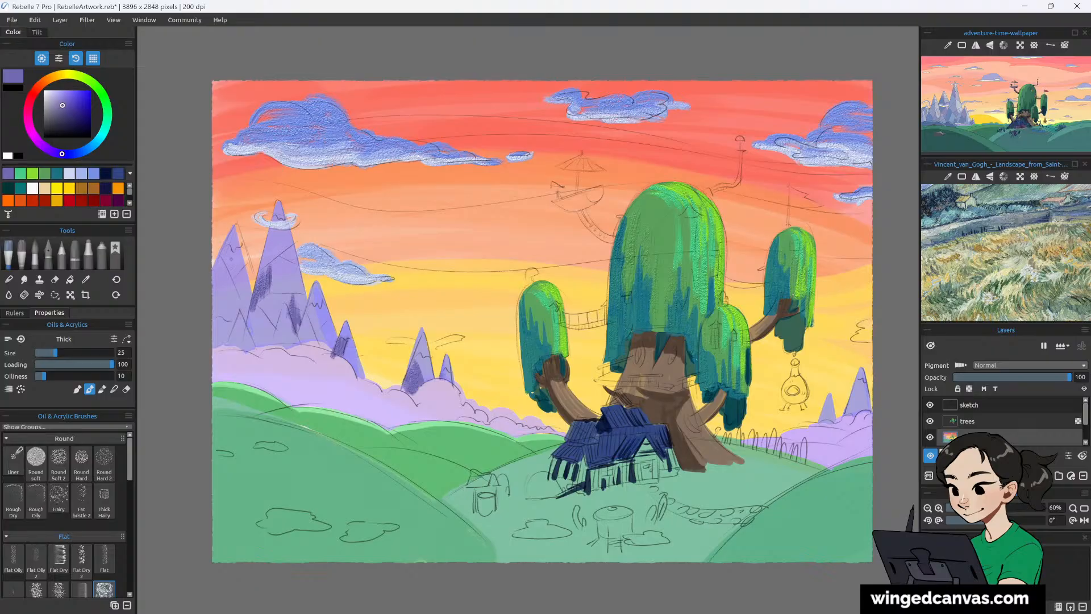
{"action": "mouse_move", "coordinate": [229, 258]}
{"action": "left_mouse_down"}
{"action": "mouse_move", "coordinate": [221, 278]}
{"action": "mouse_move", "coordinate": [239, 267]}
{"action": "left_mouse_up"}
{"action": "mouse_move", "coordinate": [243, 312]}
{"action": "left_mouse_down"}
{"action": "mouse_move", "coordinate": [228, 344]}
{"action": "mouse_move", "coordinate": [238, 349]}
{"action": "left_mouse_up"}
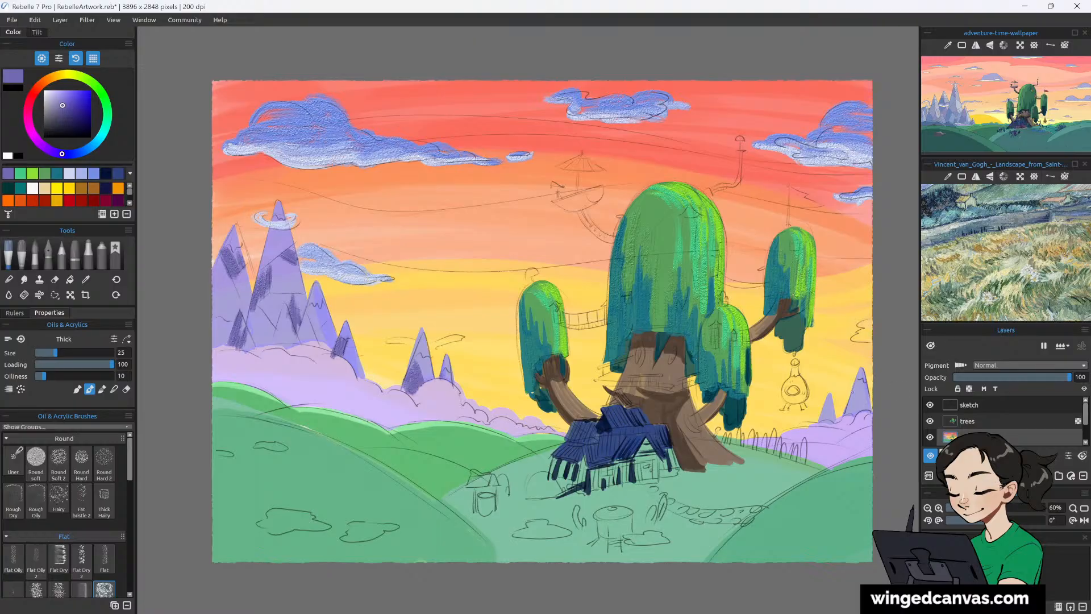
Paint shadows on the two far-right peaks, undoing the first strokes and repainting them in the same dark purple.
{"action": "left_click_drag", "start_coordinate": [857, 378], "coordinate": [848, 417]}
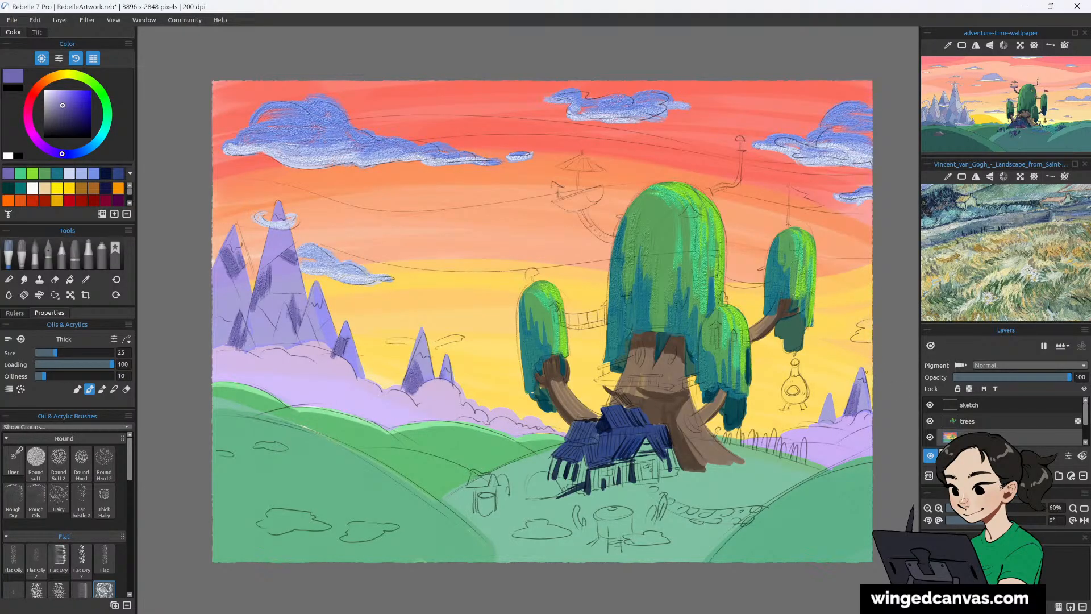
{"action": "key", "text": "ctrl+z"}
{"action": "key", "text": "ctrl+z"}
{"action": "left_click_drag", "start_coordinate": [861, 380], "coordinate": [867, 408]}
{"action": "left_click_drag", "start_coordinate": [830, 395], "coordinate": [836, 422]}
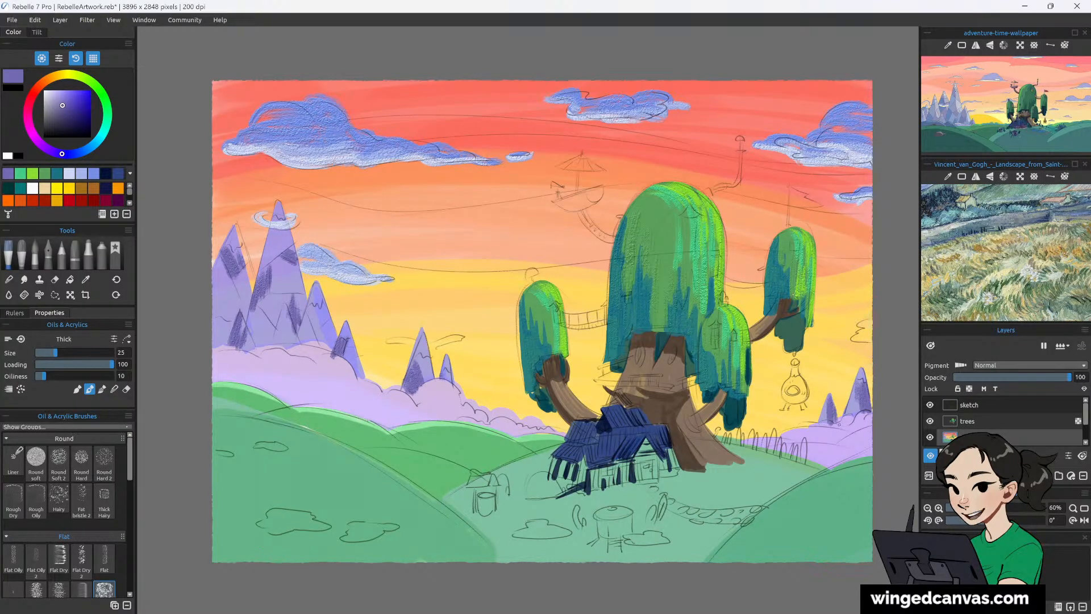
Extend the dark purple shadows on the middle peaks and around the bases of the left mountains.
{"action": "mouse_move", "coordinate": [419, 335]}
{"action": "left_mouse_down"}
{"action": "mouse_move", "coordinate": [414, 364]}
{"action": "mouse_move", "coordinate": [417, 343]}
{"action": "mouse_move", "coordinate": [444, 372]}
{"action": "left_mouse_up"}
{"action": "mouse_move", "coordinate": [313, 293]}
{"action": "left_mouse_down"}
{"action": "mouse_move", "coordinate": [298, 343]}
{"action": "mouse_move", "coordinate": [316, 340]}
{"action": "left_mouse_up"}
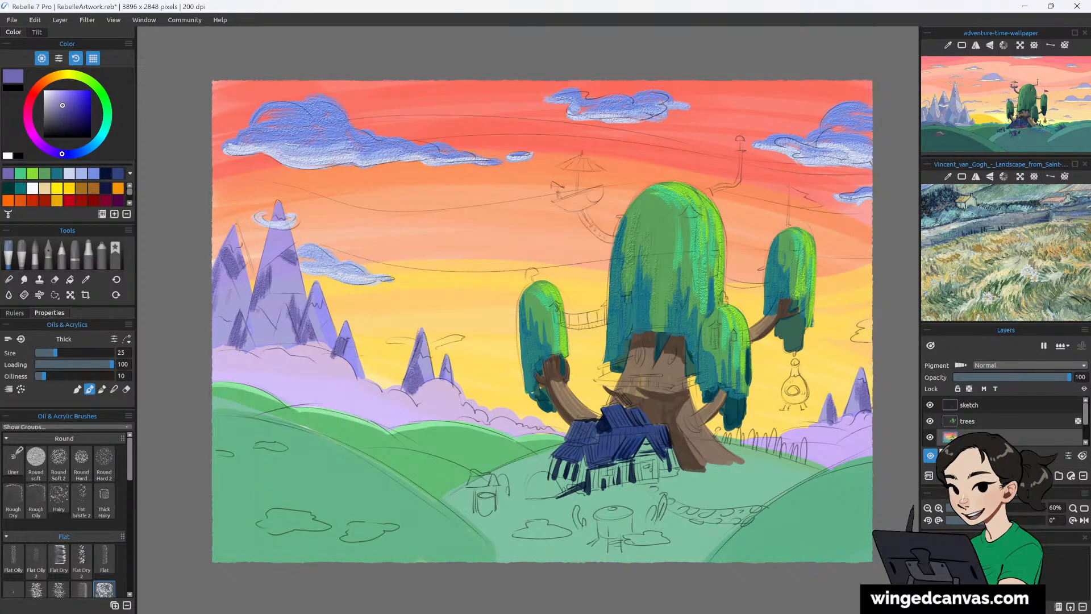
{"action": "left_click_drag", "start_coordinate": [244, 351], "coordinate": [248, 311]}
{"action": "mouse_move", "coordinate": [281, 315]}
{"action": "left_mouse_down"}
{"action": "mouse_move", "coordinate": [271, 346]}
{"action": "mouse_move", "coordinate": [287, 344]}
{"action": "left_mouse_up"}
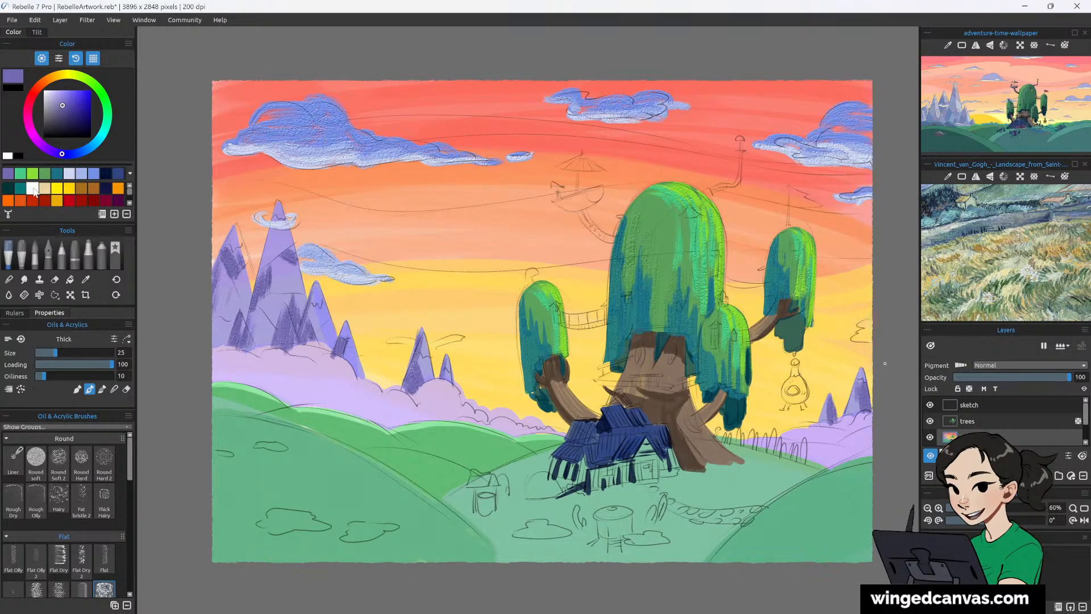
Choose a near-white lavender and paint highlights along the purple cloud bank behind the fence at size 18.
{"action": "left_click_drag", "start_coordinate": [63, 103], "coordinate": [54, 90]}
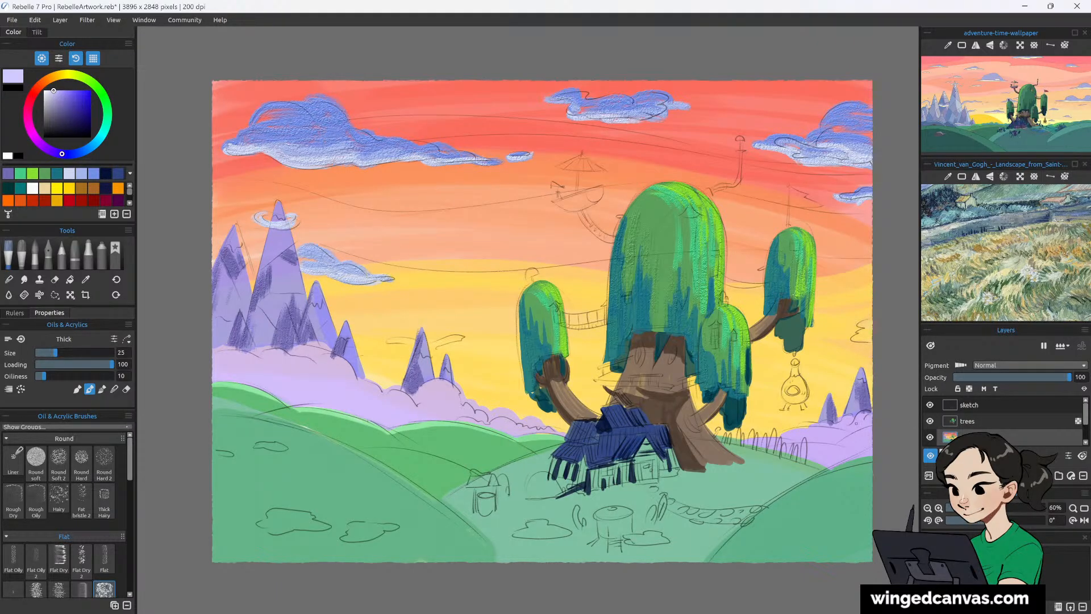
{"action": "left_click_drag", "start_coordinate": [863, 414], "coordinate": [853, 422]}
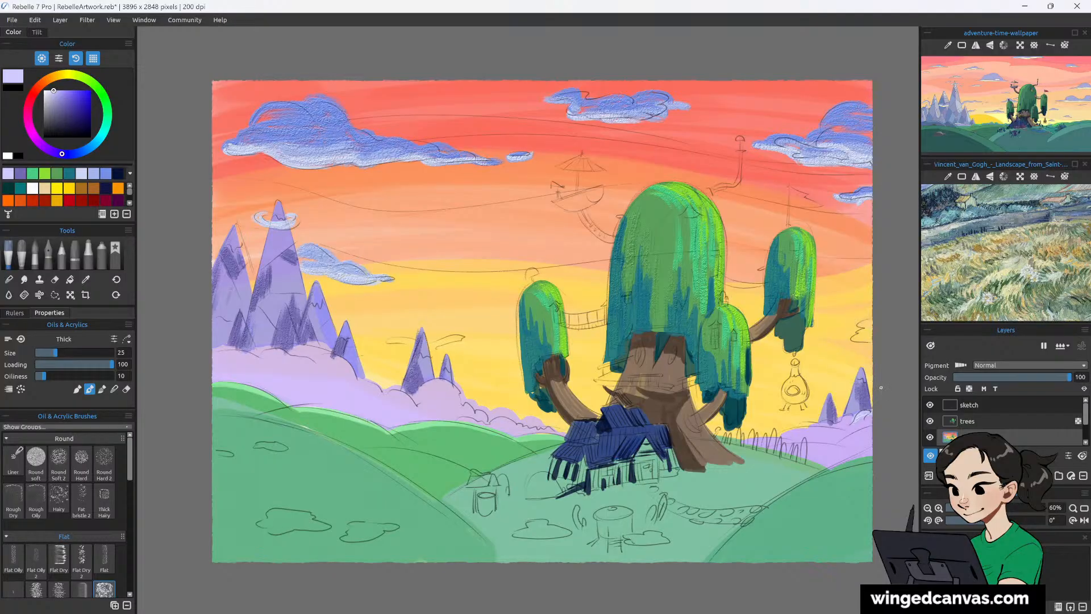
{"action": "left_click", "coordinate": [47, 92]}
{"action": "key", "text": "bracketleft"}
{"action": "key", "text": "bracketleft"}
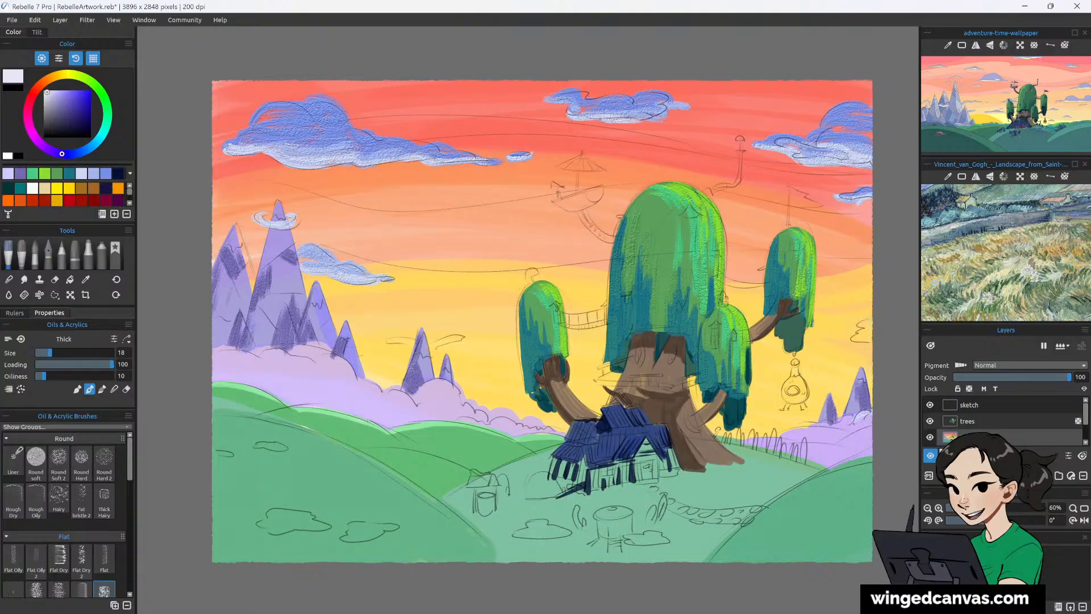
{"action": "left_click_drag", "start_coordinate": [862, 421], "coordinate": [869, 414]}
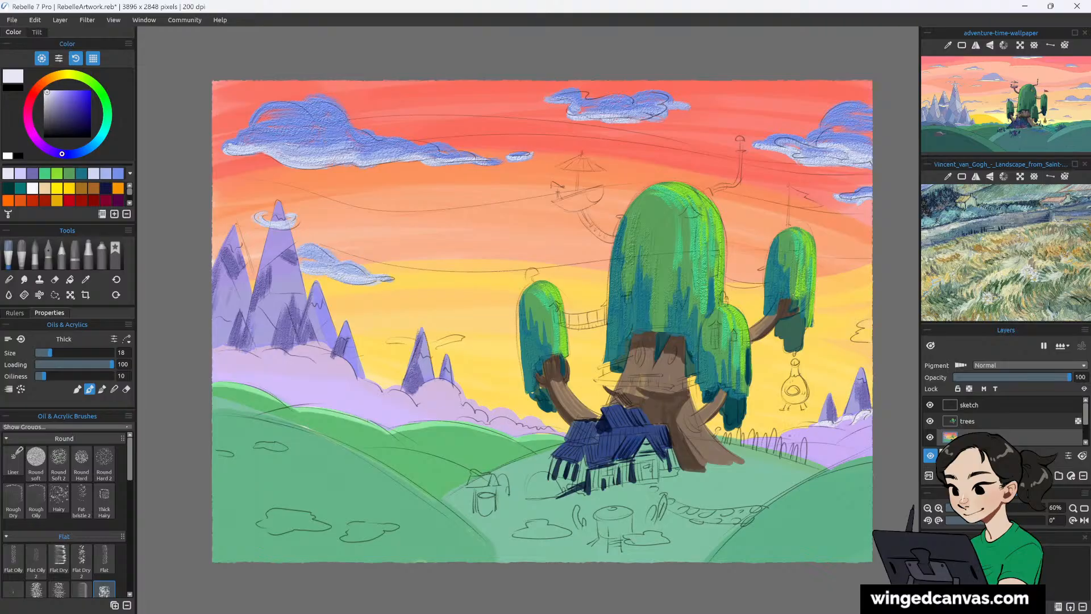
{"action": "left_click_drag", "start_coordinate": [744, 444], "coordinate": [817, 430]}
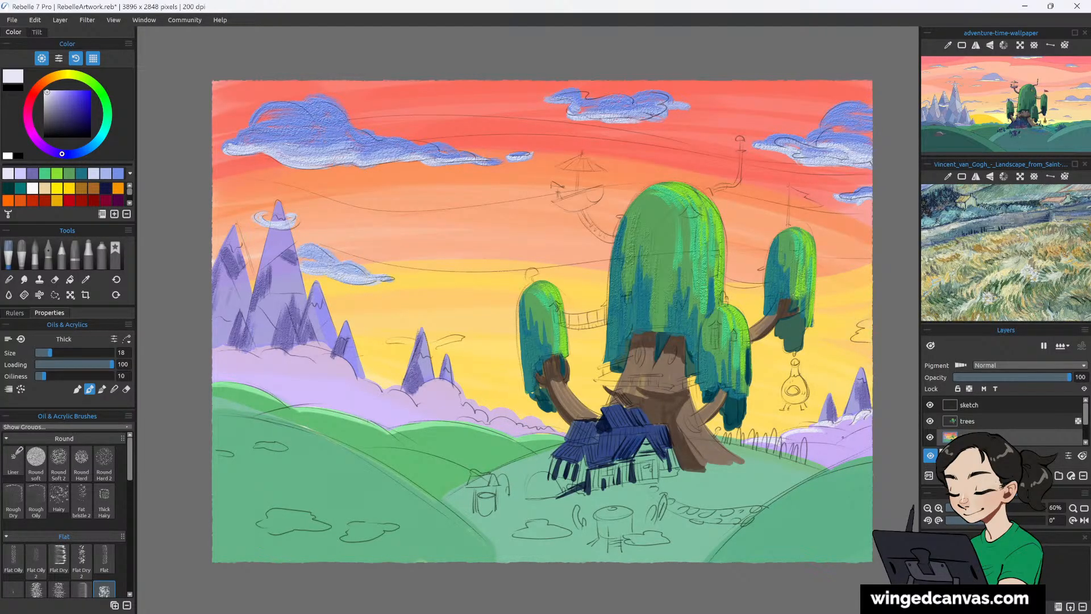
{"action": "left_click_drag", "start_coordinate": [842, 435], "coordinate": [873, 423]}
Paint near-white lavender highlights along the puffy edges of the cloud bank below the left and middle mountains.
{"action": "left_click_drag", "start_coordinate": [298, 373], "coordinate": [345, 365]}
{"action": "left_click_drag", "start_coordinate": [343, 363], "coordinate": [356, 374]}
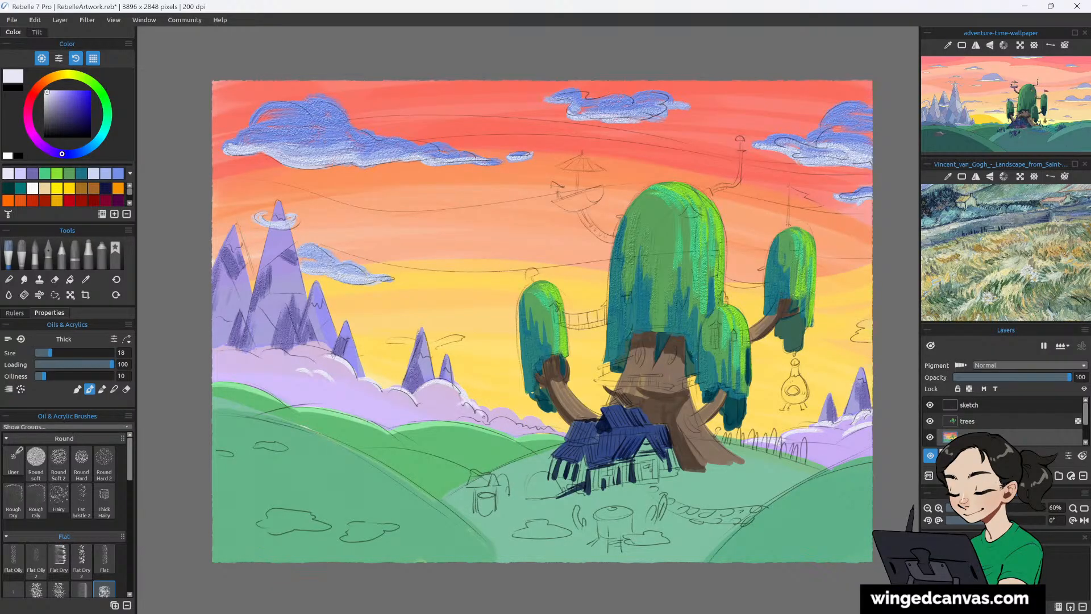
{"action": "mouse_move", "coordinate": [492, 420]}
{"action": "left_mouse_down"}
{"action": "mouse_move", "coordinate": [520, 415]}
{"action": "mouse_move", "coordinate": [513, 411]}
{"action": "mouse_move", "coordinate": [548, 430]}
{"action": "left_mouse_up"}
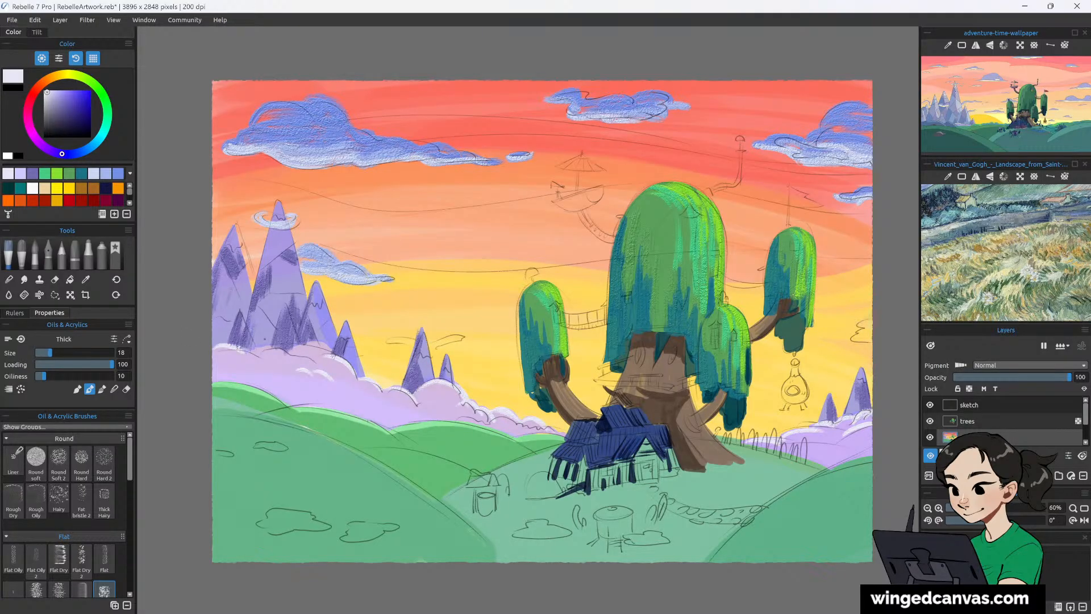
{"action": "mouse_move", "coordinate": [243, 351]}
{"action": "left_mouse_down"}
{"action": "mouse_move", "coordinate": [289, 347]}
{"action": "mouse_move", "coordinate": [319, 361]}
{"action": "left_mouse_up"}
{"action": "left_click_drag", "start_coordinate": [308, 342], "coordinate": [336, 353]}
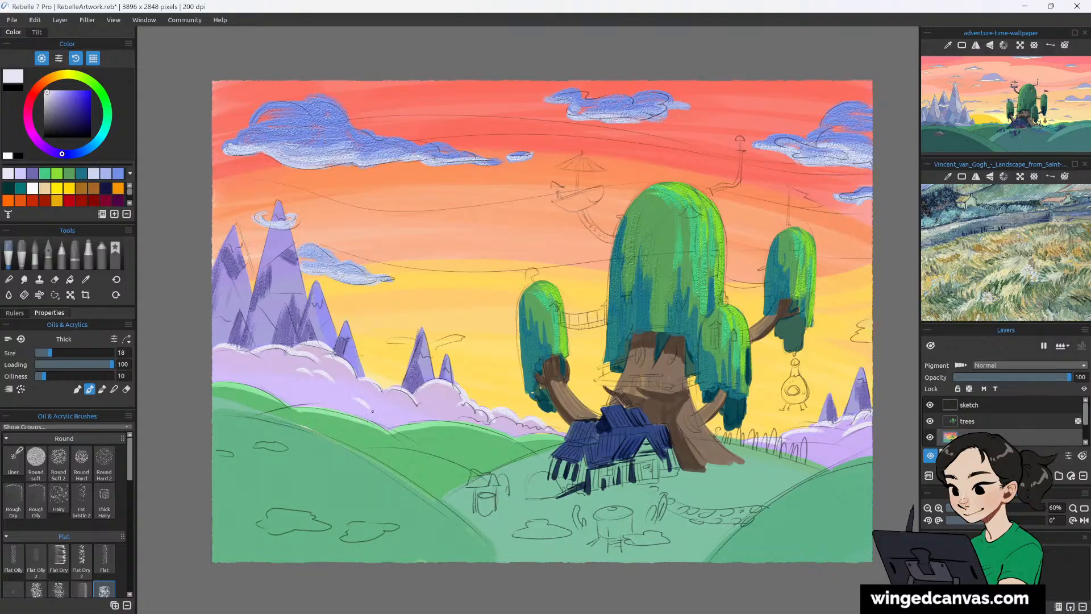
{"action": "left_click_drag", "start_coordinate": [363, 405], "coordinate": [388, 403]}
{"action": "left_click", "coordinate": [86, 279]}
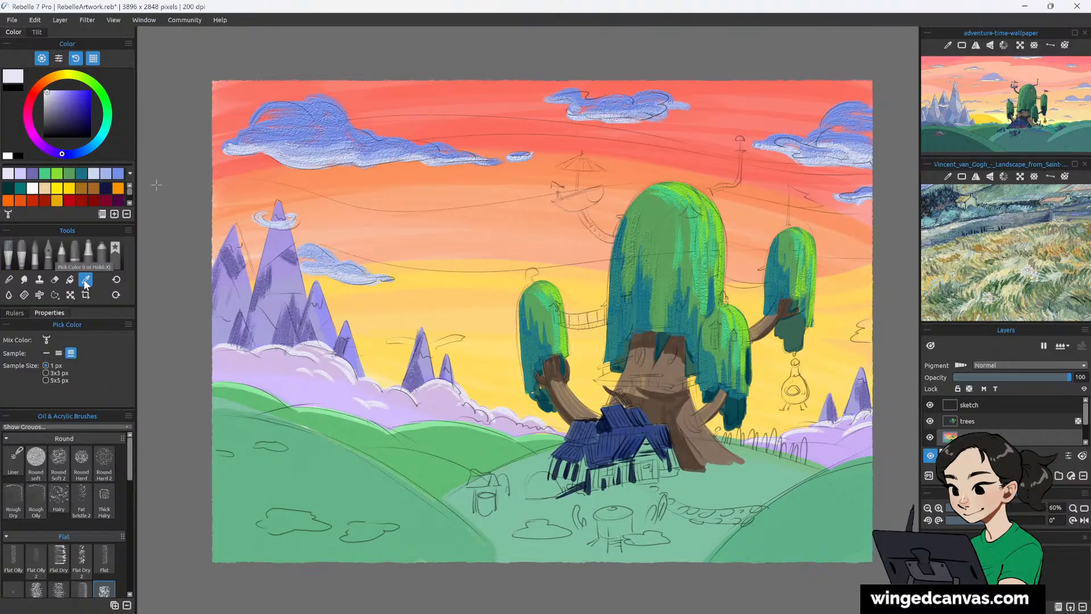
{"action": "left_click", "coordinate": [320, 383]}
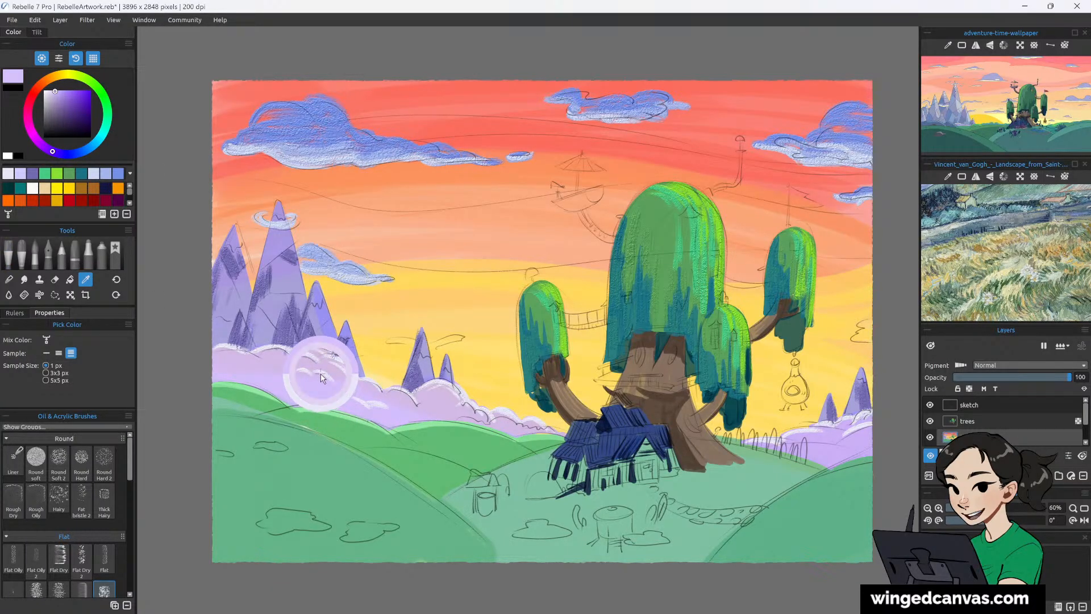
{"action": "left_click", "coordinate": [64, 93]}
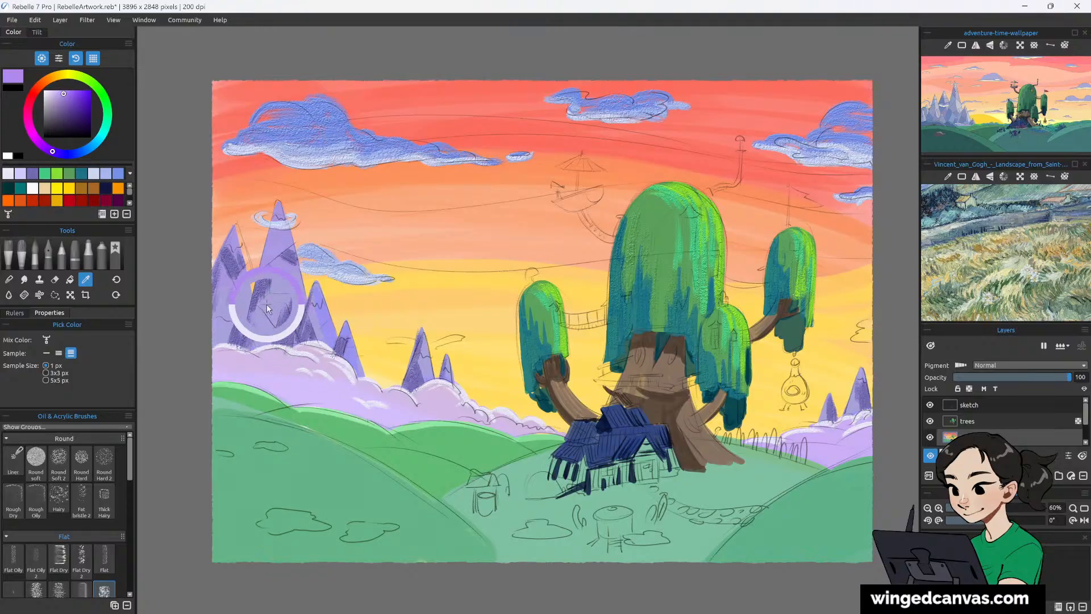
{"action": "left_click", "coordinate": [56, 92]}
{"action": "left_click_drag", "start_coordinate": [55, 92], "coordinate": [52, 90]}
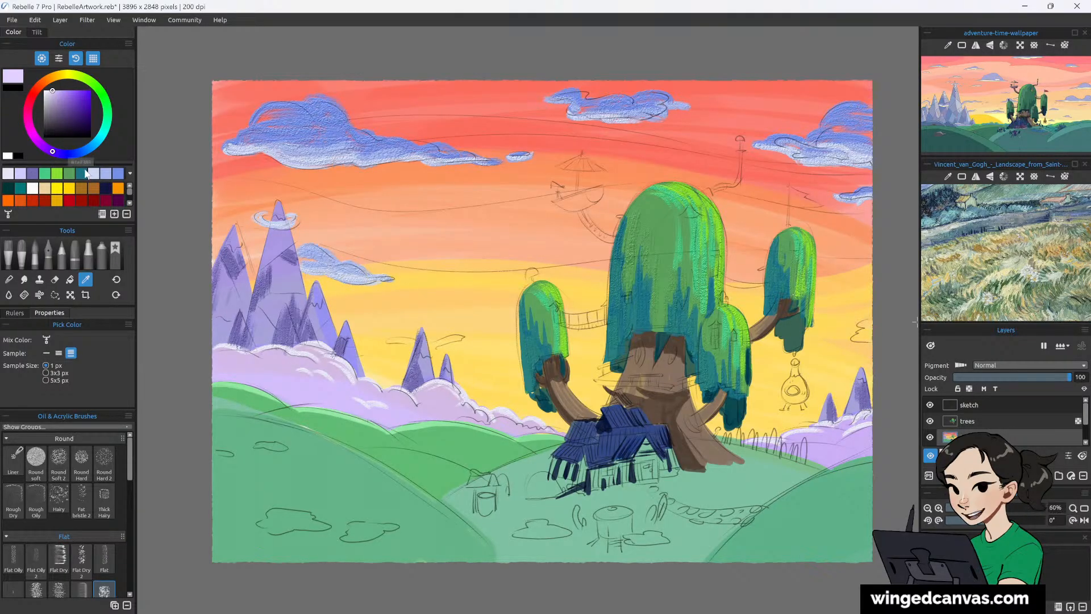
Switch to white and paint snowcaps on the two tallest left mountains with the Thick brush at size 18.
{"action": "left_click", "coordinate": [8, 155]}
{"action": "left_click_drag", "start_coordinate": [281, 199], "coordinate": [279, 204]}
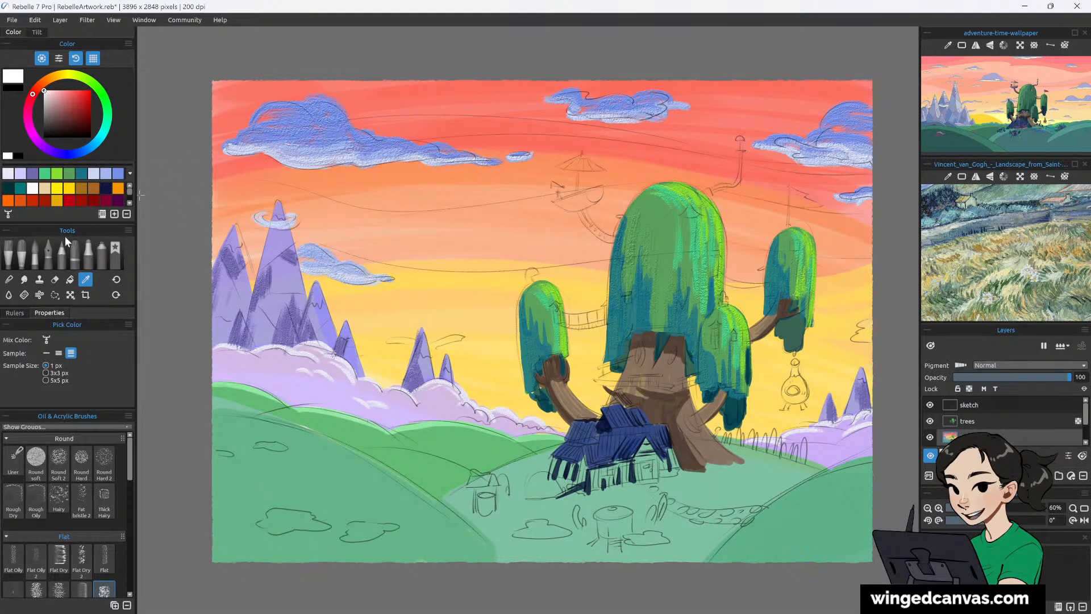
{"action": "left_click", "coordinate": [8, 253]}
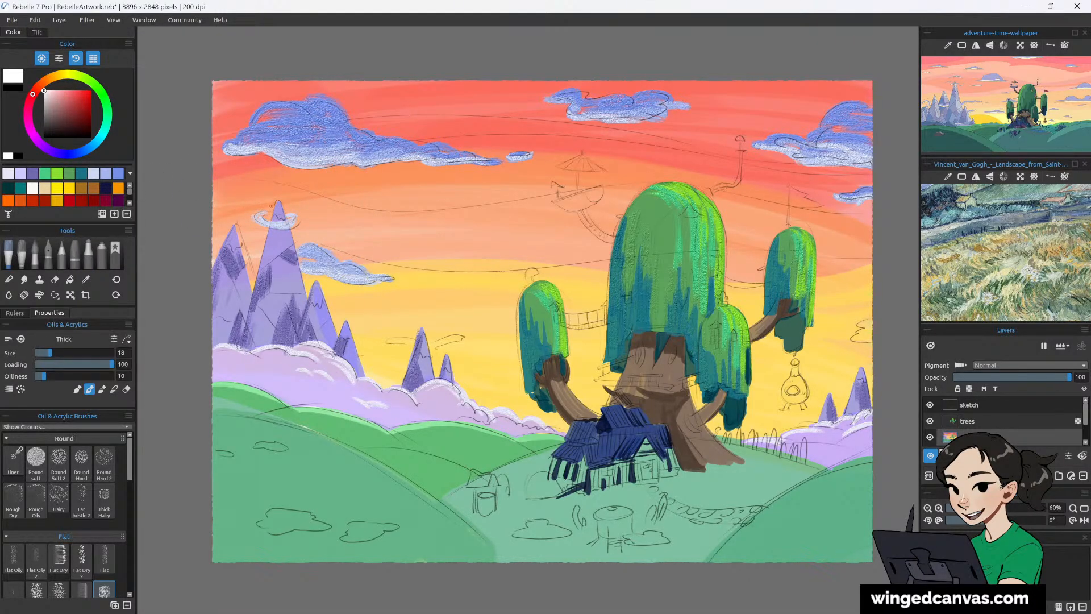
{"action": "mouse_move", "coordinate": [276, 206]}
{"action": "left_mouse_down"}
{"action": "mouse_move", "coordinate": [280, 216]}
{"action": "mouse_move", "coordinate": [231, 241]}
{"action": "left_mouse_up"}
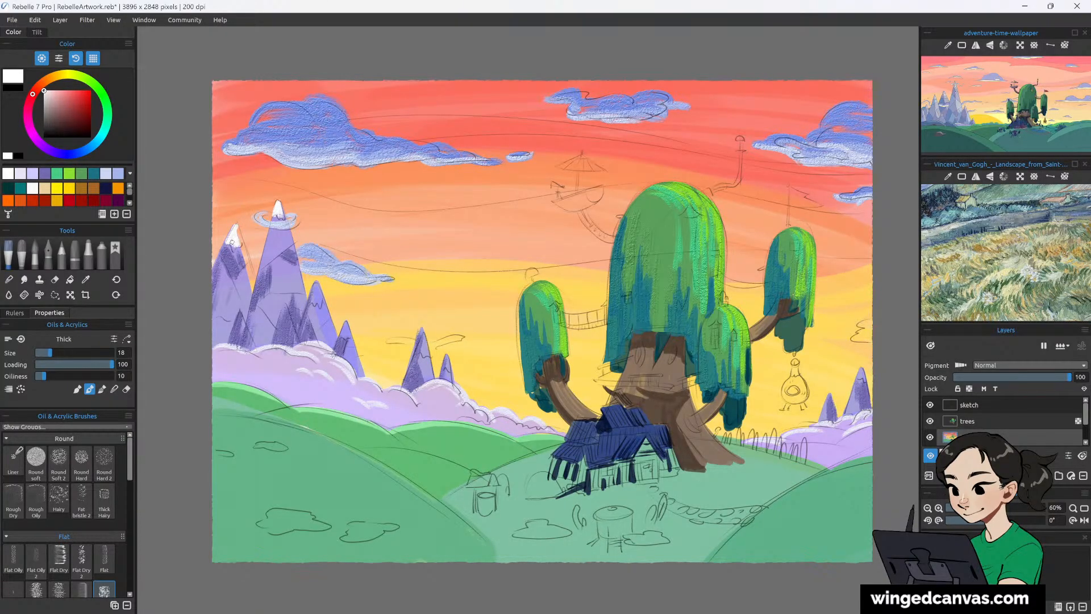
Paint white snowcaps on the smaller left mountains, the two middle peaks and the two far-right peaks.
{"action": "mouse_move", "coordinate": [312, 285]}
{"action": "left_mouse_down"}
{"action": "mouse_move", "coordinate": [310, 300]}
{"action": "mouse_move", "coordinate": [315, 284]}
{"action": "left_mouse_up"}
{"action": "mouse_move", "coordinate": [315, 284]}
{"action": "left_mouse_down"}
{"action": "mouse_move", "coordinate": [341, 338]}
{"action": "mouse_move", "coordinate": [347, 325]}
{"action": "left_mouse_up"}
{"action": "mouse_move", "coordinate": [424, 334]}
{"action": "left_mouse_down"}
{"action": "mouse_move", "coordinate": [417, 356]}
{"action": "mouse_move", "coordinate": [420, 330]}
{"action": "mouse_move", "coordinate": [448, 370]}
{"action": "left_mouse_up"}
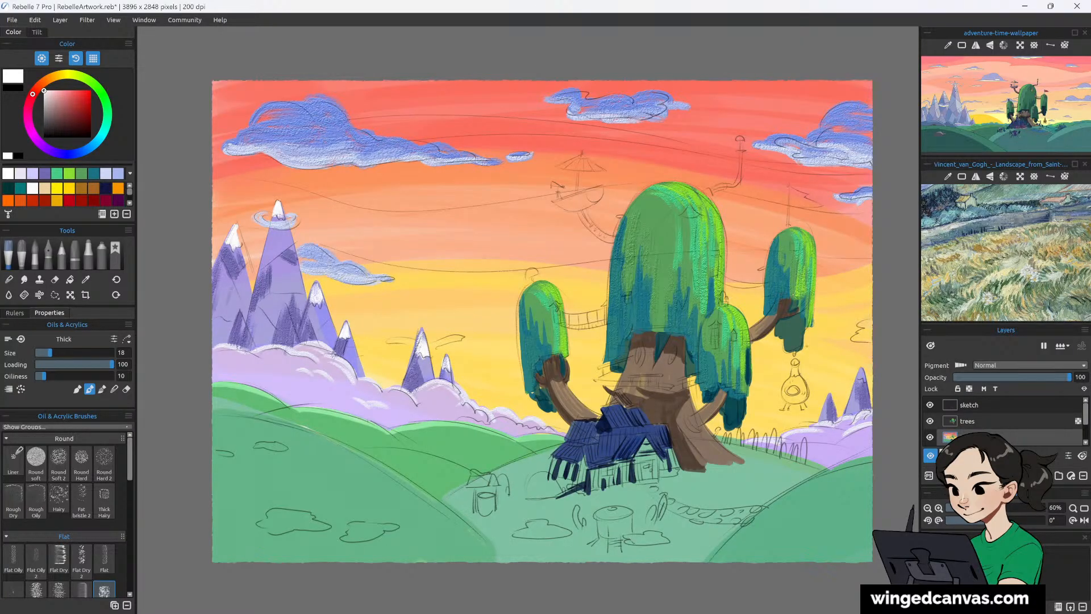
{"action": "left_click_drag", "start_coordinate": [857, 380], "coordinate": [861, 366]}
{"action": "left_click_drag", "start_coordinate": [827, 409], "coordinate": [829, 394]}
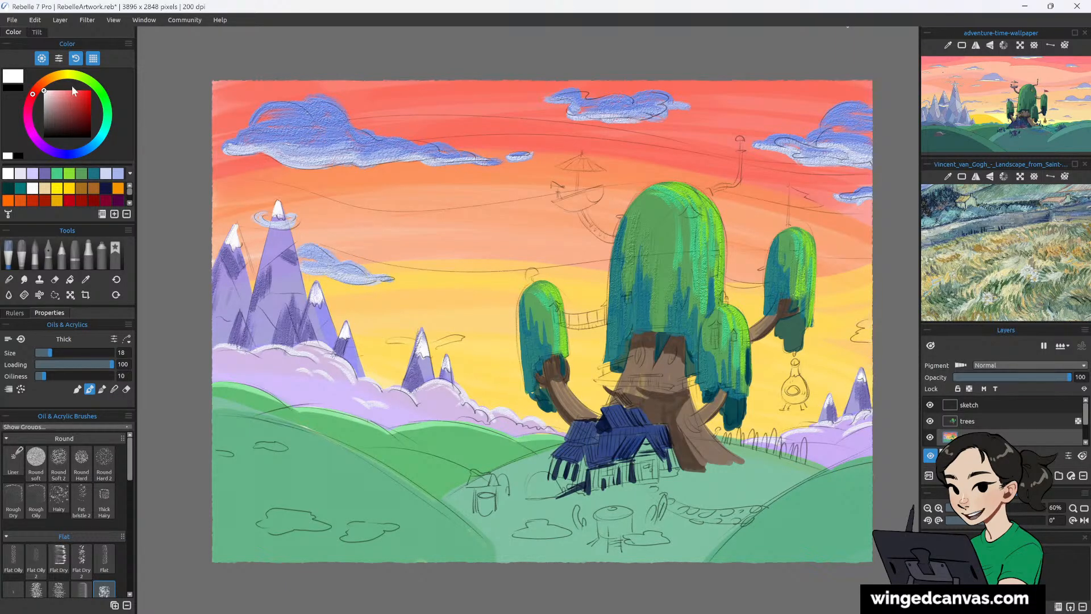
Sample the tallest left mountain's purple and dab it below the snowcap with an enlarged Thick brush.
{"action": "left_click", "coordinate": [86, 280]}
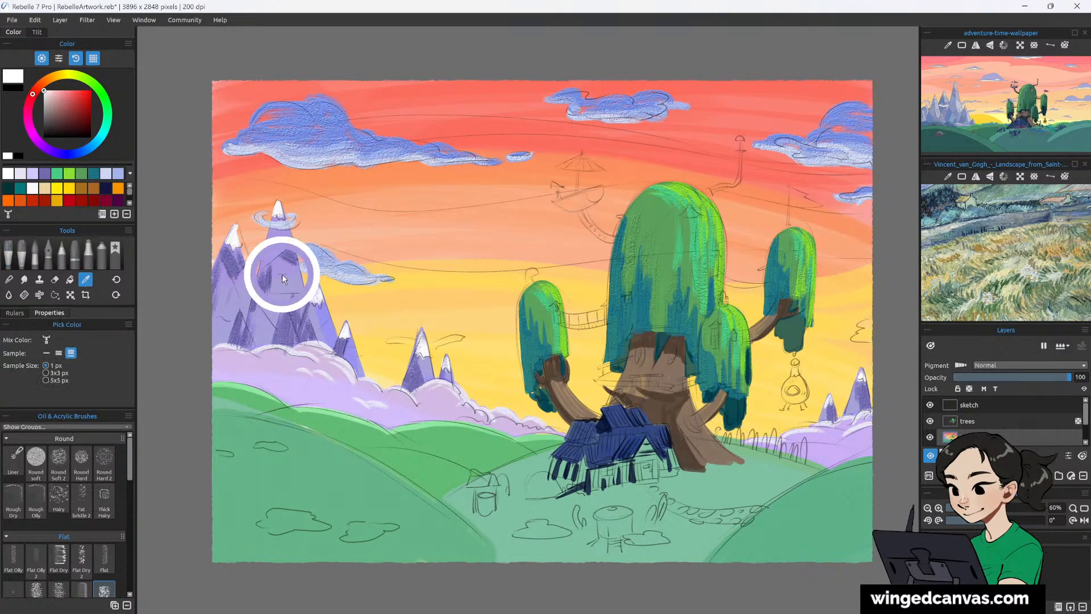
{"action": "left_click", "coordinate": [278, 272]}
{"action": "left_click", "coordinate": [9, 253]}
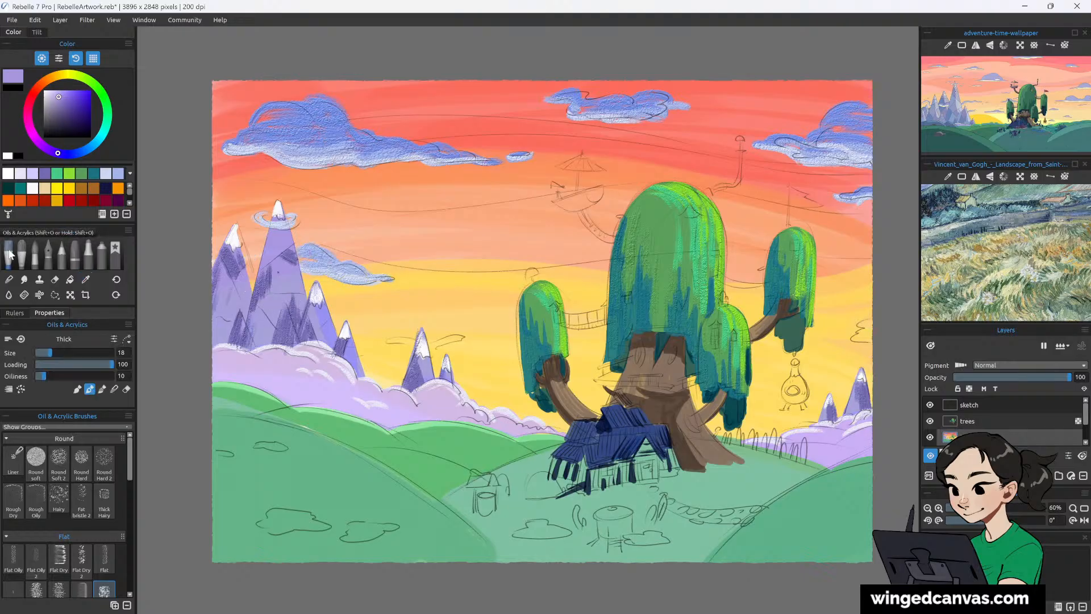
{"action": "key", "text": "bracketright"}
{"action": "key", "text": "bracketright"}
{"action": "key", "text": "bracketright"}
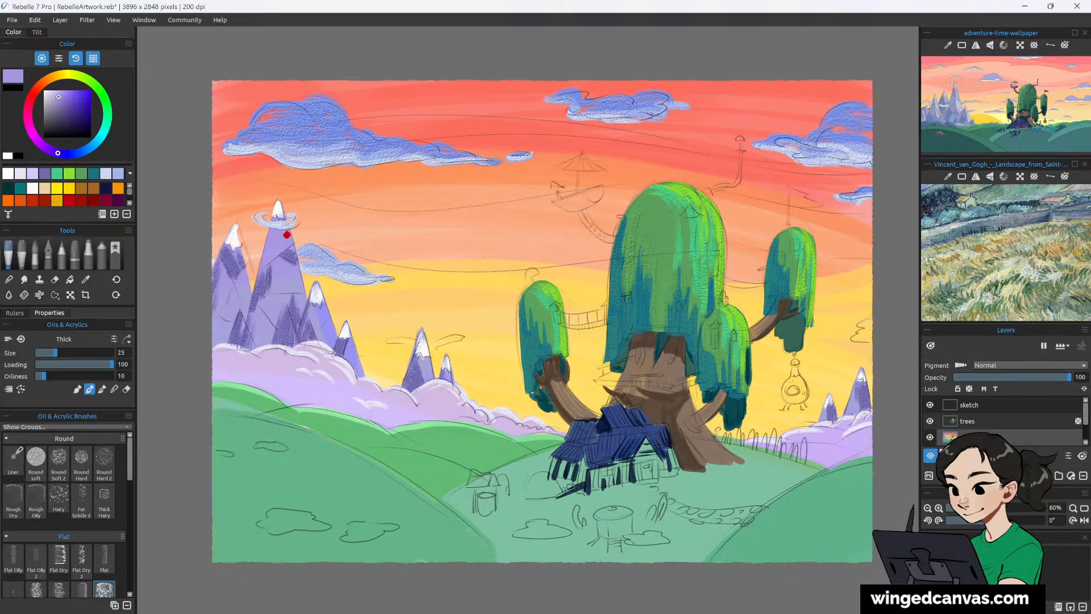
{"action": "left_click", "coordinate": [288, 234]}
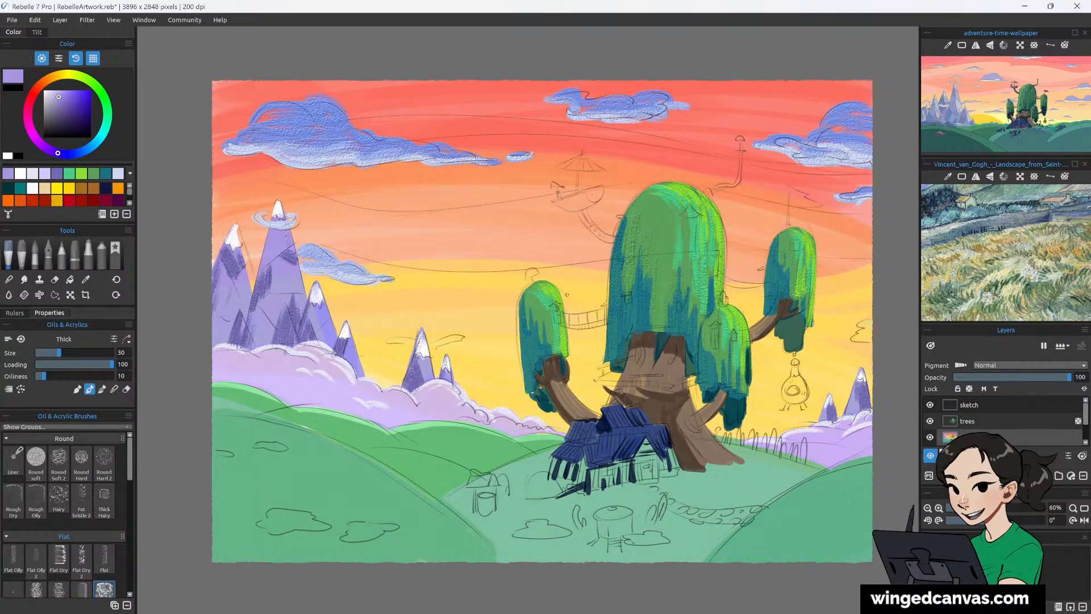
Try pale lavender highlights down the right slopes of the tall left mountains with the Thick brush at size 30.
{"action": "left_click", "coordinate": [85, 279]}
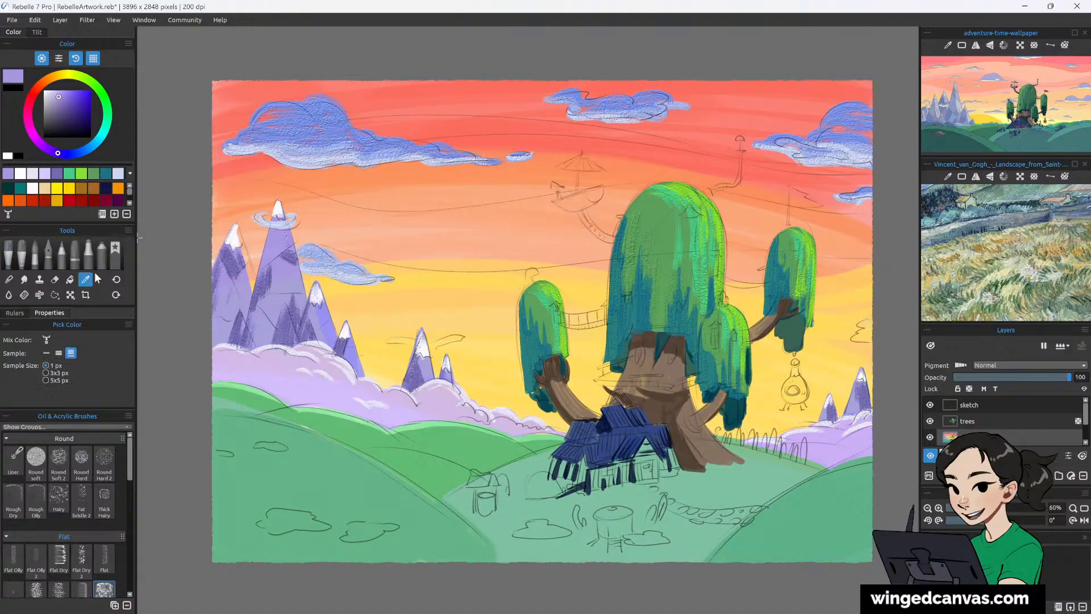
{"action": "left_click", "coordinate": [290, 267]}
{"action": "left_click_drag", "start_coordinate": [57, 99], "coordinate": [50, 92]}
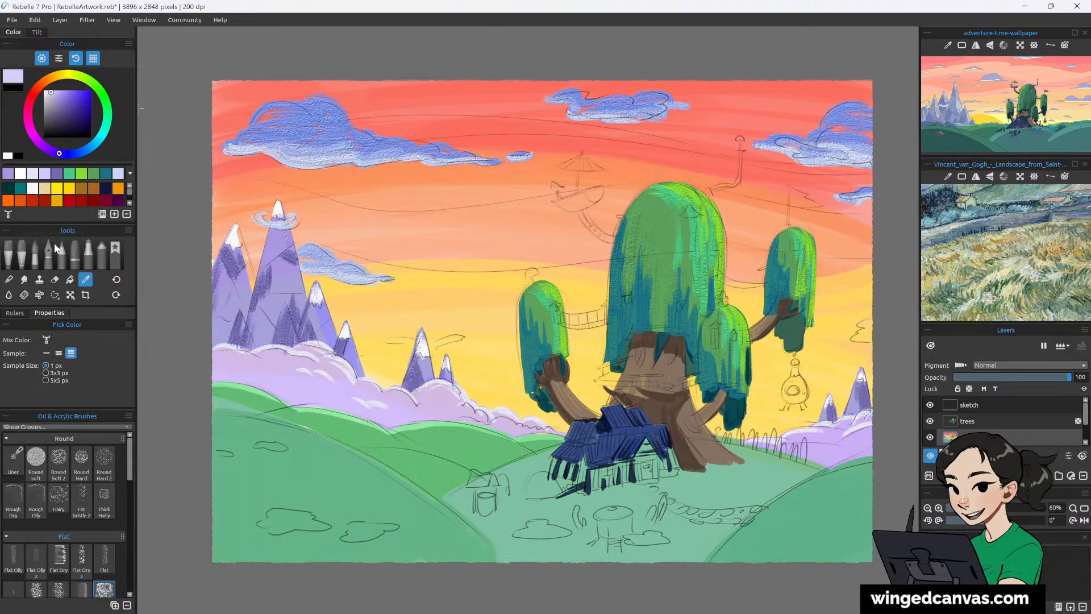
{"action": "left_click", "coordinate": [22, 252]}
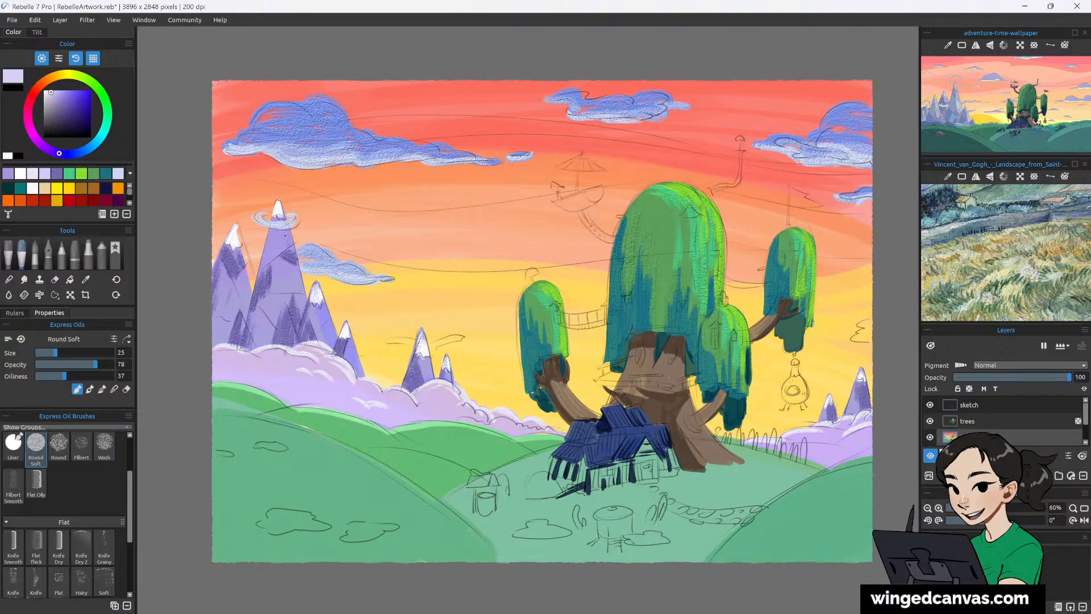
{"action": "left_click", "coordinate": [8, 253]}
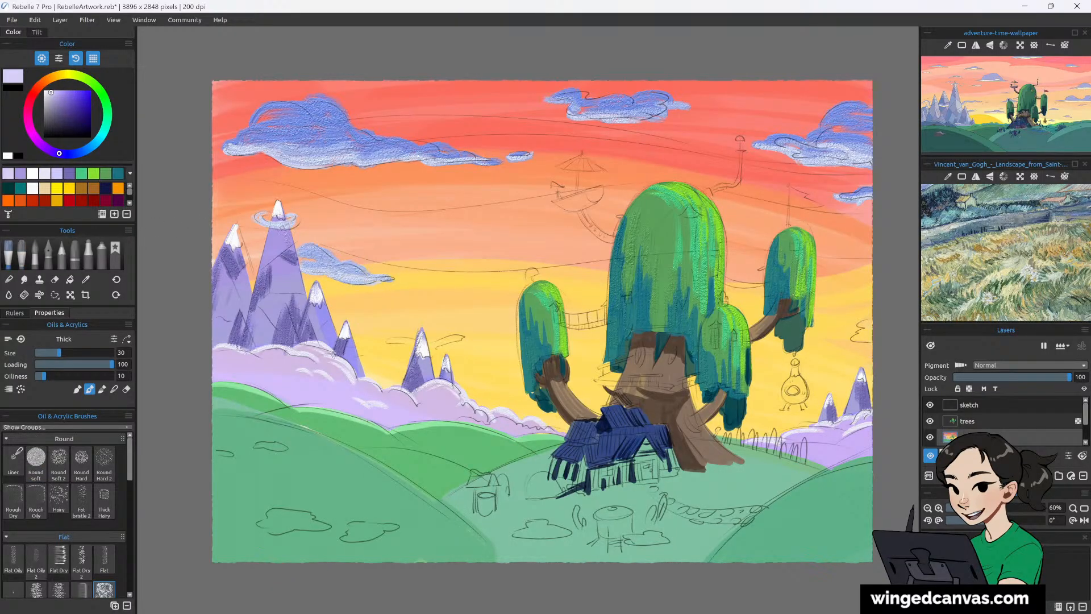
{"action": "mouse_move", "coordinate": [283, 227]}
{"action": "left_mouse_down"}
{"action": "mouse_move", "coordinate": [287, 248]}
{"action": "mouse_move", "coordinate": [291, 236]}
{"action": "left_mouse_up"}
{"action": "left_click_drag", "start_coordinate": [301, 301], "coordinate": [296, 264]}
{"action": "mouse_move", "coordinate": [334, 301]}
{"action": "left_mouse_down"}
{"action": "mouse_move", "coordinate": [322, 346]}
{"action": "mouse_move", "coordinate": [323, 338]}
{"action": "left_mouse_up"}
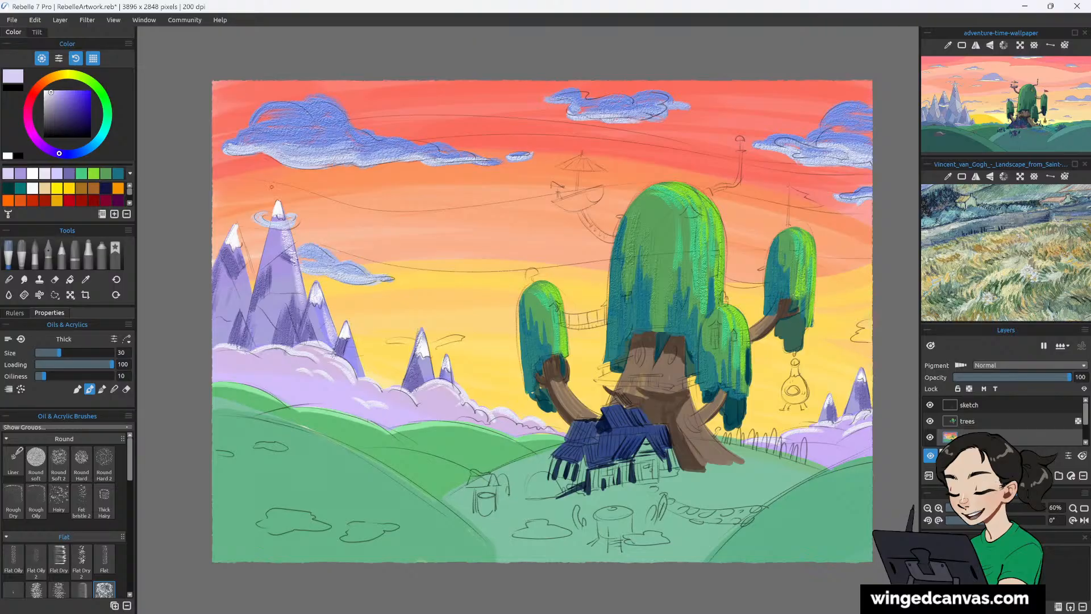
Undo the pale lavender highlight strokes on the left mountains.
{"action": "key", "text": "ctrl+z"}
{"action": "key", "text": "ctrl+z"}
{"action": "key", "text": "ctrl+z"}
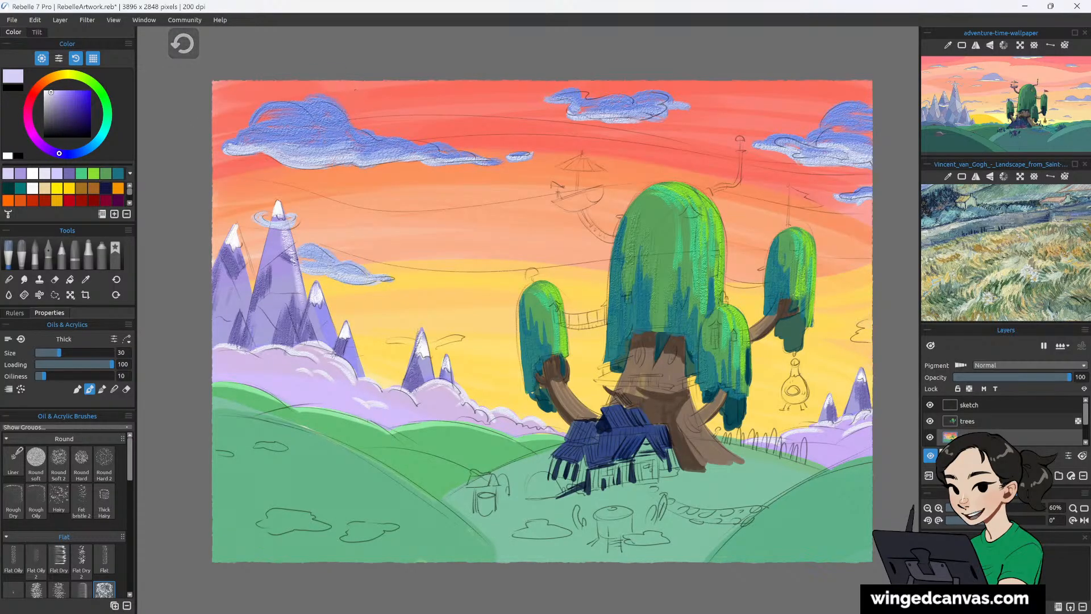
{"action": "key", "text": "ctrl+z"}
{"action": "key", "text": "ctrl+z"}
{"action": "key", "text": "ctrl+z"}
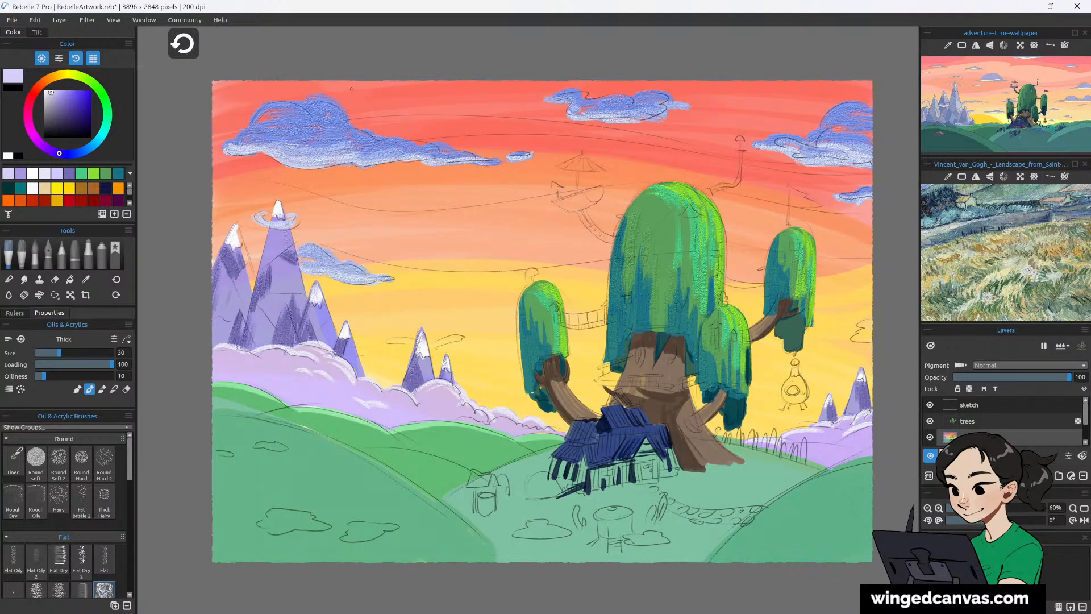
Choose a medium-light lavender and paint highlights along the slopes of the left mountains at size 30, undoing the last two strokes.
{"action": "left_click", "coordinate": [61, 94]}
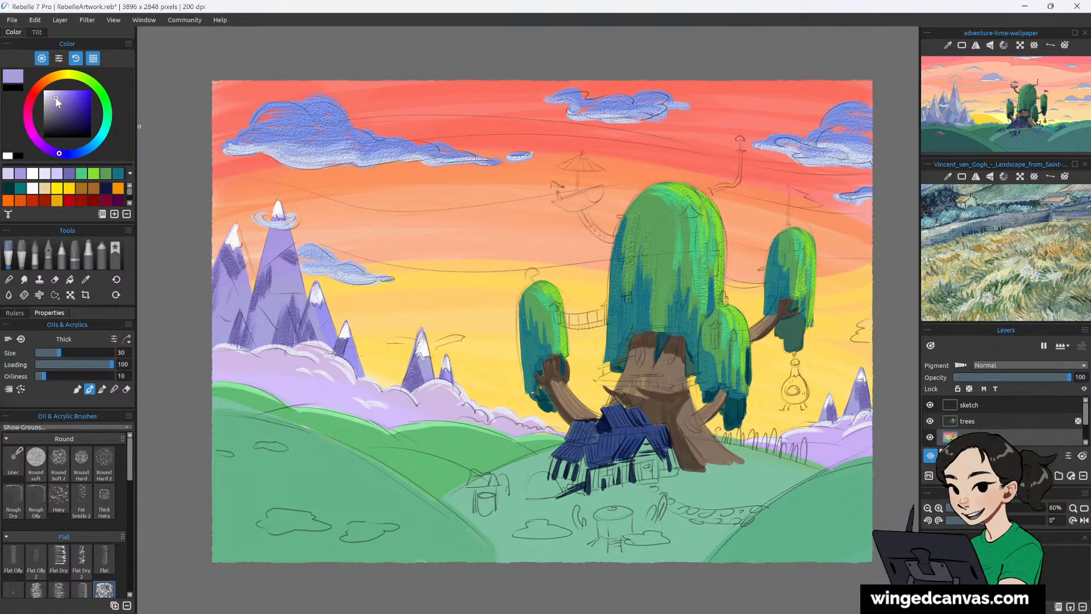
{"action": "left_click", "coordinate": [55, 97]}
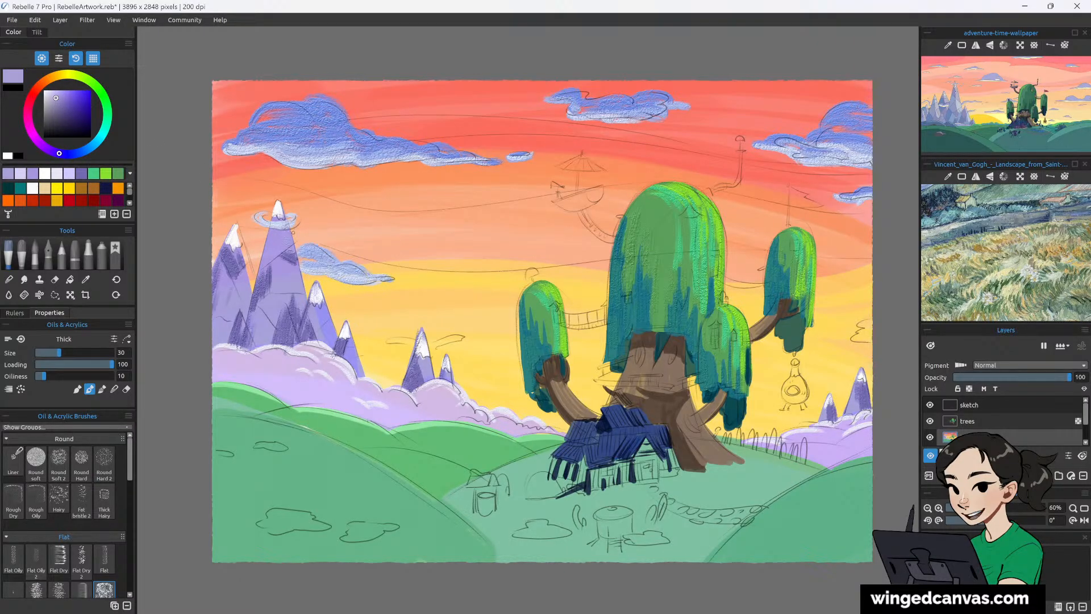
{"action": "left_click", "coordinate": [51, 92]}
{"action": "left_click", "coordinate": [55, 95]}
{"action": "left_click", "coordinate": [286, 225]}
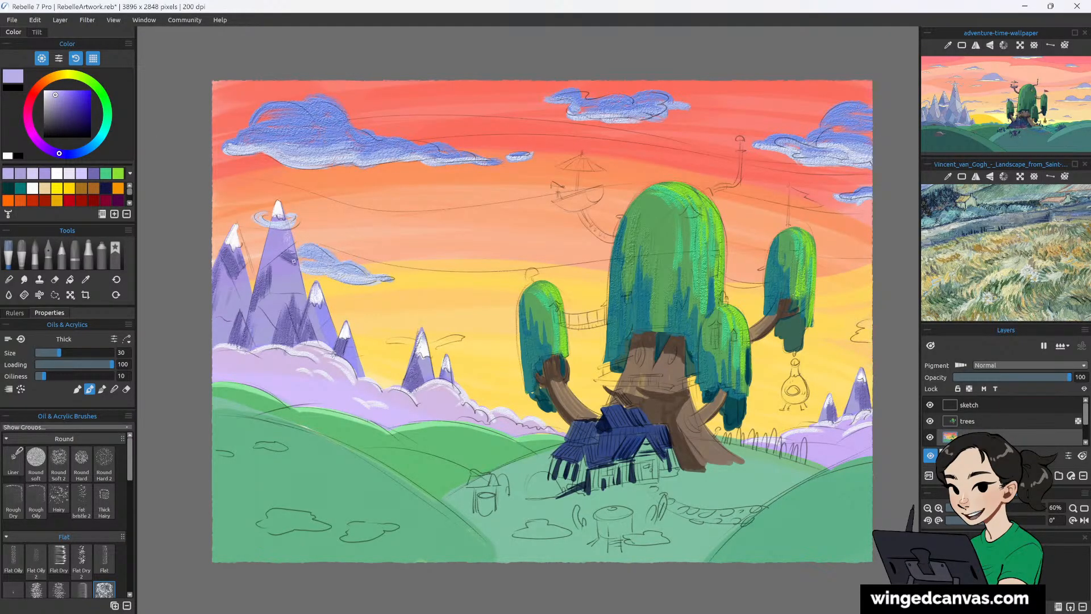
{"action": "left_click_drag", "start_coordinate": [334, 351], "coordinate": [326, 312]}
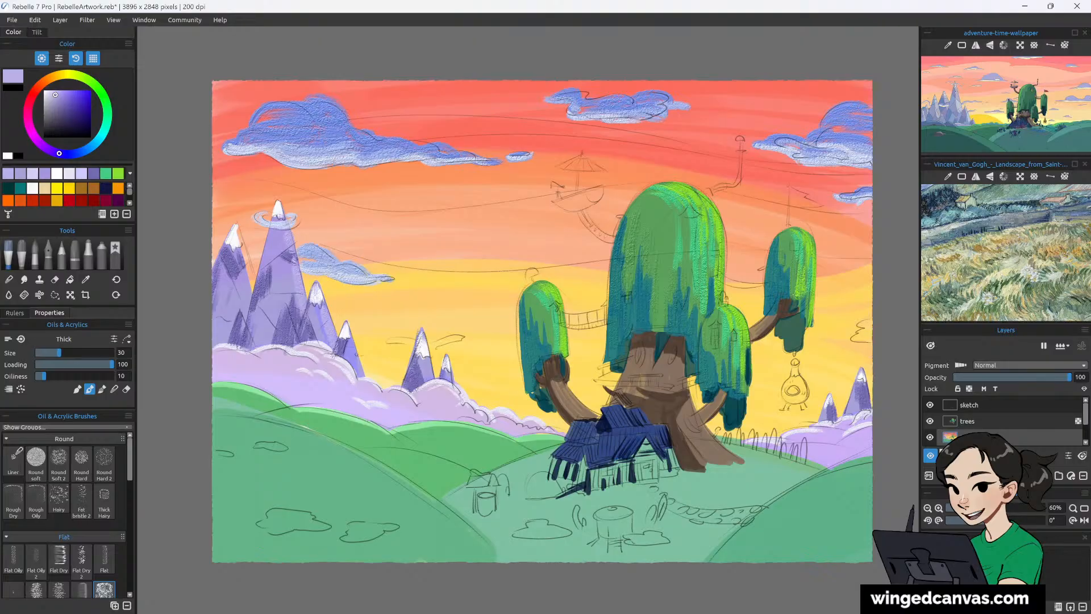
{"action": "left_click_drag", "start_coordinate": [354, 371], "coordinate": [352, 336]}
{"action": "left_click_drag", "start_coordinate": [241, 248], "coordinate": [253, 300]}
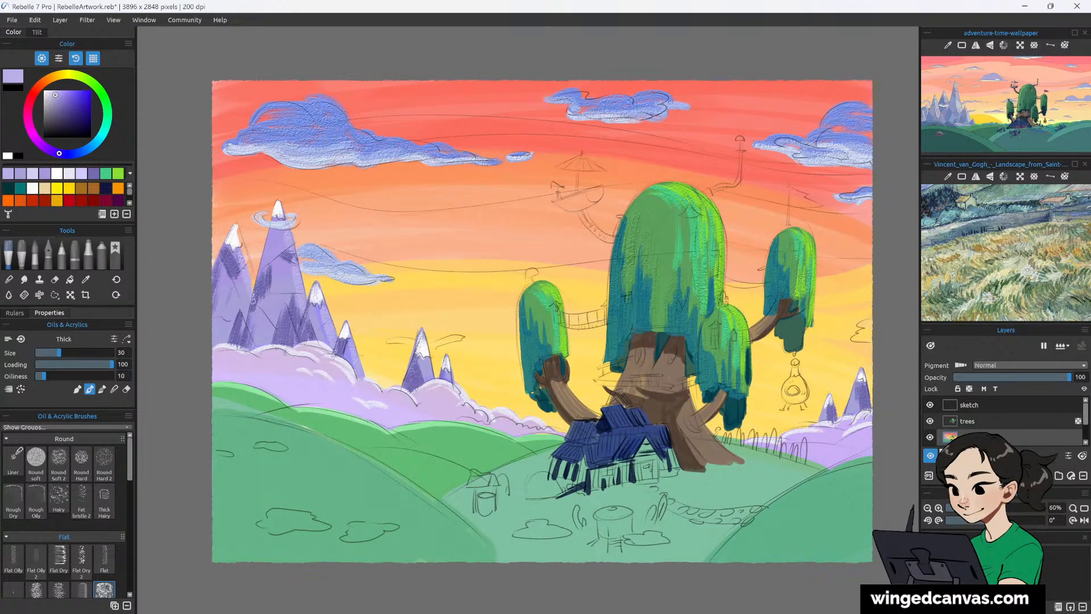
{"action": "key", "text": "ctrl+z"}
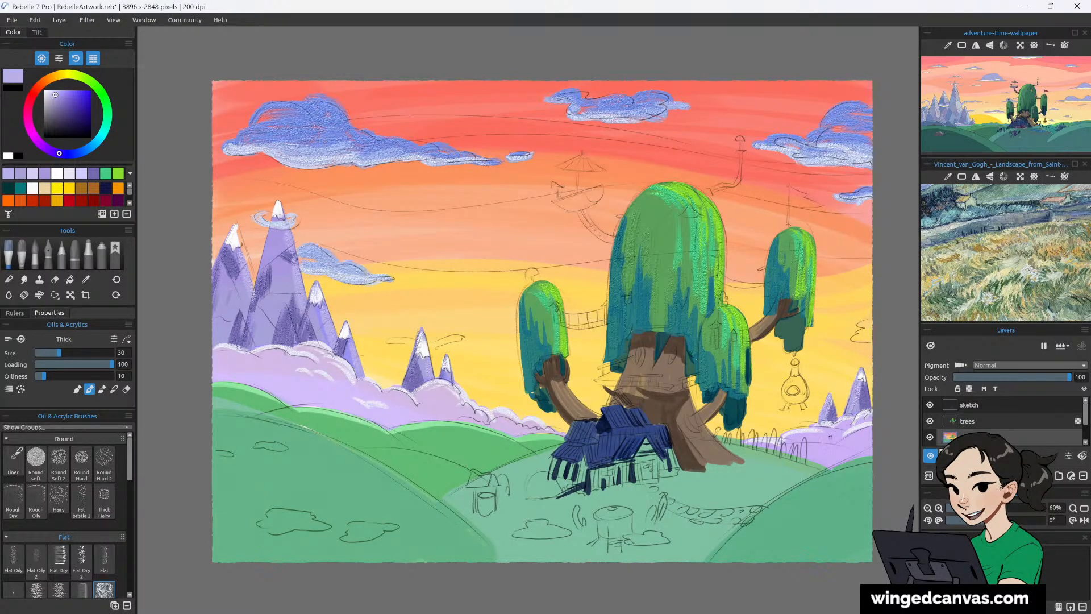
{"action": "key", "text": "ctrl+z"}
Touch up the tip of the tallest left mountain in pale greyish lavender and switch back to a medium purple.
{"action": "left_click", "coordinate": [47, 96]}
{"action": "left_click_drag", "start_coordinate": [277, 204], "coordinate": [279, 200]}
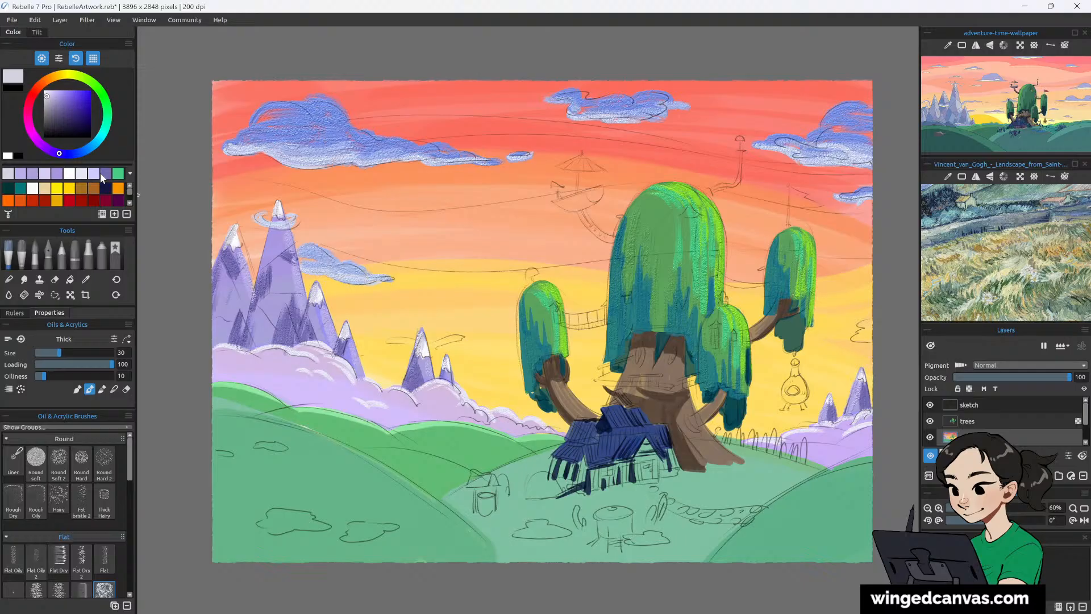
{"action": "left_click", "coordinate": [56, 174]}
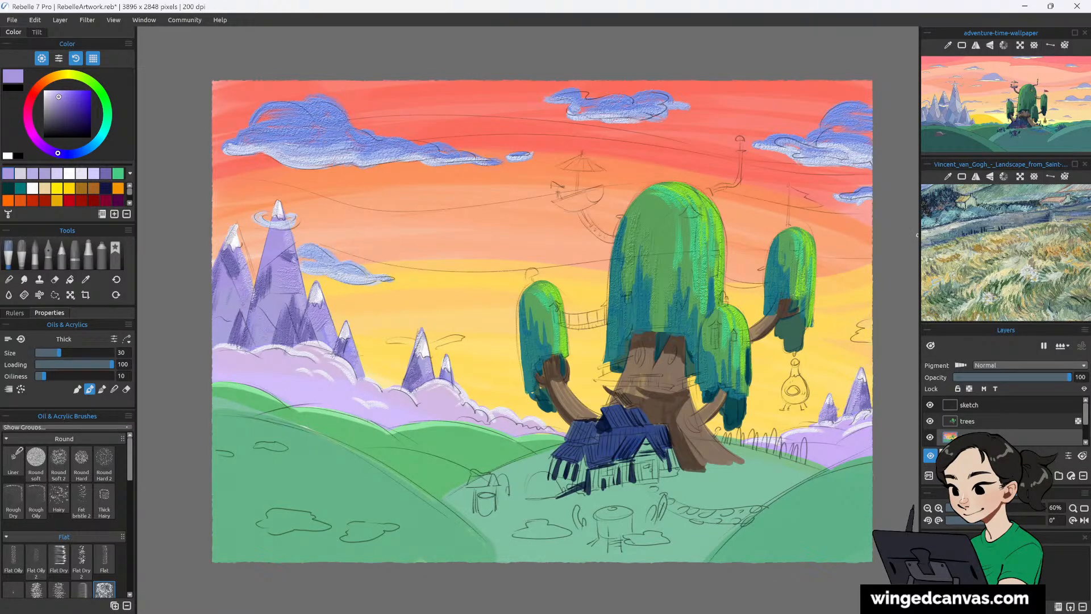
Hide the sketch layer to check the painting without its line art.
{"action": "left_click", "coordinate": [929, 404]}
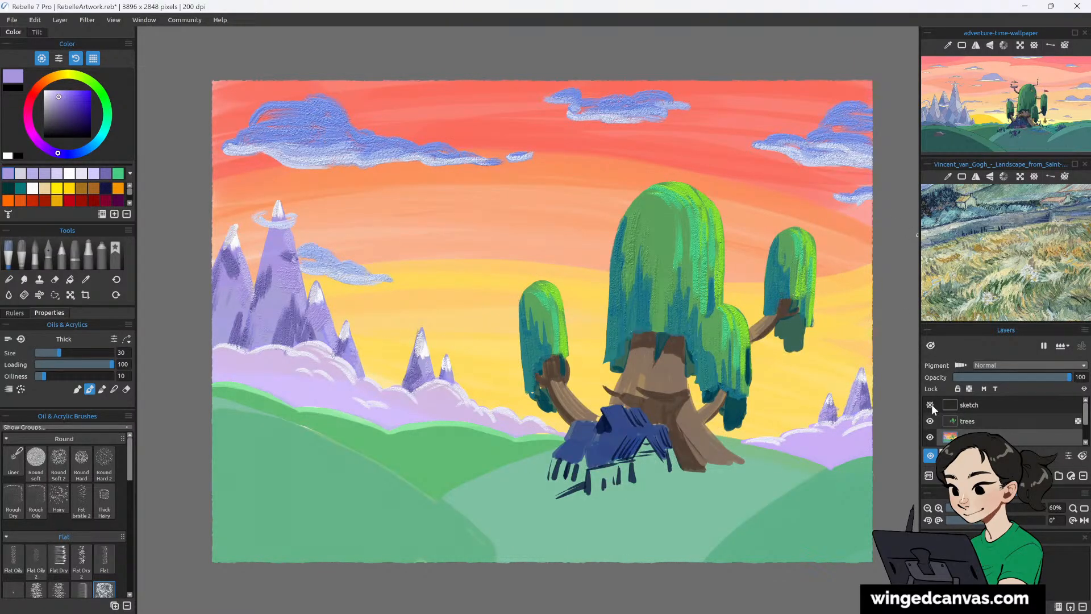
Compare the painting with the sketch layer hidden and shown, leaving the sketch layer visible.
{"action": "left_click", "coordinate": [930, 405]}
{"action": "left_click", "coordinate": [930, 404]}
{"action": "left_click", "coordinate": [930, 404]}
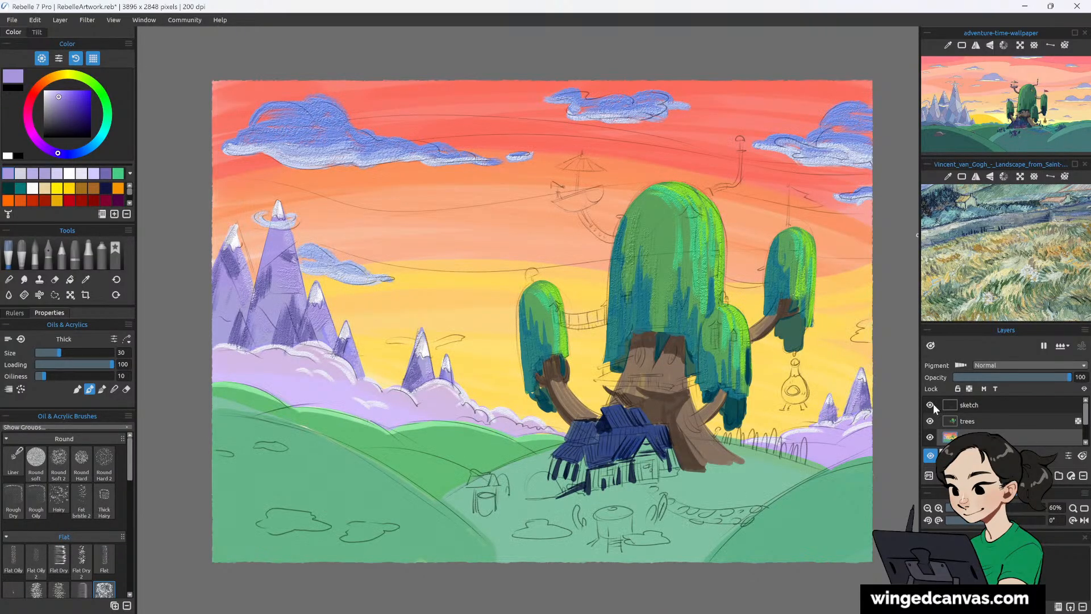
{"action": "left_click", "coordinate": [931, 404]}
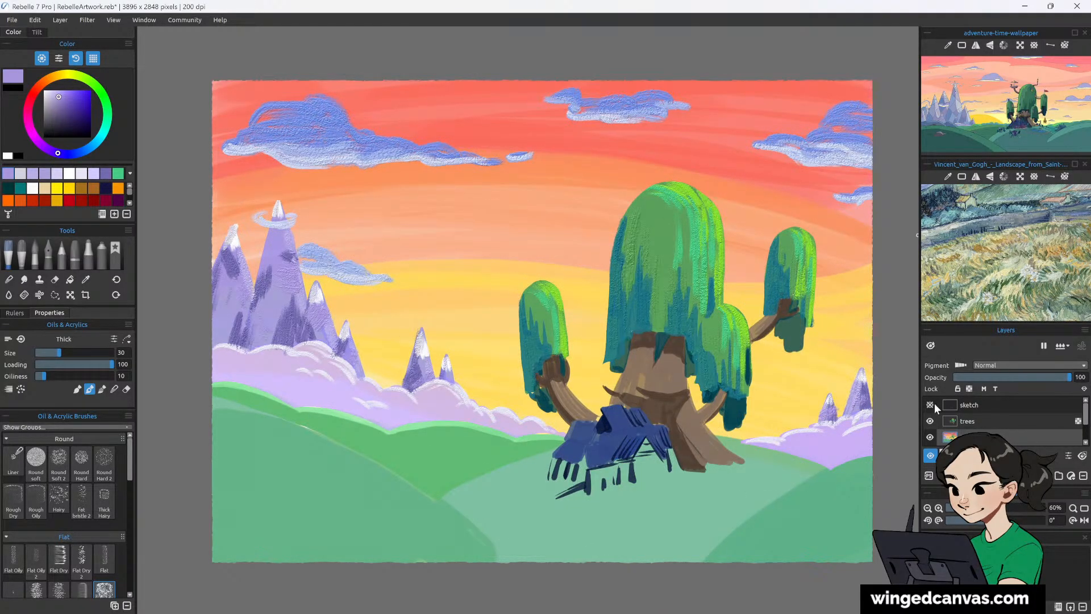
{"action": "left_click", "coordinate": [930, 404]}
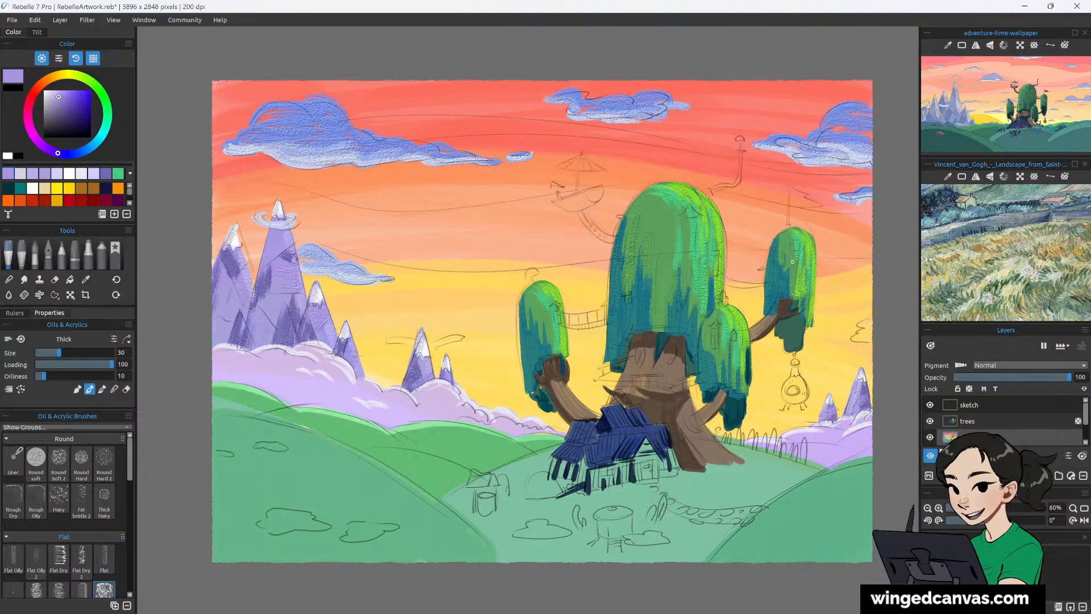
Sample the dark brown of the large tree's trunk, shift its hue to purple and return to the oil brush.
{"action": "left_click", "coordinate": [86, 280]}
{"action": "left_click", "coordinate": [686, 419]}
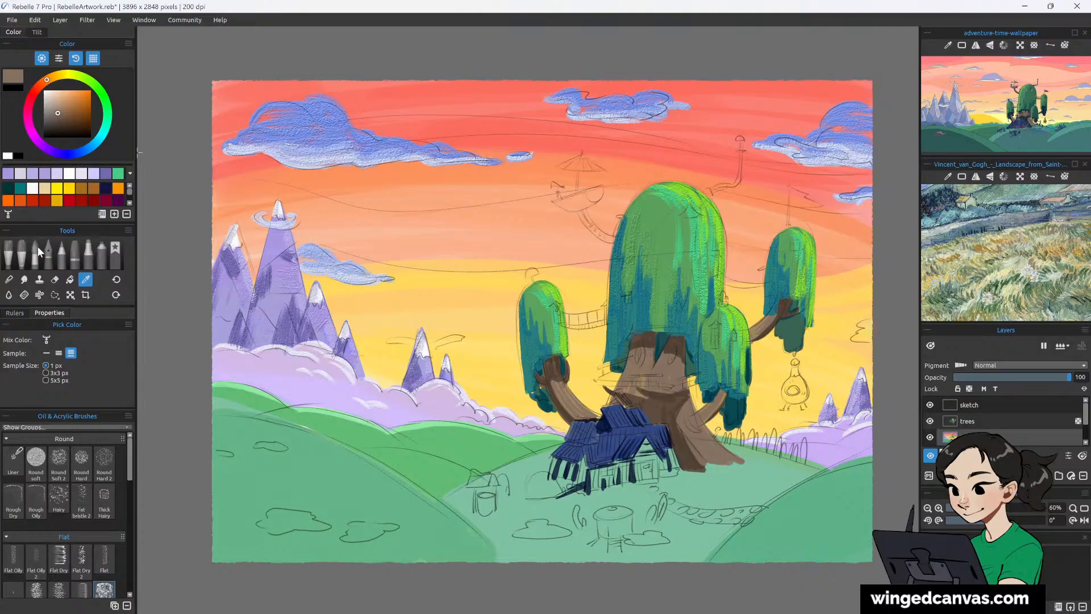
{"action": "left_click", "coordinate": [10, 251]}
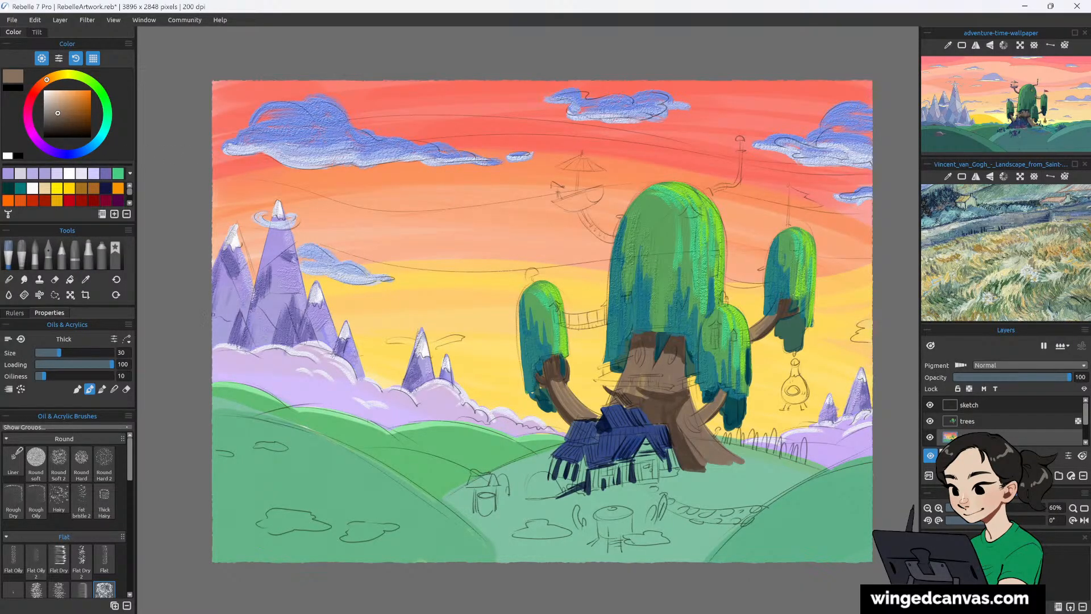
{"action": "left_click", "coordinate": [86, 279]}
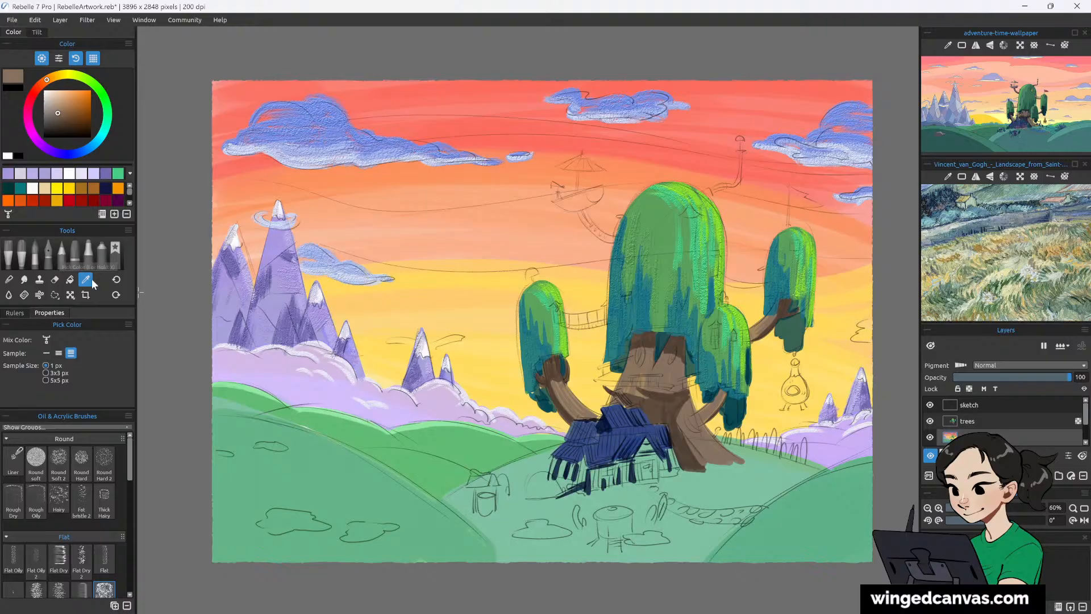
{"action": "left_click", "coordinate": [649, 397]}
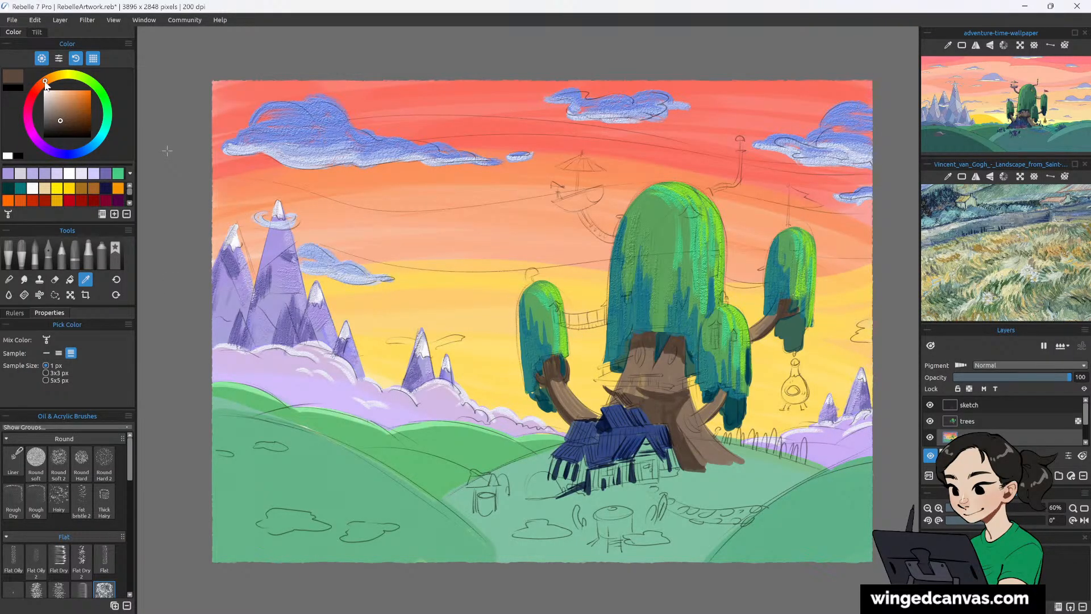
{"action": "mouse_move", "coordinate": [46, 82]}
{"action": "left_mouse_down"}
{"action": "mouse_move", "coordinate": [30, 111]}
{"action": "mouse_move", "coordinate": [42, 147]}
{"action": "left_mouse_up"}
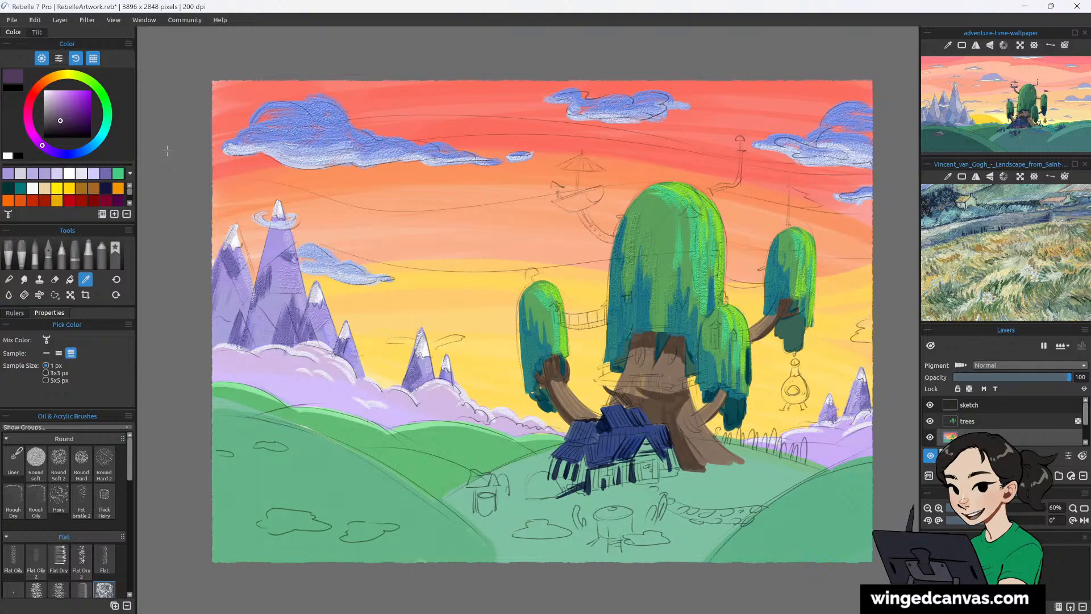
{"action": "left_click", "coordinate": [22, 253]}
{"action": "left_click", "coordinate": [35, 250]}
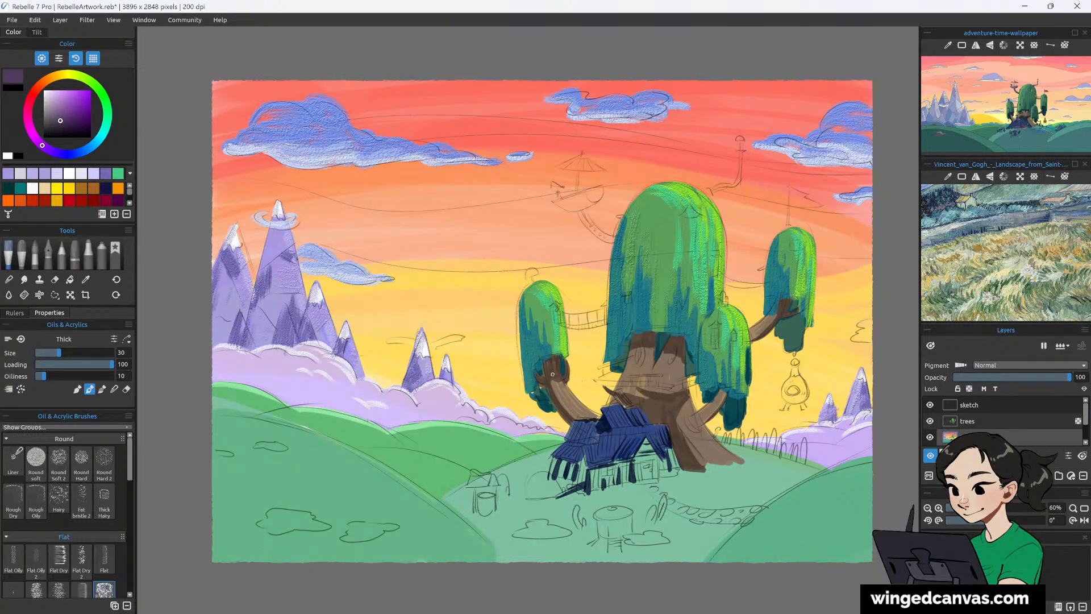
Try purple shadow strokes on the trunk with the Thick brush, including a lighter purple, and undo them.
{"action": "mouse_move", "coordinate": [644, 406]}
{"action": "left_mouse_down"}
{"action": "mouse_move", "coordinate": [654, 416]}
{"action": "mouse_move", "coordinate": [651, 401]}
{"action": "left_mouse_up"}
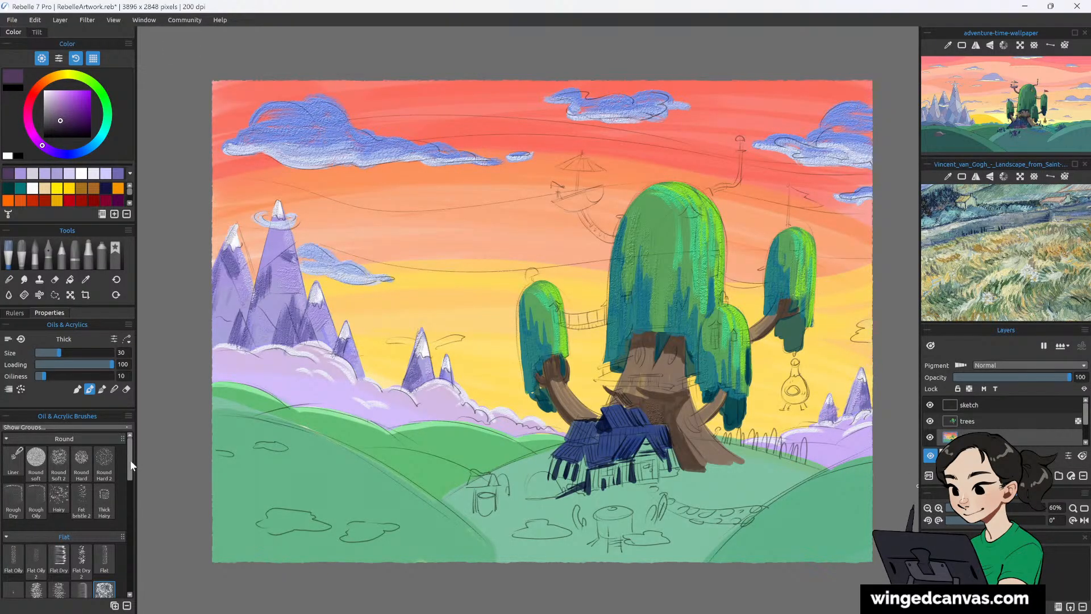
{"action": "left_click_drag", "start_coordinate": [131, 465], "coordinate": [131, 475]}
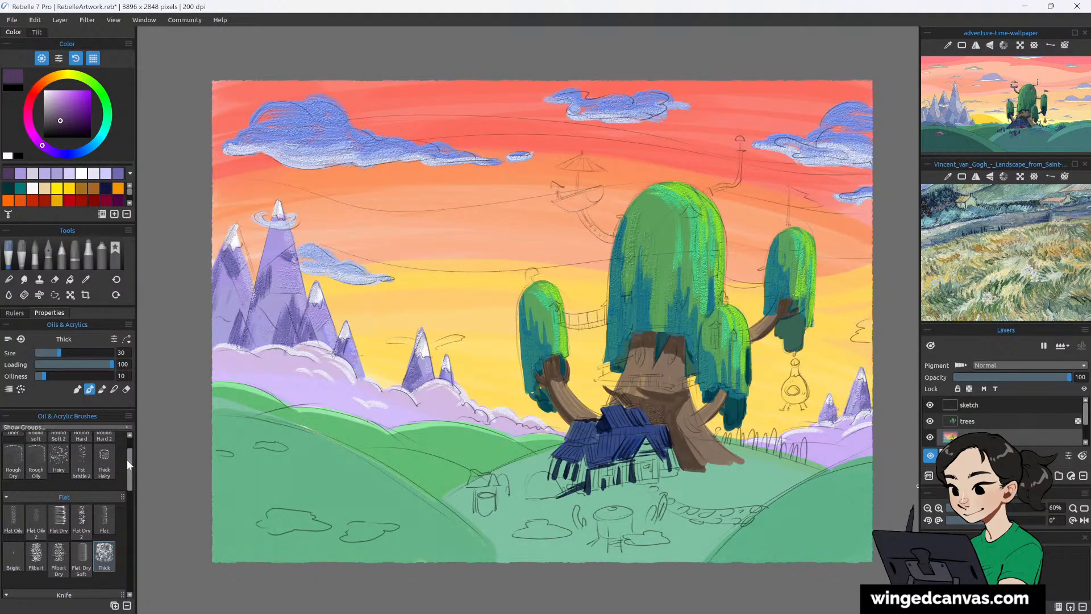
{"action": "left_click", "coordinate": [64, 111]}
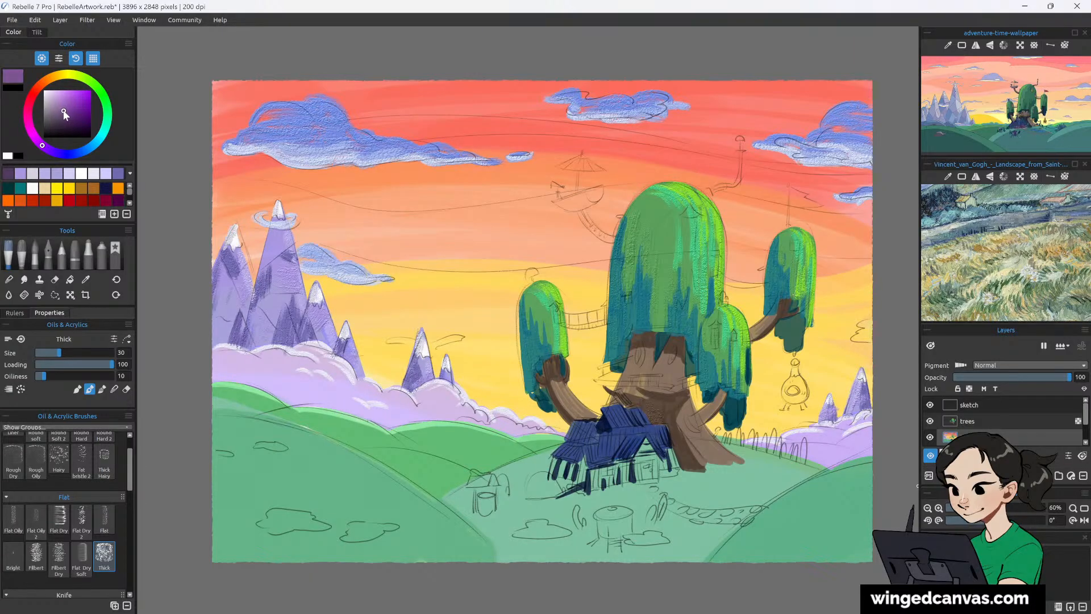
{"action": "left_click", "coordinate": [663, 401]}
{"action": "key", "text": "ctrl+z"}
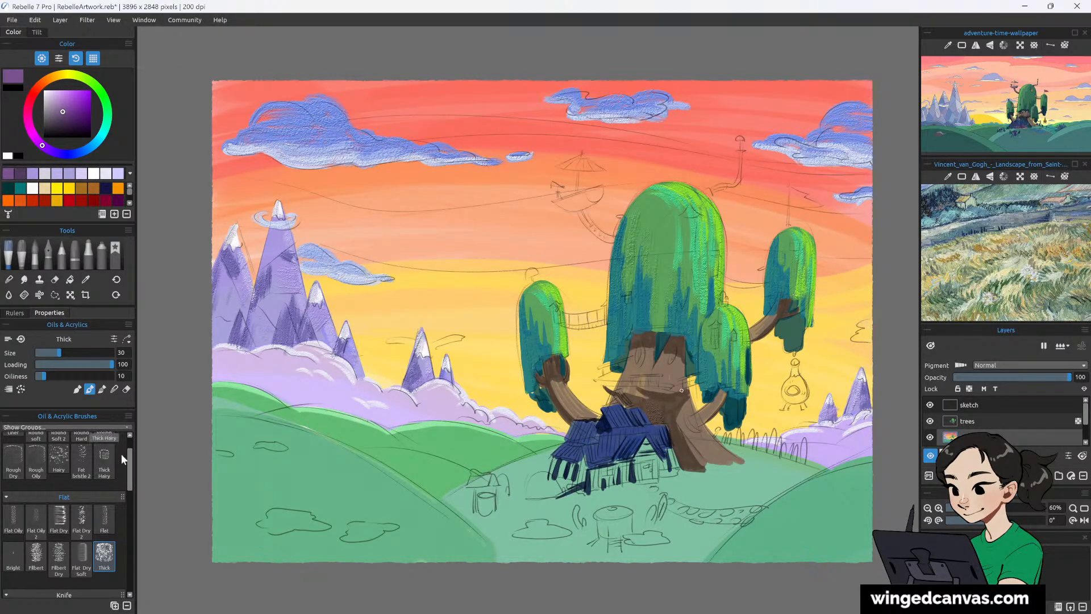
Switch to the Flat Dry 2 oil brush in paint mode and make the trees layer active.
{"action": "left_click", "coordinate": [84, 510]}
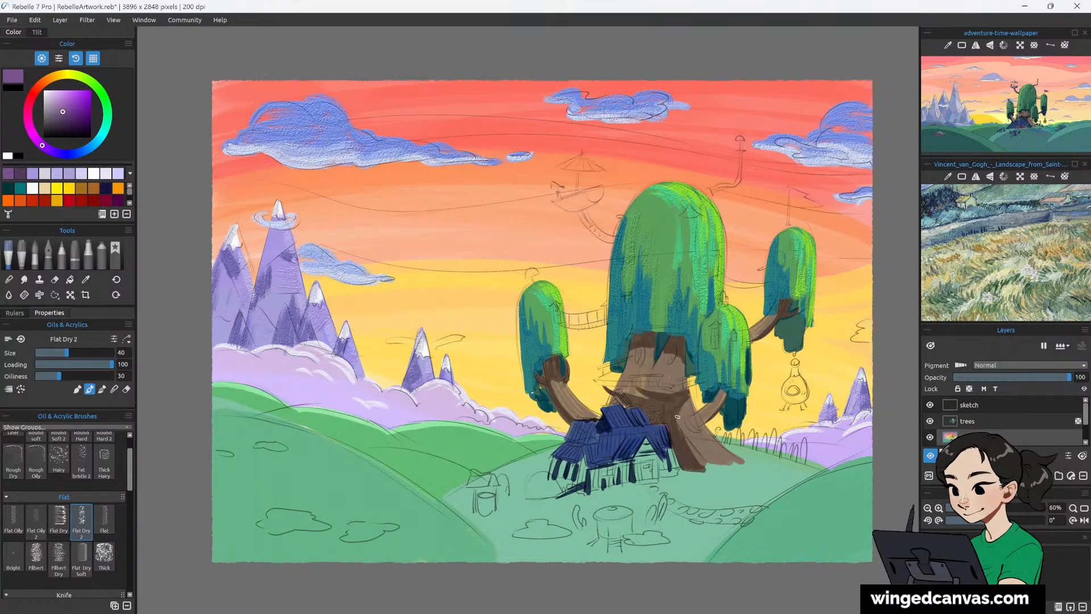
{"action": "left_click", "coordinate": [77, 389]}
{"action": "left_click", "coordinate": [1046, 420]}
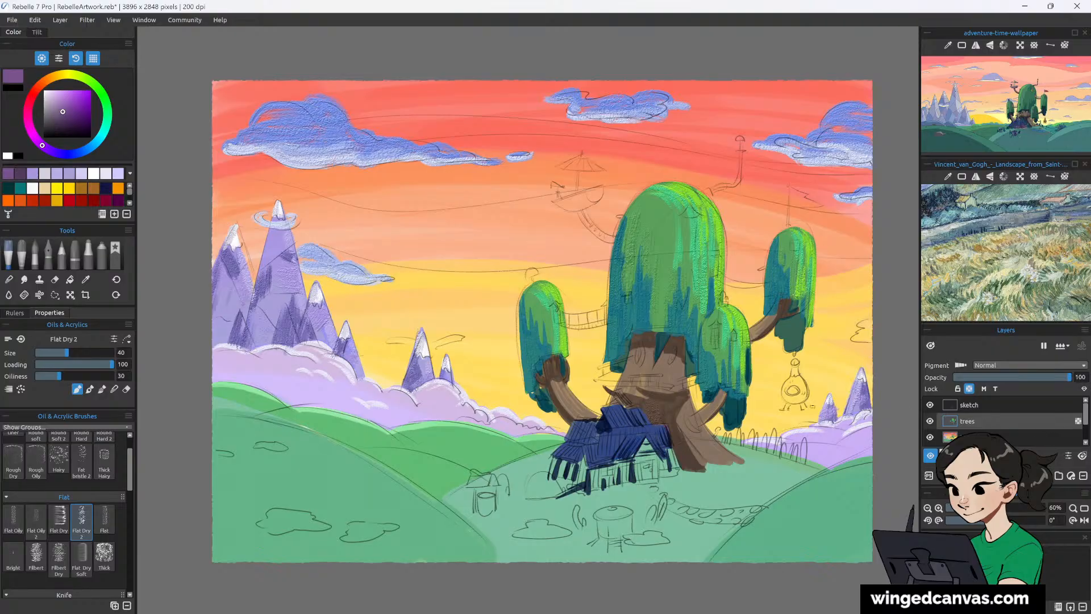
Try a purple shadow stroke on the trunk beside the house and undo it.
{"action": "mouse_move", "coordinate": [669, 425]}
{"action": "left_mouse_down"}
{"action": "mouse_move", "coordinate": [689, 462]}
{"action": "mouse_move", "coordinate": [686, 441]}
{"action": "left_mouse_up"}
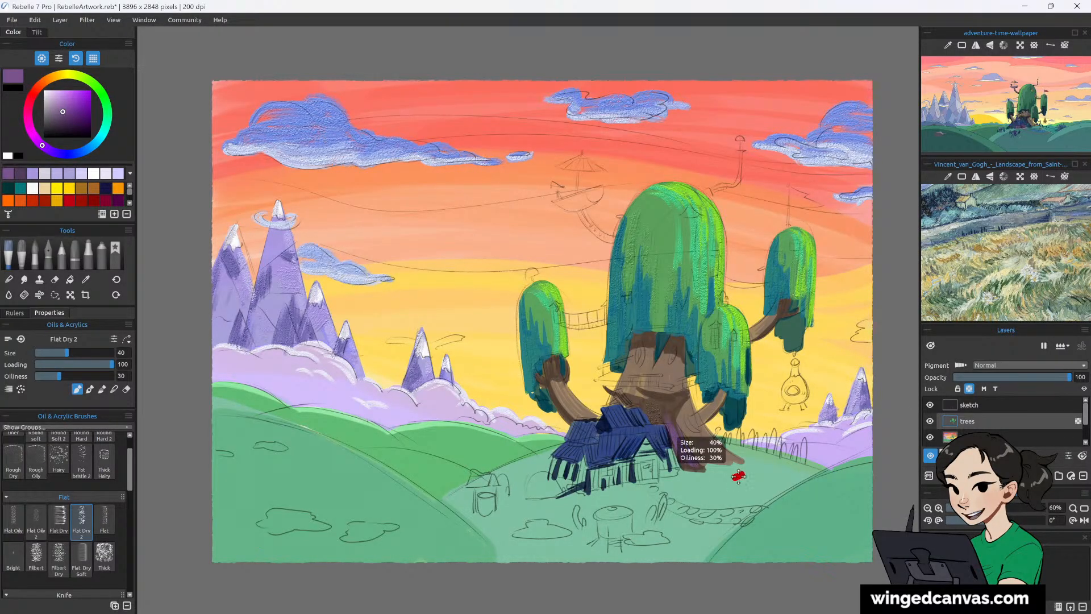
{"action": "key", "text": "ctrl+z"}
{"action": "key", "text": "ctrl+z"}
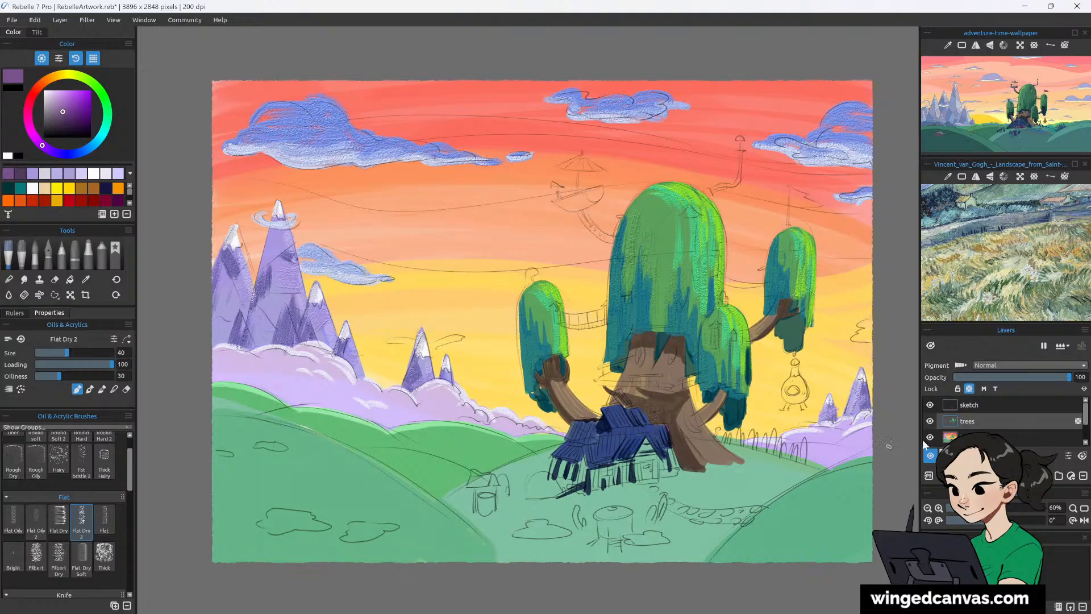
Merge the trees layer down into the tone layer and rename the merged layer "colour".
{"action": "right_click", "coordinate": [1014, 432]}
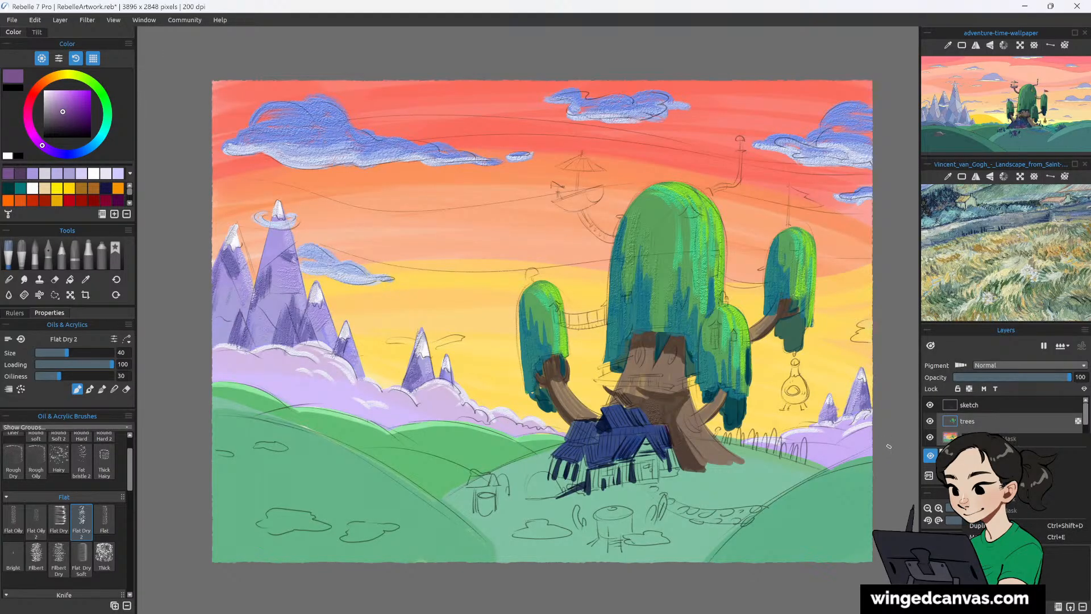
{"action": "left_click", "coordinate": [1000, 537]}
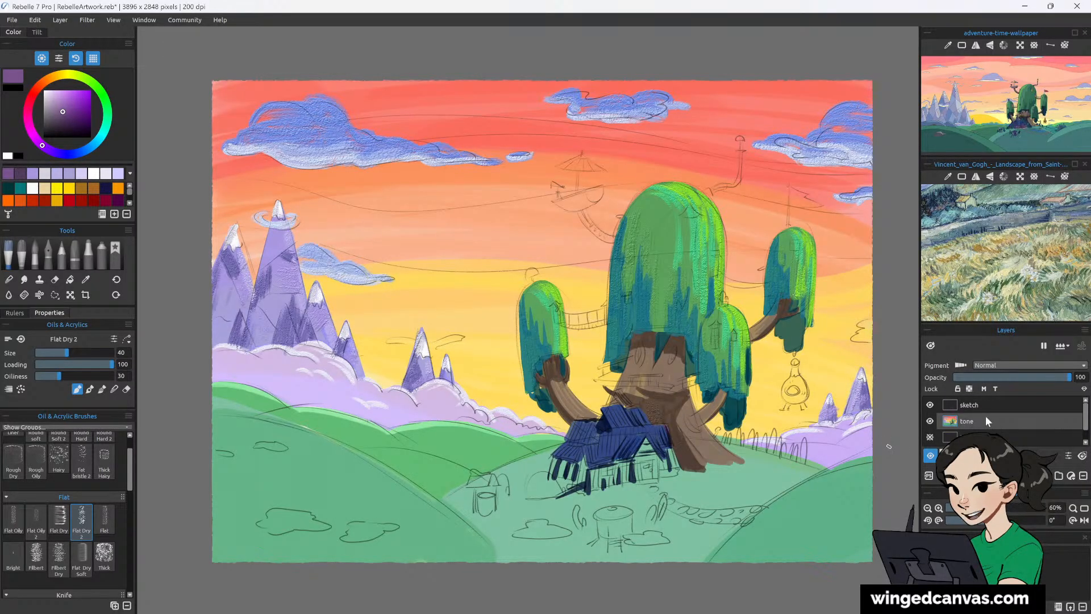
{"action": "double_click", "coordinate": [970, 421]}
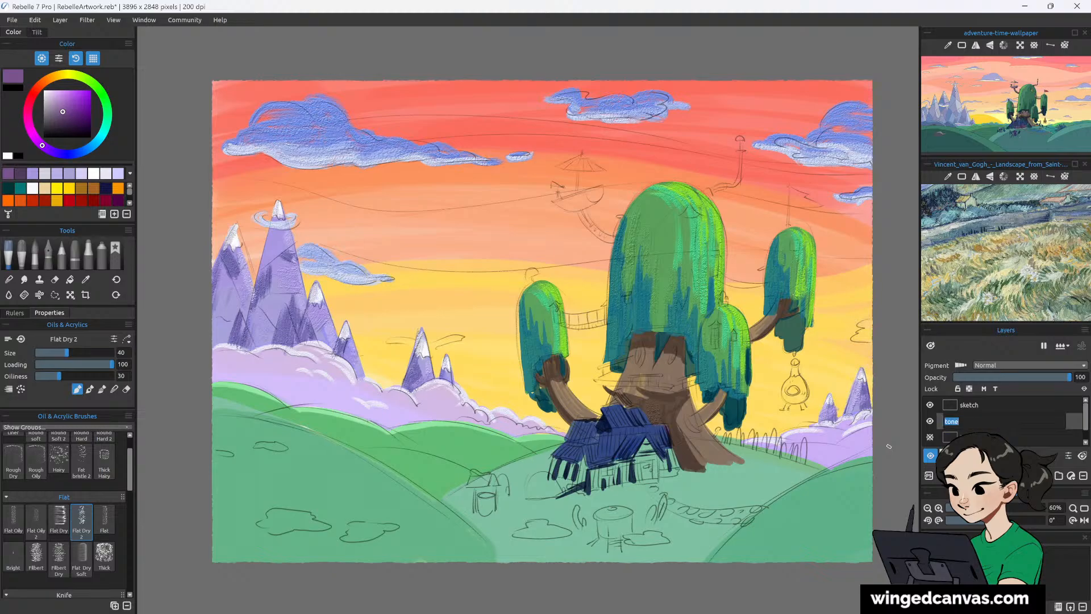
{"action": "type", "text": "colour"}
{"action": "key", "text": "Return"}
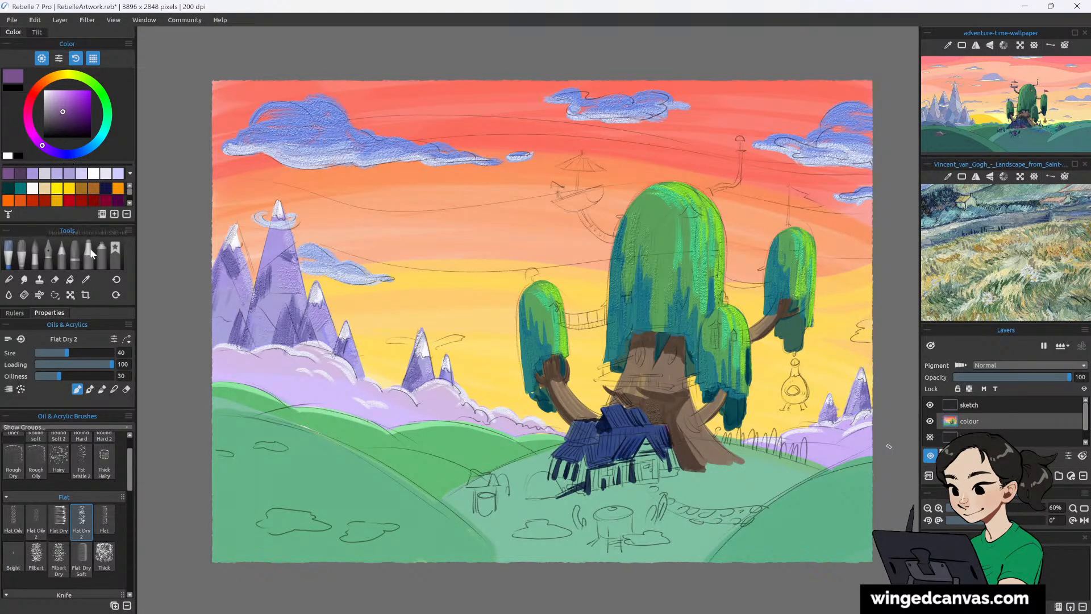
Darken the paint colour to a deep purple and shade the lower trunk above and beside the house roof.
{"action": "left_click_drag", "start_coordinate": [675, 438], "coordinate": [684, 461]}
{"action": "left_click", "coordinate": [62, 124]}
{"action": "left_click", "coordinate": [54, 122]}
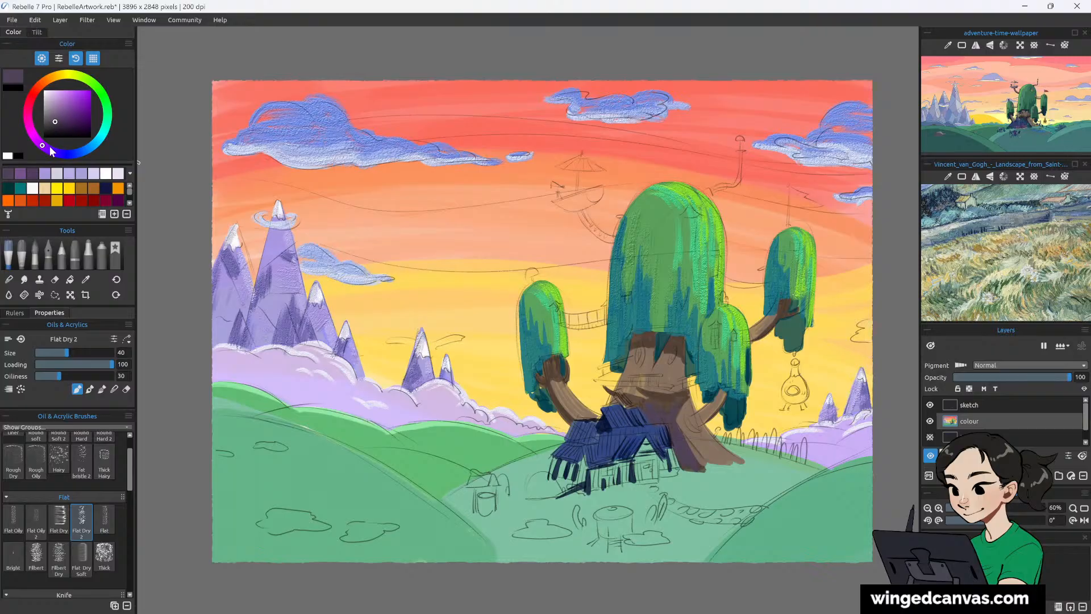
{"action": "left_click_drag", "start_coordinate": [50, 147], "coordinate": [49, 149]}
{"action": "left_click", "coordinate": [64, 123]}
{"action": "left_click_drag", "start_coordinate": [604, 388], "coordinate": [630, 404]}
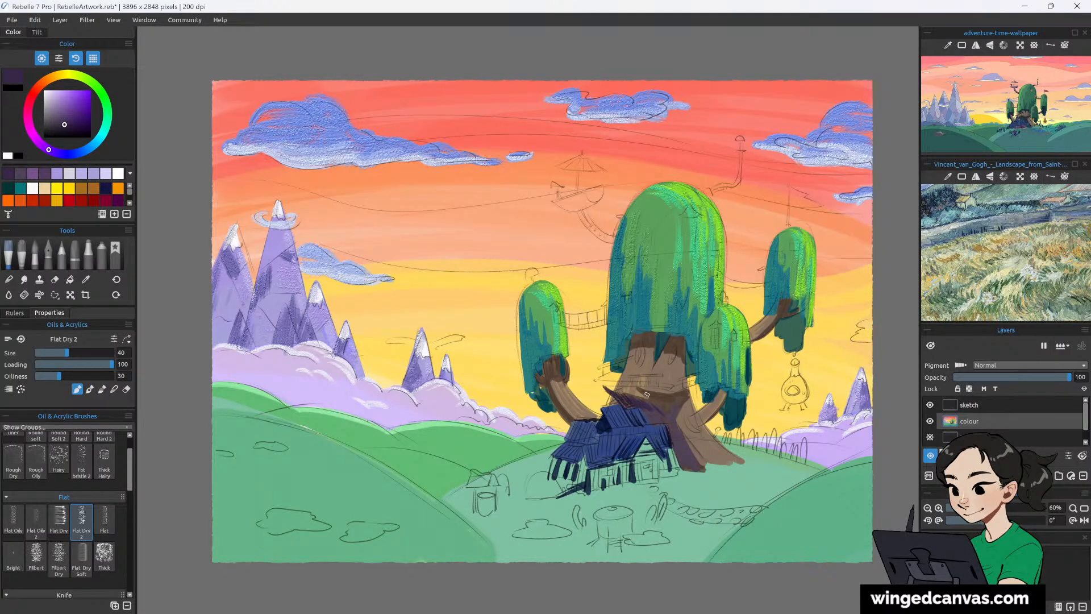
{"action": "mouse_move", "coordinate": [638, 389]}
{"action": "left_mouse_down"}
{"action": "mouse_move", "coordinate": [672, 396]}
{"action": "mouse_move", "coordinate": [656, 386]}
{"action": "mouse_move", "coordinate": [652, 415]}
{"action": "mouse_move", "coordinate": [639, 401]}
{"action": "mouse_move", "coordinate": [649, 423]}
{"action": "mouse_move", "coordinate": [664, 424]}
{"action": "mouse_move", "coordinate": [677, 400]}
{"action": "mouse_move", "coordinate": [681, 436]}
{"action": "mouse_move", "coordinate": [667, 412]}
{"action": "mouse_move", "coordinate": [690, 466]}
{"action": "mouse_move", "coordinate": [678, 431]}
{"action": "left_mouse_up"}
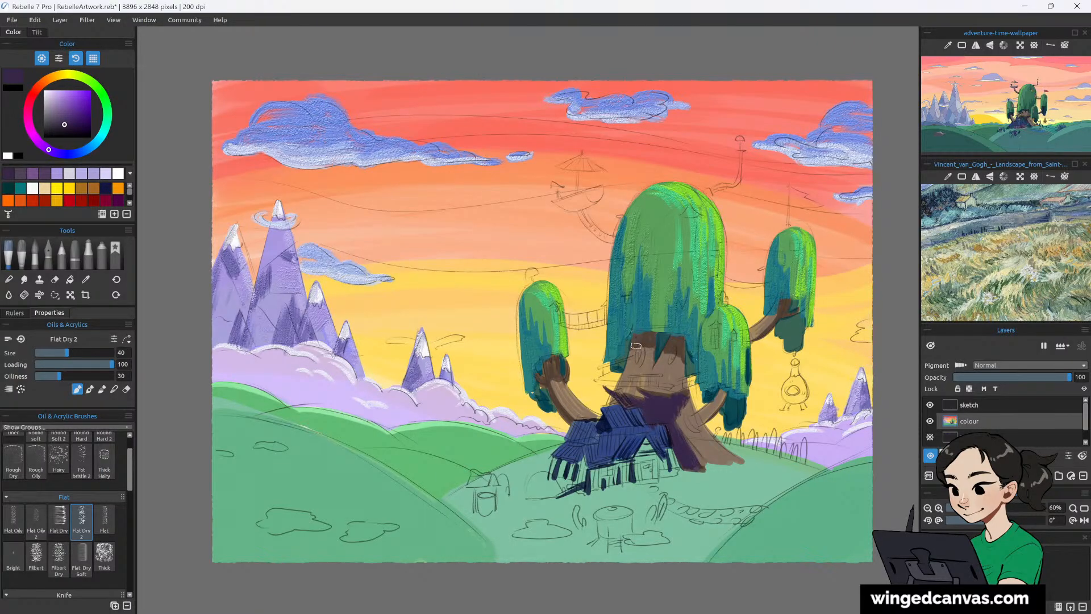
Shade the top of the trunk beneath the canopy in dark purple, using the Thick brush at size 20.
{"action": "left_click_drag", "start_coordinate": [636, 348], "coordinate": [645, 335]}
{"action": "key", "text": "ctrl+z"}
{"action": "left_click", "coordinate": [104, 554]}
{"action": "mouse_move", "coordinate": [631, 347]}
{"action": "left_mouse_down"}
{"action": "mouse_move", "coordinate": [669, 327]}
{"action": "mouse_move", "coordinate": [651, 318]}
{"action": "mouse_move", "coordinate": [640, 341]}
{"action": "mouse_move", "coordinate": [654, 332]}
{"action": "mouse_move", "coordinate": [630, 350]}
{"action": "mouse_move", "coordinate": [686, 341]}
{"action": "left_mouse_up"}
{"action": "key", "text": "ctrl+z"}
{"action": "key", "text": "["}
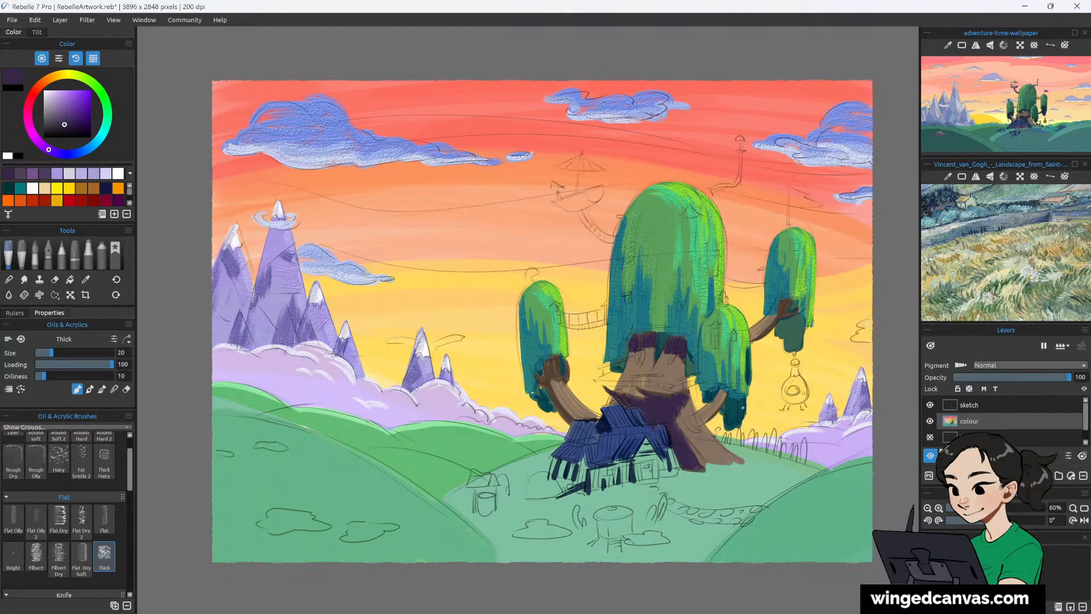
Paint dark purple shadows along the branches on both sides of the large tree.
{"action": "mouse_move", "coordinate": [723, 392]}
{"action": "left_mouse_down"}
{"action": "mouse_move", "coordinate": [706, 420]}
{"action": "mouse_move", "coordinate": [725, 401]}
{"action": "left_mouse_up"}
{"action": "left_click_drag", "start_coordinate": [553, 388], "coordinate": [575, 425]}
{"action": "mouse_move", "coordinate": [546, 362]}
{"action": "left_mouse_down"}
{"action": "mouse_move", "coordinate": [567, 379]}
{"action": "mouse_move", "coordinate": [539, 376]}
{"action": "mouse_move", "coordinate": [557, 410]}
{"action": "left_mouse_up"}
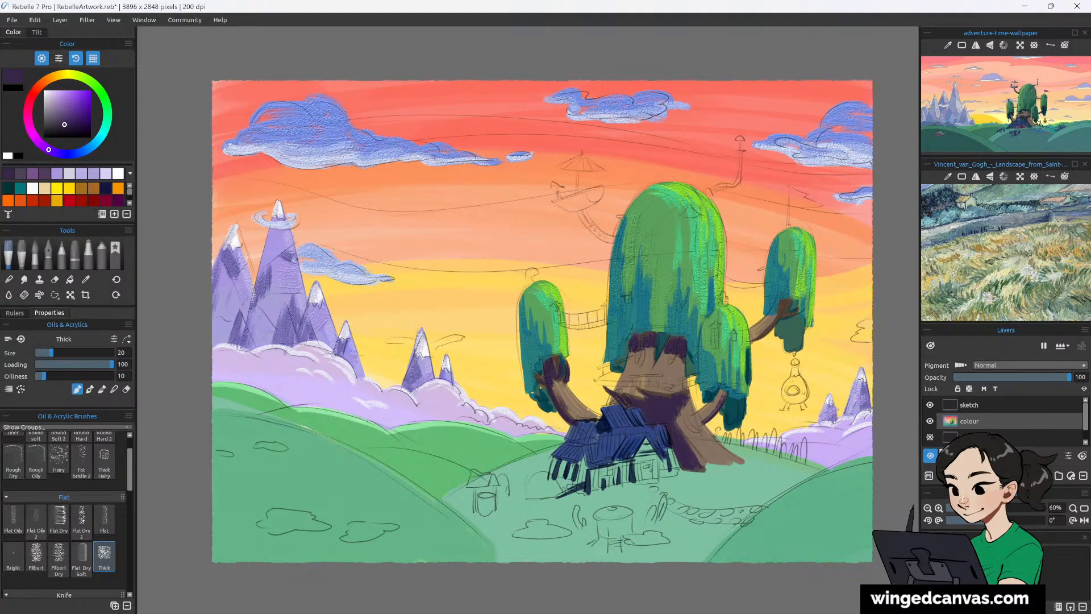
{"action": "left_click_drag", "start_coordinate": [750, 340], "coordinate": [785, 315]}
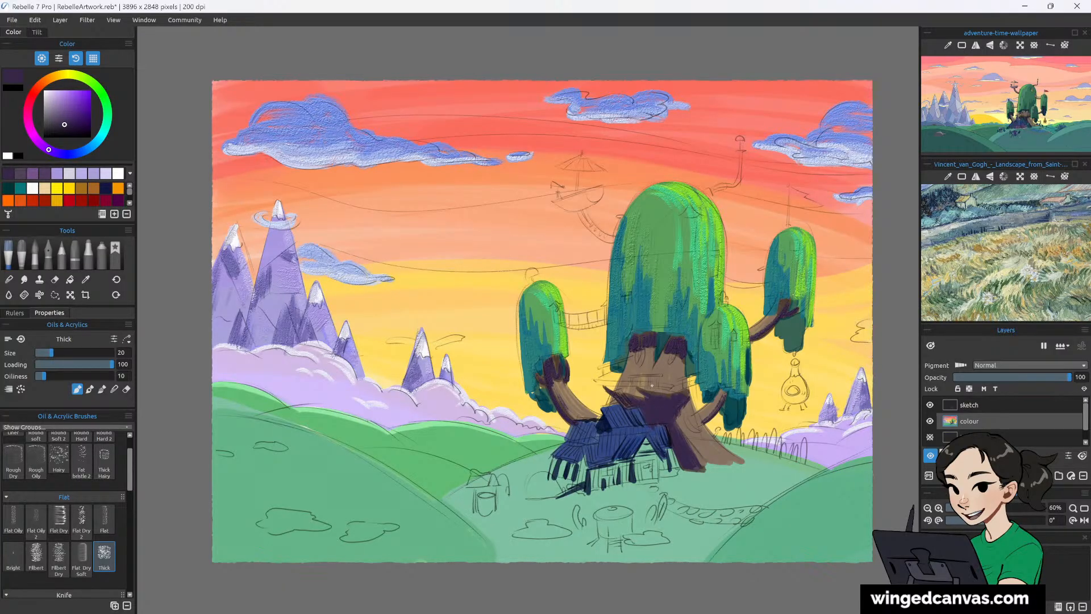
Extend the dark purple branch shading across the middle of the trunk and fill the sketched round top in the foreground.
{"action": "left_click_drag", "start_coordinate": [643, 389], "coordinate": [693, 390]}
{"action": "mouse_move", "coordinate": [603, 386]}
{"action": "left_mouse_down"}
{"action": "mouse_move", "coordinate": [622, 399]}
{"action": "mouse_move", "coordinate": [609, 396]}
{"action": "left_mouse_up"}
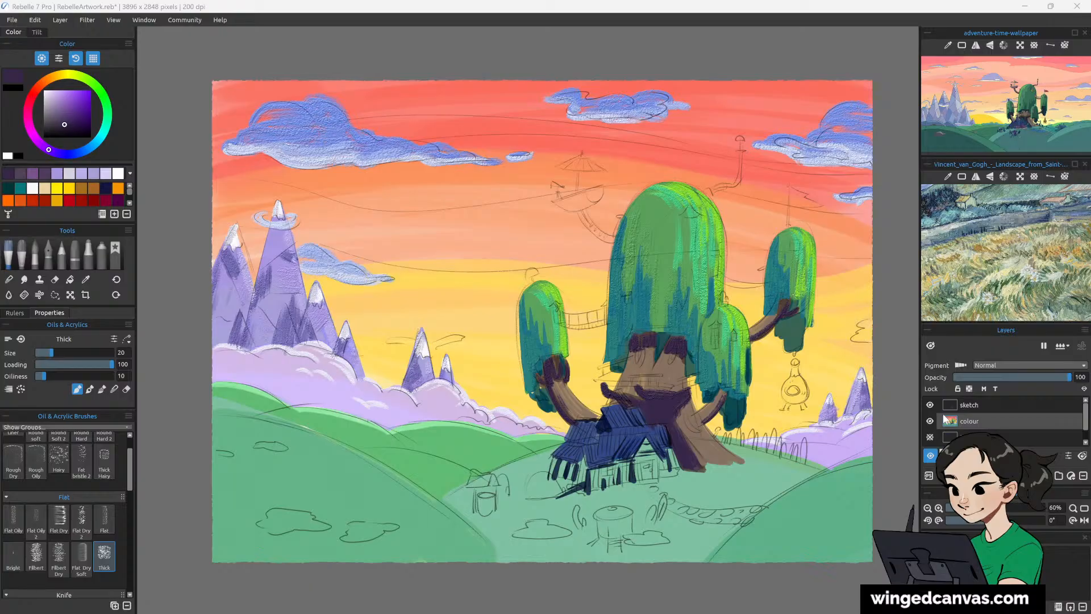
{"action": "mouse_move", "coordinate": [625, 514]}
{"action": "left_mouse_down"}
{"action": "mouse_move", "coordinate": [597, 517]}
{"action": "mouse_move", "coordinate": [623, 503]}
{"action": "left_mouse_up"}
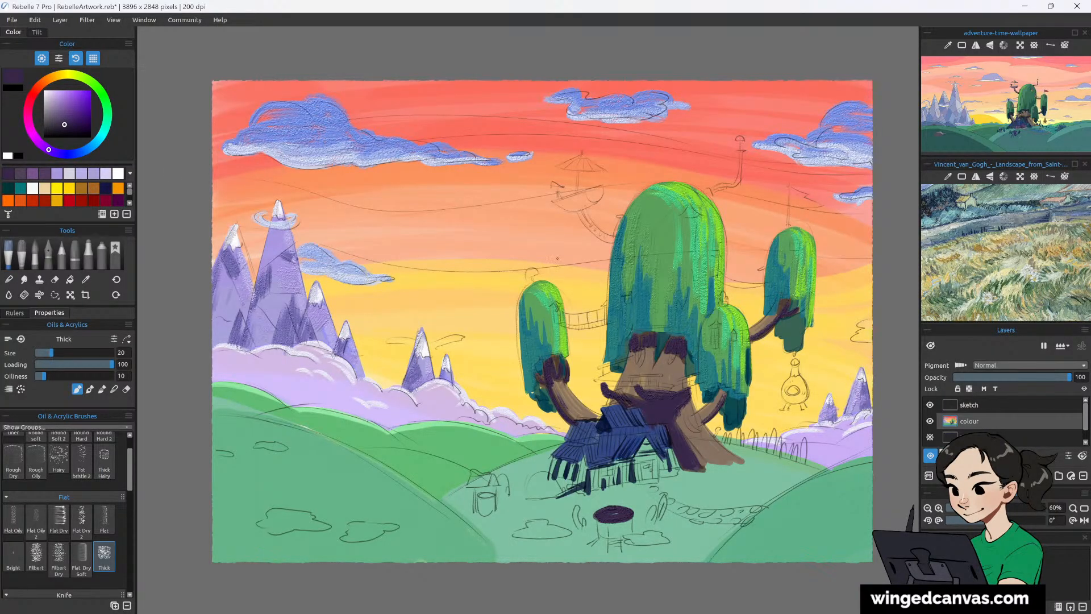
Pick the dark navy swatch and paint shadow strokes on the house roof's left section and right slope.
{"action": "left_click", "coordinate": [107, 188]}
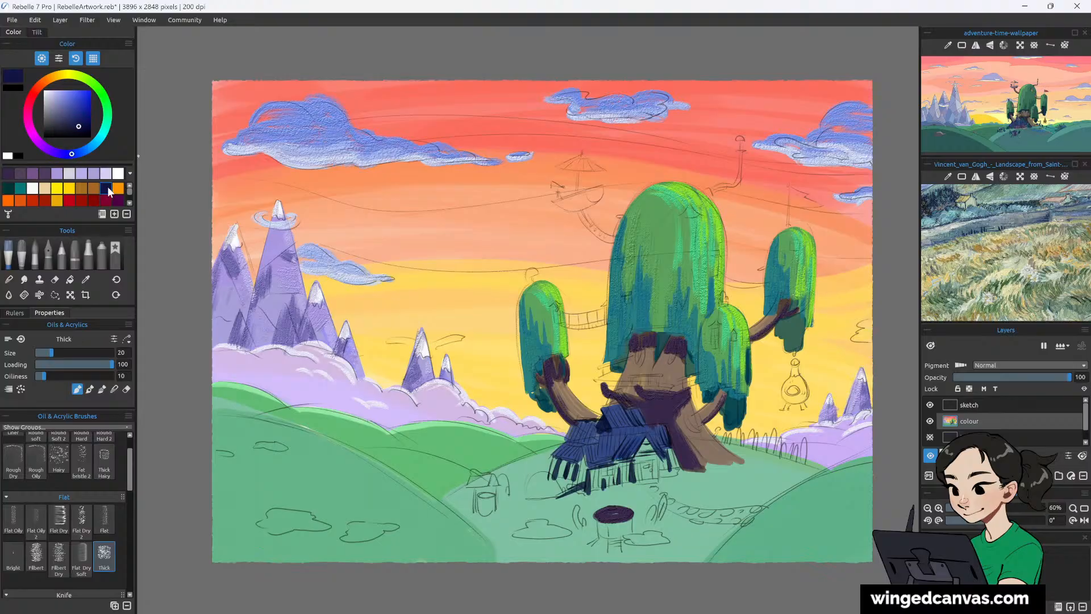
{"action": "left_click_drag", "start_coordinate": [575, 421], "coordinate": [573, 441]}
{"action": "left_click_drag", "start_coordinate": [584, 421], "coordinate": [583, 439]}
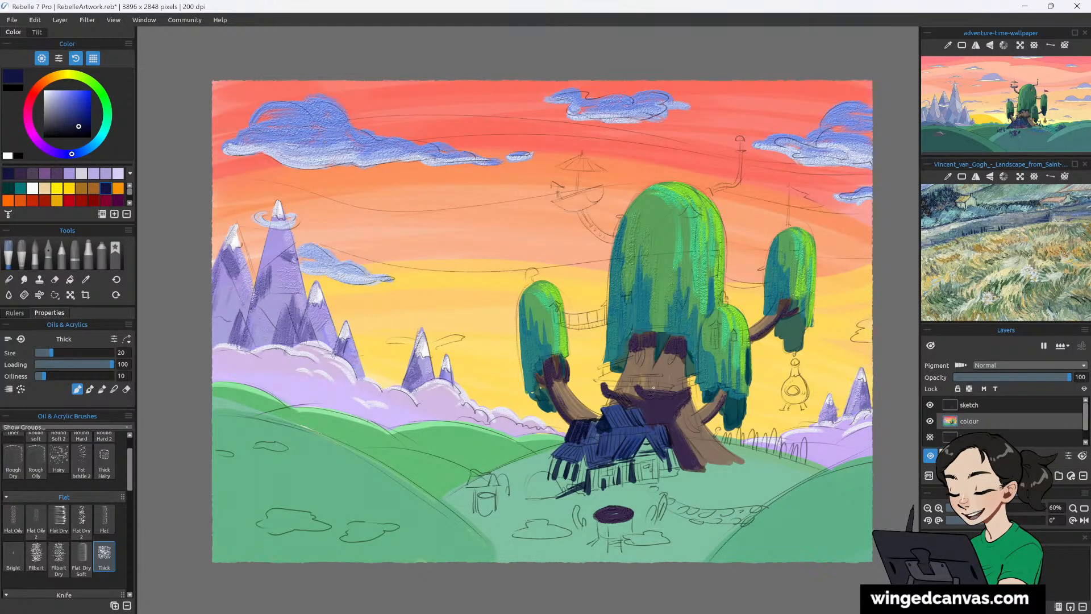
{"action": "left_click_drag", "start_coordinate": [648, 427], "coordinate": [656, 442]}
{"action": "left_click_drag", "start_coordinate": [654, 425], "coordinate": [675, 448]}
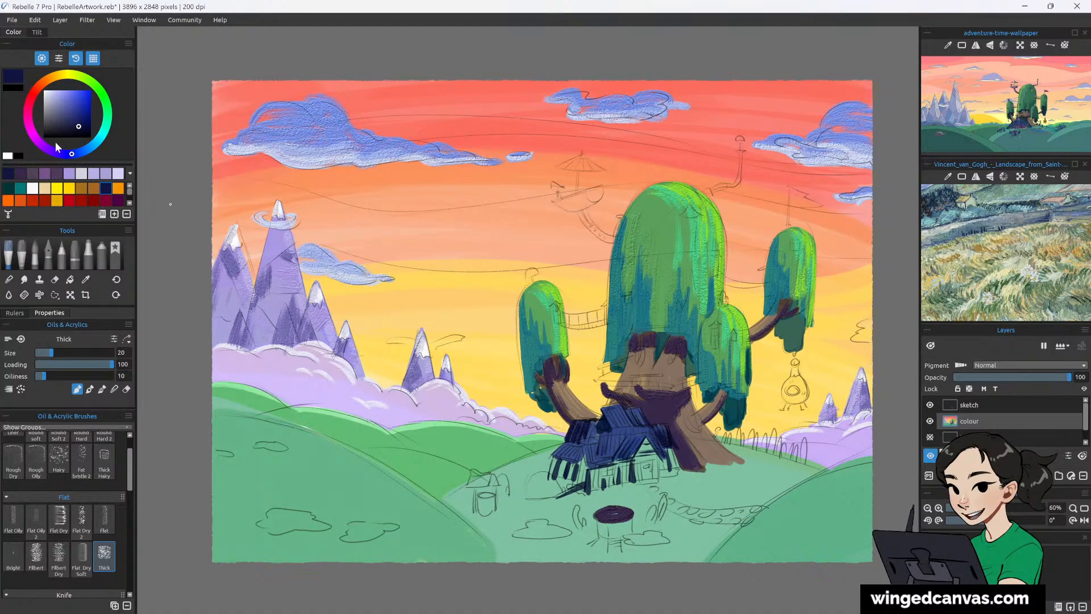
Pick the muted purple swatch and paint strokes on the house walls beneath the roof at both ends.
{"action": "left_click", "coordinate": [47, 172]}
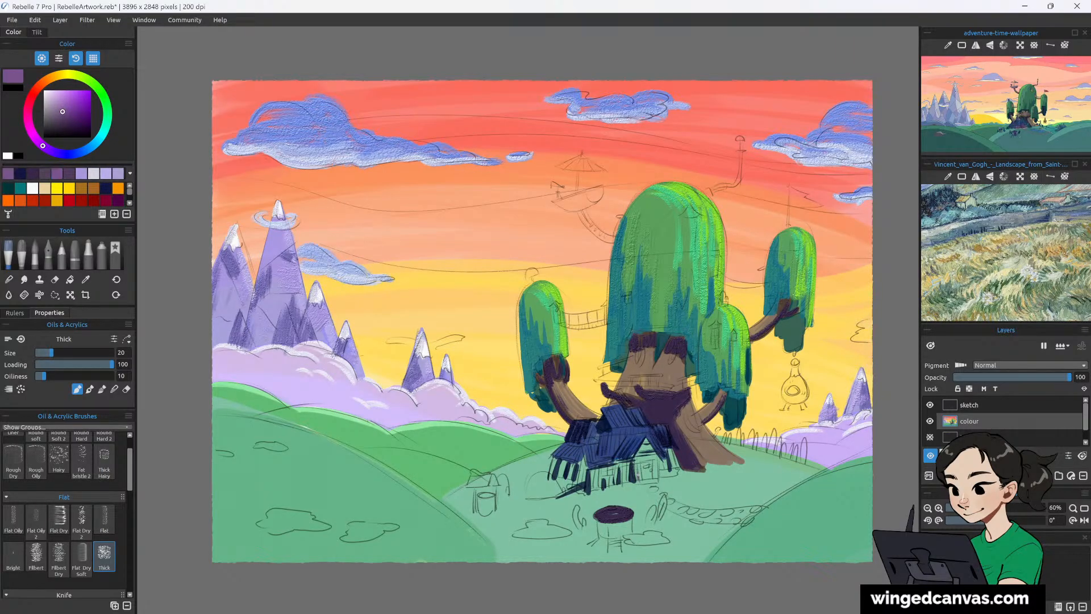
{"action": "mouse_move", "coordinate": [637, 458]}
{"action": "left_mouse_down"}
{"action": "mouse_move", "coordinate": [654, 426]}
{"action": "mouse_move", "coordinate": [636, 406]}
{"action": "mouse_move", "coordinate": [657, 419]}
{"action": "mouse_move", "coordinate": [676, 472]}
{"action": "left_mouse_up"}
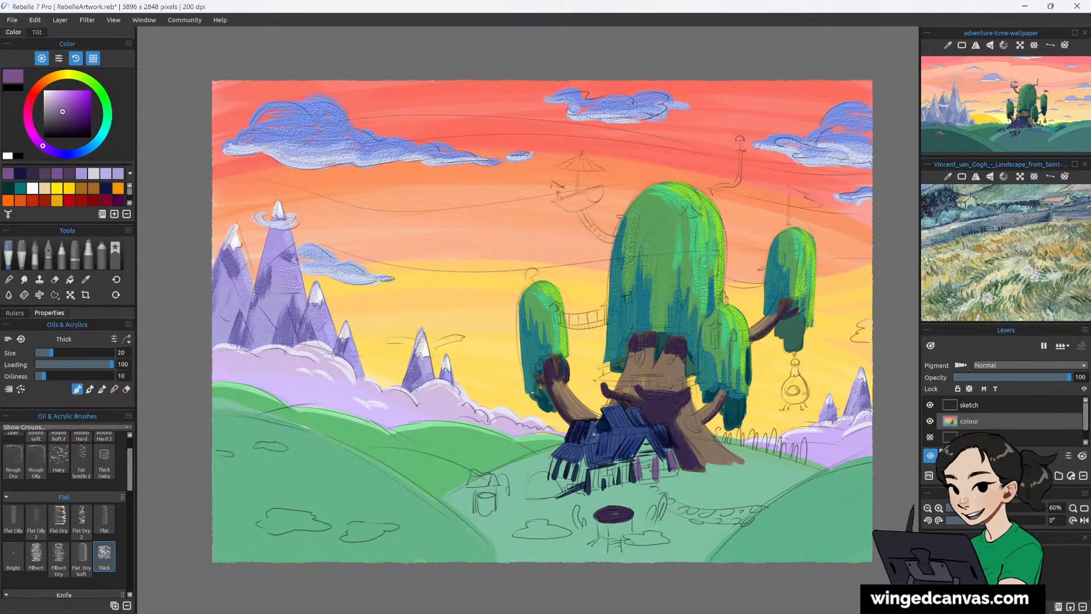
{"action": "left_click_drag", "start_coordinate": [553, 464], "coordinate": [554, 479]}
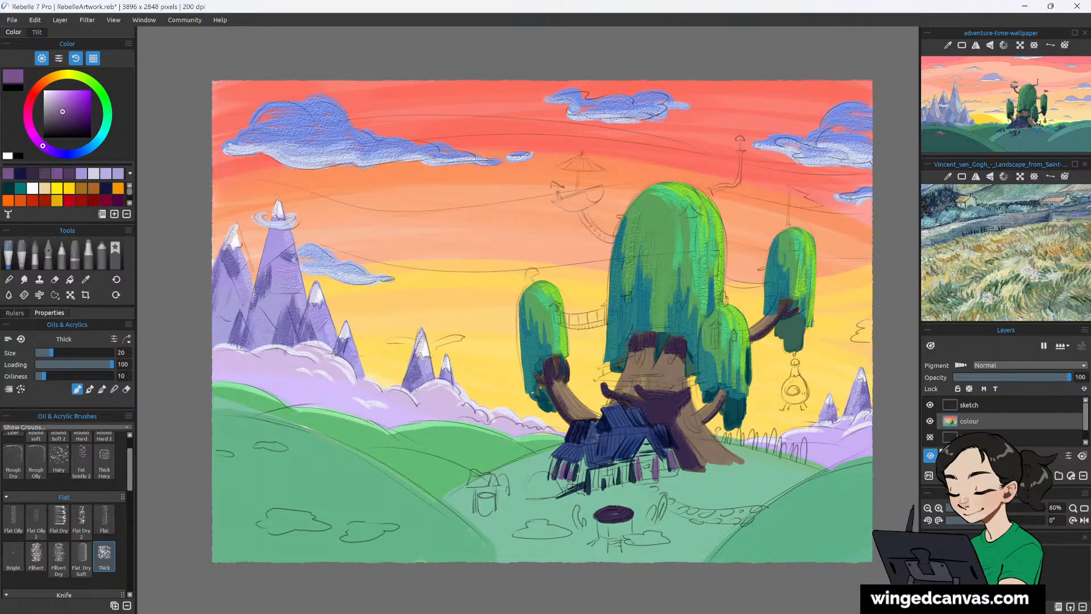
Paint muted purple vertical strokes across the house's front walls, from beneath the left roof section to the right end.
{"action": "left_click_drag", "start_coordinate": [581, 458], "coordinate": [580, 484]}
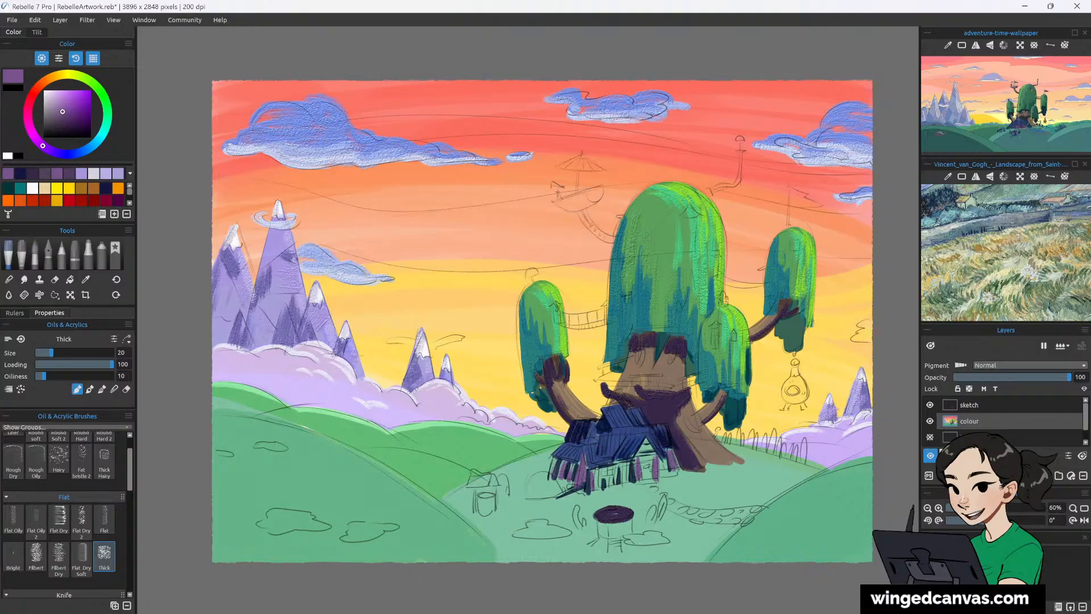
{"action": "left_click_drag", "start_coordinate": [601, 466], "coordinate": [596, 488]}
{"action": "mouse_move", "coordinate": [613, 469]}
{"action": "left_mouse_down"}
{"action": "mouse_move", "coordinate": [714, 395]}
{"action": "mouse_move", "coordinate": [657, 417]}
{"action": "mouse_move", "coordinate": [642, 407]}
{"action": "mouse_move", "coordinate": [656, 457]}
{"action": "left_mouse_up"}
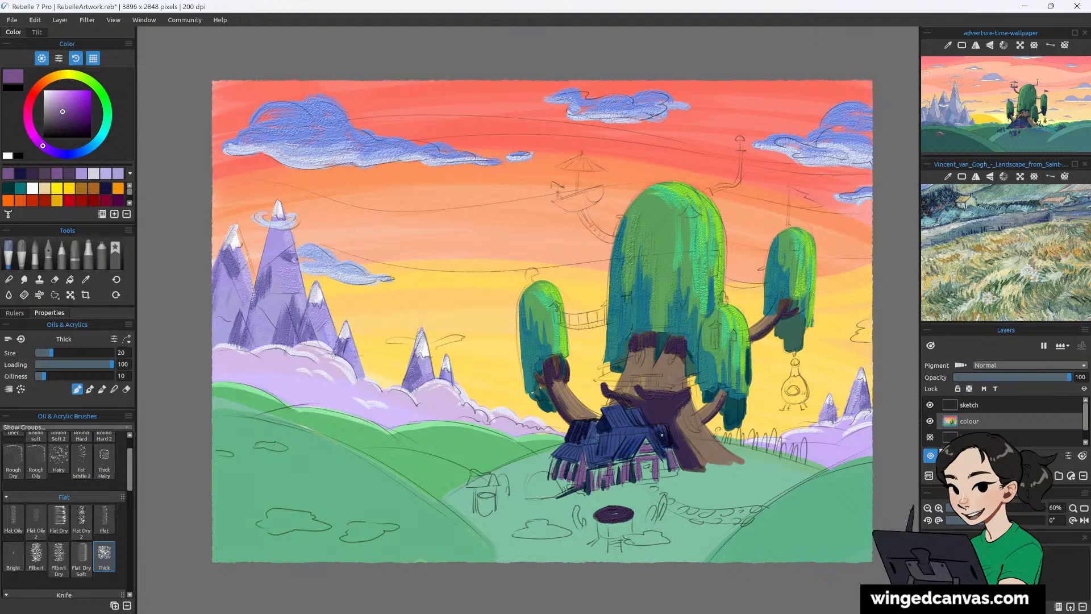
{"action": "left_click_drag", "start_coordinate": [661, 459], "coordinate": [662, 472]}
Choose a darker, more saturated purple and paint shadow strokes across the house walls and around the right gable.
{"action": "left_click", "coordinate": [75, 115]}
{"action": "left_click_drag", "start_coordinate": [608, 464], "coordinate": [615, 483]}
{"action": "mouse_move", "coordinate": [554, 458]}
{"action": "left_mouse_down"}
{"action": "mouse_move", "coordinate": [552, 479]}
{"action": "mouse_move", "coordinate": [579, 484]}
{"action": "left_mouse_up"}
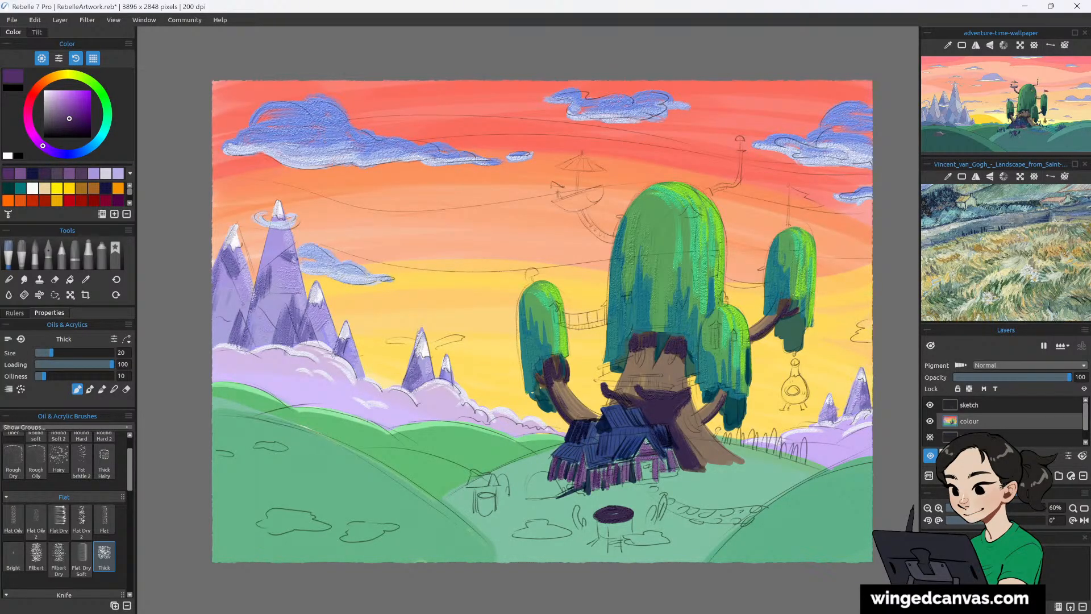
{"action": "mouse_move", "coordinate": [644, 442]}
{"action": "left_mouse_down"}
{"action": "mouse_move", "coordinate": [661, 475]}
{"action": "mouse_move", "coordinate": [668, 457]}
{"action": "left_mouse_up"}
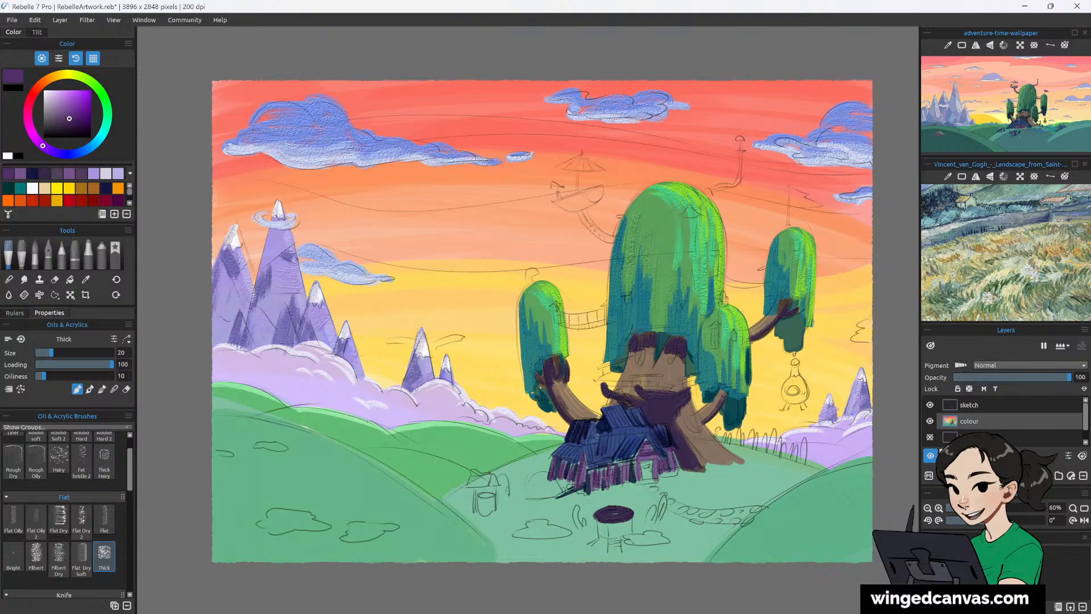
{"action": "left_click_drag", "start_coordinate": [589, 471], "coordinate": [628, 465]}
{"action": "left_click_drag", "start_coordinate": [562, 461], "coordinate": [591, 472]}
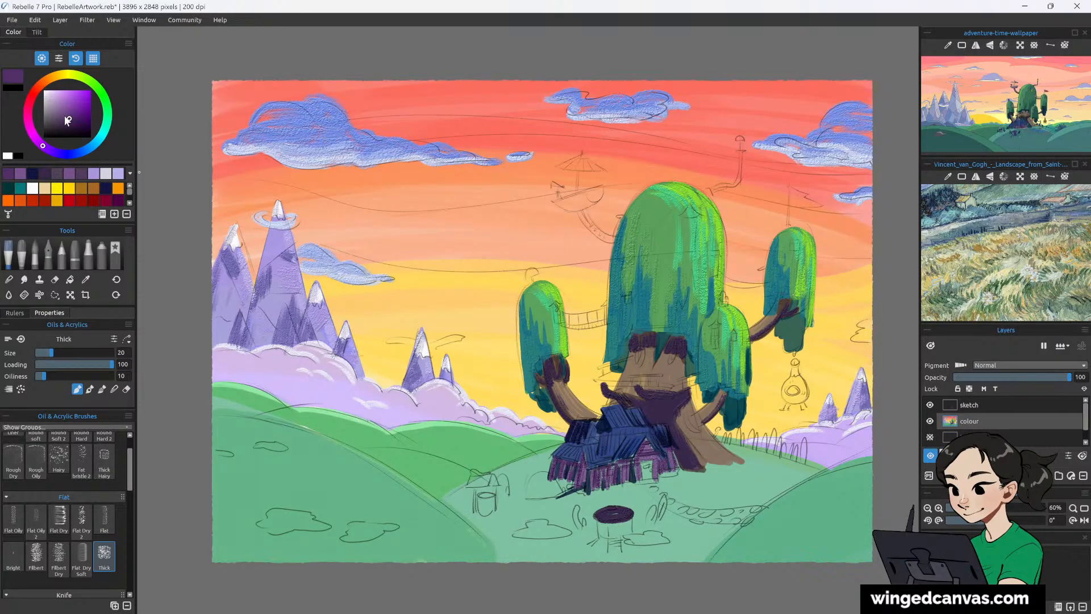
Choose a greyish purple and paint the stones at the house's base, the stepping-stone path and the stone by the right hill.
{"action": "mouse_move", "coordinate": [70, 115]}
{"action": "left_mouse_down"}
{"action": "mouse_move", "coordinate": [54, 120]}
{"action": "mouse_move", "coordinate": [49, 108]}
{"action": "left_mouse_up"}
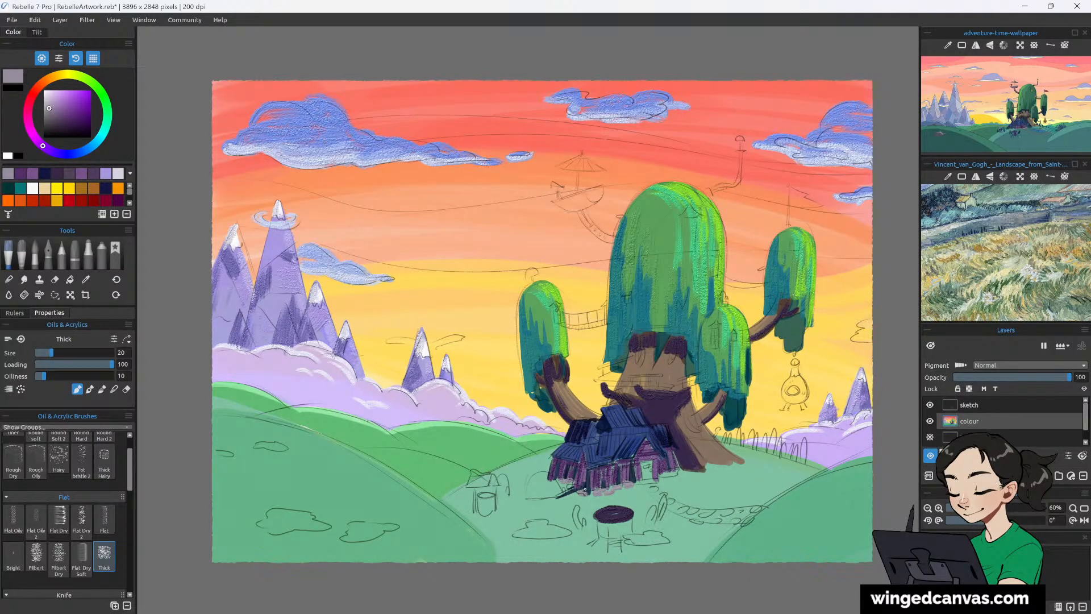
{"action": "scroll", "coordinate": [576, 479], "scroll_direction": "up", "scroll_amount": 1}
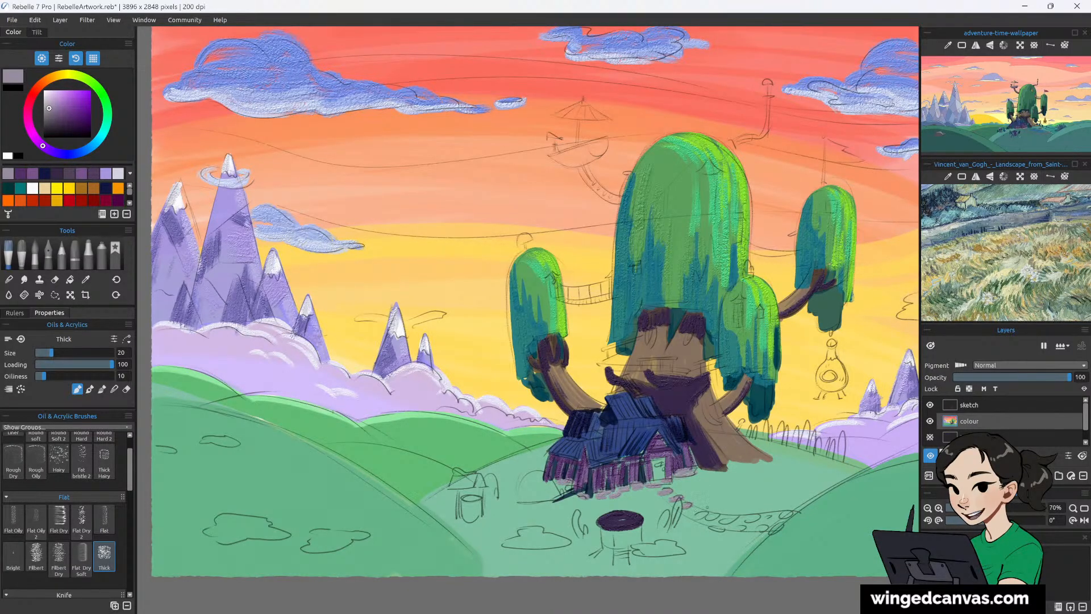
{"action": "left_click_drag", "start_coordinate": [692, 510], "coordinate": [734, 524]}
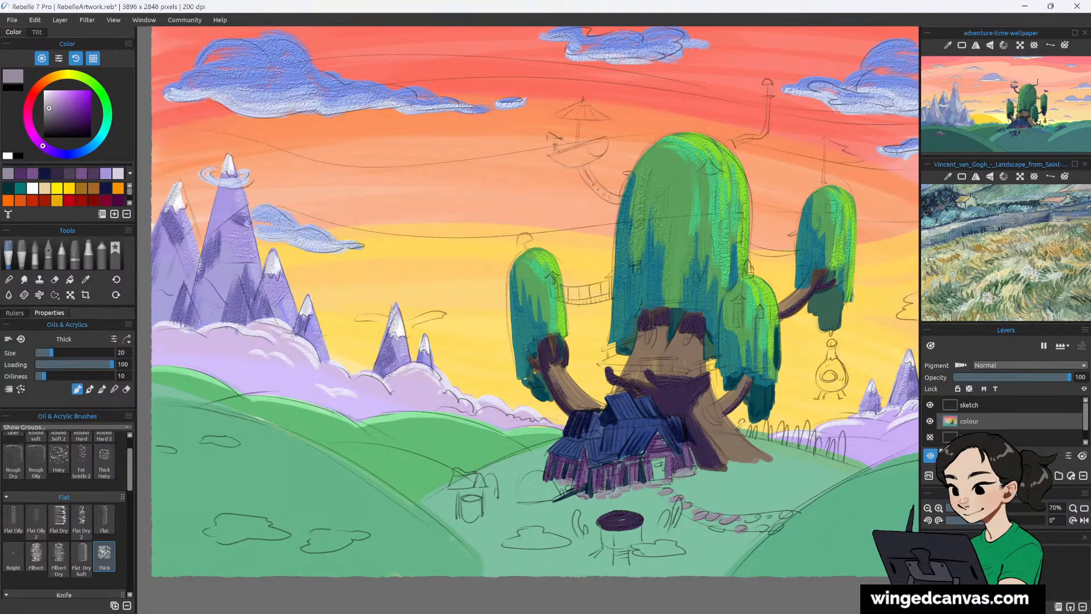
{"action": "mouse_move", "coordinate": [744, 517]}
{"action": "left_mouse_down"}
{"action": "mouse_move", "coordinate": [758, 526]}
{"action": "mouse_move", "coordinate": [790, 513]}
{"action": "left_mouse_up"}
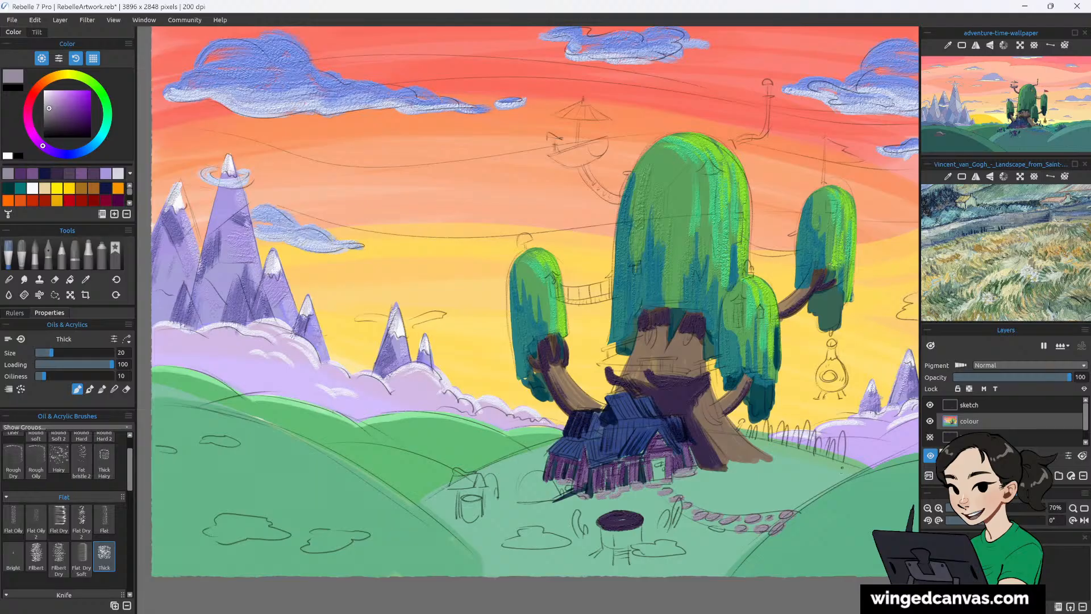
{"action": "left_click_drag", "start_coordinate": [834, 470], "coordinate": [855, 467]}
Pick the ochre brown swatch and fill in the sketched ornament hanging below the right crown, including its small legs.
{"action": "left_click", "coordinate": [83, 189]}
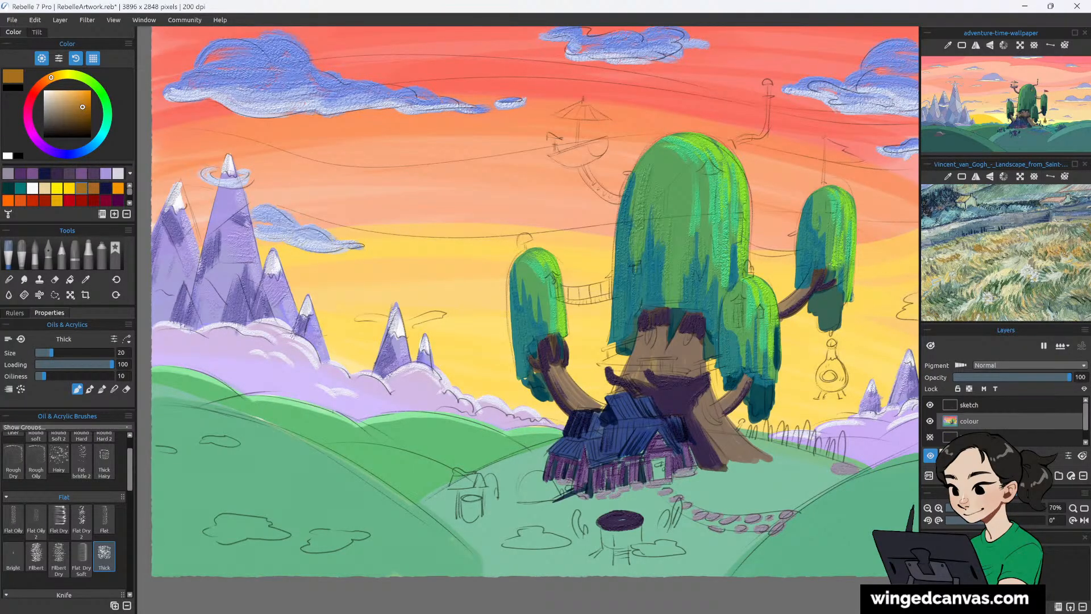
{"action": "mouse_move", "coordinate": [832, 343]}
{"action": "left_mouse_down"}
{"action": "mouse_move", "coordinate": [820, 382]}
{"action": "mouse_move", "coordinate": [840, 376]}
{"action": "mouse_move", "coordinate": [838, 392]}
{"action": "mouse_move", "coordinate": [821, 386]}
{"action": "mouse_move", "coordinate": [842, 381]}
{"action": "left_mouse_up"}
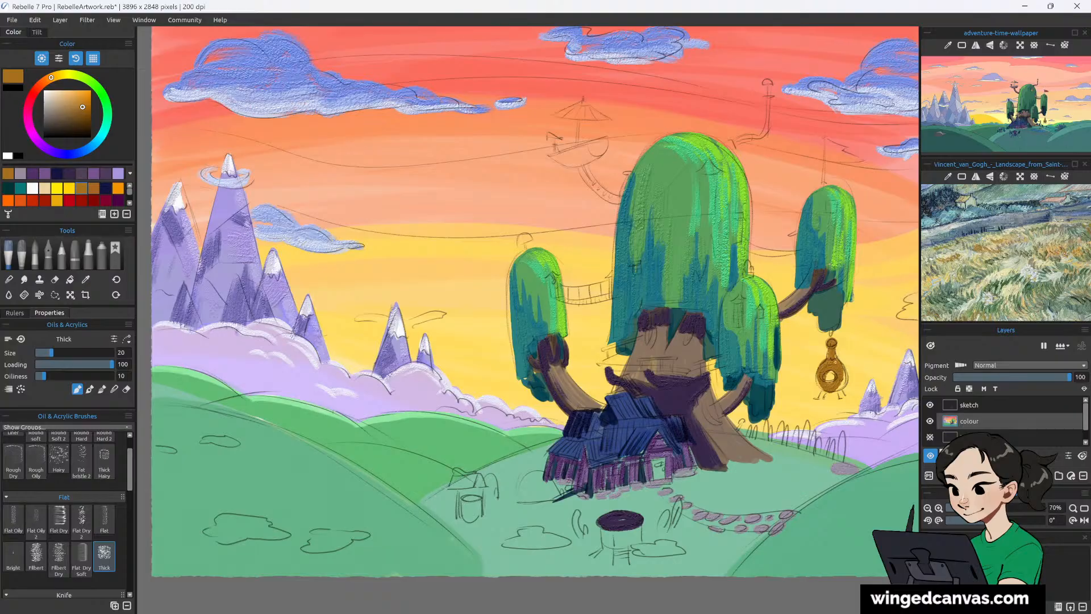
{"action": "left_click_drag", "start_coordinate": [842, 372], "coordinate": [840, 389]}
{"action": "mouse_move", "coordinate": [824, 388]}
{"action": "left_mouse_down"}
{"action": "mouse_move", "coordinate": [824, 398]}
{"action": "mouse_move", "coordinate": [843, 399]}
{"action": "left_mouse_up"}
Set the brush size to 10 and paint light orange highlights on the hanging ornament.
{"action": "key", "text": "["}
{"action": "key", "text": "["}
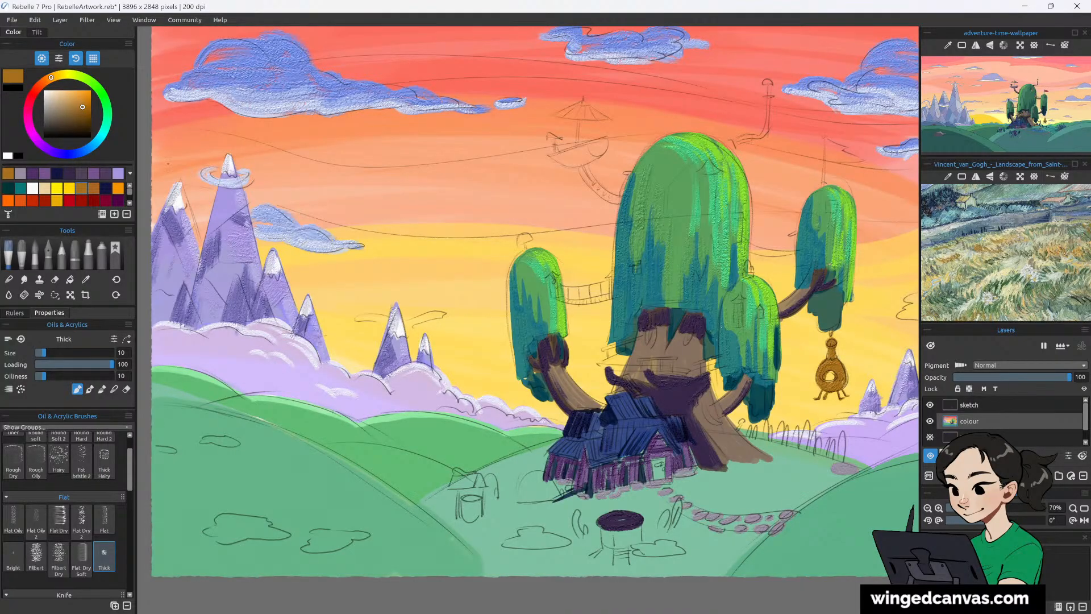
{"action": "left_click", "coordinate": [75, 93]}
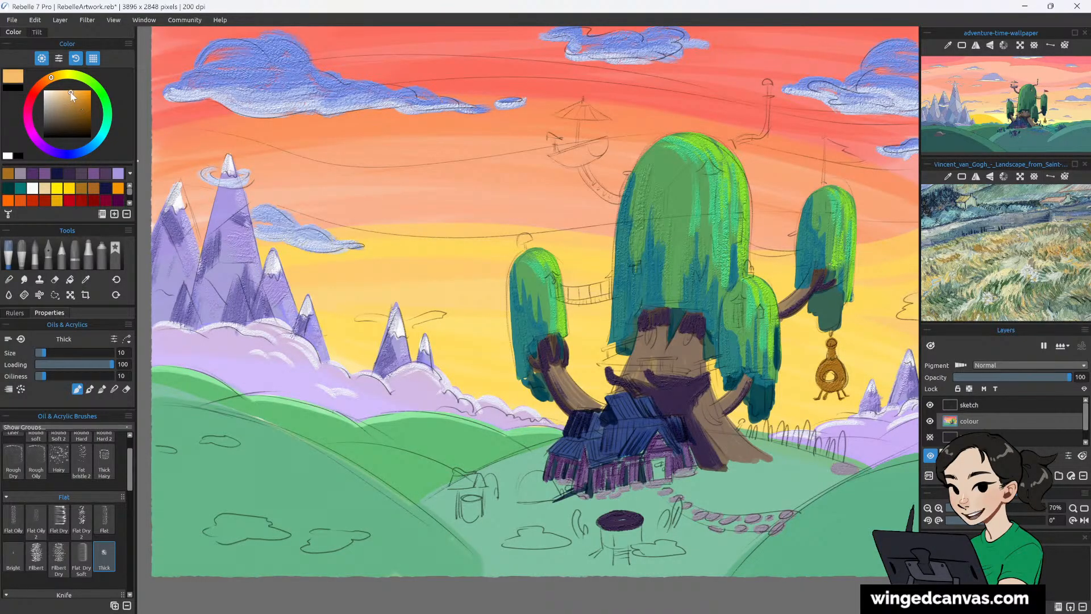
{"action": "left_click_drag", "start_coordinate": [833, 348], "coordinate": [841, 388]}
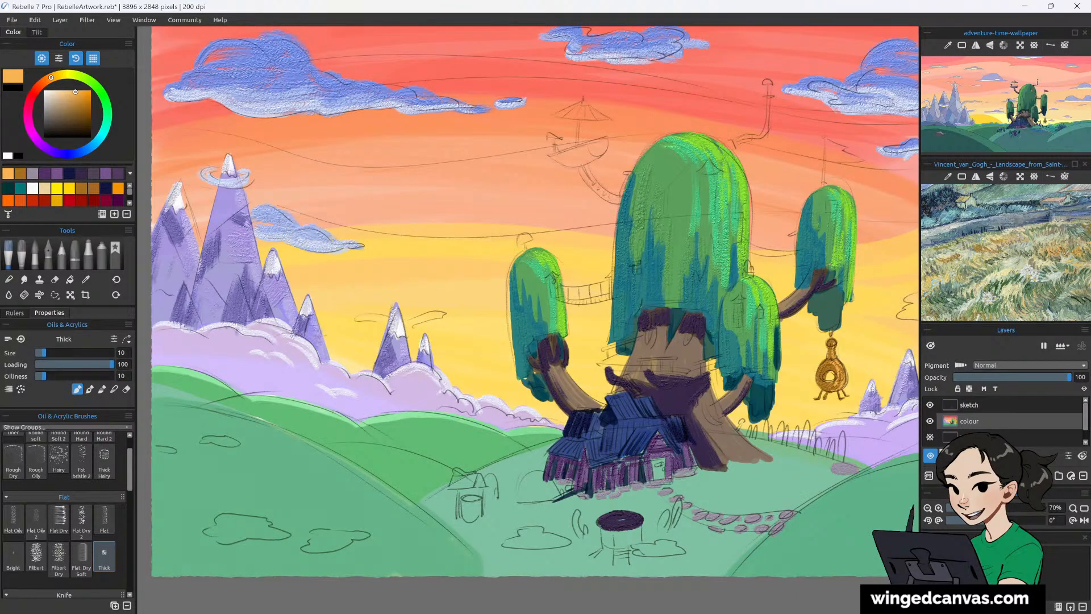
Hide the sketch layer and paint the large crown's left edge with teal sampled from its foliage at brush size 16.
{"action": "left_click", "coordinate": [929, 405]}
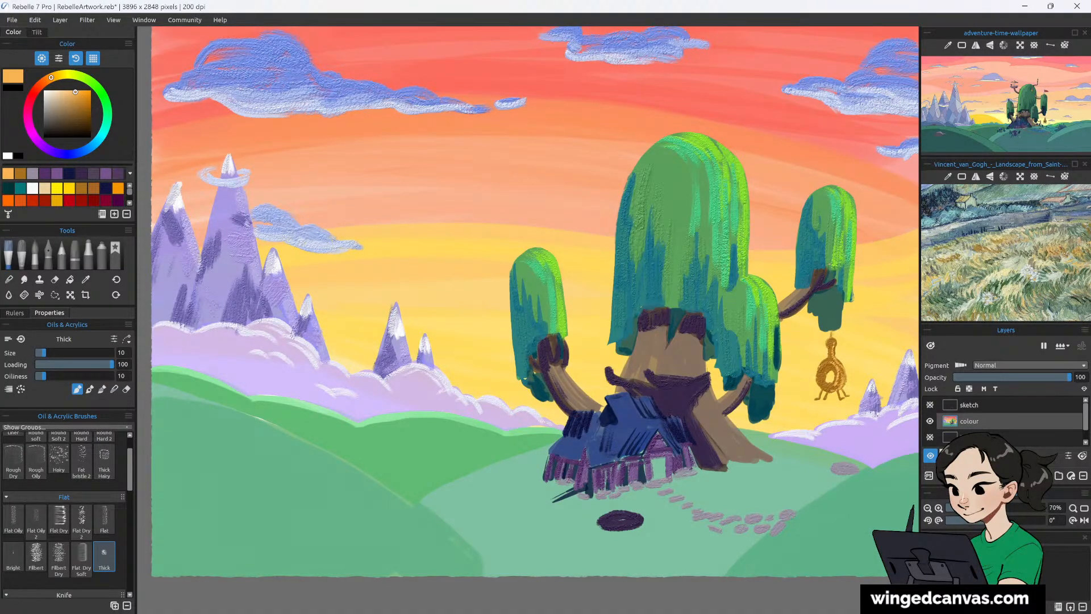
{"action": "key", "text": "i"}
{"action": "left_click", "coordinate": [619, 227]}
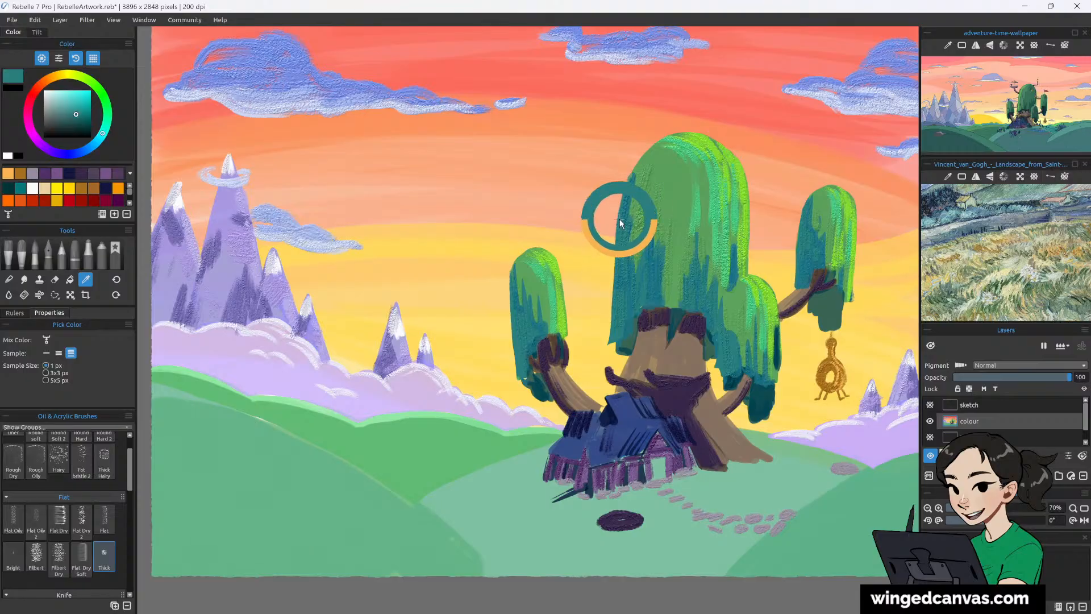
{"action": "left_click", "coordinate": [8, 254]}
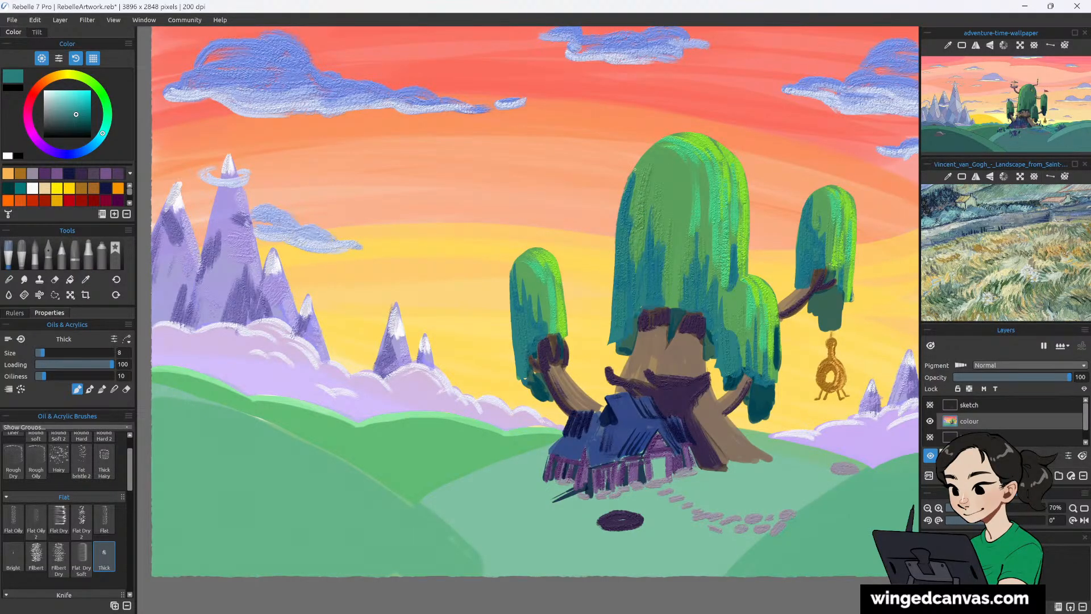
{"action": "key", "text": "bracketleft"}
{"action": "key", "text": "bracketright"}
{"action": "key", "text": "bracketright"}
{"action": "key", "text": "bracketright"}
{"action": "key", "text": "bracketright"}
{"action": "key", "text": "bracketright"}
{"action": "key", "text": "bracketright"}
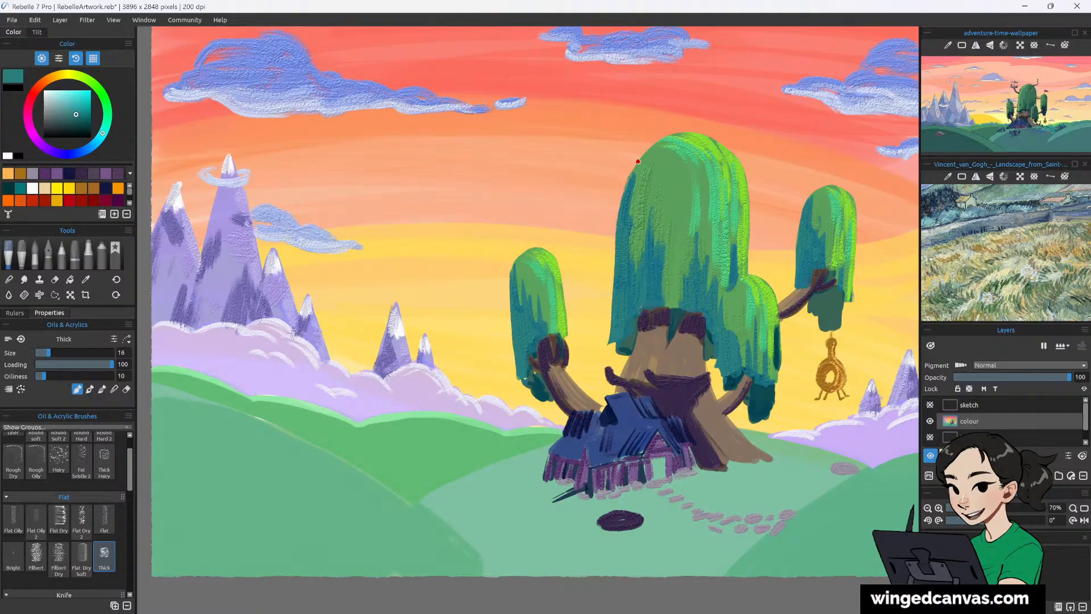
{"action": "mouse_move", "coordinate": [636, 164]}
{"action": "left_mouse_down"}
{"action": "mouse_move", "coordinate": [622, 193]}
{"action": "mouse_move", "coordinate": [613, 296]}
{"action": "left_mouse_up"}
Set the brush size to 35 and thicken the left edges of the large crown and both outer small crowns with teal.
{"action": "key", "text": "bracketright"}
{"action": "key", "text": "bracketright"}
{"action": "key", "text": "bracketright"}
{"action": "key", "text": "bracketright"}
{"action": "key", "text": "bracketright"}
{"action": "key", "text": "bracketright"}
{"action": "key", "text": "bracketright"}
{"action": "key", "text": "bracketright"}
{"action": "key", "text": "bracketright"}
{"action": "key", "text": "bracketright"}
{"action": "key", "text": "bracketright"}
{"action": "key", "text": "bracketright"}
{"action": "key", "text": "bracketright"}
{"action": "key", "text": "bracketright"}
{"action": "key", "text": "bracketright"}
{"action": "key", "text": "bracketright"}
{"action": "key", "text": "bracketright"}
{"action": "key", "text": "bracketright"}
{"action": "key", "text": "bracketright"}
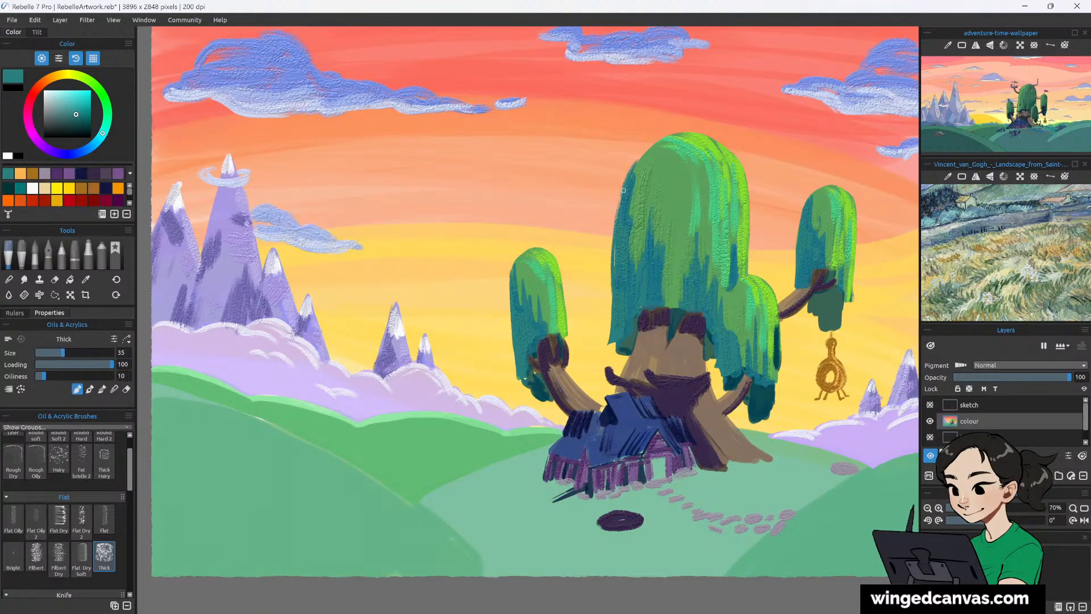
{"action": "left_click_drag", "start_coordinate": [615, 219], "coordinate": [609, 330]}
{"action": "left_click_drag", "start_coordinate": [610, 253], "coordinate": [607, 341]}
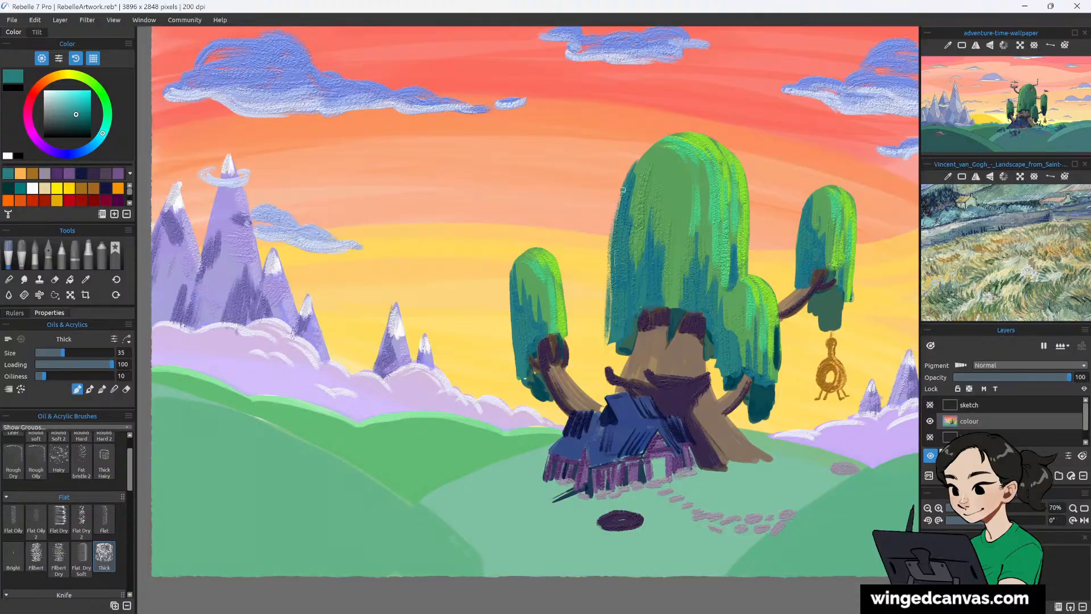
{"action": "left_click_drag", "start_coordinate": [645, 153], "coordinate": [676, 137]}
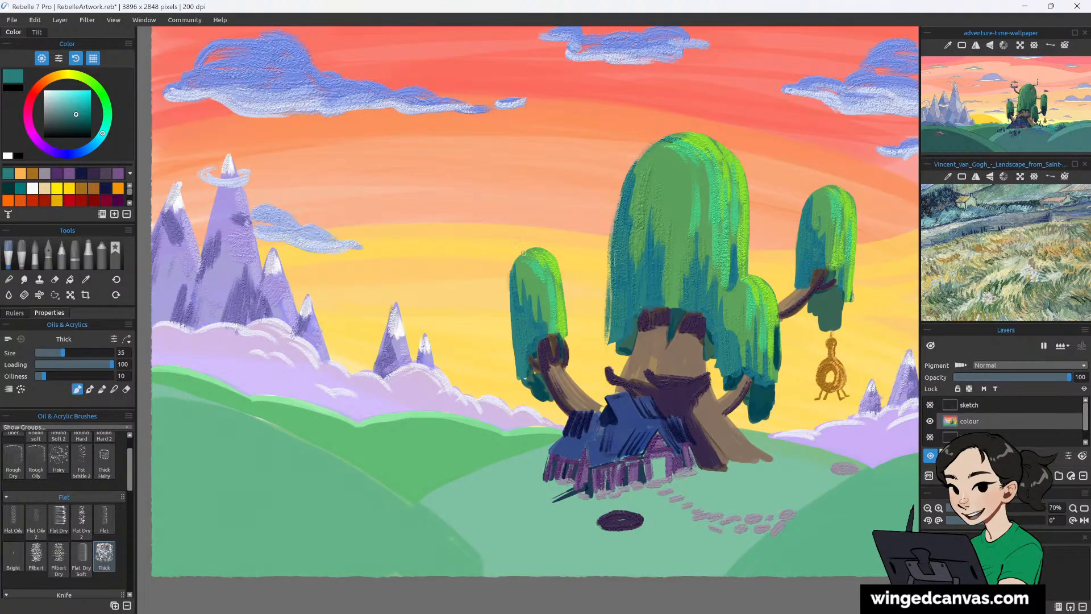
{"action": "left_click_drag", "start_coordinate": [512, 257], "coordinate": [512, 368]}
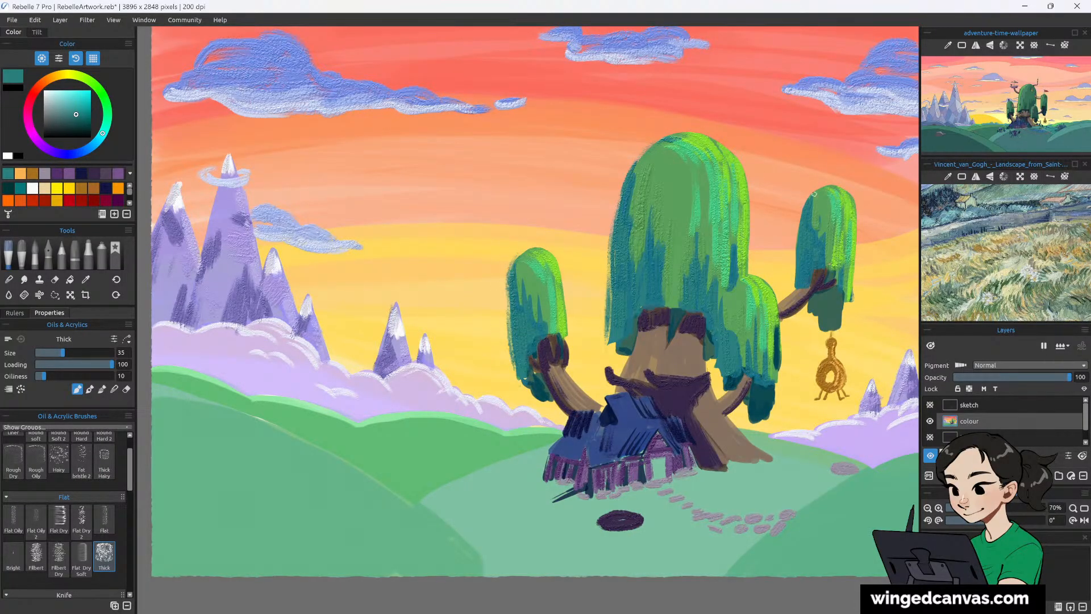
{"action": "mouse_move", "coordinate": [813, 193]}
{"action": "left_mouse_down"}
{"action": "mouse_move", "coordinate": [794, 270]}
{"action": "mouse_move", "coordinate": [795, 296]}
{"action": "mouse_move", "coordinate": [807, 298]}
{"action": "left_mouse_up"}
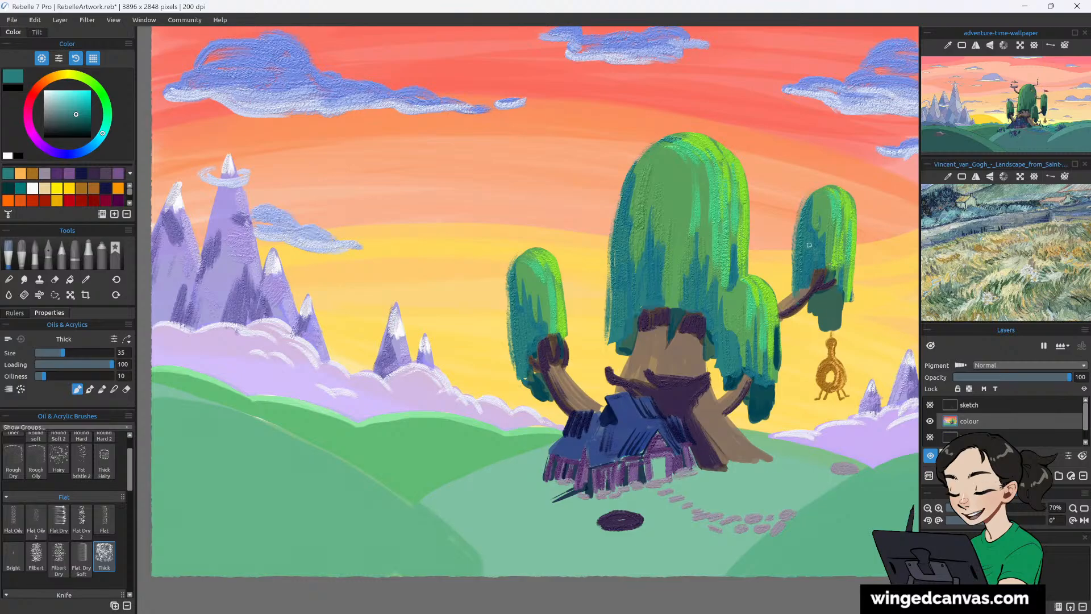
Sample the mid green from the large crown and paint it over that crown's top and the small crown in front.
{"action": "key", "text": "i"}
{"action": "left_click", "coordinate": [663, 156]}
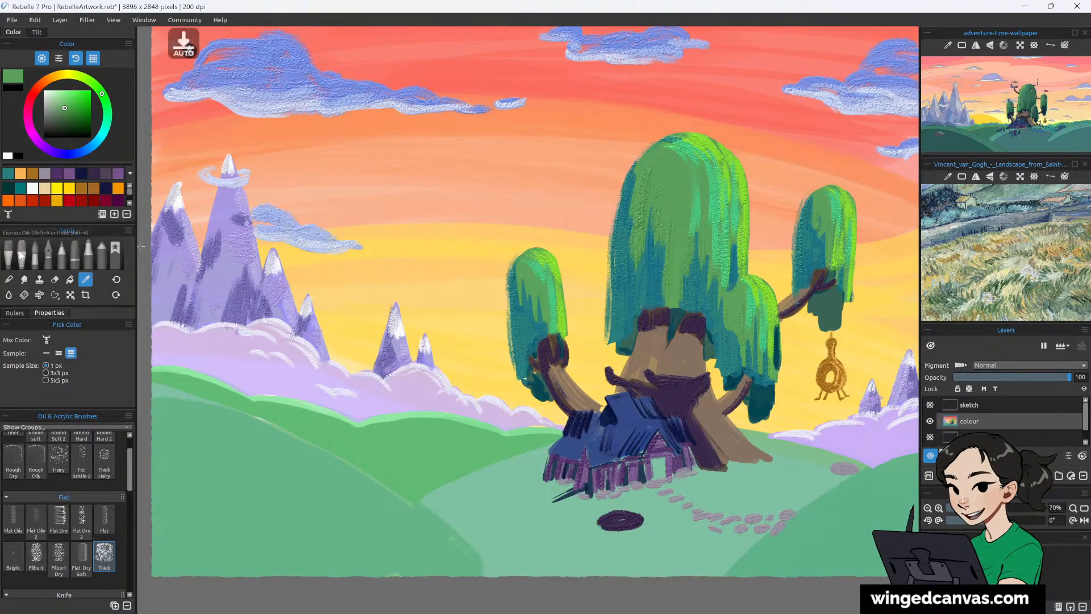
{"action": "key", "text": "b"}
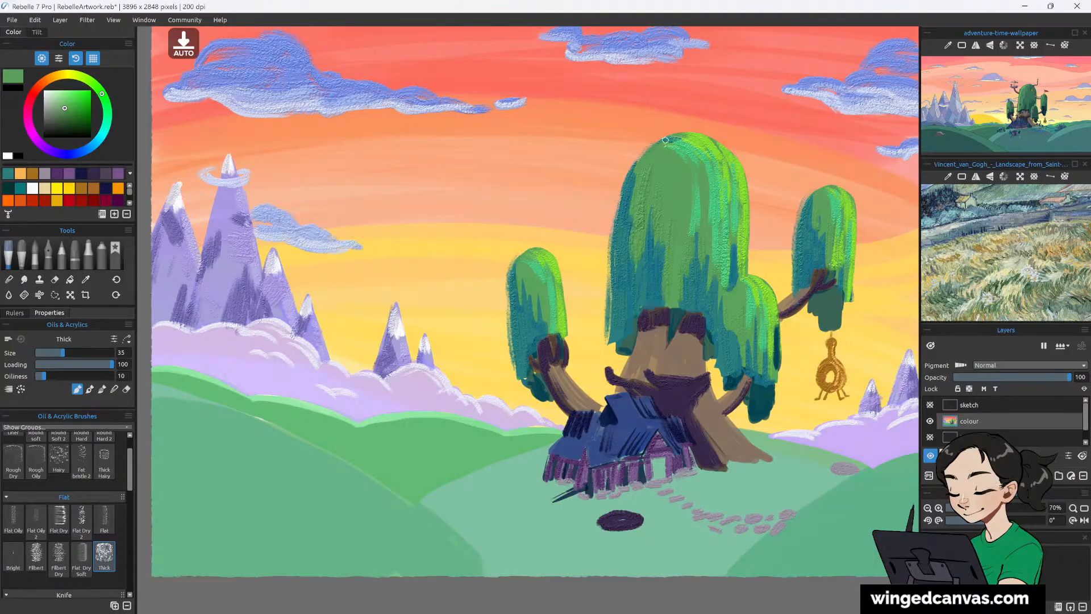
{"action": "mouse_move", "coordinate": [664, 143]}
{"action": "left_mouse_down"}
{"action": "mouse_move", "coordinate": [646, 164]}
{"action": "mouse_move", "coordinate": [671, 136]}
{"action": "mouse_move", "coordinate": [668, 154]}
{"action": "mouse_move", "coordinate": [657, 148]}
{"action": "mouse_move", "coordinate": [673, 159]}
{"action": "mouse_move", "coordinate": [663, 150]}
{"action": "mouse_move", "coordinate": [643, 209]}
{"action": "mouse_move", "coordinate": [669, 146]}
{"action": "mouse_move", "coordinate": [676, 168]}
{"action": "mouse_move", "coordinate": [672, 153]}
{"action": "mouse_move", "coordinate": [698, 164]}
{"action": "mouse_move", "coordinate": [669, 144]}
{"action": "mouse_move", "coordinate": [703, 196]}
{"action": "mouse_move", "coordinate": [696, 155]}
{"action": "mouse_move", "coordinate": [707, 202]}
{"action": "left_mouse_up"}
{"action": "left_click_drag", "start_coordinate": [729, 266], "coordinate": [730, 291]}
{"action": "left_click_drag", "start_coordinate": [738, 232], "coordinate": [738, 286]}
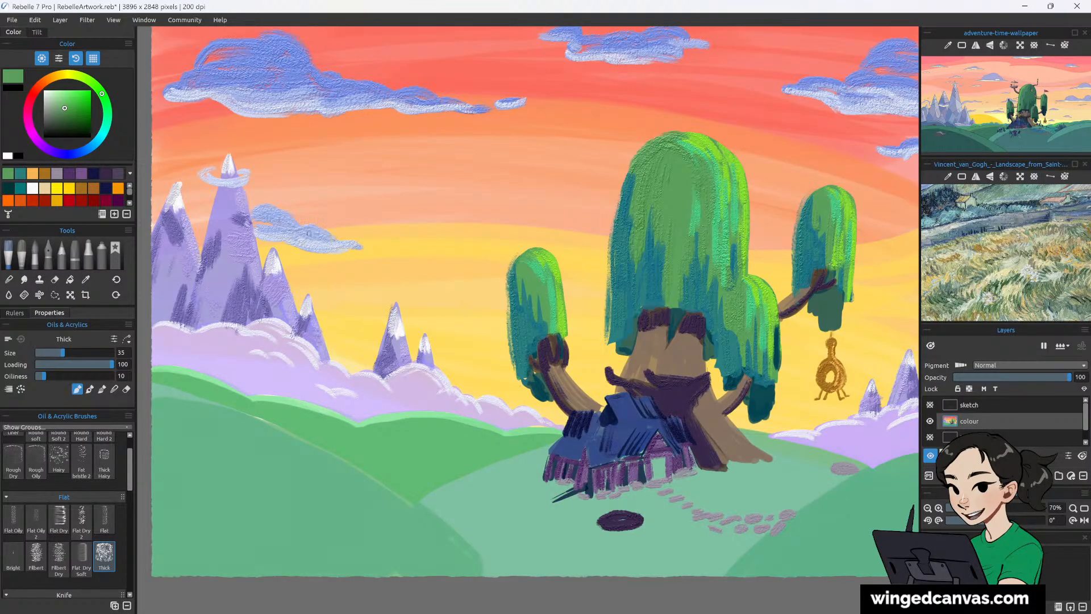
Sample the bright lime green and paint highlights on the right edges of the large and right crowns and the left crown's top.
{"action": "key", "text": "i"}
{"action": "left_click", "coordinate": [744, 190]}
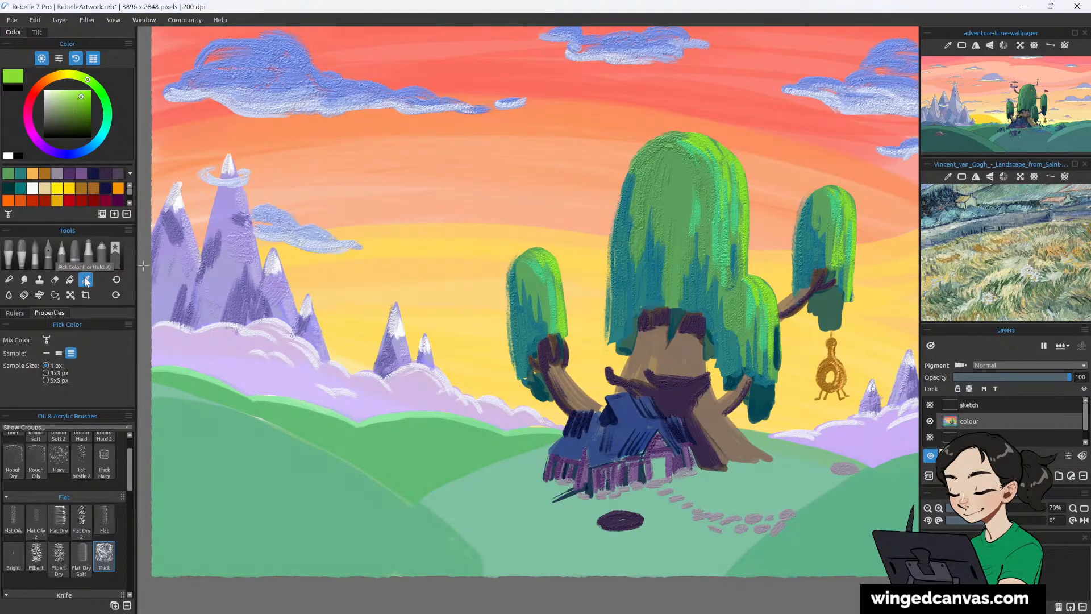
{"action": "left_click", "coordinate": [749, 168]}
{"action": "mouse_move", "coordinate": [688, 144]}
{"action": "left_mouse_down"}
{"action": "mouse_move", "coordinate": [720, 137]}
{"action": "mouse_move", "coordinate": [741, 163]}
{"action": "mouse_move", "coordinate": [748, 264]}
{"action": "left_mouse_up"}
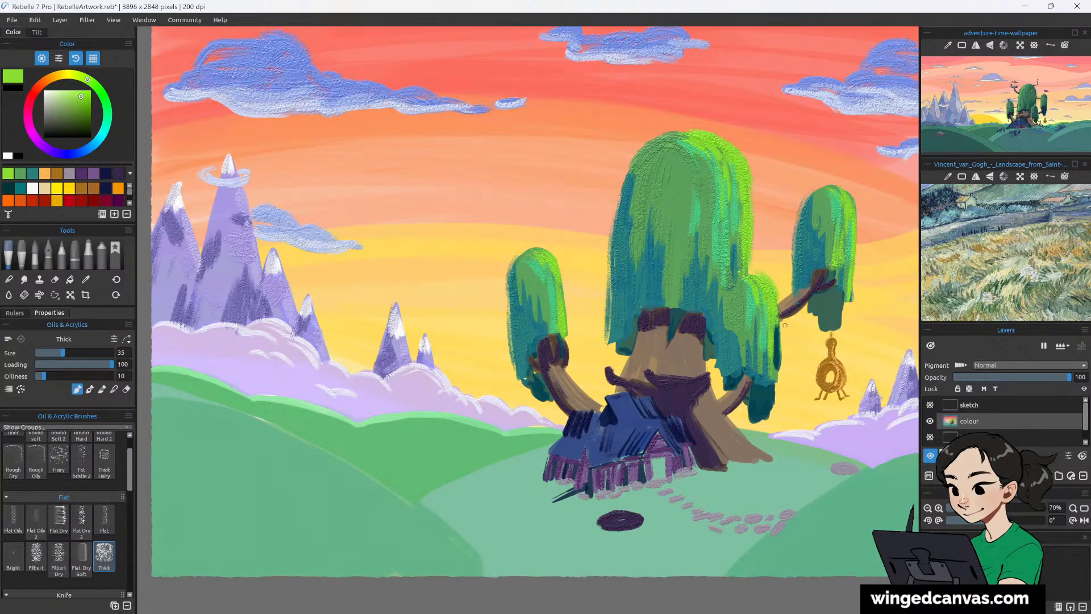
{"action": "mouse_move", "coordinate": [845, 192]}
{"action": "left_mouse_down"}
{"action": "mouse_move", "coordinate": [856, 234]}
{"action": "mouse_move", "coordinate": [853, 283]}
{"action": "mouse_move", "coordinate": [856, 211]}
{"action": "mouse_move", "coordinate": [857, 309]}
{"action": "left_mouse_up"}
{"action": "left_click_drag", "start_coordinate": [522, 254], "coordinate": [544, 247]}
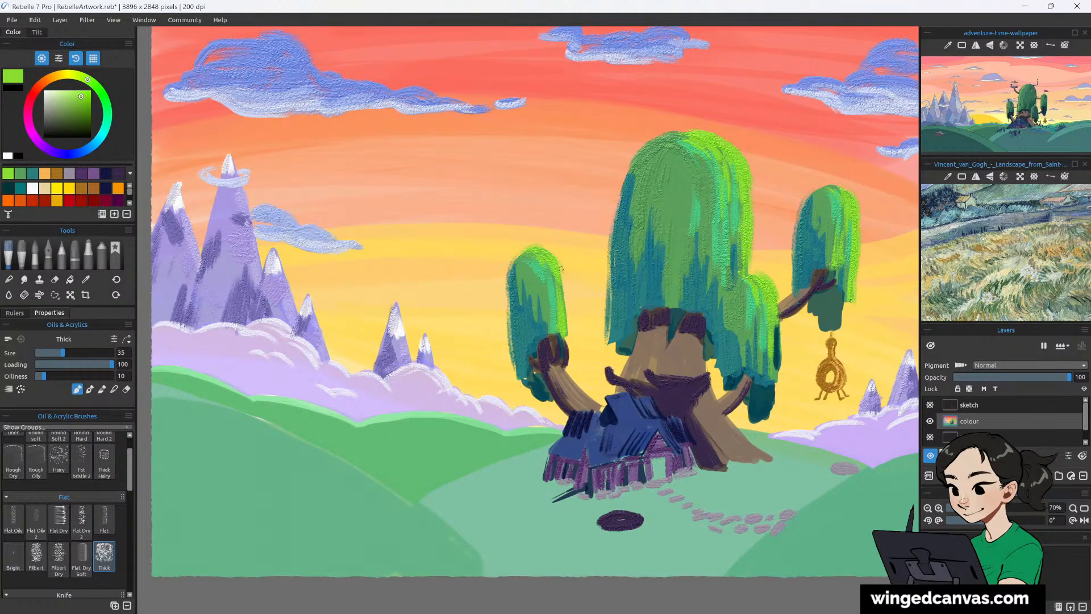
Set the brush size to 18, add lime highlights to the left crown's right edge and the right crown, and undo the last stroke.
{"action": "key", "text": "bracketleft"}
{"action": "left_click_drag", "start_coordinate": [563, 273], "coordinate": [568, 351]}
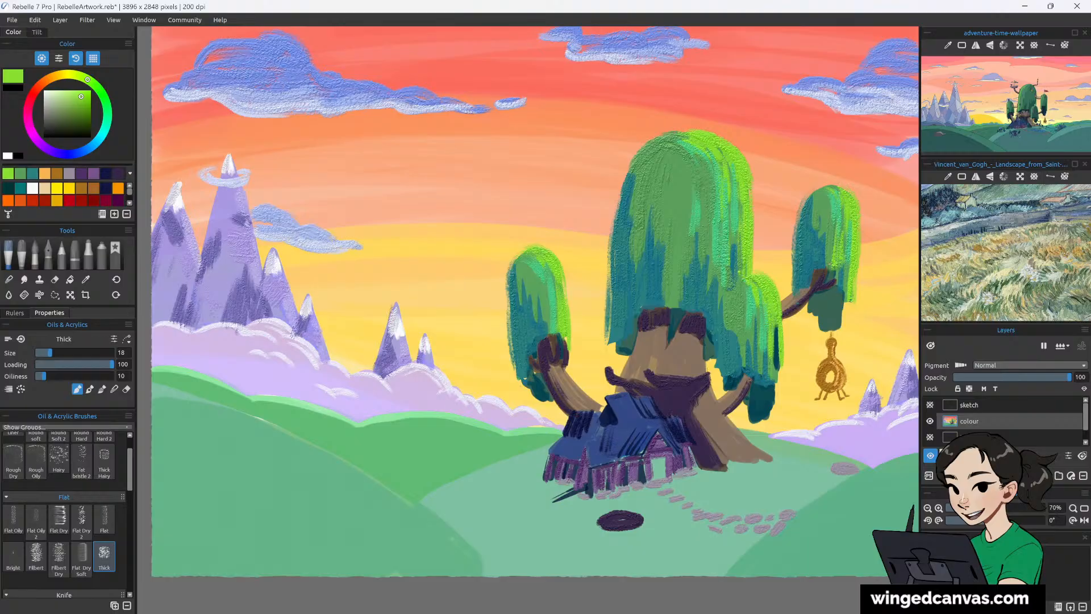
{"action": "left_click_drag", "start_coordinate": [818, 188], "coordinate": [838, 185]}
{"action": "left_click_drag", "start_coordinate": [843, 259], "coordinate": [844, 289]}
{"action": "key", "text": "ctrl+z"}
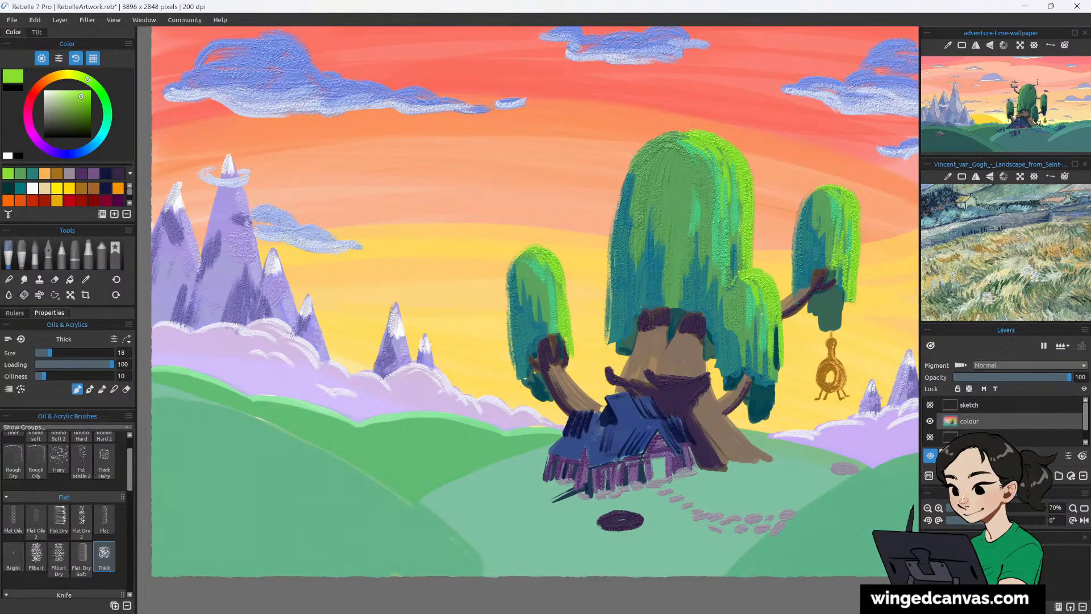
Set the brush size to 14 and paint lime green highlights along the ridges of the distant hills beneath the purple clouds.
{"action": "key", "text": "bracketleft"}
{"action": "left_click_drag", "start_coordinate": [360, 424], "coordinate": [398, 419]}
{"action": "left_click_drag", "start_coordinate": [157, 367], "coordinate": [215, 380]}
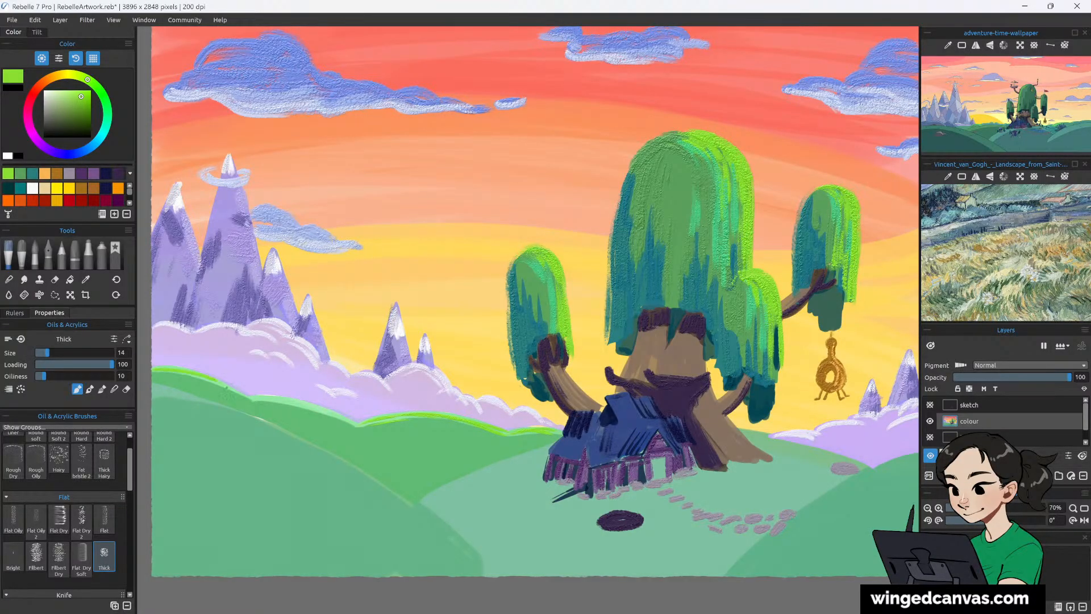
{"action": "mouse_move", "coordinate": [285, 398]}
{"action": "left_mouse_down"}
{"action": "mouse_move", "coordinate": [316, 407]}
{"action": "mouse_move", "coordinate": [275, 396]}
{"action": "mouse_move", "coordinate": [351, 425]}
{"action": "left_mouse_up"}
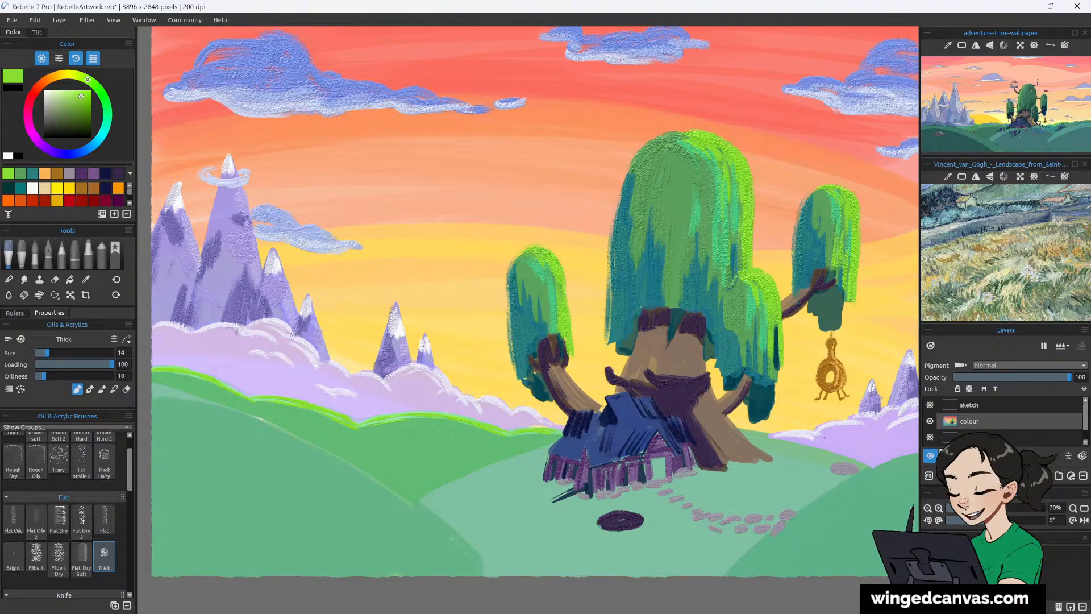
{"action": "scroll", "coordinate": [1038, 267], "scroll_direction": "up", "scroll_amount": 2}
{"action": "scroll", "coordinate": [1038, 267], "scroll_direction": "up", "scroll_amount": 2}
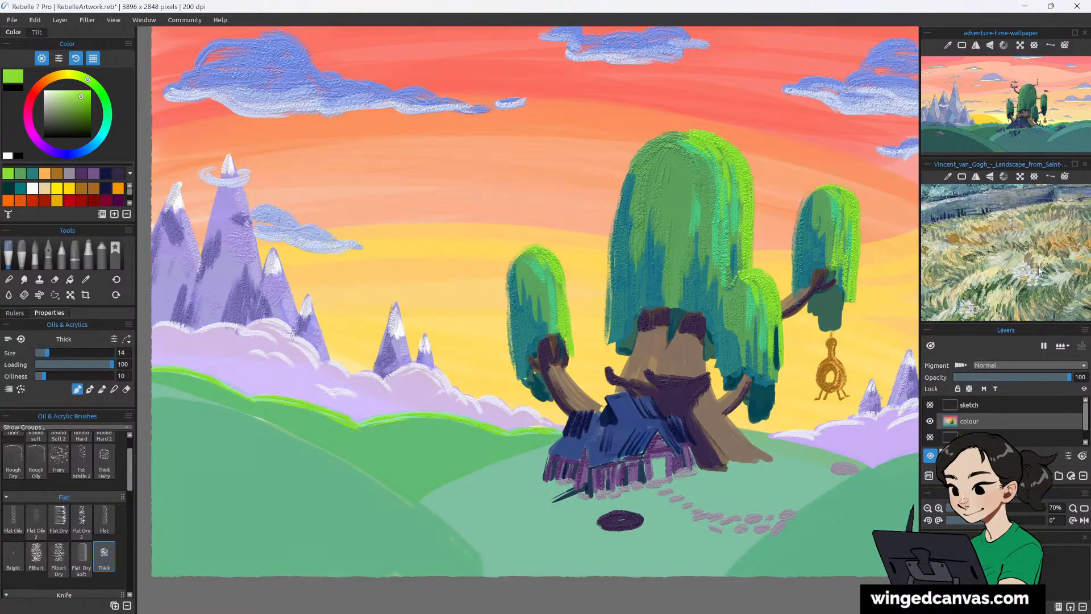
{"action": "scroll", "coordinate": [1035, 266], "scroll_direction": "down", "scroll_amount": 2}
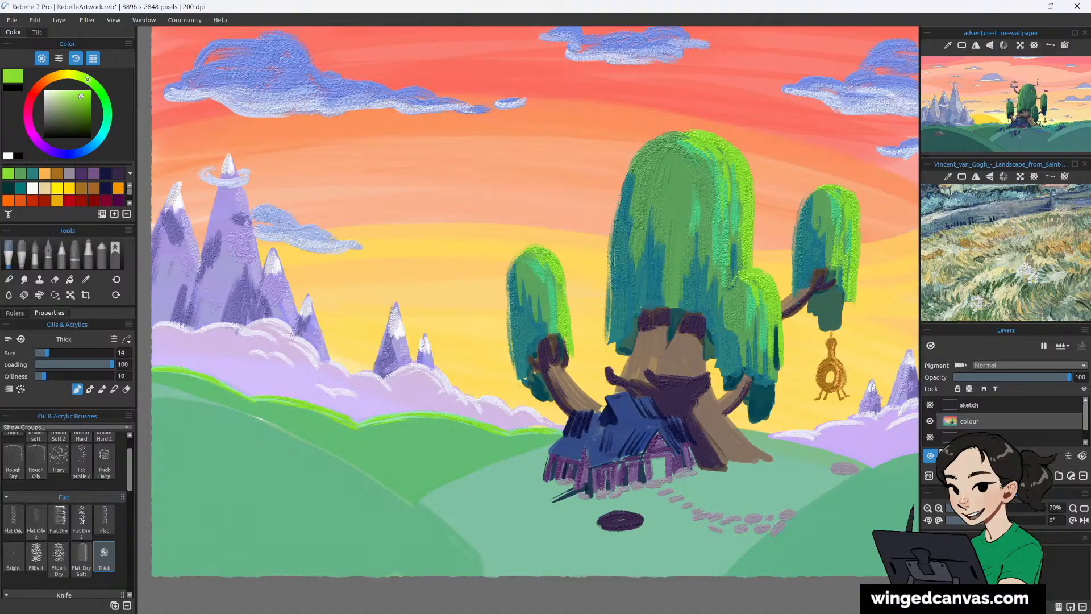
Sample the muted green of the right foreground hill, set the brush size to 25, and paint textured diagonal strokes over that hill.
{"action": "key", "text": "i"}
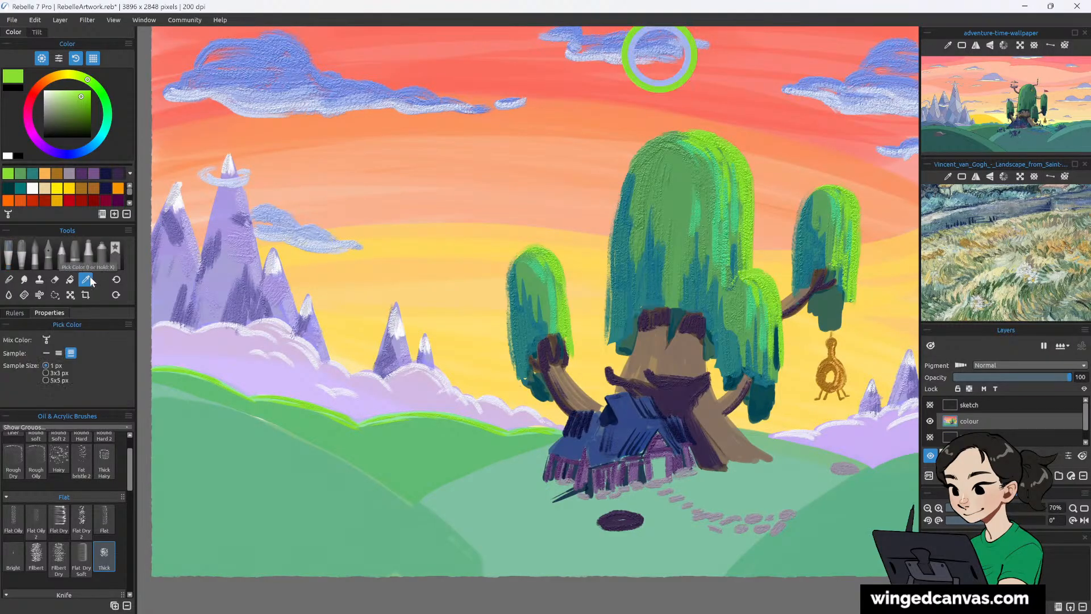
{"action": "left_click", "coordinate": [873, 484]}
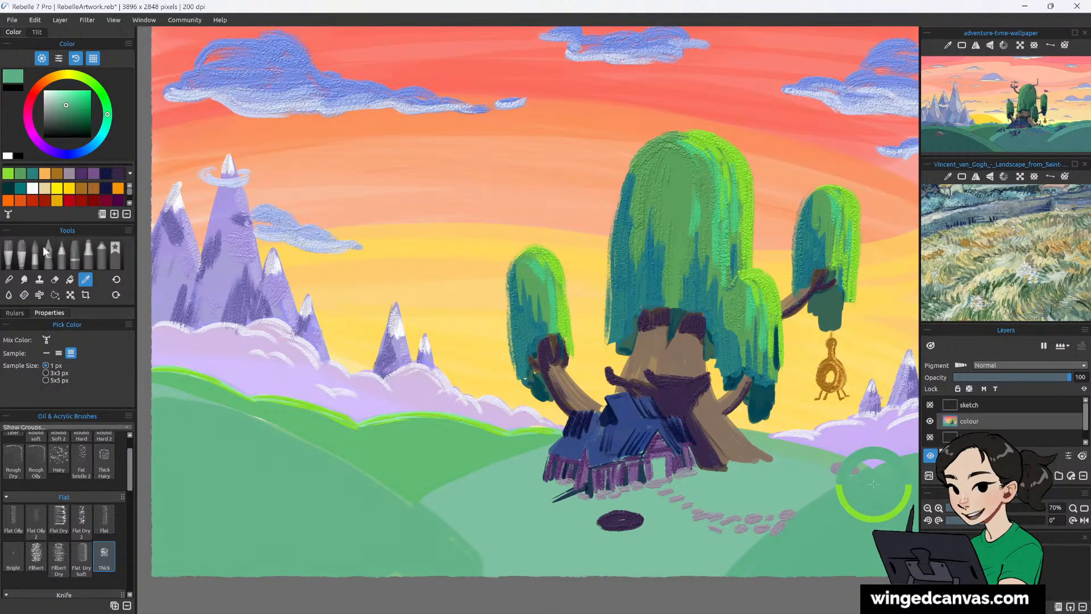
{"action": "left_click", "coordinate": [10, 254]}
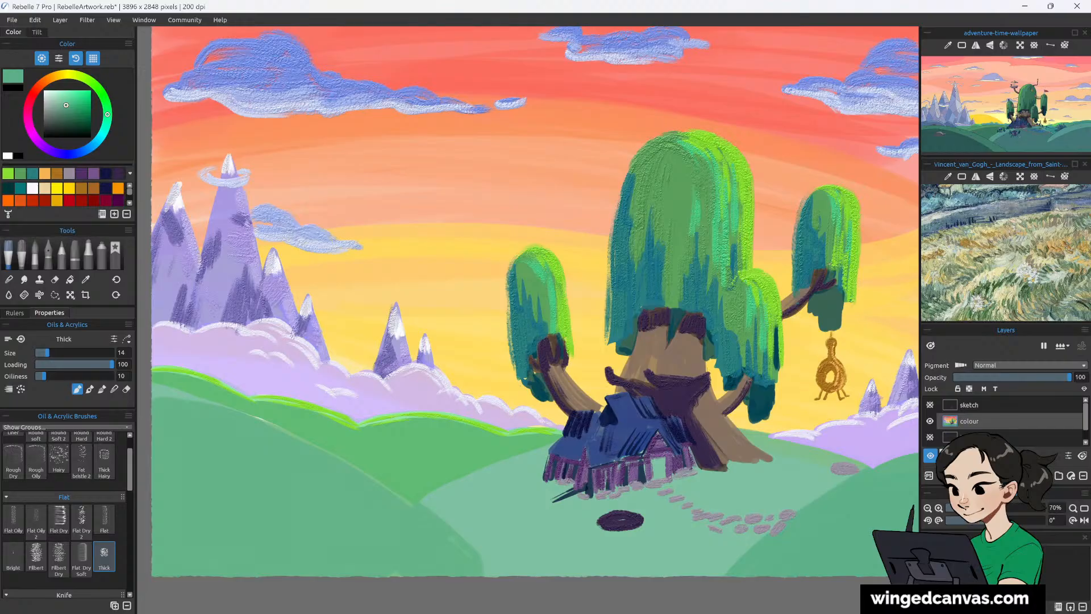
{"action": "key", "text": "bracketright"}
{"action": "key", "text": "bracketright"}
{"action": "key", "text": "bracketright"}
{"action": "key", "text": "bracketright"}
{"action": "key", "text": "bracketright"}
{"action": "key", "text": "bracketright"}
{"action": "key", "text": "bracketright"}
{"action": "key", "text": "bracketright"}
{"action": "key", "text": "bracketright"}
{"action": "key", "text": "bracketright"}
{"action": "key", "text": "bracketright"}
{"action": "left_click_drag", "start_coordinate": [757, 557], "coordinate": [758, 552]}
{"action": "left_click_drag", "start_coordinate": [802, 529], "coordinate": [777, 547]}
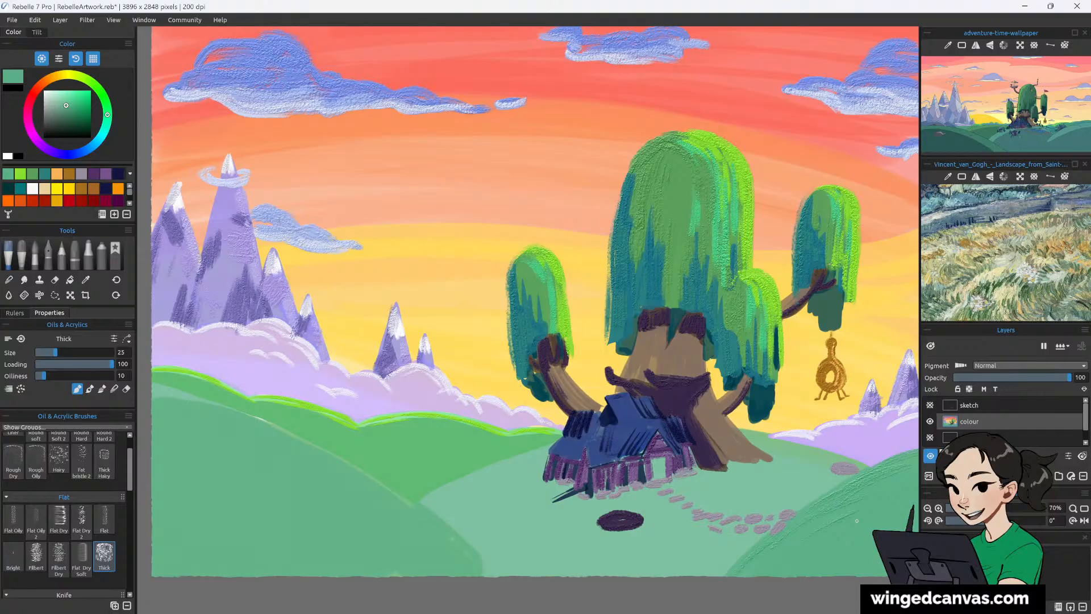
Set the brush loading to 95 and size to 29, and paint textured muted green strokes along the left foreground hill's ridge.
{"action": "key", "text": "shift+["}
{"action": "scroll", "coordinate": [855, 519], "scroll_direction": "up", "scroll_amount": 2}
{"action": "scroll", "coordinate": [850, 516], "scroll_direction": "down", "scroll_amount": 4}
{"action": "scroll", "coordinate": [848, 516], "scroll_direction": "up", "scroll_amount": 1}
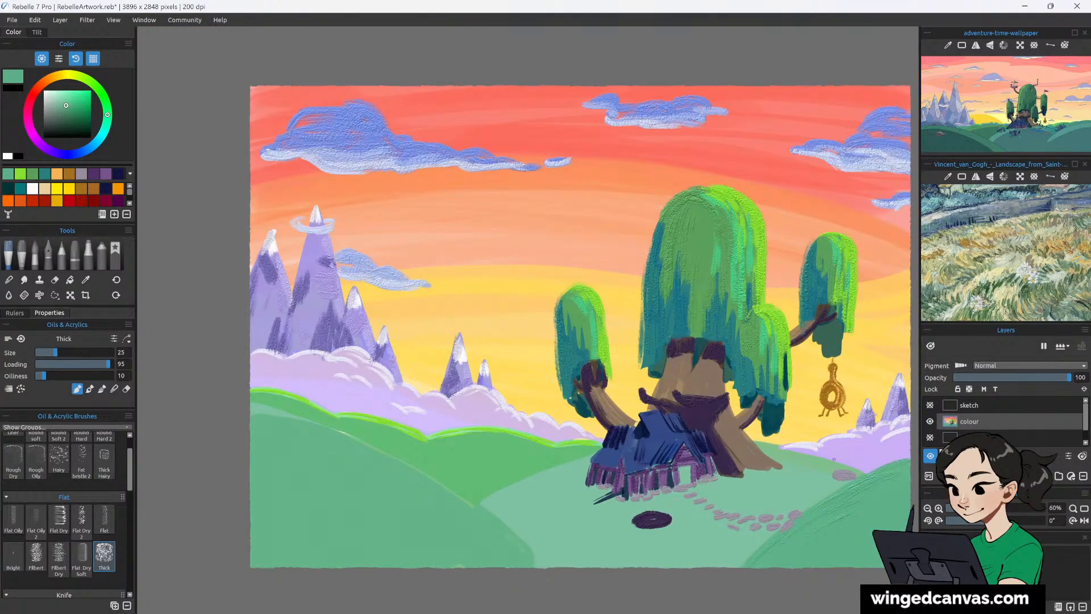
{"action": "left_click_drag", "start_coordinate": [836, 464], "coordinate": [761, 447]}
{"action": "scroll", "coordinate": [761, 447], "scroll_direction": "down", "scroll_amount": 1}
{"action": "scroll", "coordinate": [761, 447], "scroll_direction": "up", "scroll_amount": 1}
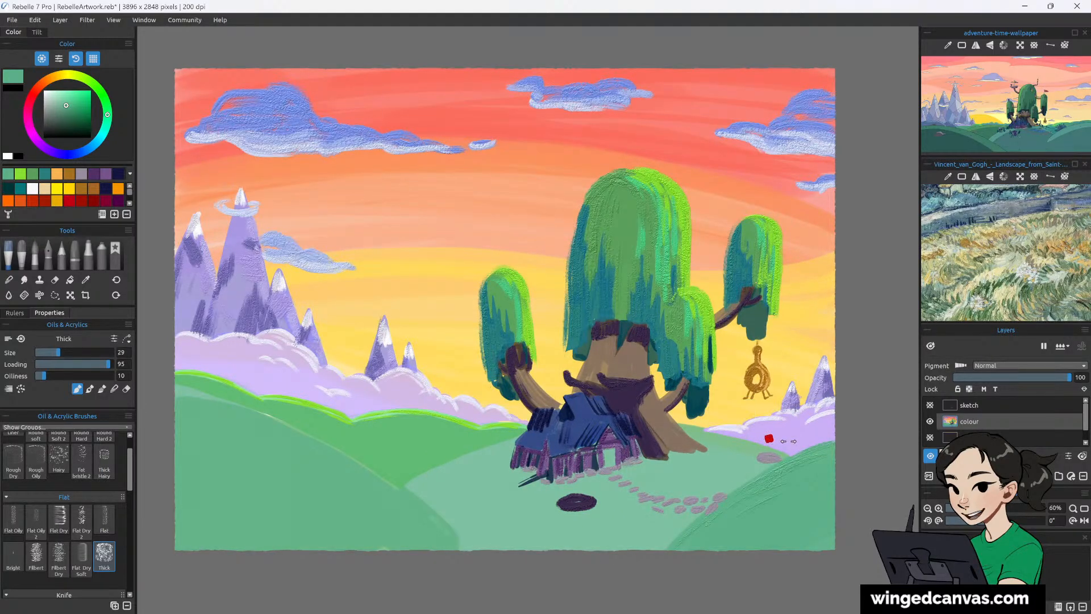
{"action": "scroll", "coordinate": [778, 437], "scroll_direction": "up", "scroll_amount": 1}
{"action": "left_click_drag", "start_coordinate": [778, 437], "coordinate": [848, 462]}
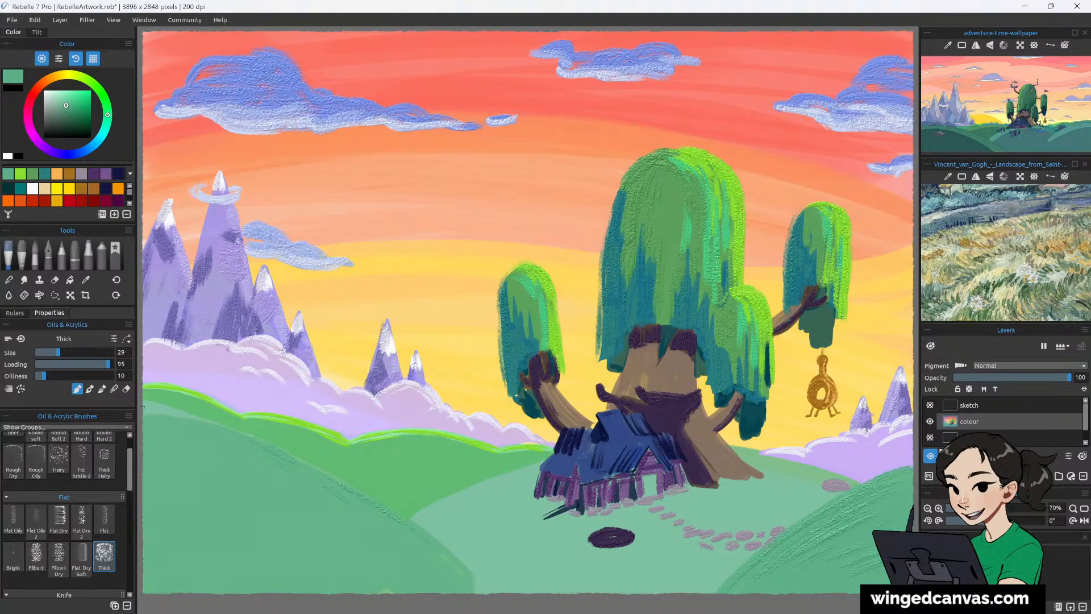
{"action": "left_click_drag", "start_coordinate": [136, 411], "coordinate": [216, 411]}
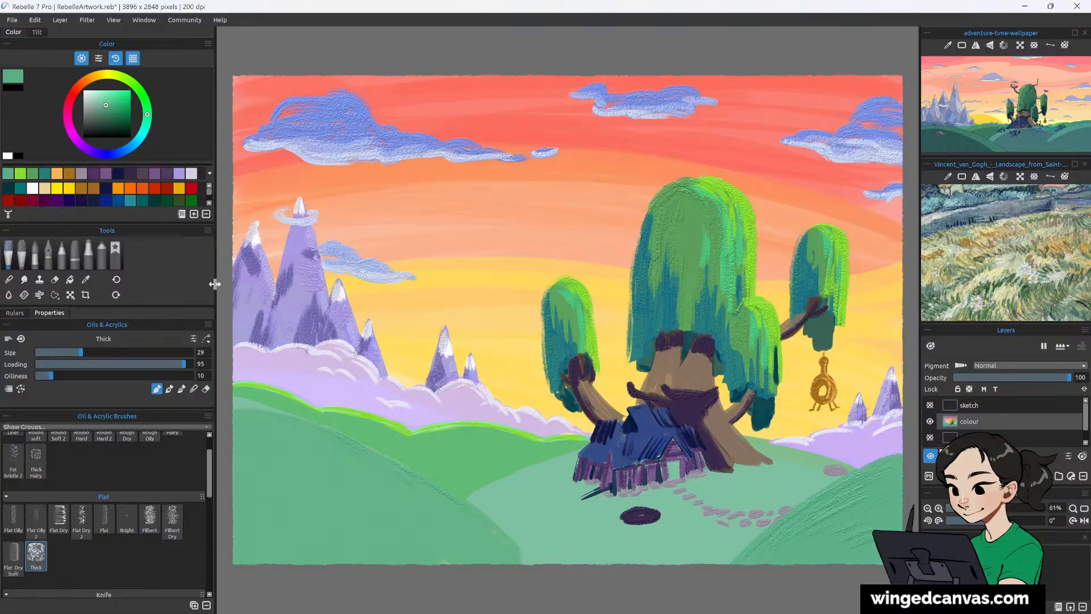
{"action": "left_click_drag", "start_coordinate": [214, 285], "coordinate": [129, 279]}
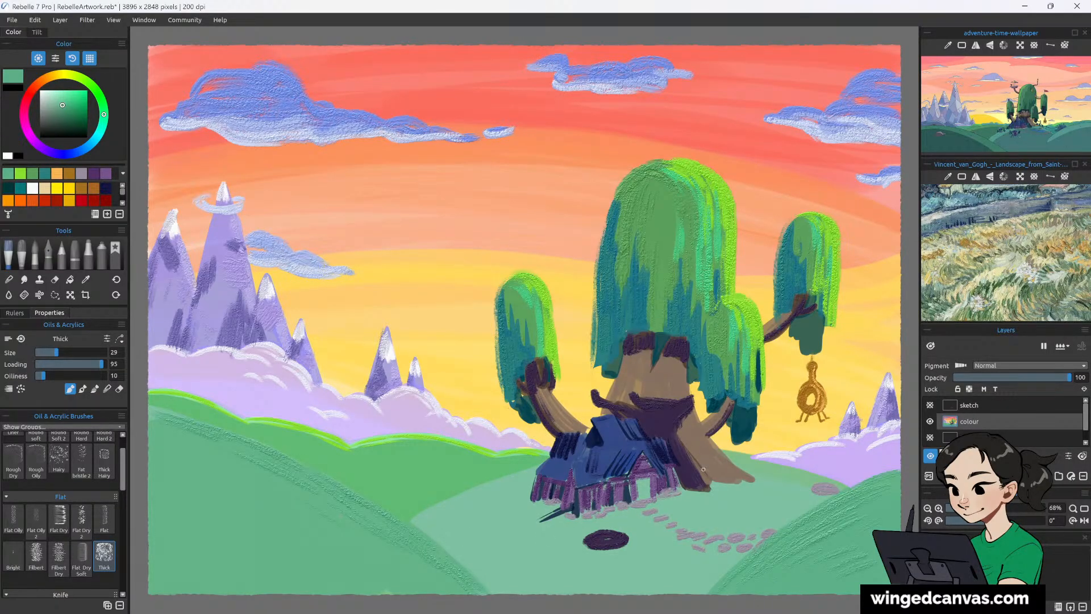
Choose a darker, more saturated green and paint diagonal grass strokes down the left foreground hill's ridge.
{"action": "left_click", "coordinate": [70, 111]}
{"action": "mouse_move", "coordinate": [104, 115]}
{"action": "left_mouse_down"}
{"action": "mouse_move", "coordinate": [100, 98]}
{"action": "mouse_move", "coordinate": [97, 108]}
{"action": "left_mouse_up"}
{"action": "mouse_move", "coordinate": [199, 436]}
{"action": "left_mouse_down"}
{"action": "mouse_move", "coordinate": [318, 488]}
{"action": "mouse_move", "coordinate": [299, 508]}
{"action": "mouse_move", "coordinate": [331, 518]}
{"action": "left_mouse_up"}
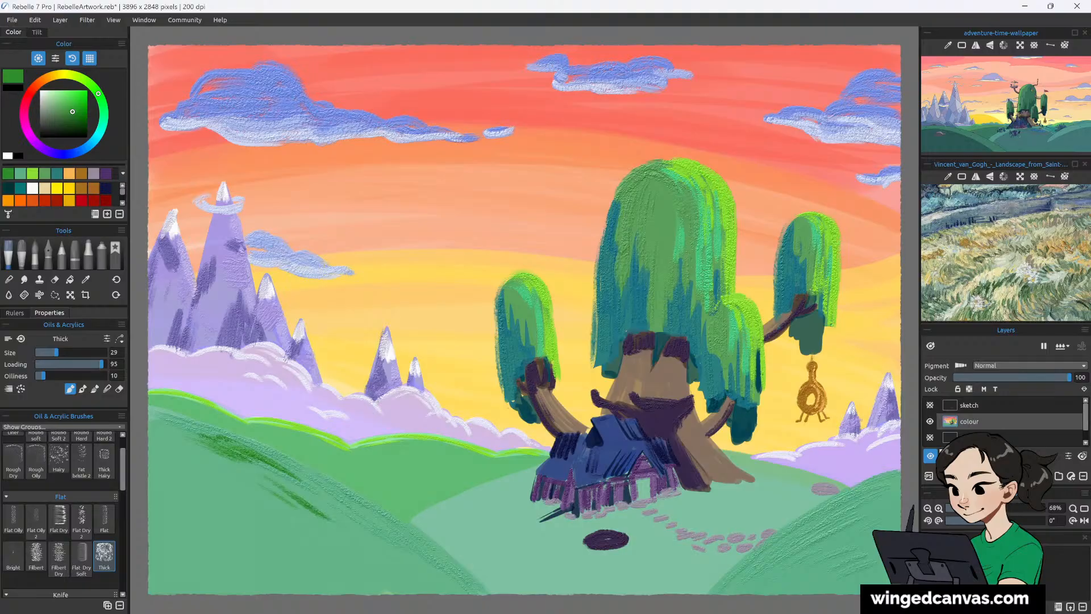
{"action": "mouse_move", "coordinate": [294, 480]}
{"action": "left_mouse_down"}
{"action": "mouse_move", "coordinate": [381, 547]}
{"action": "mouse_move", "coordinate": [454, 577]}
{"action": "left_mouse_up"}
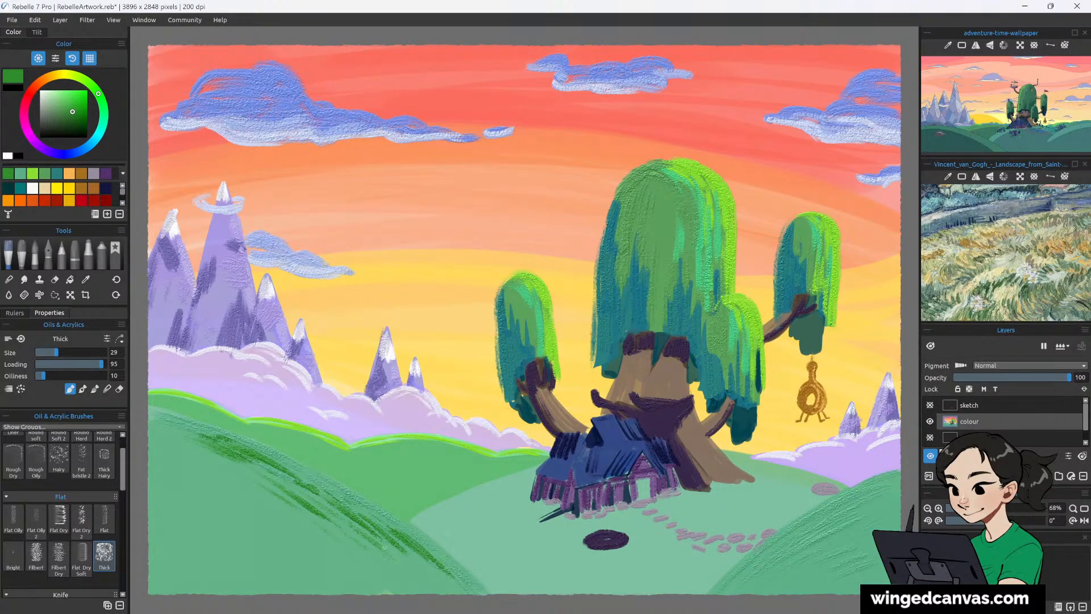
Paint dark green diagonal grass strokes along the ridge and slope of the right foreground hill.
{"action": "mouse_move", "coordinate": [720, 585]}
{"action": "left_mouse_down"}
{"action": "mouse_move", "coordinate": [772, 539]}
{"action": "mouse_move", "coordinate": [776, 557]}
{"action": "mouse_move", "coordinate": [855, 511]}
{"action": "mouse_move", "coordinate": [899, 470]}
{"action": "left_mouse_up"}
{"action": "mouse_move", "coordinate": [818, 542]}
{"action": "left_mouse_down"}
{"action": "mouse_move", "coordinate": [858, 519]}
{"action": "mouse_move", "coordinate": [824, 548]}
{"action": "left_mouse_up"}
{"action": "mouse_move", "coordinate": [817, 562]}
{"action": "left_mouse_down"}
{"action": "mouse_move", "coordinate": [860, 541]}
{"action": "mouse_move", "coordinate": [833, 580]}
{"action": "mouse_move", "coordinate": [864, 555]}
{"action": "left_mouse_up"}
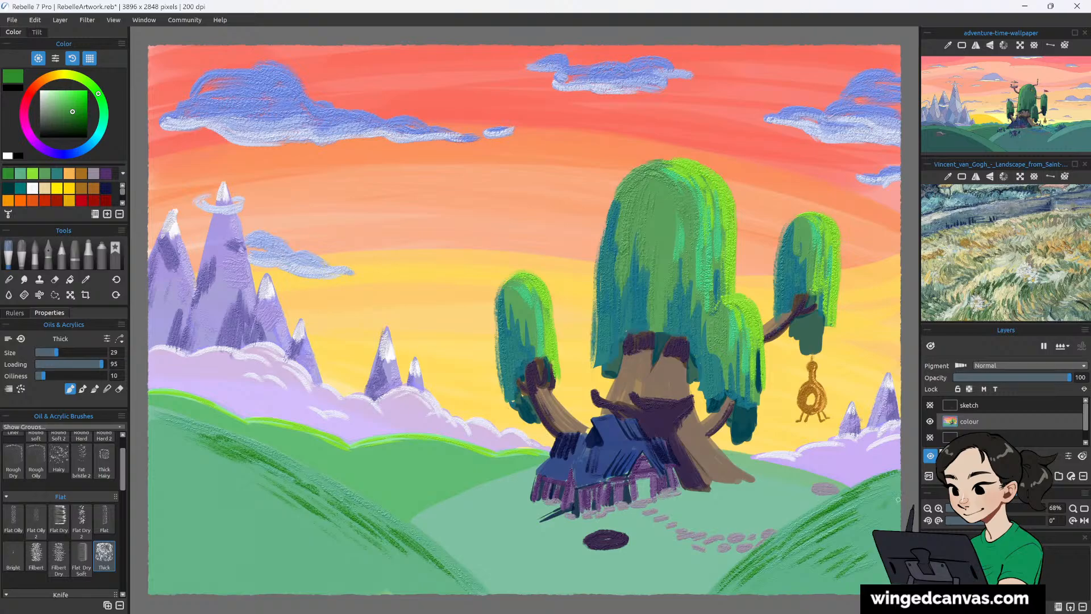
{"action": "left_click_drag", "start_coordinate": [891, 507], "coordinate": [857, 534]}
Set the brush size to 35 and paint long dark green grass strokes down the lower slope of the left foreground hill.
{"action": "left_click_drag", "start_coordinate": [197, 458], "coordinate": [210, 465]}
{"action": "key", "text": "bracketleft"}
{"action": "key", "text": "bracketleft"}
{"action": "key", "text": "bracketleft"}
{"action": "key", "text": "bracketleft"}
{"action": "key", "text": "bracketleft"}
{"action": "key", "text": "bracketleft"}
{"action": "key", "text": "bracketleft"}
{"action": "key", "text": "bracketleft"}
{"action": "key", "text": "bracketleft"}
{"action": "key", "text": "bracketleft"}
{"action": "key", "text": "bracketleft"}
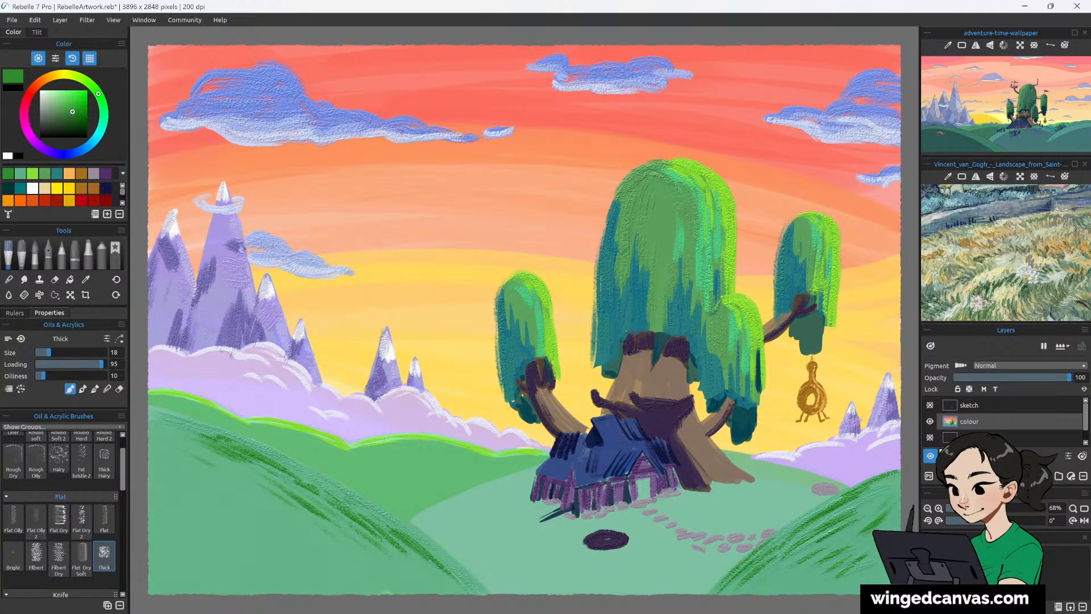
{"action": "key", "text": "bracketright"}
{"action": "key", "text": "bracketright"}
{"action": "key", "text": "bracketright"}
{"action": "key", "text": "bracketright"}
{"action": "key", "text": "bracketright"}
{"action": "key", "text": "bracketright"}
{"action": "key", "text": "bracketright"}
{"action": "key", "text": "bracketright"}
{"action": "key", "text": "bracketright"}
{"action": "key", "text": "bracketright"}
{"action": "key", "text": "bracketright"}
{"action": "key", "text": "bracketright"}
{"action": "key", "text": "bracketright"}
{"action": "key", "text": "bracketright"}
{"action": "key", "text": "bracketright"}
{"action": "key", "text": "bracketright"}
{"action": "key", "text": "bracketright"}
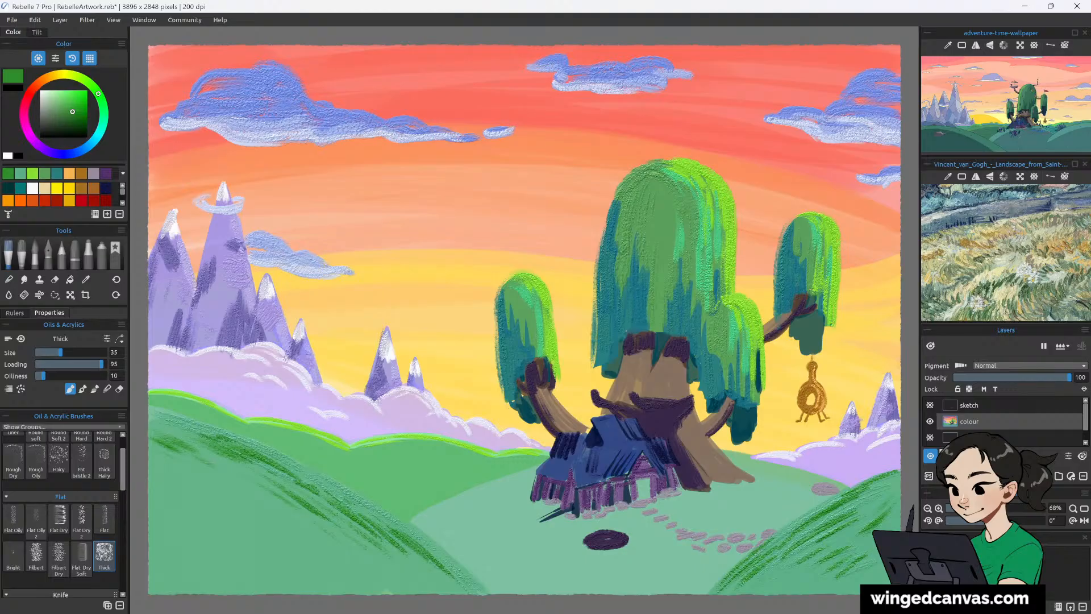
{"action": "mouse_move", "coordinate": [216, 478]}
{"action": "left_mouse_down"}
{"action": "mouse_move", "coordinate": [284, 502]}
{"action": "mouse_move", "coordinate": [289, 549]}
{"action": "mouse_move", "coordinate": [408, 593]}
{"action": "left_mouse_up"}
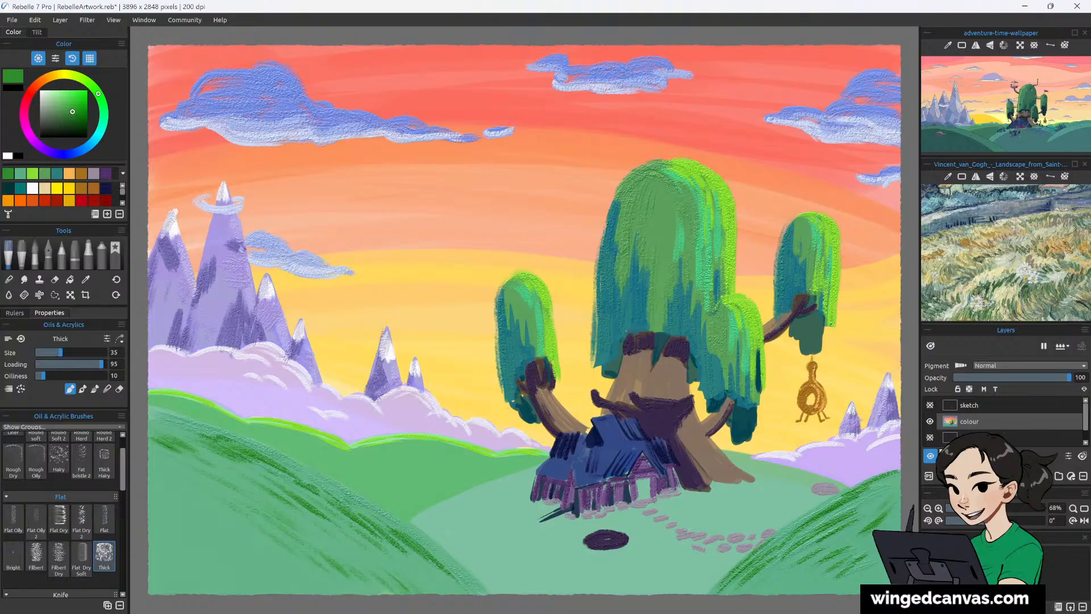
{"action": "left_click_drag", "start_coordinate": [247, 533], "coordinate": [261, 543]}
{"action": "mouse_move", "coordinate": [215, 519]}
{"action": "left_mouse_down"}
{"action": "mouse_move", "coordinate": [253, 543]}
{"action": "mouse_move", "coordinate": [337, 540]}
{"action": "mouse_move", "coordinate": [437, 582]}
{"action": "left_mouse_up"}
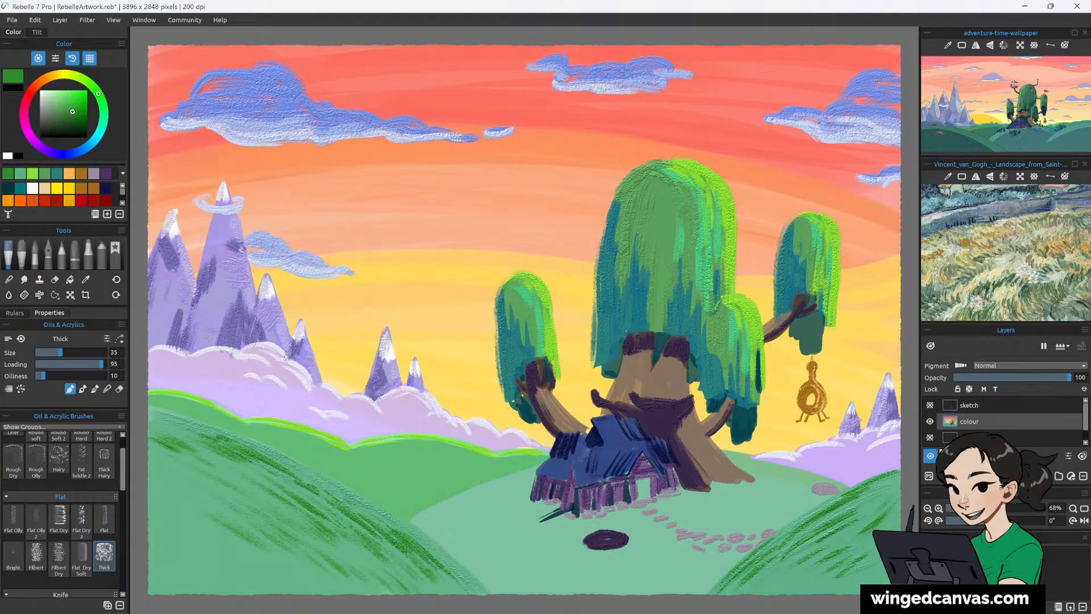
Fill in more dark green grass strokes across the left foreground hill and at the base of the right one.
{"action": "left_click_drag", "start_coordinate": [237, 476], "coordinate": [285, 494]}
{"action": "left_click_drag", "start_coordinate": [172, 469], "coordinate": [215, 497]}
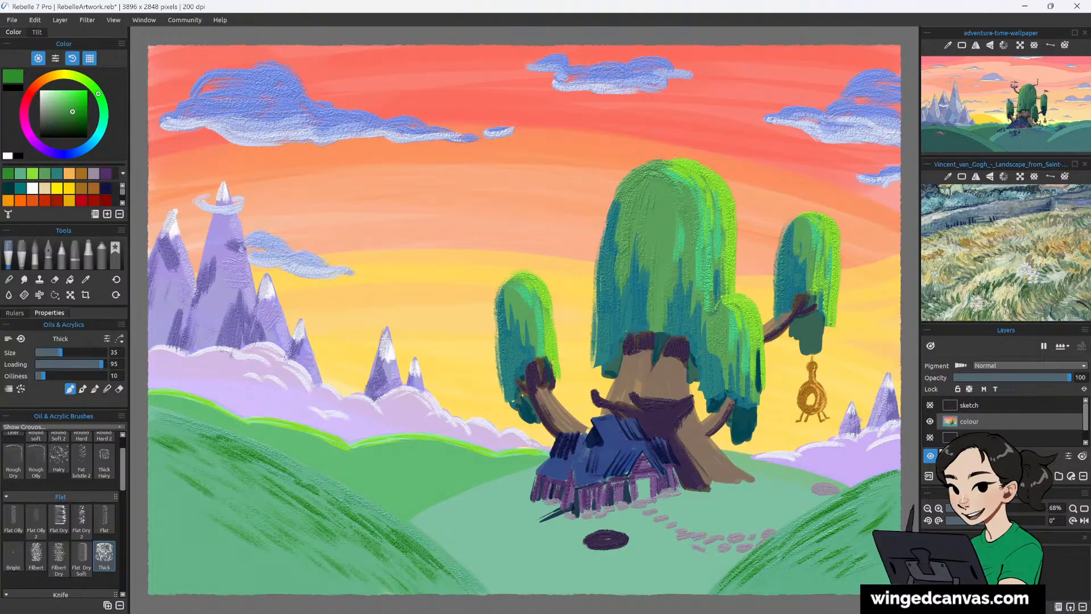
{"action": "mouse_move", "coordinate": [287, 549]}
{"action": "left_mouse_down"}
{"action": "mouse_move", "coordinate": [321, 576]}
{"action": "mouse_move", "coordinate": [254, 539]}
{"action": "mouse_move", "coordinate": [304, 593]}
{"action": "left_mouse_up"}
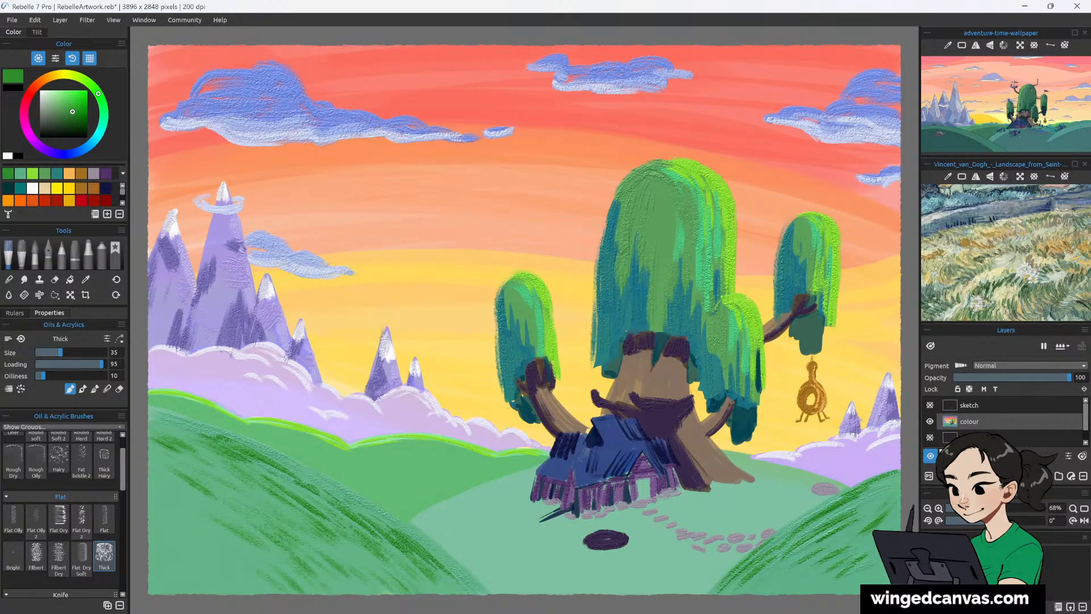
{"action": "left_click_drag", "start_coordinate": [310, 476], "coordinate": [372, 526]}
{"action": "left_click_drag", "start_coordinate": [321, 477], "coordinate": [411, 539]}
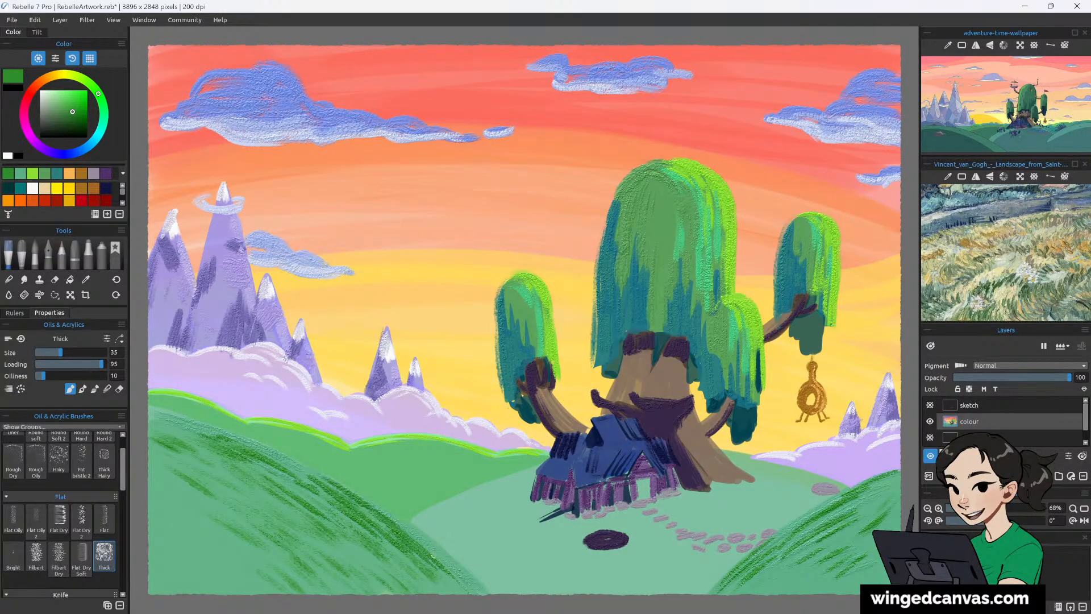
{"action": "mouse_move", "coordinate": [766, 583]}
{"action": "left_mouse_down"}
{"action": "mouse_move", "coordinate": [813, 550]}
{"action": "mouse_move", "coordinate": [831, 554]}
{"action": "left_mouse_up"}
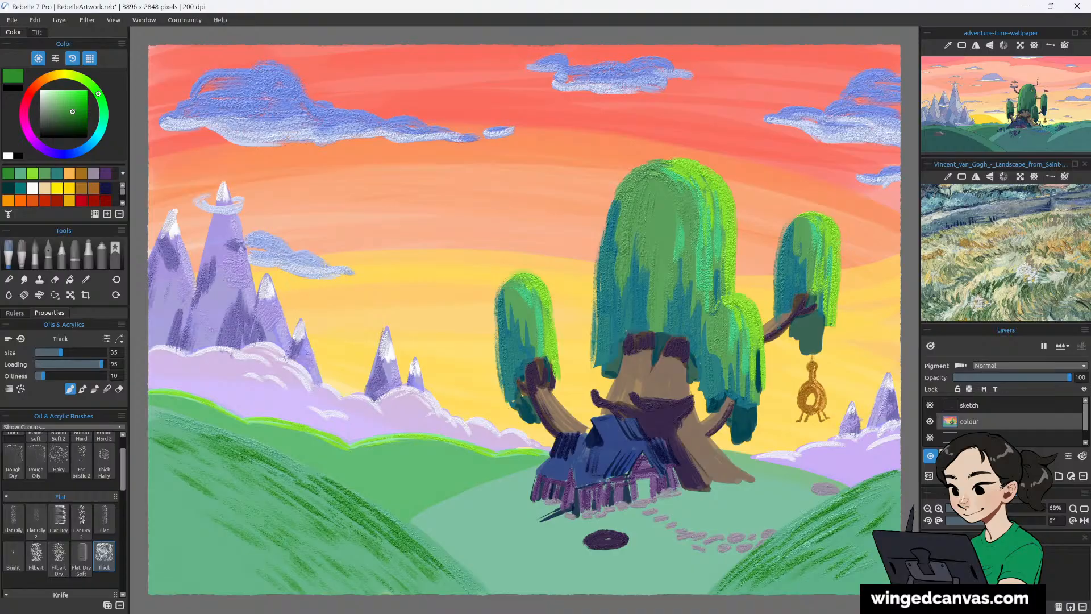
{"action": "left_click_drag", "start_coordinate": [264, 453], "coordinate": [340, 487]}
{"action": "mouse_move", "coordinate": [421, 541]}
{"action": "left_mouse_down"}
{"action": "mouse_move", "coordinate": [474, 590]}
{"action": "mouse_move", "coordinate": [426, 541]}
{"action": "left_mouse_up"}
{"action": "left_click_drag", "start_coordinate": [442, 557], "coordinate": [481, 592]}
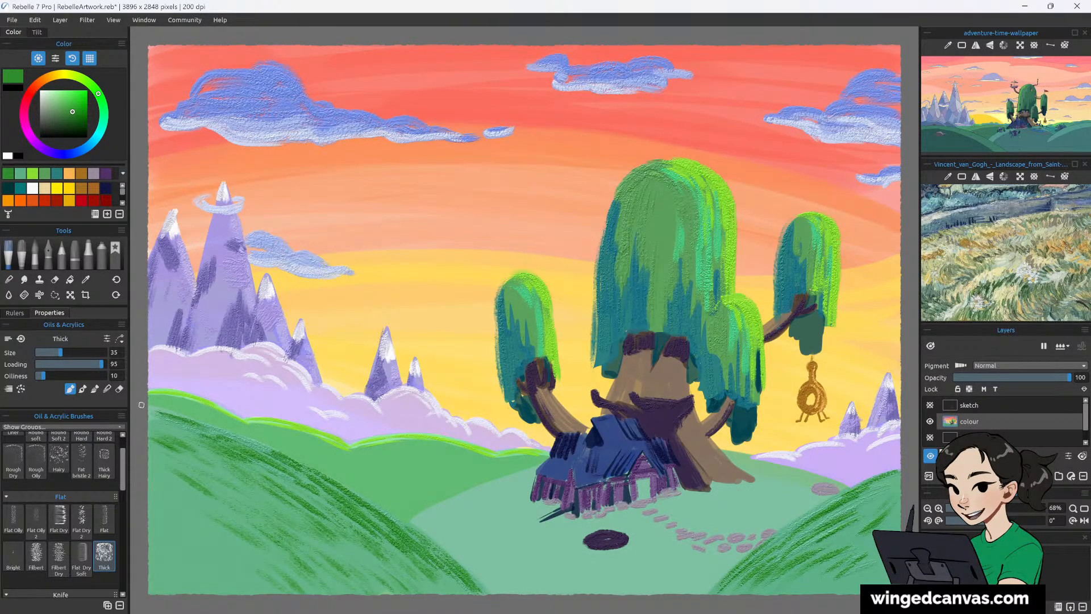
Rearrange the panels so Brushes sits above Properties, close the Tools panel, and show the Round brushes.
{"action": "mouse_move", "coordinate": [64, 415]}
{"action": "left_mouse_down"}
{"action": "mouse_move", "coordinate": [161, 432]}
{"action": "mouse_move", "coordinate": [107, 469]}
{"action": "mouse_move", "coordinate": [75, 469]}
{"action": "mouse_move", "coordinate": [76, 550]}
{"action": "mouse_move", "coordinate": [90, 434]}
{"action": "left_mouse_up"}
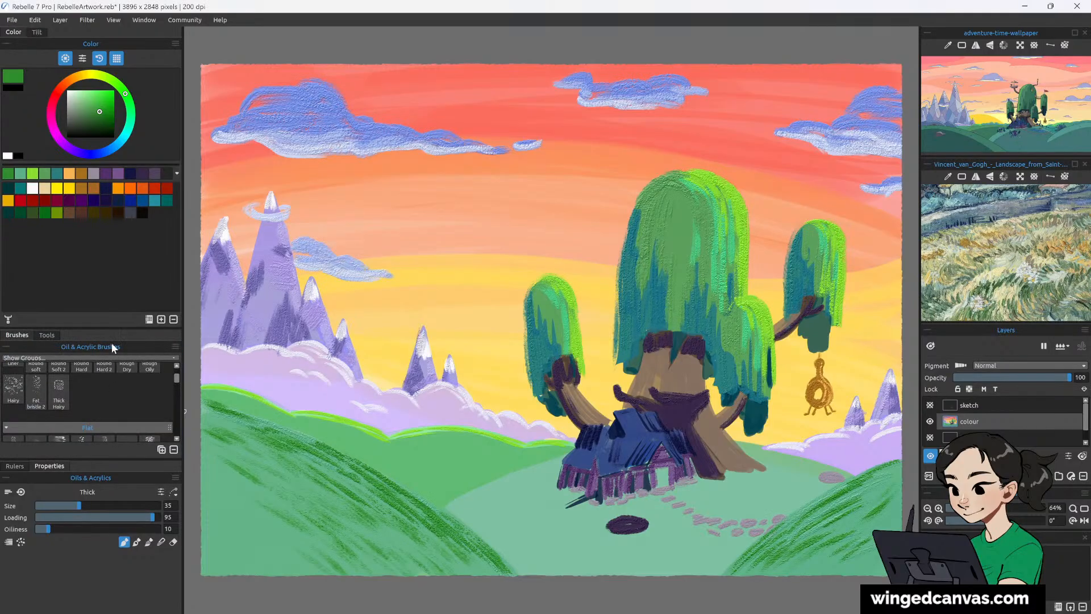
{"action": "left_click", "coordinate": [47, 335]}
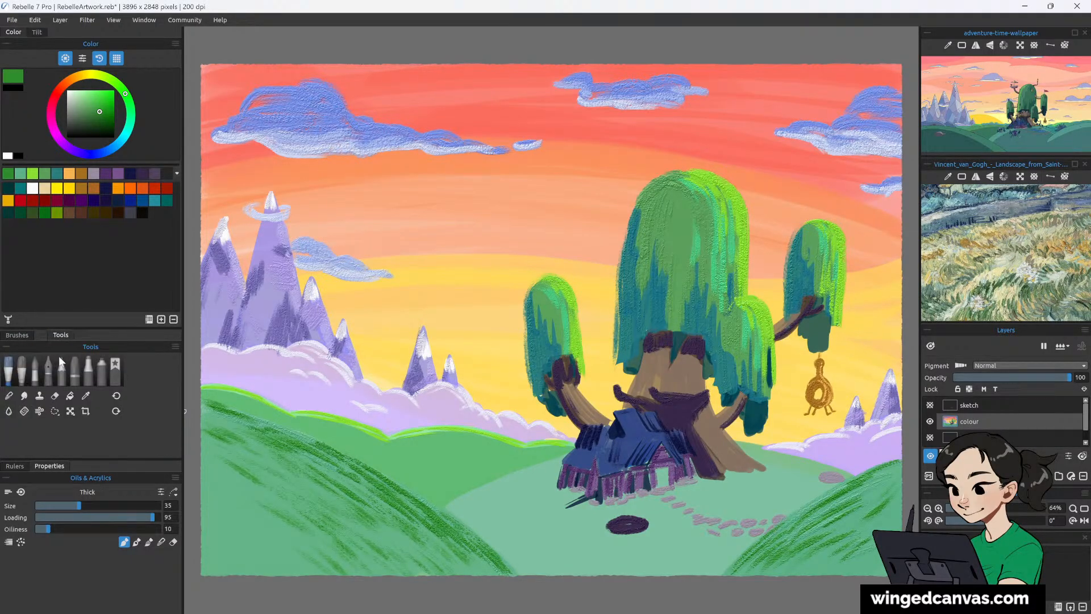
{"action": "left_click", "coordinate": [21, 336]}
{"action": "mouse_move", "coordinate": [43, 335]}
{"action": "left_mouse_down"}
{"action": "mouse_move", "coordinate": [49, 319]}
{"action": "mouse_move", "coordinate": [111, 303]}
{"action": "mouse_move", "coordinate": [177, 343]}
{"action": "left_mouse_up"}
{"action": "left_click", "coordinate": [174, 347]}
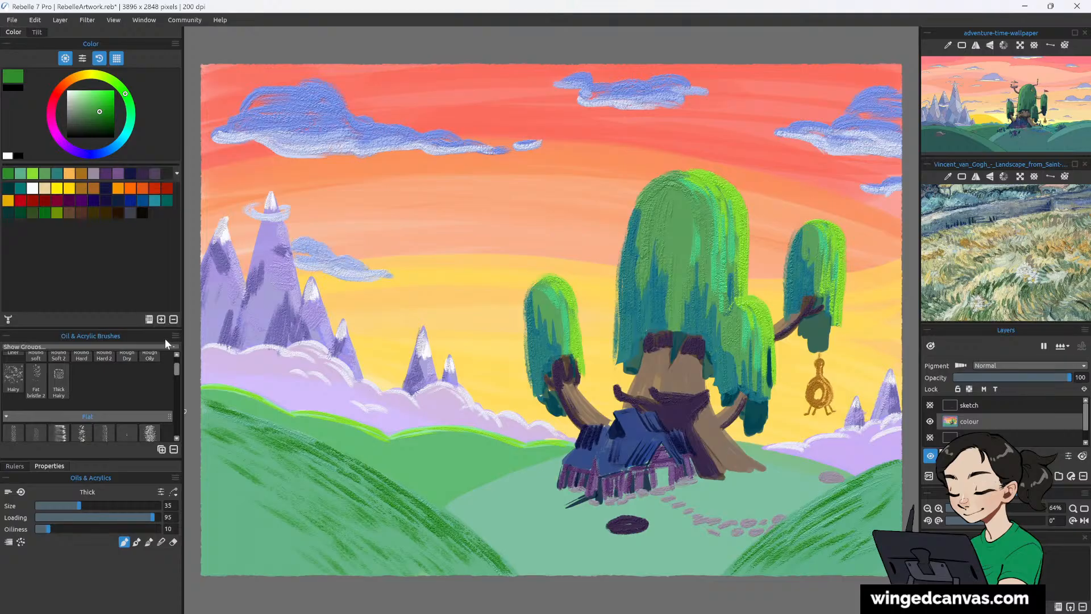
{"action": "left_click_drag", "start_coordinate": [177, 370], "coordinate": [177, 356]}
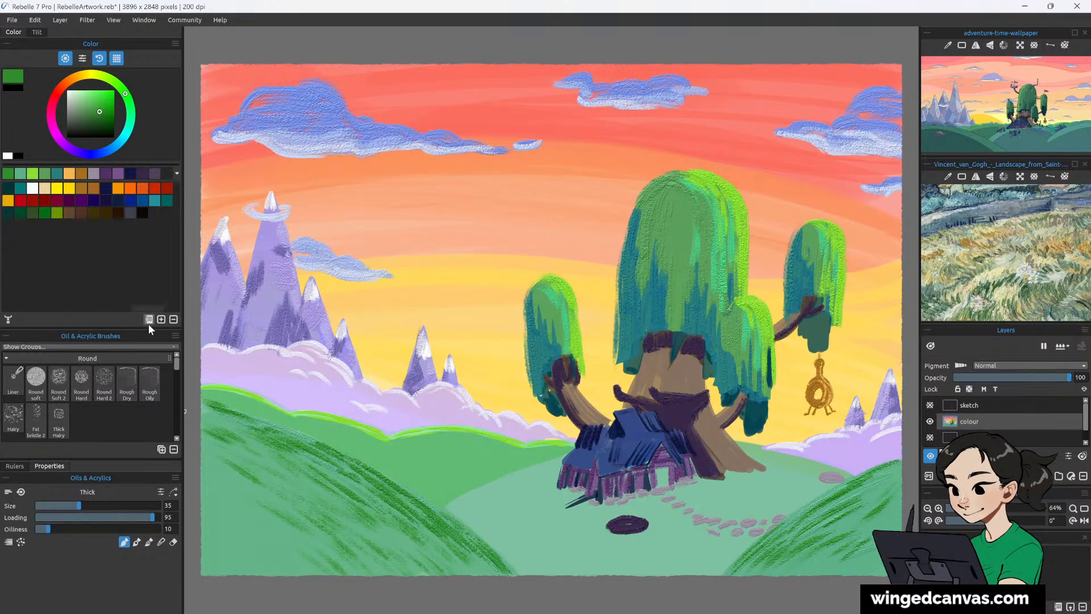
{"action": "left_click", "coordinate": [132, 22]}
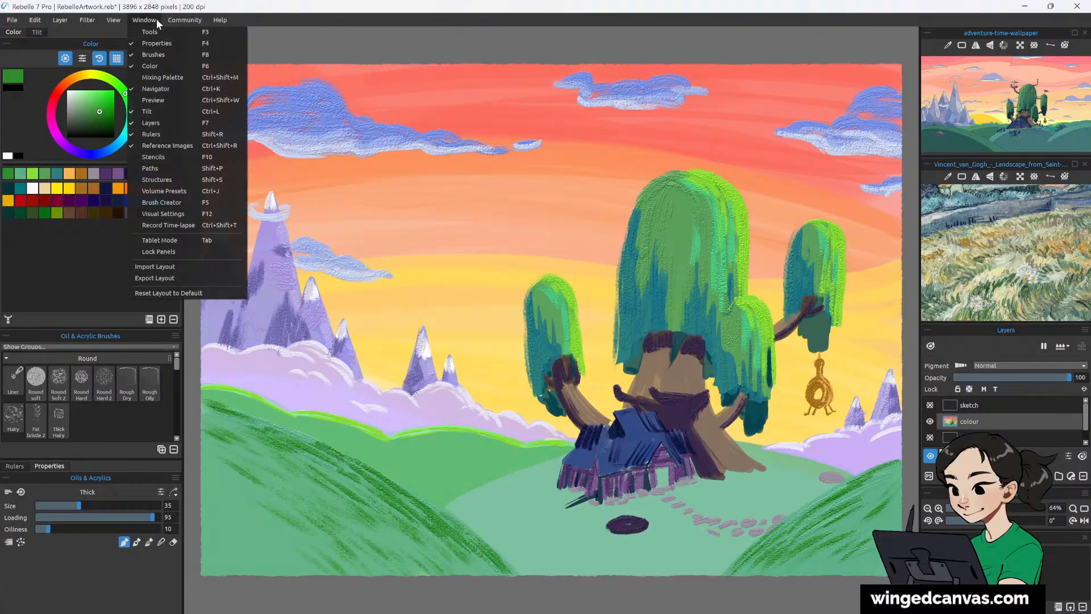
{"action": "left_click", "coordinate": [175, 56]}
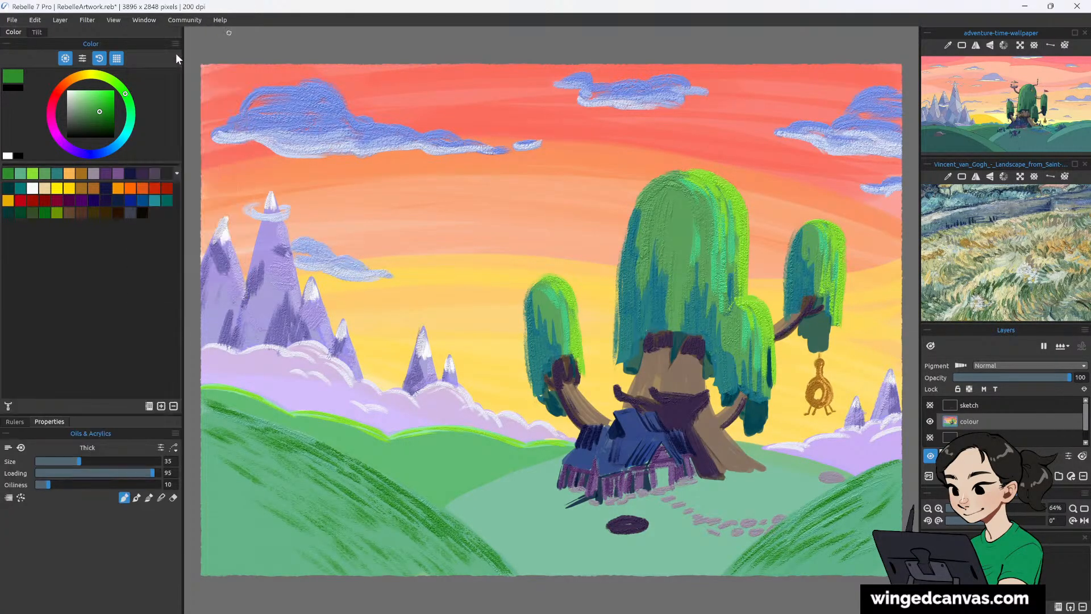
{"action": "left_click", "coordinate": [150, 20]}
{"action": "left_click", "coordinate": [164, 55]}
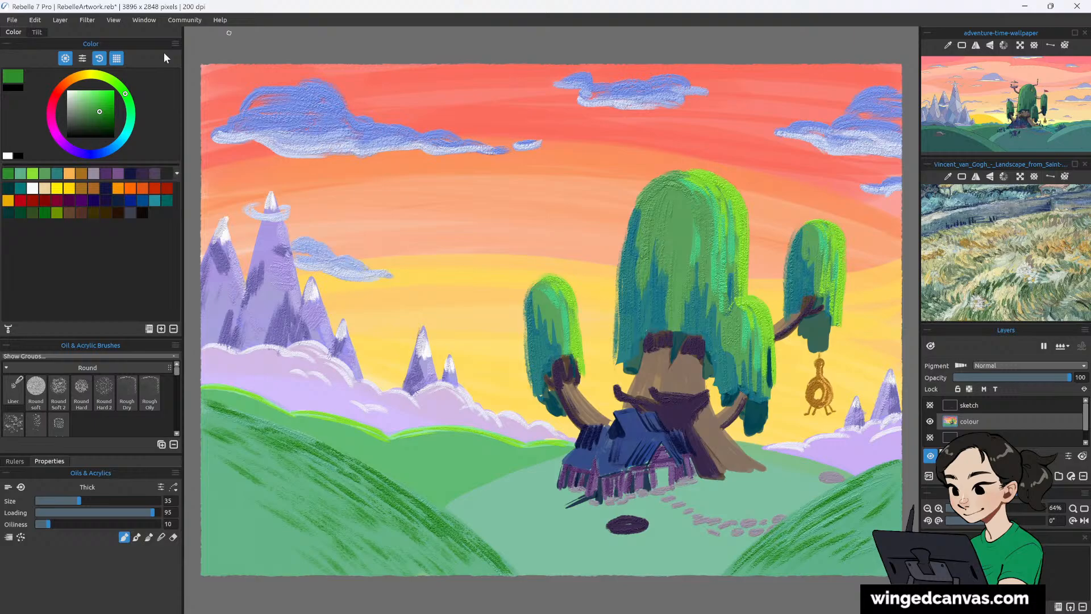
Show the Tools panel again, dock it between the Color and Brushes panels, and narrow the panel column.
{"action": "left_click", "coordinate": [149, 19]}
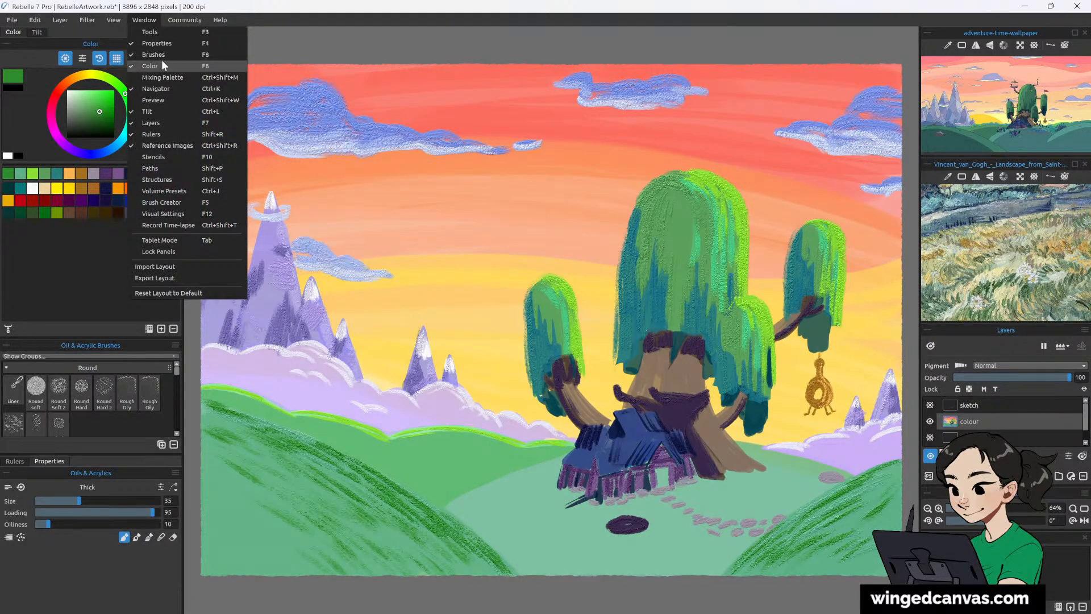
{"action": "left_click", "coordinate": [163, 32]}
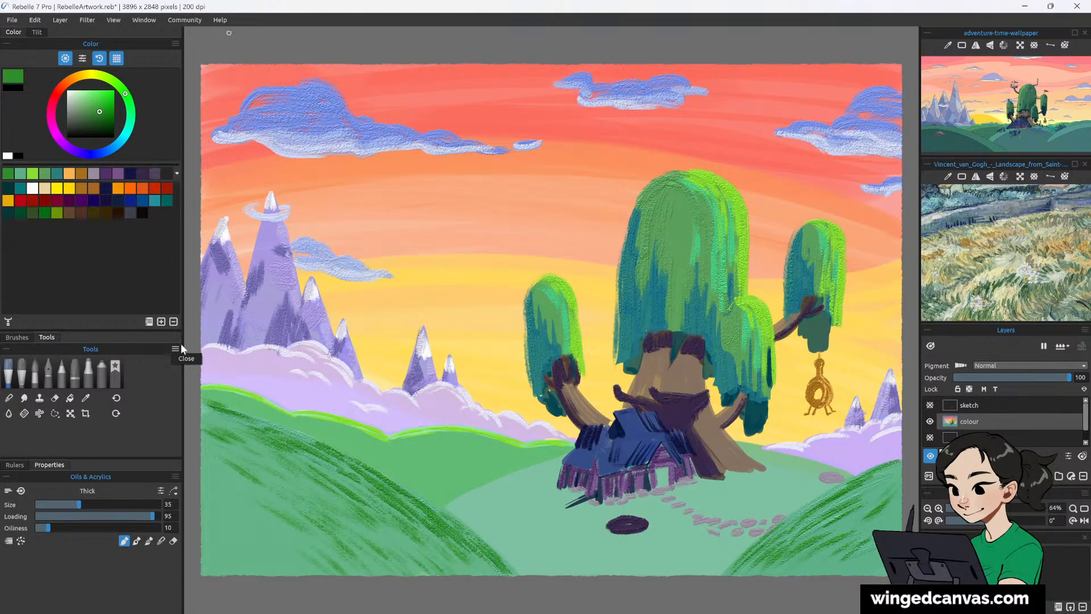
{"action": "mouse_move", "coordinate": [48, 338]}
{"action": "left_mouse_down"}
{"action": "mouse_move", "coordinate": [94, 406]}
{"action": "mouse_move", "coordinate": [192, 386]}
{"action": "mouse_move", "coordinate": [171, 332]}
{"action": "mouse_move", "coordinate": [148, 349]}
{"action": "mouse_move", "coordinate": [138, 283]}
{"action": "left_mouse_up"}
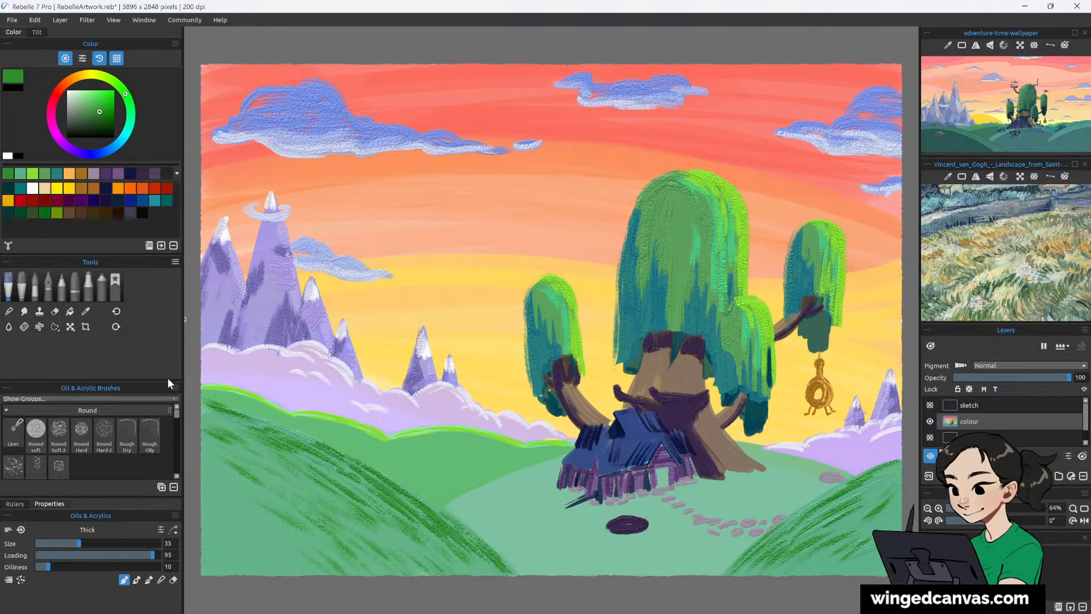
{"action": "mouse_move", "coordinate": [169, 382]}
{"action": "left_mouse_down"}
{"action": "mouse_move", "coordinate": [182, 303]}
{"action": "mouse_move", "coordinate": [129, 301]}
{"action": "left_mouse_up"}
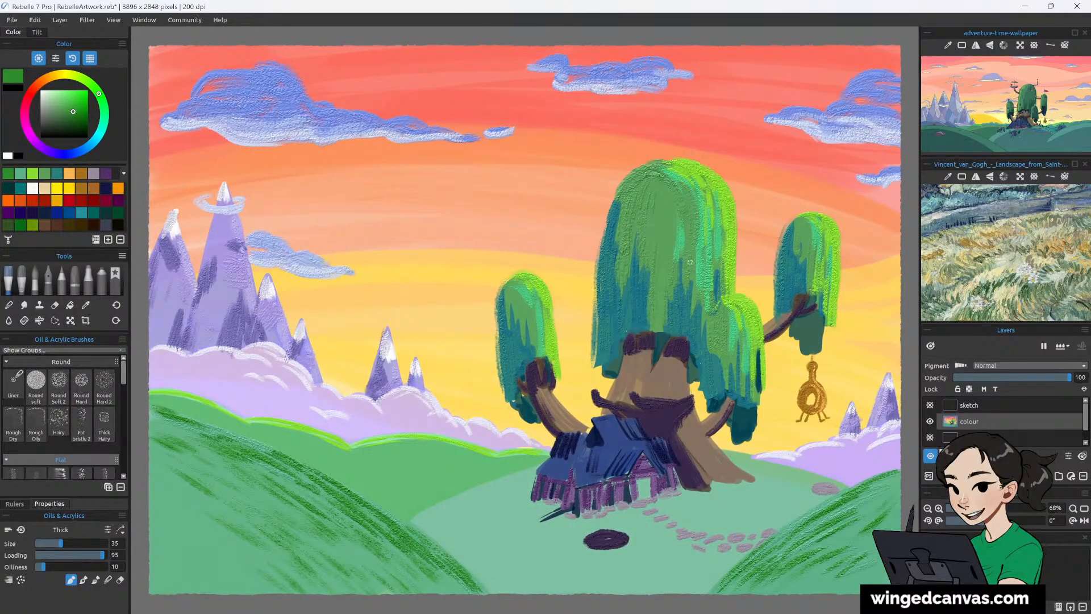
Choose an olive green and paint diagonal grass strokes between the dark green ones across the left foreground hill.
{"action": "left_click", "coordinate": [84, 82]}
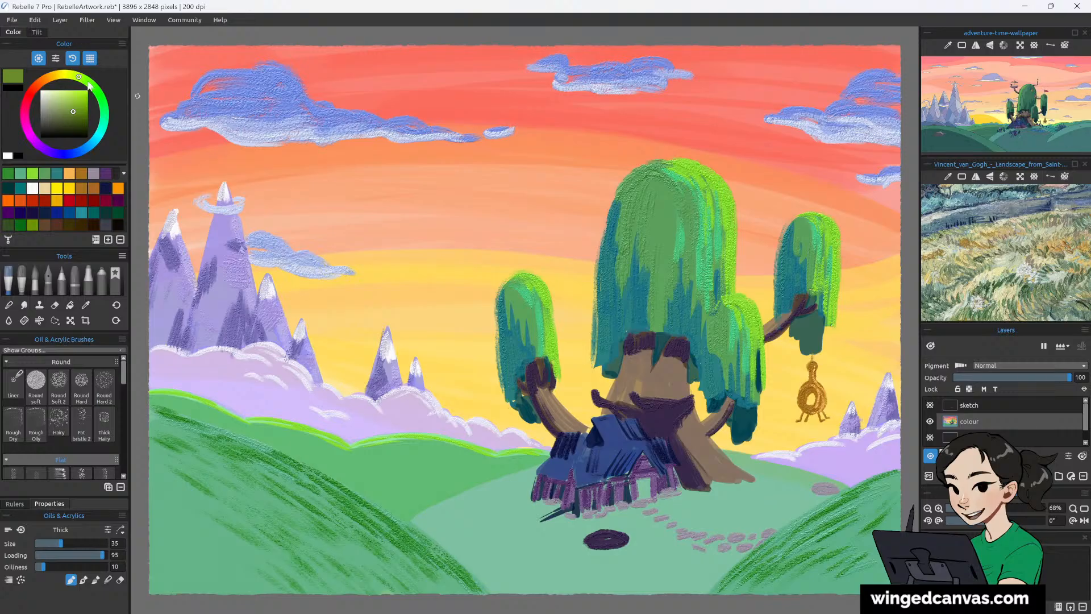
{"action": "mouse_move", "coordinate": [278, 467]}
{"action": "left_mouse_down"}
{"action": "mouse_move", "coordinate": [321, 508]}
{"action": "mouse_move", "coordinate": [291, 480]}
{"action": "mouse_move", "coordinate": [293, 469]}
{"action": "mouse_move", "coordinate": [285, 478]}
{"action": "mouse_move", "coordinate": [346, 537]}
{"action": "left_mouse_up"}
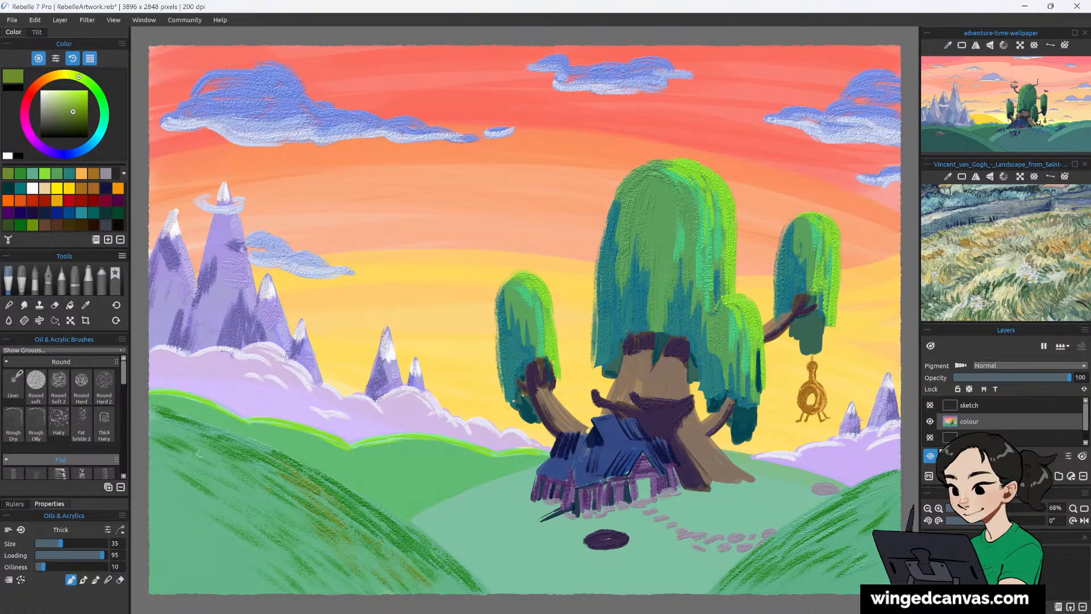
{"action": "mouse_move", "coordinate": [225, 472]}
{"action": "left_mouse_down"}
{"action": "mouse_move", "coordinate": [245, 492]}
{"action": "mouse_move", "coordinate": [212, 487]}
{"action": "mouse_move", "coordinate": [202, 537]}
{"action": "left_mouse_up"}
{"action": "mouse_move", "coordinate": [168, 493]}
{"action": "left_mouse_down"}
{"action": "mouse_move", "coordinate": [207, 523]}
{"action": "mouse_move", "coordinate": [215, 516]}
{"action": "mouse_move", "coordinate": [251, 559]}
{"action": "left_mouse_up"}
{"action": "mouse_move", "coordinate": [185, 544]}
{"action": "left_mouse_down"}
{"action": "mouse_move", "coordinate": [207, 563]}
{"action": "mouse_move", "coordinate": [177, 600]}
{"action": "mouse_move", "coordinate": [187, 602]}
{"action": "mouse_move", "coordinate": [190, 558]}
{"action": "mouse_move", "coordinate": [260, 594]}
{"action": "left_mouse_up"}
{"action": "mouse_move", "coordinate": [223, 562]}
{"action": "left_mouse_down"}
{"action": "mouse_move", "coordinate": [303, 559]}
{"action": "mouse_move", "coordinate": [282, 559]}
{"action": "mouse_move", "coordinate": [319, 593]}
{"action": "left_mouse_up"}
{"action": "left_click_drag", "start_coordinate": [300, 570], "coordinate": [350, 593]}
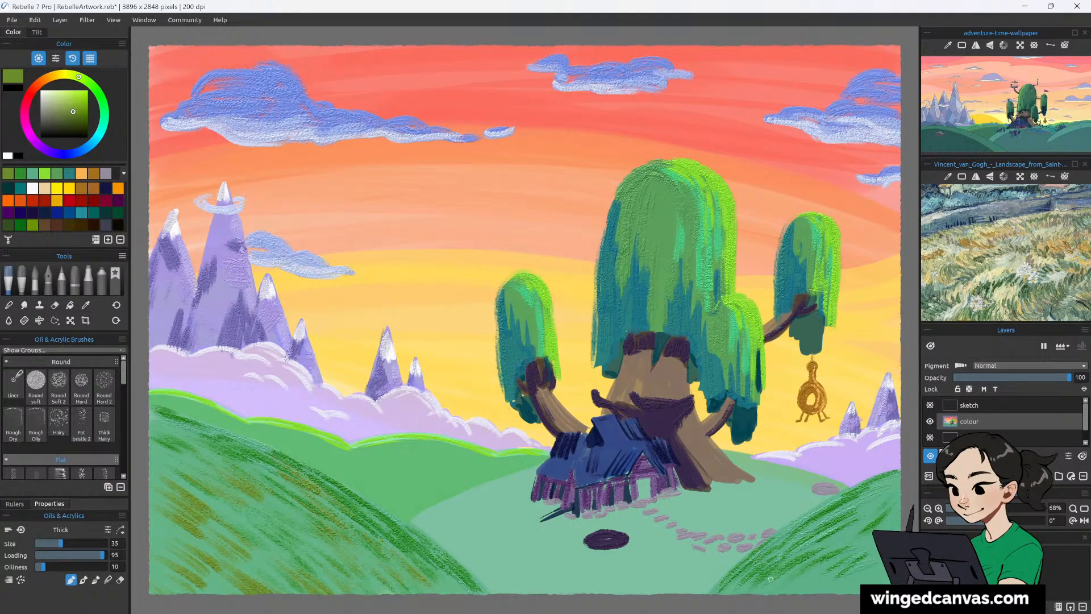
Paint diagonal olive green grass strokes between the dark green ones across the right foreground hill.
{"action": "left_click_drag", "start_coordinate": [748, 570], "coordinate": [821, 534]}
{"action": "mouse_move", "coordinate": [780, 590]}
{"action": "left_mouse_down"}
{"action": "mouse_move", "coordinate": [833, 575]}
{"action": "mouse_move", "coordinate": [829, 587]}
{"action": "left_mouse_up"}
{"action": "left_click_drag", "start_coordinate": [846, 529], "coordinate": [888, 487]}
{"action": "left_click_drag", "start_coordinate": [861, 495], "coordinate": [884, 482]}
{"action": "left_click_drag", "start_coordinate": [840, 591], "coordinate": [879, 562]}
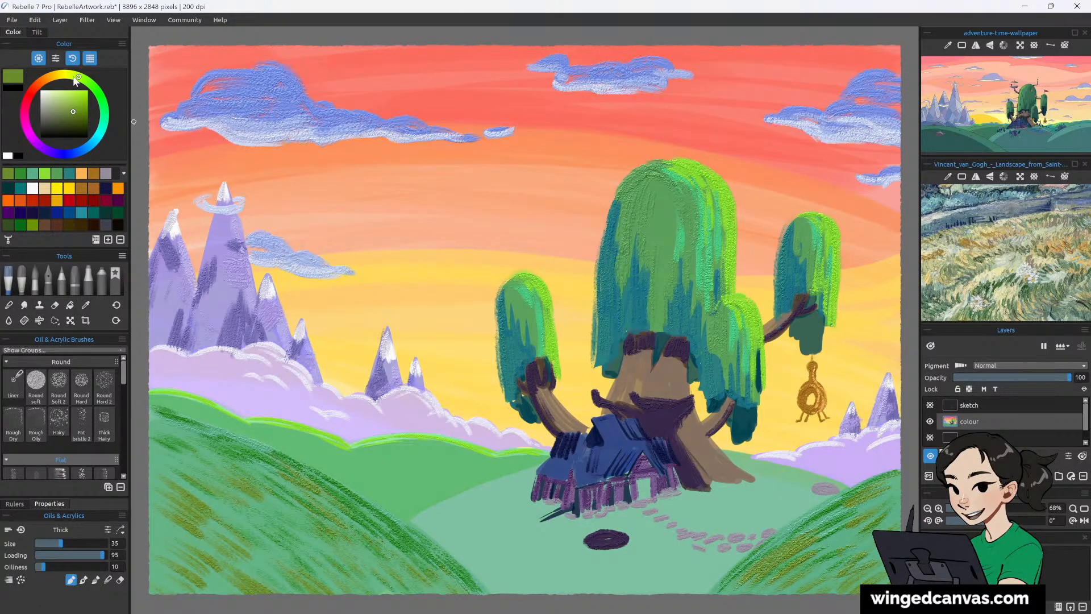
Shift the olive green to a yellower hue and layer short diagonal grass strokes across the left foreground hill.
{"action": "left_click_drag", "start_coordinate": [78, 76], "coordinate": [67, 74]}
{"action": "left_click_drag", "start_coordinate": [260, 471], "coordinate": [317, 511]}
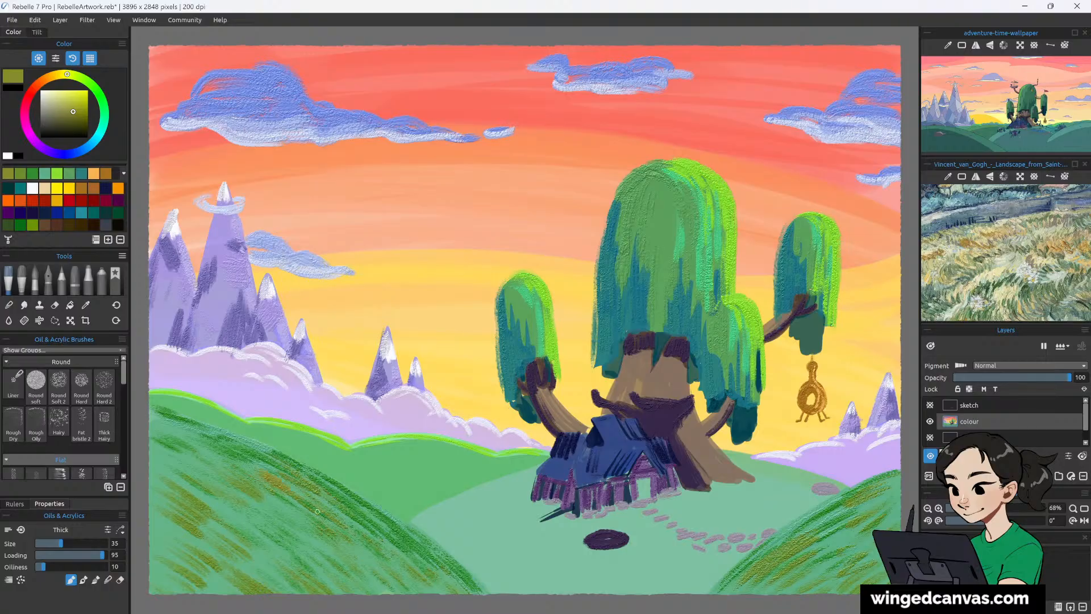
{"action": "left_click_drag", "start_coordinate": [337, 555], "coordinate": [297, 517]}
{"action": "mouse_move", "coordinate": [372, 576]}
{"action": "left_mouse_down"}
{"action": "mouse_move", "coordinate": [388, 592]}
{"action": "mouse_move", "coordinate": [416, 592]}
{"action": "left_mouse_up"}
{"action": "left_click_drag", "start_coordinate": [165, 431], "coordinate": [199, 449]}
{"action": "left_click_drag", "start_coordinate": [150, 414], "coordinate": [195, 442]}
{"action": "left_click_drag", "start_coordinate": [171, 480], "coordinate": [193, 489]}
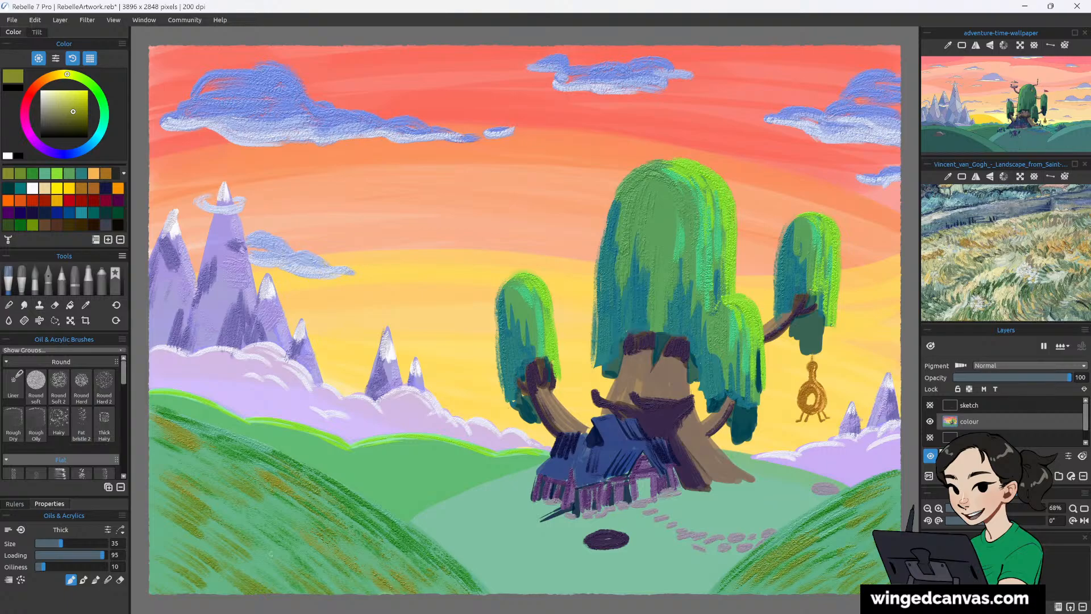
{"action": "left_click_drag", "start_coordinate": [237, 519], "coordinate": [258, 536]}
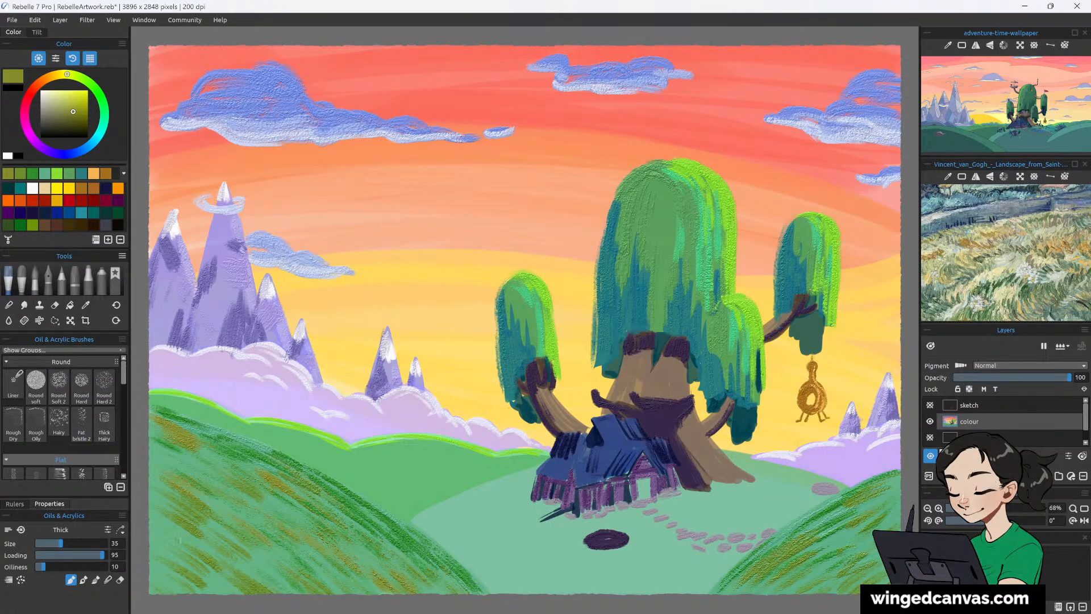
{"action": "mouse_move", "coordinate": [151, 514]}
{"action": "left_mouse_down"}
{"action": "mouse_move", "coordinate": [191, 542]}
{"action": "mouse_move", "coordinate": [177, 544]}
{"action": "left_mouse_up"}
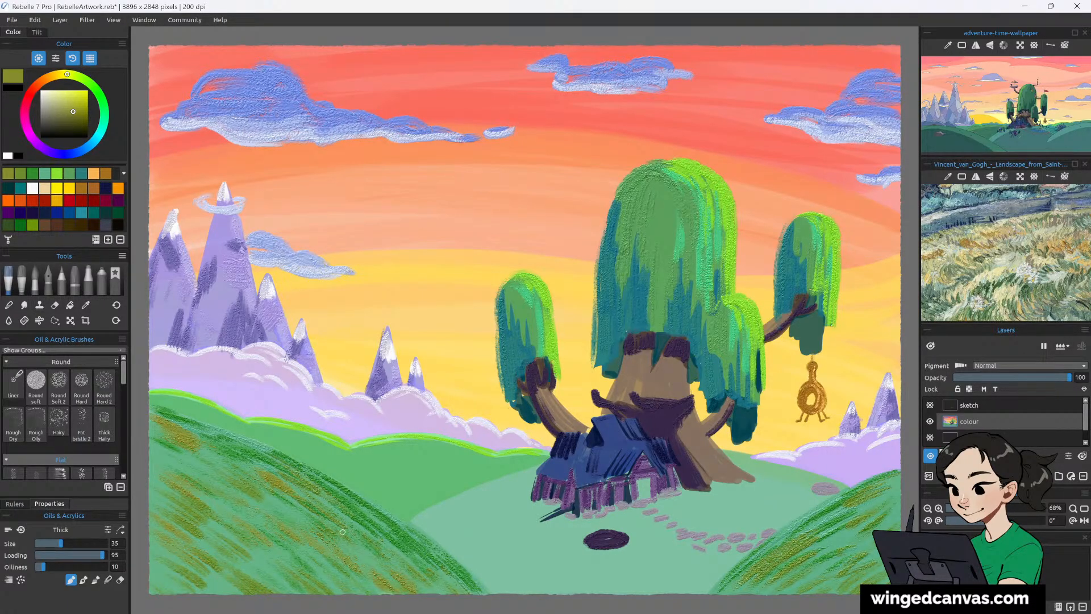
{"action": "left_click_drag", "start_coordinate": [382, 529], "coordinate": [431, 562]}
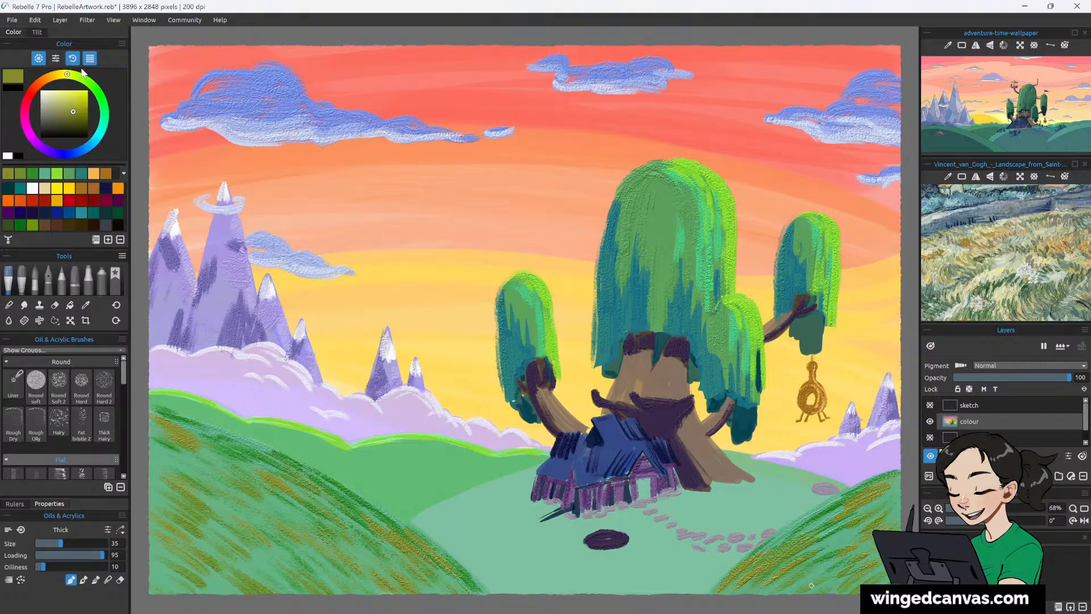
Change the hue to teal and add diagonal grass strokes over the left foreground hill.
{"action": "mouse_move", "coordinate": [67, 74]}
{"action": "left_mouse_down"}
{"action": "mouse_move", "coordinate": [90, 83]}
{"action": "mouse_move", "coordinate": [104, 130]}
{"action": "left_mouse_up"}
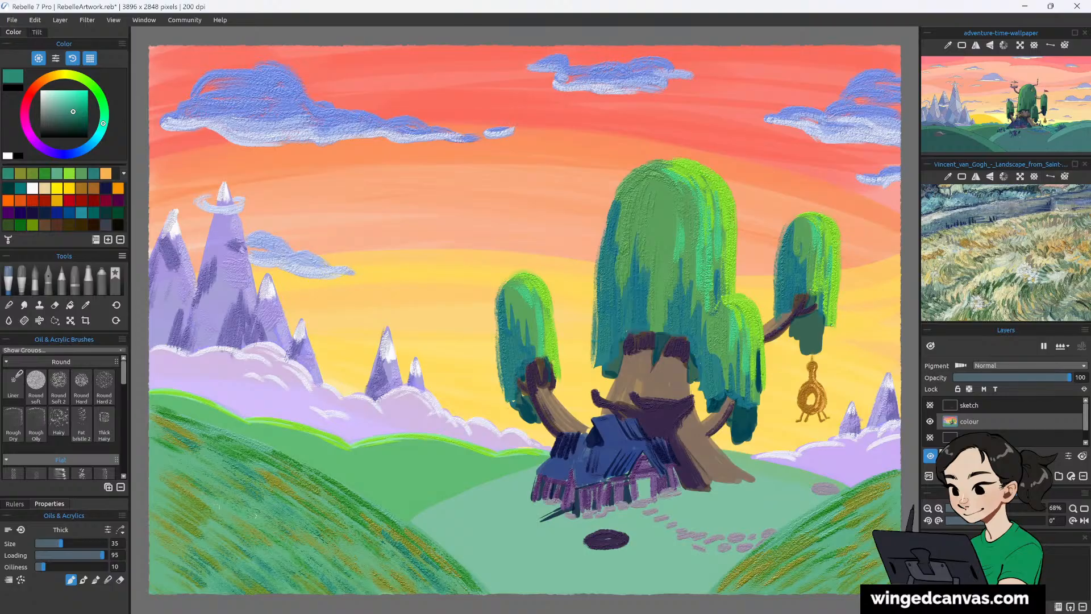
{"action": "left_click_drag", "start_coordinate": [181, 458], "coordinate": [141, 435]}
{"action": "left_click_drag", "start_coordinate": [183, 493], "coordinate": [137, 472]}
{"action": "left_click_drag", "start_coordinate": [179, 500], "coordinate": [143, 487]}
{"action": "left_click_drag", "start_coordinate": [188, 518], "coordinate": [145, 498]}
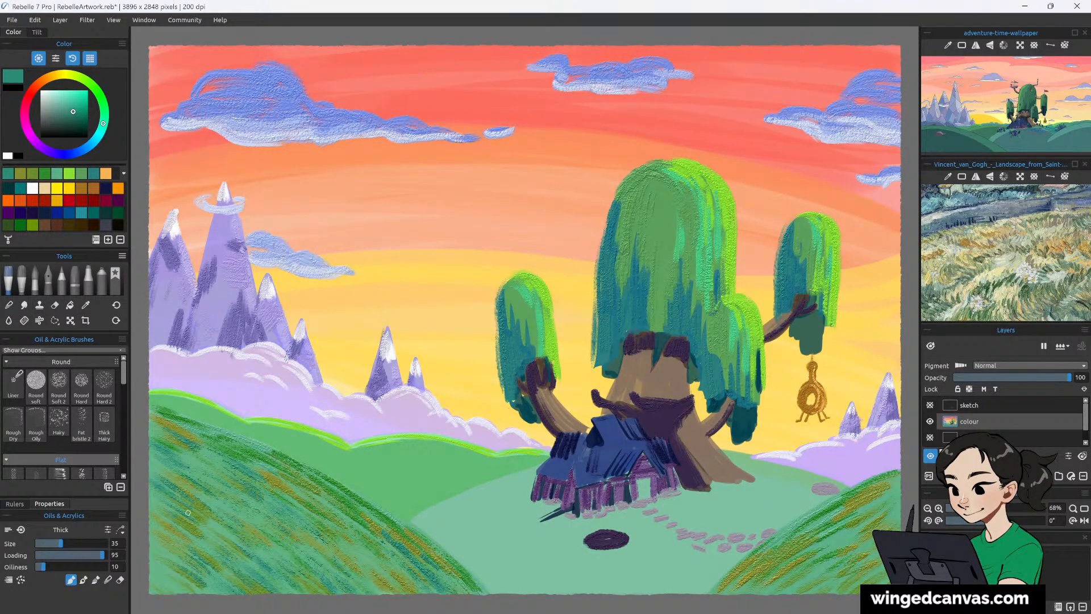
Add teal grass strokes across the right foreground hill and along the inner slope and base of the left one.
{"action": "mouse_move", "coordinate": [773, 586]}
{"action": "left_mouse_down"}
{"action": "mouse_move", "coordinate": [803, 544]}
{"action": "mouse_move", "coordinate": [755, 591]}
{"action": "left_mouse_up"}
{"action": "left_click_drag", "start_coordinate": [880, 499], "coordinate": [840, 523]}
{"action": "left_click_drag", "start_coordinate": [899, 483], "coordinate": [873, 497]}
{"action": "left_click_drag", "start_coordinate": [899, 475], "coordinate": [861, 493]}
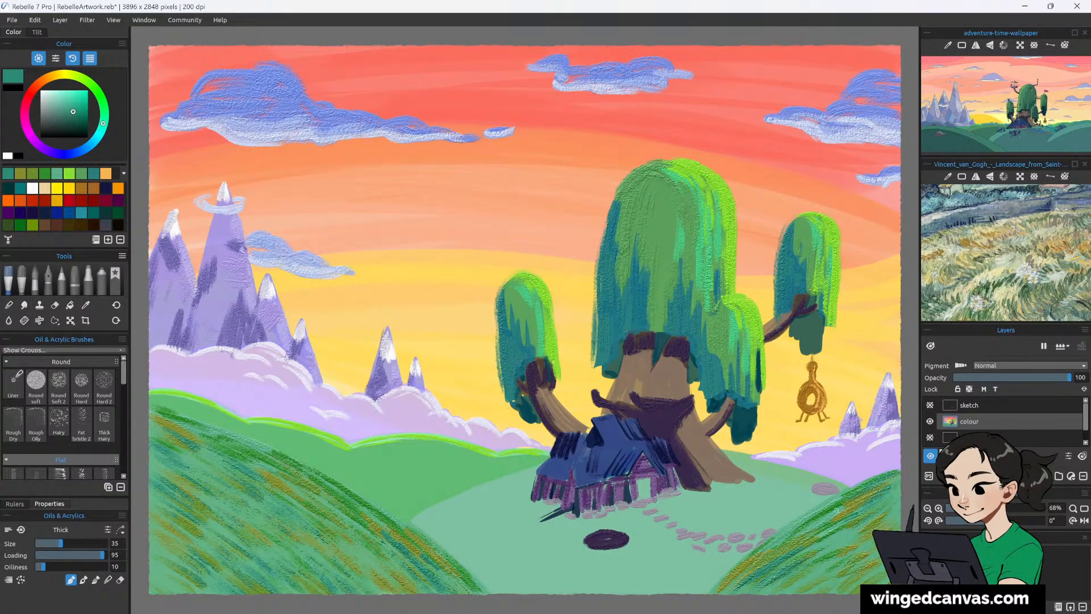
{"action": "left_click_drag", "start_coordinate": [860, 551], "coordinate": [853, 580]}
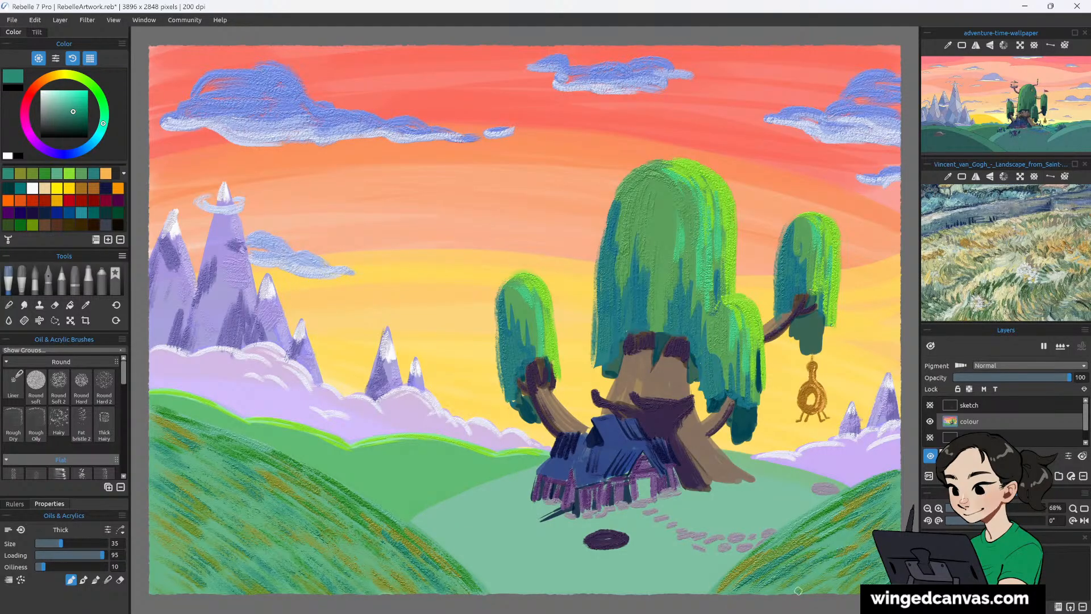
{"action": "mouse_move", "coordinate": [797, 590]}
{"action": "left_mouse_down"}
{"action": "mouse_move", "coordinate": [835, 538]}
{"action": "mouse_move", "coordinate": [815, 554]}
{"action": "mouse_move", "coordinate": [868, 524]}
{"action": "left_mouse_up"}
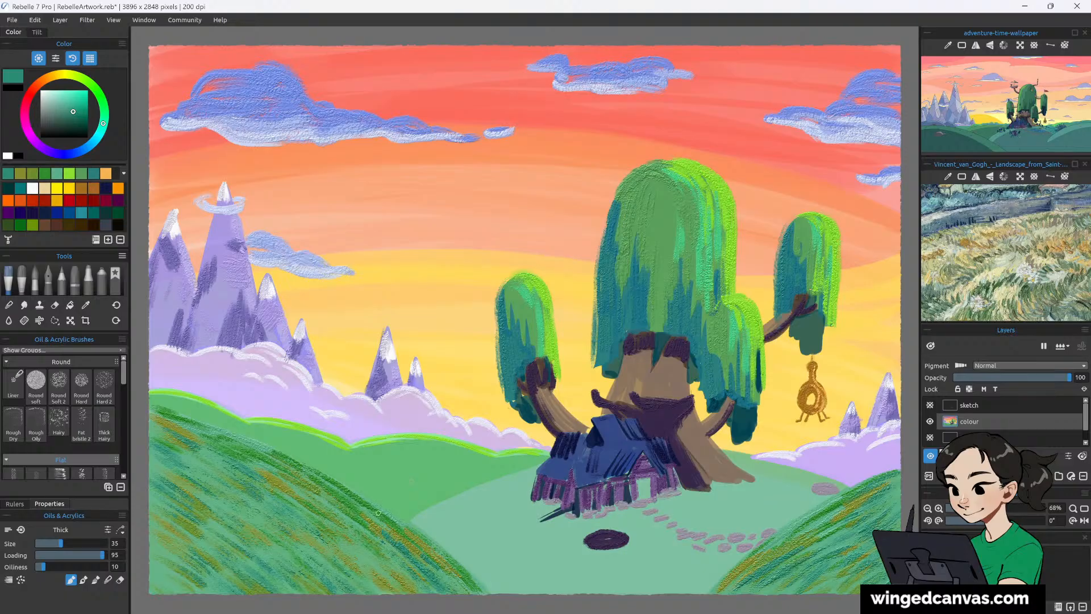
{"action": "mouse_move", "coordinate": [378, 513]}
{"action": "left_mouse_down"}
{"action": "mouse_move", "coordinate": [401, 527]}
{"action": "mouse_move", "coordinate": [370, 506]}
{"action": "mouse_move", "coordinate": [478, 601]}
{"action": "left_mouse_up"}
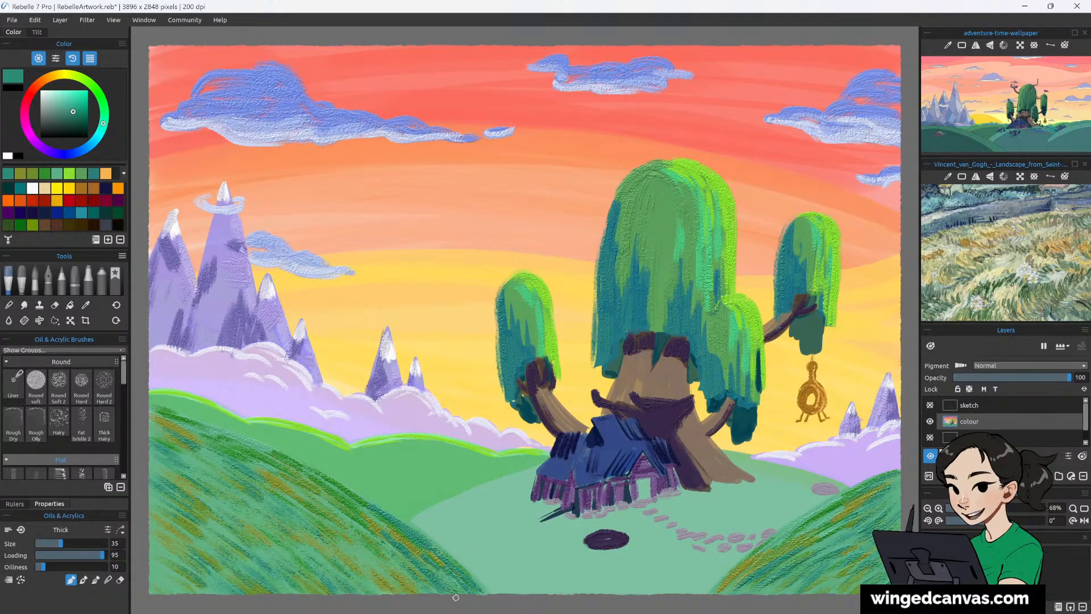
{"action": "mouse_move", "coordinate": [146, 573]}
{"action": "left_mouse_down"}
{"action": "mouse_move", "coordinate": [175, 561]}
{"action": "mouse_move", "coordinate": [228, 595]}
{"action": "left_mouse_up"}
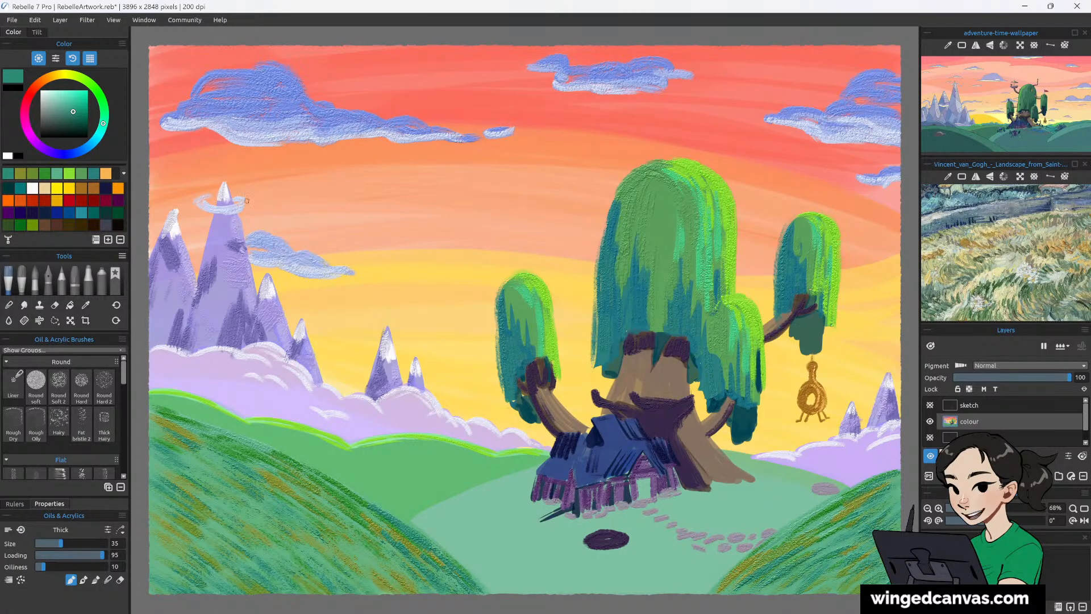
Sample the middle hill's green, lighten it, and brush highlights over that hill with the Flat oil brush.
{"action": "left_click", "coordinate": [87, 305]}
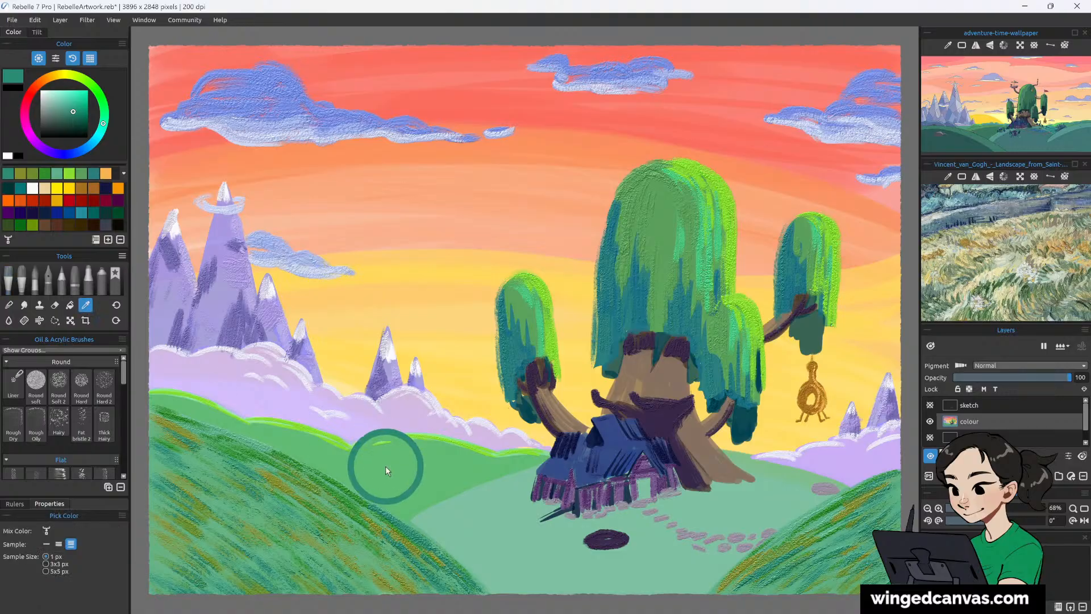
{"action": "left_click", "coordinate": [379, 461]}
{"action": "left_click", "coordinate": [57, 98]}
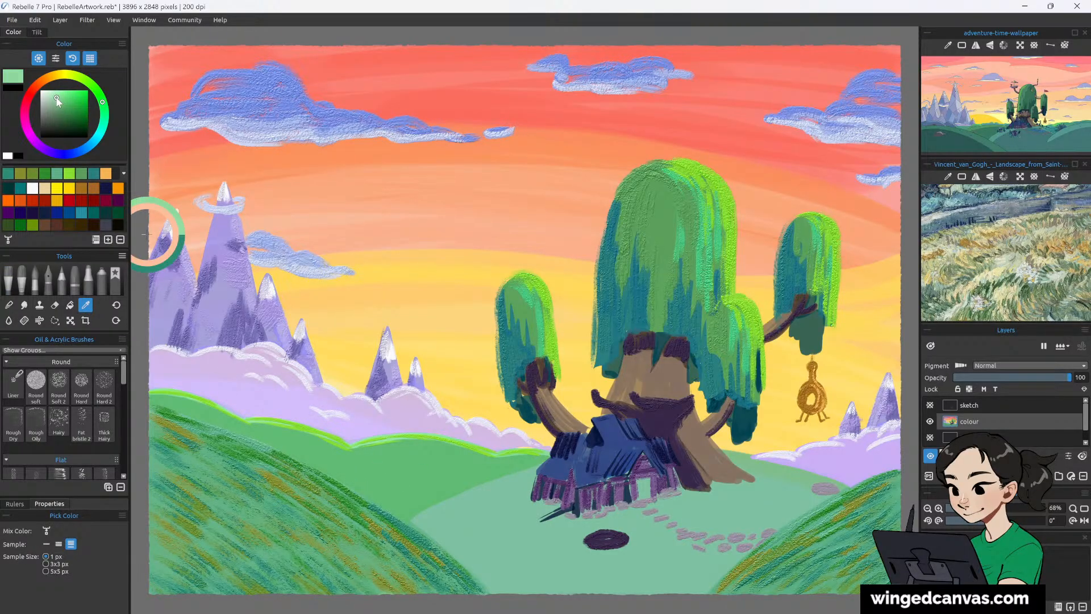
{"action": "left_click", "coordinate": [55, 101]}
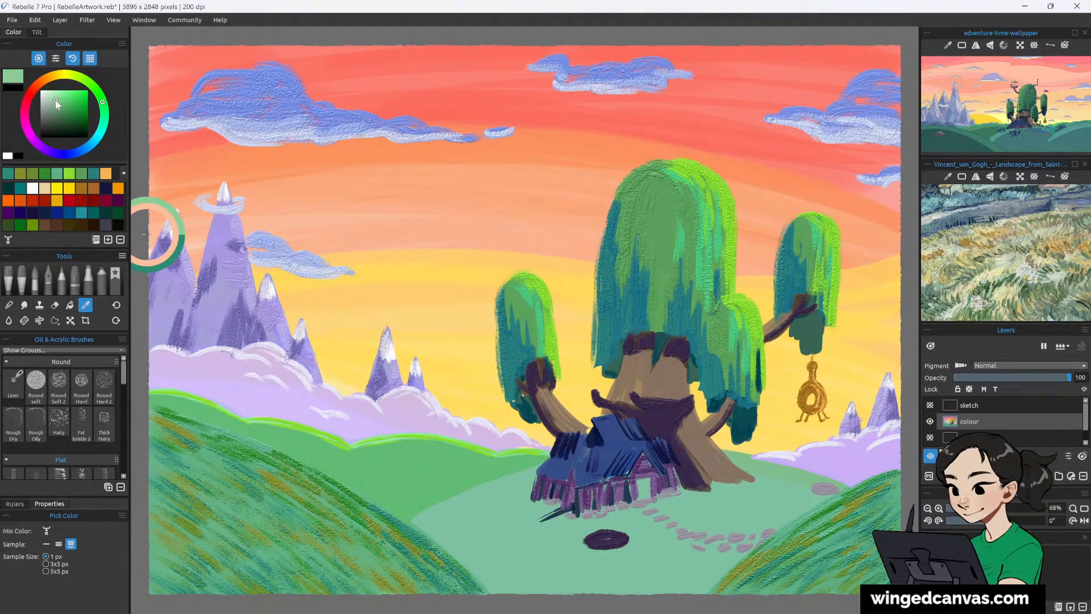
{"action": "left_click", "coordinate": [22, 278]}
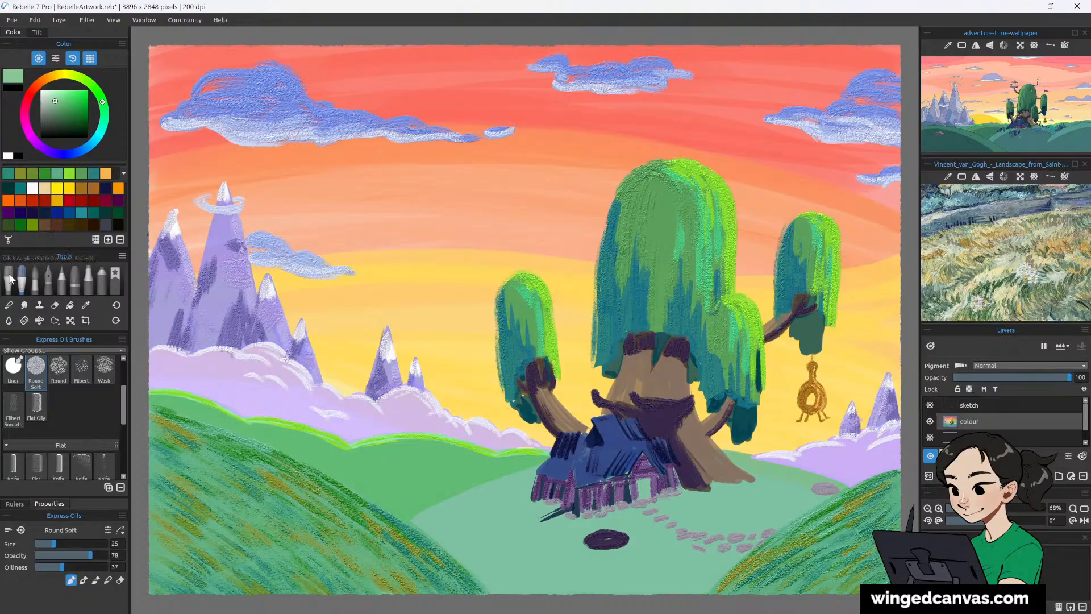
{"action": "left_click", "coordinate": [9, 276]}
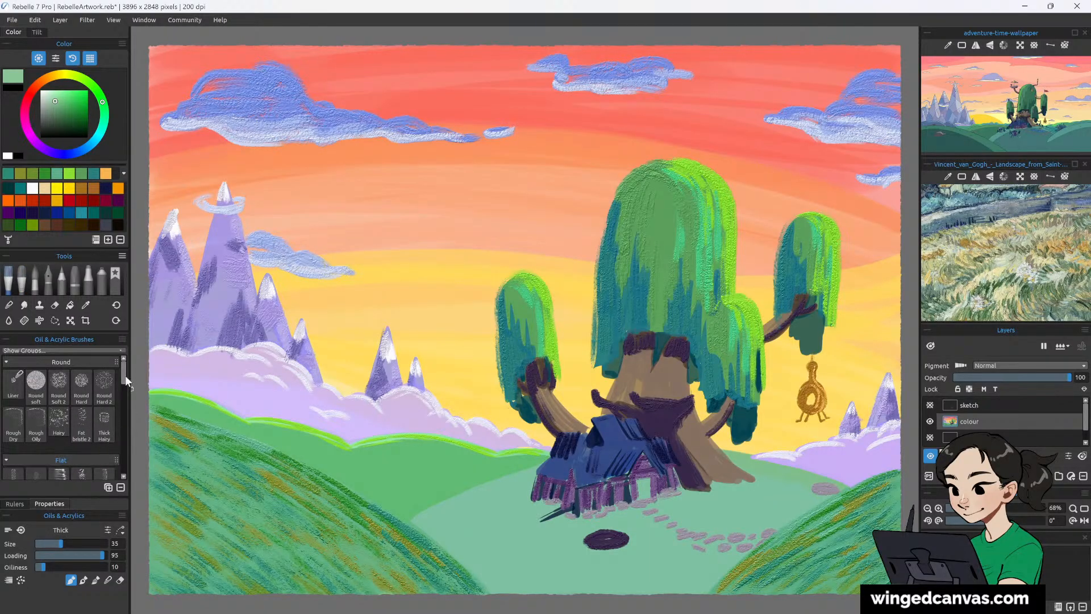
{"action": "scroll", "coordinate": [124, 374], "scroll_direction": "down", "scroll_amount": 3}
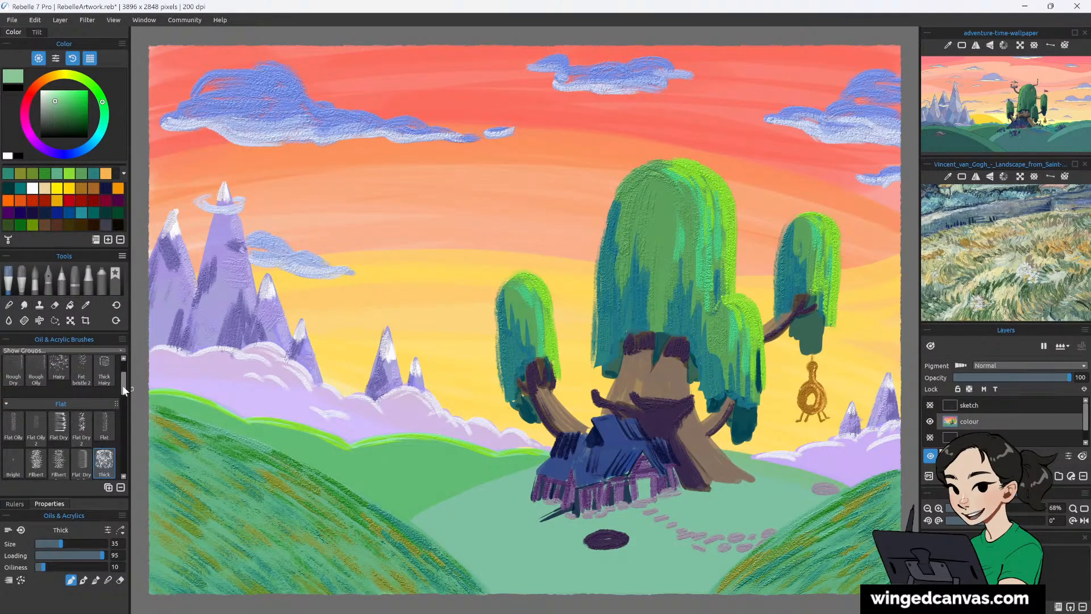
{"action": "left_click", "coordinate": [105, 419]}
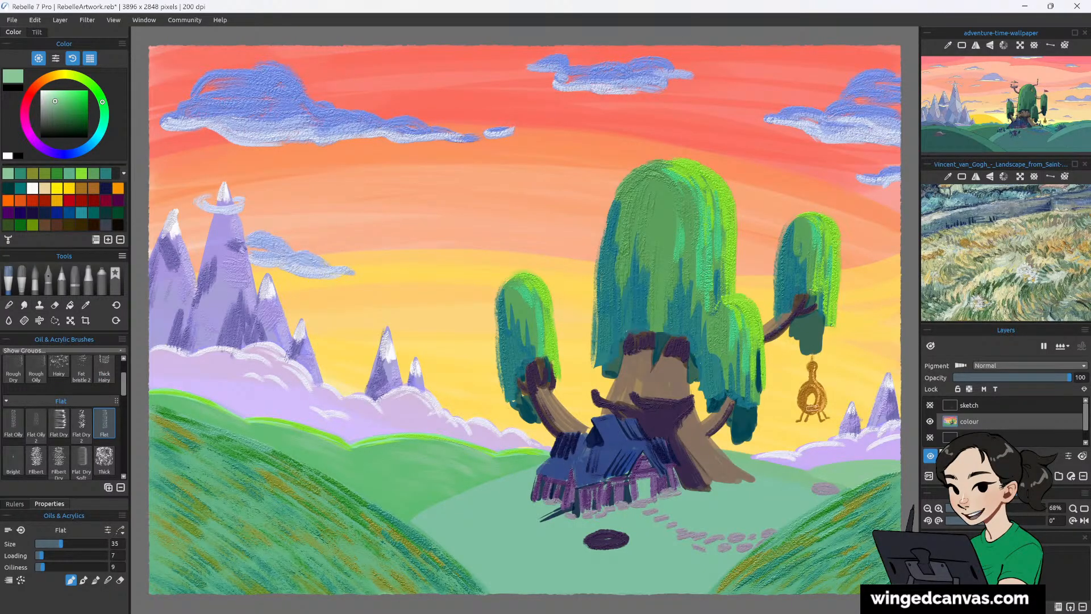
Sample the green of the ground beside the tree trunk, make it a lighter bluish green, and brush it over the clearing.
{"action": "left_click", "coordinate": [87, 305]}
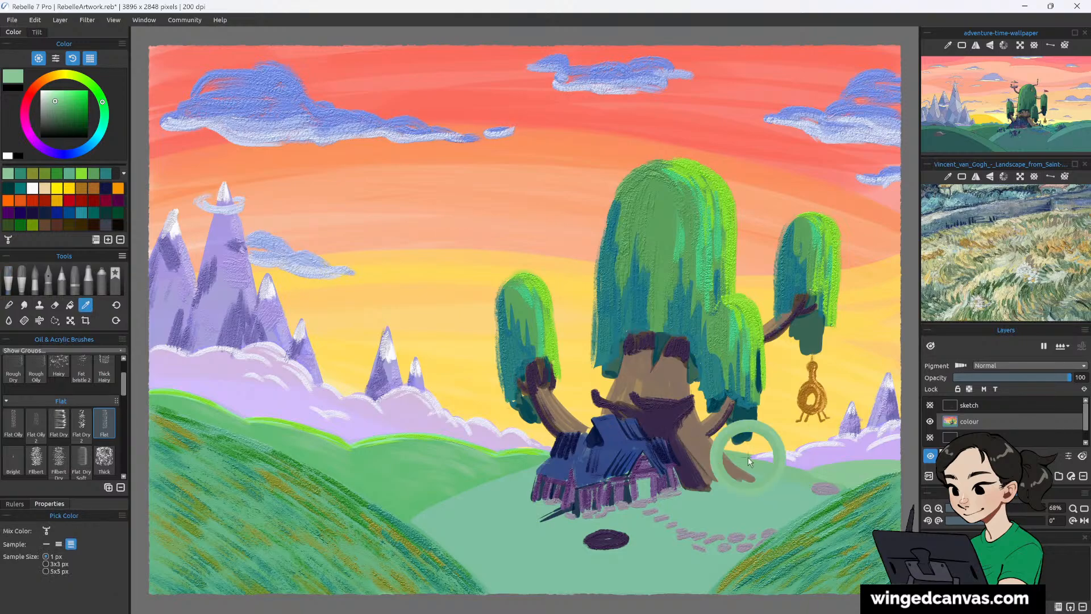
{"action": "left_click_drag", "start_coordinate": [750, 451], "coordinate": [782, 463]}
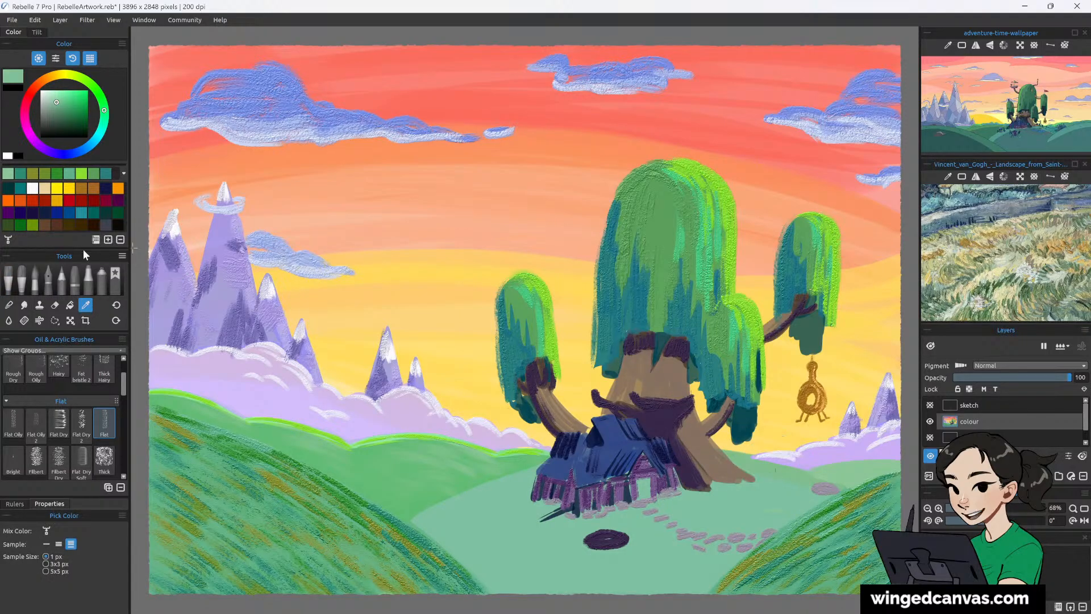
{"action": "left_click", "coordinate": [21, 279]}
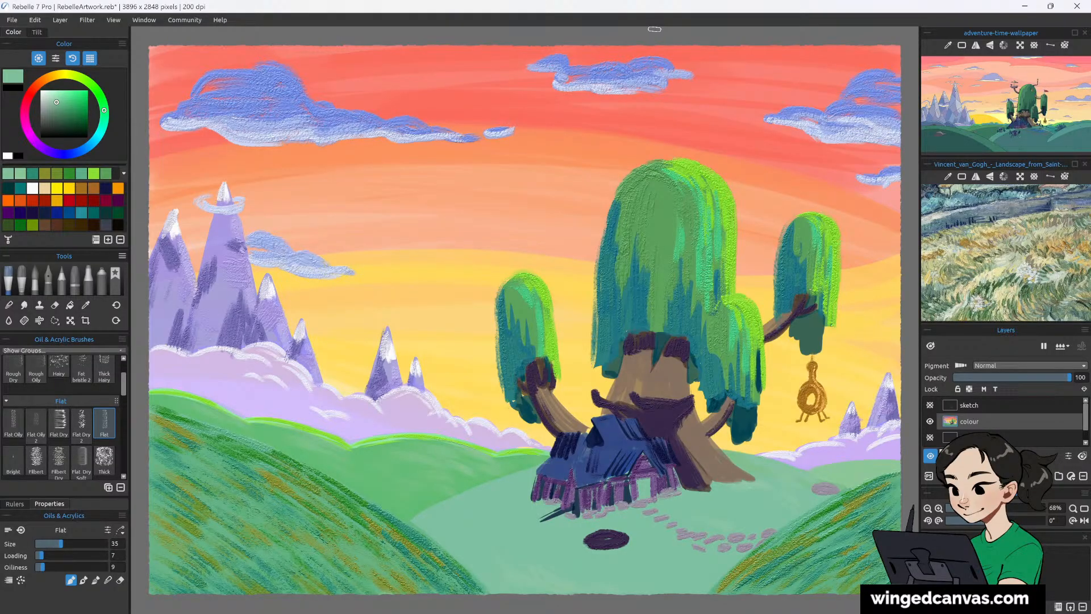
Sample a light orange where the sky turns from orange to yellow, and choose the Thick Hairy brush from the Round group.
{"action": "scroll", "coordinate": [1027, 229], "scroll_direction": "up", "scroll_amount": 1}
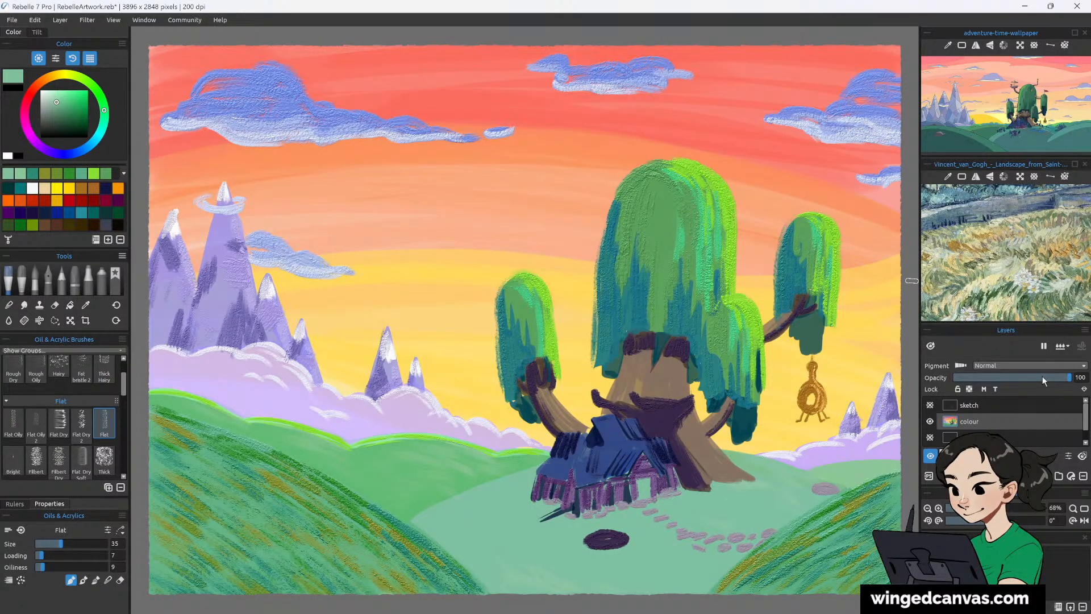
{"action": "scroll", "coordinate": [1007, 237], "scroll_direction": "down", "scroll_amount": 5}
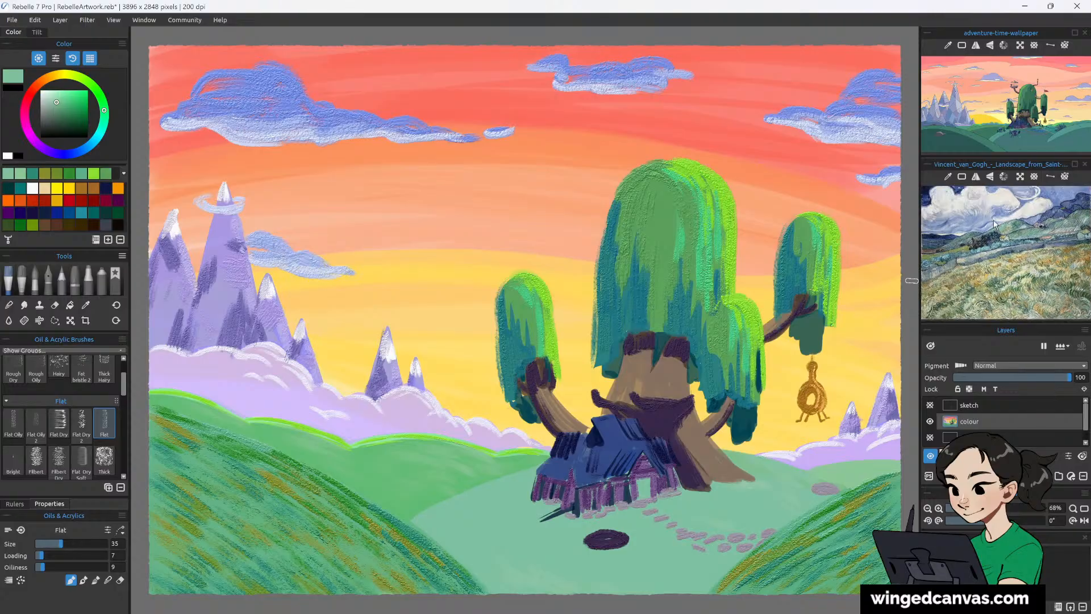
{"action": "scroll", "coordinate": [997, 223], "scroll_direction": "up", "scroll_amount": 1}
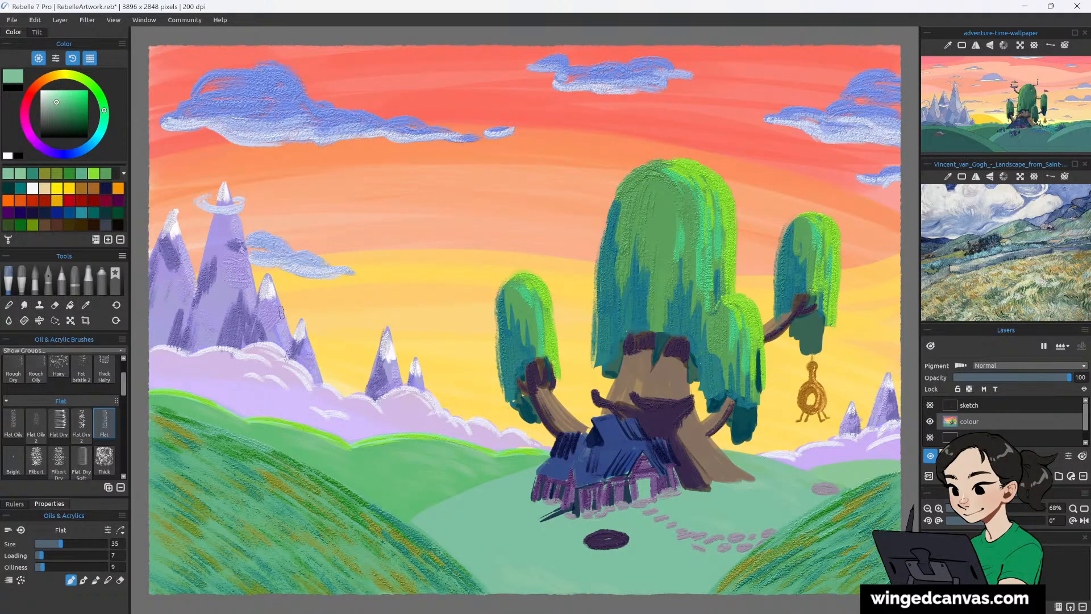
{"action": "left_click", "coordinate": [85, 305]}
{"action": "left_click", "coordinate": [453, 254]}
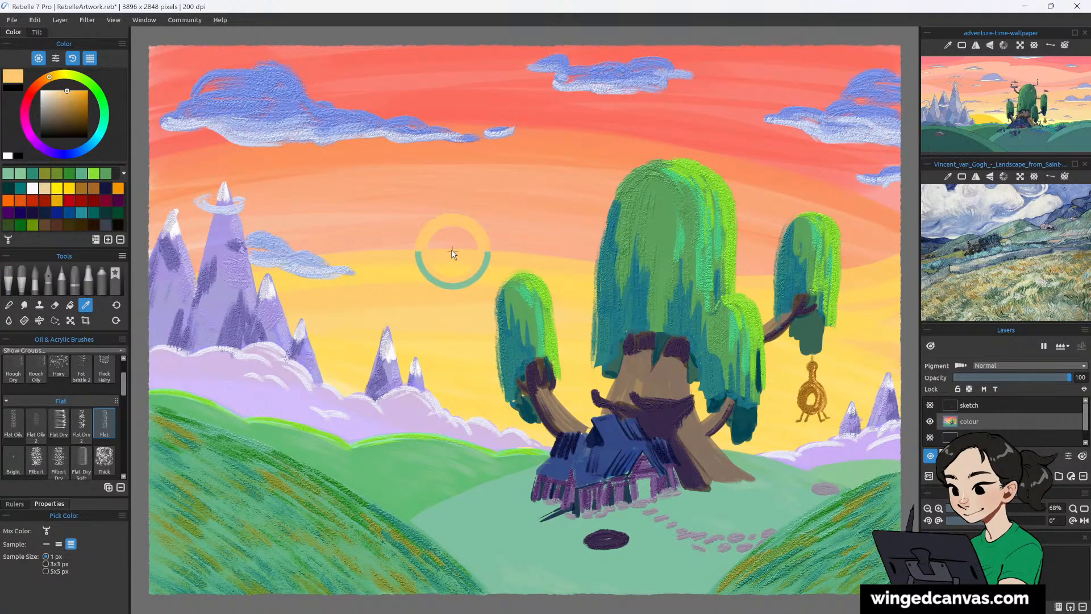
{"action": "left_click", "coordinate": [8, 279]}
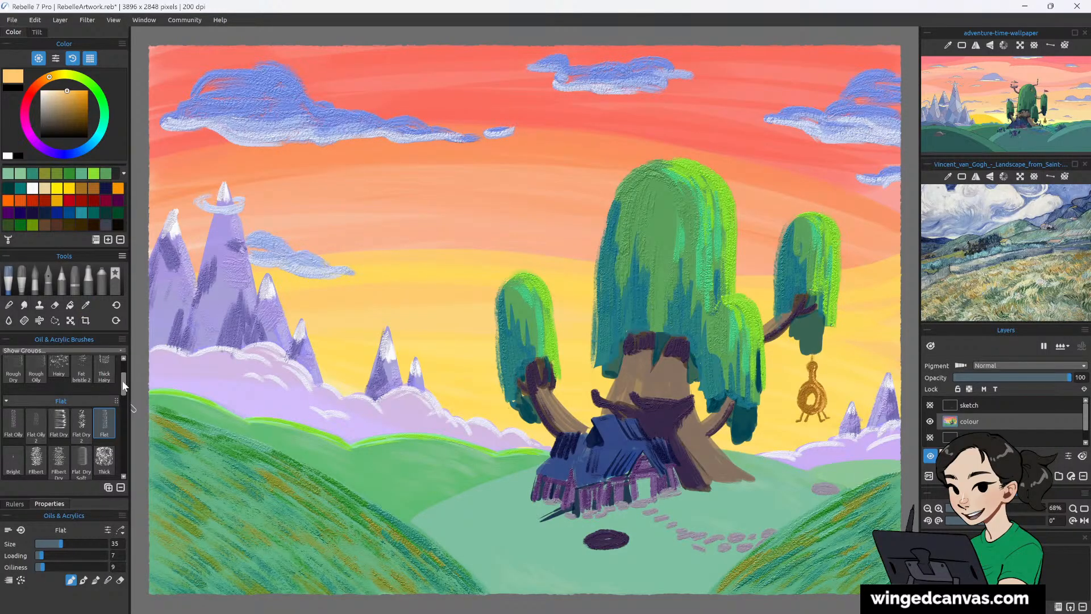
{"action": "mouse_move", "coordinate": [123, 381]}
{"action": "left_mouse_down"}
{"action": "mouse_move", "coordinate": [125, 361]}
{"action": "mouse_move", "coordinate": [120, 383]}
{"action": "mouse_move", "coordinate": [123, 373]}
{"action": "left_mouse_up"}
{"action": "left_click", "coordinate": [102, 384]}
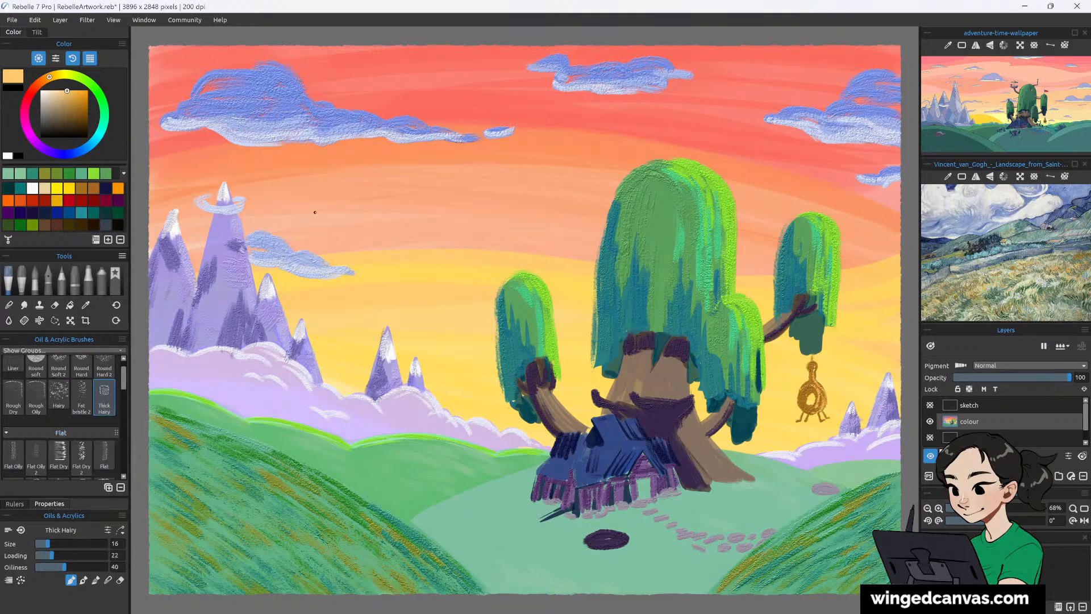
Enlarge the brush to size 25 and paint horizontal light orange streaks where the orange and yellow sky bands meet.
{"action": "left_click_drag", "start_coordinate": [351, 248], "coordinate": [345, 249]}
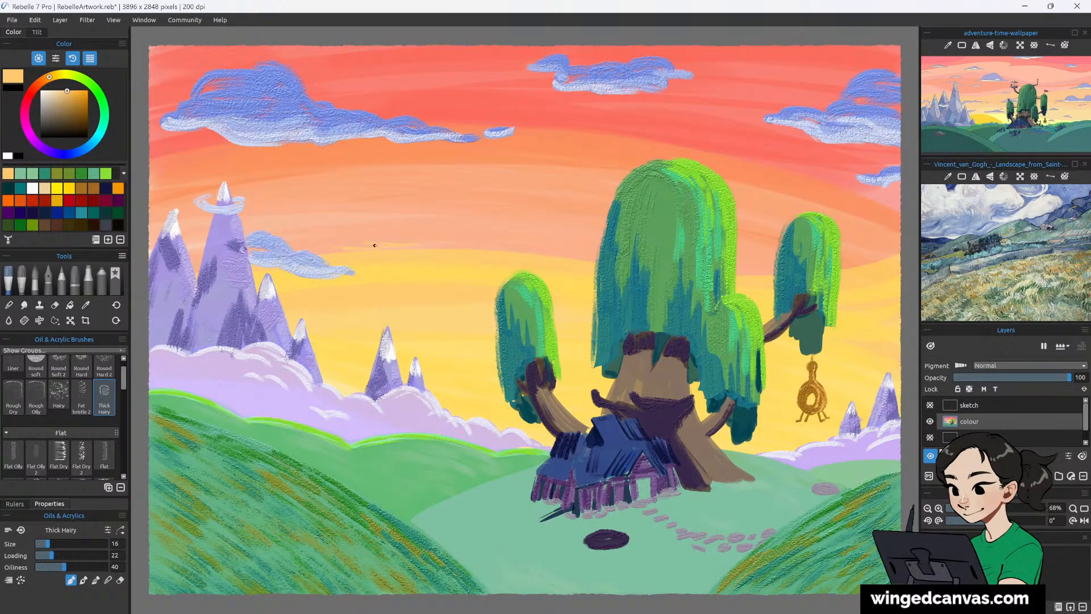
{"action": "key", "text": "]"}
{"action": "key", "text": "]"}
{"action": "mouse_move", "coordinate": [450, 244]}
{"action": "left_mouse_down"}
{"action": "mouse_move", "coordinate": [498, 248]}
{"action": "mouse_move", "coordinate": [516, 235]}
{"action": "mouse_move", "coordinate": [542, 253]}
{"action": "mouse_move", "coordinate": [578, 250]}
{"action": "mouse_move", "coordinate": [549, 241]}
{"action": "mouse_move", "coordinate": [571, 236]}
{"action": "mouse_move", "coordinate": [593, 245]}
{"action": "left_mouse_up"}
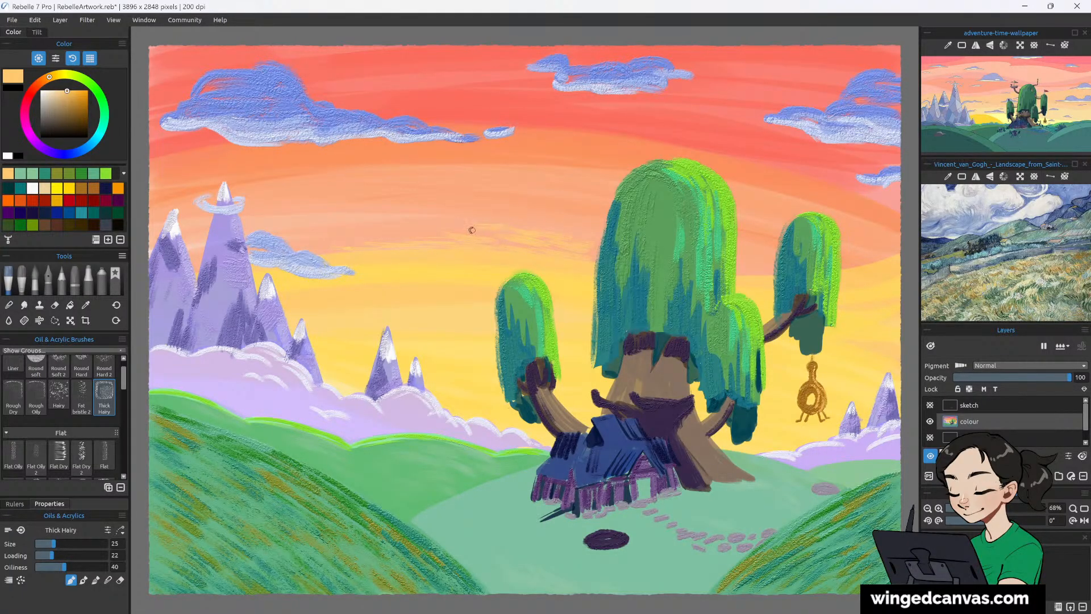
{"action": "left_click_drag", "start_coordinate": [301, 247], "coordinate": [372, 239]}
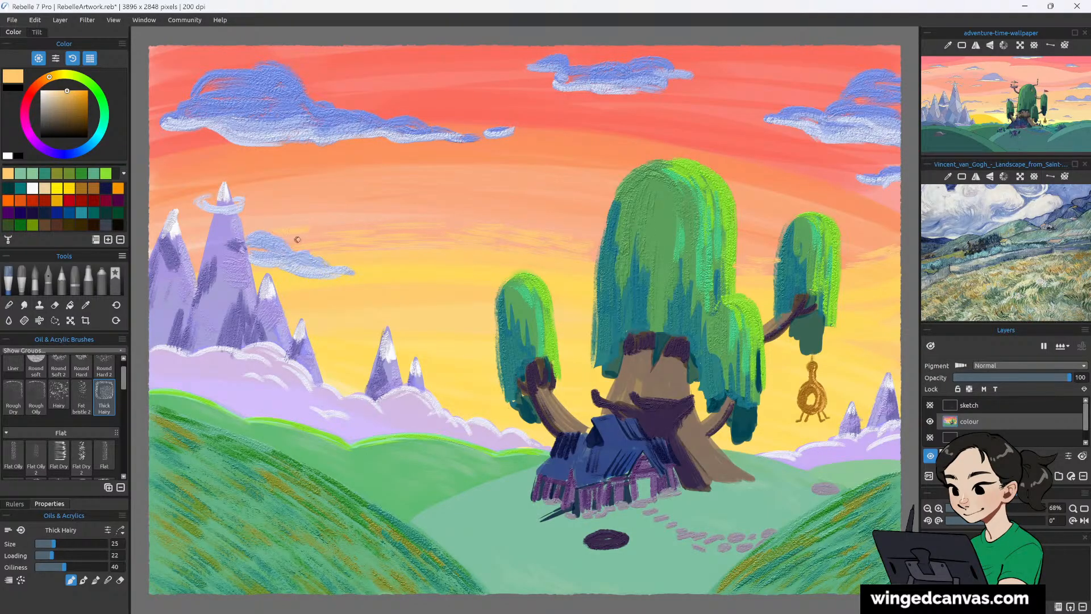
{"action": "mouse_move", "coordinate": [529, 216]}
{"action": "left_mouse_down"}
{"action": "mouse_move", "coordinate": [566, 202]}
{"action": "mouse_move", "coordinate": [542, 194]}
{"action": "mouse_move", "coordinate": [613, 216]}
{"action": "left_mouse_up"}
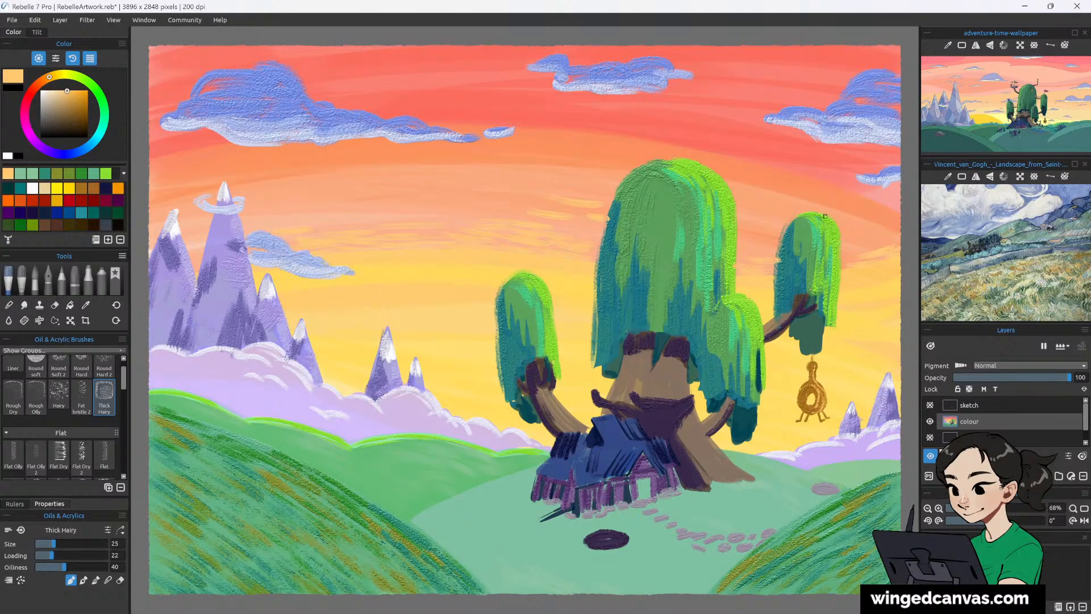
Choose a bright yellow and paint glowing strokes in the sky just above the clouds beside the small left treetop.
{"action": "left_click", "coordinate": [67, 75]}
{"action": "left_click", "coordinate": [74, 91]}
{"action": "mouse_move", "coordinate": [467, 415]}
{"action": "left_mouse_down"}
{"action": "mouse_move", "coordinate": [446, 403]}
{"action": "mouse_move", "coordinate": [532, 429]}
{"action": "left_mouse_up"}
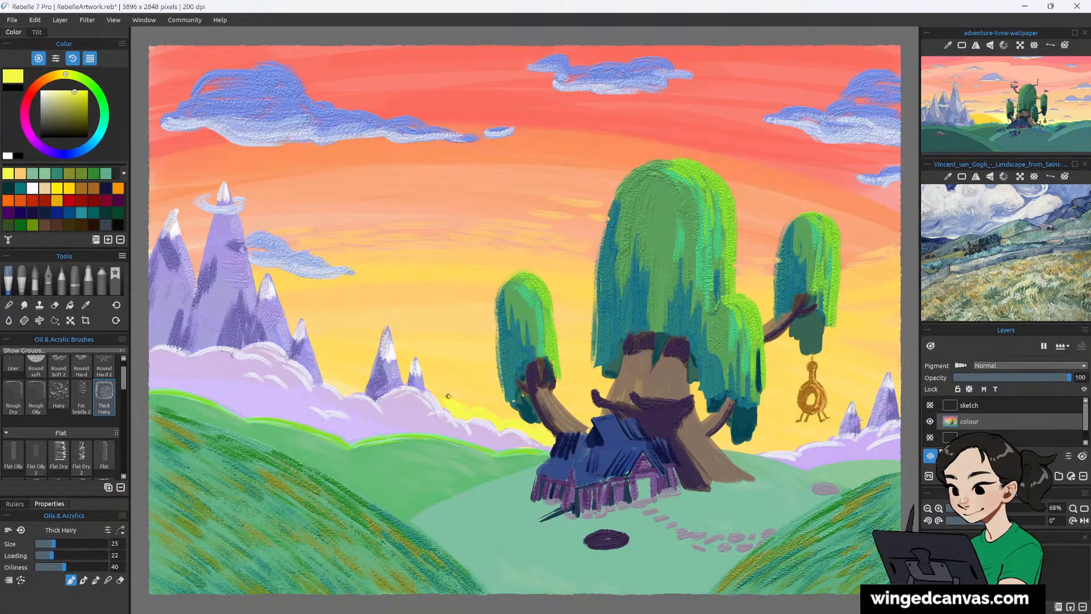
{"action": "mouse_move", "coordinate": [474, 400]}
{"action": "left_mouse_down"}
{"action": "mouse_move", "coordinate": [436, 388]}
{"action": "mouse_move", "coordinate": [508, 415]}
{"action": "mouse_move", "coordinate": [458, 376]}
{"action": "mouse_move", "coordinate": [489, 380]}
{"action": "mouse_move", "coordinate": [435, 377]}
{"action": "mouse_move", "coordinate": [485, 381]}
{"action": "left_mouse_up"}
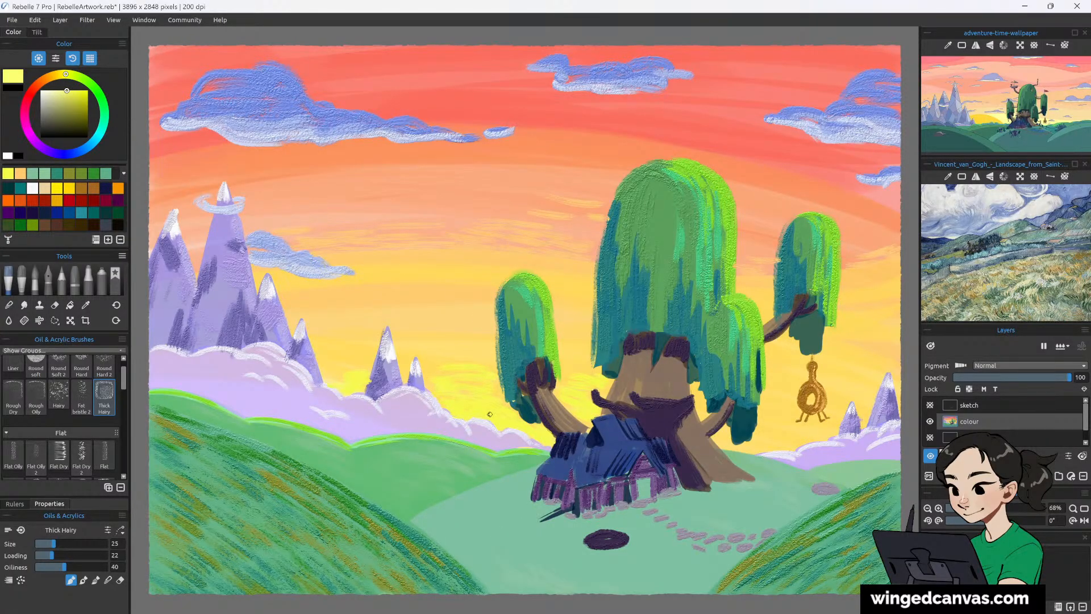
Extend the bright yellow strokes along the cloud edge towards the base of the small tree's trunk.
{"action": "left_click_drag", "start_coordinate": [487, 410], "coordinate": [546, 435]}
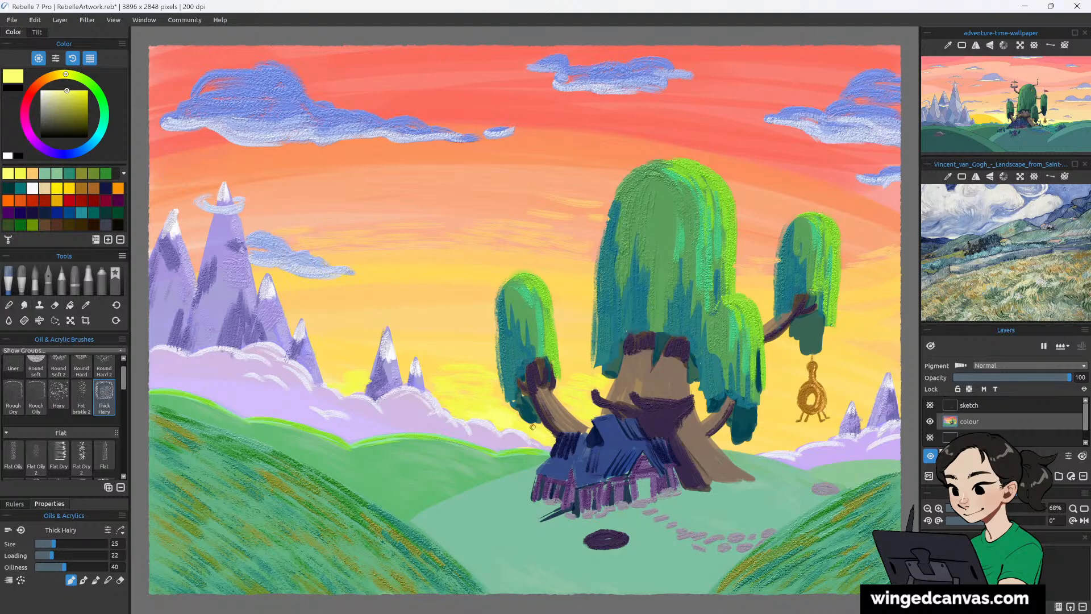
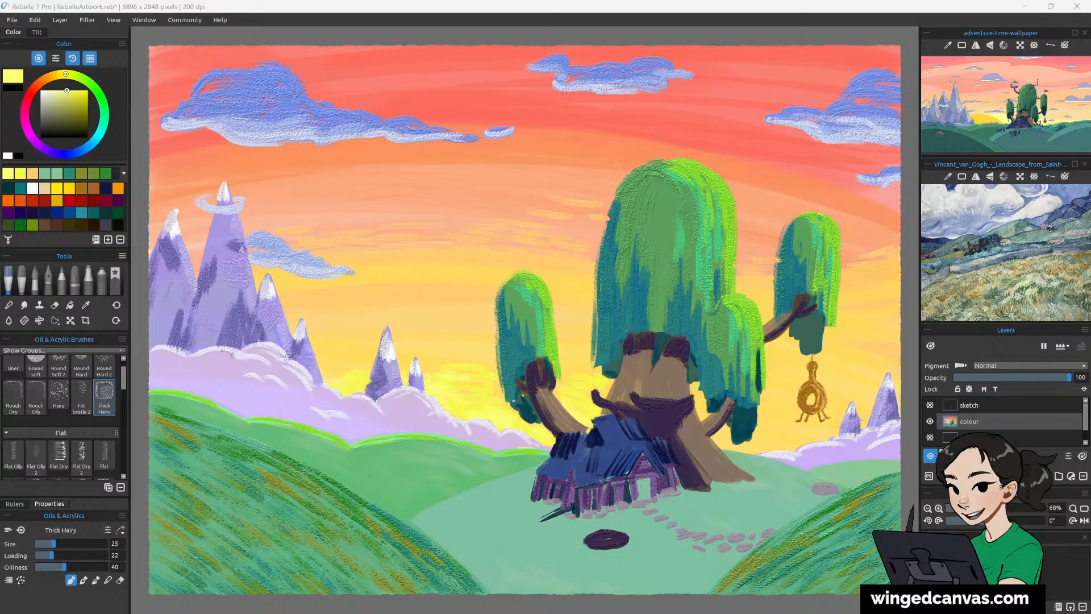
Sample the orange of the sky below the large upper-left cloud and return to the Thick Hairy oil brush.
{"action": "left_click", "coordinate": [86, 305]}
{"action": "left_click", "coordinate": [638, 309]}
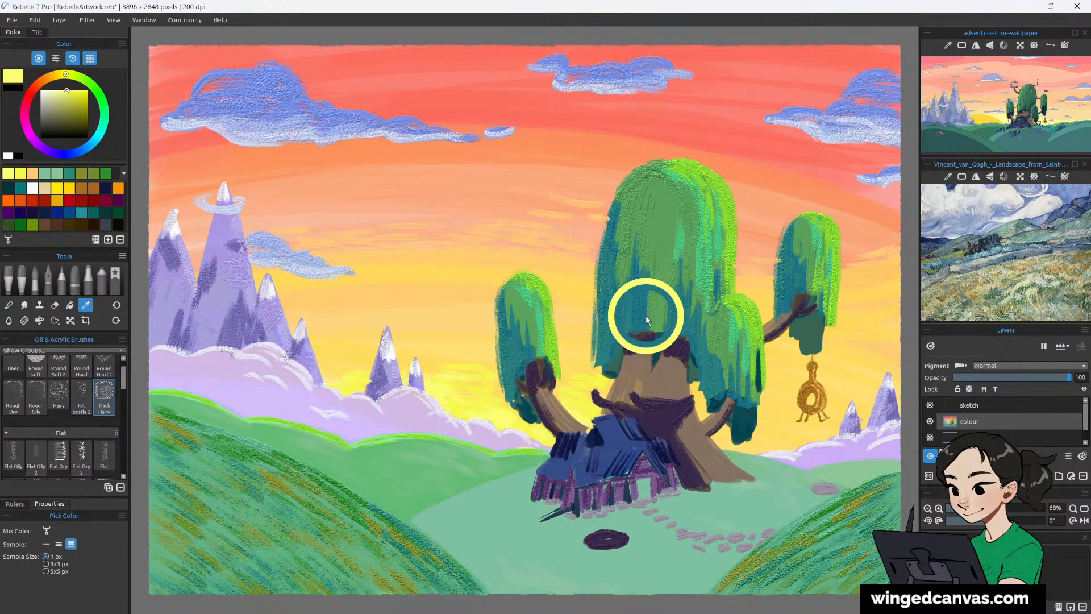
{"action": "left_click_drag", "start_coordinate": [372, 125], "coordinate": [448, 154]}
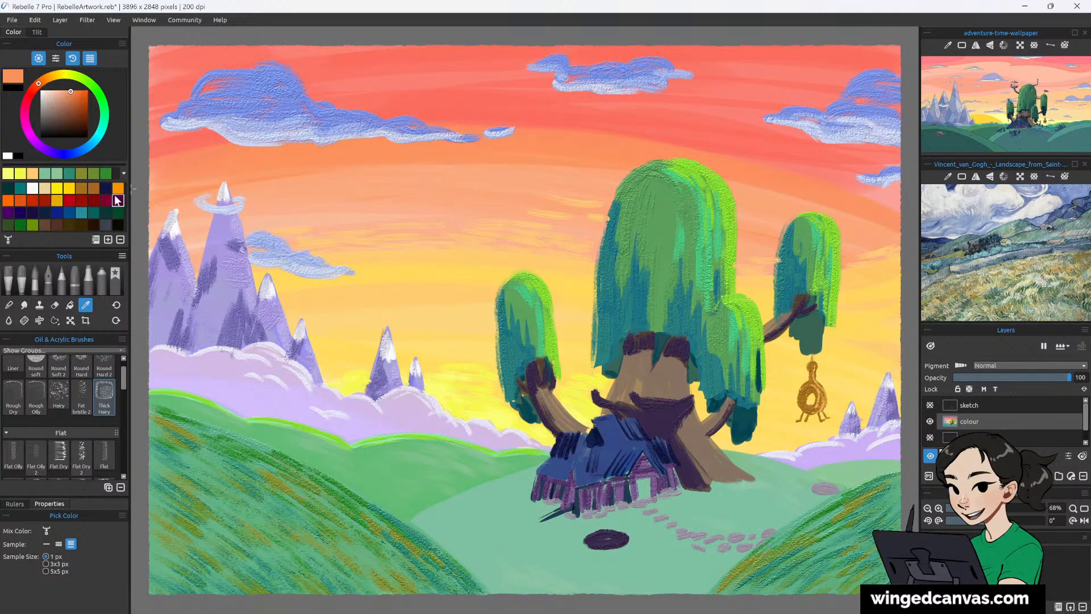
{"action": "left_click", "coordinate": [37, 273]}
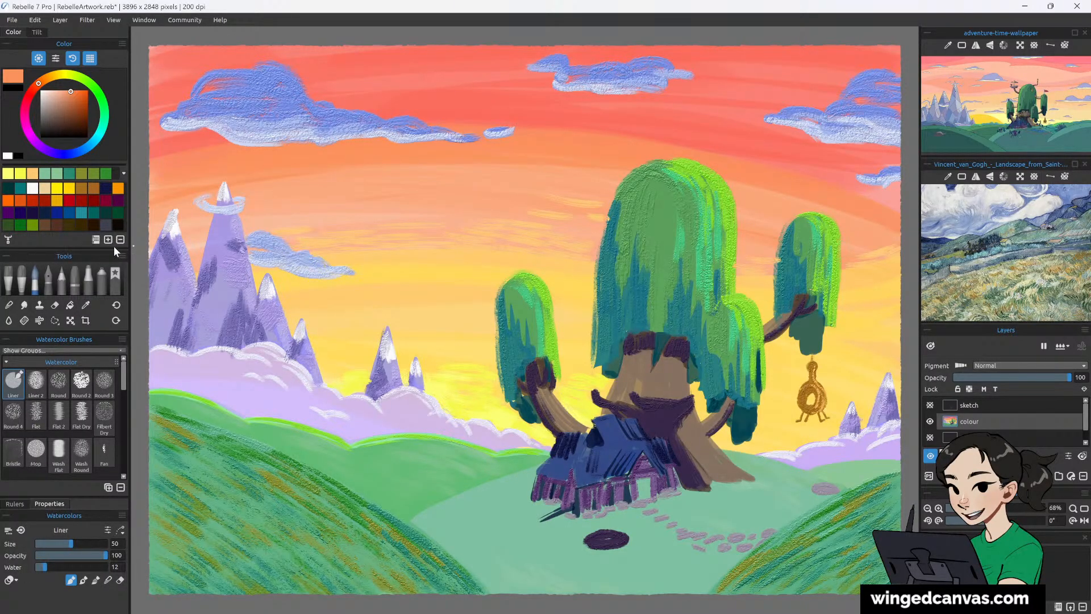
{"action": "left_click", "coordinate": [11, 278]}
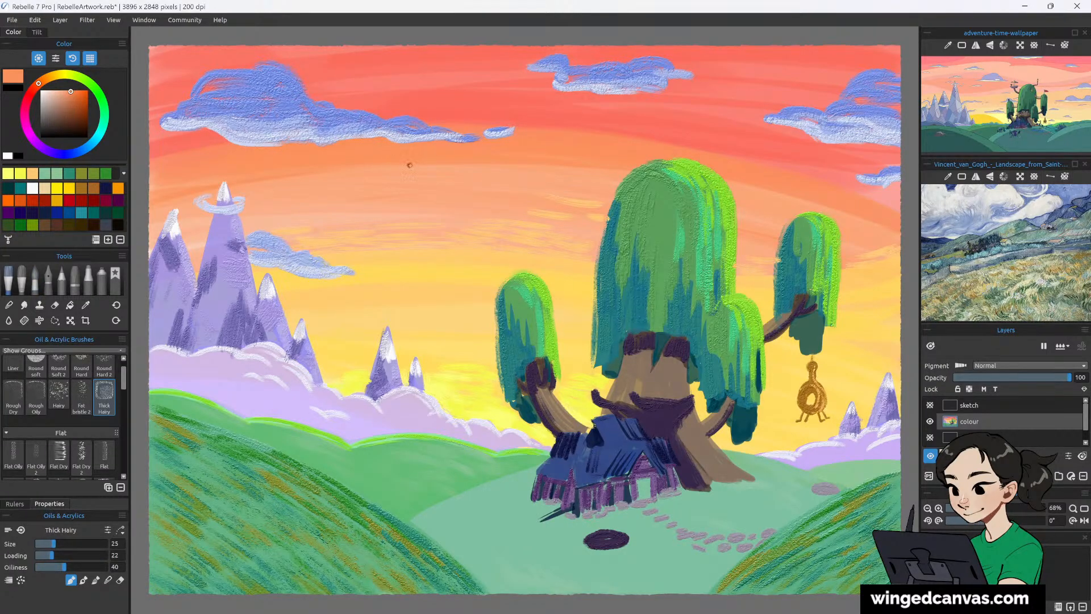
{"action": "key", "text": "i"}
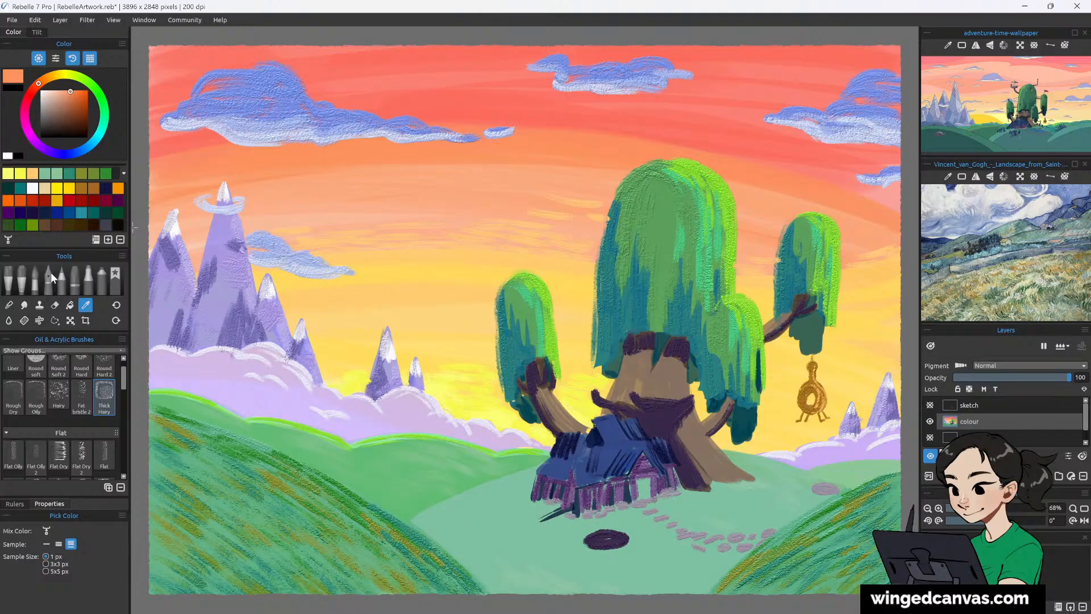
{"action": "key", "text": "b"}
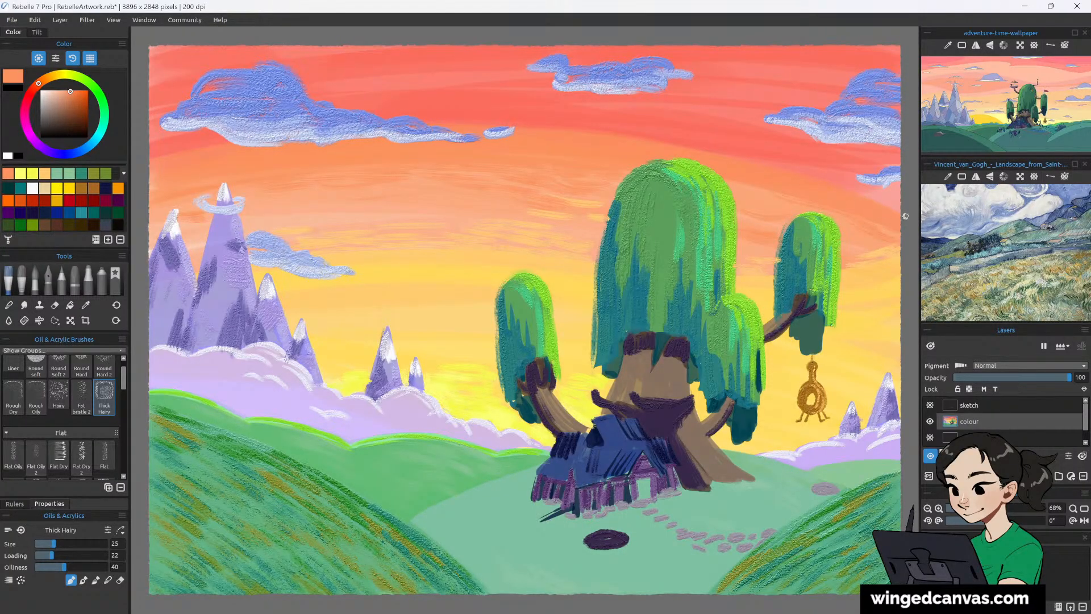
Paint orange streaks across the sky above the large treetop, beside the far-right tree, and in the yellow band near the small tree.
{"action": "mouse_move", "coordinate": [548, 126]}
{"action": "left_mouse_down"}
{"action": "mouse_move", "coordinate": [588, 128]}
{"action": "mouse_move", "coordinate": [536, 111]}
{"action": "mouse_move", "coordinate": [607, 117]}
{"action": "mouse_move", "coordinate": [585, 125]}
{"action": "mouse_move", "coordinate": [645, 139]}
{"action": "left_mouse_up"}
{"action": "mouse_move", "coordinate": [662, 123]}
{"action": "left_mouse_down"}
{"action": "mouse_move", "coordinate": [734, 157]}
{"action": "mouse_move", "coordinate": [708, 144]}
{"action": "mouse_move", "coordinate": [815, 162]}
{"action": "left_mouse_up"}
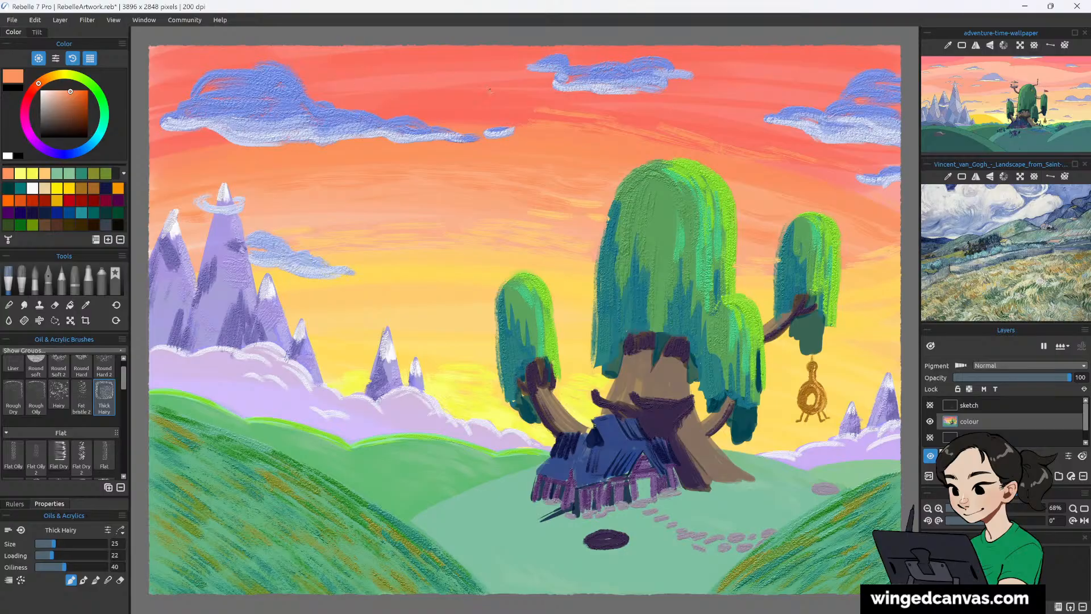
{"action": "left_click_drag", "start_coordinate": [561, 119], "coordinate": [472, 122]}
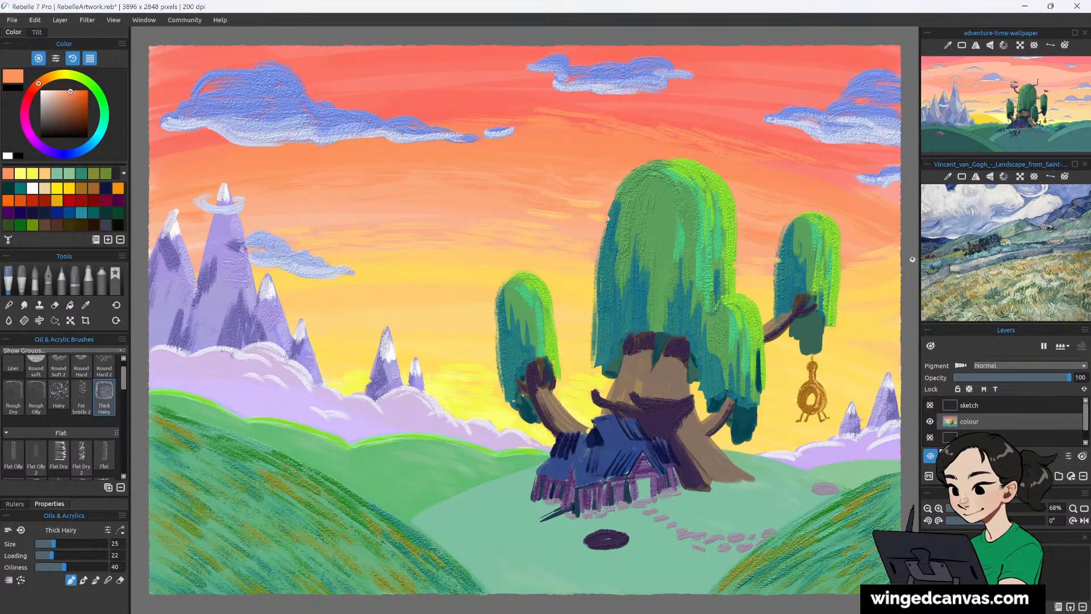
{"action": "mouse_move", "coordinate": [871, 301]}
{"action": "left_mouse_down"}
{"action": "mouse_move", "coordinate": [910, 294]}
{"action": "mouse_move", "coordinate": [854, 300]}
{"action": "mouse_move", "coordinate": [917, 265]}
{"action": "mouse_move", "coordinate": [868, 284]}
{"action": "mouse_move", "coordinate": [899, 271]}
{"action": "left_mouse_up"}
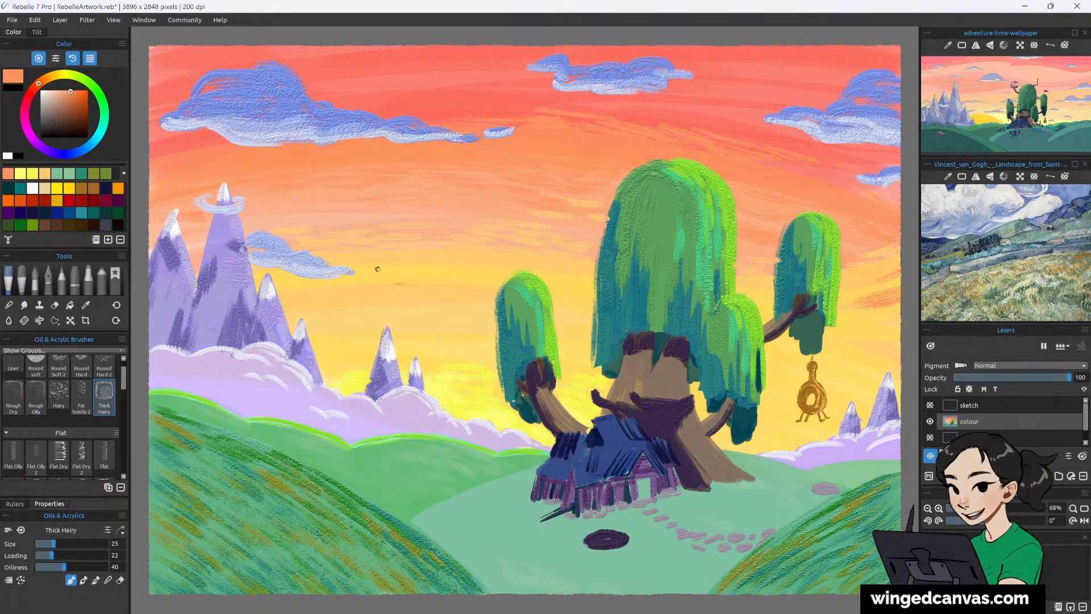
{"action": "mouse_move", "coordinate": [382, 287]}
{"action": "left_mouse_down"}
{"action": "mouse_move", "coordinate": [372, 288]}
{"action": "mouse_move", "coordinate": [474, 287]}
{"action": "left_mouse_up"}
Sample the coral red near the upper edge of the sky and make it more saturated and slightly pinker for the Thick Hairy brush.
{"action": "left_click", "coordinate": [87, 304]}
{"action": "left_click", "coordinate": [803, 57]}
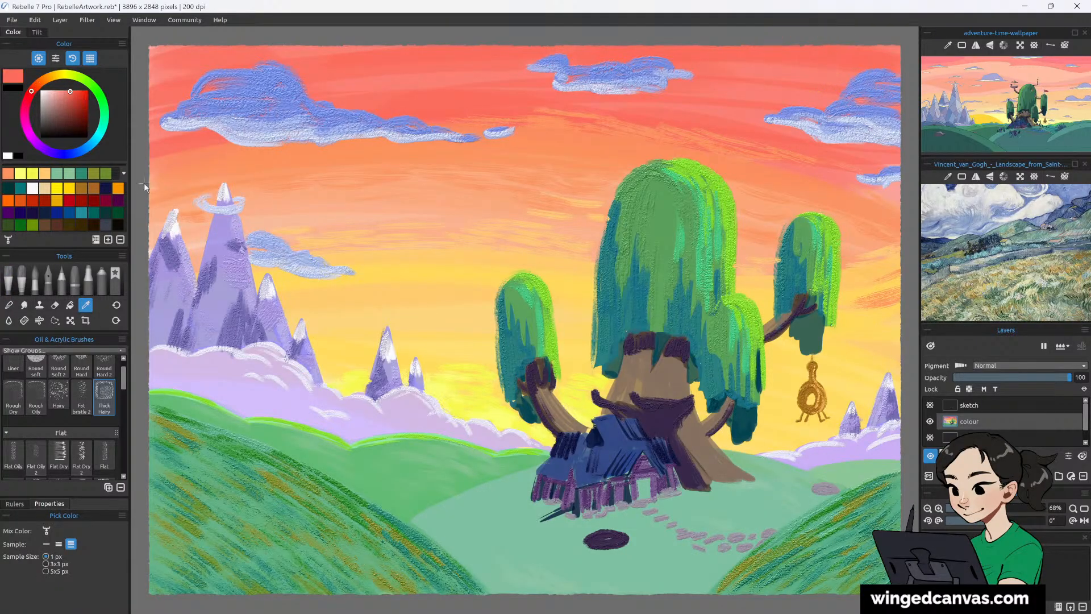
{"action": "left_click", "coordinate": [16, 278]}
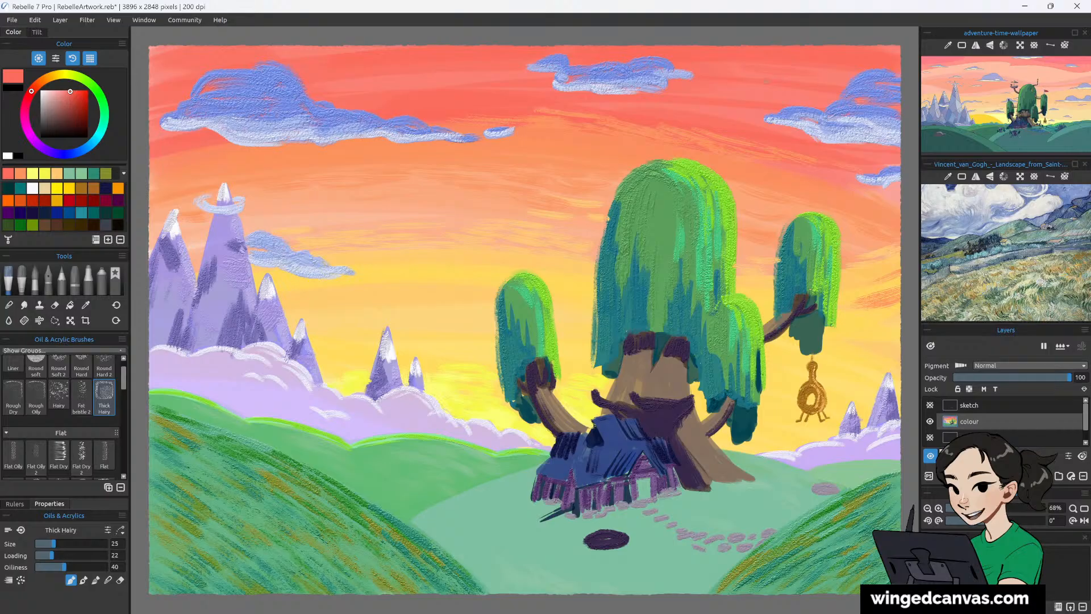
{"action": "left_click", "coordinate": [76, 91]}
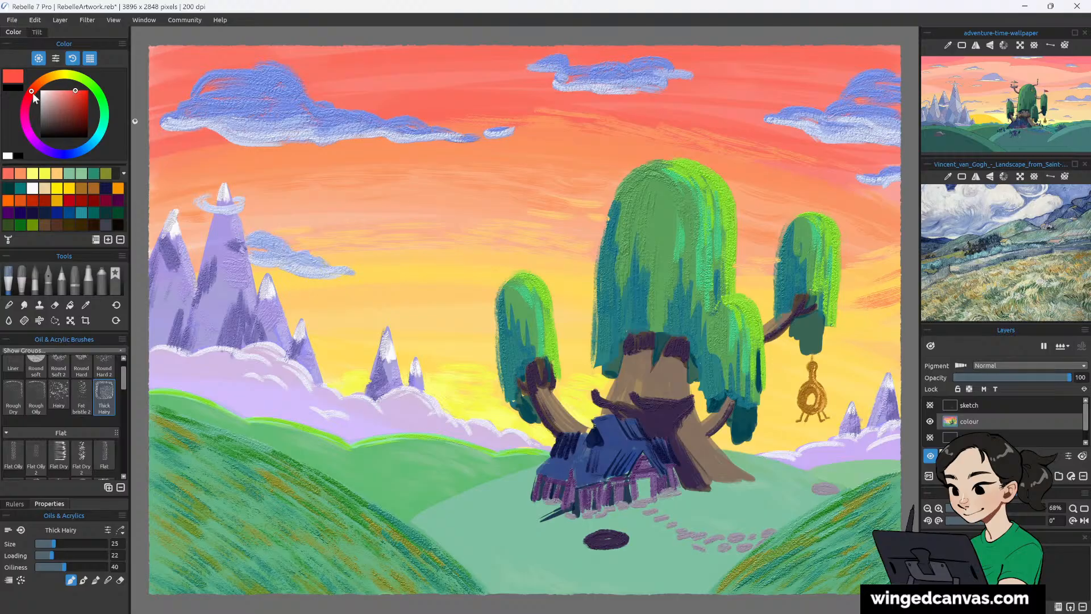
{"action": "left_click_drag", "start_coordinate": [32, 93], "coordinate": [26, 94]}
Paint pinkish-red streaks along the upper edge of the sky and at its left edge below the large cloud.
{"action": "mouse_move", "coordinate": [755, 59]}
{"action": "left_mouse_down"}
{"action": "mouse_move", "coordinate": [853, 70]}
{"action": "mouse_move", "coordinate": [802, 61]}
{"action": "mouse_move", "coordinate": [848, 57]}
{"action": "mouse_move", "coordinate": [809, 49]}
{"action": "mouse_move", "coordinate": [896, 51]}
{"action": "mouse_move", "coordinate": [722, 63]}
{"action": "mouse_move", "coordinate": [811, 69]}
{"action": "mouse_move", "coordinate": [711, 59]}
{"action": "mouse_move", "coordinate": [805, 73]}
{"action": "mouse_move", "coordinate": [668, 58]}
{"action": "mouse_move", "coordinate": [756, 63]}
{"action": "mouse_move", "coordinate": [703, 46]}
{"action": "mouse_move", "coordinate": [806, 47]}
{"action": "mouse_move", "coordinate": [740, 55]}
{"action": "mouse_move", "coordinate": [853, 74]}
{"action": "mouse_move", "coordinate": [749, 74]}
{"action": "mouse_move", "coordinate": [846, 89]}
{"action": "left_mouse_up"}
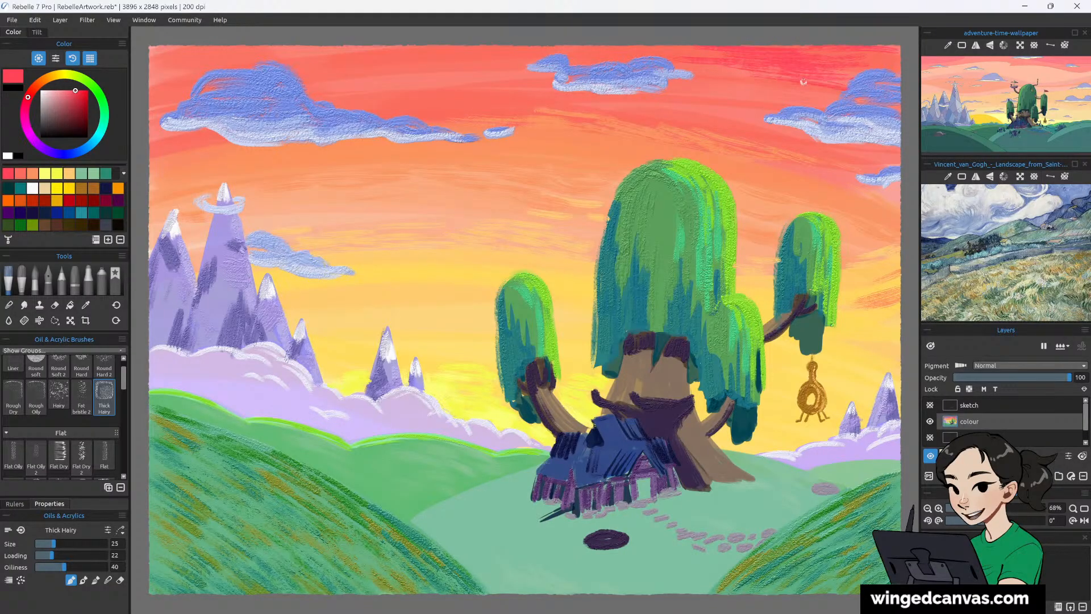
{"action": "mouse_move", "coordinate": [199, 58]}
{"action": "left_mouse_down"}
{"action": "mouse_move", "coordinate": [137, 62]}
{"action": "mouse_move", "coordinate": [193, 40]}
{"action": "mouse_move", "coordinate": [149, 69]}
{"action": "mouse_move", "coordinate": [252, 56]}
{"action": "mouse_move", "coordinate": [175, 65]}
{"action": "mouse_move", "coordinate": [208, 45]}
{"action": "mouse_move", "coordinate": [342, 52]}
{"action": "mouse_move", "coordinate": [248, 57]}
{"action": "mouse_move", "coordinate": [434, 50]}
{"action": "mouse_move", "coordinate": [353, 42]}
{"action": "mouse_move", "coordinate": [382, 62]}
{"action": "mouse_move", "coordinate": [474, 62]}
{"action": "mouse_move", "coordinate": [454, 55]}
{"action": "mouse_move", "coordinate": [529, 46]}
{"action": "mouse_move", "coordinate": [627, 50]}
{"action": "left_mouse_up"}
{"action": "left_click_drag", "start_coordinate": [777, 48], "coordinate": [783, 51]}
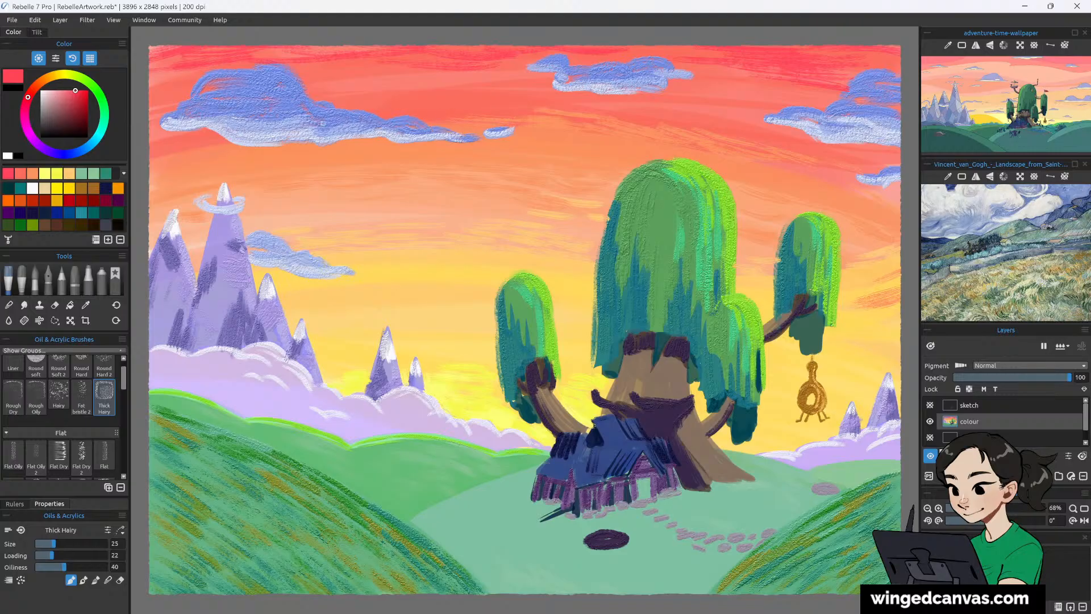
{"action": "mouse_move", "coordinate": [146, 159]}
{"action": "left_mouse_down"}
{"action": "mouse_move", "coordinate": [224, 151]}
{"action": "mouse_move", "coordinate": [193, 147]}
{"action": "mouse_move", "coordinate": [247, 150]}
{"action": "mouse_move", "coordinate": [248, 160]}
{"action": "mouse_move", "coordinate": [196, 163]}
{"action": "mouse_move", "coordinate": [247, 164]}
{"action": "left_mouse_up"}
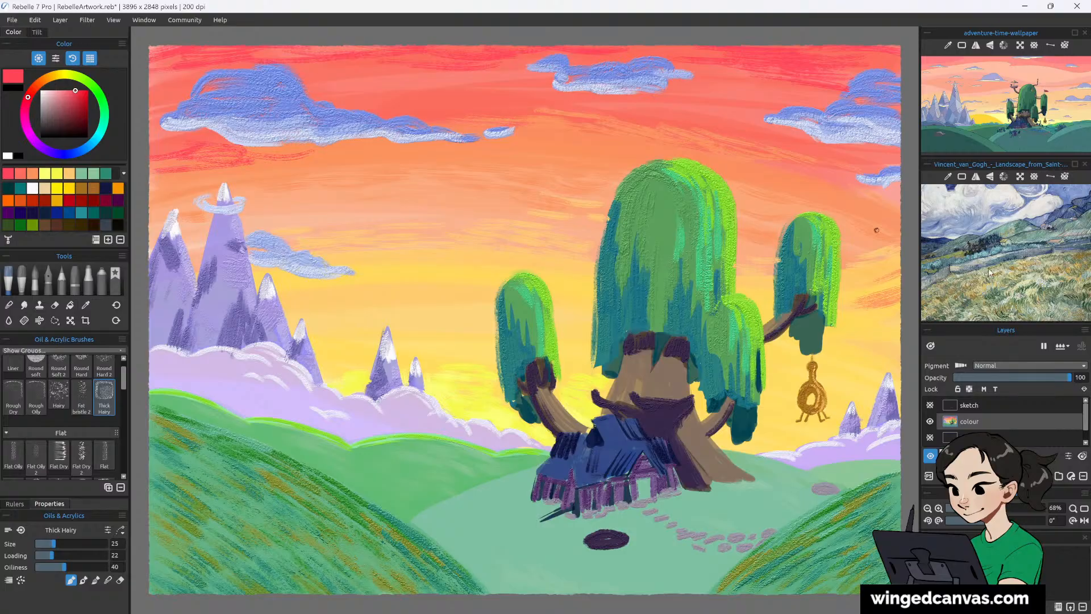
{"action": "left_click_drag", "start_coordinate": [844, 190], "coordinate": [898, 205]}
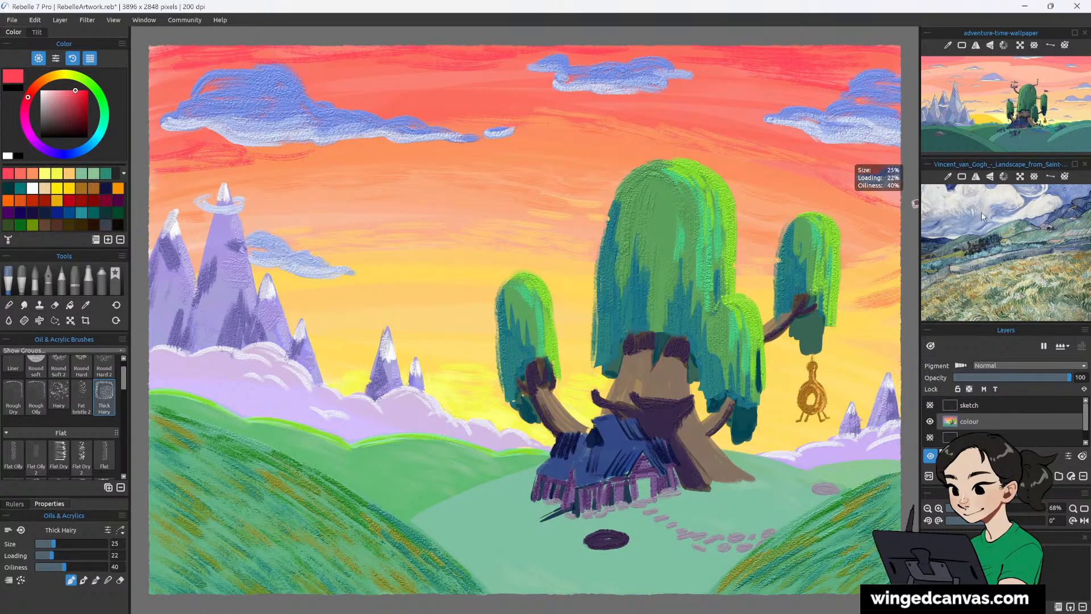
{"action": "key", "text": "ctrl+z"}
{"action": "key", "text": "ctrl+z"}
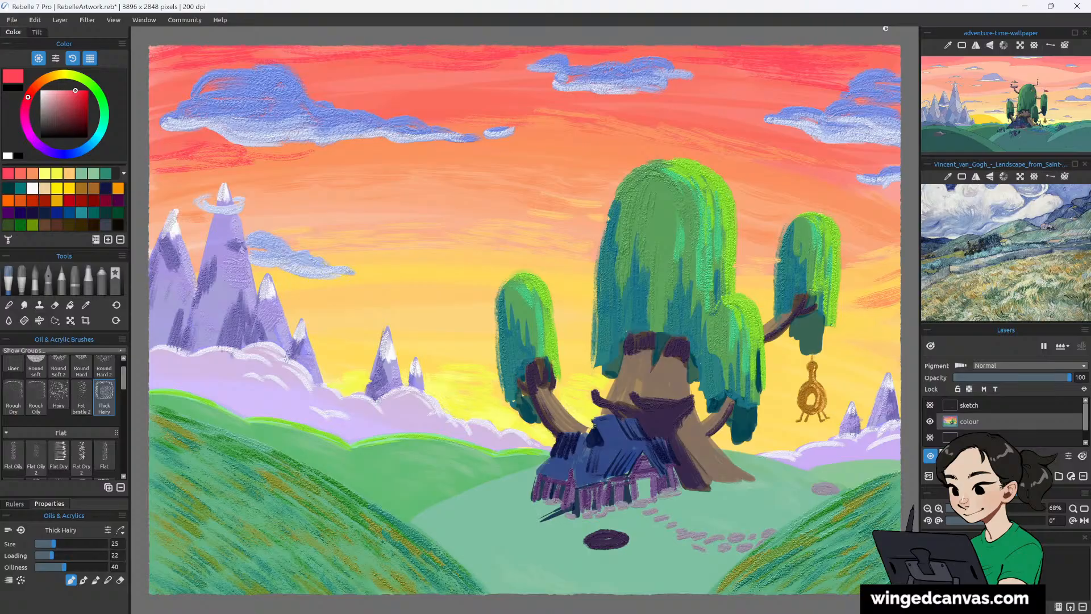
Choose a dark brown and dab it into the centre of the round ornament hanging from the far-right tree.
{"action": "left_click", "coordinate": [57, 224]}
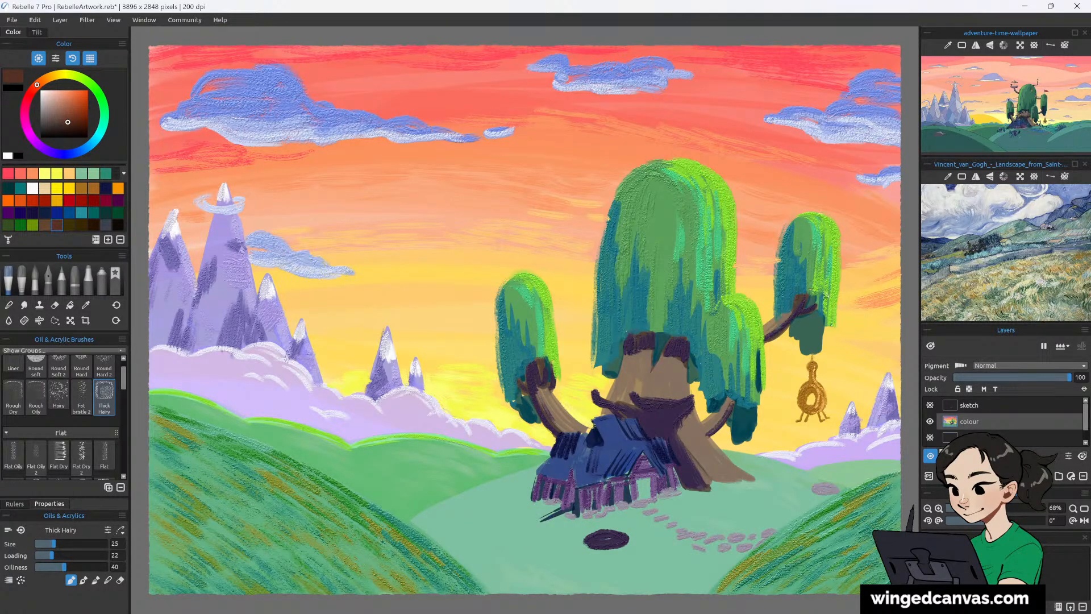
{"action": "left_click", "coordinate": [810, 400]}
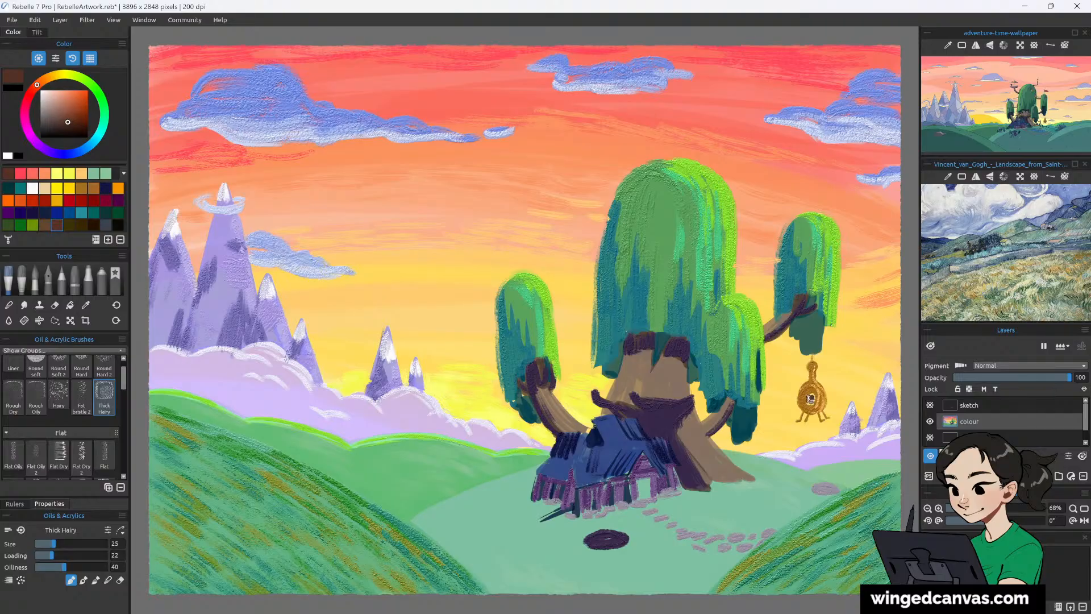
{"action": "left_click", "coordinate": [812, 398]}
{"action": "left_click", "coordinate": [810, 397]}
Sample the dark teal under the small left tree's crown and paint it over the gaps along the lower foliage edge.
{"action": "left_click", "coordinate": [86, 304]}
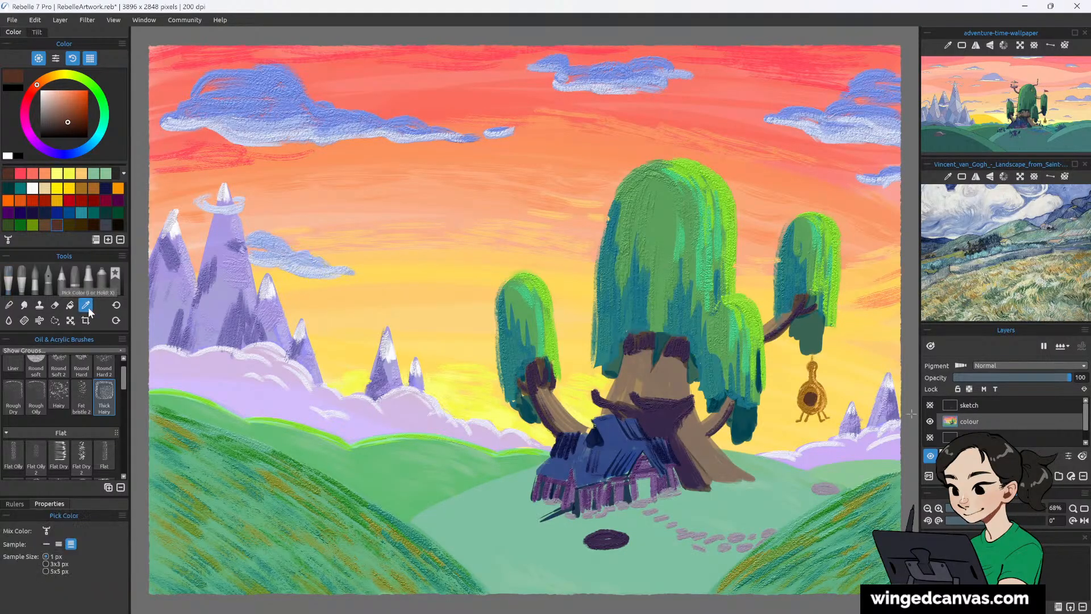
{"action": "left_click_drag", "start_coordinate": [514, 386], "coordinate": [524, 408]}
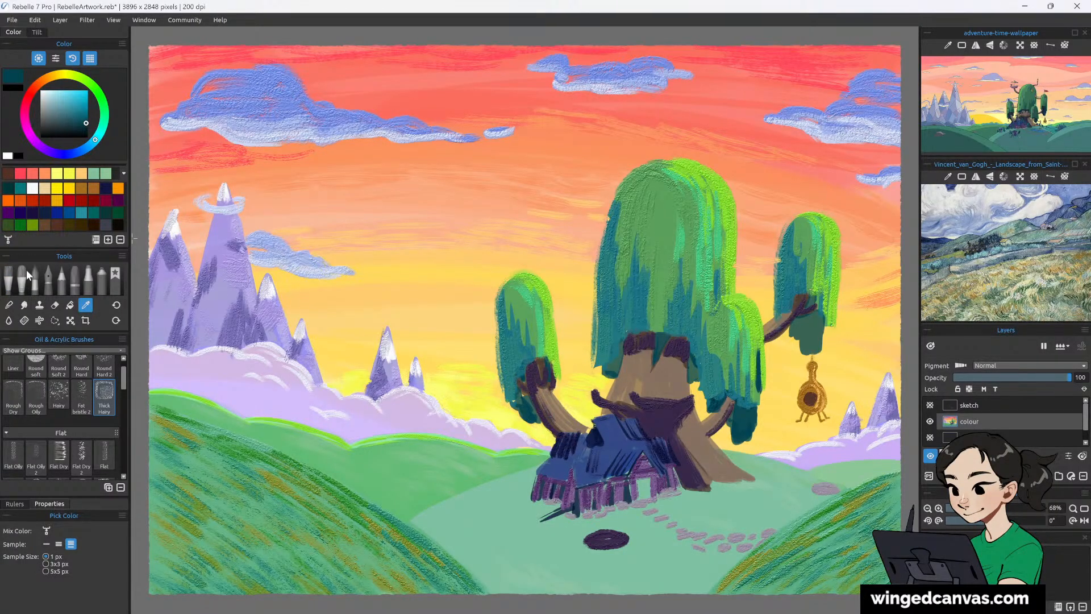
{"action": "left_click", "coordinate": [9, 278]}
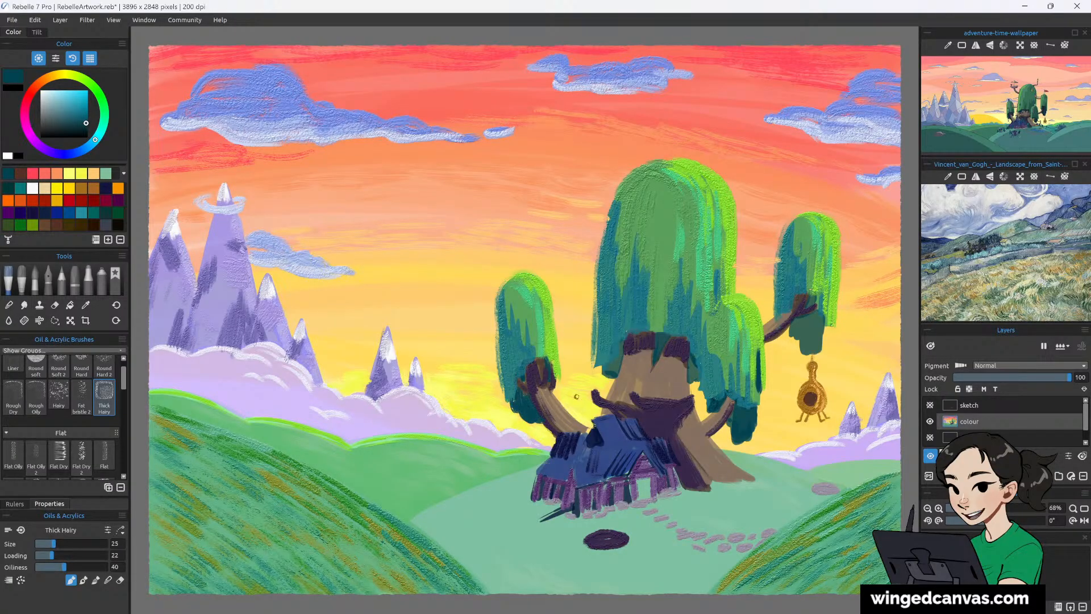
{"action": "left_click_drag", "start_coordinate": [557, 375], "coordinate": [561, 399]}
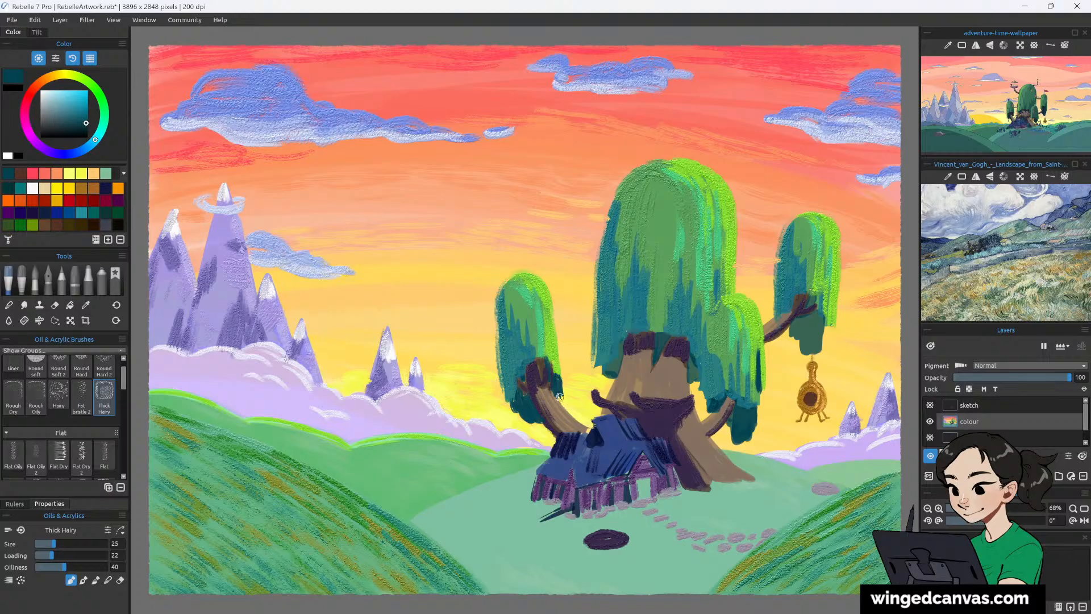
{"action": "key", "text": "ctrl+z"}
{"action": "key", "text": "ctrl+z"}
{"action": "key", "text": "ctrl+z"}
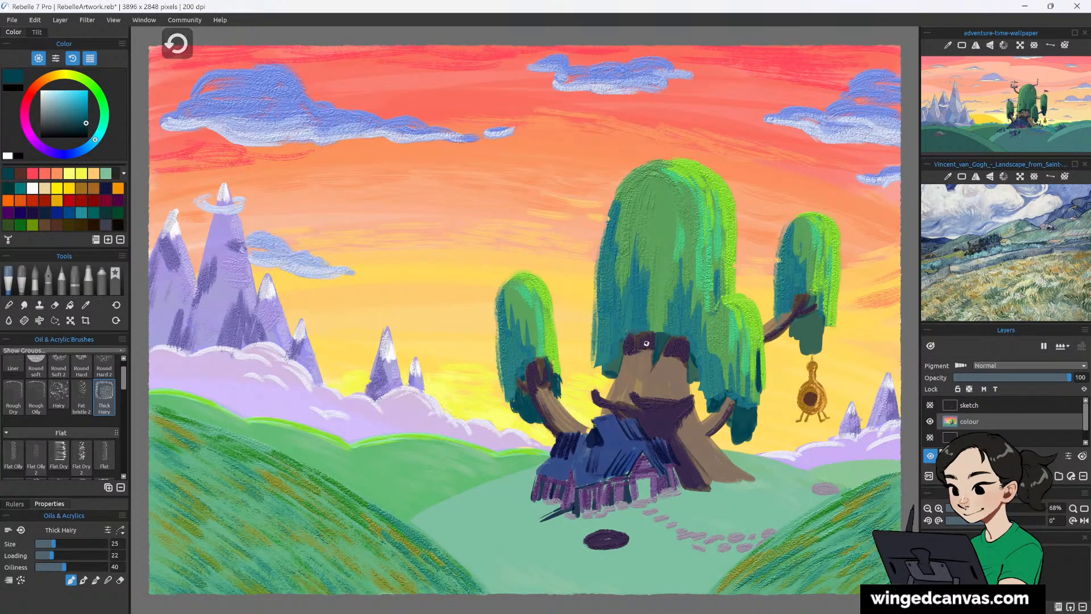
{"action": "key", "text": "ctrl+z"}
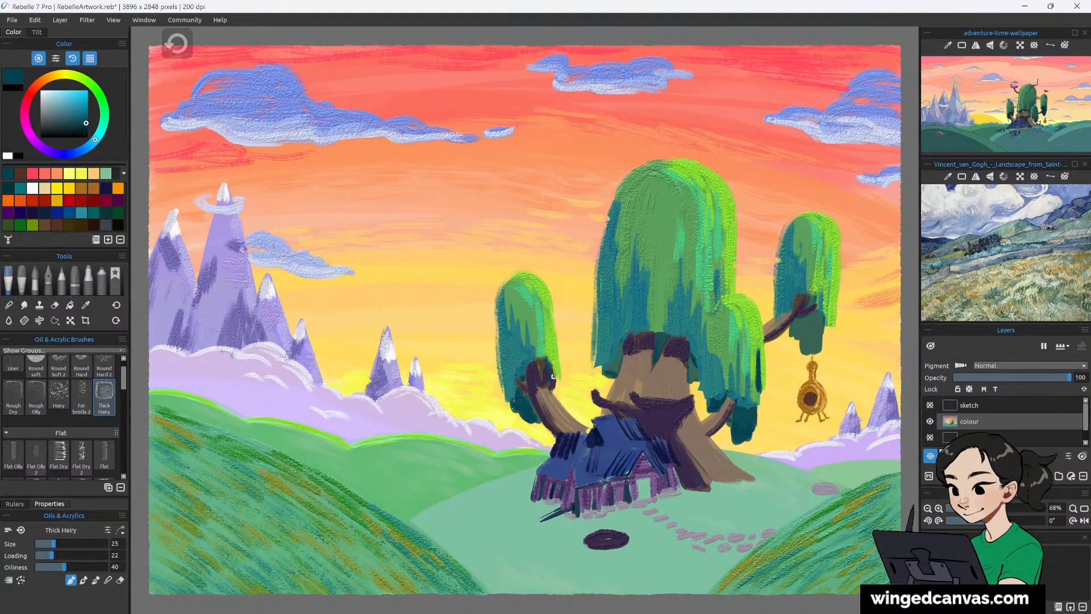
Paint dark teal shadow strokes around the top of the small left tree's trunk.
{"action": "left_click_drag", "start_coordinate": [529, 396], "coordinate": [541, 424]}
{"action": "mouse_move", "coordinate": [548, 363]}
{"action": "left_mouse_down"}
{"action": "mouse_move", "coordinate": [555, 390]}
{"action": "mouse_move", "coordinate": [526, 313]}
{"action": "mouse_move", "coordinate": [541, 378]}
{"action": "left_mouse_up"}
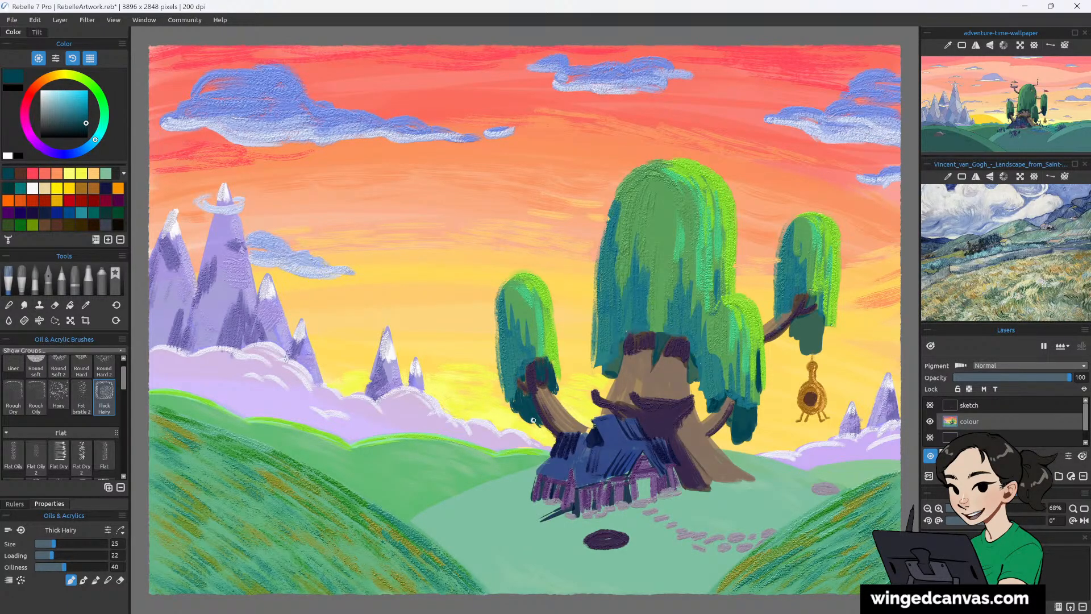
Using brush sizes 14 to 25, paint dark teal shadows under the main crown on both sides of the trunk and under the far-right crown.
{"action": "key", "text": "["}
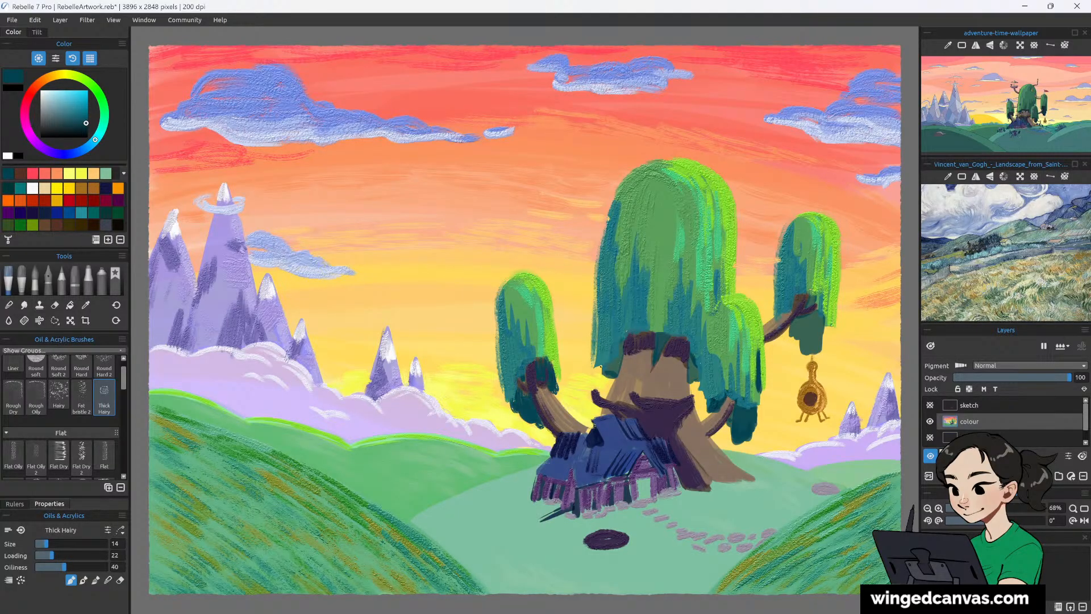
{"action": "left_click_drag", "start_coordinate": [615, 345], "coordinate": [617, 371]}
{"action": "key", "text": "bracketright"}
{"action": "key", "text": "bracketright"}
{"action": "key", "text": "bracketright"}
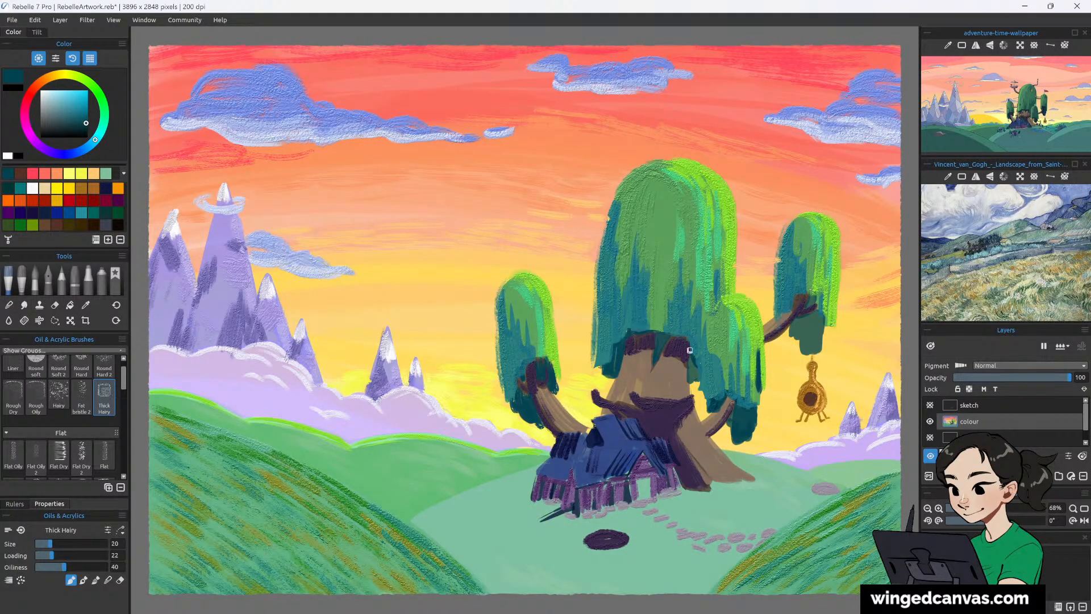
{"action": "left_click_drag", "start_coordinate": [690, 339], "coordinate": [693, 375]}
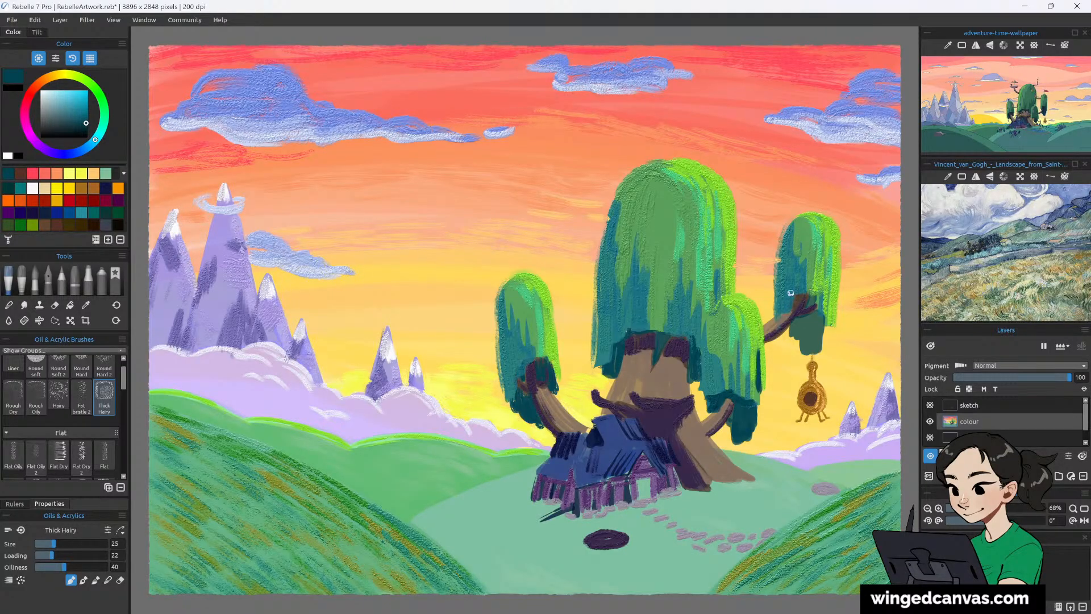
{"action": "mouse_move", "coordinate": [791, 293]}
{"action": "left_mouse_down"}
{"action": "mouse_move", "coordinate": [805, 312]}
{"action": "mouse_move", "coordinate": [794, 296]}
{"action": "mouse_move", "coordinate": [811, 297]}
{"action": "mouse_move", "coordinate": [802, 335]}
{"action": "mouse_move", "coordinate": [797, 318]}
{"action": "mouse_move", "coordinate": [801, 341]}
{"action": "mouse_move", "coordinate": [814, 309]}
{"action": "mouse_move", "coordinate": [812, 350]}
{"action": "left_mouse_up"}
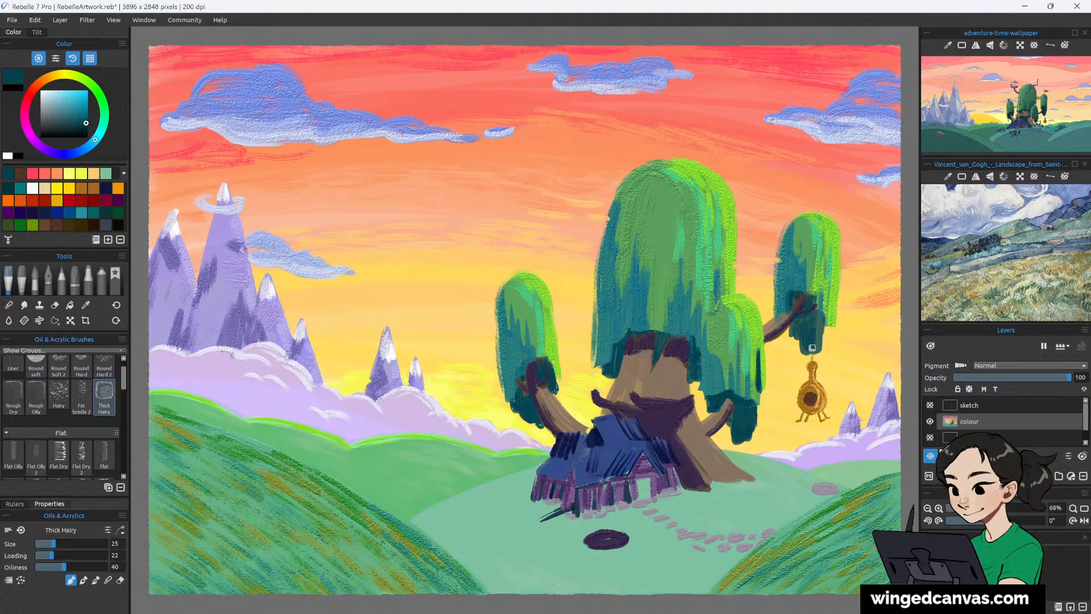
{"action": "left_click_drag", "start_coordinate": [818, 308], "coordinate": [819, 349]}
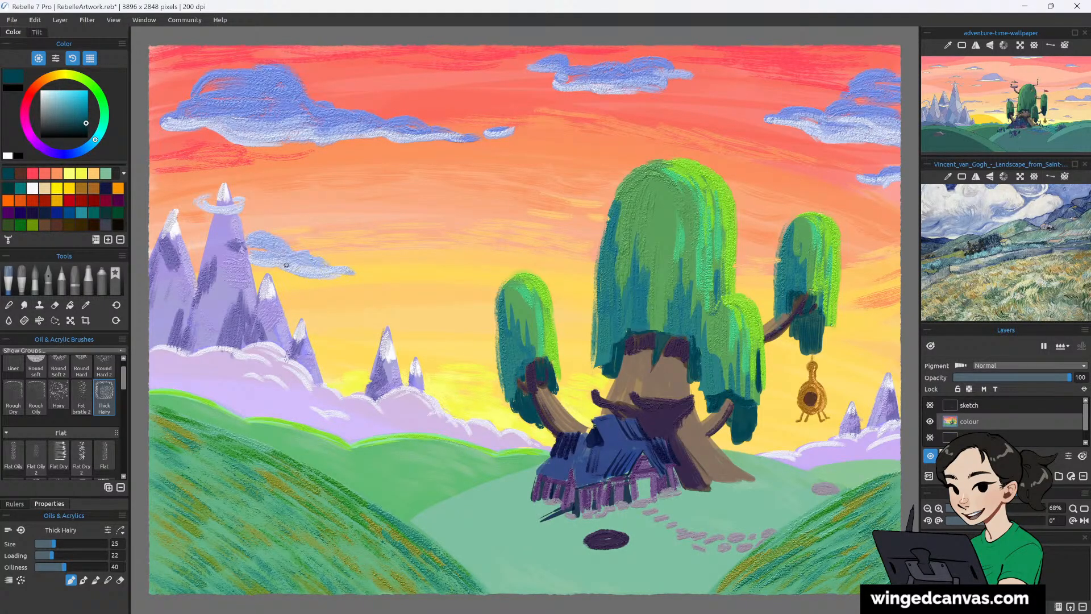
Sample the teal on the main tree crown's shaded side and paint it along the crown's upper outer edge.
{"action": "left_click", "coordinate": [86, 305]}
{"action": "left_click", "coordinate": [608, 224]}
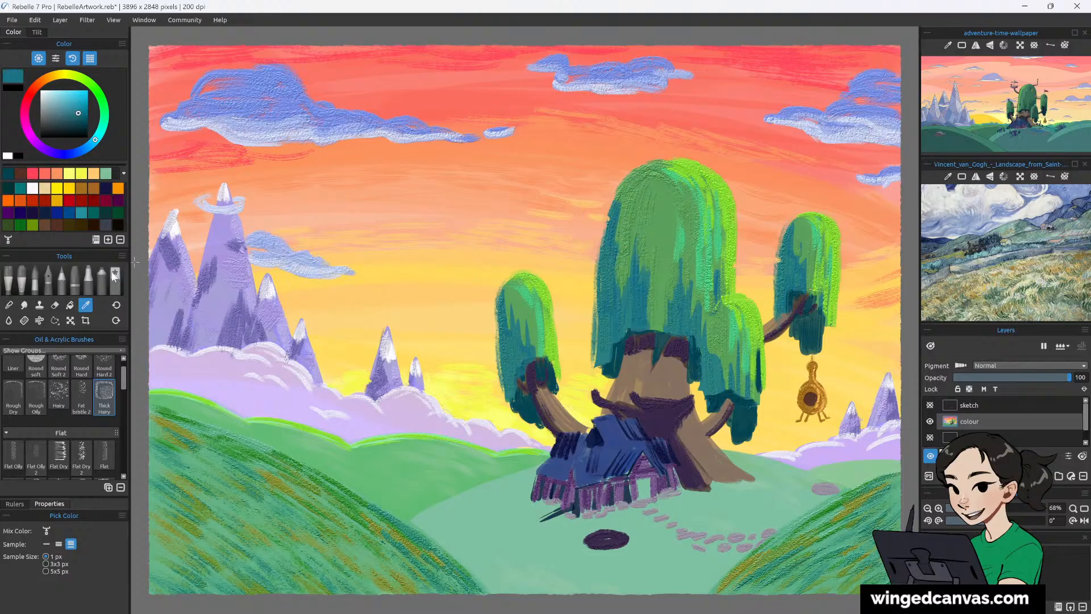
{"action": "left_click", "coordinate": [22, 278]}
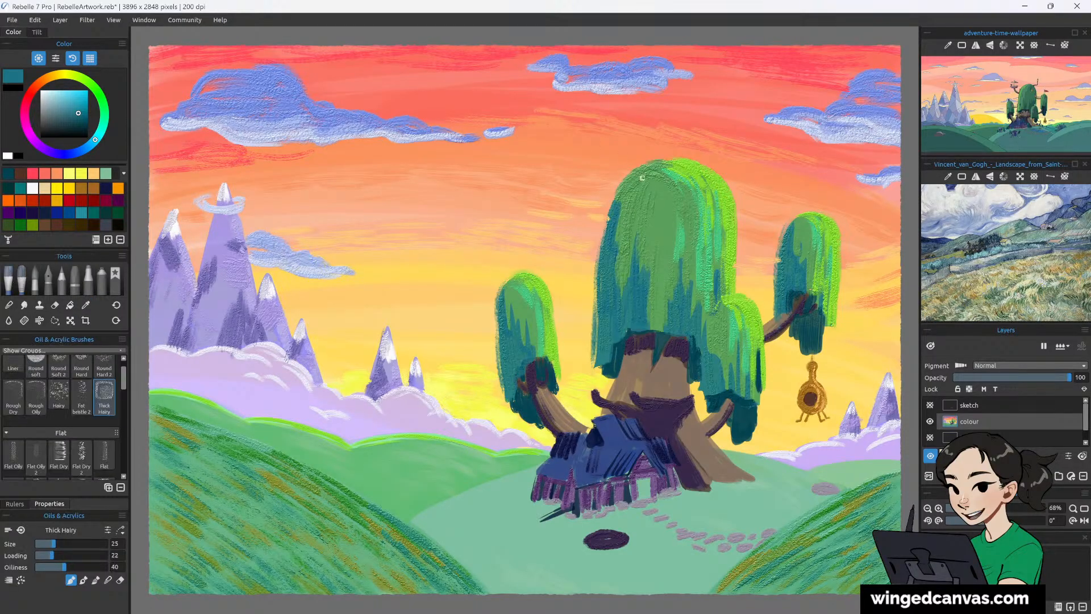
{"action": "left_click_drag", "start_coordinate": [615, 206], "coordinate": [606, 230]}
{"action": "left_click_drag", "start_coordinate": [621, 184], "coordinate": [604, 238]}
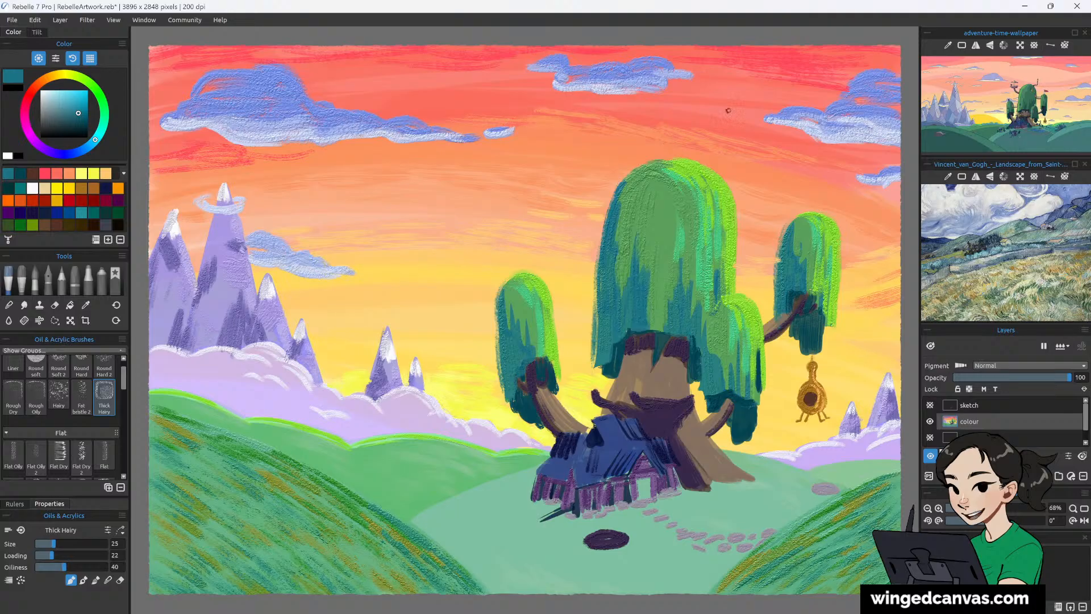
Paint teal strokes down the shaded outer edges of the far-right crown and the small left tree's crown.
{"action": "left_click_drag", "start_coordinate": [784, 239], "coordinate": [779, 293]}
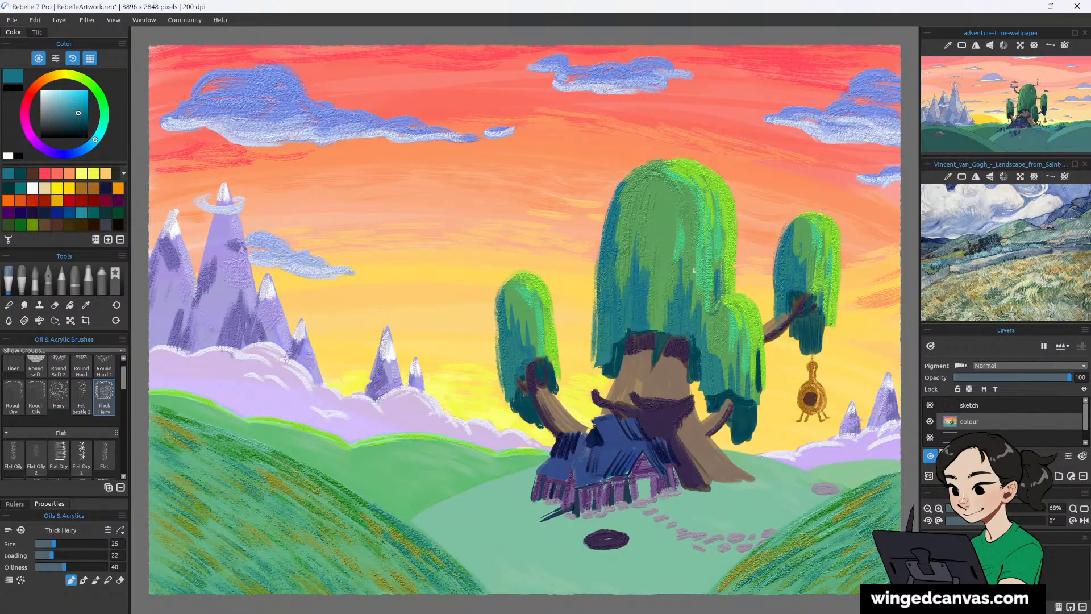
{"action": "left_click_drag", "start_coordinate": [504, 289], "coordinate": [495, 372]}
{"action": "left_click_drag", "start_coordinate": [501, 311], "coordinate": [510, 399]}
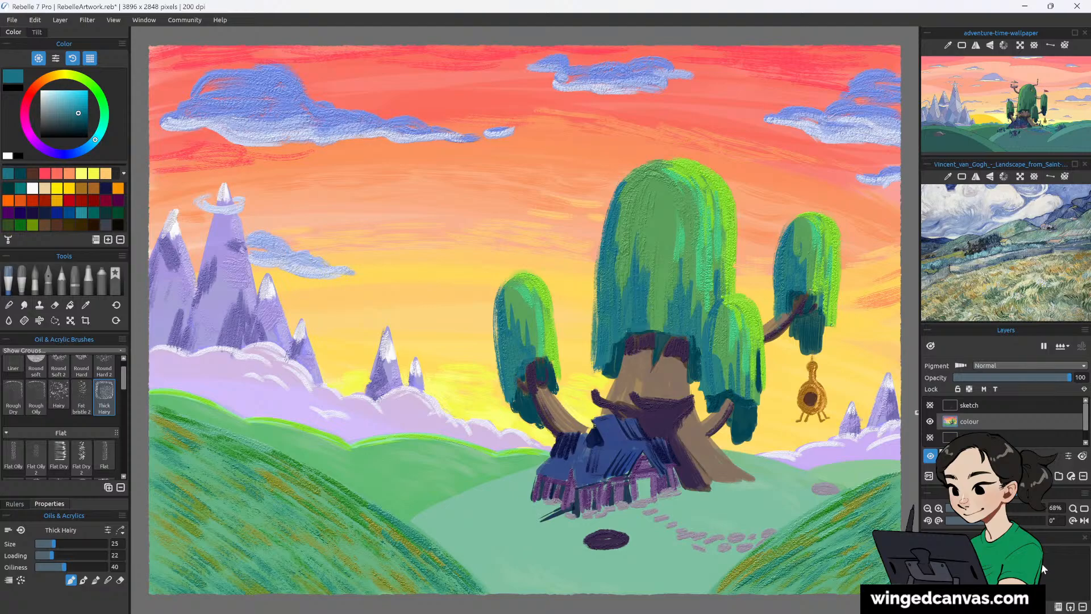
Choose a reddish brown and paint a small legged bench on the grass beyond the stone path, reducing the brush to size 10.
{"action": "left_click", "coordinate": [33, 173]}
{"action": "left_click", "coordinate": [72, 113]}
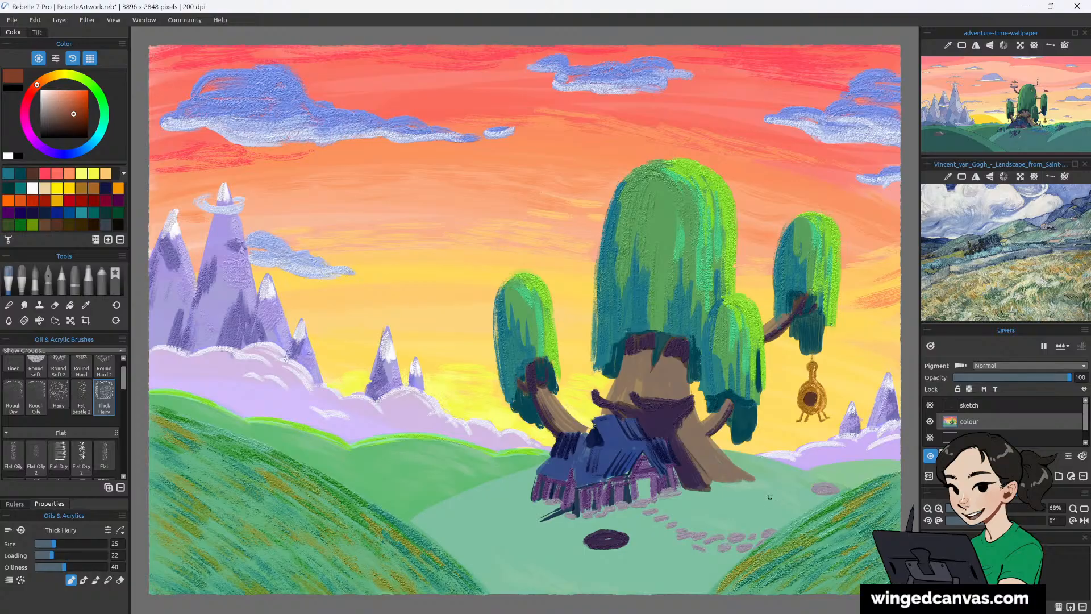
{"action": "mouse_move", "coordinate": [760, 497]}
{"action": "left_mouse_down"}
{"action": "mouse_move", "coordinate": [787, 497]}
{"action": "mouse_move", "coordinate": [766, 496]}
{"action": "left_mouse_up"}
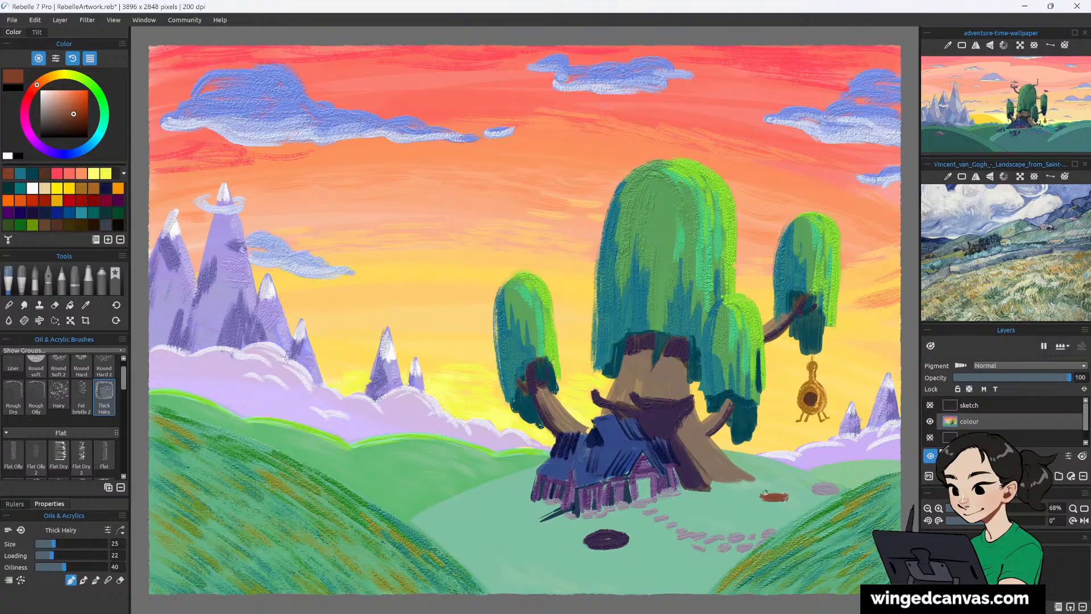
{"action": "key", "text": "bracketleft"}
{"action": "key", "text": "bracketleft"}
{"action": "key", "text": "bracketleft"}
{"action": "key", "text": "bracketleft"}
{"action": "key", "text": "bracketleft"}
Mix a muted blue and paint the barrel's sides beneath the dark oval in front of the house.
{"action": "left_click_drag", "start_coordinate": [49, 108], "coordinate": [44, 117]}
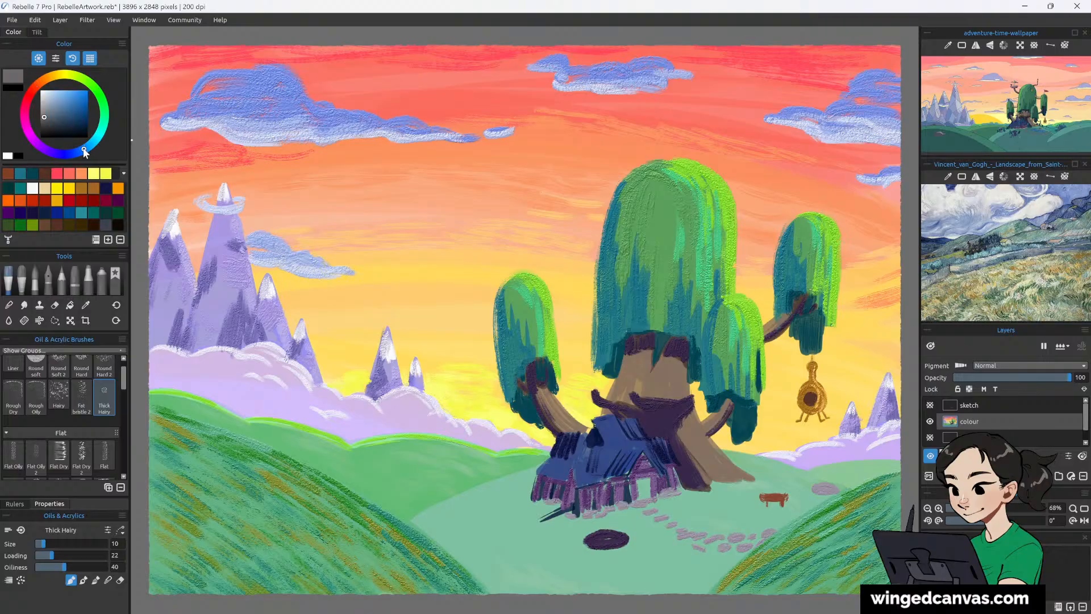
{"action": "left_click_drag", "start_coordinate": [75, 127], "coordinate": [70, 116]}
{"action": "mouse_move", "coordinate": [590, 547]}
{"action": "left_mouse_down"}
{"action": "mouse_move", "coordinate": [597, 563]}
{"action": "mouse_move", "coordinate": [625, 564]}
{"action": "left_mouse_up"}
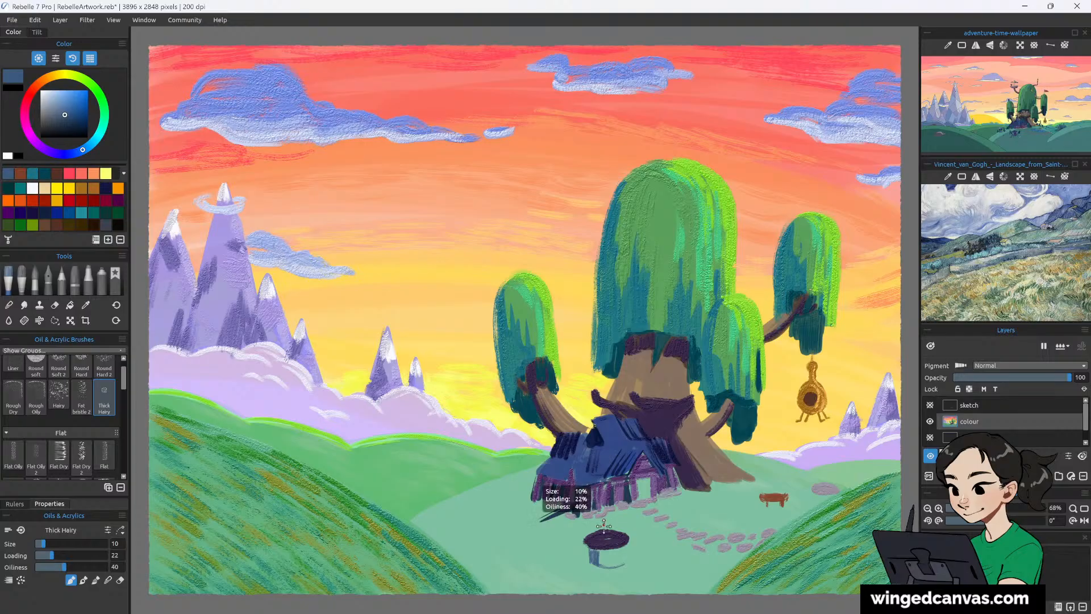
{"action": "key", "text": "ctrl+z"}
{"action": "mouse_move", "coordinate": [591, 562]}
{"action": "left_mouse_down"}
{"action": "mouse_move", "coordinate": [624, 563]}
{"action": "mouse_move", "coordinate": [628, 546]}
{"action": "left_mouse_up"}
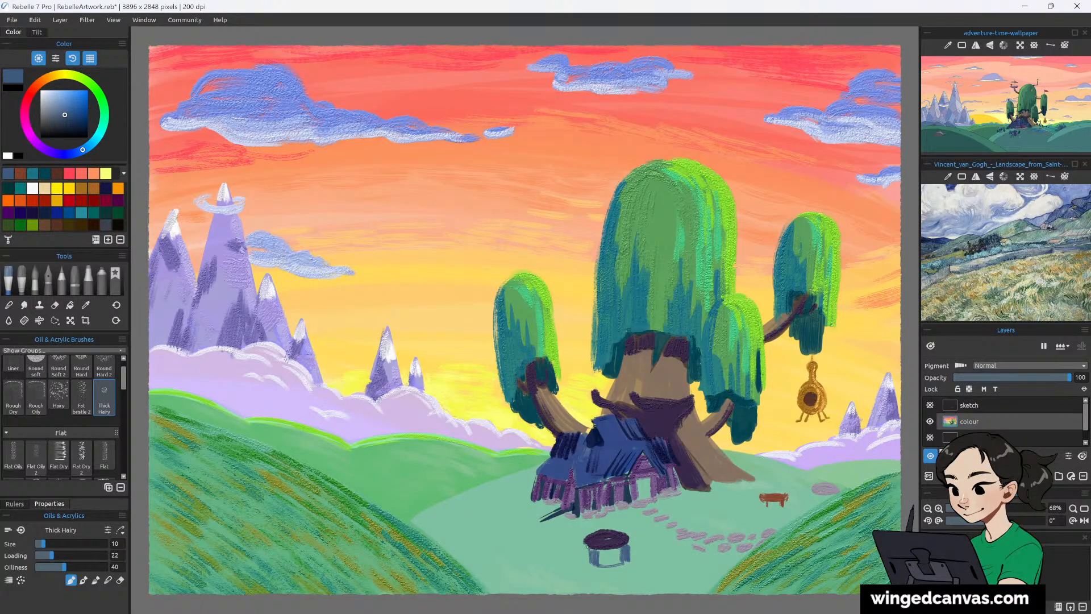
{"action": "left_click_drag", "start_coordinate": [586, 546], "coordinate": [589, 550]}
{"action": "left_click_drag", "start_coordinate": [619, 549], "coordinate": [620, 565]}
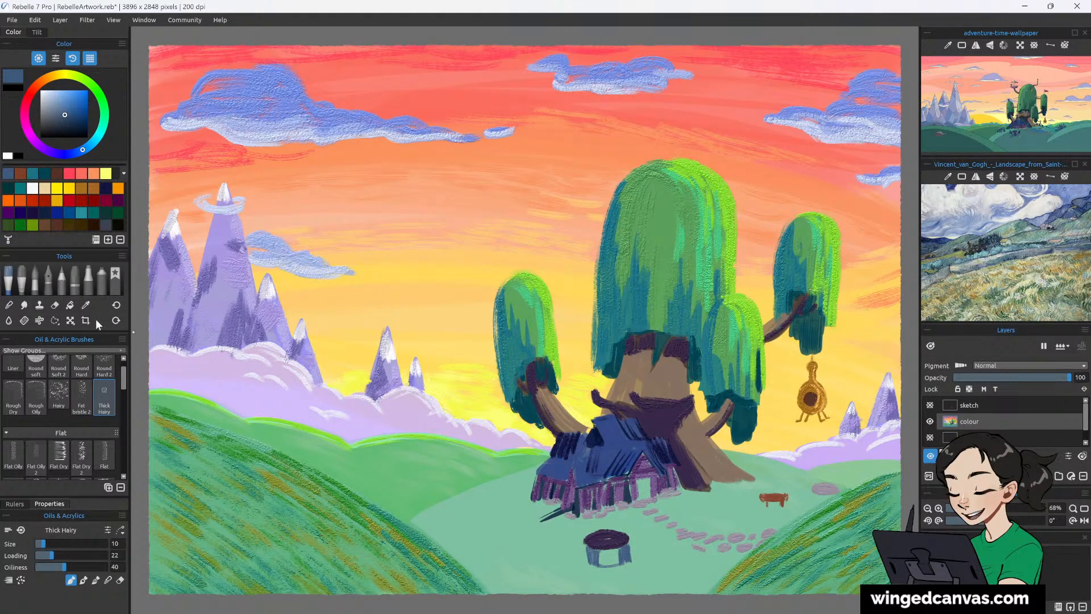
Sample the pale green of the grass and touch up the barrel with it.
{"action": "key", "text": "i"}
{"action": "left_click", "coordinate": [645, 550]}
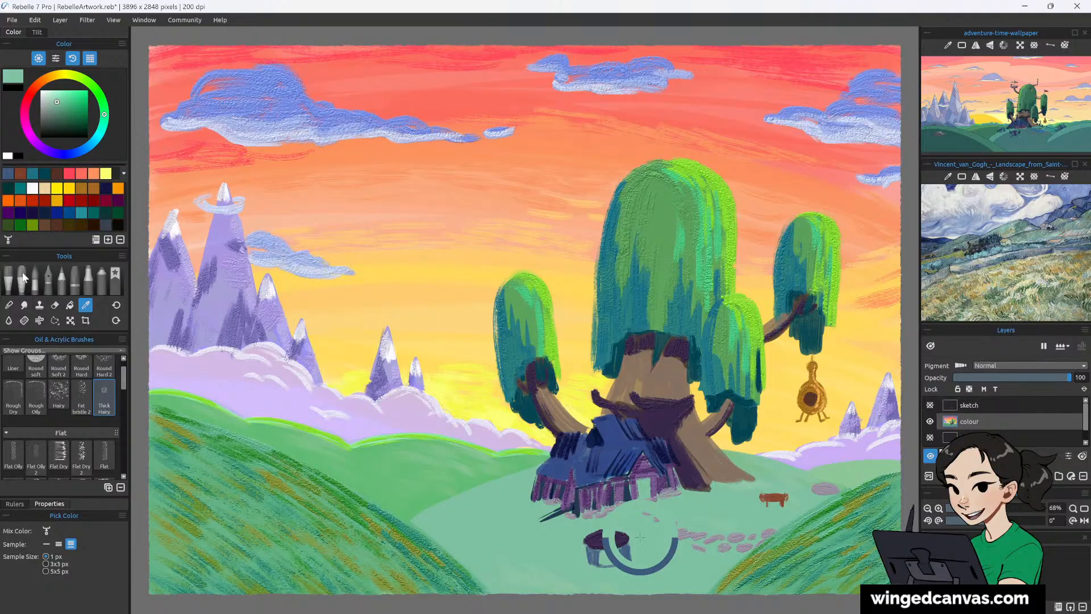
{"action": "key", "text": "b"}
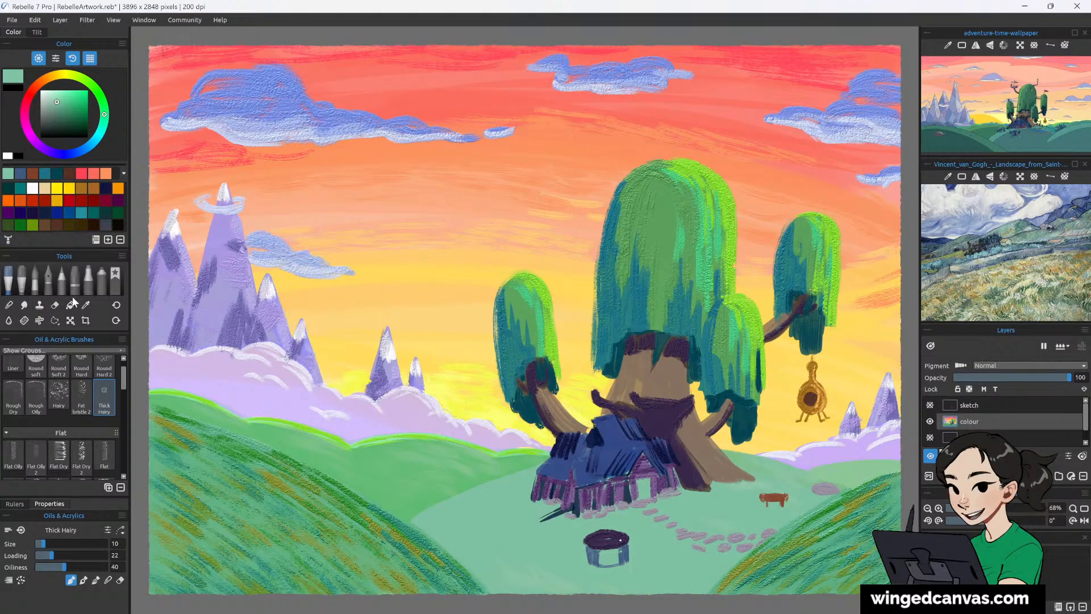
Return to the muted blue and paint the barrel's body and lower base, enlarging the brush to size 16.
{"action": "left_click", "coordinate": [20, 173]}
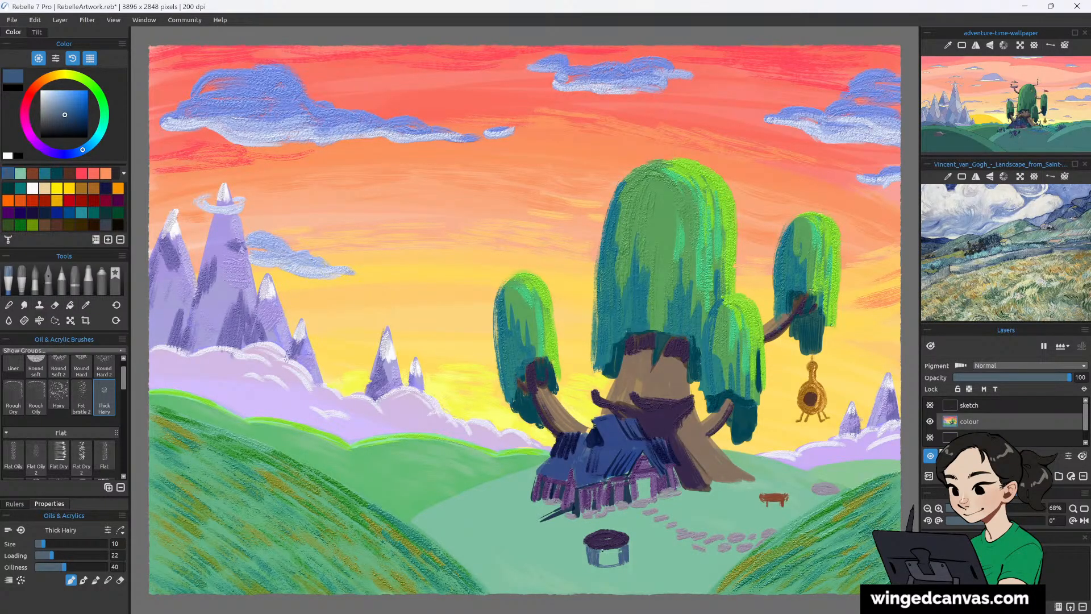
{"action": "left_click_drag", "start_coordinate": [598, 550], "coordinate": [621, 552]}
{"action": "mouse_move", "coordinate": [593, 565]}
{"action": "left_mouse_down"}
{"action": "mouse_move", "coordinate": [620, 566]}
{"action": "mouse_move", "coordinate": [622, 577]}
{"action": "left_mouse_up"}
{"action": "key", "text": "ctrl+z"}
{"action": "left_click_drag", "start_coordinate": [607, 569], "coordinate": [621, 568]}
{"action": "key", "text": "bracketright"}
{"action": "left_click_drag", "start_coordinate": [605, 572], "coordinate": [629, 583]}
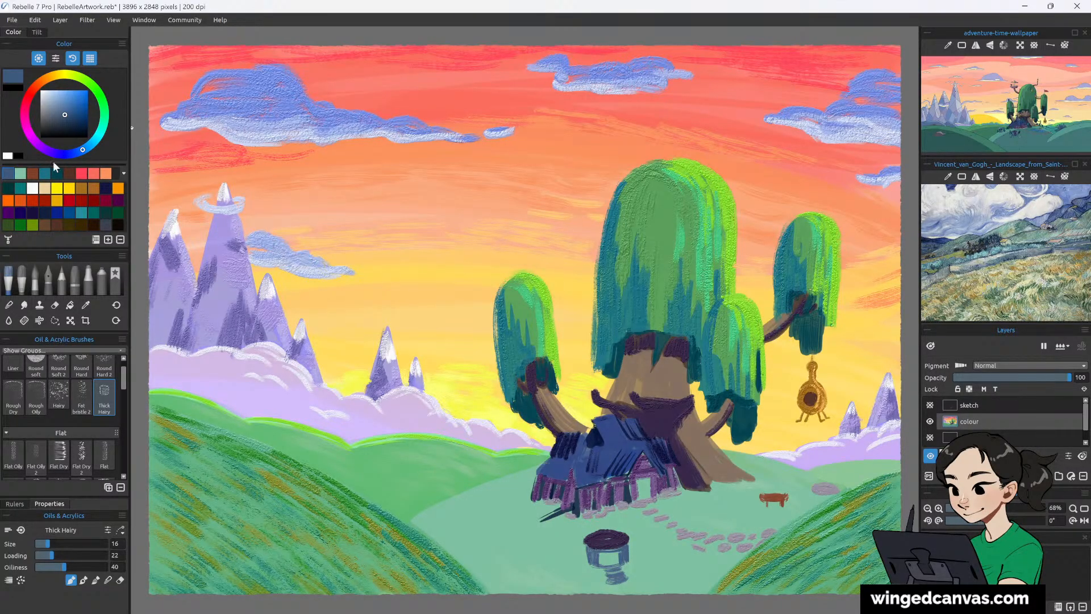
Sample the barrel lid's dark purple and paint splayed legs, then use a deeper purple for the front opening and side edge.
{"action": "left_click", "coordinate": [86, 304]}
{"action": "left_click", "coordinate": [618, 534]}
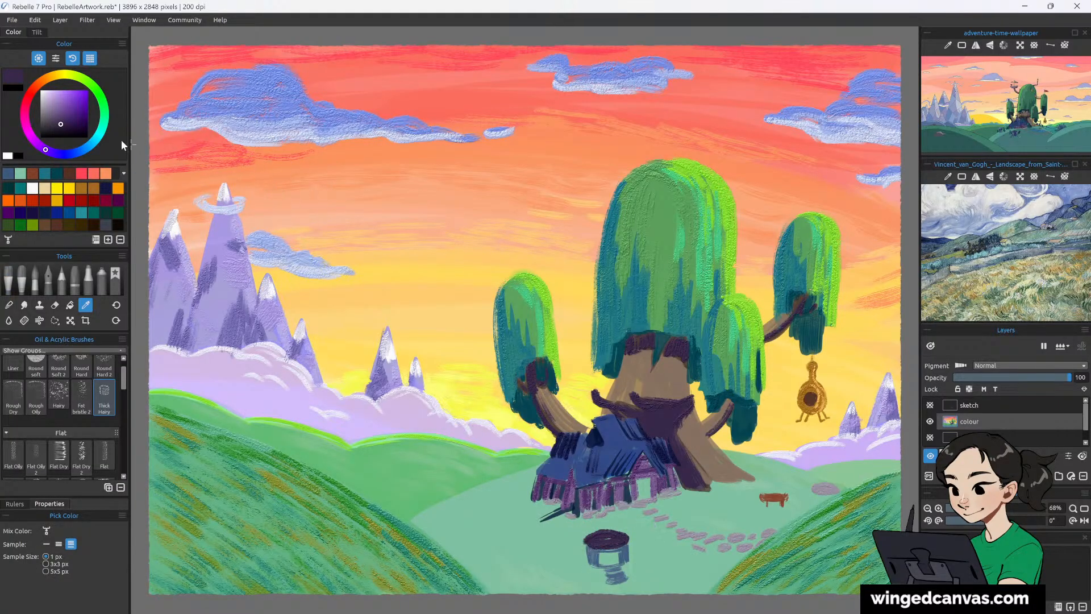
{"action": "left_click", "coordinate": [12, 277]}
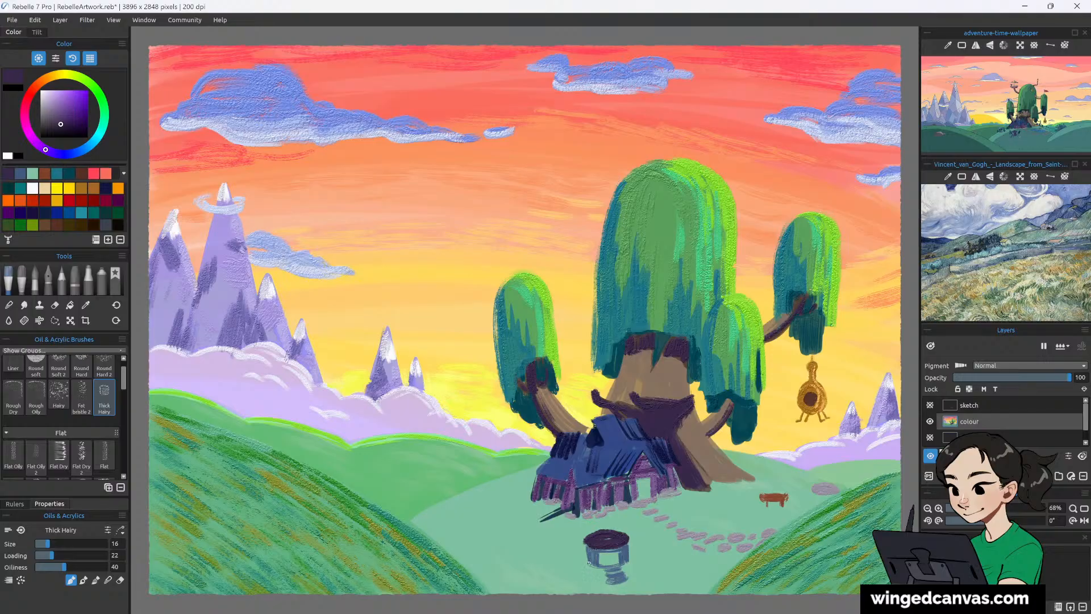
{"action": "mouse_move", "coordinate": [588, 565]}
{"action": "left_mouse_down"}
{"action": "mouse_move", "coordinate": [630, 561]}
{"action": "mouse_move", "coordinate": [633, 539]}
{"action": "mouse_move", "coordinate": [601, 533]}
{"action": "mouse_move", "coordinate": [610, 558]}
{"action": "mouse_move", "coordinate": [583, 576]}
{"action": "mouse_move", "coordinate": [623, 582]}
{"action": "left_mouse_up"}
{"action": "left_click_drag", "start_coordinate": [611, 562], "coordinate": [615, 555]}
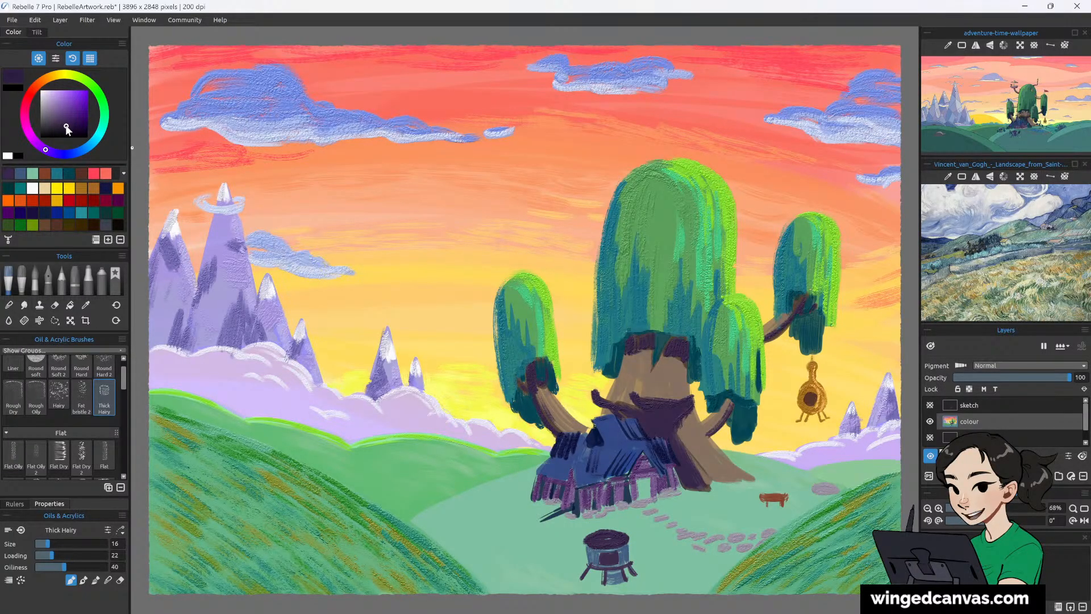
{"action": "mouse_move", "coordinate": [603, 555]}
{"action": "left_mouse_down"}
{"action": "mouse_move", "coordinate": [617, 558]}
{"action": "mouse_move", "coordinate": [608, 562]}
{"action": "left_mouse_up"}
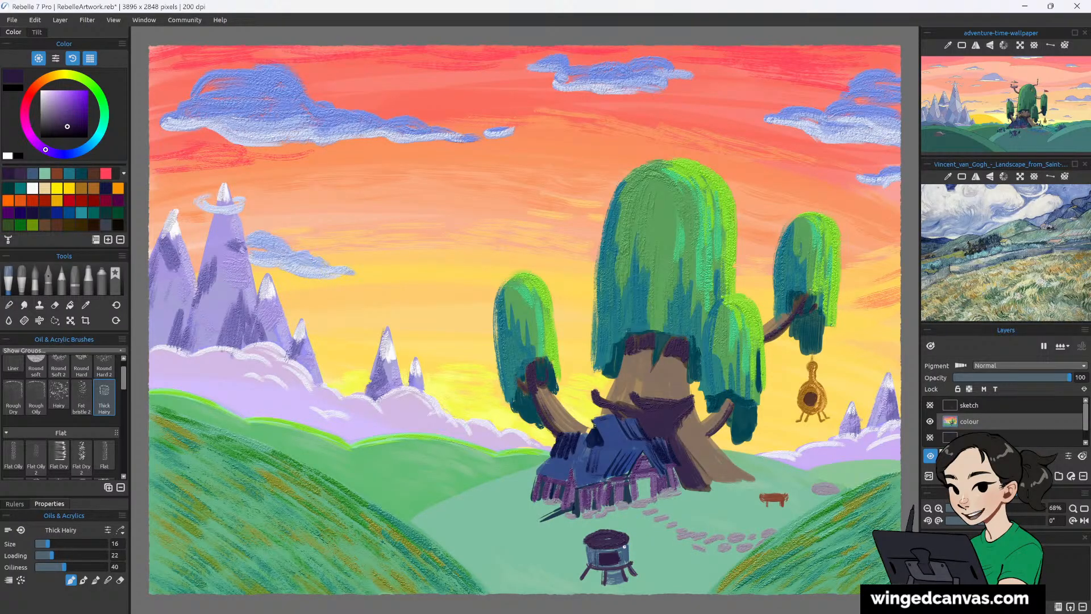
{"action": "mouse_move", "coordinate": [624, 546]}
{"action": "left_mouse_down"}
{"action": "mouse_move", "coordinate": [623, 565]}
{"action": "mouse_move", "coordinate": [627, 550]}
{"action": "left_mouse_up"}
At brush size 10, shade the stepping stones and the lone stone near the right hill with dark and muted purple.
{"action": "key", "text": "["}
{"action": "key", "text": "["}
{"action": "key", "text": "["}
{"action": "left_click", "coordinate": [724, 547]}
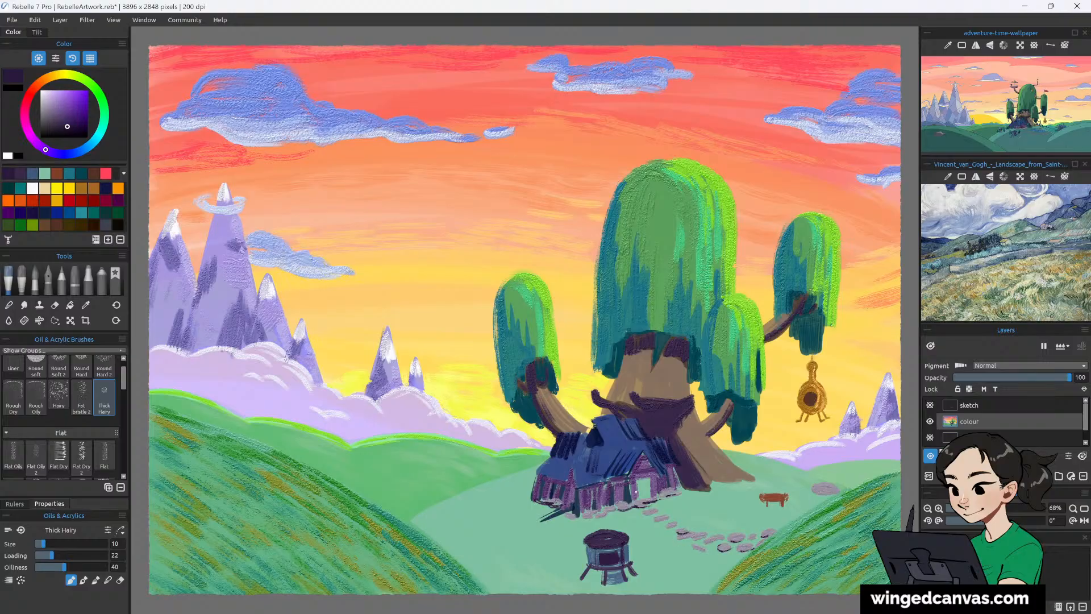
{"action": "left_click", "coordinate": [58, 117]}
{"action": "mouse_move", "coordinate": [645, 514]}
{"action": "left_mouse_down"}
{"action": "mouse_move", "coordinate": [721, 542]}
{"action": "mouse_move", "coordinate": [706, 550]}
{"action": "left_mouse_up"}
{"action": "left_click_drag", "start_coordinate": [811, 494], "coordinate": [831, 489]}
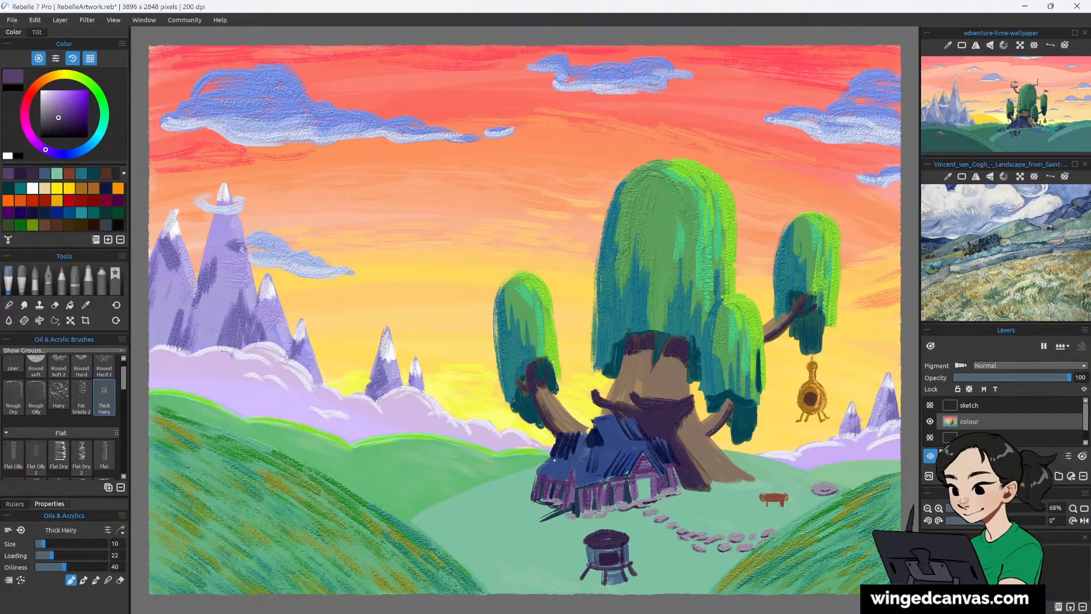
Fill the house's doorway with dark brown and warm it with a more saturated reddish brown.
{"action": "left_click", "coordinate": [106, 174]}
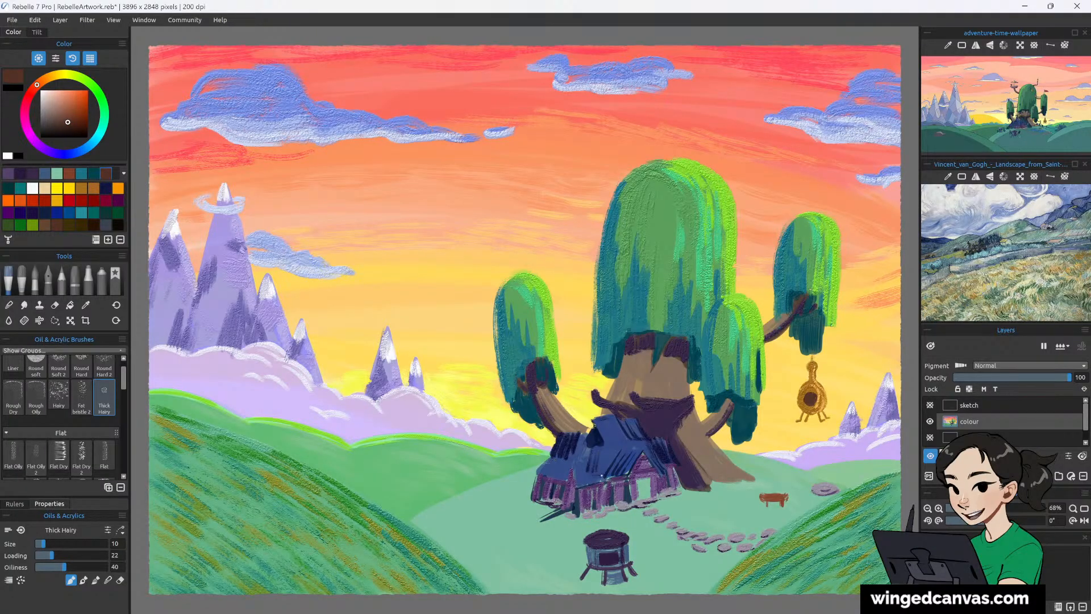
{"action": "mouse_move", "coordinate": [639, 481]}
{"action": "left_mouse_down"}
{"action": "mouse_move", "coordinate": [641, 498]}
{"action": "mouse_move", "coordinate": [649, 480]}
{"action": "mouse_move", "coordinate": [638, 498]}
{"action": "left_mouse_up"}
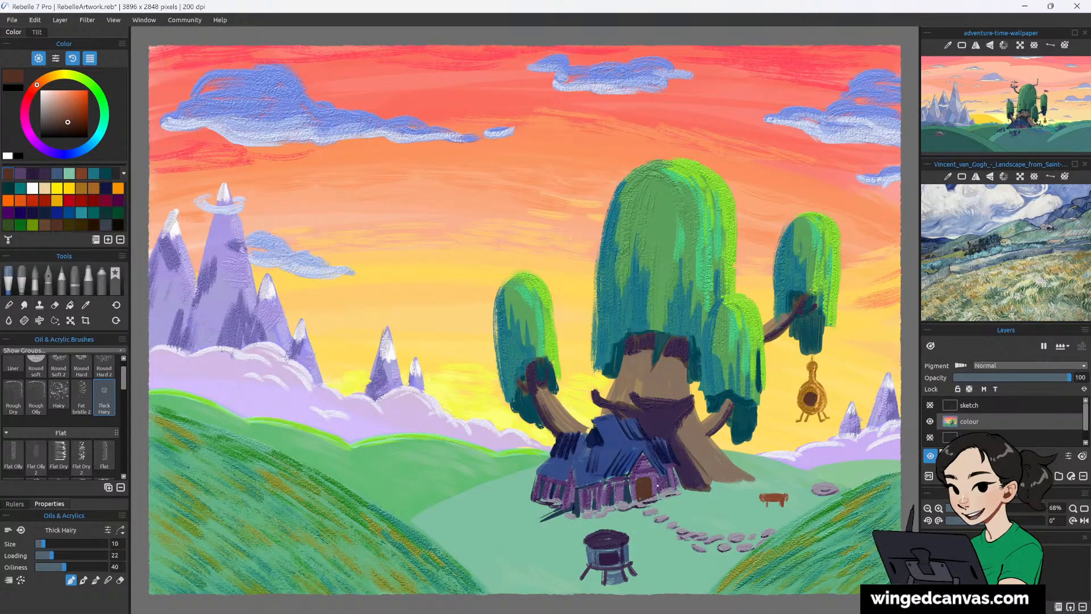
{"action": "left_click", "coordinate": [76, 118]}
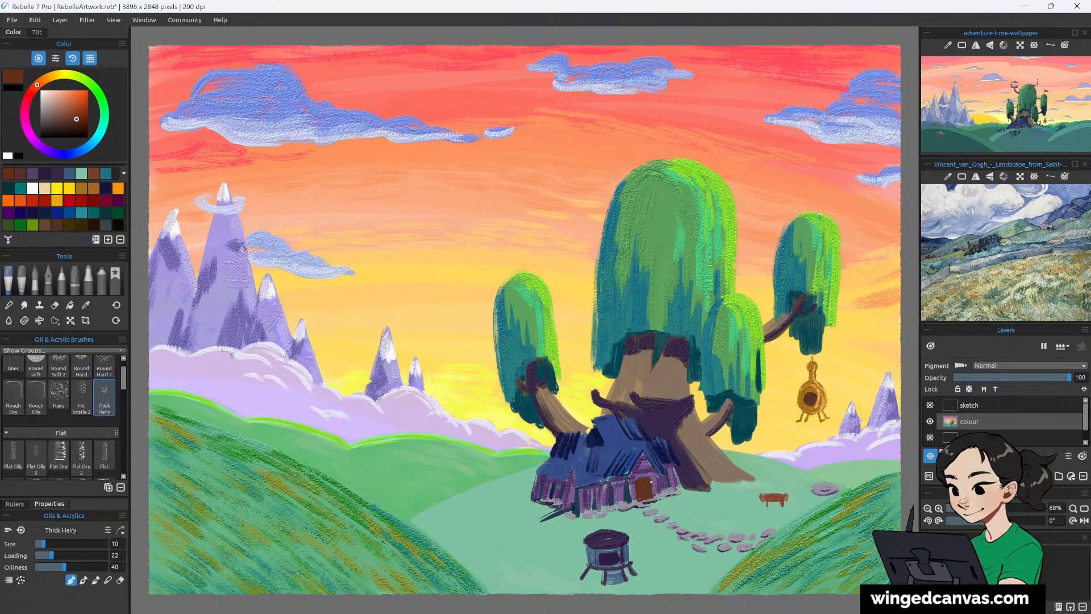
Choose a very dark brown and outline the door, gable, wall planks and roof edges of the house.
{"action": "left_click", "coordinate": [81, 129]}
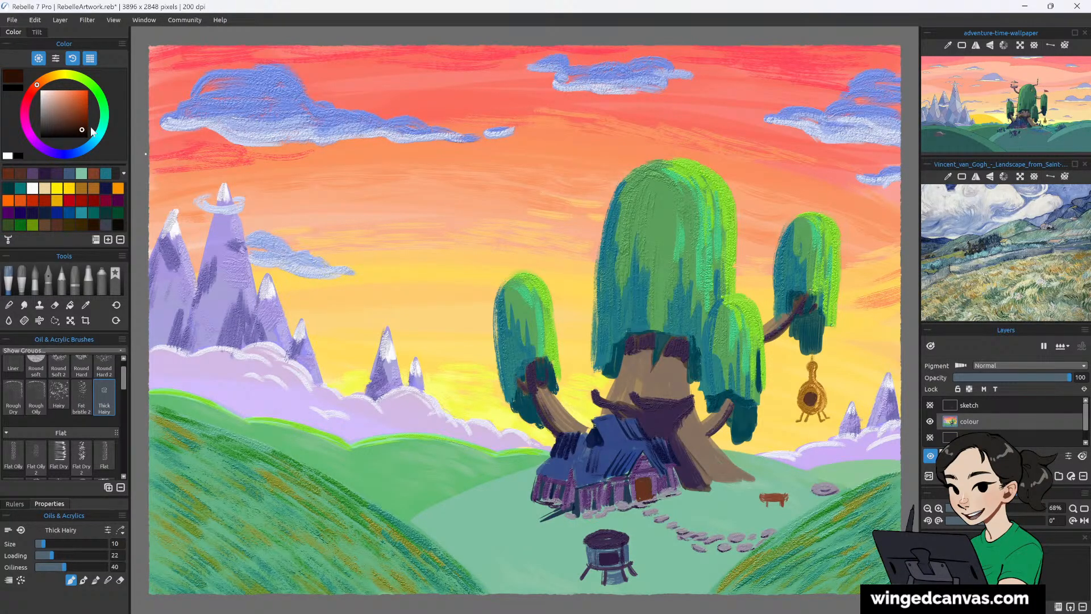
{"action": "mouse_move", "coordinate": [638, 479]}
{"action": "left_mouse_down"}
{"action": "mouse_move", "coordinate": [649, 480]}
{"action": "mouse_move", "coordinate": [636, 504]}
{"action": "mouse_move", "coordinate": [655, 471]}
{"action": "mouse_move", "coordinate": [607, 504]}
{"action": "left_mouse_up"}
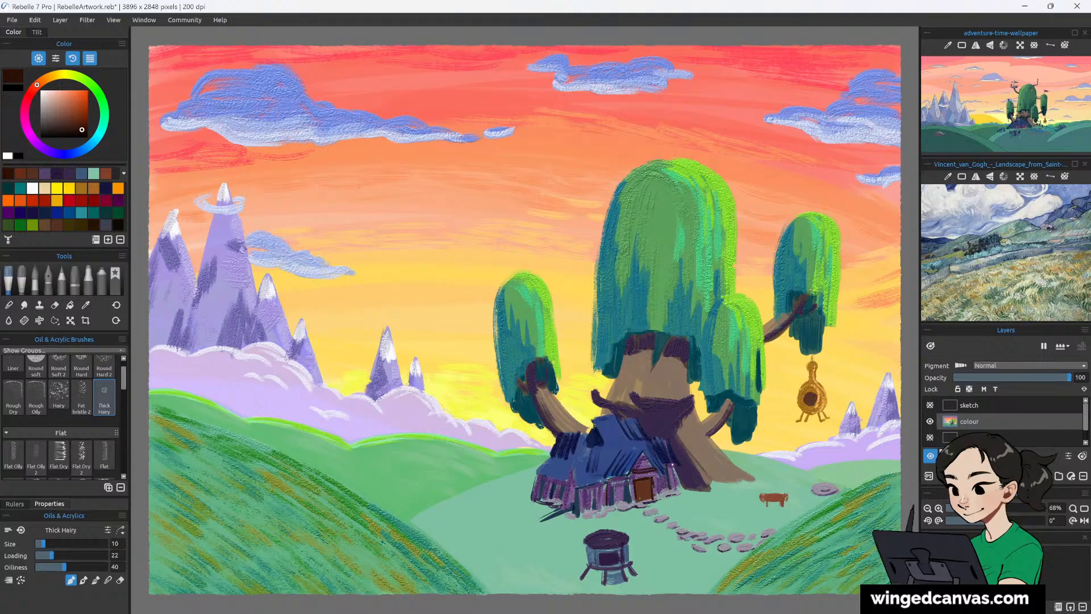
{"action": "mouse_move", "coordinate": [675, 488]}
{"action": "left_mouse_down"}
{"action": "mouse_move", "coordinate": [675, 463]}
{"action": "mouse_move", "coordinate": [678, 486]}
{"action": "left_mouse_up"}
{"action": "mouse_move", "coordinate": [537, 474]}
{"action": "left_mouse_down"}
{"action": "mouse_move", "coordinate": [560, 460]}
{"action": "mouse_move", "coordinate": [577, 484]}
{"action": "left_mouse_up"}
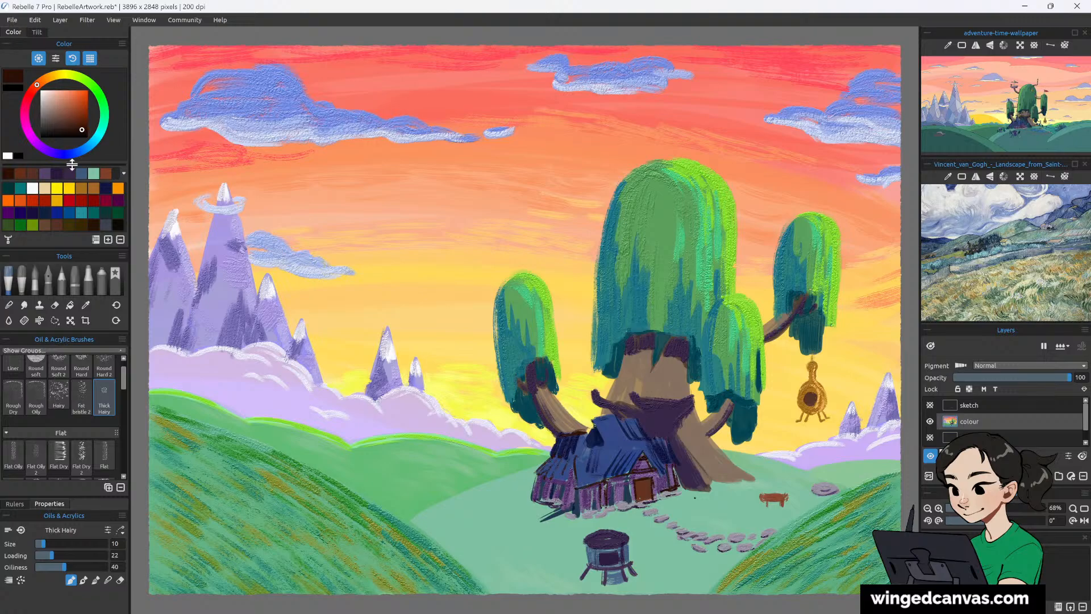
Paint an orange fire with yellow highlights in the barrel stove's opening and add a small glow on its lid.
{"action": "left_click", "coordinate": [8, 200]}
{"action": "left_click_drag", "start_coordinate": [607, 559], "coordinate": [604, 557]}
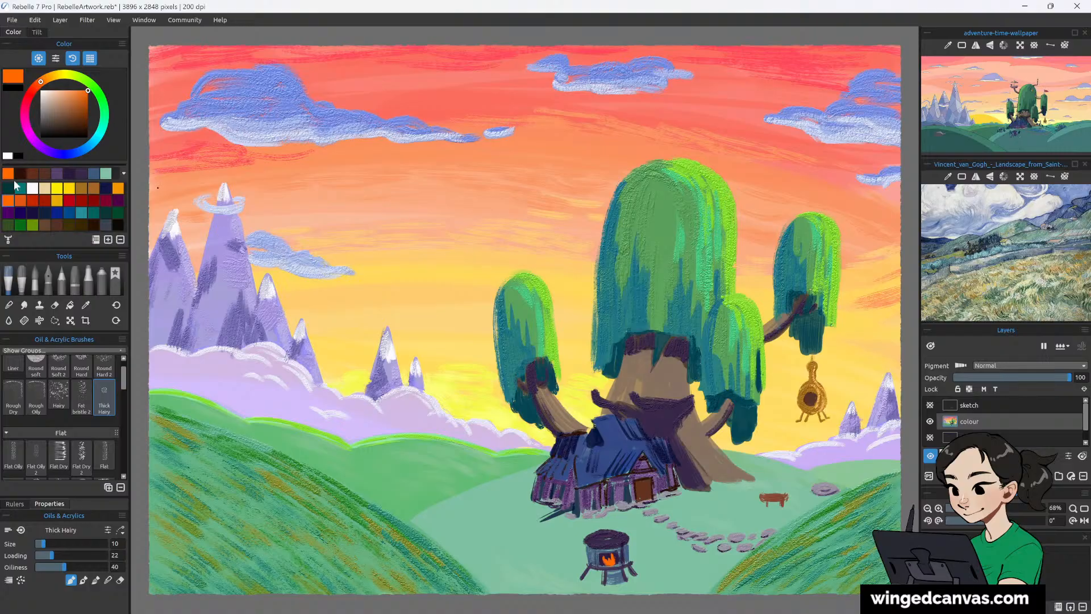
{"action": "left_click", "coordinate": [69, 188]}
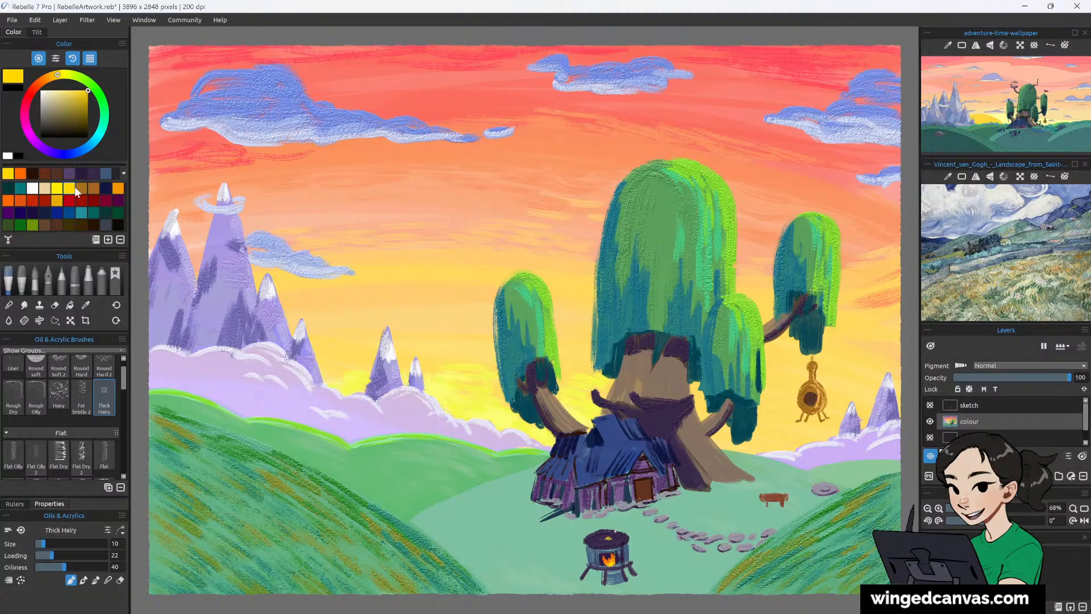
{"action": "left_click", "coordinate": [21, 175]}
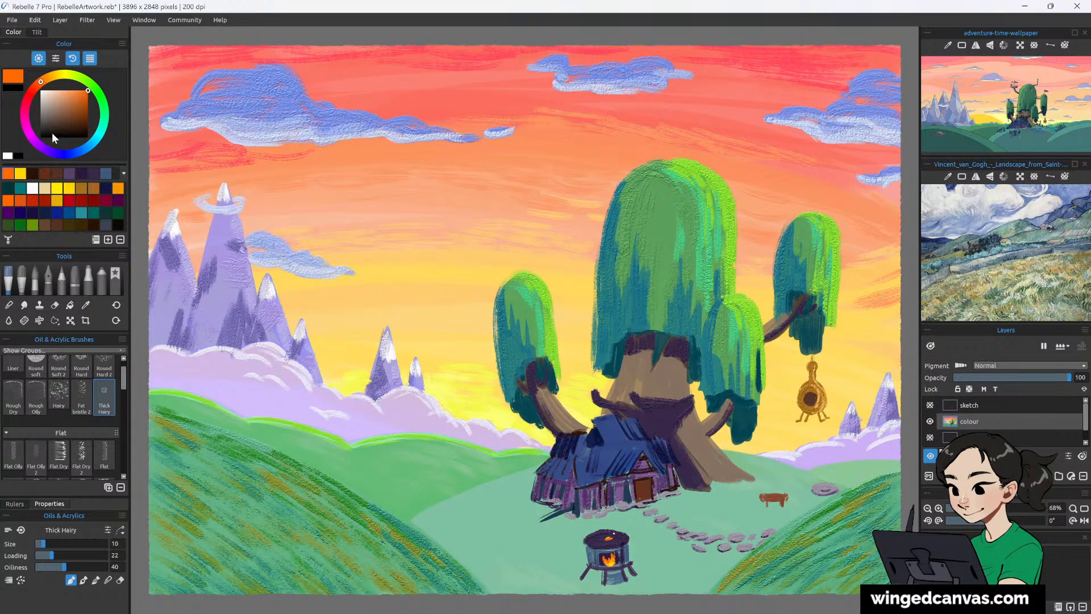
Sample the dark purple below the trunk's face area and paint two oval knot-hole eyes on the main trunk.
{"action": "left_click", "coordinate": [86, 304]}
{"action": "left_click_drag", "start_coordinate": [609, 532], "coordinate": [658, 404]}
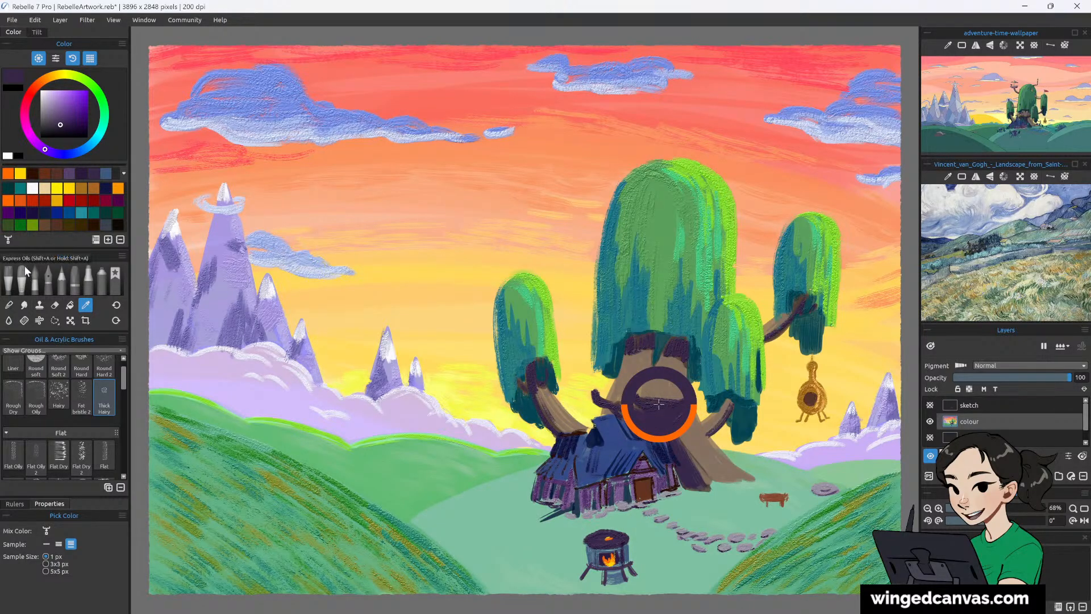
{"action": "left_click", "coordinate": [9, 279]}
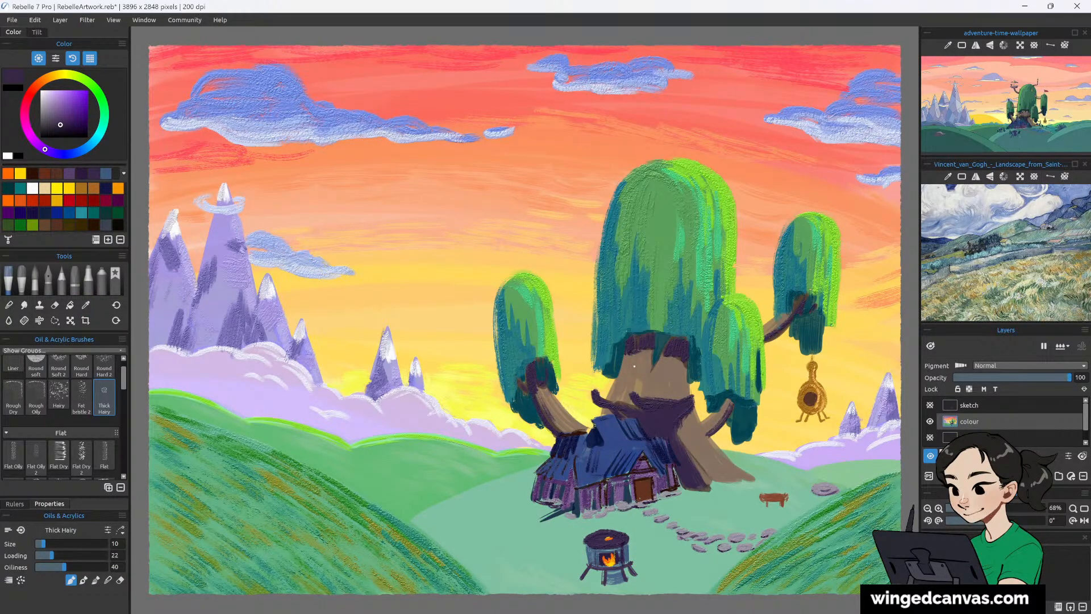
{"action": "mouse_move", "coordinate": [633, 358]}
{"action": "left_mouse_down"}
{"action": "mouse_move", "coordinate": [628, 380]}
{"action": "mouse_move", "coordinate": [633, 358]}
{"action": "left_mouse_up"}
{"action": "key", "text": "ctrl+z"}
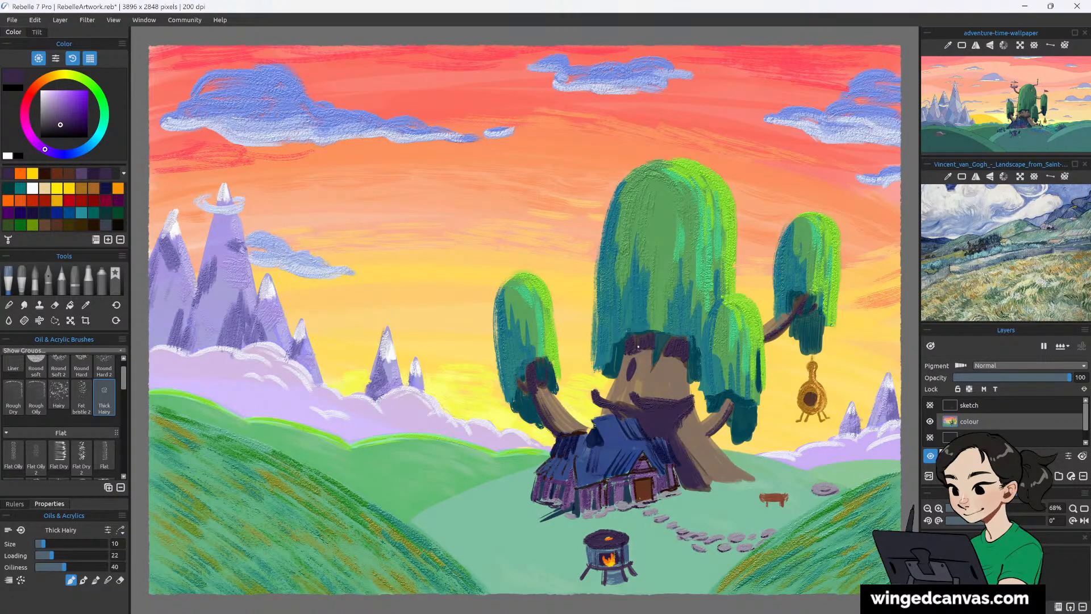
{"action": "key", "text": "ctrl+z"}
{"action": "mouse_move", "coordinate": [679, 357]}
{"action": "left_mouse_down"}
{"action": "mouse_move", "coordinate": [670, 389]}
{"action": "mouse_move", "coordinate": [634, 387]}
{"action": "mouse_move", "coordinate": [683, 382]}
{"action": "left_mouse_up"}
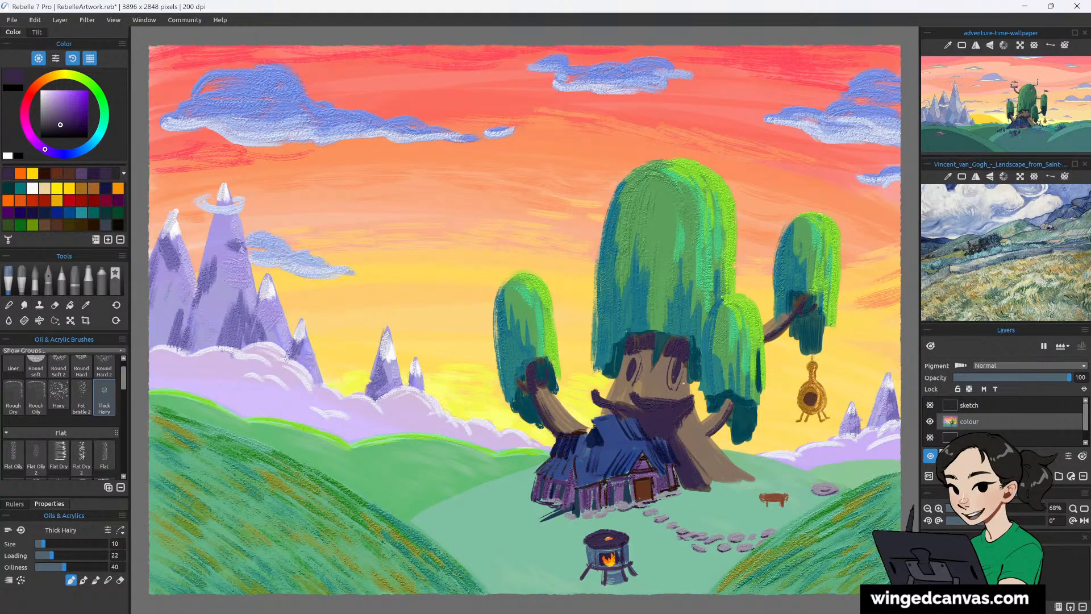
Paint thin dark purple bark lines around the trunk's eyes and a curled knot on its lower right side.
{"action": "left_click_drag", "start_coordinate": [654, 349], "coordinate": [650, 369]}
{"action": "left_click_drag", "start_coordinate": [693, 395], "coordinate": [687, 369]}
{"action": "left_click_drag", "start_coordinate": [695, 439], "coordinate": [692, 425]}
Choose a dark ochre-brown, enlarge the brush to size 18 and paint a balcony deck and curved railing around the main trunk.
{"action": "left_click", "coordinate": [57, 173]}
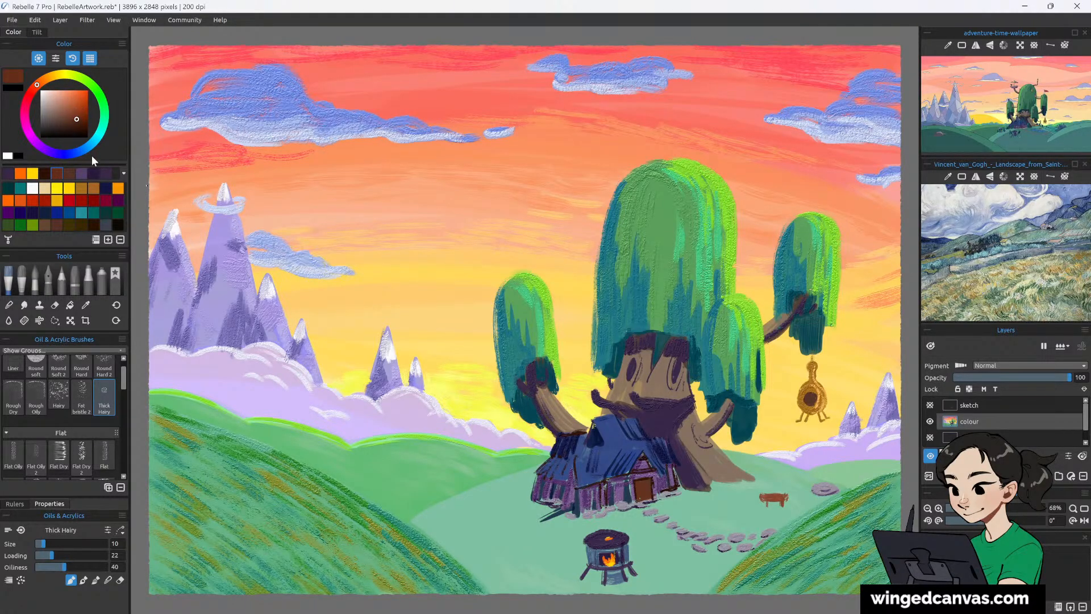
{"action": "left_click", "coordinate": [90, 186]}
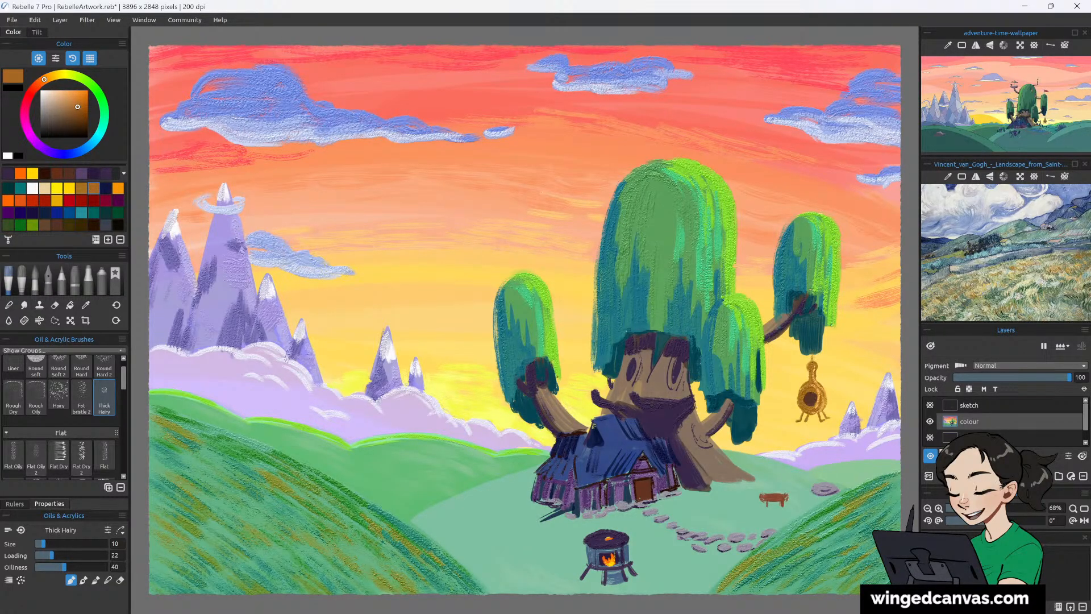
{"action": "left_click_drag", "start_coordinate": [582, 388], "coordinate": [583, 388]}
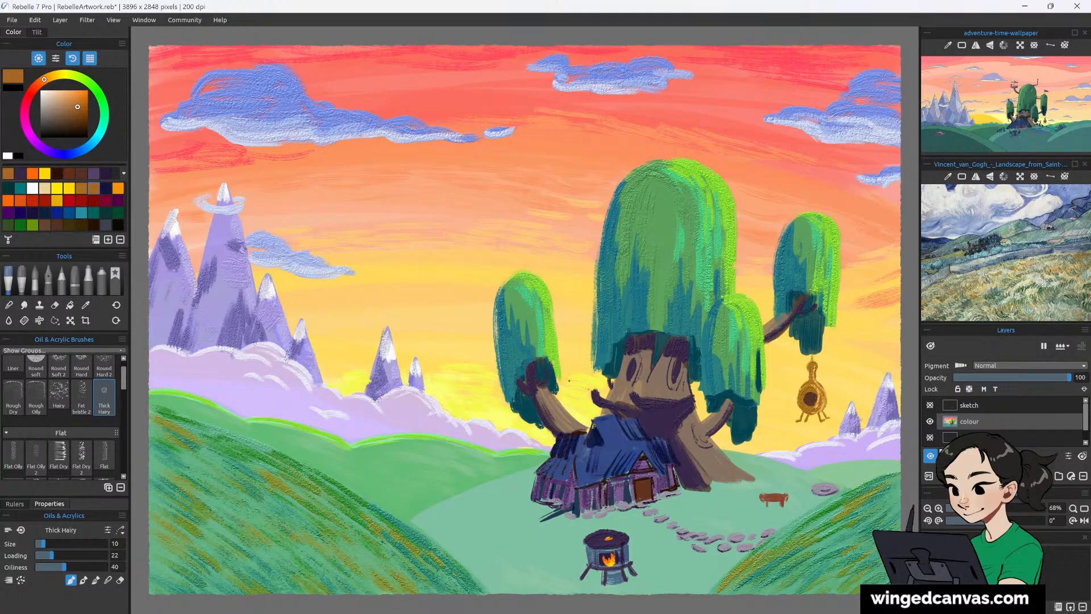
{"action": "key", "text": "ctrl+z"}
{"action": "key", "text": "bracketright"}
{"action": "key", "text": "bracketright"}
{"action": "key", "text": "bracketright"}
{"action": "key", "text": "bracketright"}
{"action": "left_click", "coordinate": [76, 115]}
{"action": "left_click_drag", "start_coordinate": [580, 388], "coordinate": [676, 402]}
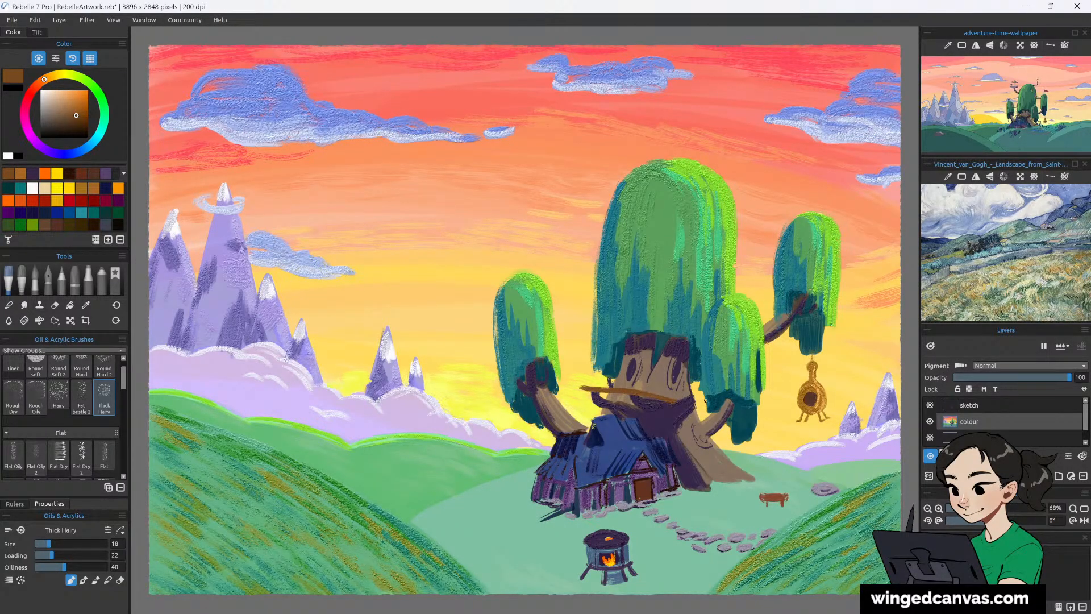
{"action": "left_click_drag", "start_coordinate": [679, 402], "coordinate": [703, 393]}
{"action": "mouse_move", "coordinate": [582, 387]}
{"action": "left_mouse_down"}
{"action": "mouse_move", "coordinate": [616, 380]}
{"action": "mouse_move", "coordinate": [612, 368]}
{"action": "left_mouse_up"}
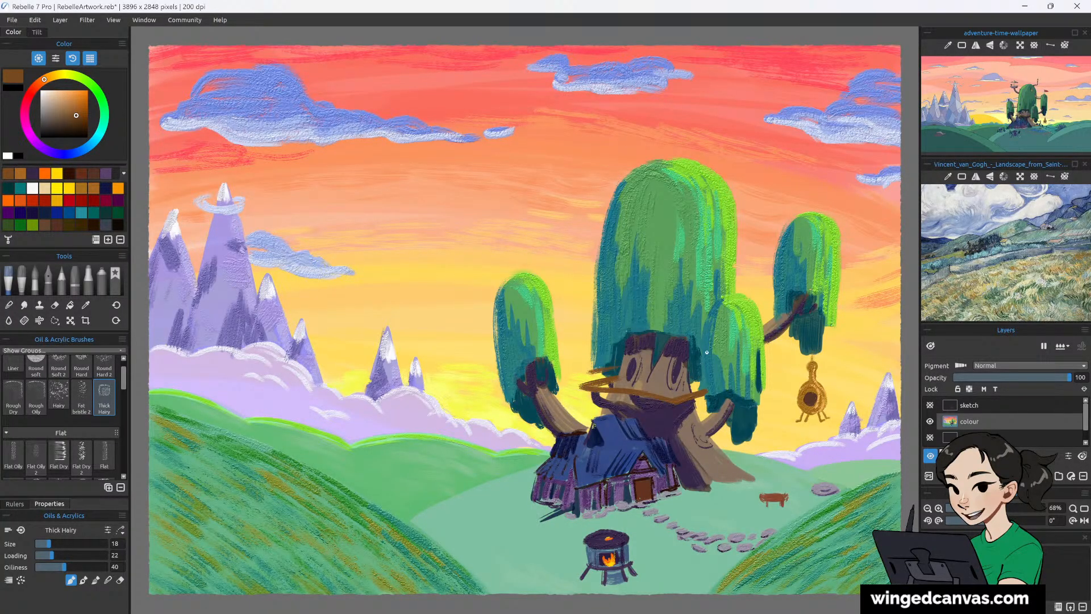
{"action": "left_click_drag", "start_coordinate": [680, 387], "coordinate": [709, 378]}
Reduce the brush to size 10, paint the balcony's railing posts, and add deeper brown shading along the deck and rails.
{"action": "key", "text": "["}
{"action": "key", "text": "["}
{"action": "key", "text": "["}
{"action": "key", "text": "["}
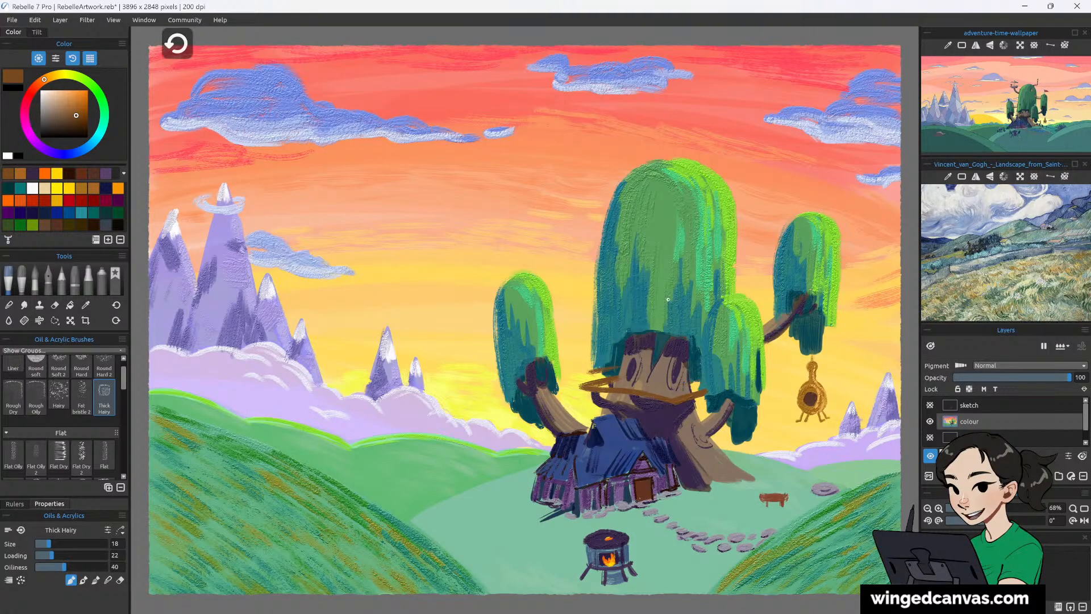
{"action": "key", "text": "bracketleft"}
{"action": "key", "text": "bracketleft"}
{"action": "key", "text": "bracketleft"}
{"action": "key", "text": "bracketleft"}
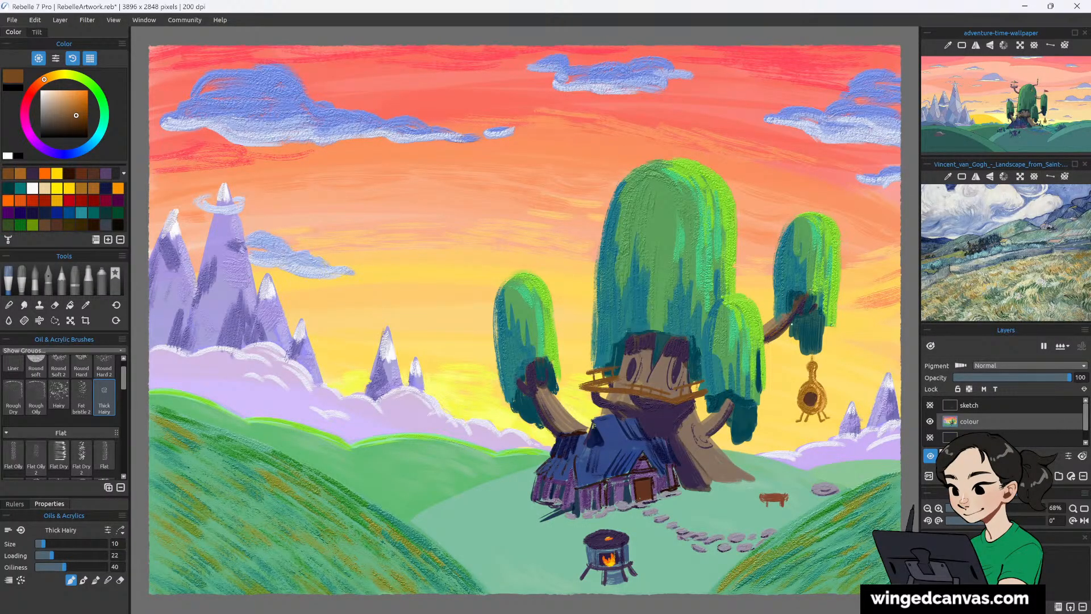
{"action": "left_click", "coordinate": [87, 119]}
{"action": "mouse_move", "coordinate": [592, 390]}
{"action": "left_mouse_down"}
{"action": "mouse_move", "coordinate": [664, 403]}
{"action": "mouse_move", "coordinate": [641, 387]}
{"action": "mouse_move", "coordinate": [698, 384]}
{"action": "left_mouse_up"}
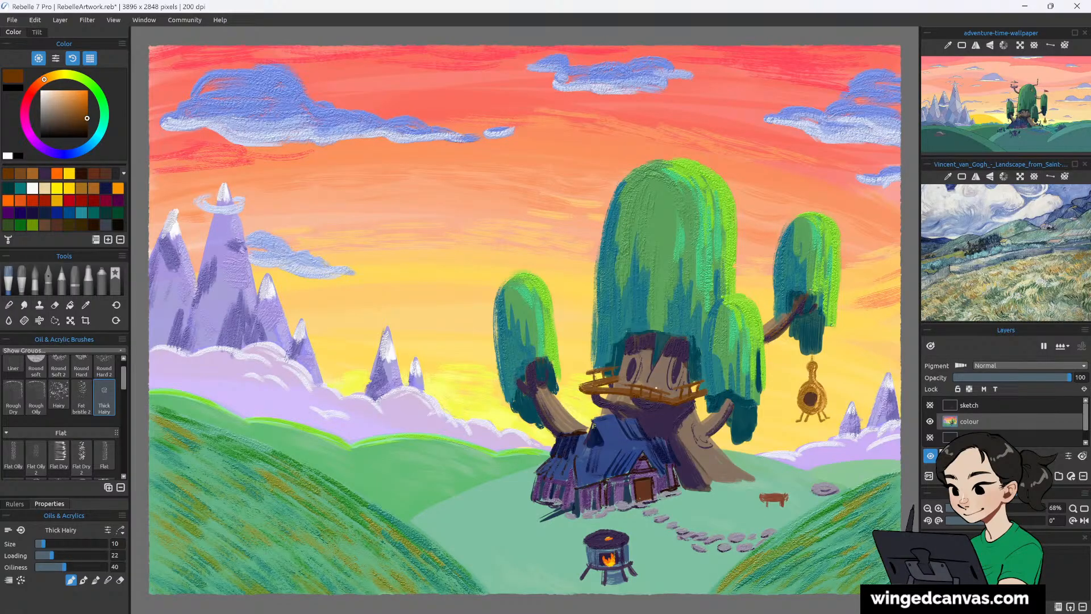
Choose a muted grey-brown, enlarge the brush to size 18 and paint bark strokes on the trunk below the balcony's right end.
{"action": "left_click", "coordinate": [59, 114]}
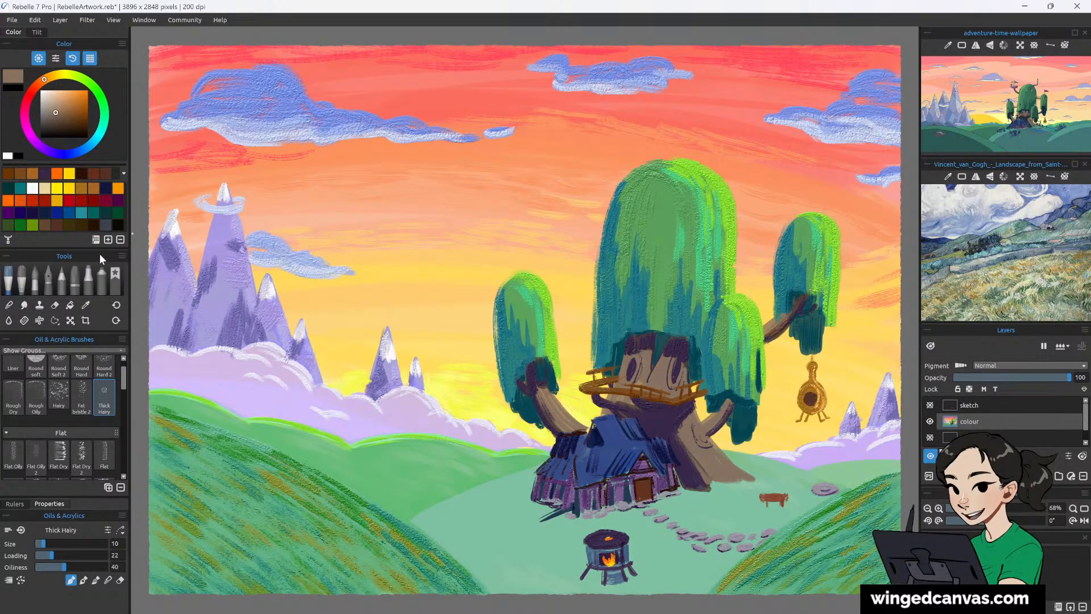
{"action": "key", "text": "bracketright"}
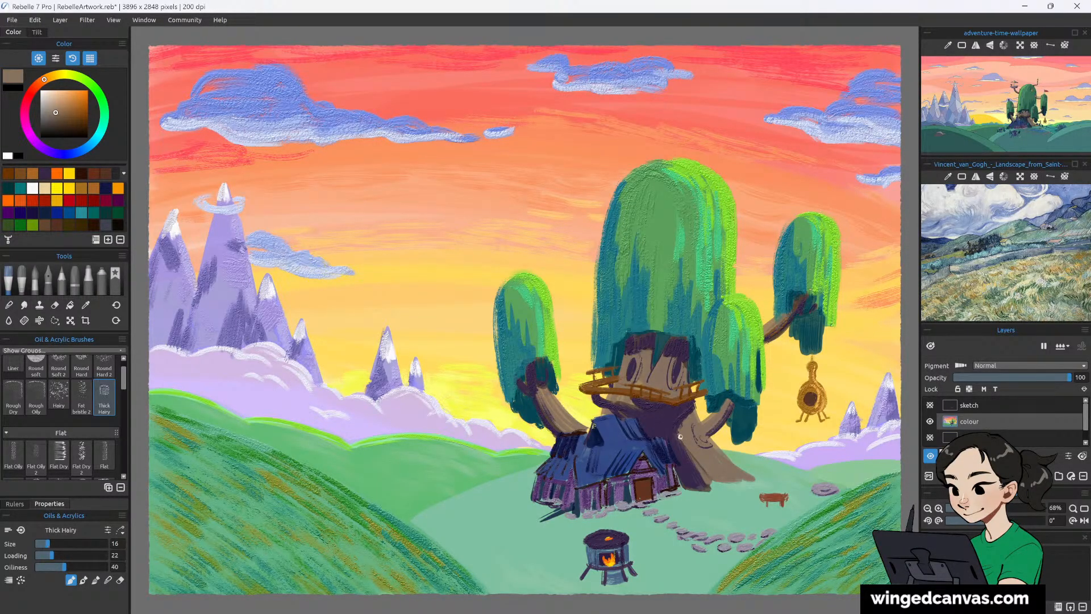
{"action": "mouse_move", "coordinate": [673, 429]}
{"action": "left_mouse_down"}
{"action": "mouse_move", "coordinate": [686, 458]}
{"action": "mouse_move", "coordinate": [682, 409]}
{"action": "left_mouse_up"}
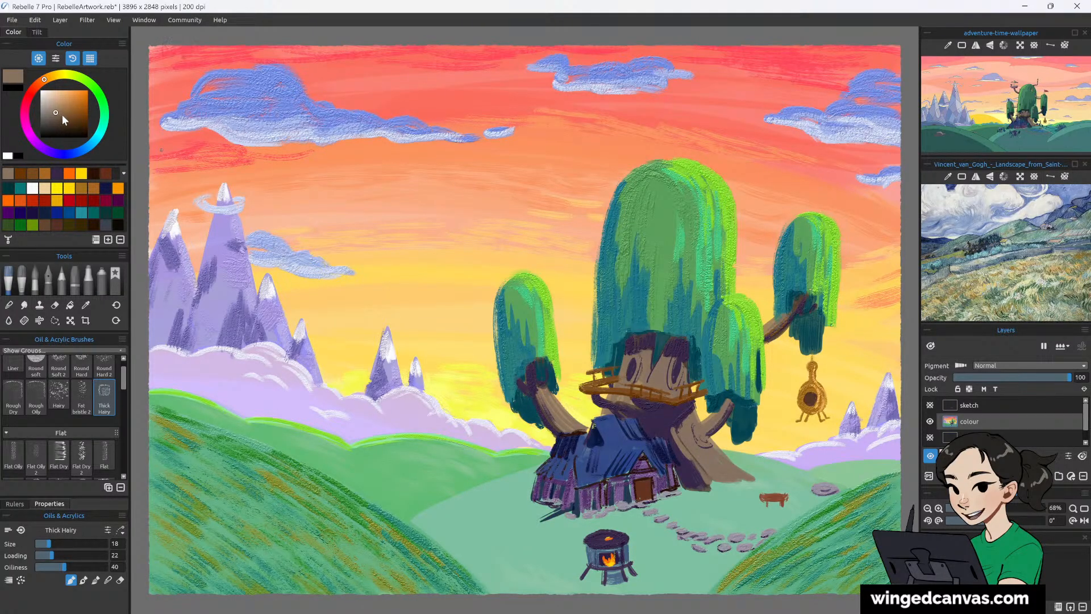
{"action": "left_click", "coordinate": [63, 114]}
{"action": "left_click", "coordinate": [41, 148]}
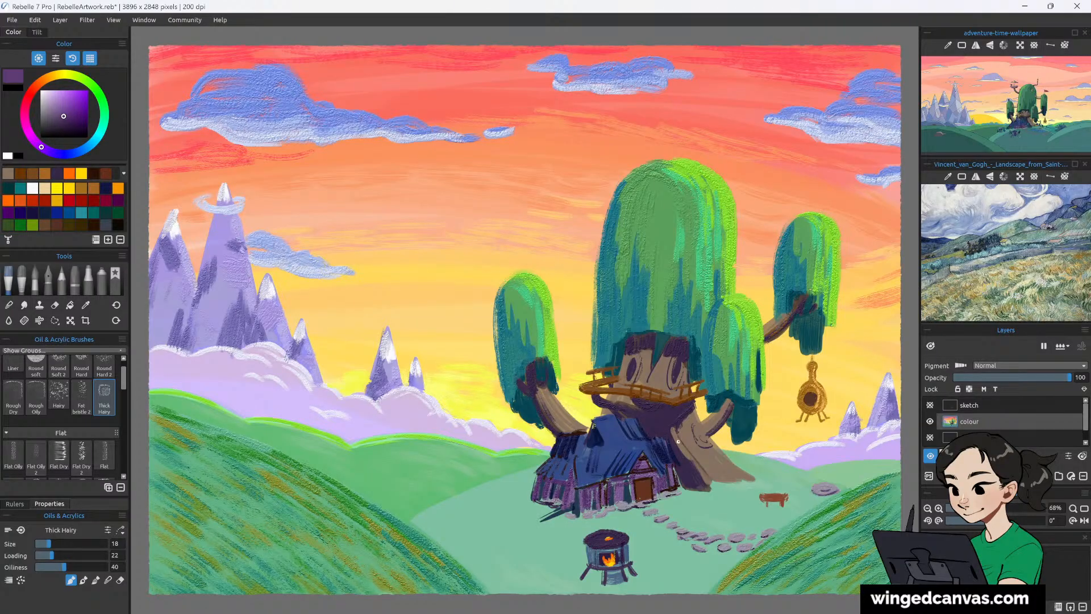
{"action": "left_click_drag", "start_coordinate": [678, 441], "coordinate": [690, 457]}
{"action": "key", "text": "ctrl+z"}
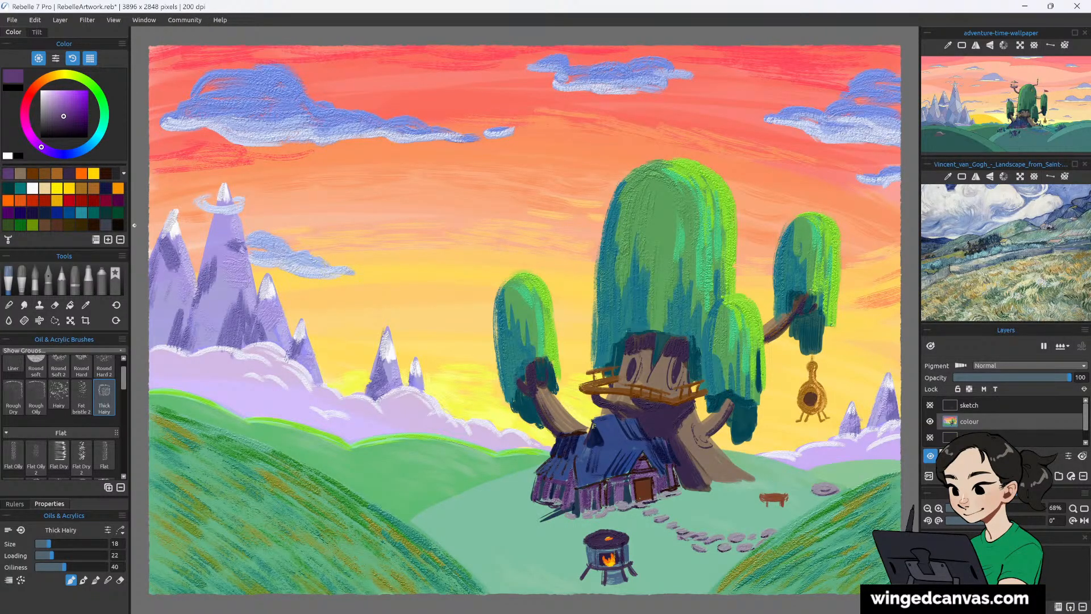
Sample the trunk's brown, shift its hue to mauve and paint streaks of it over the main trunk, roots and branches.
{"action": "left_click", "coordinate": [86, 304]}
{"action": "left_click_drag", "start_coordinate": [708, 456], "coordinate": [703, 449]}
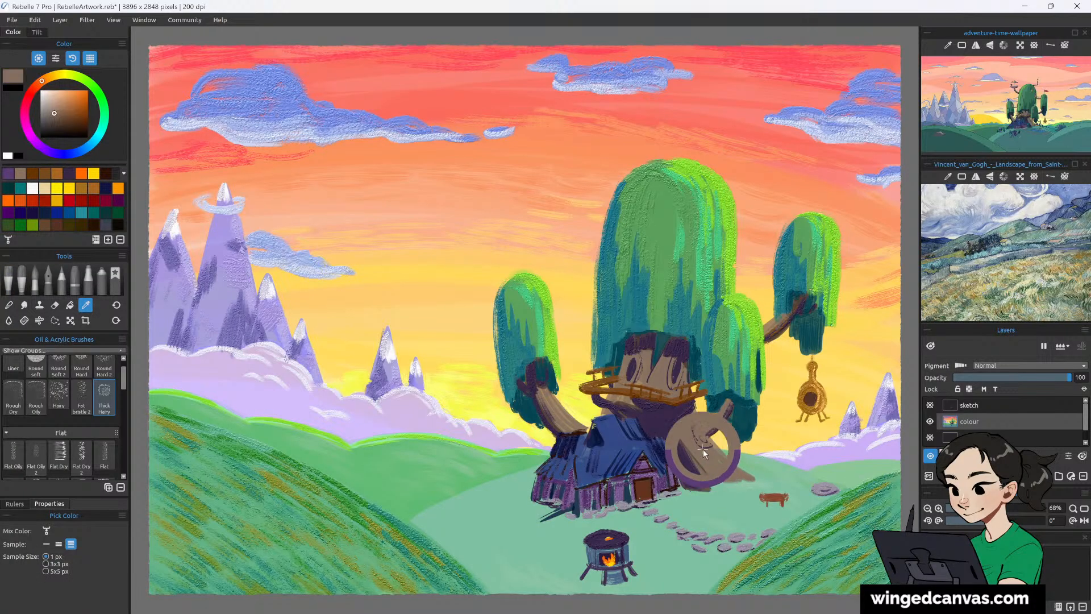
{"action": "mouse_move", "coordinate": [41, 81]}
{"action": "left_mouse_down"}
{"action": "mouse_move", "coordinate": [17, 113]}
{"action": "mouse_move", "coordinate": [25, 131]}
{"action": "left_mouse_up"}
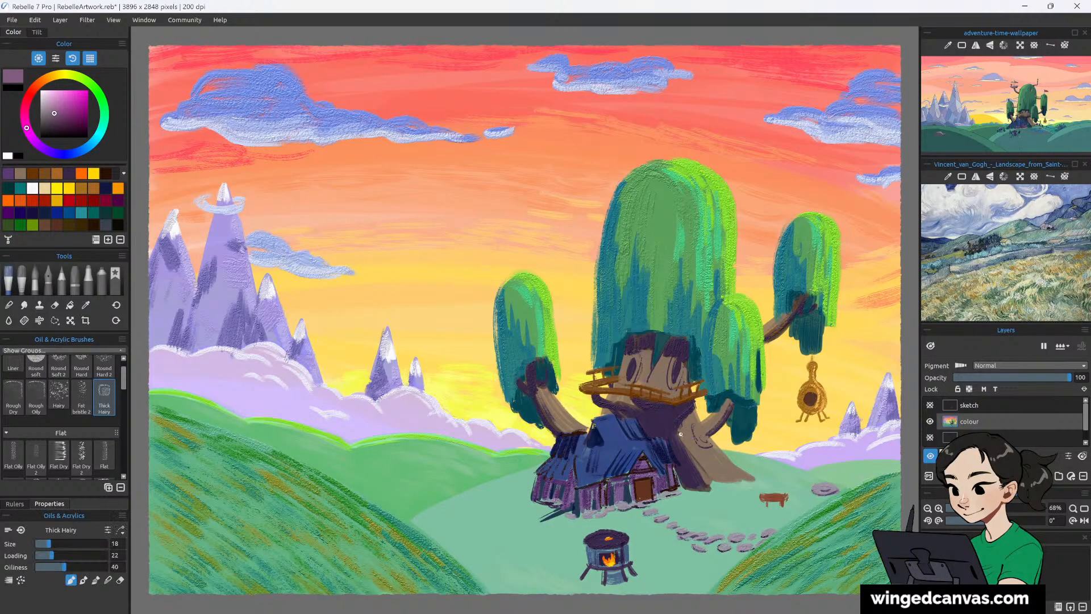
{"action": "left_click_drag", "start_coordinate": [677, 431], "coordinate": [689, 457]}
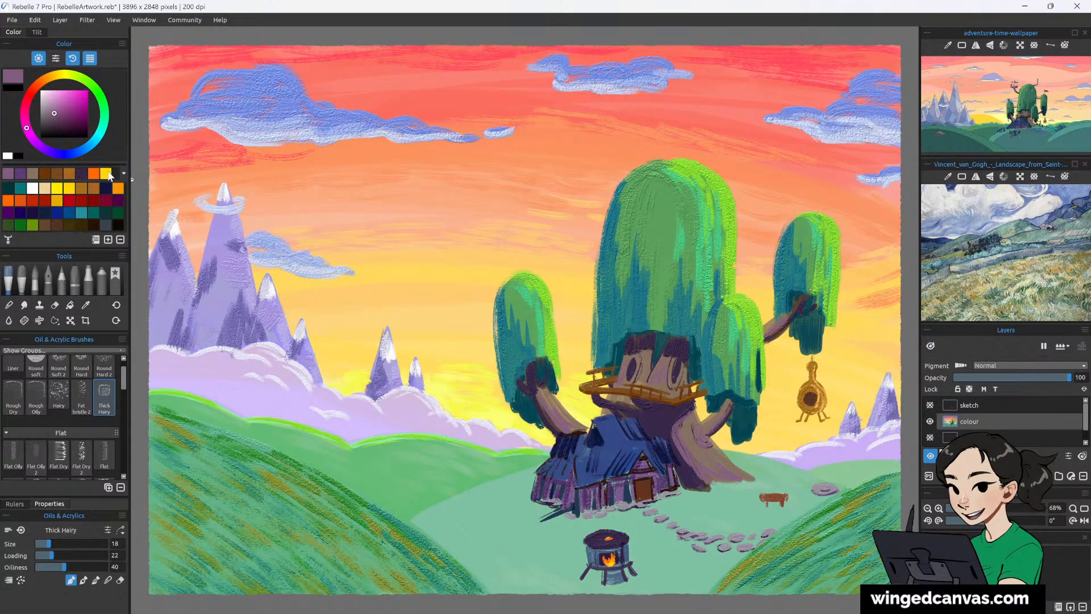
Paint an ochre knob on the house door and teal panes in the door and the front window.
{"action": "left_click", "coordinate": [84, 189]}
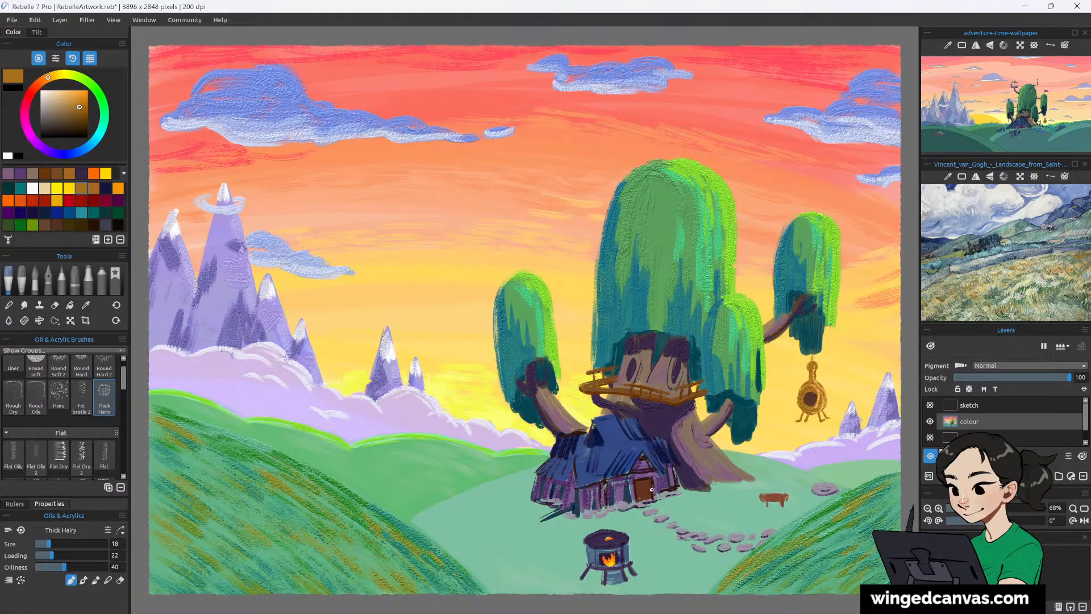
{"action": "left_click", "coordinate": [648, 492]}
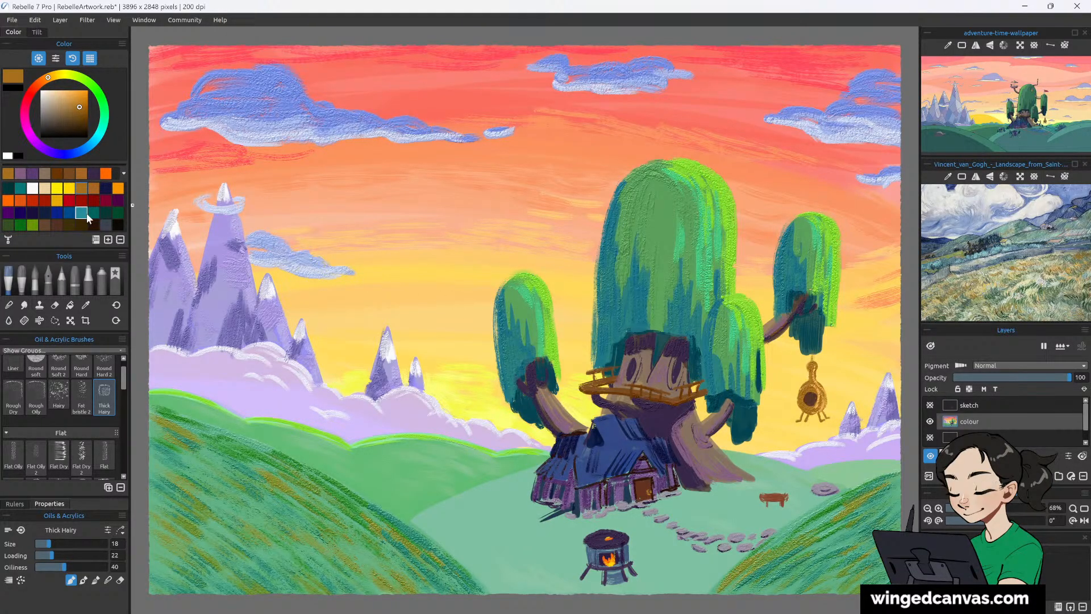
{"action": "left_click", "coordinate": [83, 210]}
{"action": "left_click", "coordinate": [621, 492]}
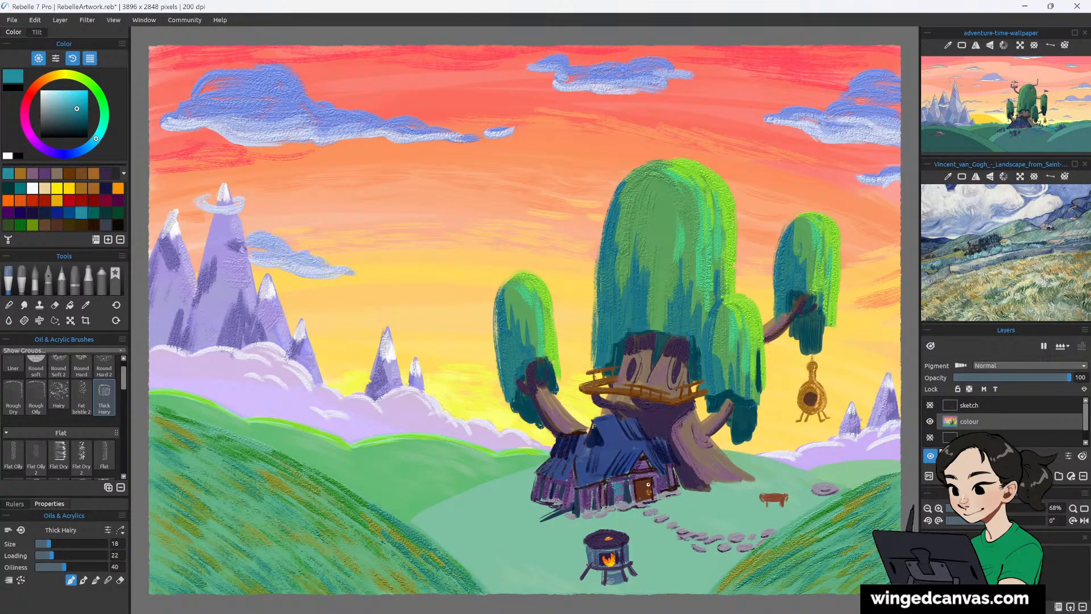
{"action": "left_click_drag", "start_coordinate": [647, 484], "coordinate": [640, 485]}
Choose a deep teal, enlarge the brush to size 30 and paint curved leaf strokes on both sides of the barrel stove.
{"action": "left_click", "coordinate": [21, 189]}
{"action": "key", "text": "bracketright"}
{"action": "key", "text": "bracketright"}
{"action": "key", "text": "bracketright"}
{"action": "key", "text": "bracketright"}
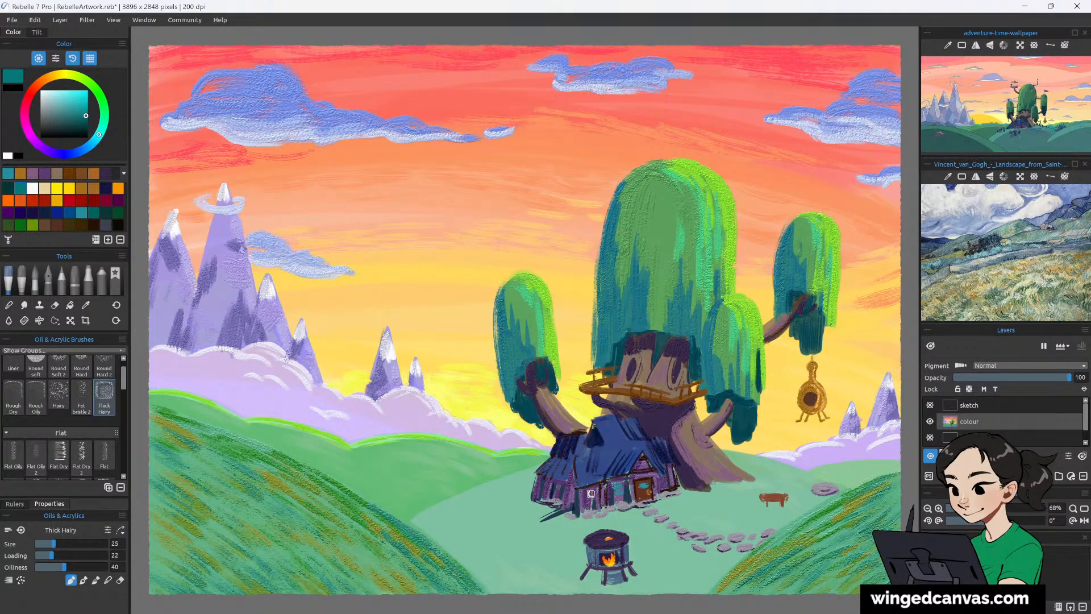
{"action": "mouse_move", "coordinate": [551, 525]}
{"action": "left_mouse_down"}
{"action": "mouse_move", "coordinate": [554, 561]}
{"action": "mouse_move", "coordinate": [561, 552]}
{"action": "mouse_move", "coordinate": [568, 565]}
{"action": "left_mouse_up"}
{"action": "mouse_move", "coordinate": [653, 550]}
{"action": "left_mouse_down"}
{"action": "mouse_move", "coordinate": [646, 575]}
{"action": "mouse_move", "coordinate": [652, 564]}
{"action": "left_mouse_up"}
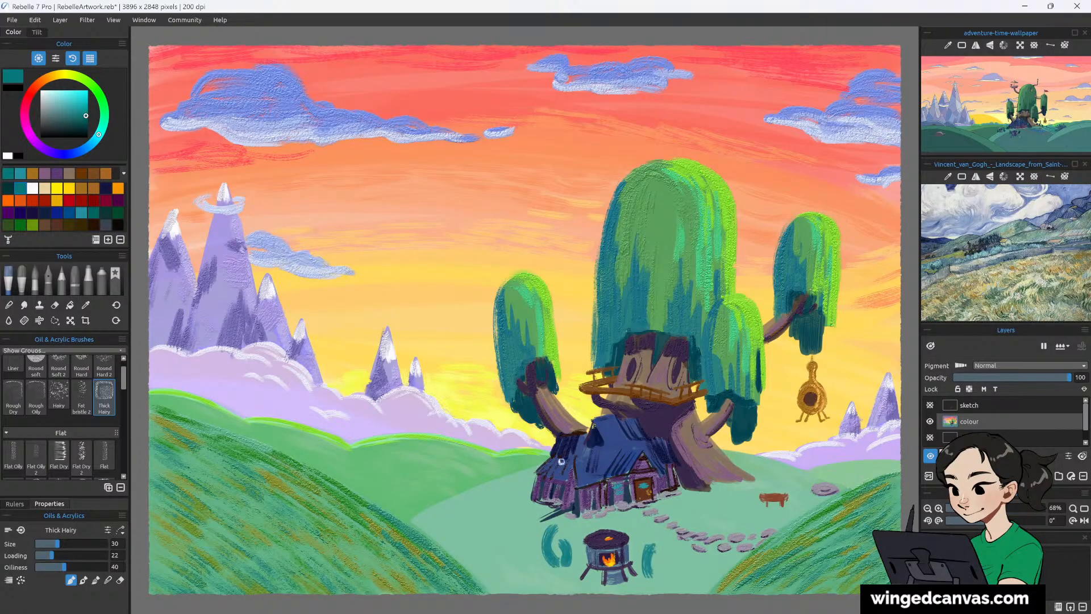
Shade the bushes beside the stove with progressively darker teals, reducing the brush to size 18 for the left bush.
{"action": "left_click", "coordinate": [80, 121]}
{"action": "left_click_drag", "start_coordinate": [659, 534], "coordinate": [655, 567]}
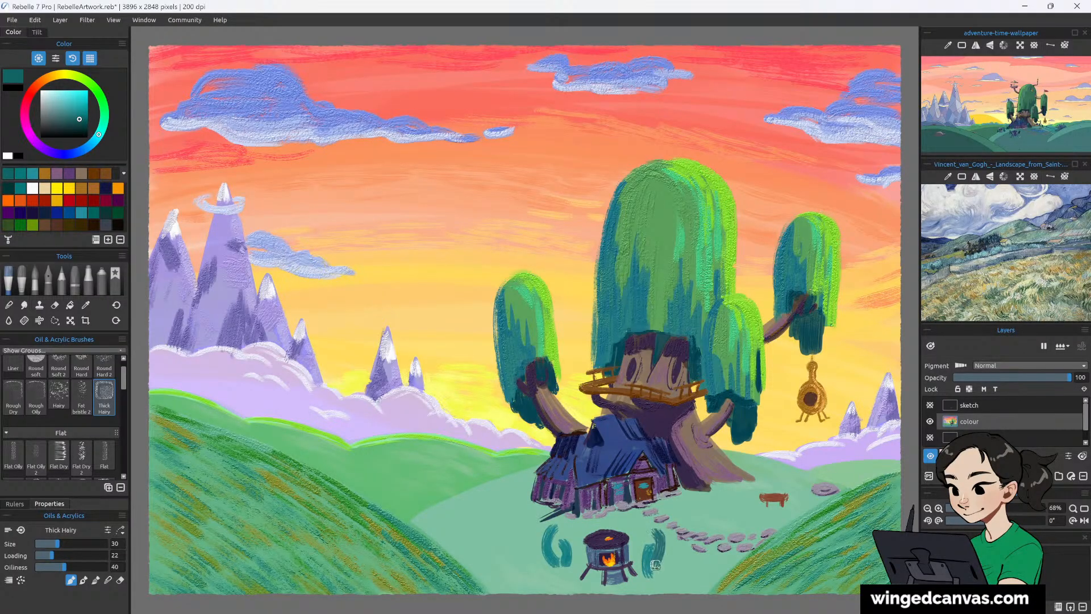
{"action": "left_click", "coordinate": [71, 123]}
{"action": "left_click_drag", "start_coordinate": [656, 529], "coordinate": [656, 573]}
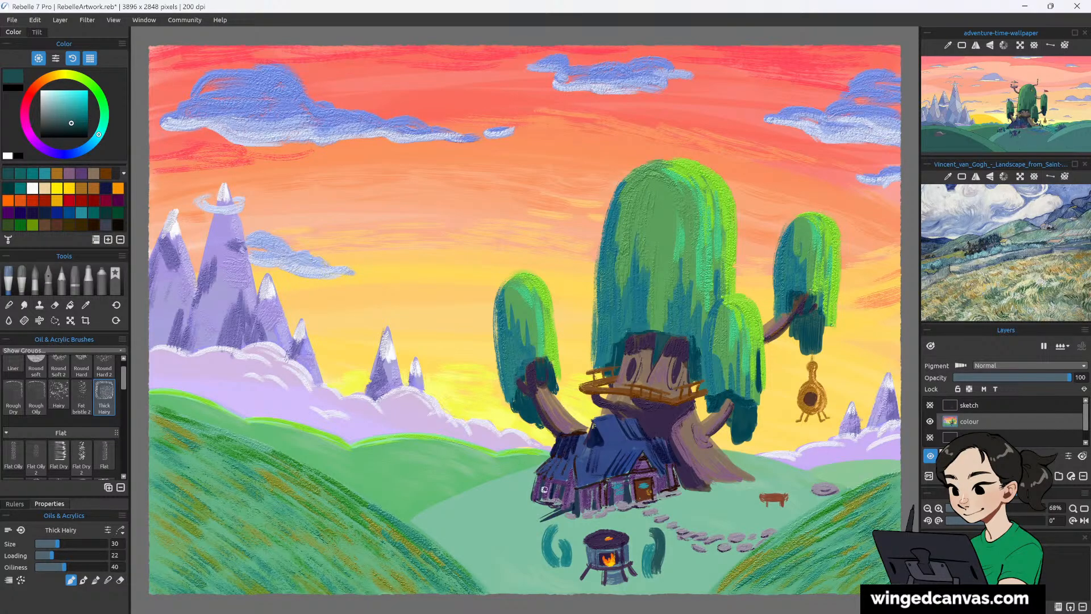
{"action": "key", "text": "bracketleft"}
{"action": "key", "text": "bracketleft"}
{"action": "key", "text": "bracketleft"}
{"action": "key", "text": "bracketleft"}
{"action": "mouse_move", "coordinate": [557, 550]}
{"action": "left_mouse_down"}
{"action": "mouse_move", "coordinate": [560, 569]}
{"action": "mouse_move", "coordinate": [558, 540]}
{"action": "left_mouse_up"}
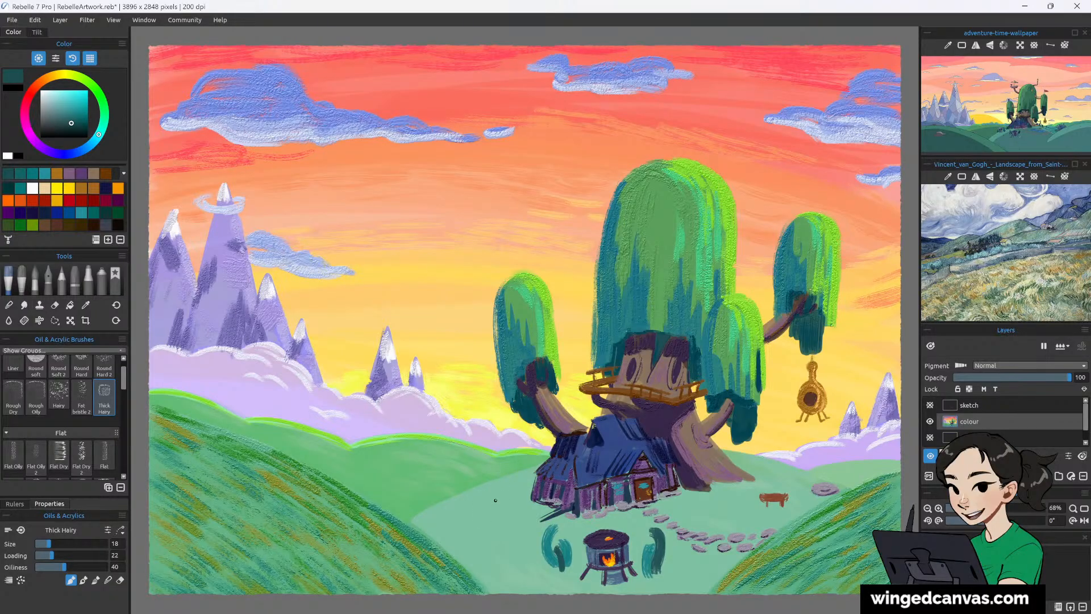
Paint dark teal grass tufts left of the house, around the main trunk's base and on the lower left hill.
{"action": "mouse_move", "coordinate": [498, 513]}
{"action": "left_mouse_down"}
{"action": "mouse_move", "coordinate": [495, 534]}
{"action": "mouse_move", "coordinate": [504, 502]}
{"action": "left_mouse_up"}
{"action": "mouse_move", "coordinate": [521, 493]}
{"action": "left_mouse_down"}
{"action": "mouse_move", "coordinate": [526, 514]}
{"action": "mouse_move", "coordinate": [532, 497]}
{"action": "mouse_move", "coordinate": [538, 509]}
{"action": "mouse_move", "coordinate": [548, 497]}
{"action": "left_mouse_up"}
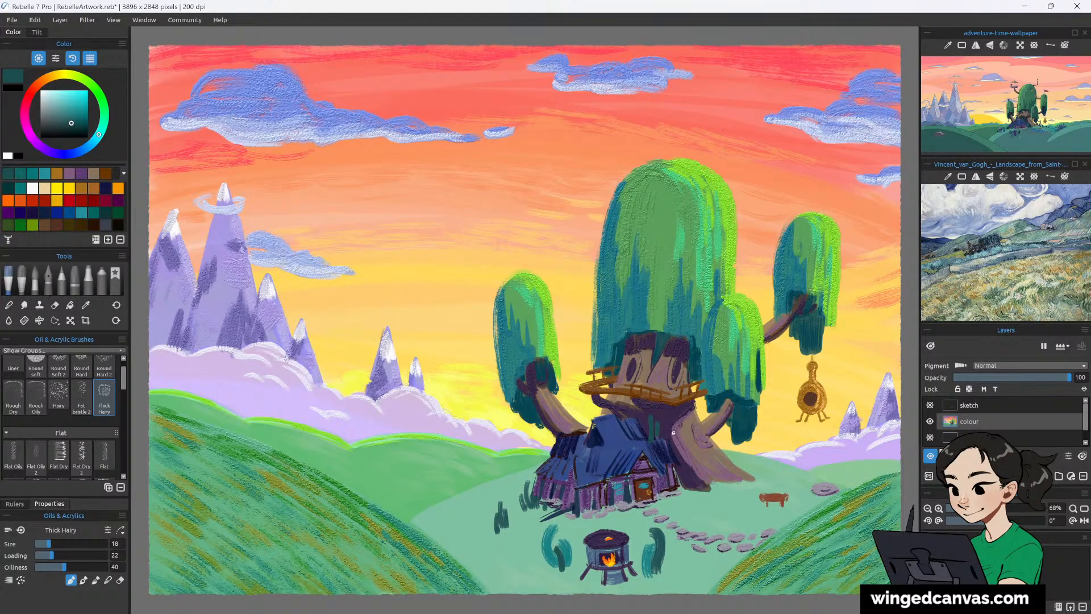
{"action": "mouse_move", "coordinate": [679, 445]}
{"action": "left_mouse_down"}
{"action": "mouse_move", "coordinate": [683, 485]}
{"action": "mouse_move", "coordinate": [687, 471]}
{"action": "mouse_move", "coordinate": [688, 490]}
{"action": "mouse_move", "coordinate": [704, 487]}
{"action": "mouse_move", "coordinate": [702, 466]}
{"action": "mouse_move", "coordinate": [705, 495]}
{"action": "mouse_move", "coordinate": [707, 482]}
{"action": "mouse_move", "coordinate": [741, 476]}
{"action": "mouse_move", "coordinate": [731, 468]}
{"action": "mouse_move", "coordinate": [731, 481]}
{"action": "mouse_move", "coordinate": [755, 425]}
{"action": "mouse_move", "coordinate": [733, 456]}
{"action": "mouse_move", "coordinate": [740, 452]}
{"action": "mouse_move", "coordinate": [736, 467]}
{"action": "mouse_move", "coordinate": [738, 451]}
{"action": "mouse_move", "coordinate": [751, 449]}
{"action": "mouse_move", "coordinate": [762, 483]}
{"action": "left_mouse_up"}
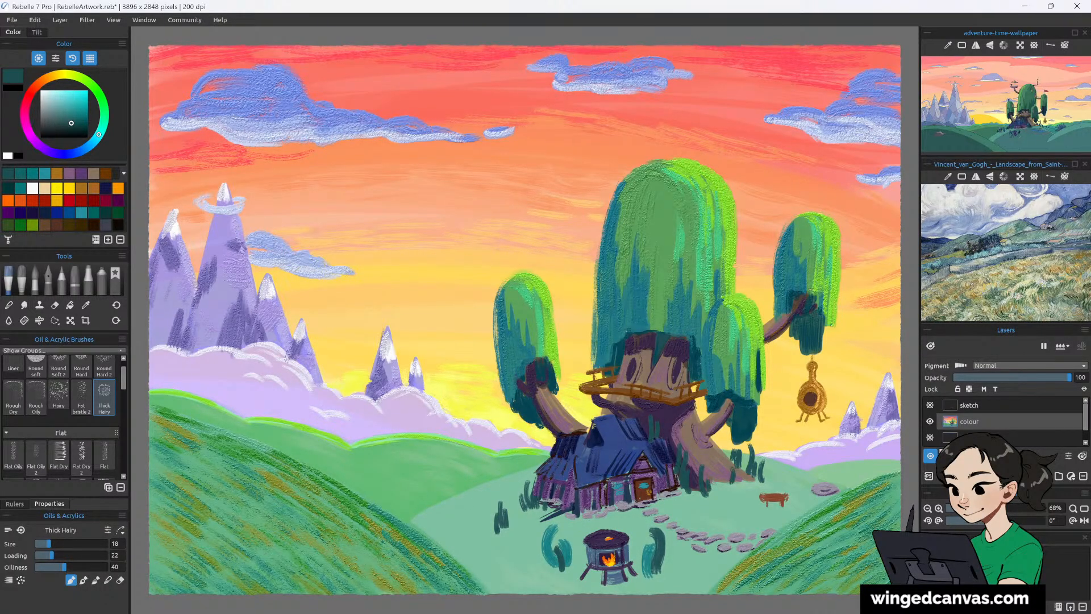
{"action": "mouse_move", "coordinate": [435, 503]}
{"action": "left_mouse_down"}
{"action": "mouse_move", "coordinate": [433, 490]}
{"action": "mouse_move", "coordinate": [449, 486]}
{"action": "mouse_move", "coordinate": [439, 473]}
{"action": "mouse_move", "coordinate": [445, 486]}
{"action": "left_mouse_up"}
Add lighter and mid teal blades to the grass left of the house, beside the trunk's roots and by the stove.
{"action": "left_click", "coordinate": [72, 110]}
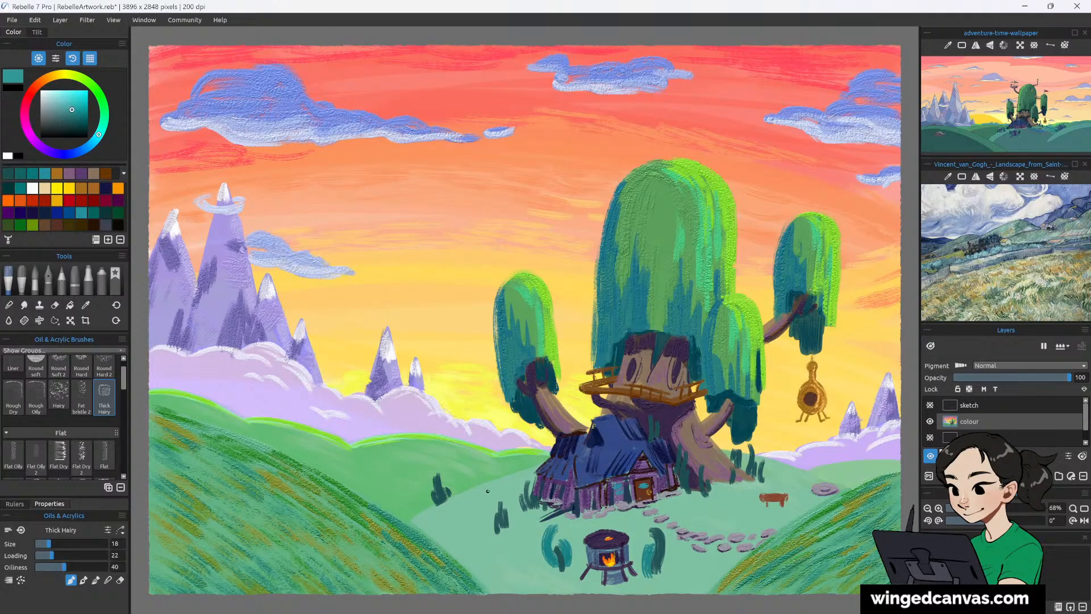
{"action": "mouse_move", "coordinate": [488, 499]}
{"action": "left_mouse_down"}
{"action": "mouse_move", "coordinate": [492, 482]}
{"action": "mouse_move", "coordinate": [483, 485]}
{"action": "left_mouse_up"}
{"action": "left_click_drag", "start_coordinate": [483, 514], "coordinate": [482, 490]}
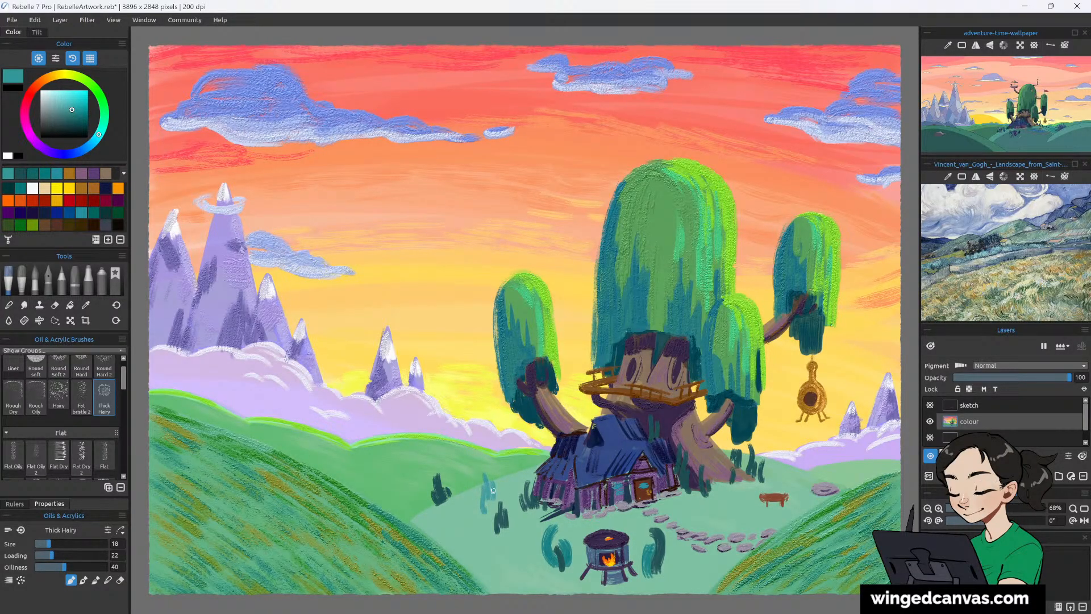
{"action": "left_click", "coordinate": [70, 115]}
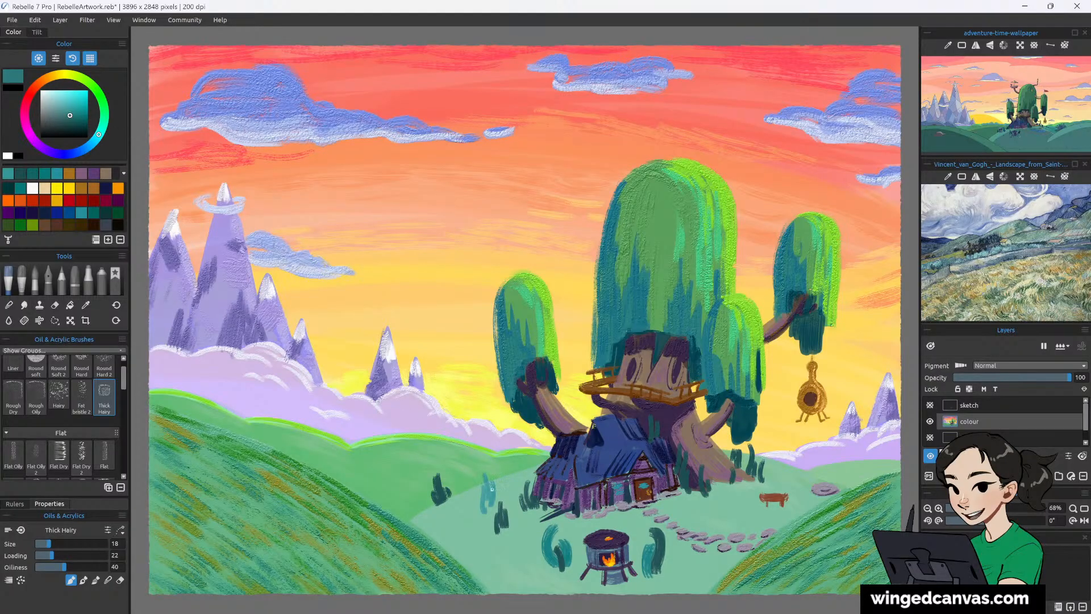
{"action": "mouse_move", "coordinate": [488, 507]}
{"action": "left_mouse_down"}
{"action": "mouse_move", "coordinate": [487, 481]}
{"action": "mouse_move", "coordinate": [489, 500]}
{"action": "mouse_move", "coordinate": [519, 508]}
{"action": "left_mouse_up"}
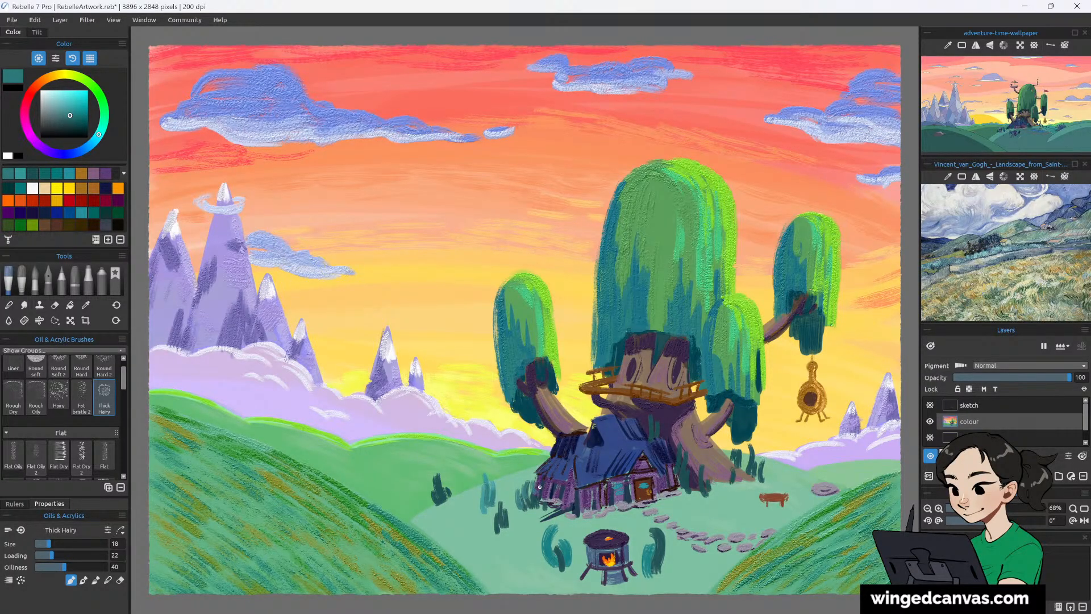
{"action": "left_click_drag", "start_coordinate": [745, 451], "coordinate": [745, 472]}
{"action": "mouse_move", "coordinate": [647, 422]}
{"action": "left_mouse_down"}
{"action": "mouse_move", "coordinate": [645, 437]}
{"action": "mouse_move", "coordinate": [663, 436]}
{"action": "left_mouse_up"}
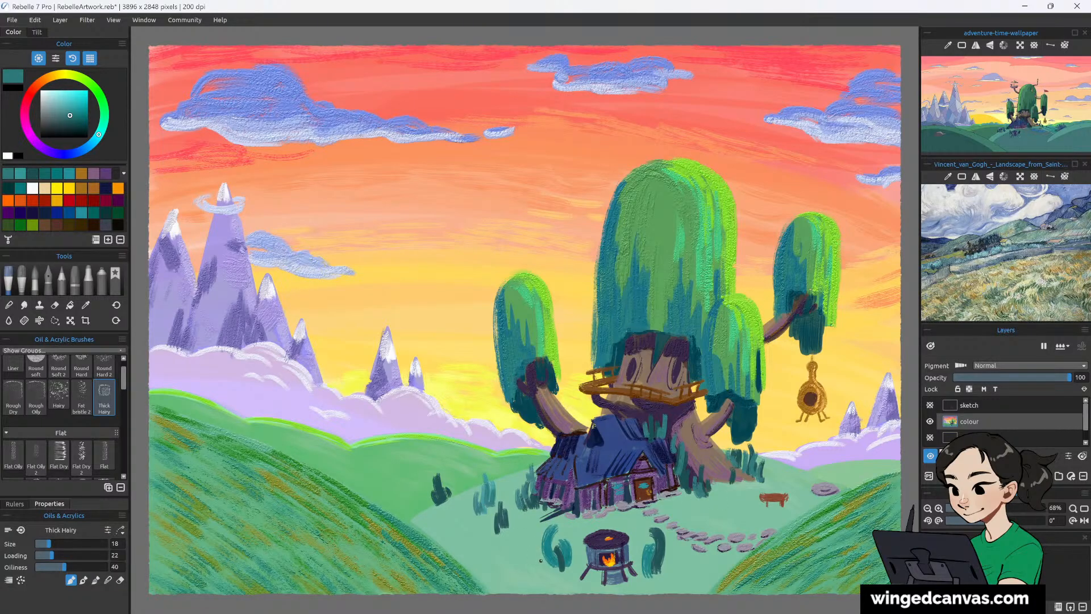
{"action": "left_click_drag", "start_coordinate": [541, 560], "coordinate": [549, 556]}
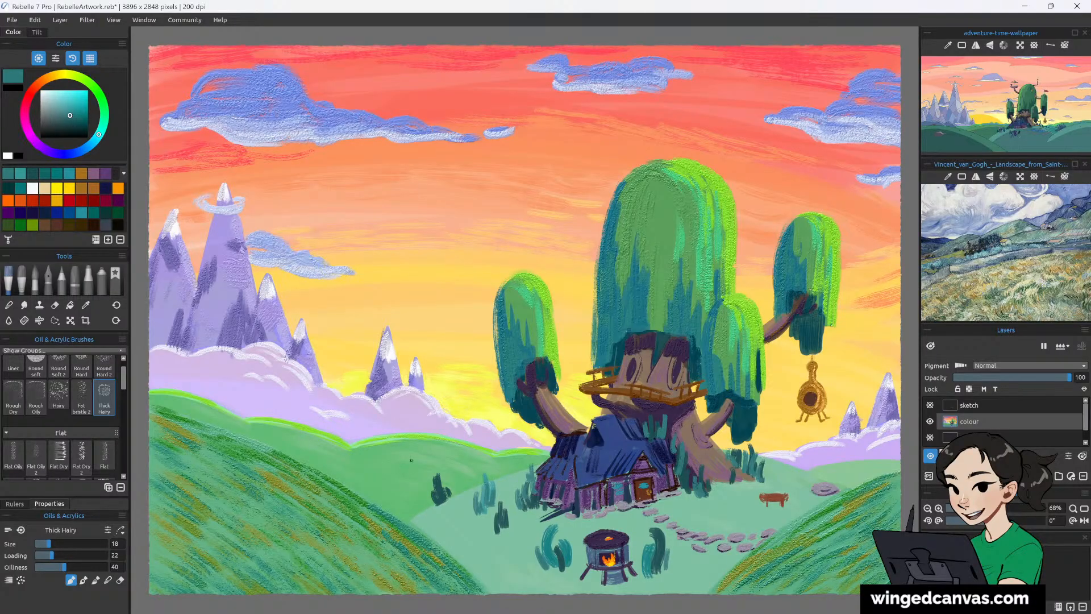
{"action": "left_click_drag", "start_coordinate": [410, 454], "coordinate": [418, 460]}
{"action": "key", "text": "ctrl+z"}
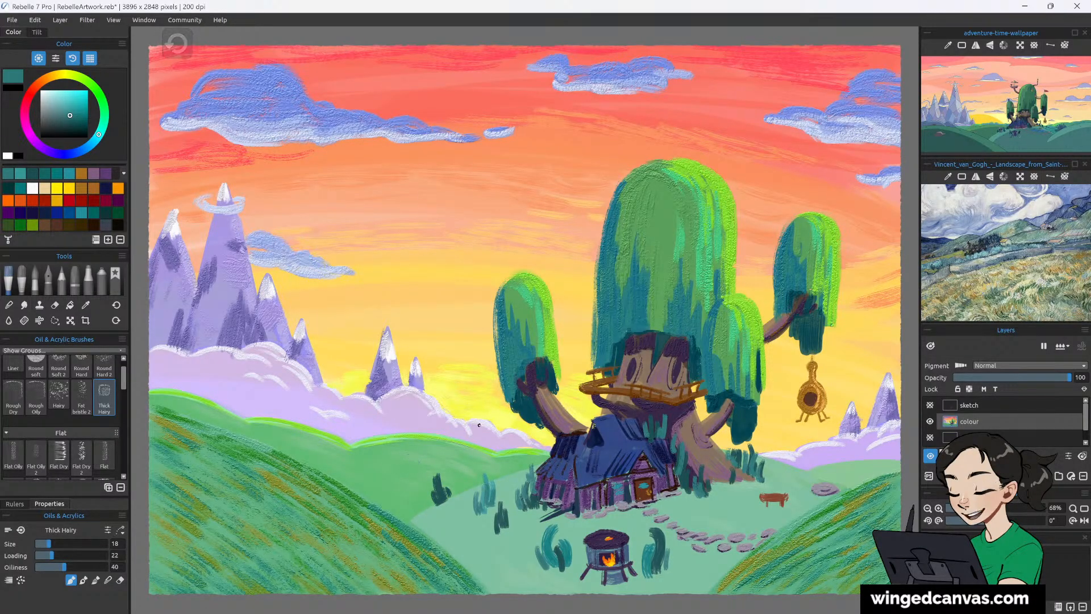
{"action": "left_click", "coordinate": [86, 304]}
{"action": "left_click", "coordinate": [403, 455]}
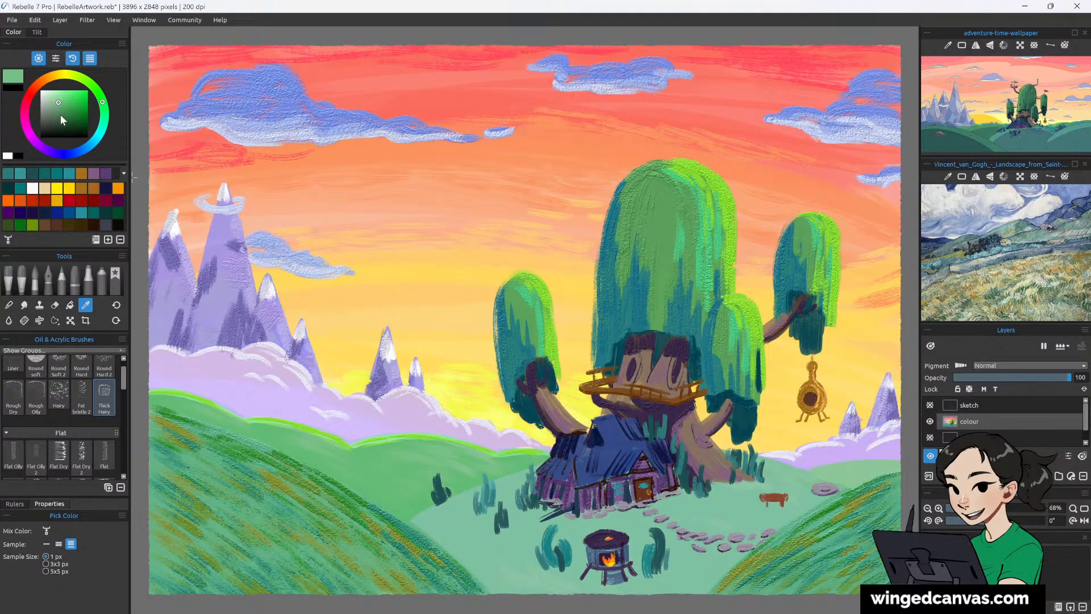
{"action": "left_click_drag", "start_coordinate": [60, 114], "coordinate": [61, 120]}
{"action": "left_click", "coordinate": [23, 276]}
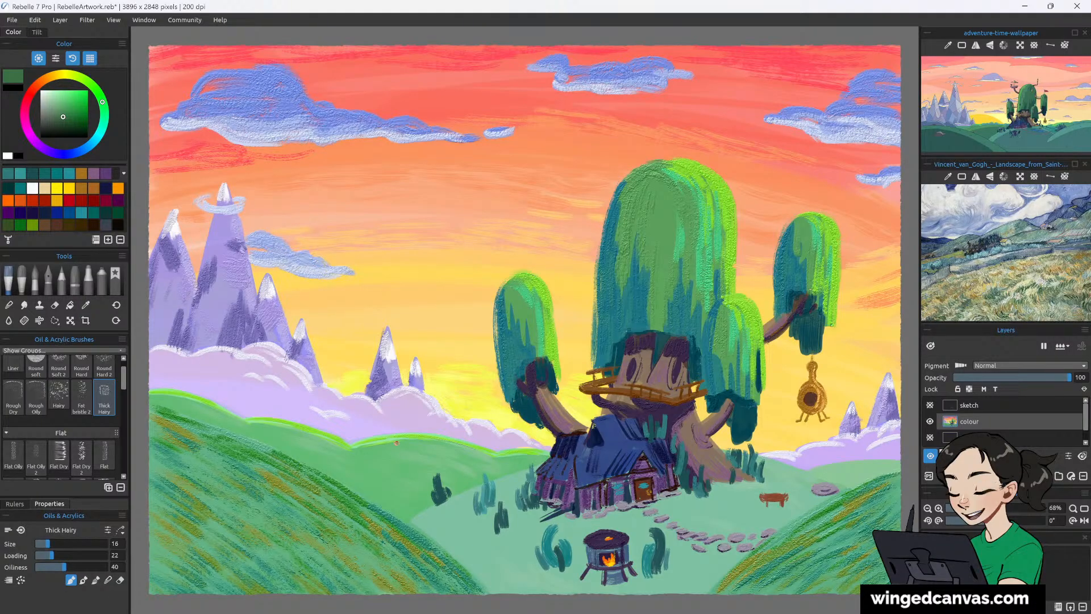
{"action": "key", "text": "bracketleft"}
{"action": "key", "text": "bracketleft"}
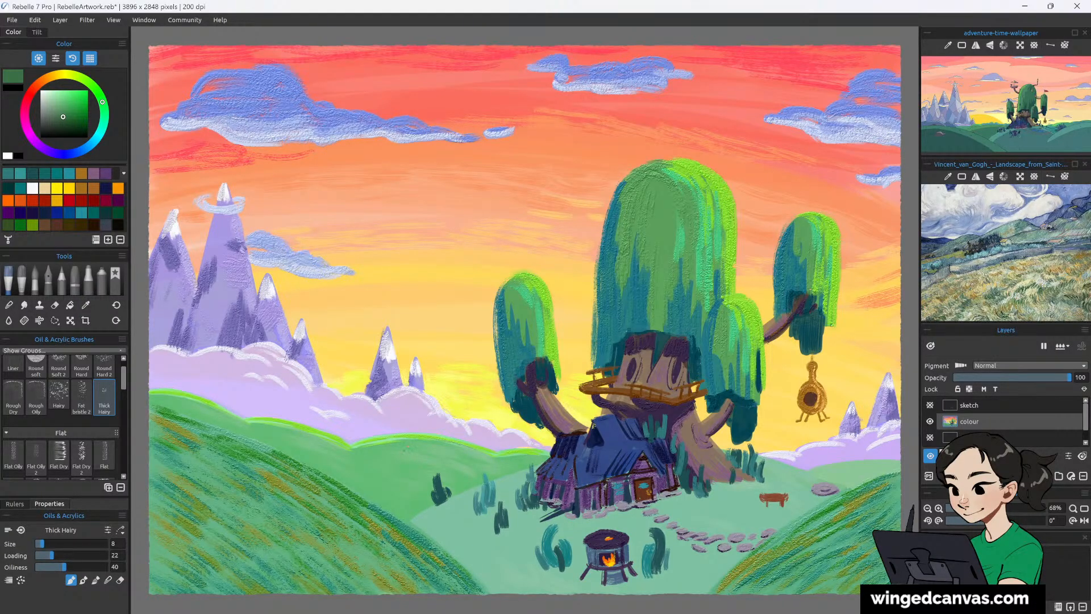
{"action": "left_click_drag", "start_coordinate": [401, 452], "coordinate": [411, 461]}
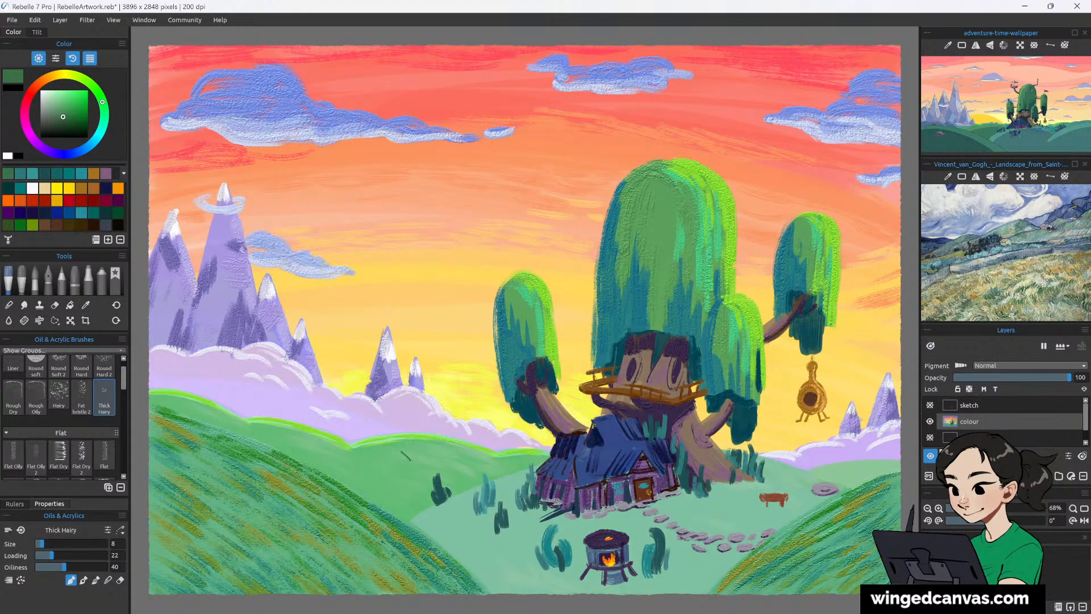
{"action": "key", "text": "ctrl+z"}
{"action": "key", "text": "ctrl+z"}
Paint and fill a red waving pennant in the sky above the far right treetop with the brush at size 16.
{"action": "left_click", "coordinate": [69, 200]}
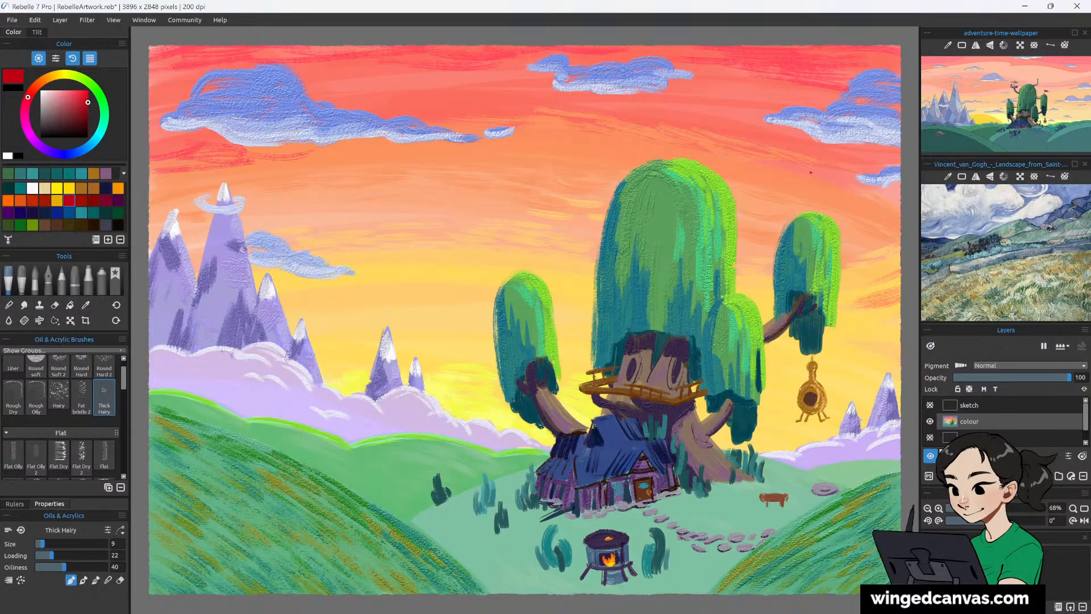
{"action": "key", "text": "bracketright"}
{"action": "key", "text": "bracketright"}
{"action": "mouse_move", "coordinate": [807, 172]}
{"action": "left_mouse_down"}
{"action": "mouse_move", "coordinate": [833, 172]}
{"action": "mouse_move", "coordinate": [809, 188]}
{"action": "mouse_move", "coordinate": [845, 182]}
{"action": "mouse_move", "coordinate": [828, 177]}
{"action": "mouse_move", "coordinate": [849, 168]}
{"action": "left_mouse_up"}
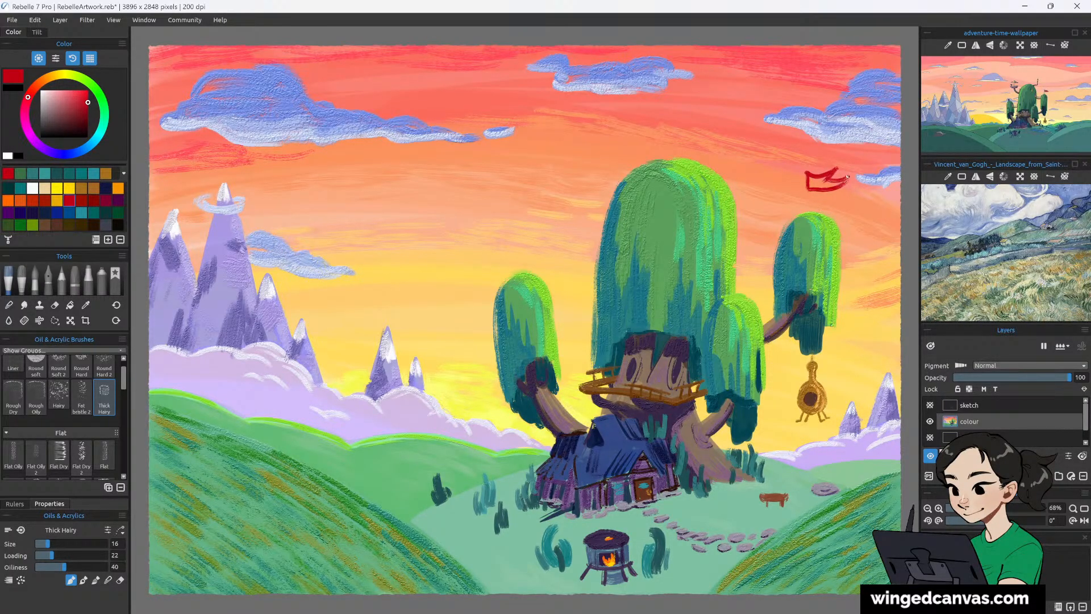
{"action": "mouse_move", "coordinate": [808, 177]}
{"action": "left_mouse_down"}
{"action": "mouse_move", "coordinate": [841, 185]}
{"action": "mouse_move", "coordinate": [820, 186]}
{"action": "left_mouse_up"}
Paint a grey-teal flagpole from the red pennant down to the treetop, highlighting it in pale grey at brush size 12.
{"action": "left_click", "coordinate": [44, 104]}
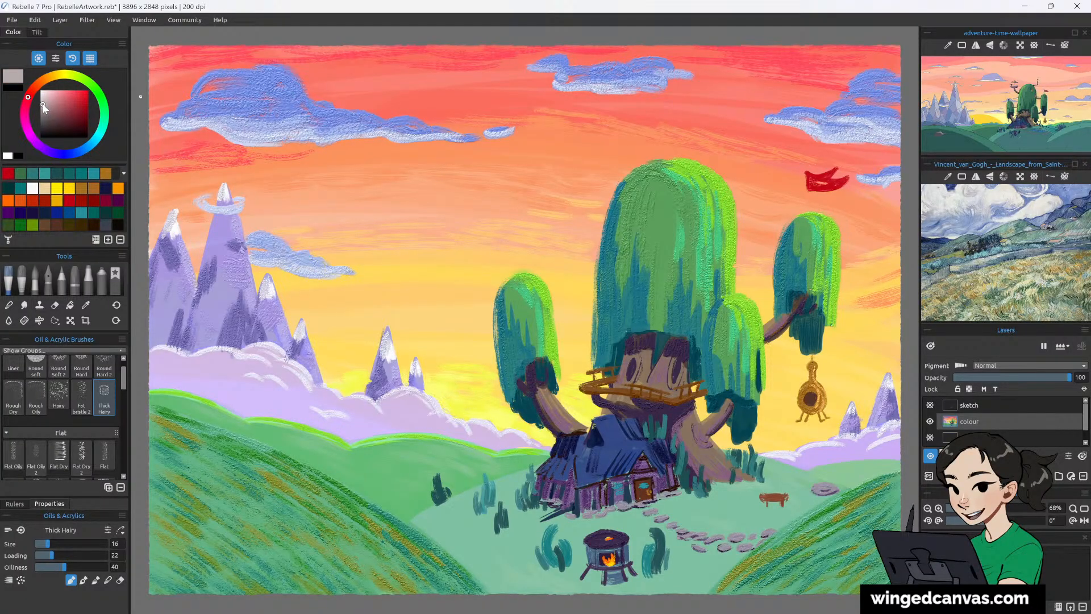
{"action": "left_click", "coordinate": [97, 138]}
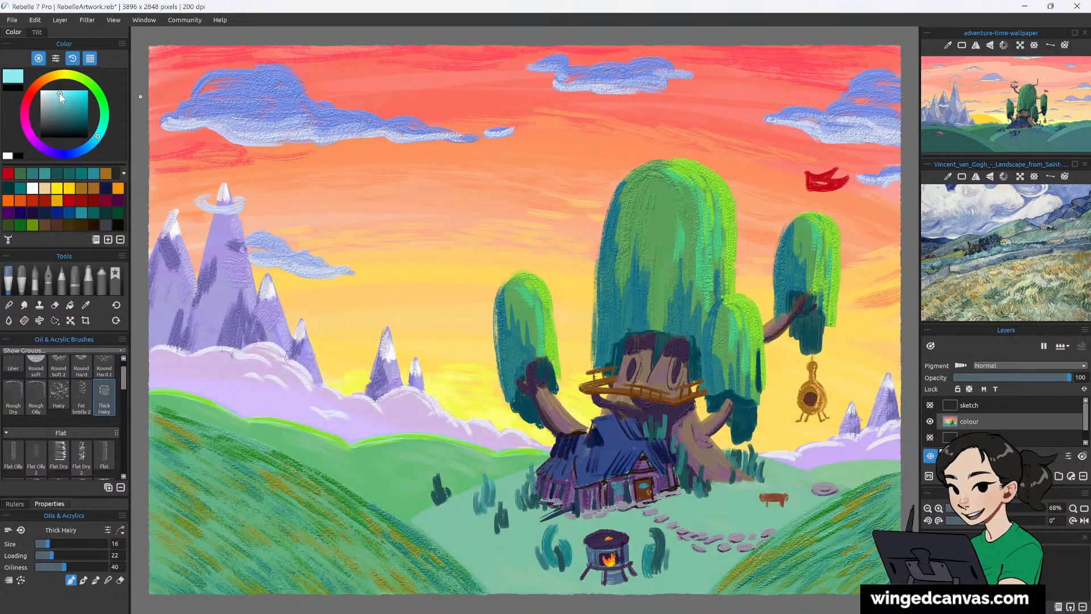
{"action": "left_click", "coordinate": [51, 107]}
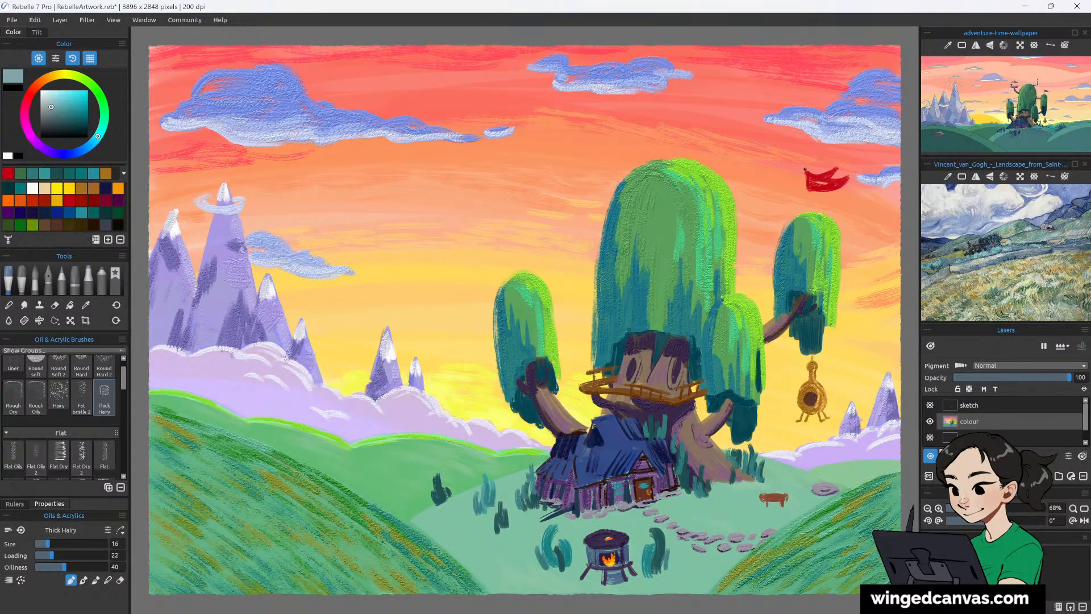
{"action": "left_click_drag", "start_coordinate": [805, 169], "coordinate": [806, 204]}
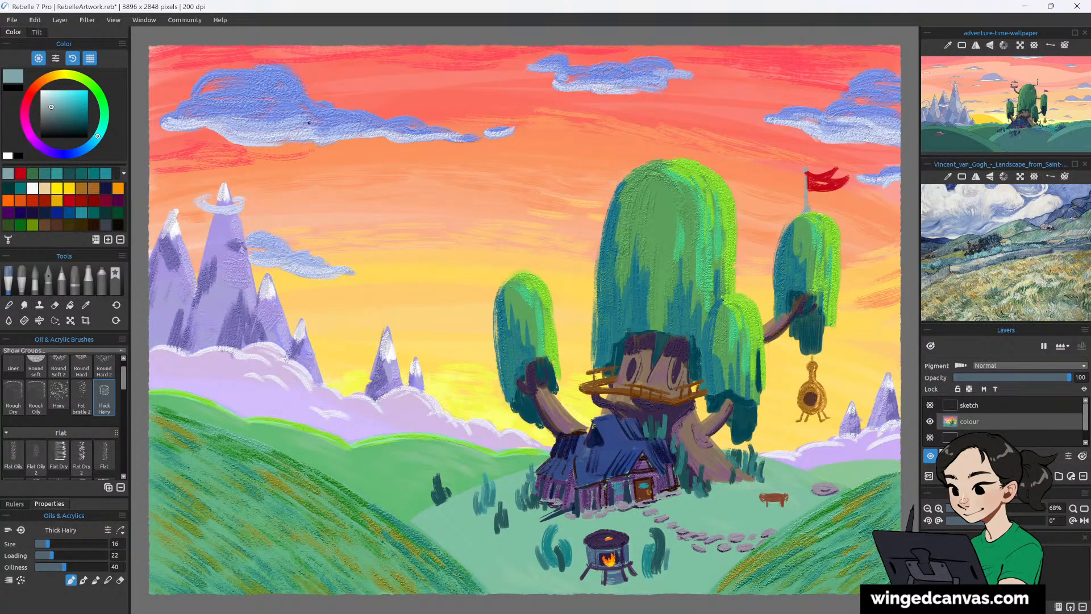
{"action": "left_click", "coordinate": [45, 96]}
{"action": "key", "text": "bracketleft"}
{"action": "key", "text": "bracketleft"}
{"action": "left_click_drag", "start_coordinate": [805, 174], "coordinate": [806, 204]}
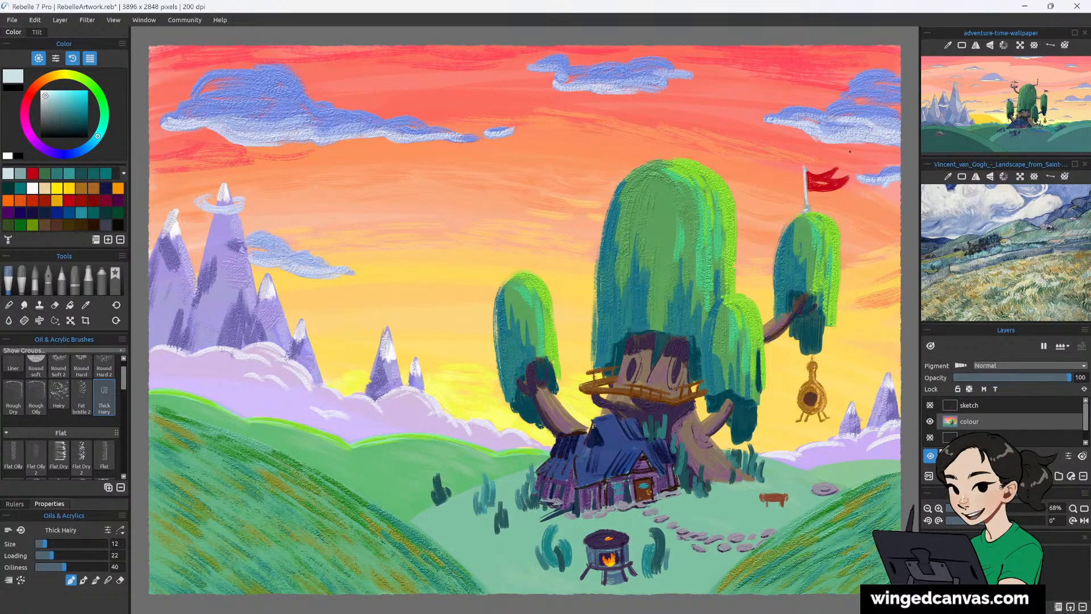
Paint a small dark grey lantern-like ornament on top of the far left treetop, filling it with grey-teal and a darker teal-grey.
{"action": "left_click", "coordinate": [44, 125]}
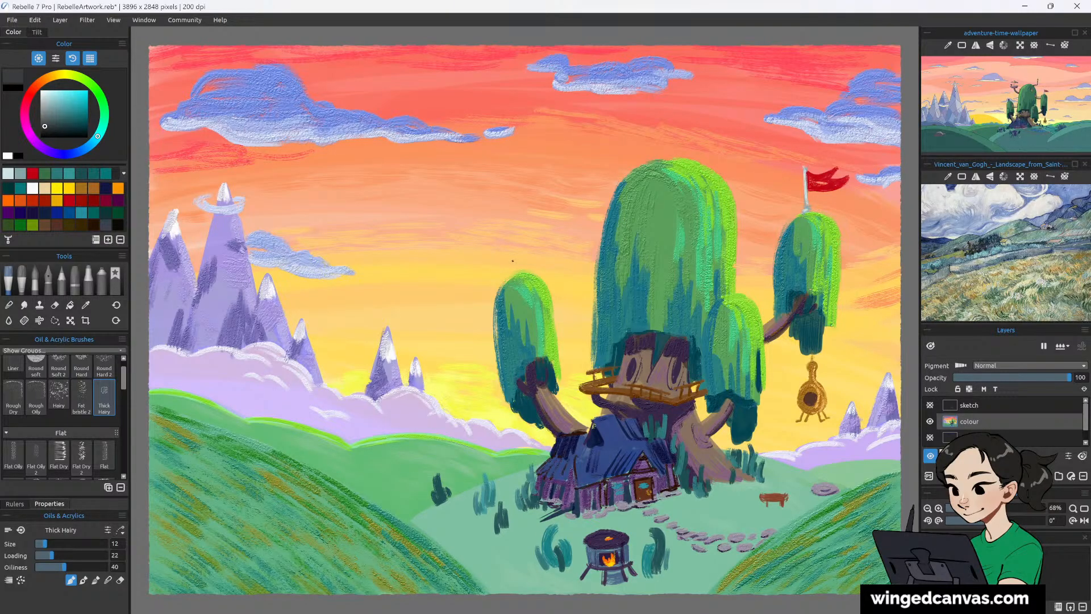
{"action": "mouse_move", "coordinate": [512, 262]}
{"action": "left_mouse_down"}
{"action": "mouse_move", "coordinate": [516, 253]}
{"action": "mouse_move", "coordinate": [525, 271]}
{"action": "left_mouse_up"}
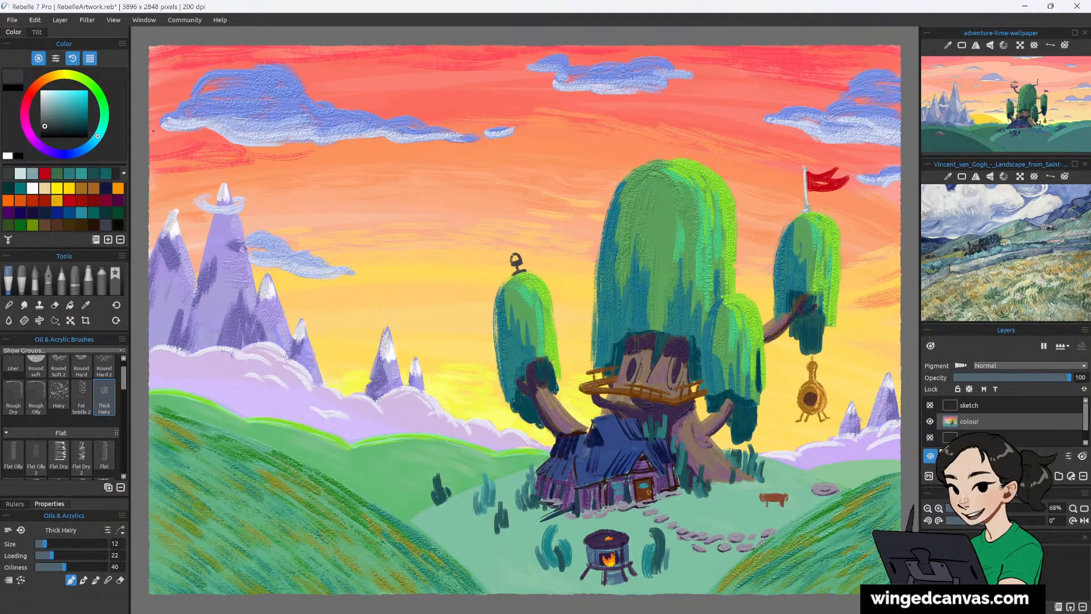
{"action": "left_click", "coordinate": [49, 112]}
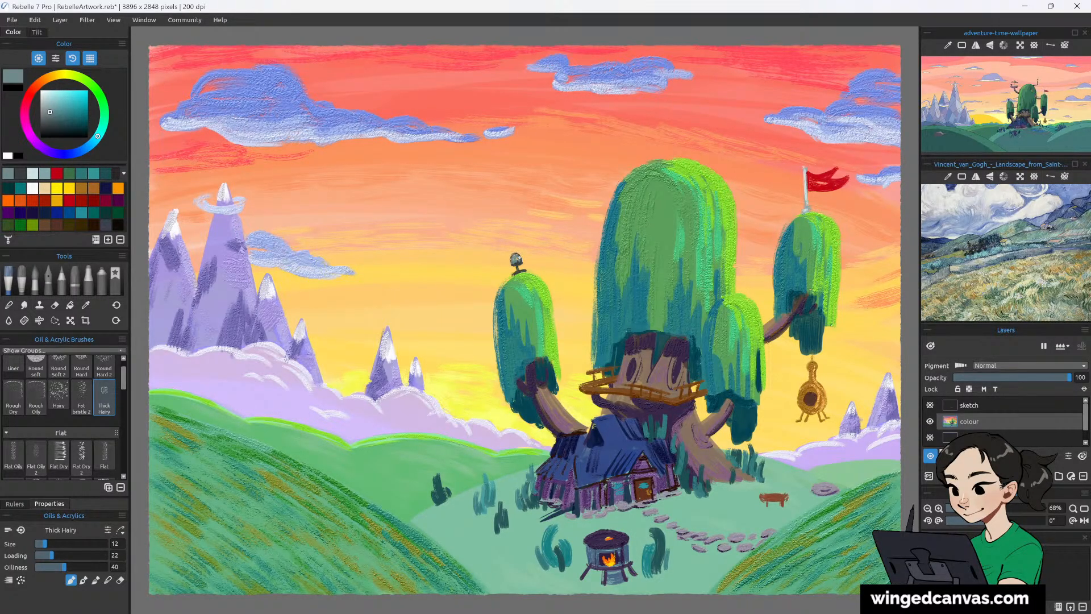
{"action": "left_click", "coordinate": [53, 120]}
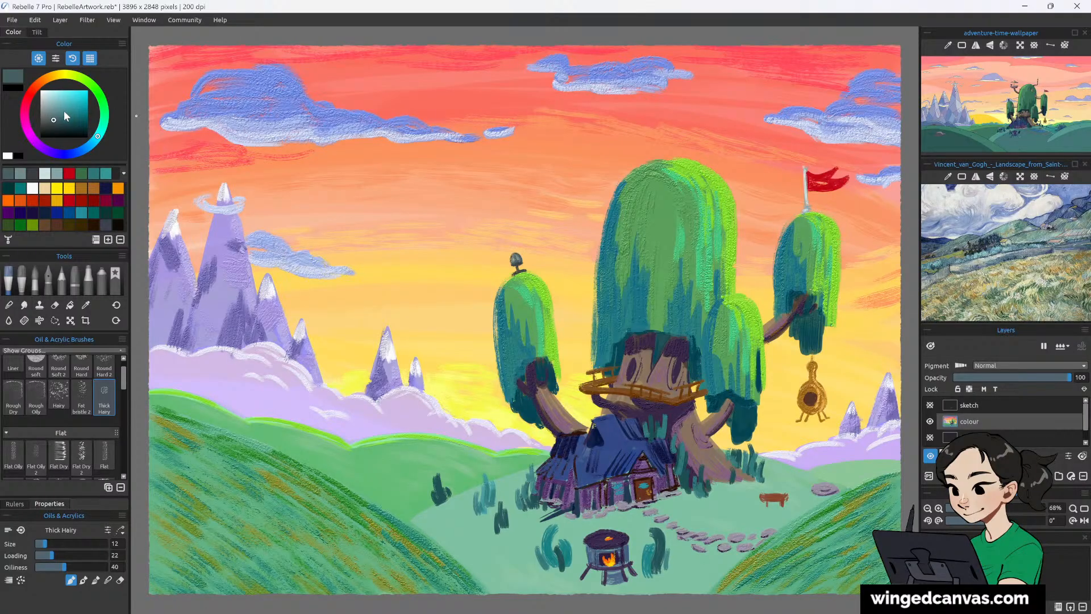
Paint a muted purple bent pipe with a rounded cap rising from the upper right edge of the main tree crown.
{"action": "left_click", "coordinate": [40, 146]}
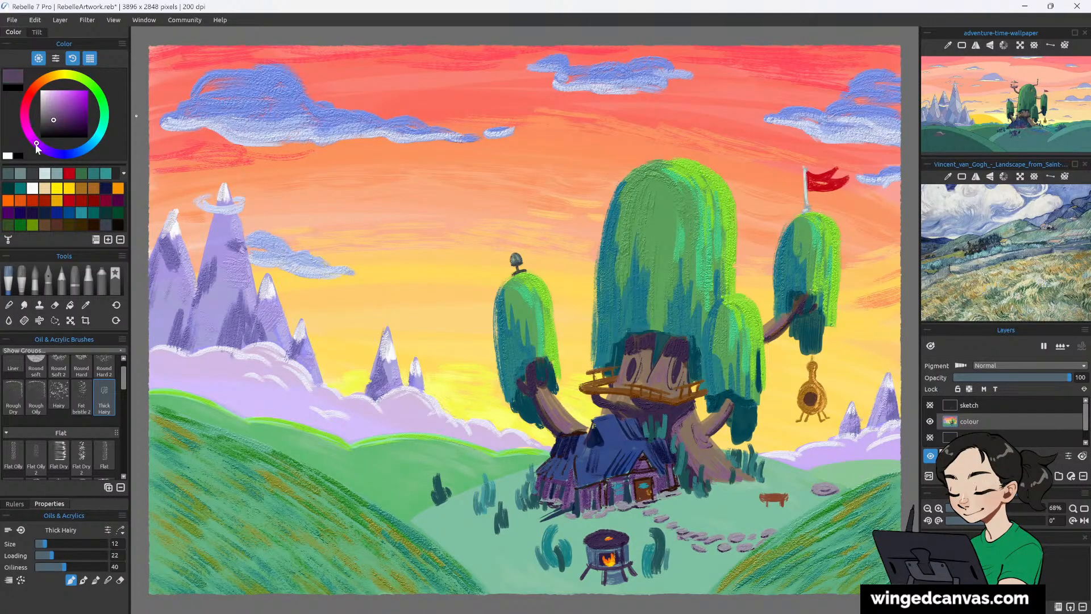
{"action": "left_click", "coordinate": [60, 116]}
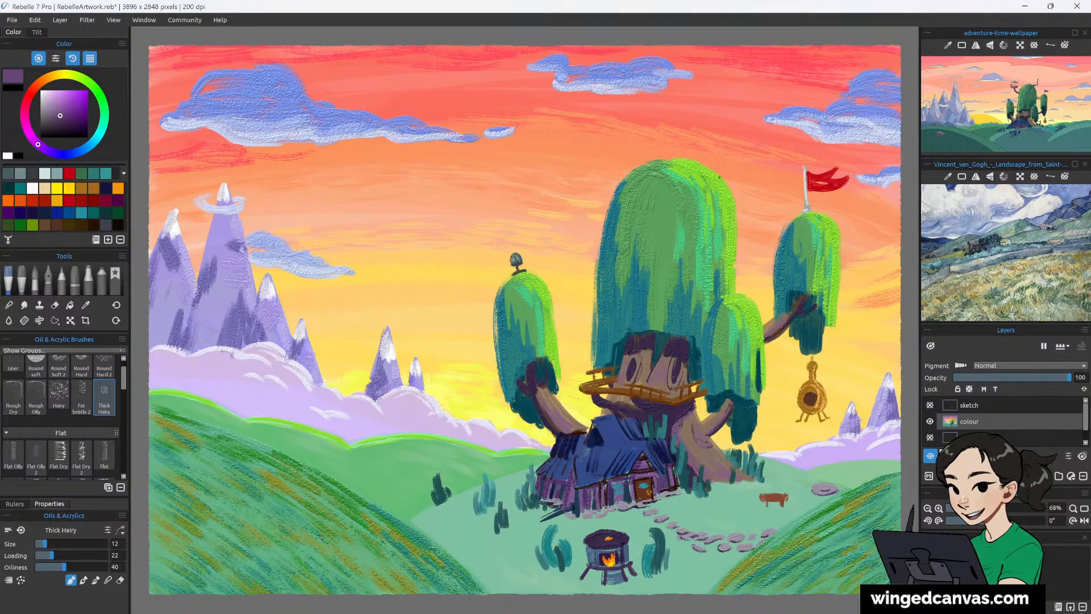
{"action": "left_click_drag", "start_coordinate": [720, 173], "coordinate": [728, 183]}
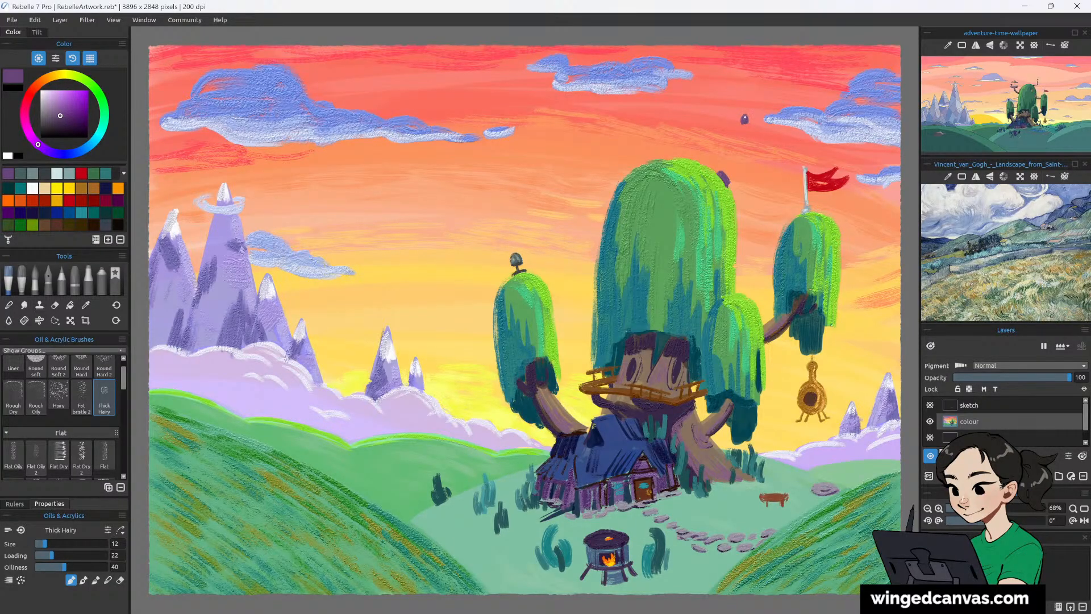
{"action": "left_click_drag", "start_coordinate": [744, 120], "coordinate": [745, 132]}
{"action": "left_click_drag", "start_coordinate": [745, 134], "coordinate": [739, 178]}
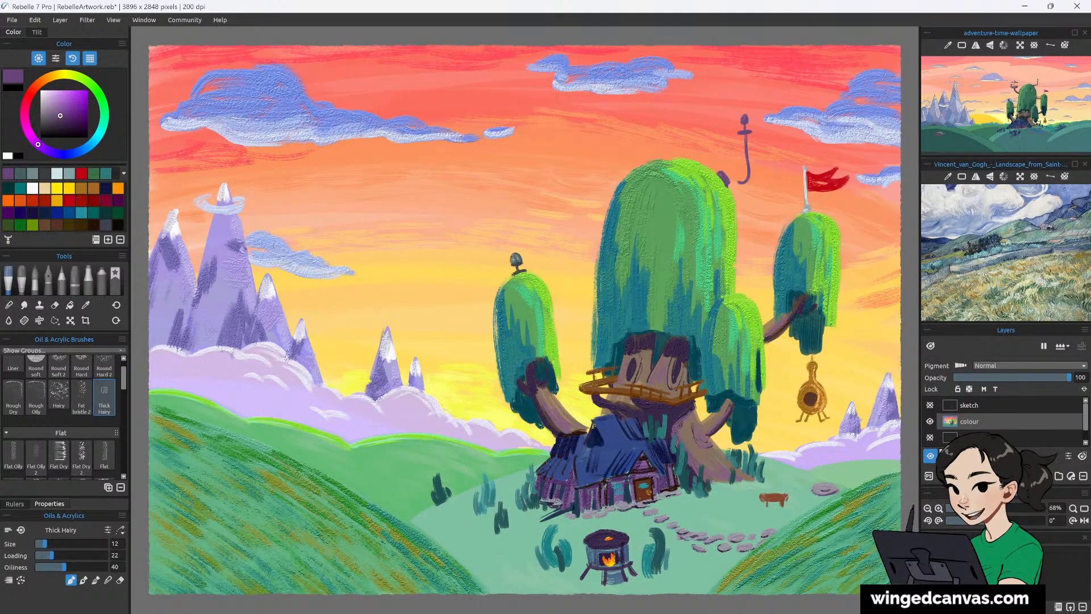
{"action": "key", "text": "ctrl+z"}
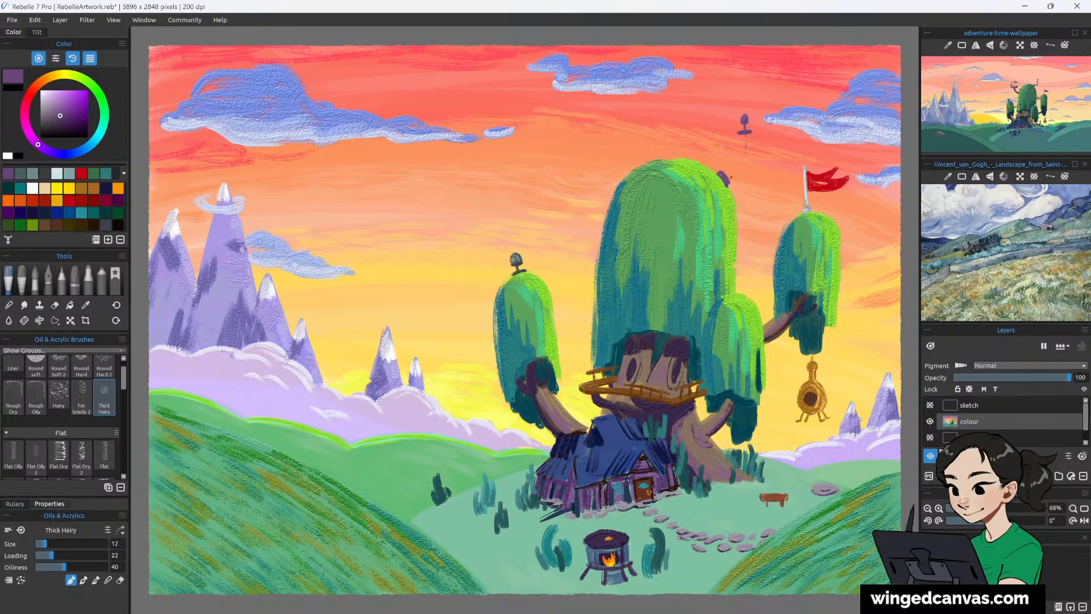
{"action": "left_click_drag", "start_coordinate": [728, 174], "coordinate": [738, 170]}
{"action": "left_click_drag", "start_coordinate": [745, 133], "coordinate": [742, 170]}
Paint a curved branch off the upper left of the main tree crown with purple strokes overlaid in brown.
{"action": "left_click_drag", "start_coordinate": [566, 170], "coordinate": [598, 217]}
{"action": "left_click_drag", "start_coordinate": [570, 174], "coordinate": [599, 219]}
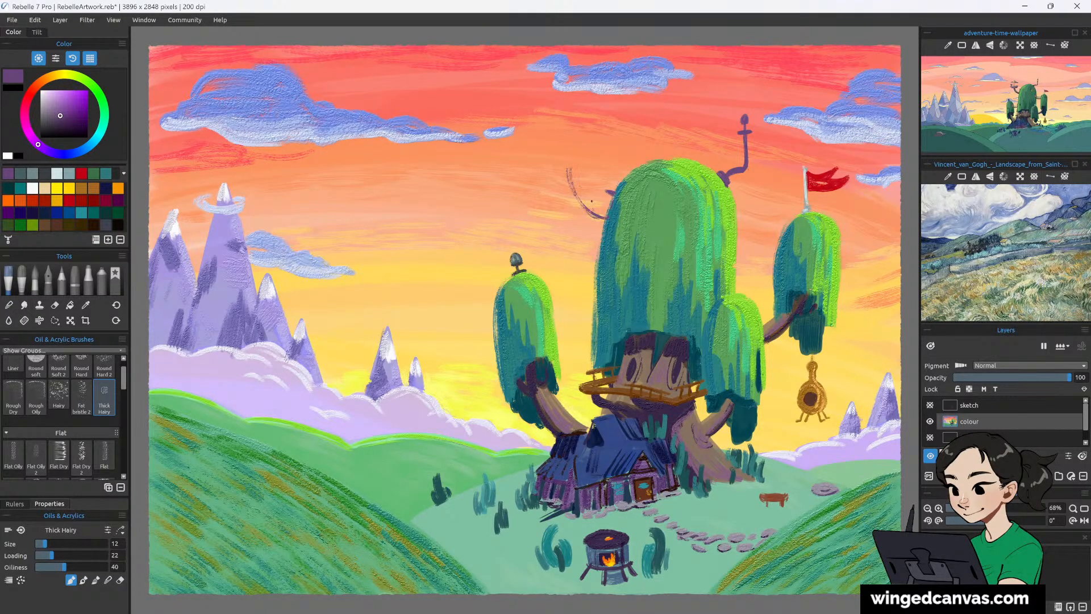
{"action": "left_click_drag", "start_coordinate": [569, 171], "coordinate": [601, 217]}
{"action": "left_click", "coordinate": [46, 78]}
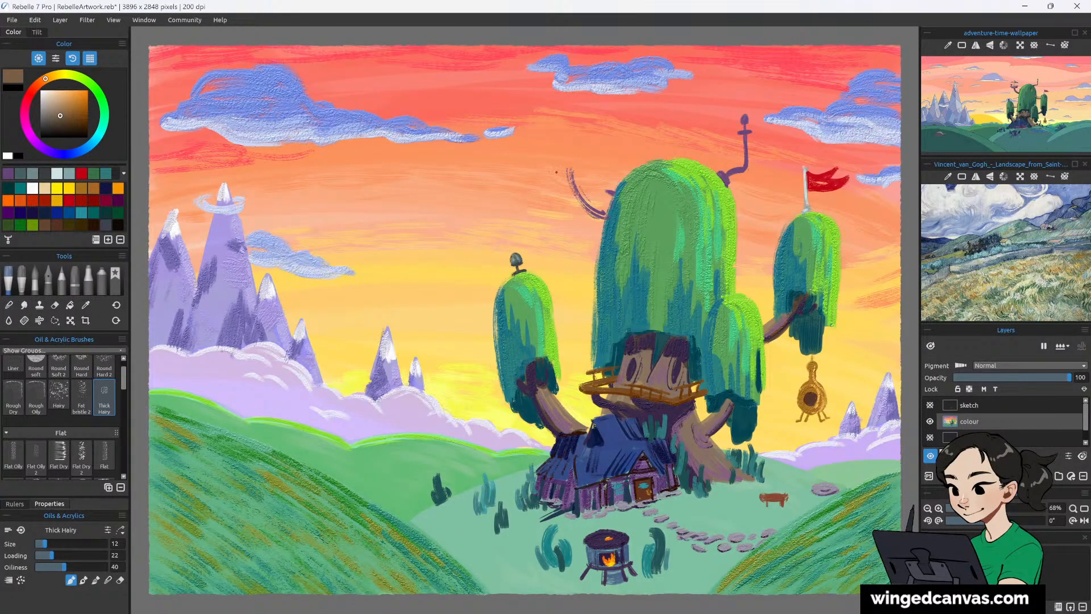
{"action": "left_click_drag", "start_coordinate": [569, 170], "coordinate": [601, 213]}
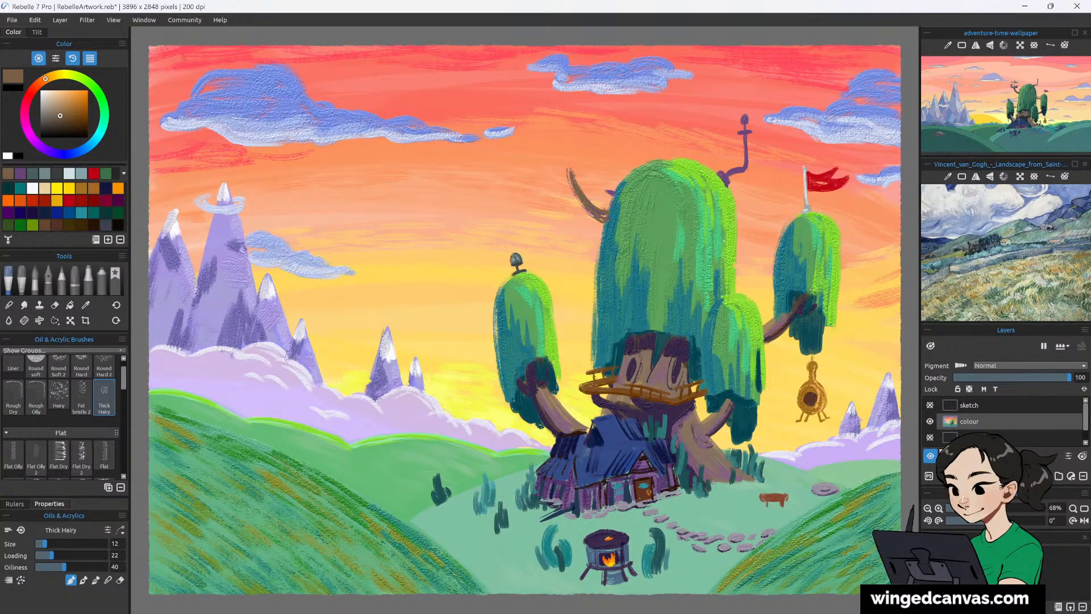
Paint a brown hanging bridge with railings between the main crown and the far right tree, and thicken the upper left branch.
{"action": "left_click_drag", "start_coordinate": [719, 230], "coordinate": [773, 258]}
{"action": "left_click_drag", "start_coordinate": [725, 238], "coordinate": [776, 261]}
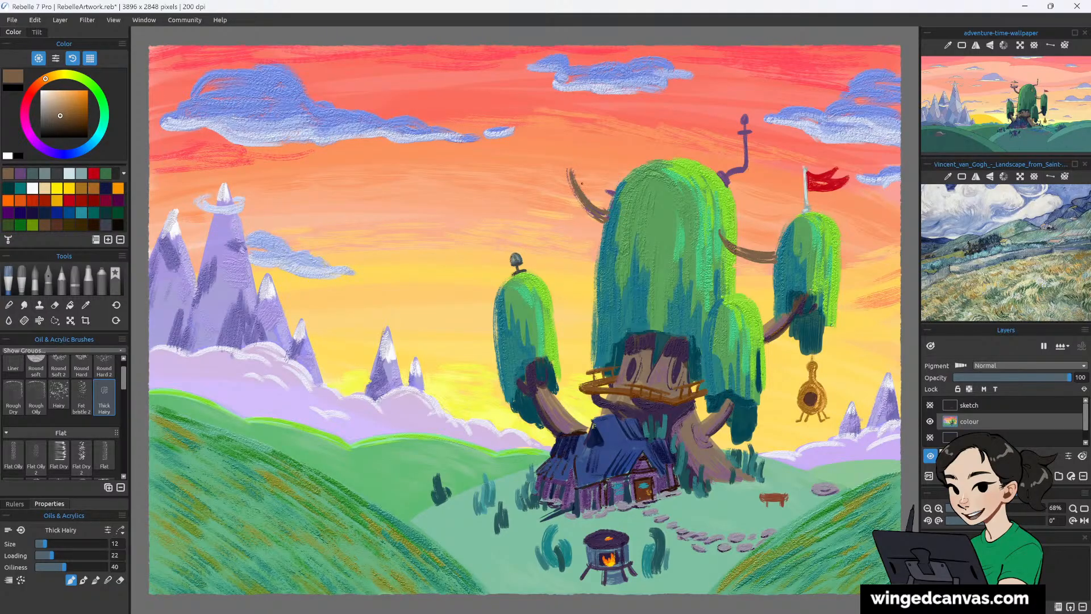
{"action": "left_click_drag", "start_coordinate": [570, 171], "coordinate": [582, 202]}
{"action": "mouse_move", "coordinate": [733, 223]}
{"action": "left_mouse_down"}
{"action": "mouse_move", "coordinate": [779, 243]}
{"action": "mouse_move", "coordinate": [756, 248]}
{"action": "mouse_move", "coordinate": [771, 252]}
{"action": "left_mouse_up"}
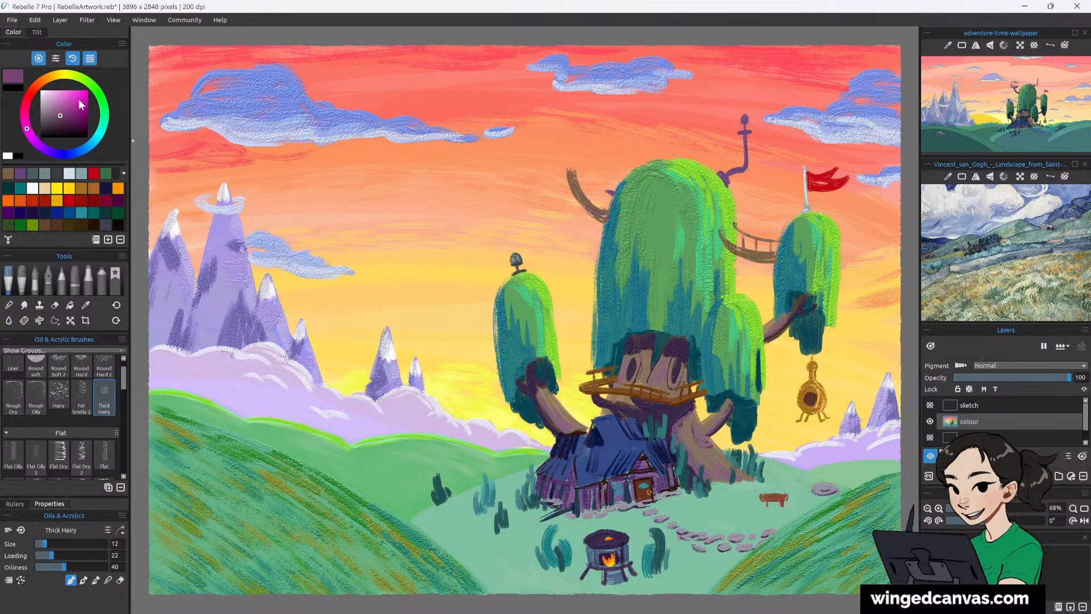
Paint a small magenta-purple hut where the bridge meets the main crown, and shade it with a more muted purple.
{"action": "left_click_drag", "start_coordinate": [76, 105], "coordinate": [71, 114]}
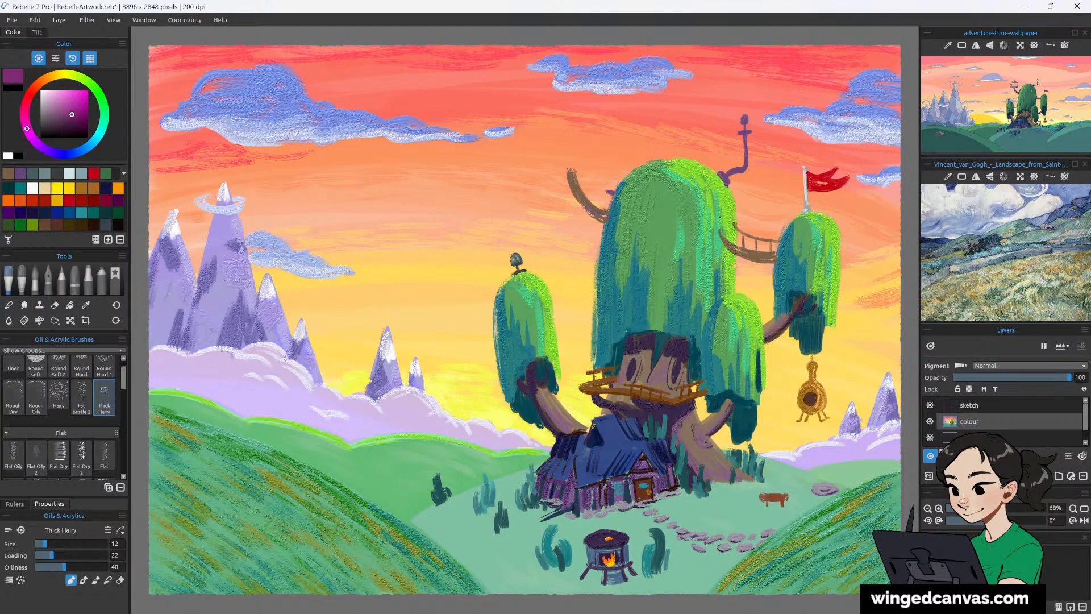
{"action": "mouse_move", "coordinate": [718, 214]}
{"action": "left_mouse_down"}
{"action": "mouse_move", "coordinate": [723, 238]}
{"action": "mouse_move", "coordinate": [728, 219]}
{"action": "left_mouse_up"}
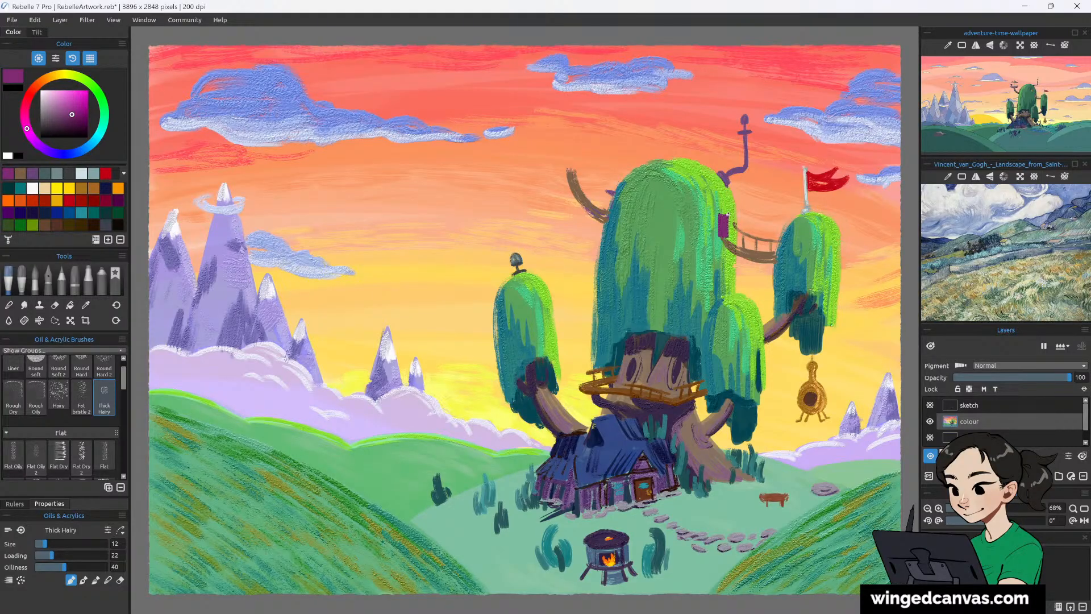
{"action": "left_click", "coordinate": [56, 105]}
{"action": "left_click", "coordinate": [63, 114]}
{"action": "mouse_move", "coordinate": [720, 215]}
{"action": "left_mouse_down"}
{"action": "mouse_move", "coordinate": [731, 238]}
{"action": "mouse_move", "coordinate": [733, 215]}
{"action": "left_mouse_up"}
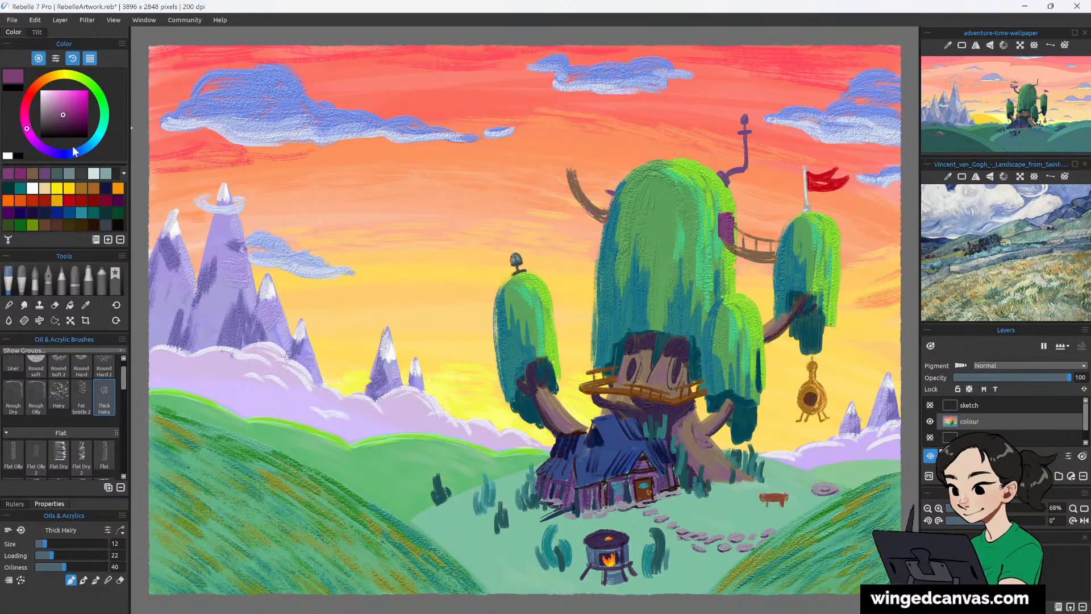
Paint a small teal window on the purple hut and brighten it with light cyan.
{"action": "left_click", "coordinate": [97, 137]}
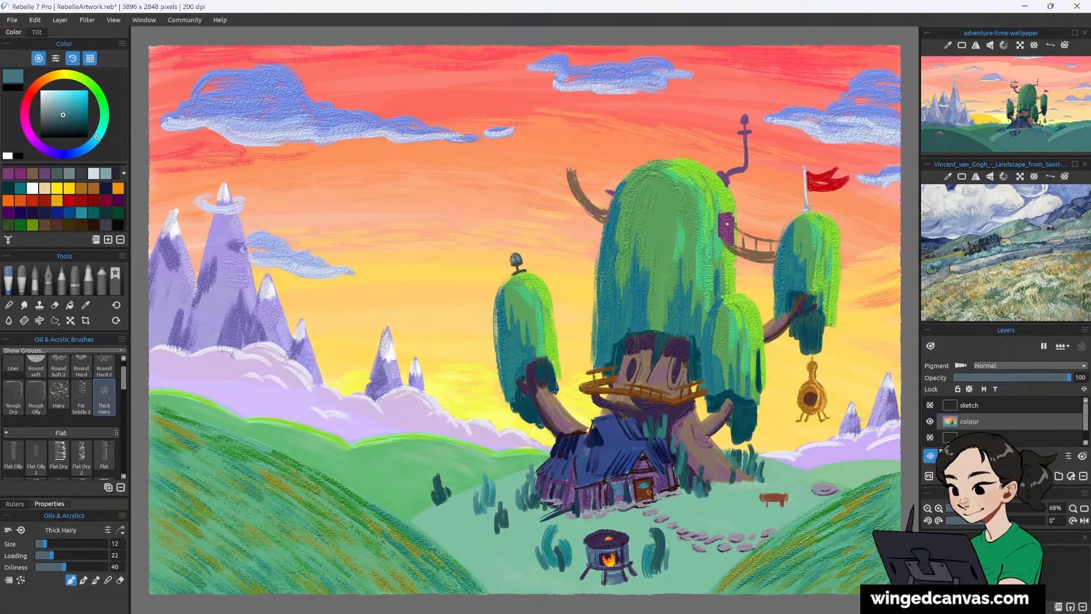
{"action": "left_click_drag", "start_coordinate": [727, 223], "coordinate": [725, 224]}
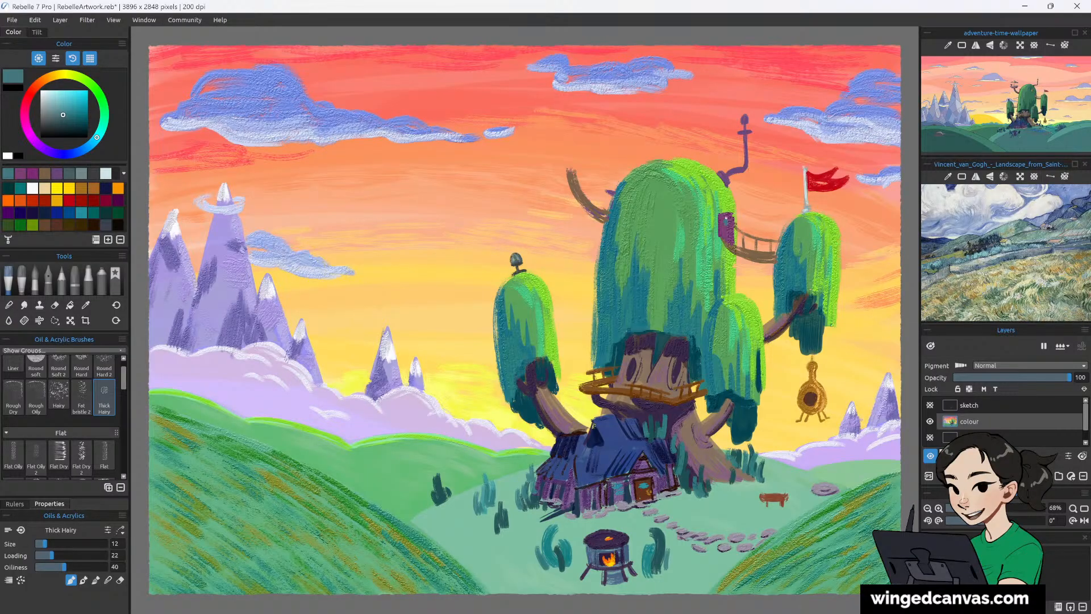
{"action": "left_click_drag", "start_coordinate": [64, 103], "coordinate": [67, 99]}
{"action": "left_click", "coordinate": [727, 222]}
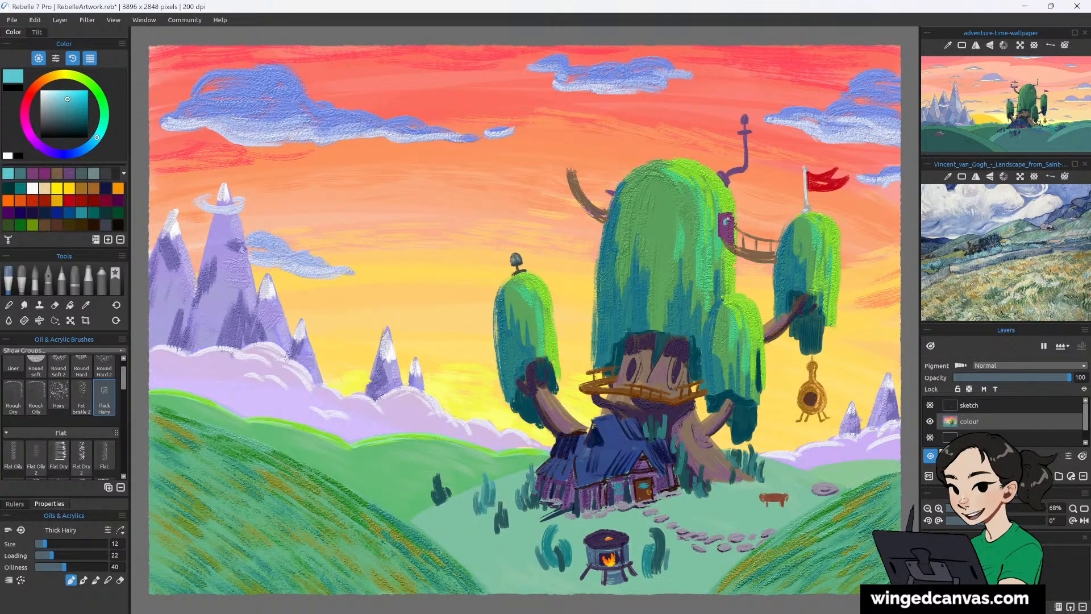
Paint a small window turret near the top right of the main crown, with a lilac roof and brown body.
{"action": "left_click", "coordinate": [32, 171]}
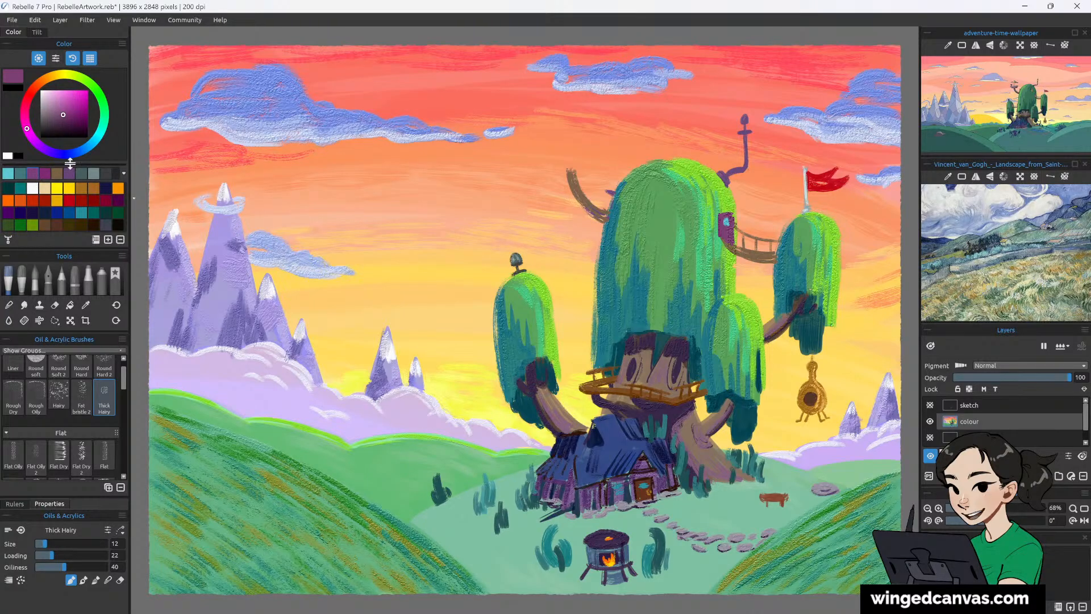
{"action": "left_click", "coordinate": [64, 98]}
{"action": "left_click", "coordinate": [52, 98]}
{"action": "left_click", "coordinate": [40, 146]}
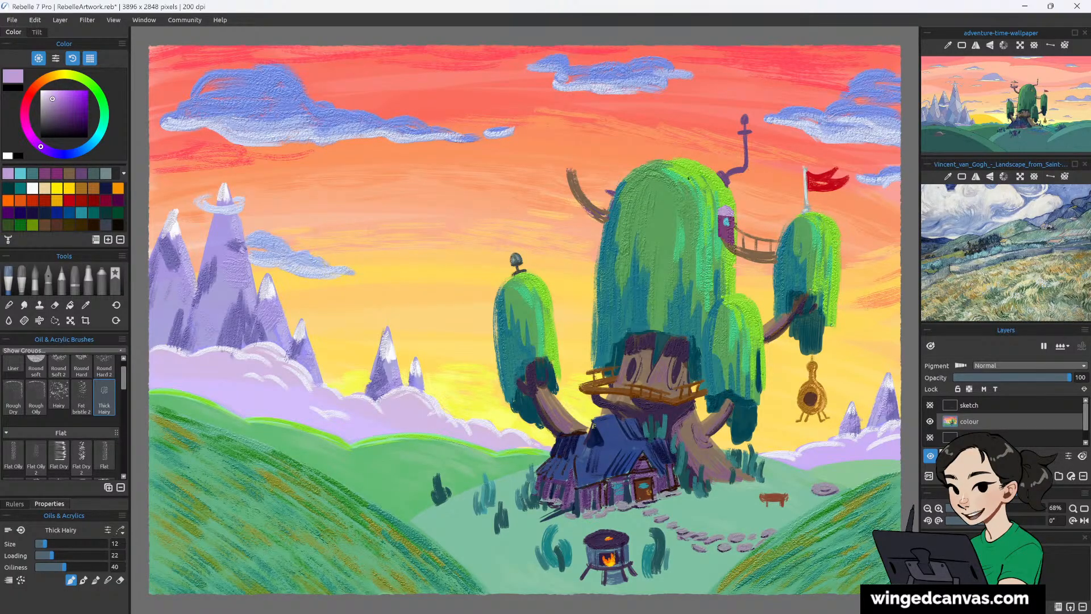
{"action": "left_click_drag", "start_coordinate": [685, 187], "coordinate": [695, 188]}
{"action": "left_click", "coordinate": [68, 172]}
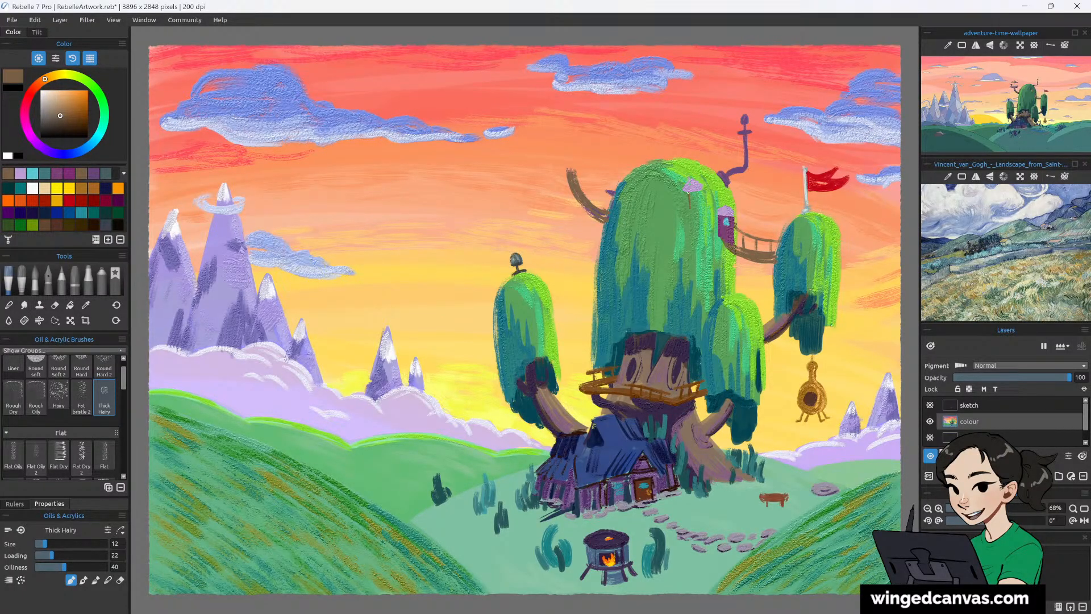
{"action": "left_click_drag", "start_coordinate": [689, 192], "coordinate": [701, 215]}
Define the new crown window with dark brown framing, and add deep purple accents to its roof and the nearby purple hut.
{"action": "left_click", "coordinate": [90, 225]}
{"action": "mouse_move", "coordinate": [688, 193]}
{"action": "left_mouse_down"}
{"action": "mouse_move", "coordinate": [689, 213]}
{"action": "mouse_move", "coordinate": [700, 202]}
{"action": "left_mouse_up"}
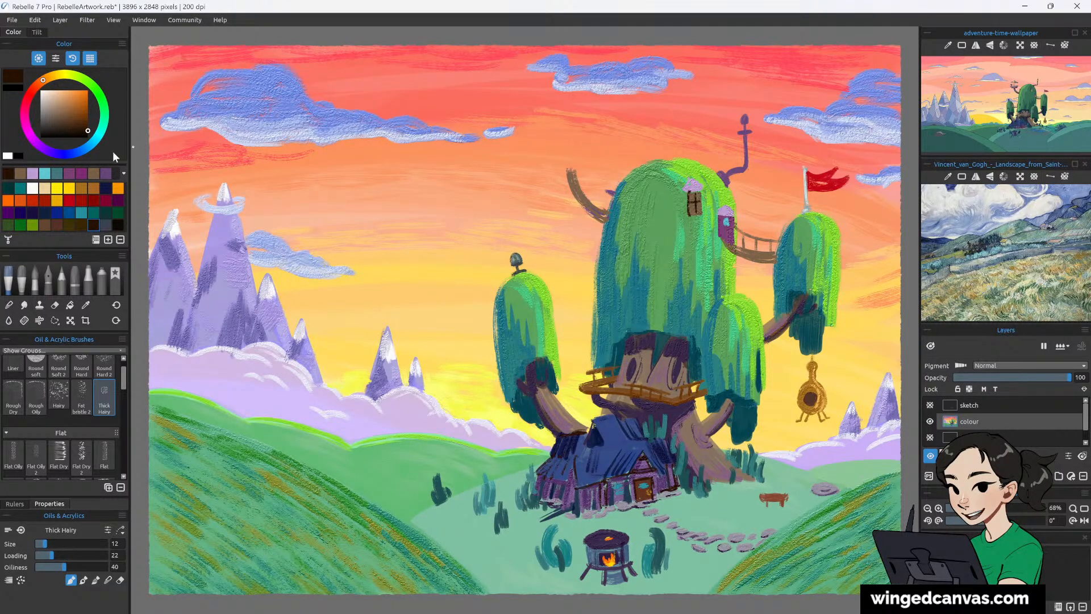
{"action": "left_click", "coordinate": [8, 213]}
{"action": "left_click_drag", "start_coordinate": [683, 191], "coordinate": [703, 187]}
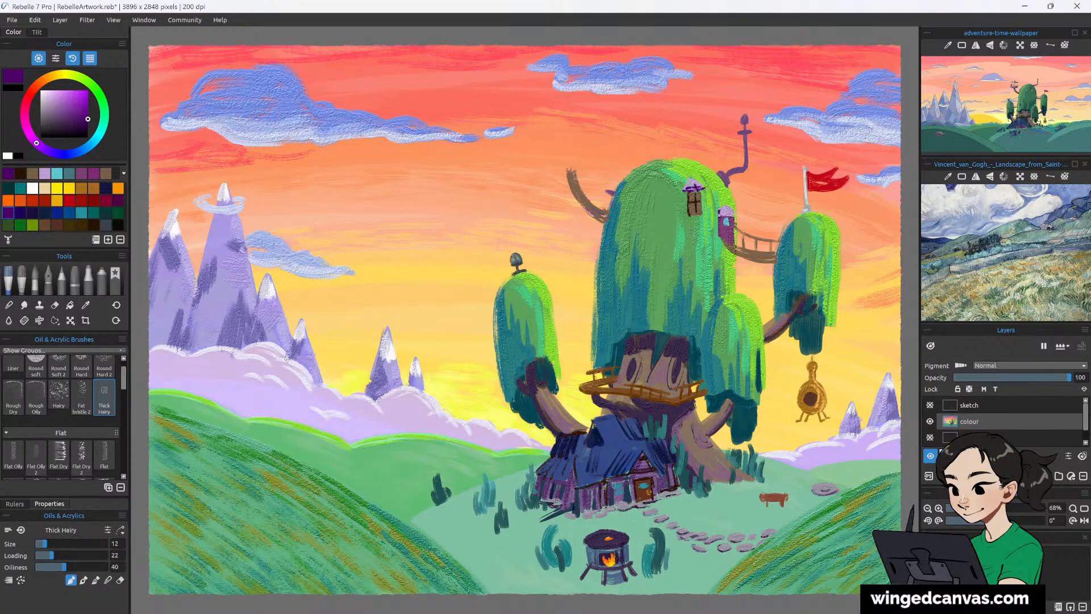
{"action": "left_click_drag", "start_coordinate": [725, 214], "coordinate": [736, 217]}
Paint a small window on the far right tree crown with a muted purple roof and an ochre body.
{"action": "left_click", "coordinate": [46, 174]}
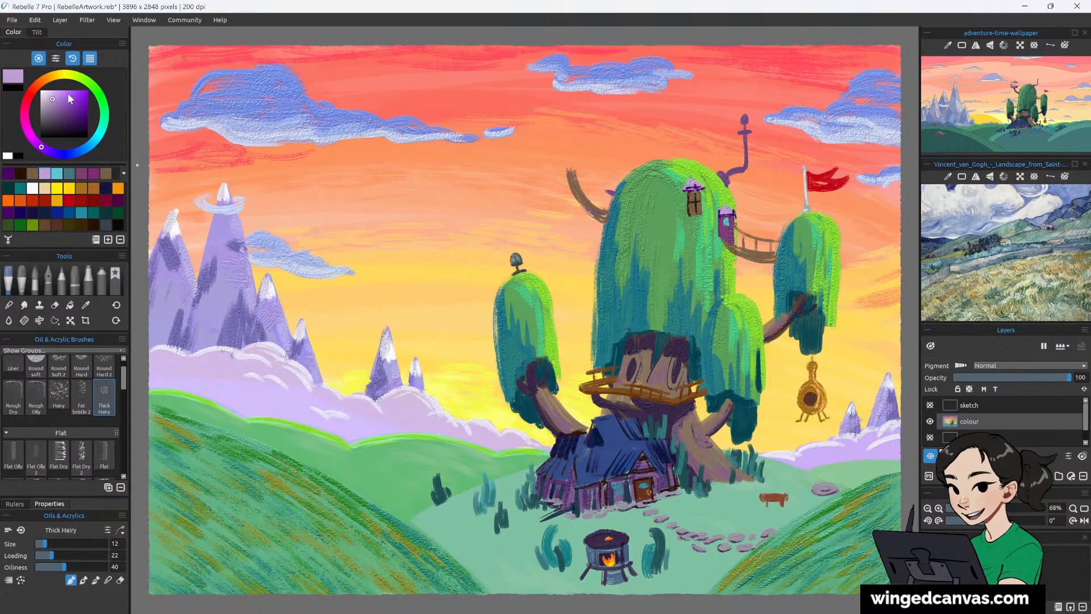
{"action": "left_click", "coordinate": [58, 112]}
{"action": "mouse_move", "coordinate": [823, 230]}
{"action": "left_mouse_down"}
{"action": "mouse_move", "coordinate": [827, 239]}
{"action": "mouse_move", "coordinate": [822, 231]}
{"action": "left_mouse_up"}
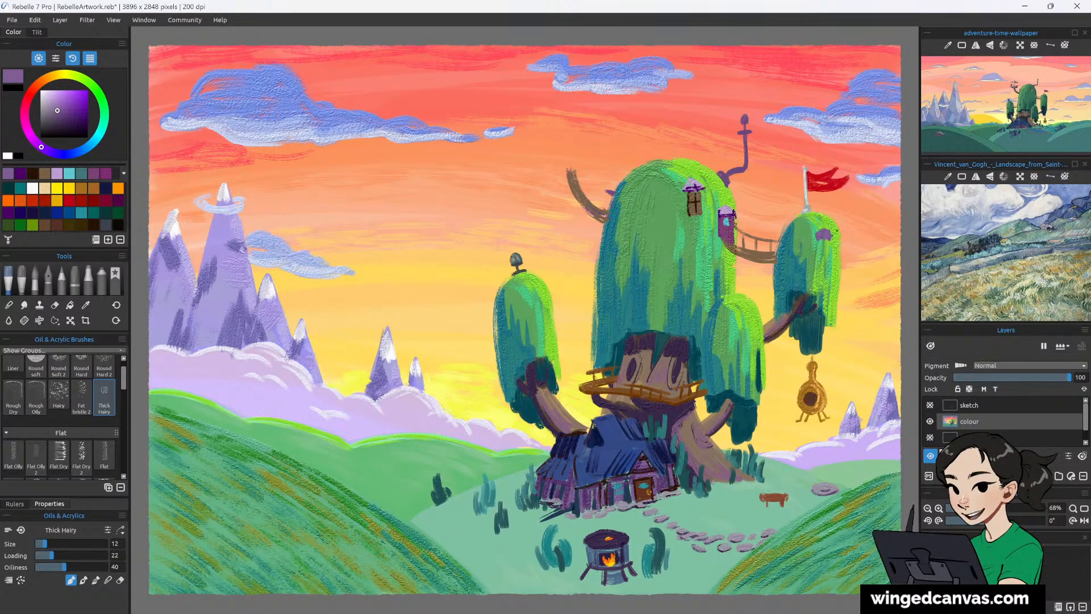
{"action": "left_click", "coordinate": [82, 187]}
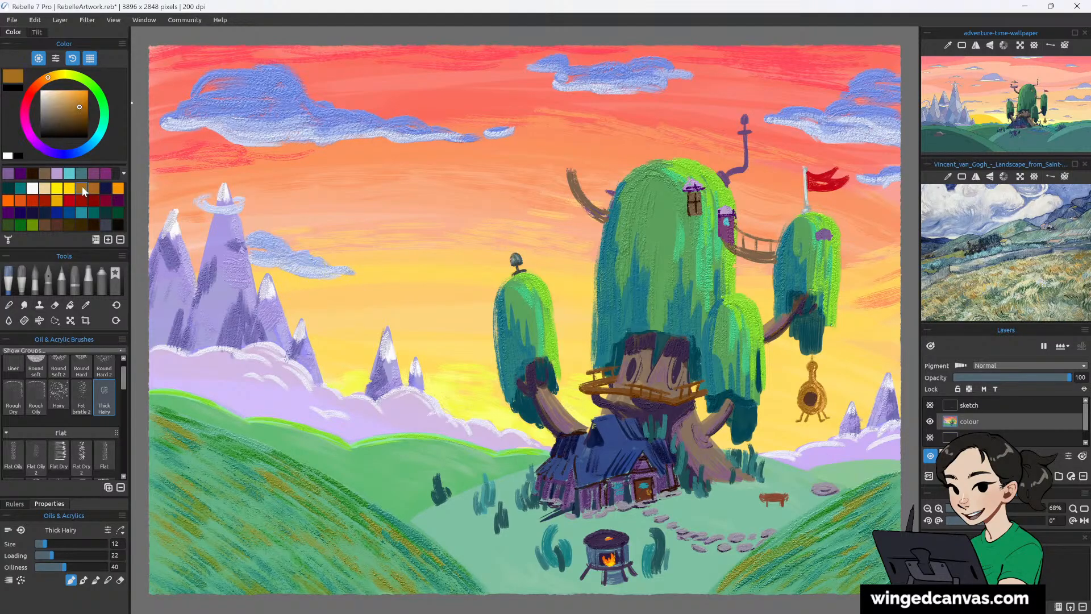
{"action": "left_click_drag", "start_coordinate": [820, 241], "coordinate": [829, 244]}
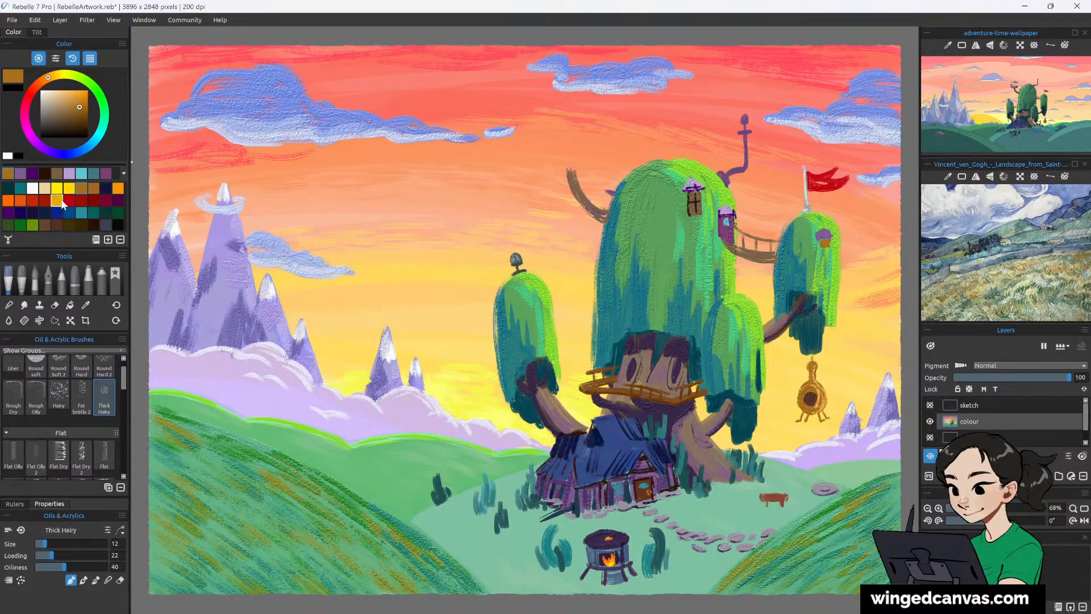
Brighten the windows on the far right and main crowns with golden yellow, restoring the dark framing and roof accents.
{"action": "left_click", "coordinate": [58, 200]}
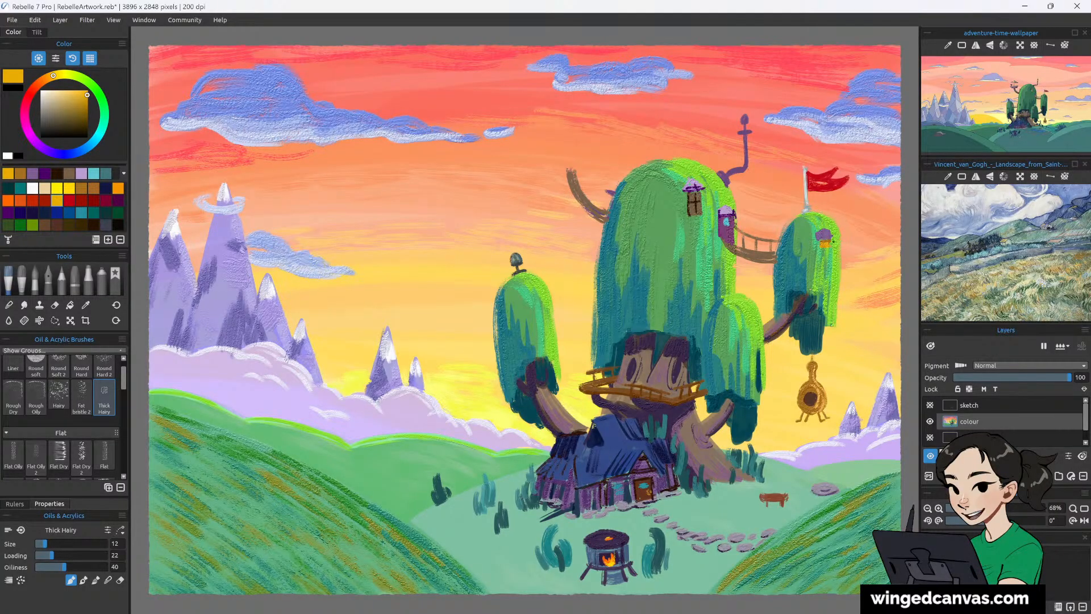
{"action": "left_click_drag", "start_coordinate": [692, 194], "coordinate": [697, 213]}
{"action": "left_click", "coordinate": [45, 173]}
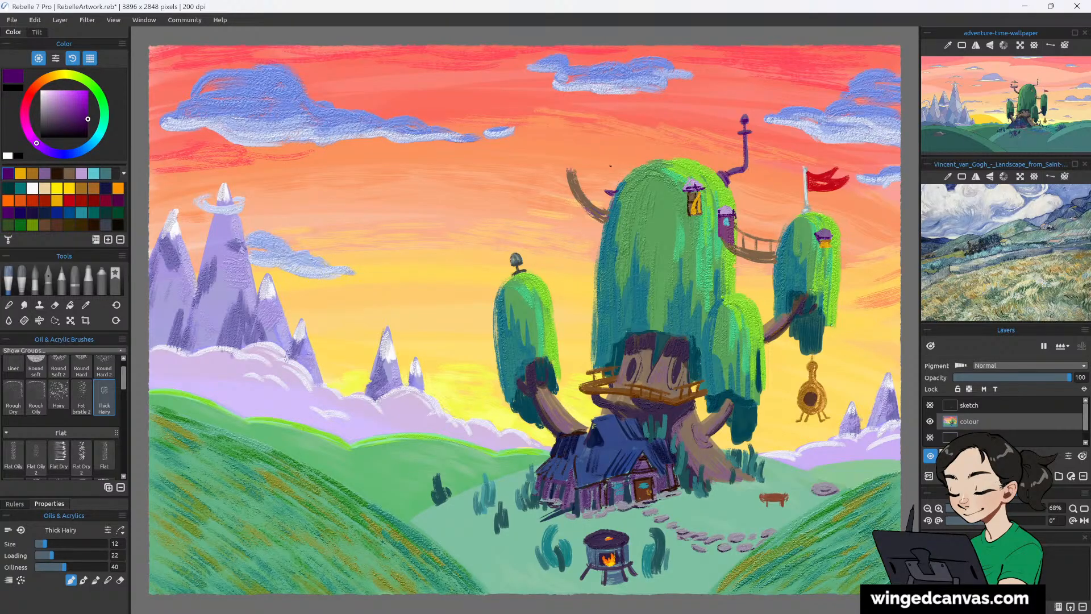
Paint an orange window on the main crown's left edge and outline it in deep purple.
{"action": "left_click", "coordinate": [117, 187]}
{"action": "left_click_drag", "start_coordinate": [609, 197], "coordinate": [602, 222]}
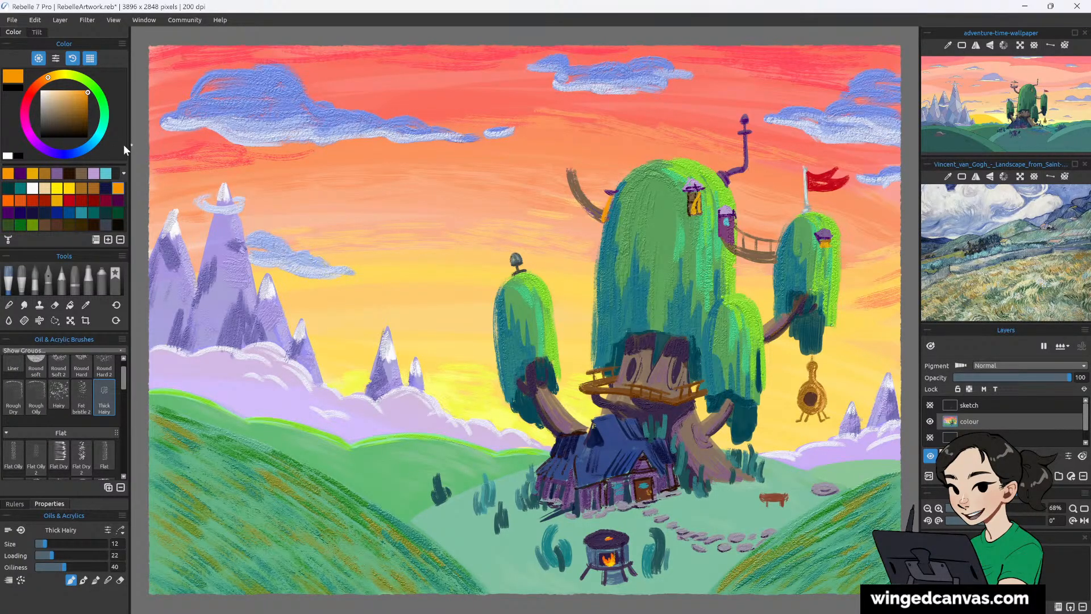
{"action": "left_click", "coordinate": [20, 173]}
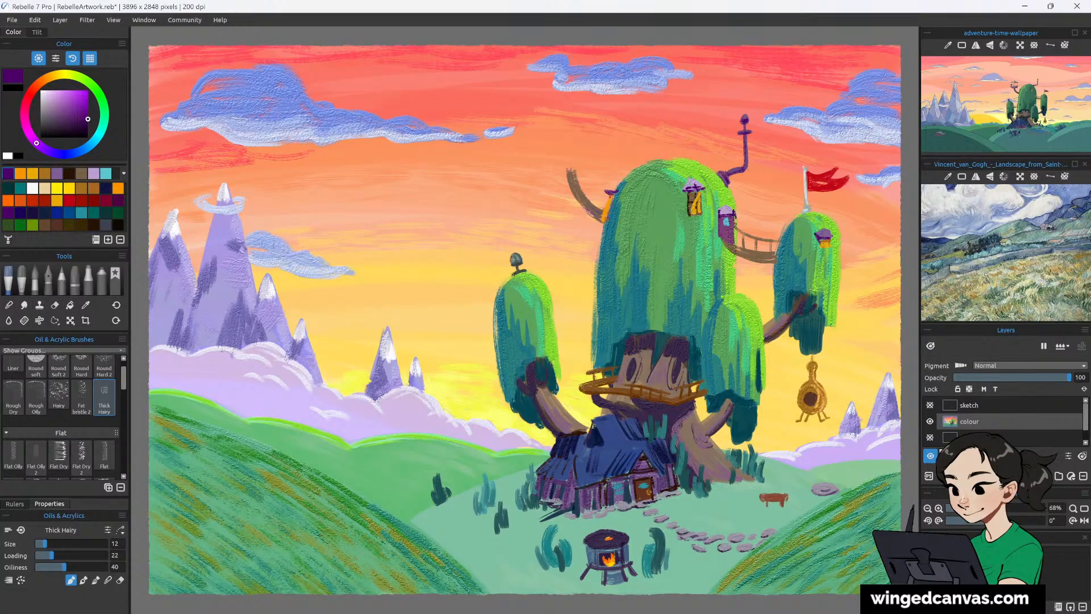
{"action": "left_click_drag", "start_coordinate": [610, 197], "coordinate": [603, 215]}
Paint a boat above the upper left branch with a size 25 brush, using lilac for the deck and brown for the raised stern.
{"action": "left_click", "coordinate": [93, 173]}
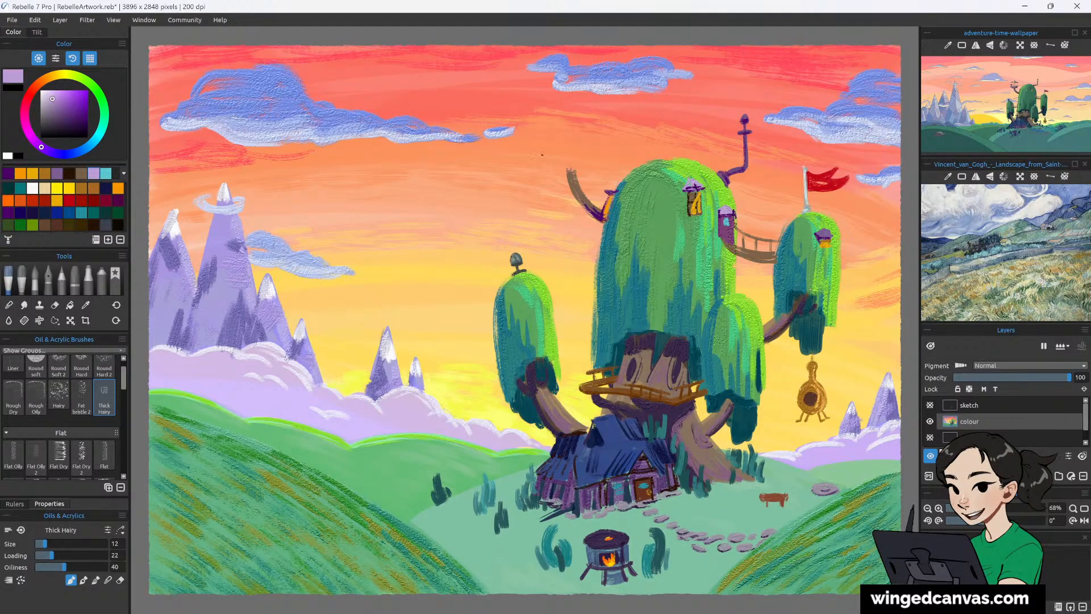
{"action": "key", "text": "bracketright"}
{"action": "key", "text": "bracketright"}
{"action": "key", "text": "bracketright"}
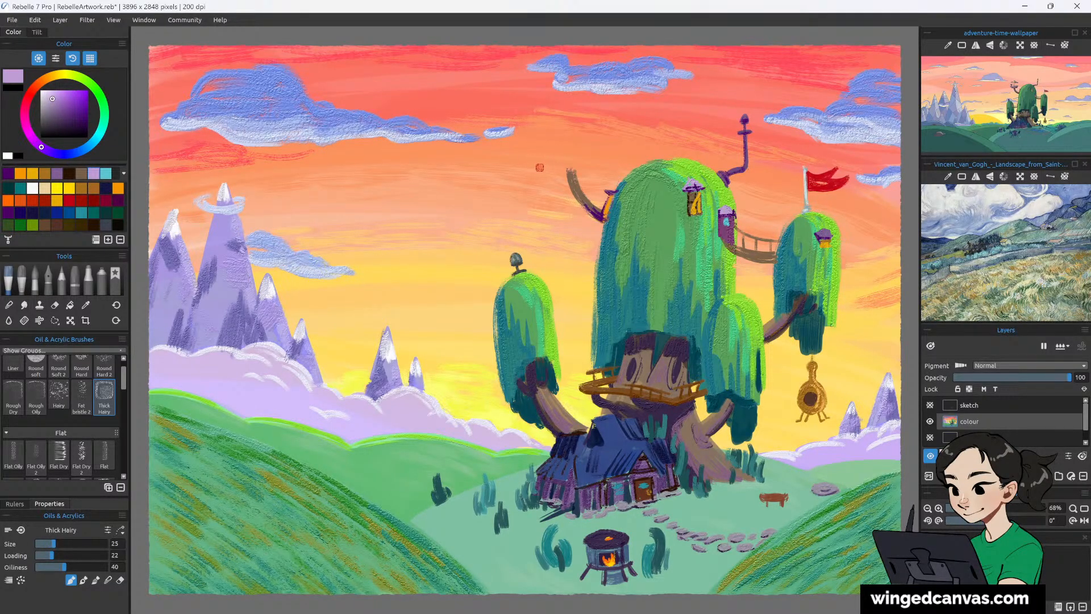
{"action": "left_click_drag", "start_coordinate": [531, 167], "coordinate": [584, 156]}
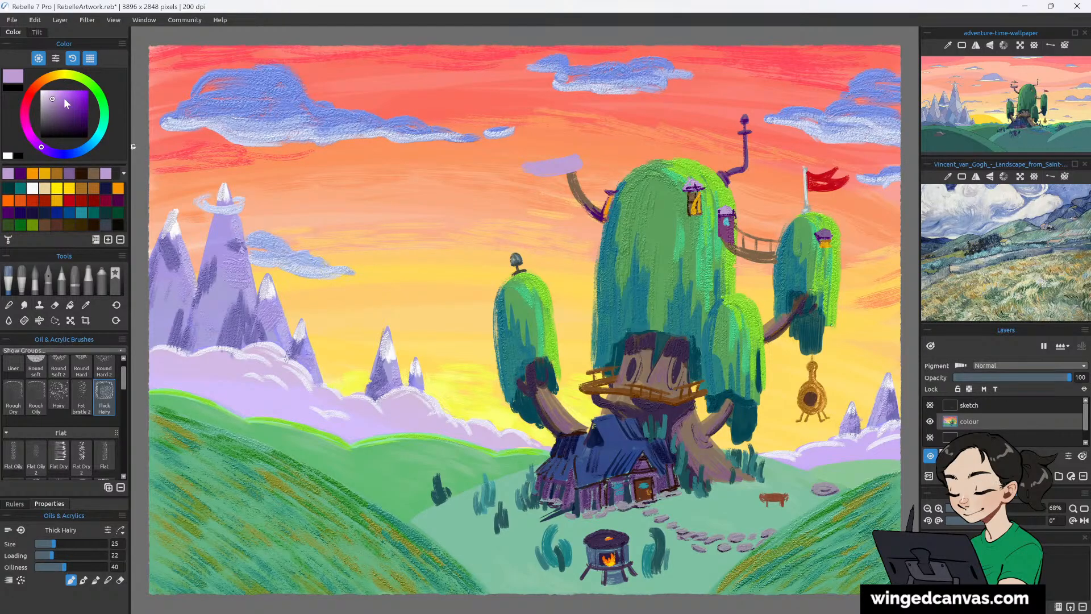
{"action": "left_click", "coordinate": [95, 174]}
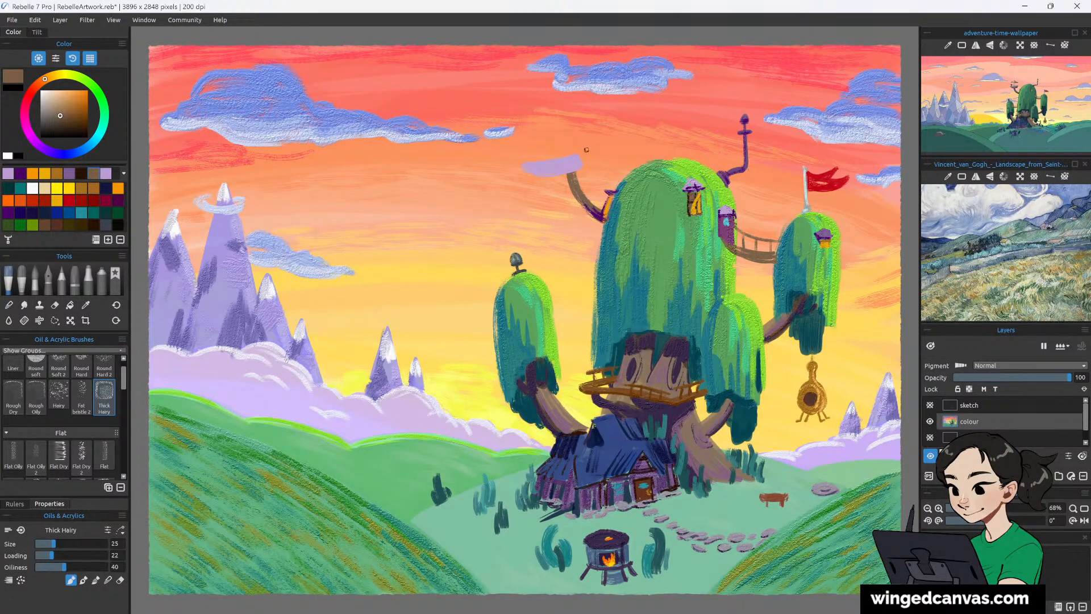
{"action": "left_click_drag", "start_coordinate": [582, 160], "coordinate": [590, 149]}
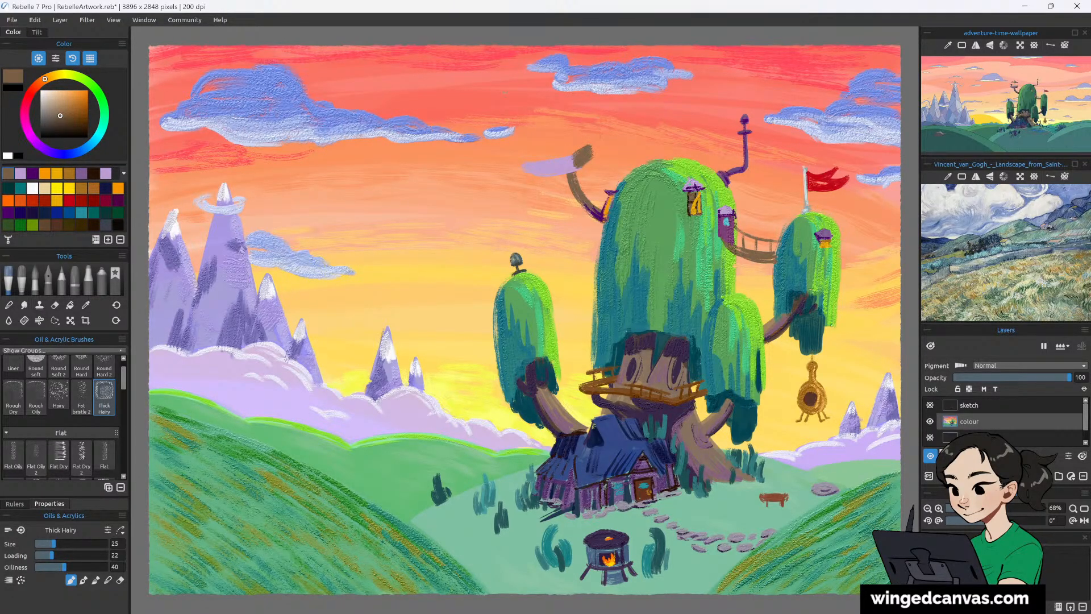
Paint the side of the boat's hull in magenta, muting it along its length and deepening it toward the stern.
{"action": "left_click", "coordinate": [32, 90]}
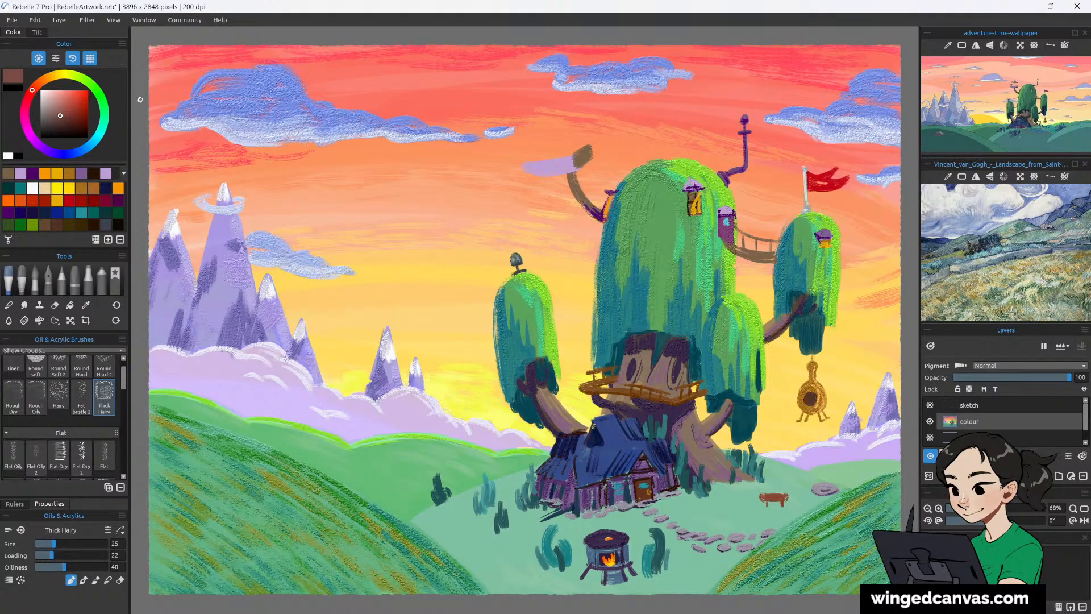
{"action": "left_click", "coordinate": [84, 109]}
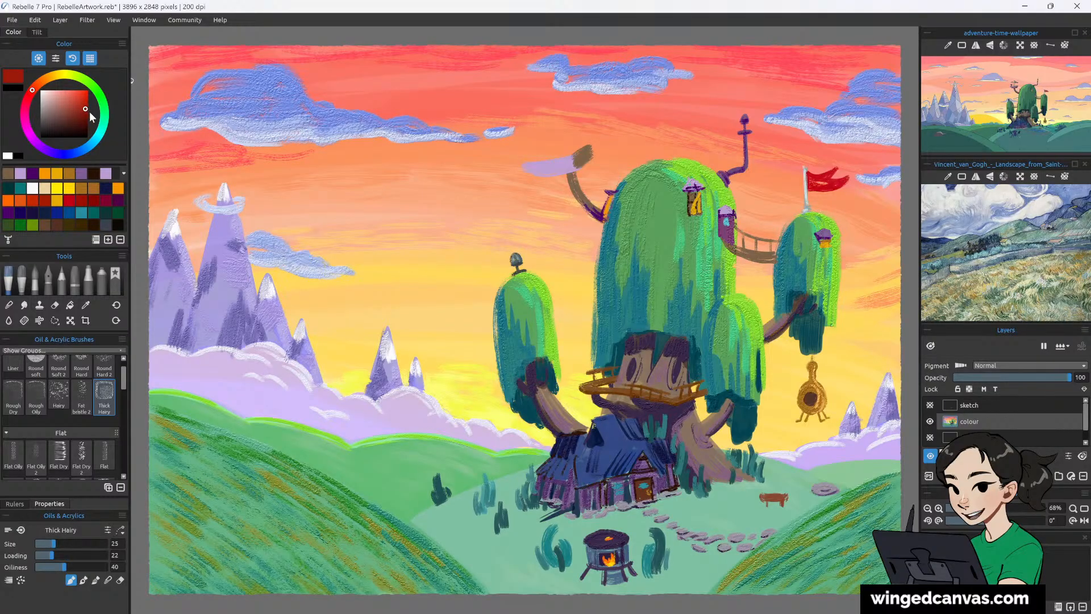
{"action": "left_click_drag", "start_coordinate": [89, 113], "coordinate": [88, 103]}
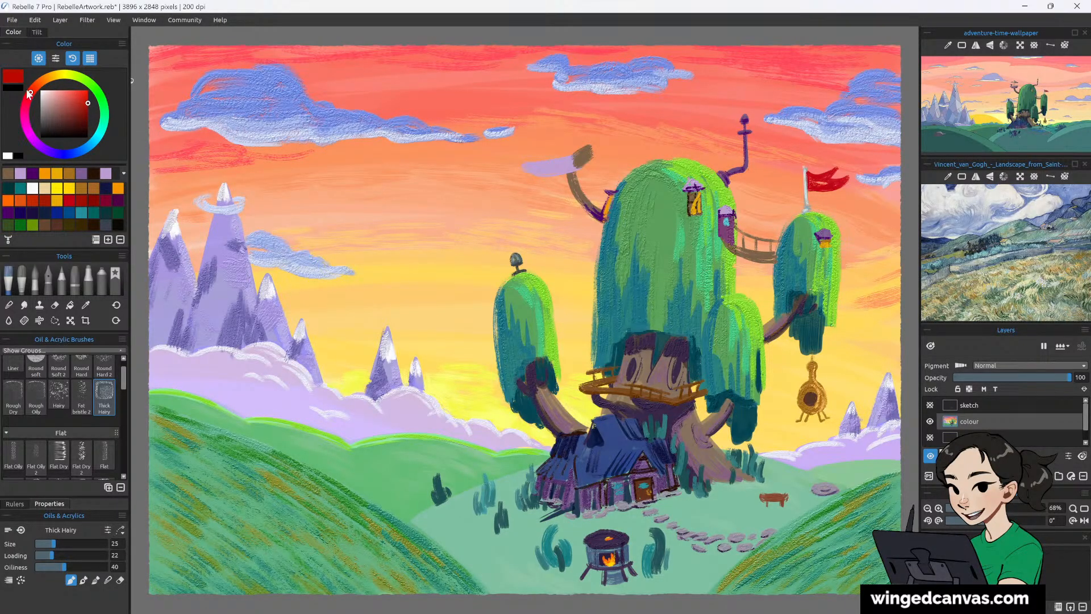
{"action": "left_click_drag", "start_coordinate": [28, 92], "coordinate": [24, 115]}
{"action": "left_click_drag", "start_coordinate": [544, 171], "coordinate": [576, 169]}
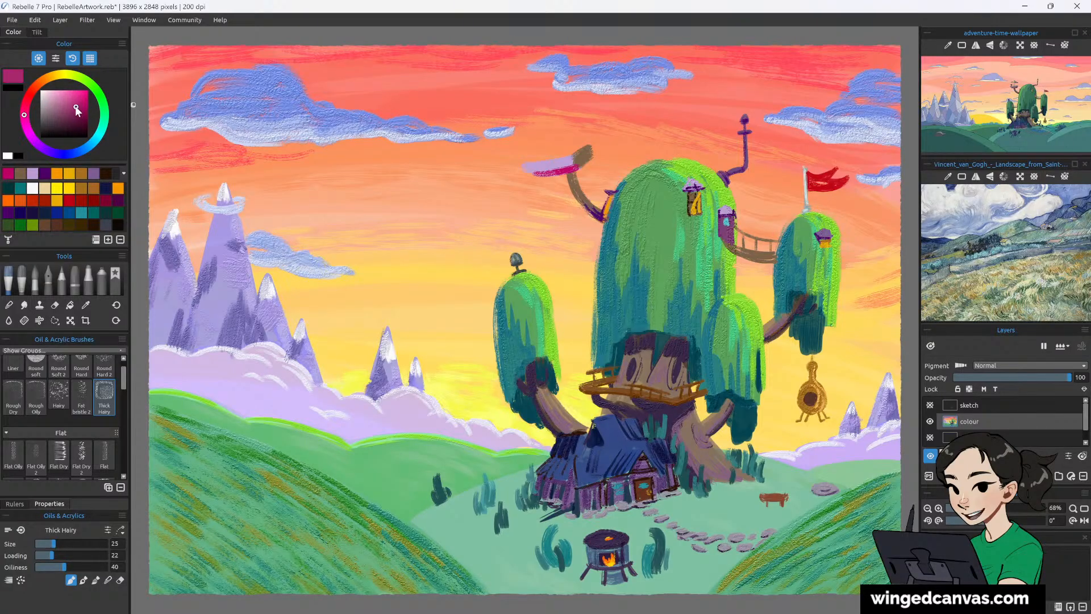
{"action": "left_click", "coordinate": [78, 111]}
{"action": "left_click", "coordinate": [533, 172]}
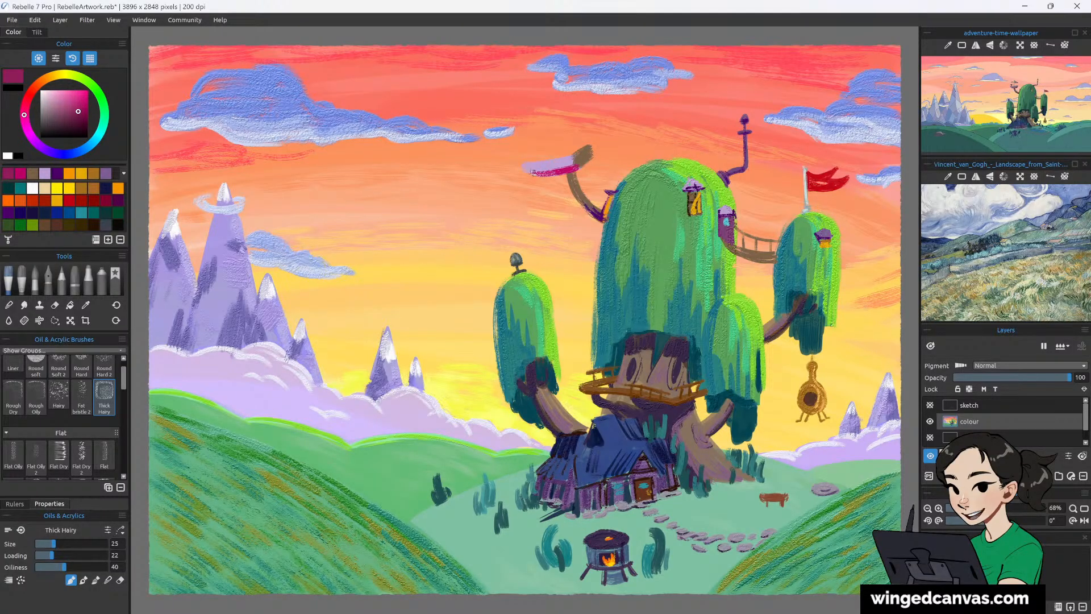
{"action": "left_click_drag", "start_coordinate": [533, 172], "coordinate": [574, 166]}
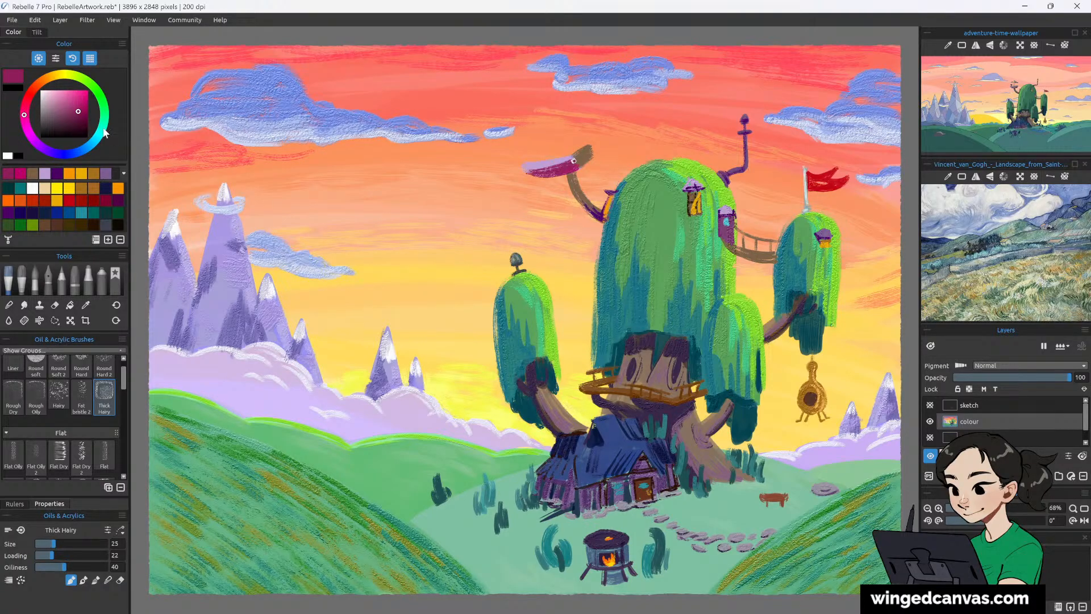
{"action": "left_click", "coordinate": [85, 117]}
{"action": "left_click_drag", "start_coordinate": [582, 165], "coordinate": [595, 145]}
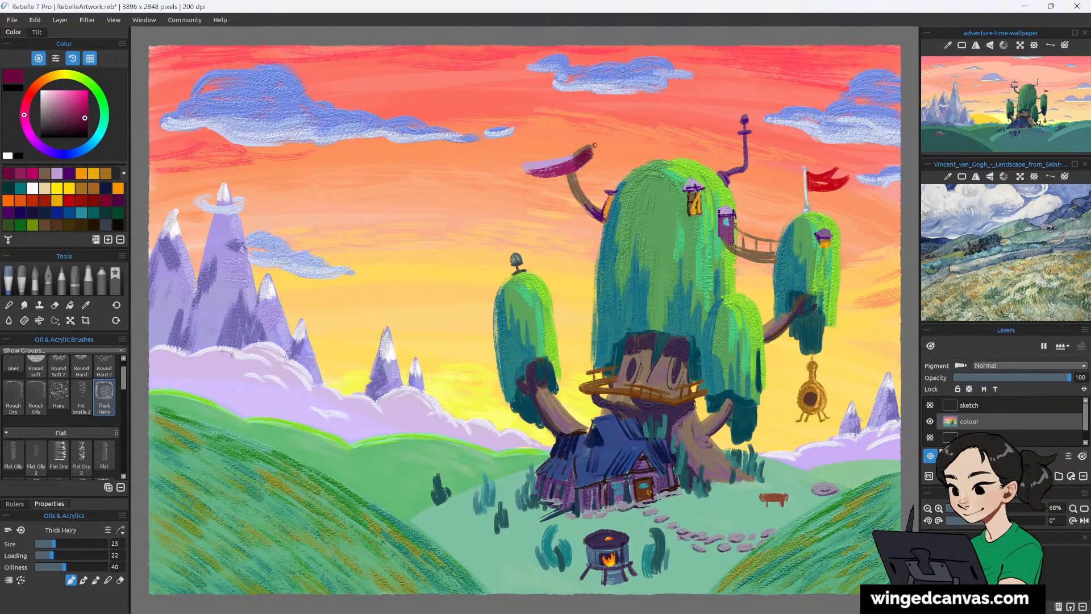
Sample the boat's brown and lilac, and repaint its stern rim and deck edge with the Thick Hairy brush.
{"action": "left_click", "coordinate": [85, 305]}
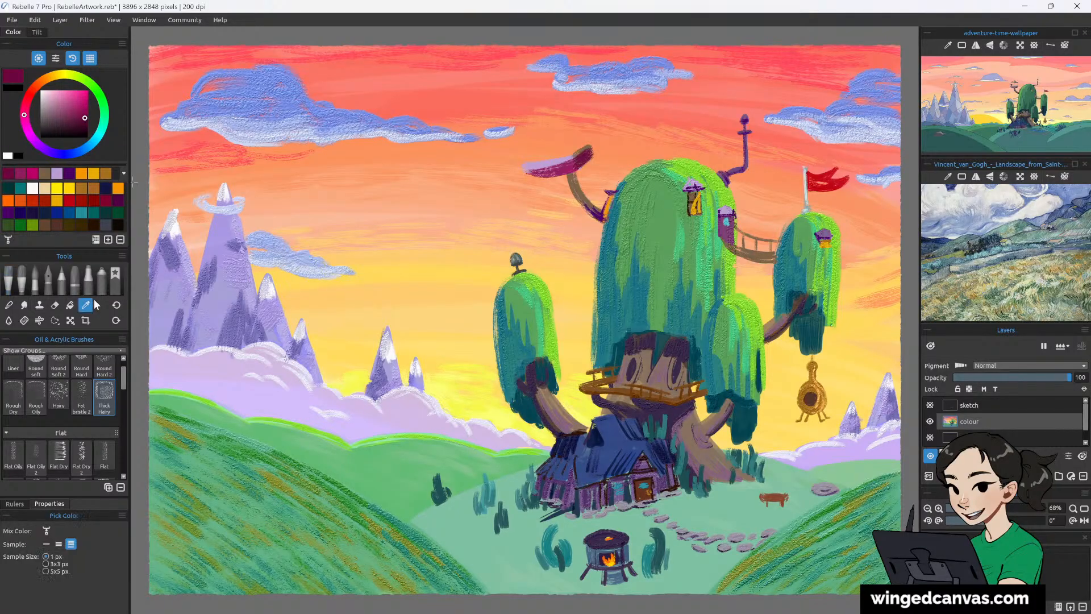
{"action": "left_click", "coordinate": [577, 149]}
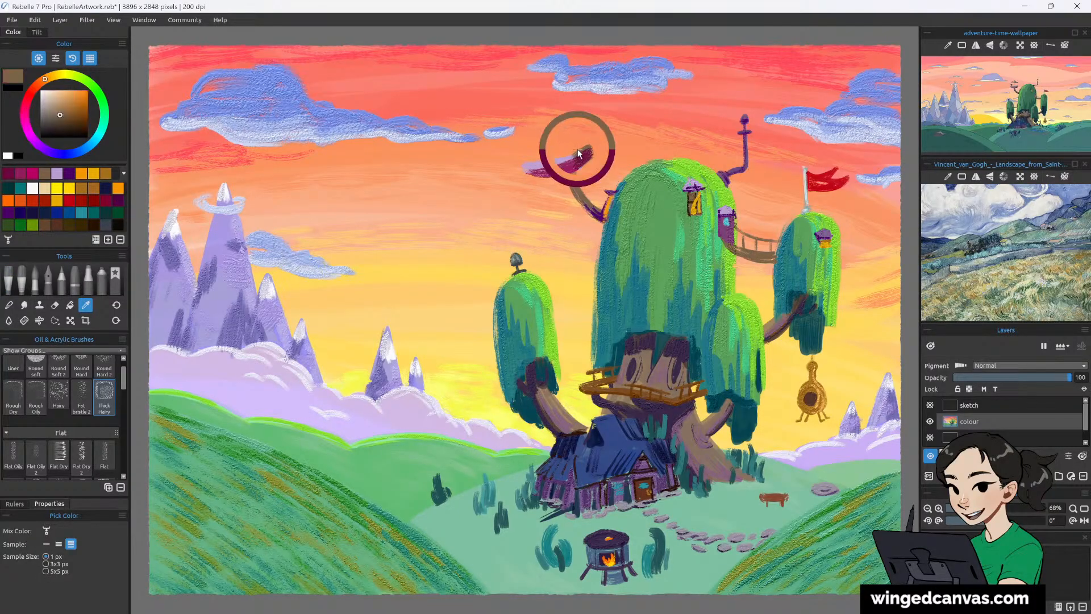
{"action": "left_click", "coordinate": [9, 276]}
{"action": "mouse_move", "coordinate": [576, 152]}
{"action": "left_mouse_down"}
{"action": "mouse_move", "coordinate": [589, 142]}
{"action": "mouse_move", "coordinate": [577, 156]}
{"action": "mouse_move", "coordinate": [531, 150]}
{"action": "mouse_move", "coordinate": [549, 160]}
{"action": "left_mouse_up"}
{"action": "left_click", "coordinate": [85, 305]}
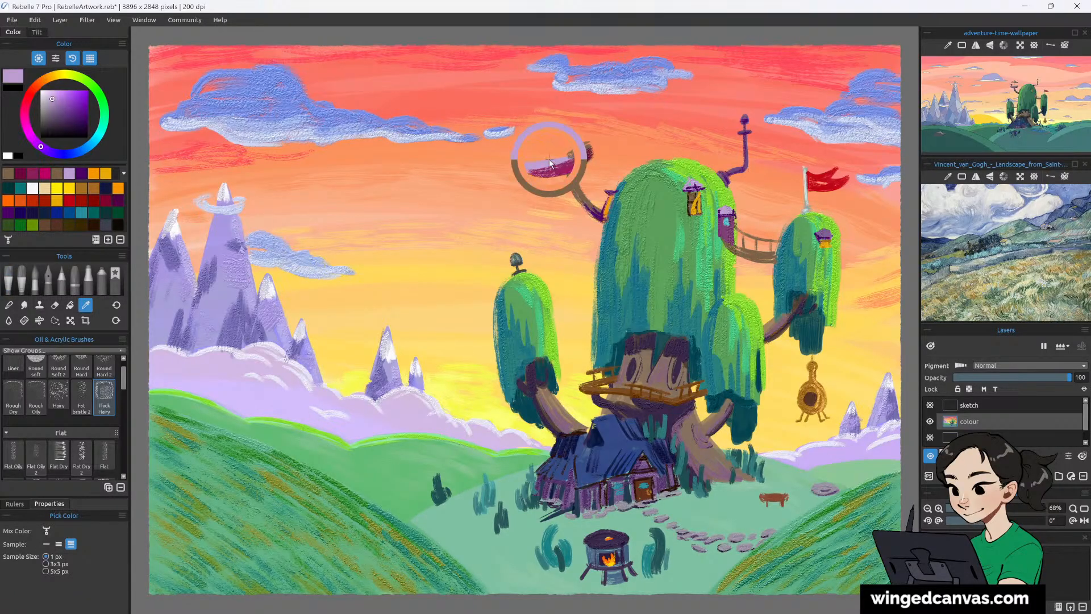
{"action": "left_click", "coordinate": [8, 276]}
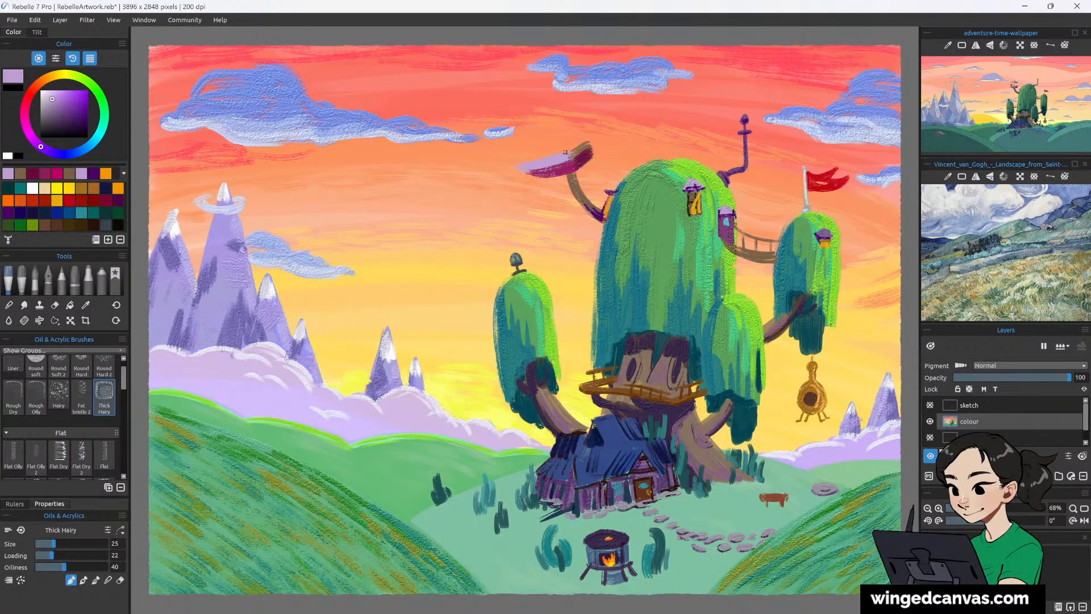
Add a dark purple figurehead, hull outline and mast to the boat using a size 9 brush.
{"action": "key", "text": "bracketleft"}
{"action": "key", "text": "bracketleft"}
{"action": "key", "text": "bracketleft"}
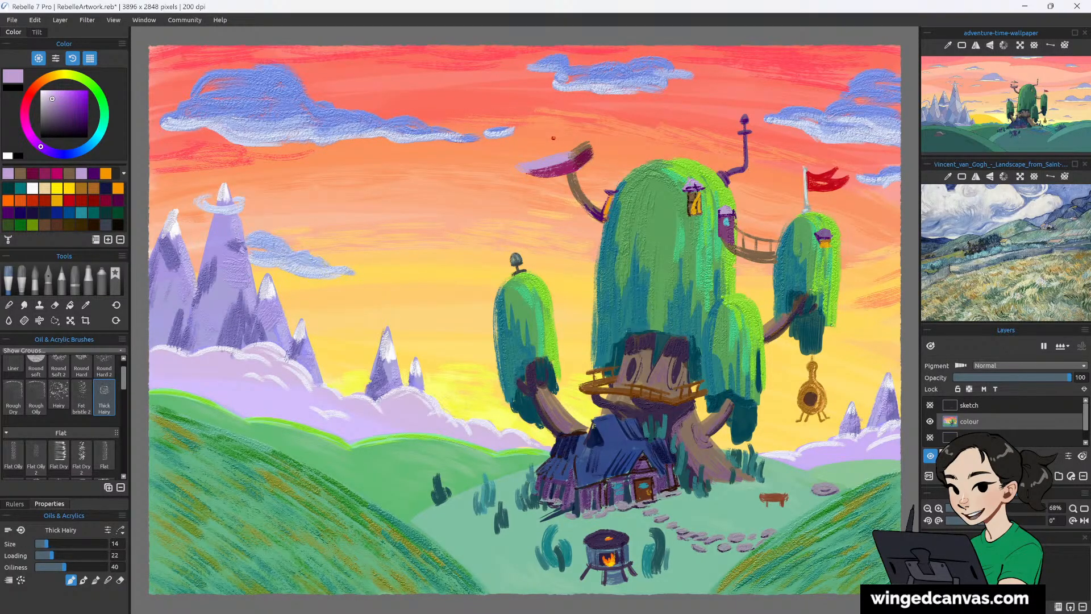
{"action": "key", "text": "bracketleft"}
{"action": "left_click_drag", "start_coordinate": [72, 117], "coordinate": [84, 121]}
{"action": "left_click_drag", "start_coordinate": [523, 151], "coordinate": [527, 160]}
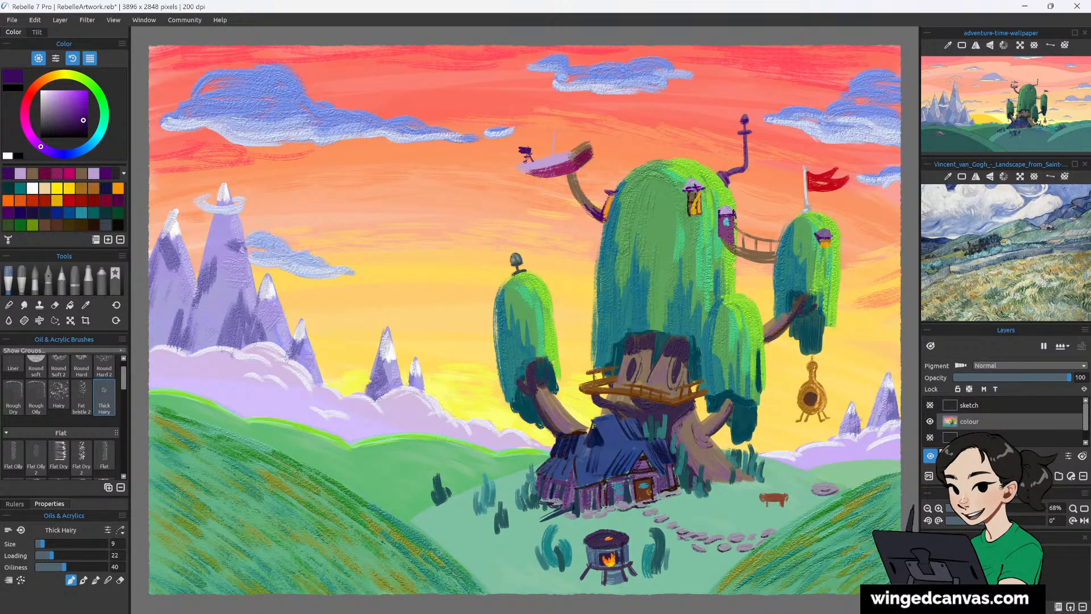
{"action": "left_click_drag", "start_coordinate": [514, 164], "coordinate": [576, 151]}
{"action": "left_click_drag", "start_coordinate": [556, 127], "coordinate": [554, 151]}
Outline a wide, pointed canopy shape above the boat's mast with a polygonal selection.
{"action": "left_click", "coordinate": [55, 319]}
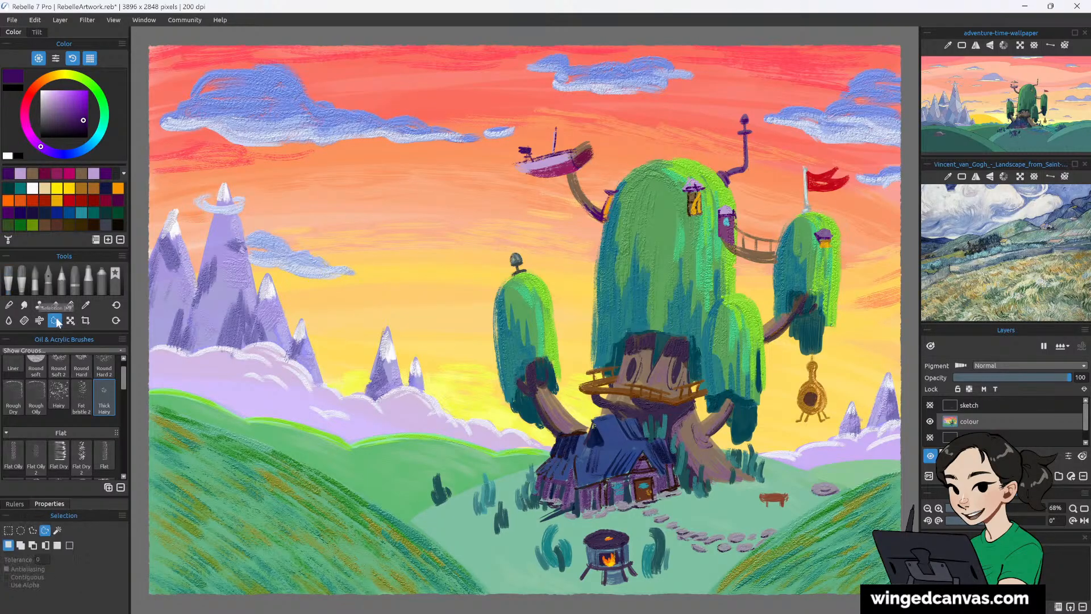
{"action": "left_click", "coordinate": [557, 104]}
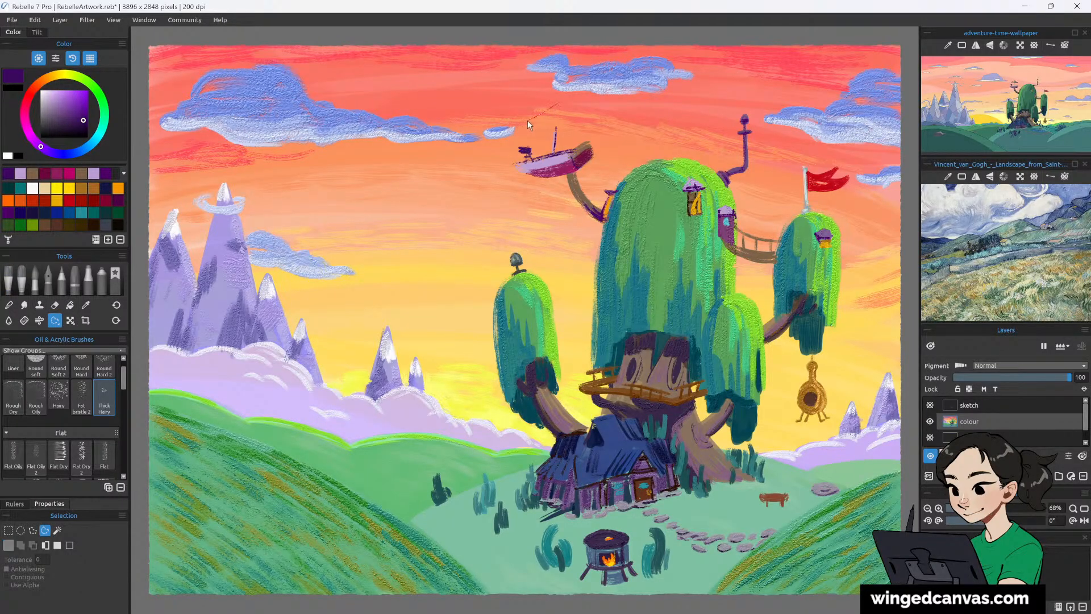
{"action": "left_click", "coordinate": [557, 104]}
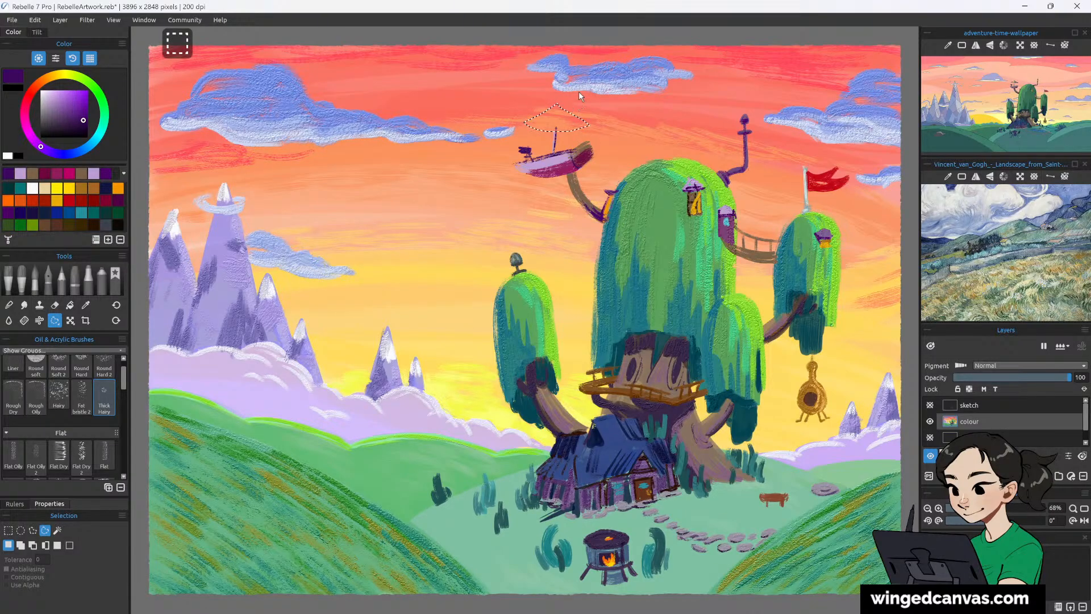
Paint golden yellow stripes inside the canopy selection with the Thick Hairy brush at size 16.
{"action": "left_click", "coordinate": [70, 189]}
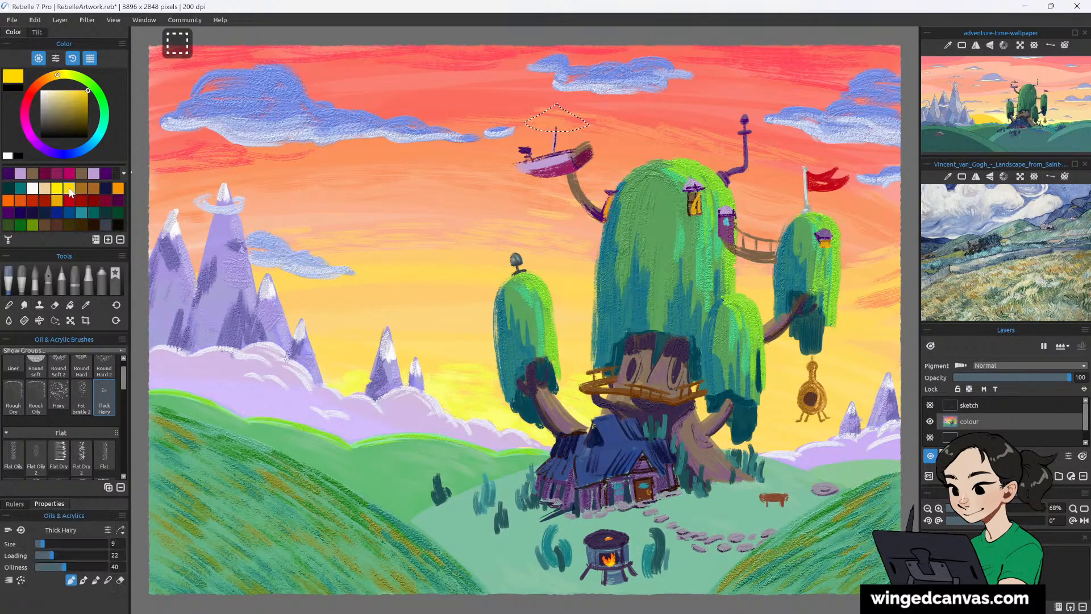
{"action": "left_click", "coordinate": [57, 200]}
{"action": "key", "text": "]"}
{"action": "key", "text": "]"}
{"action": "key", "text": "]"}
{"action": "key", "text": "]"}
{"action": "key", "text": "]"}
{"action": "key", "text": "]"}
{"action": "key", "text": "]"}
{"action": "mouse_move", "coordinate": [557, 106]}
{"action": "left_mouse_down"}
{"action": "mouse_move", "coordinate": [573, 128]}
{"action": "mouse_move", "coordinate": [548, 118]}
{"action": "left_mouse_up"}
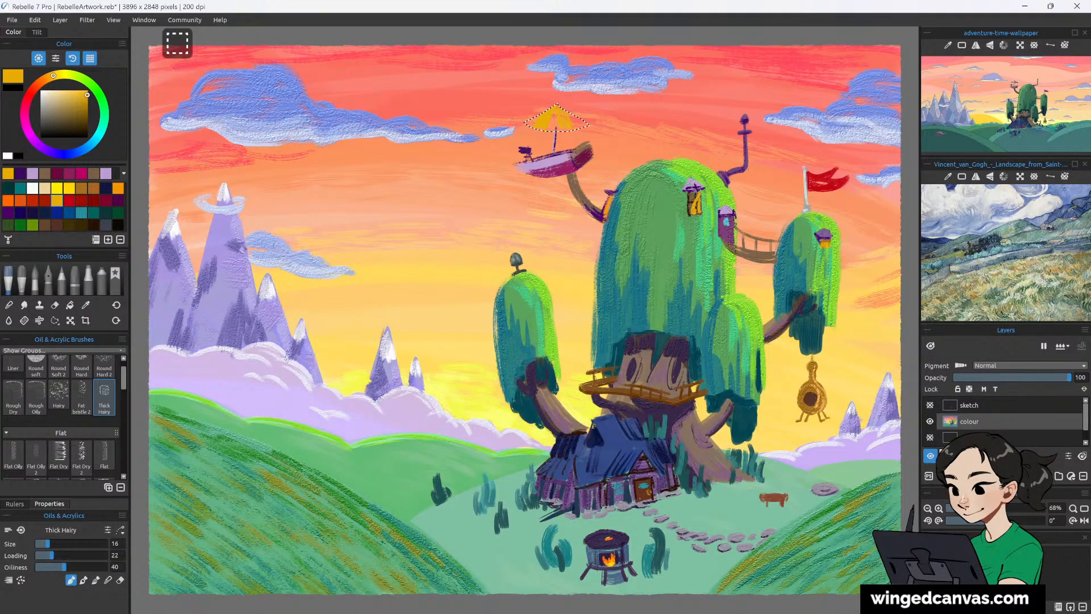
Add magenta and muted dusty pink stripes to the selected canopy between the golden yellow ones.
{"action": "left_click_drag", "start_coordinate": [52, 76], "coordinate": [46, 78]}
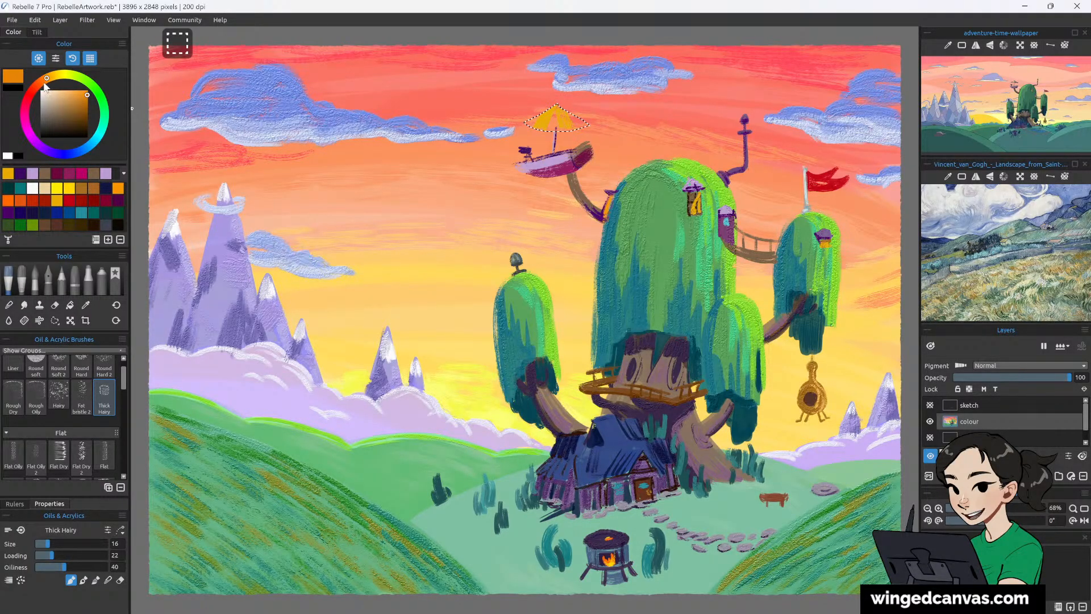
{"action": "left_click", "coordinate": [61, 107]}
{"action": "left_click_drag", "start_coordinate": [40, 82], "coordinate": [24, 113]}
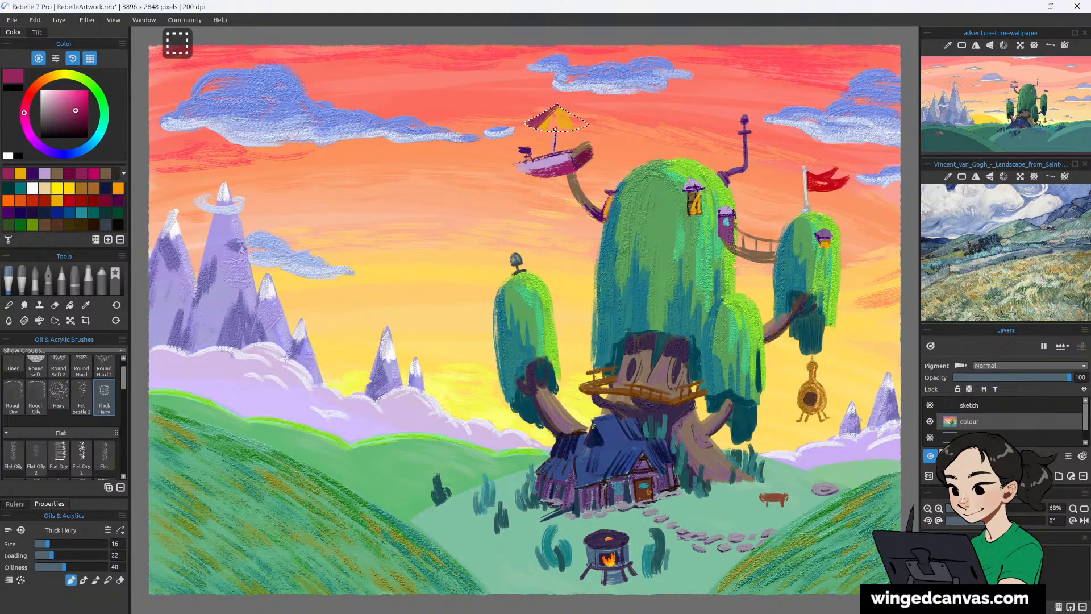
{"action": "mouse_move", "coordinate": [556, 106]}
{"action": "left_mouse_down"}
{"action": "mouse_move", "coordinate": [552, 129]}
{"action": "mouse_move", "coordinate": [560, 108]}
{"action": "left_mouse_up"}
{"action": "mouse_move", "coordinate": [73, 104]}
{"action": "left_mouse_down"}
{"action": "mouse_move", "coordinate": [60, 94]}
{"action": "mouse_move", "coordinate": [59, 107]}
{"action": "left_mouse_up"}
{"action": "left_click_drag", "start_coordinate": [557, 106], "coordinate": [560, 130]}
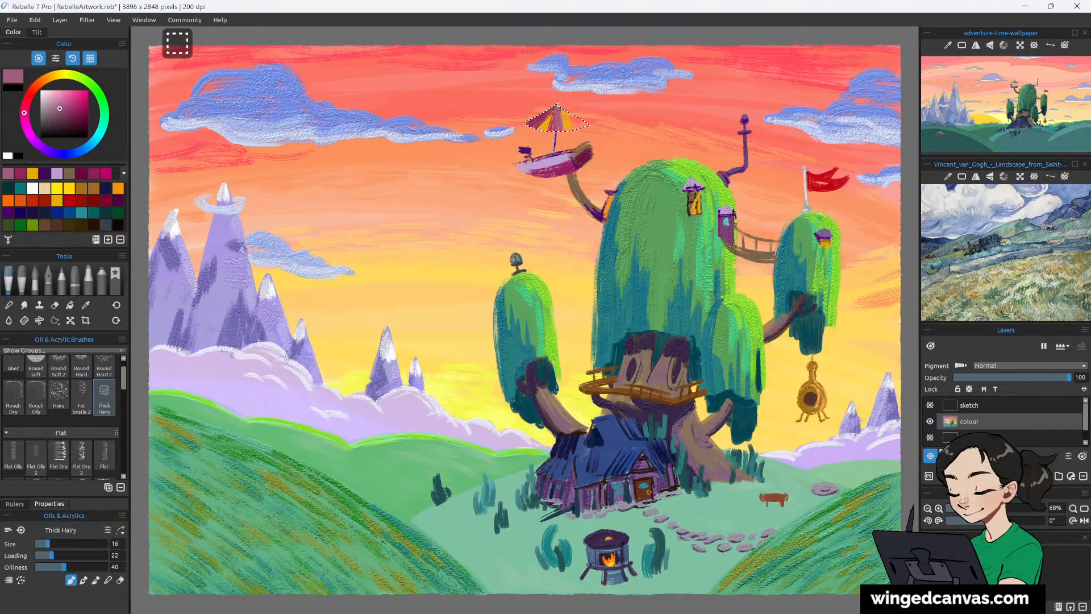
Finish the canopy's stripes with light pink and more golden yellow, and clear the selection.
{"action": "left_click", "coordinate": [54, 98]}
{"action": "left_click_drag", "start_coordinate": [560, 108], "coordinate": [579, 128]}
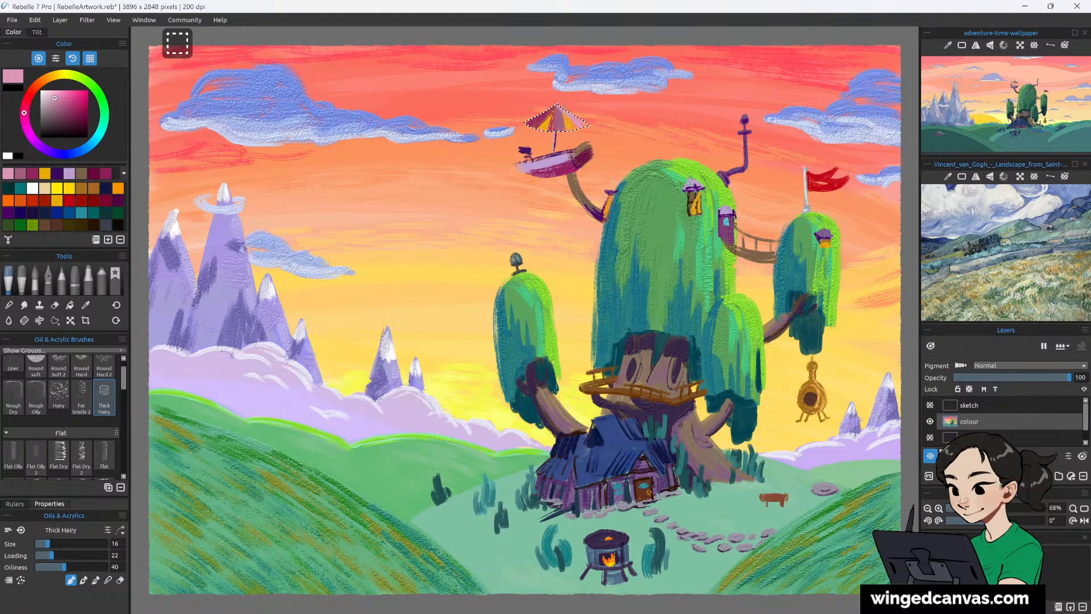
{"action": "left_click", "coordinate": [45, 172]}
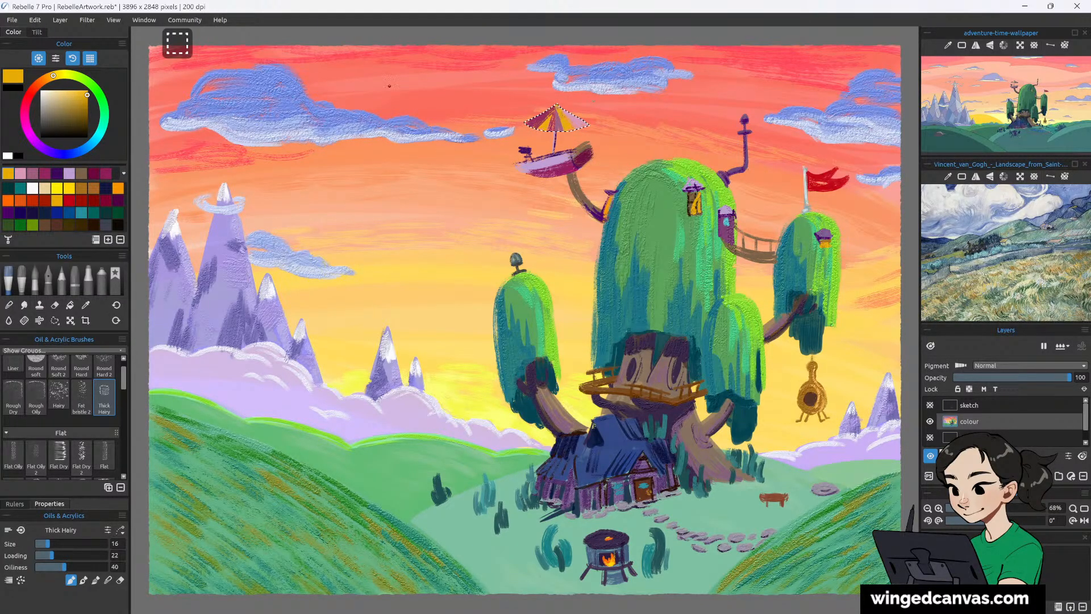
{"action": "left_click", "coordinate": [27, 130]}
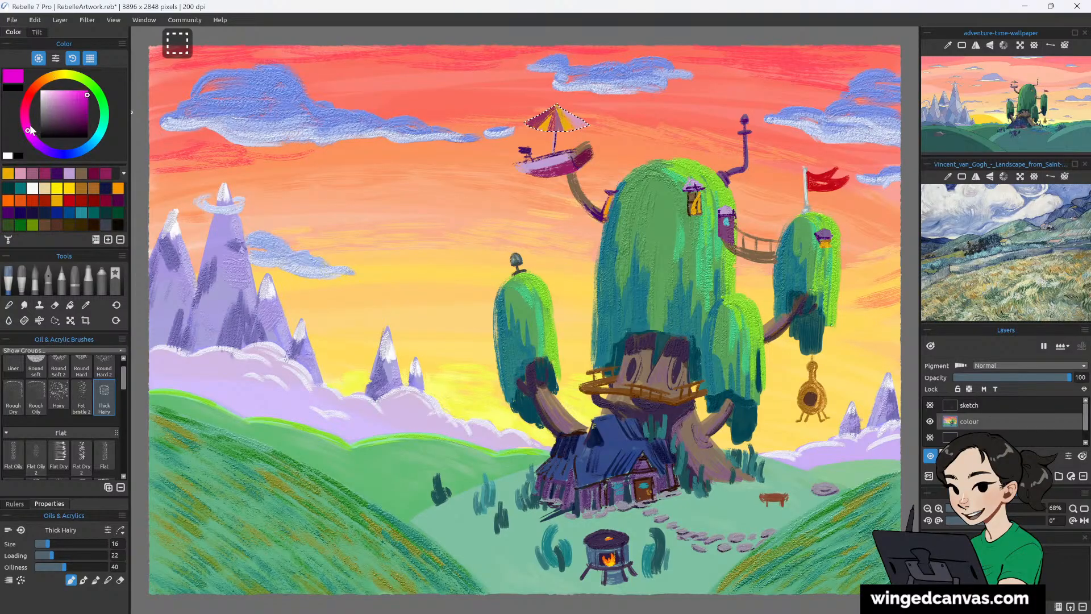
{"action": "left_click", "coordinate": [56, 91]}
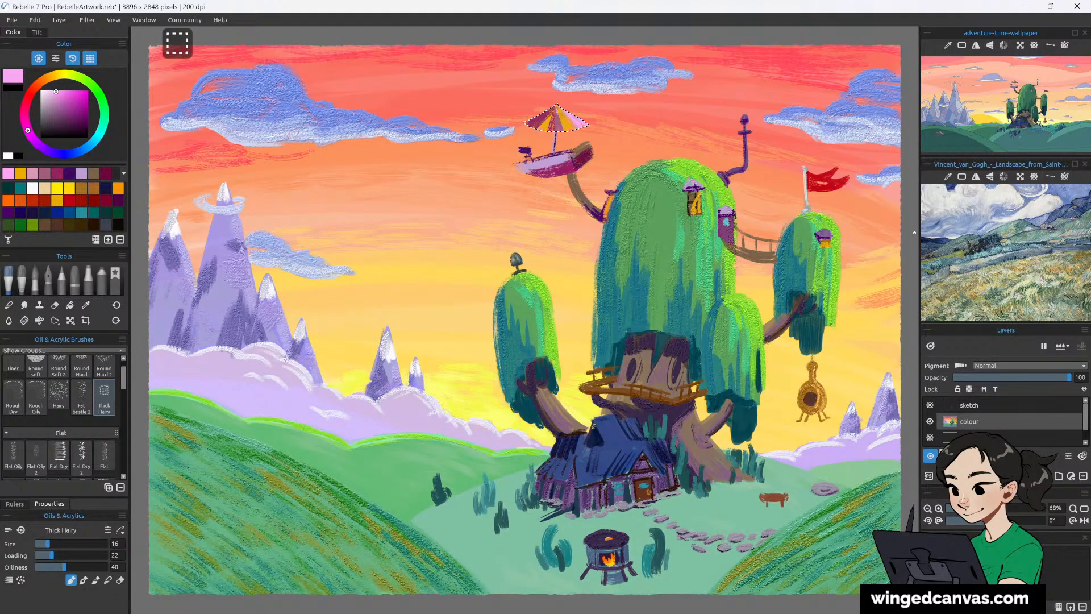
{"action": "key", "text": "ctrl+d"}
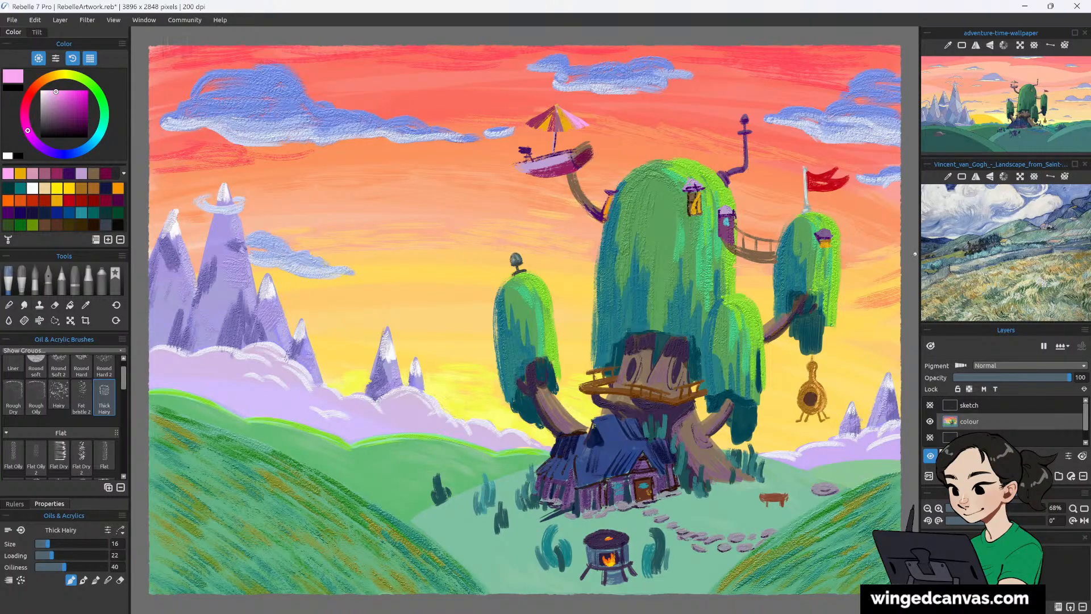
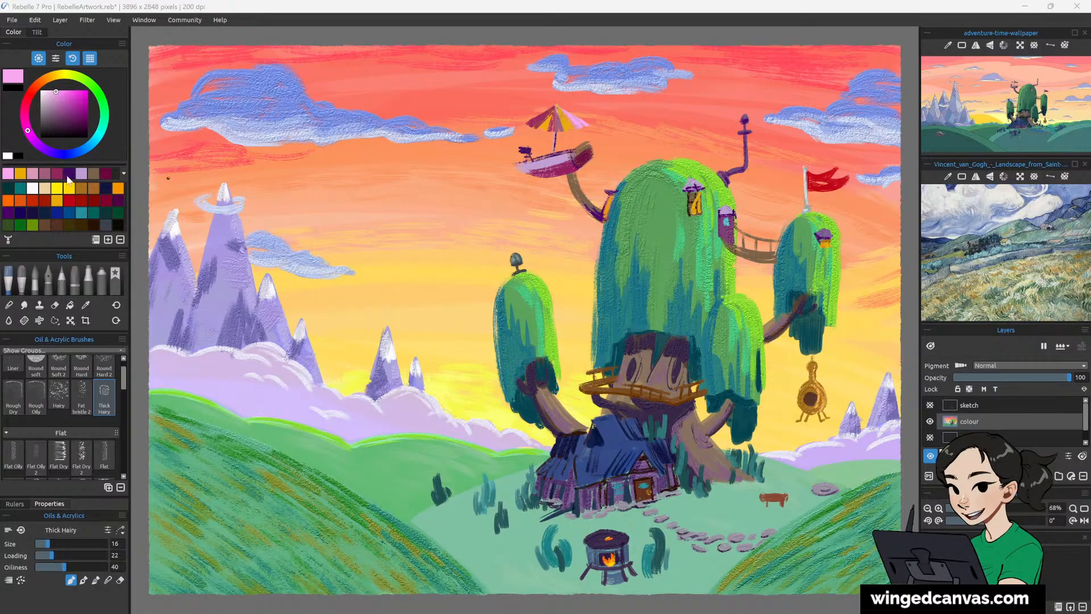
Add dark purple line details to the treetop hut, rope bridge, window roofs and boat's branch with a size 8 brush.
{"action": "left_click", "coordinate": [69, 172]}
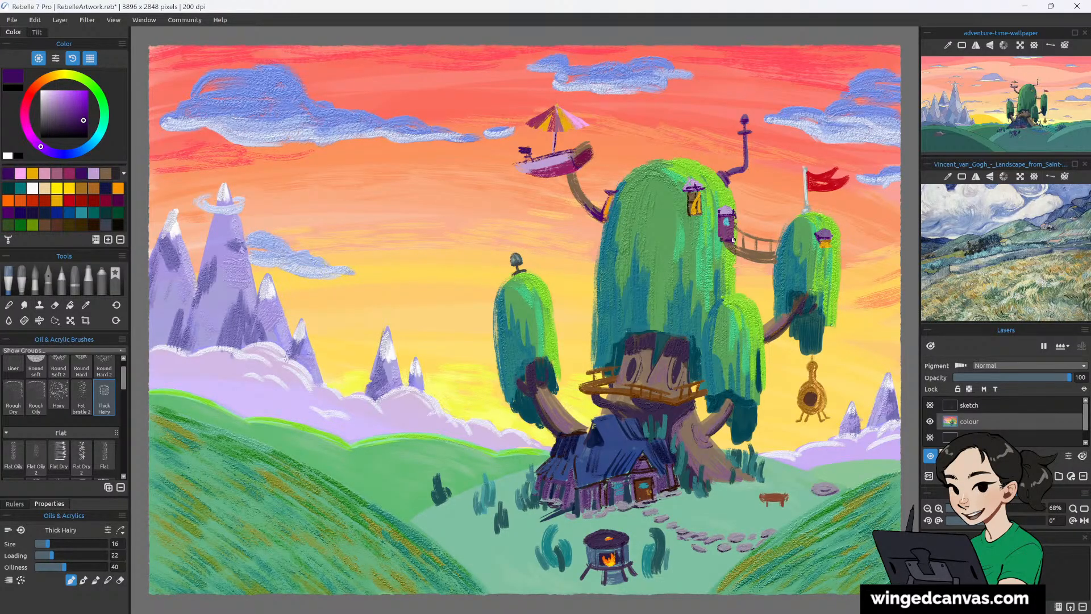
{"action": "left_click_drag", "start_coordinate": [727, 219], "coordinate": [767, 202]}
{"action": "key", "text": "ctrl+z"}
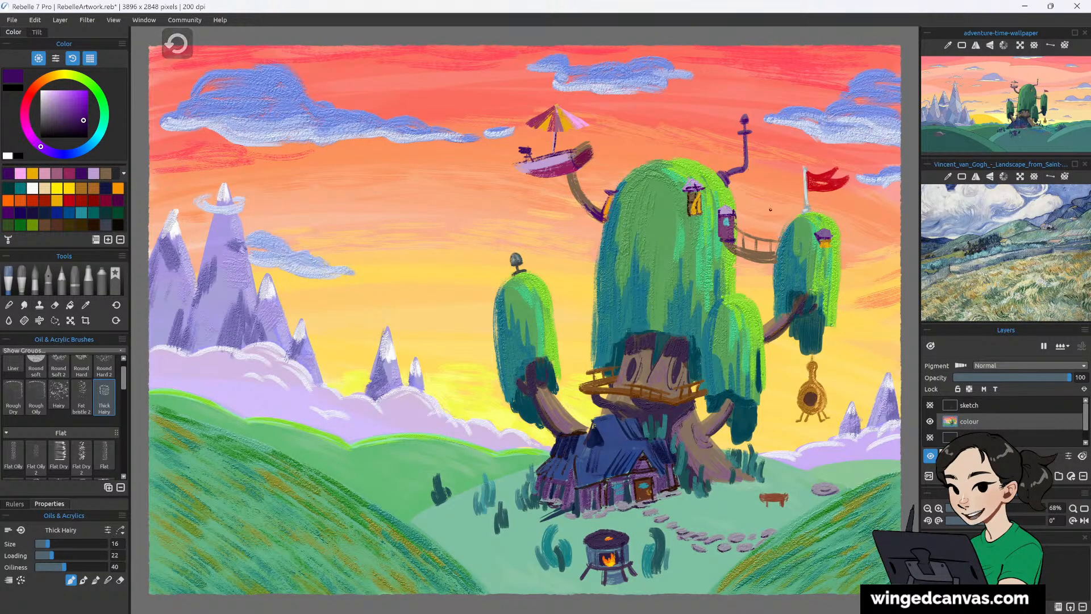
{"action": "key", "text": "bracketleft"}
{"action": "key", "text": "bracketleft"}
{"action": "key", "text": "bracketleft"}
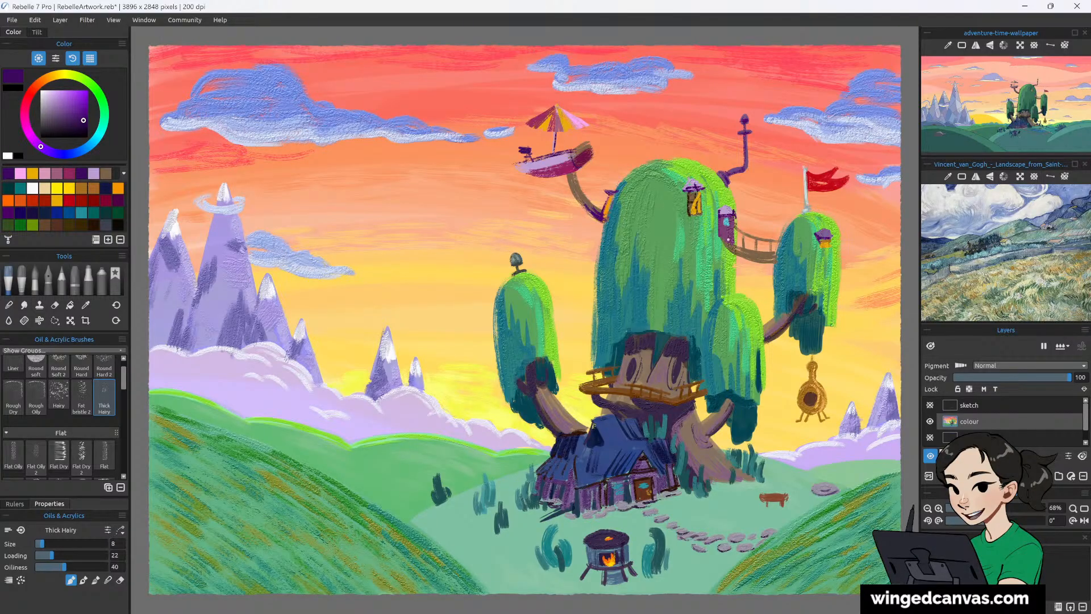
{"action": "left_click_drag", "start_coordinate": [722, 238], "coordinate": [756, 253]}
{"action": "left_click_drag", "start_coordinate": [697, 171], "coordinate": [738, 162]}
{"action": "key", "text": "ctrl+z"}
{"action": "left_click_drag", "start_coordinate": [730, 252], "coordinate": [746, 247]}
{"action": "left_click_drag", "start_coordinate": [824, 230], "coordinate": [832, 237]}
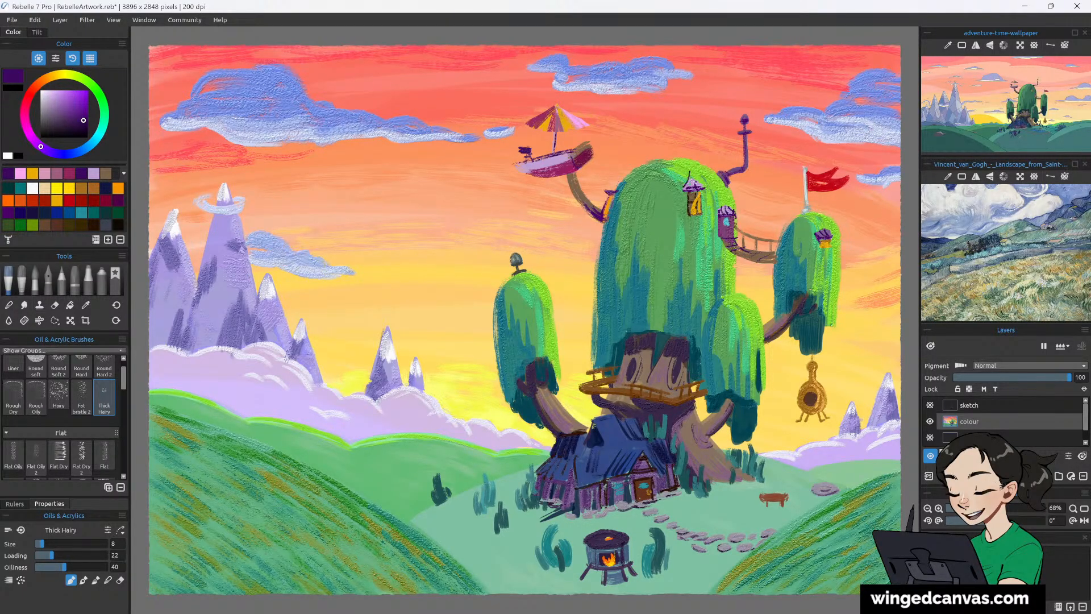
{"action": "key", "text": "ctrl+z"}
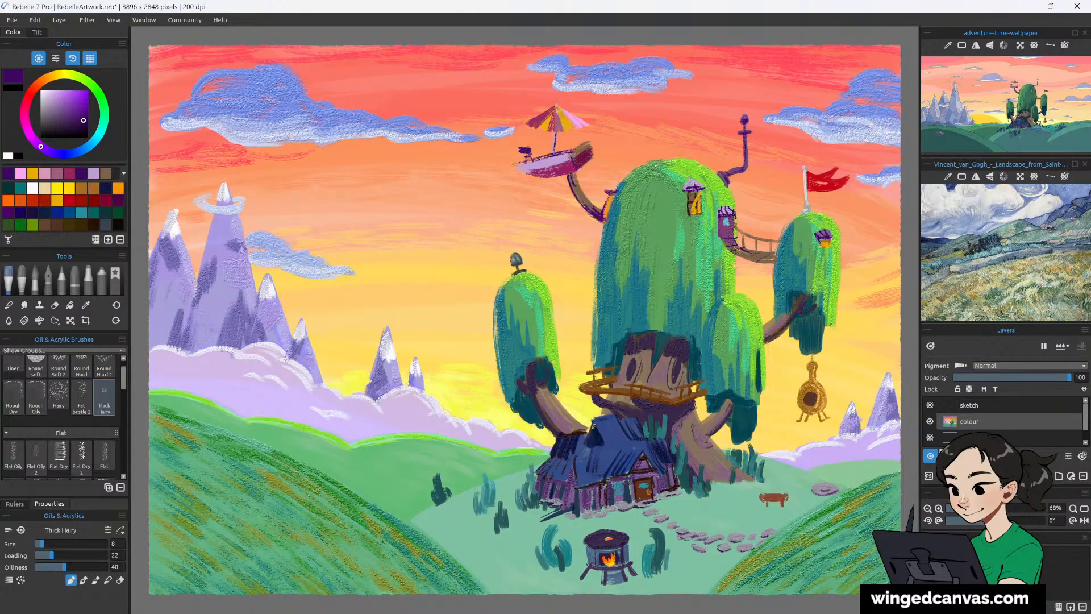
Dab a tiny white figure with a touch of yellow on top of the small treetop right of the main tree.
{"action": "left_click", "coordinate": [32, 188]}
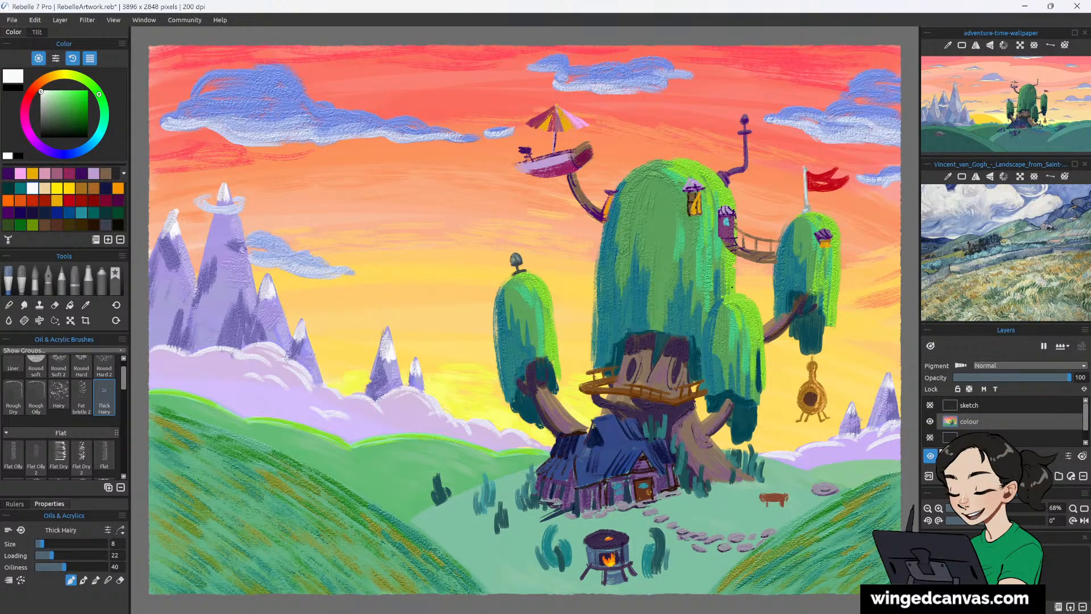
{"action": "left_click", "coordinate": [734, 286]}
{"action": "left_click_drag", "start_coordinate": [737, 282], "coordinate": [740, 288]}
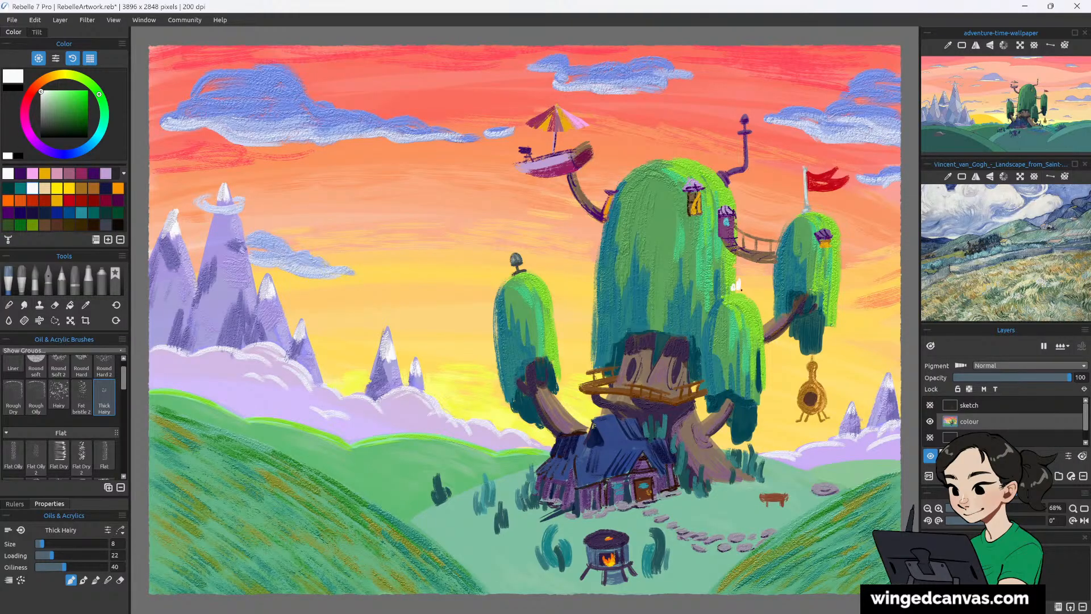
{"action": "left_click", "coordinate": [69, 188]}
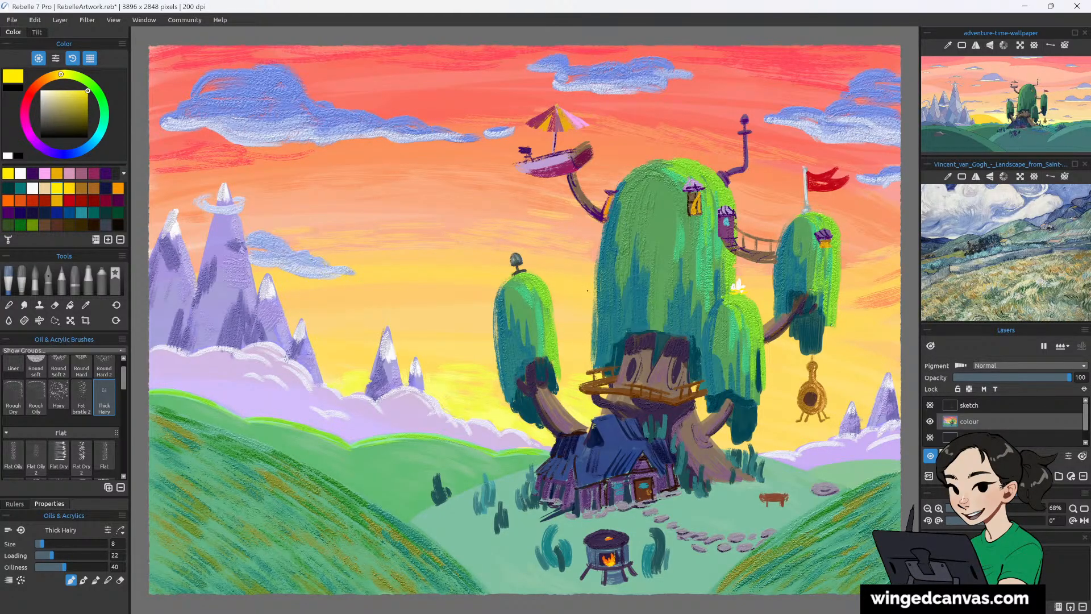
Paint a sagging brown bridge from the left treetop to the main tree with a size 16 brush.
{"action": "left_click", "coordinate": [93, 188]}
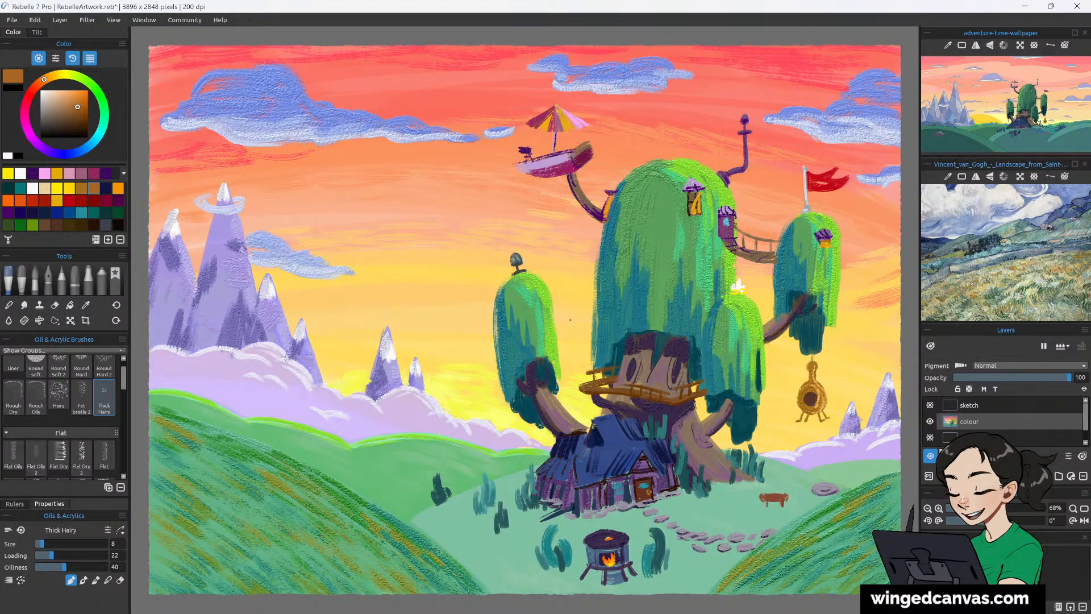
{"action": "key", "text": "bracketright"}
{"action": "left_click_drag", "start_coordinate": [549, 319], "coordinate": [599, 309]}
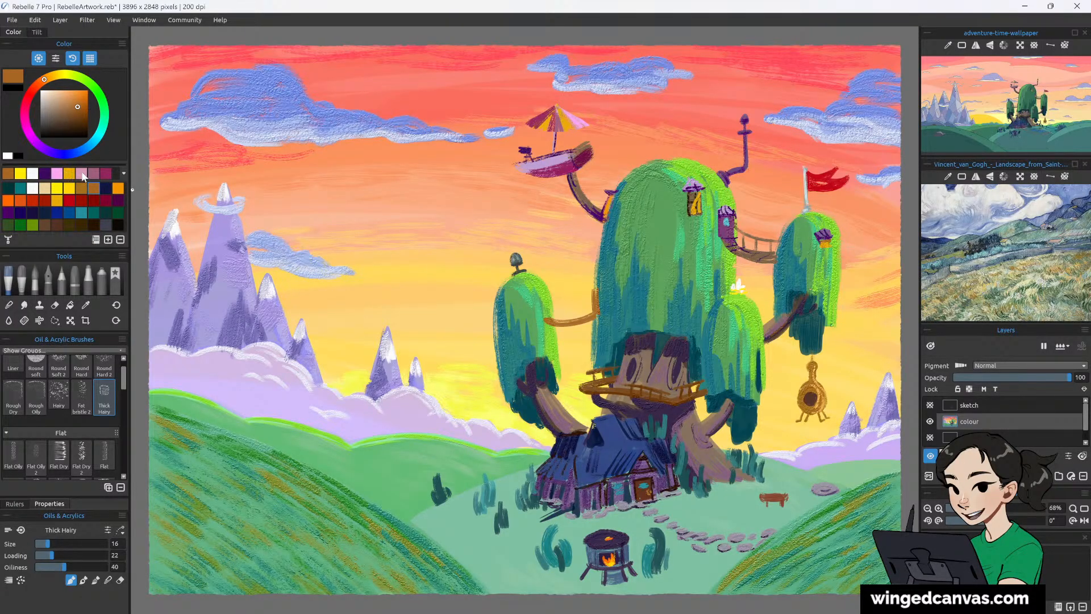
Paint a small dark magenta-purple hut with a muted mauve roof at the left end of the brown bridge.
{"action": "mouse_move", "coordinate": [32, 139]}
{"action": "left_mouse_down"}
{"action": "mouse_move", "coordinate": [27, 129]}
{"action": "mouse_move", "coordinate": [70, 117]}
{"action": "left_mouse_up"}
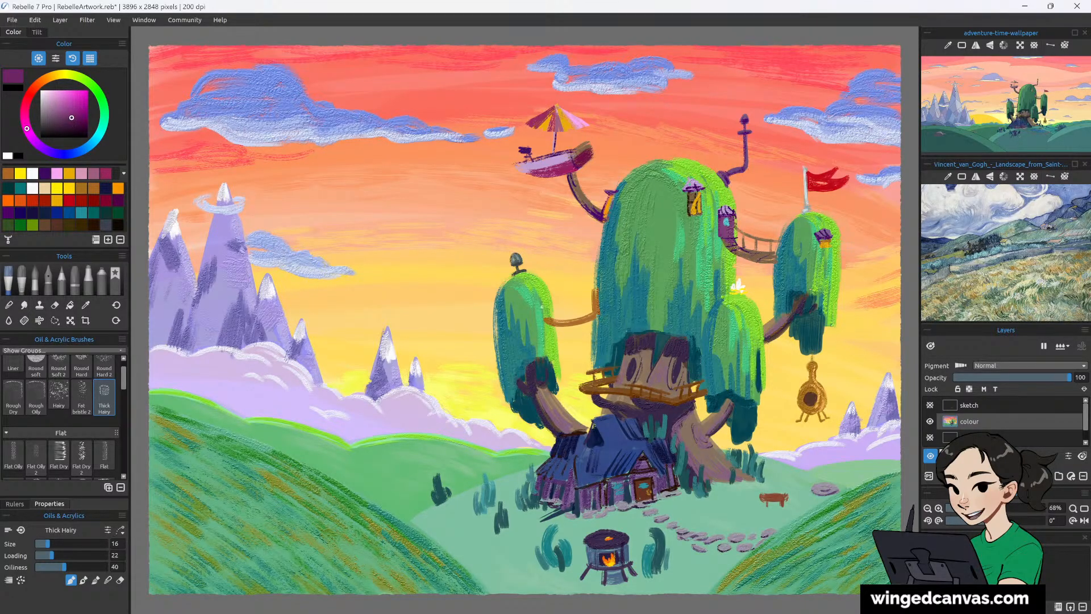
{"action": "left_click_drag", "start_coordinate": [540, 301], "coordinate": [544, 321]}
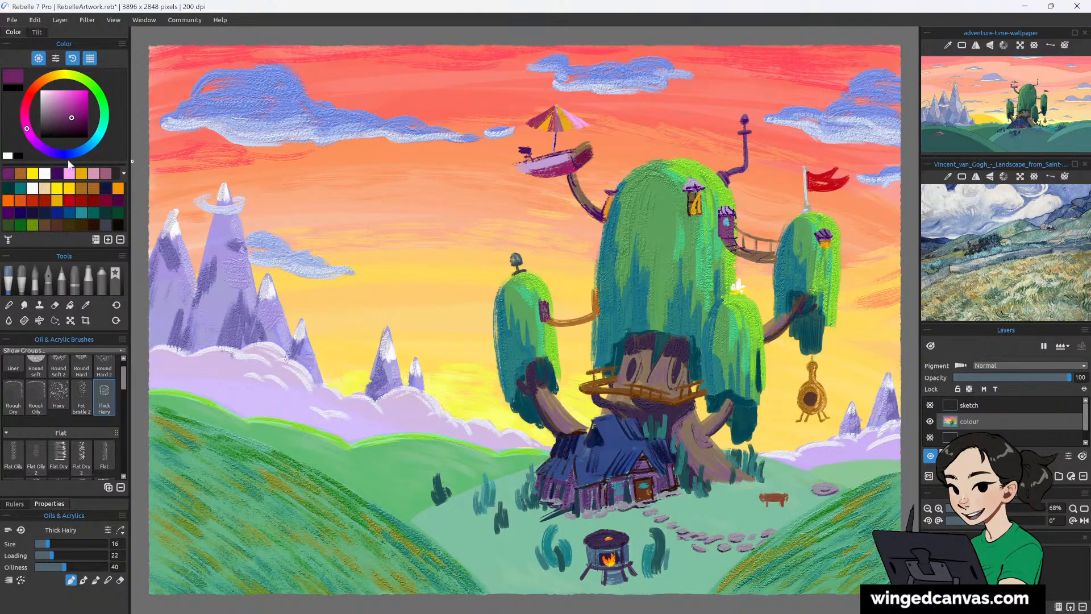
{"action": "left_click", "coordinate": [56, 107]}
{"action": "left_click_drag", "start_coordinate": [56, 107], "coordinate": [50, 112]}
{"action": "left_click_drag", "start_coordinate": [539, 301], "coordinate": [540, 296]}
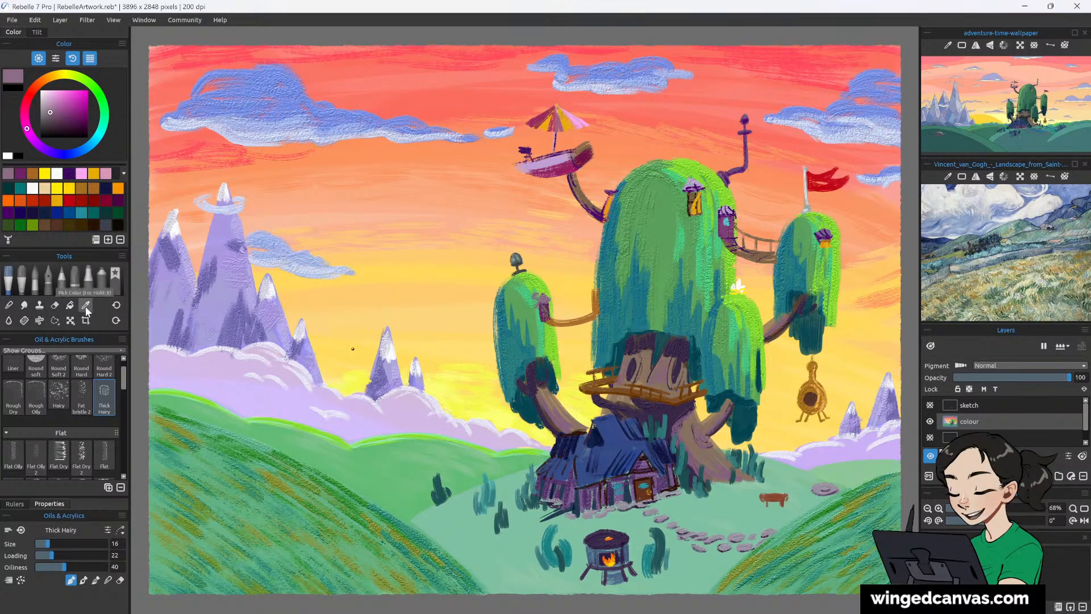
Shade the left cloud bank in light purple mixed from its sampled lilac, using the Thick Hairy brush at size 35.
{"action": "key", "text": "i"}
{"action": "left_click", "coordinate": [253, 389]}
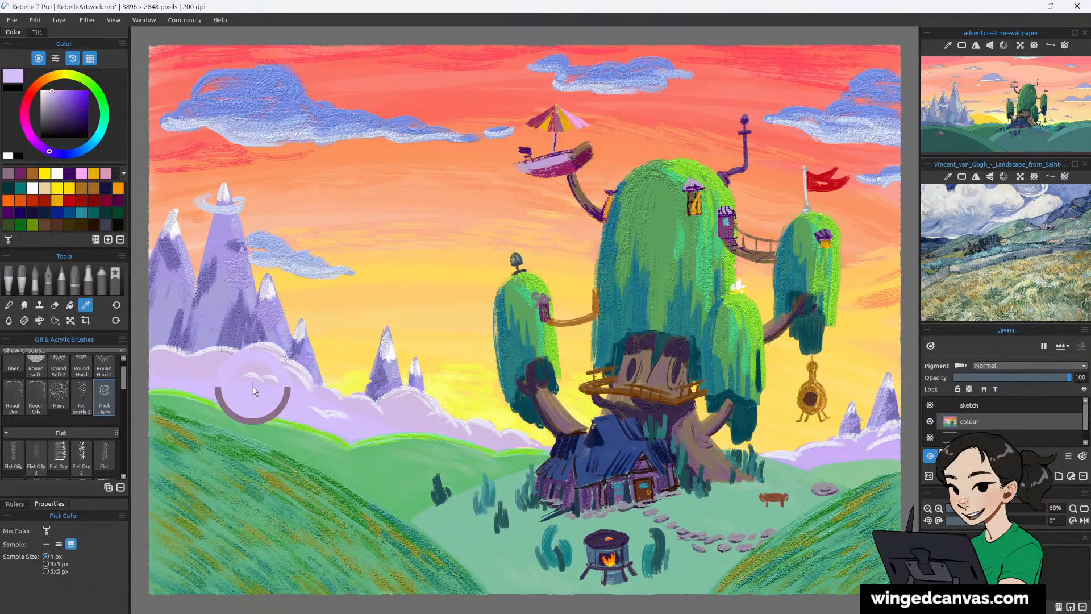
{"action": "left_click", "coordinate": [60, 92]}
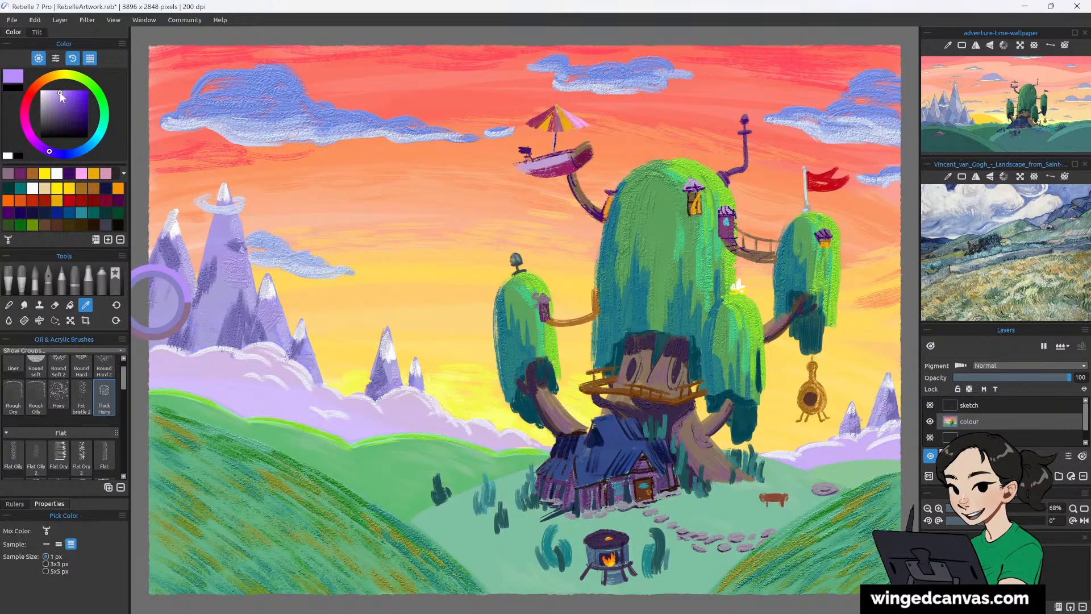
{"action": "left_click", "coordinate": [53, 106]}
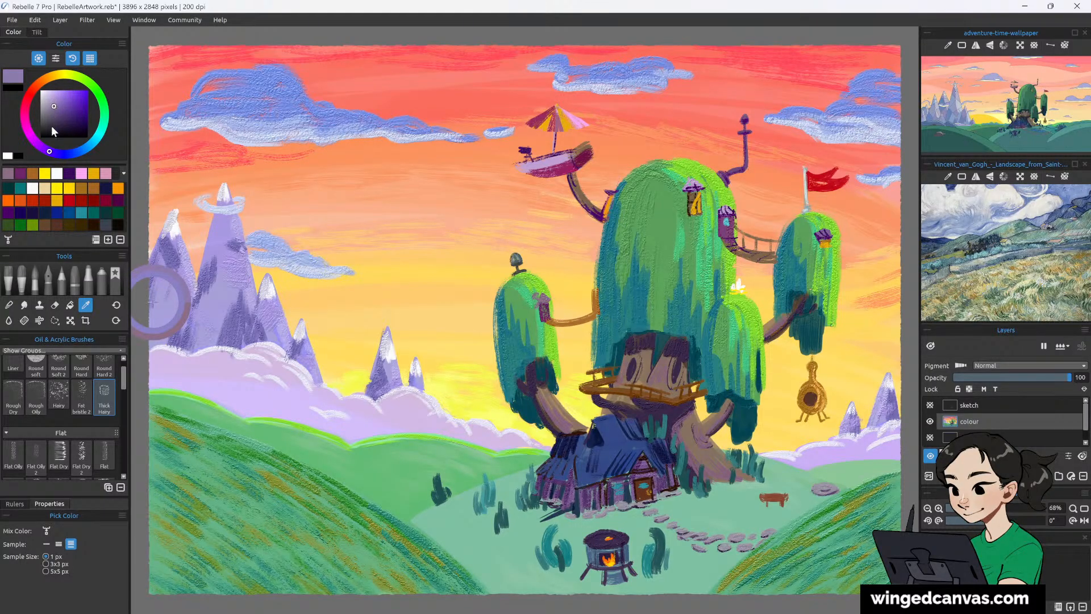
{"action": "left_click", "coordinate": [12, 276]}
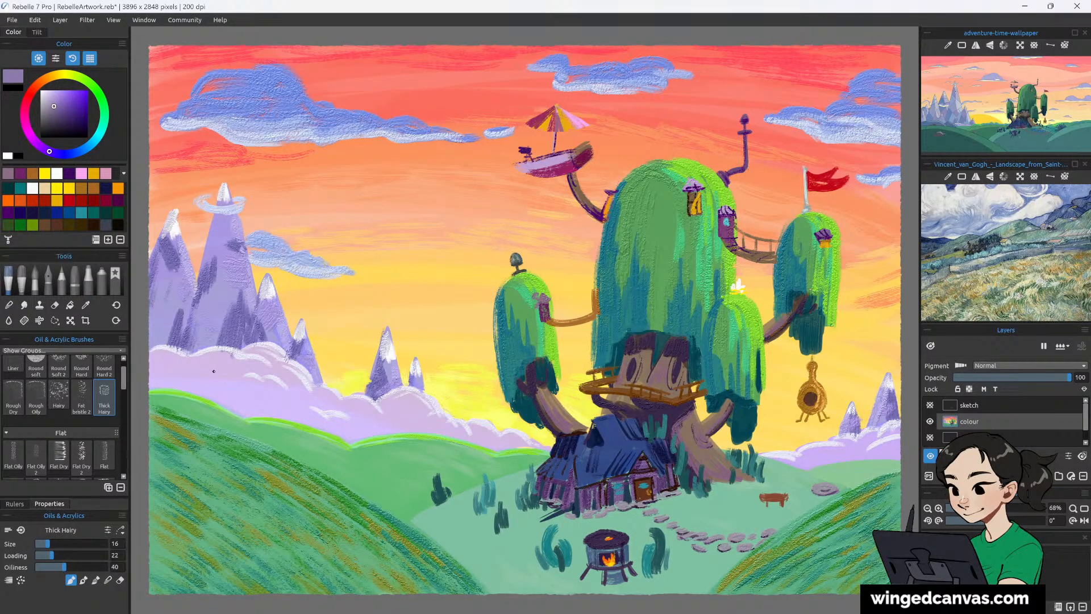
{"action": "key", "text": "bracketright"}
{"action": "key", "text": "bracketright"}
{"action": "key", "text": "bracketright"}
{"action": "key", "text": "bracketright"}
{"action": "mouse_move", "coordinate": [208, 376]}
{"action": "left_mouse_down"}
{"action": "mouse_move", "coordinate": [192, 377]}
{"action": "mouse_move", "coordinate": [217, 384]}
{"action": "left_mouse_up"}
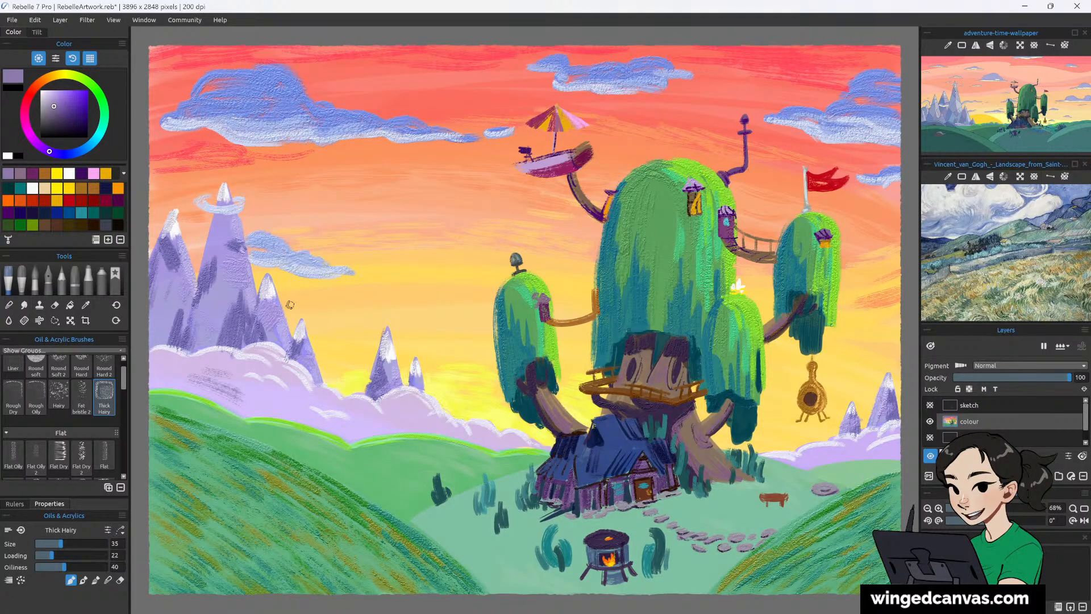
{"action": "key", "text": "ctrl+z"}
{"action": "left_click_drag", "start_coordinate": [54, 108], "coordinate": [52, 98]}
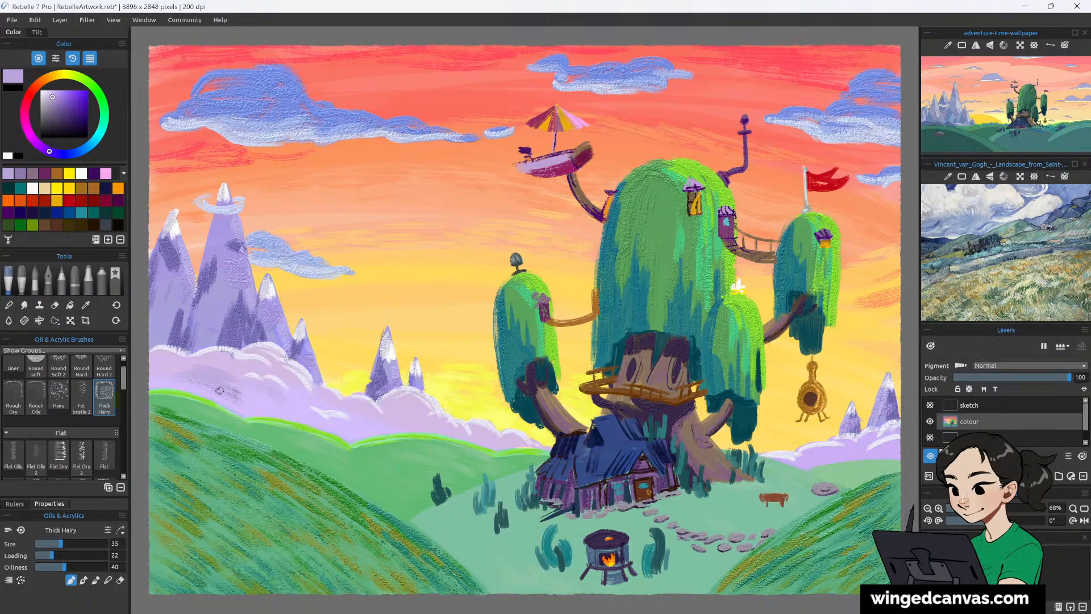
{"action": "mouse_move", "coordinate": [232, 406]}
{"action": "left_mouse_down"}
{"action": "mouse_move", "coordinate": [323, 396]}
{"action": "mouse_move", "coordinate": [323, 422]}
{"action": "left_mouse_up"}
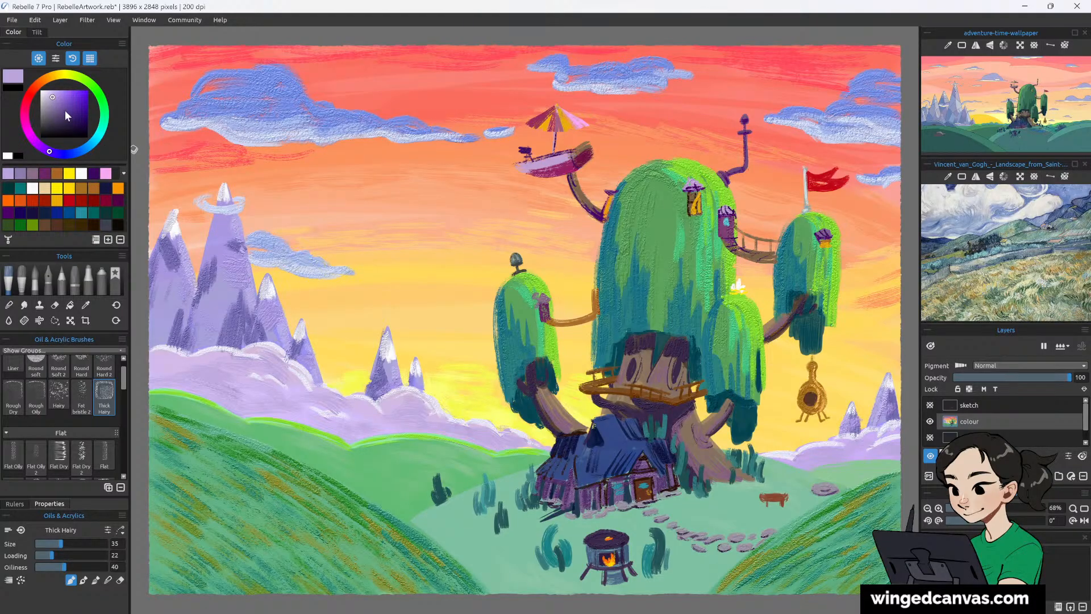
Touch up the left edge of the clearing below the hills with a muted teal, using the Thick Hairy brush at size 35.
{"action": "left_click", "coordinate": [101, 130]}
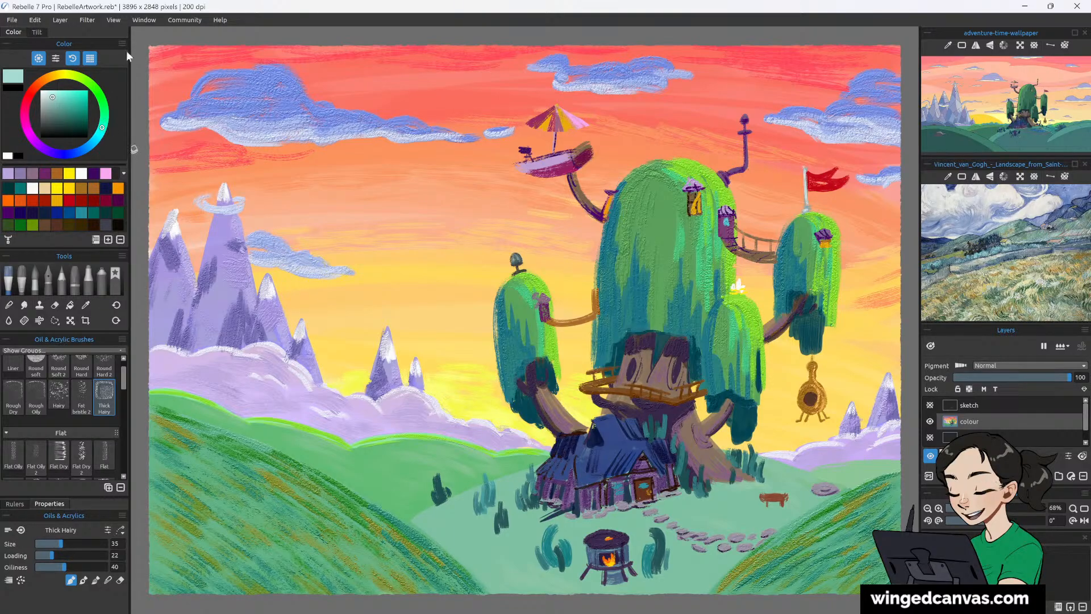
{"action": "left_click", "coordinate": [62, 104]}
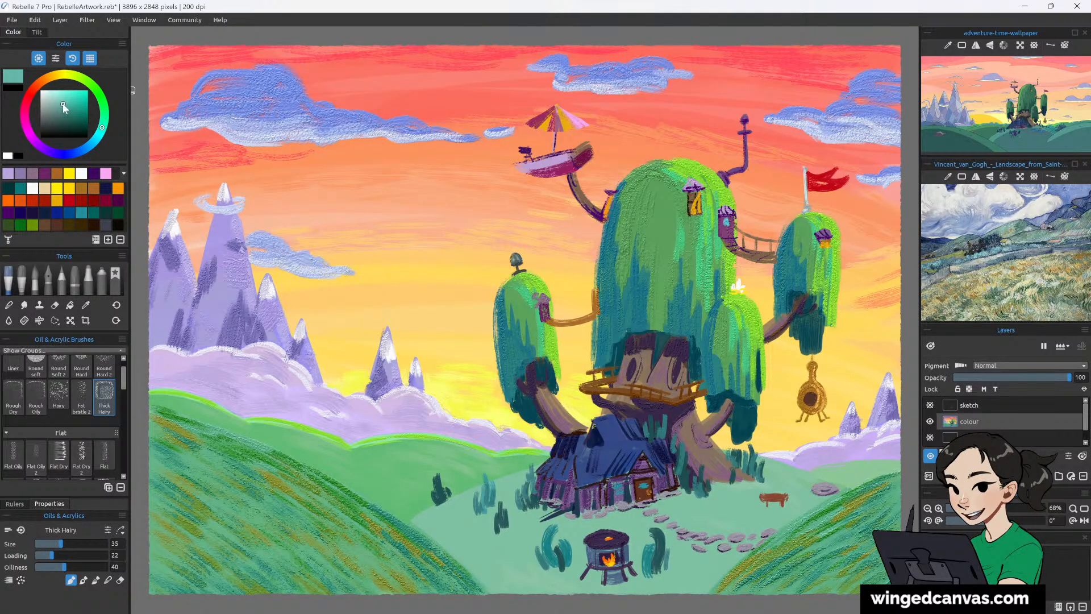
{"action": "left_click_drag", "start_coordinate": [63, 105], "coordinate": [59, 105]}
{"action": "left_click_drag", "start_coordinate": [423, 520], "coordinate": [429, 518]}
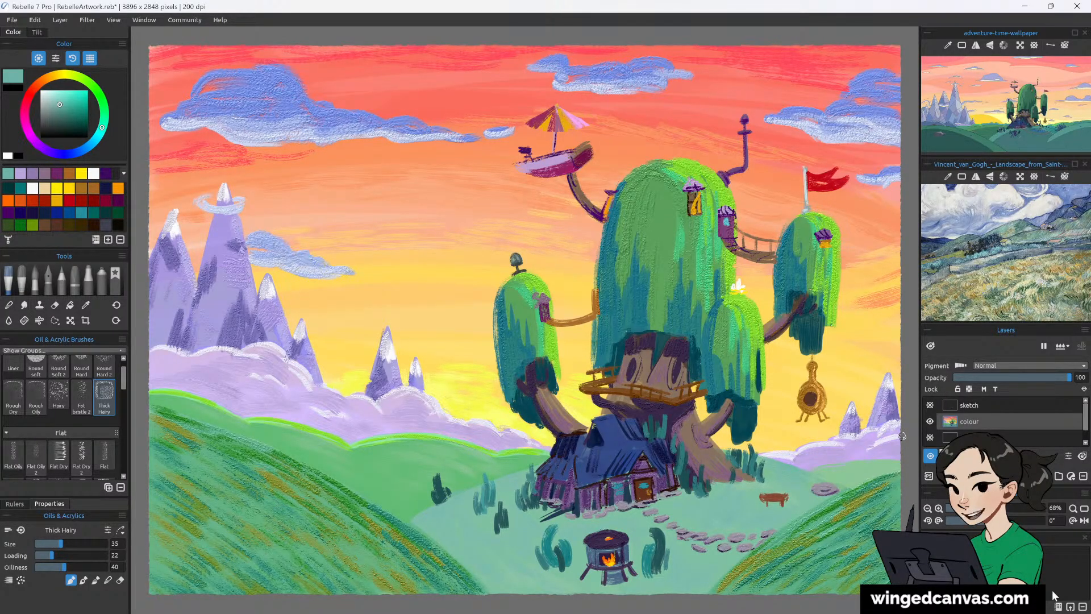
Highlight the distant hill ridges in the bright lime green sampled from the hill, reducing the brush size to 18.
{"action": "key", "text": "alt"}
{"action": "left_click", "coordinate": [365, 441]}
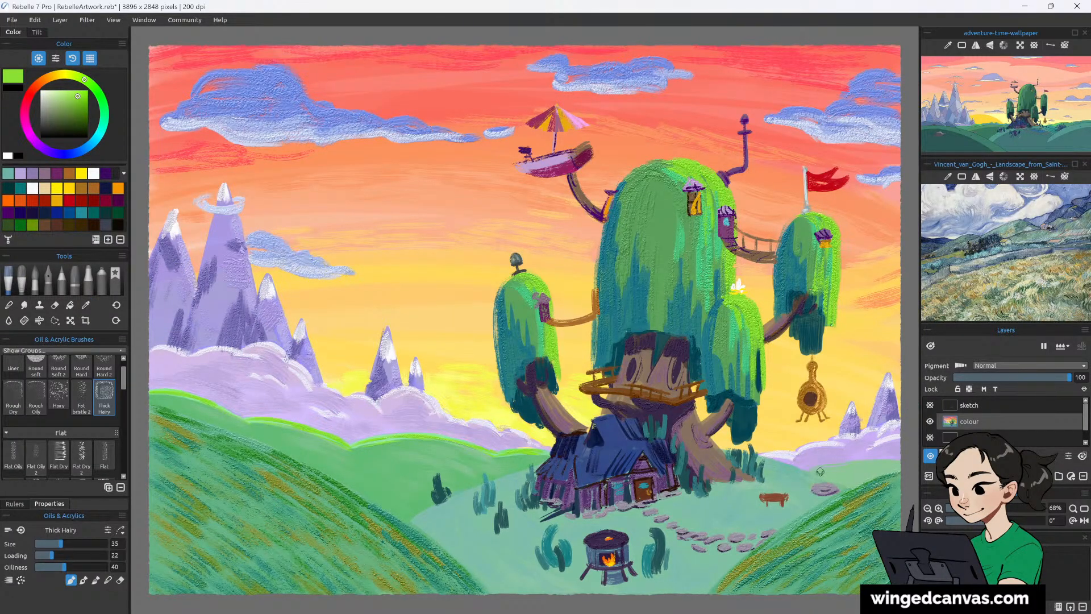
{"action": "mouse_move", "coordinate": [816, 472]}
{"action": "left_mouse_down"}
{"action": "mouse_move", "coordinate": [858, 467]}
{"action": "mouse_move", "coordinate": [820, 474]}
{"action": "mouse_move", "coordinate": [852, 466]}
{"action": "mouse_move", "coordinate": [840, 465]}
{"action": "left_mouse_up"}
{"action": "key", "text": "["}
{"action": "key", "text": "["}
{"action": "key", "text": "["}
{"action": "key", "text": "["}
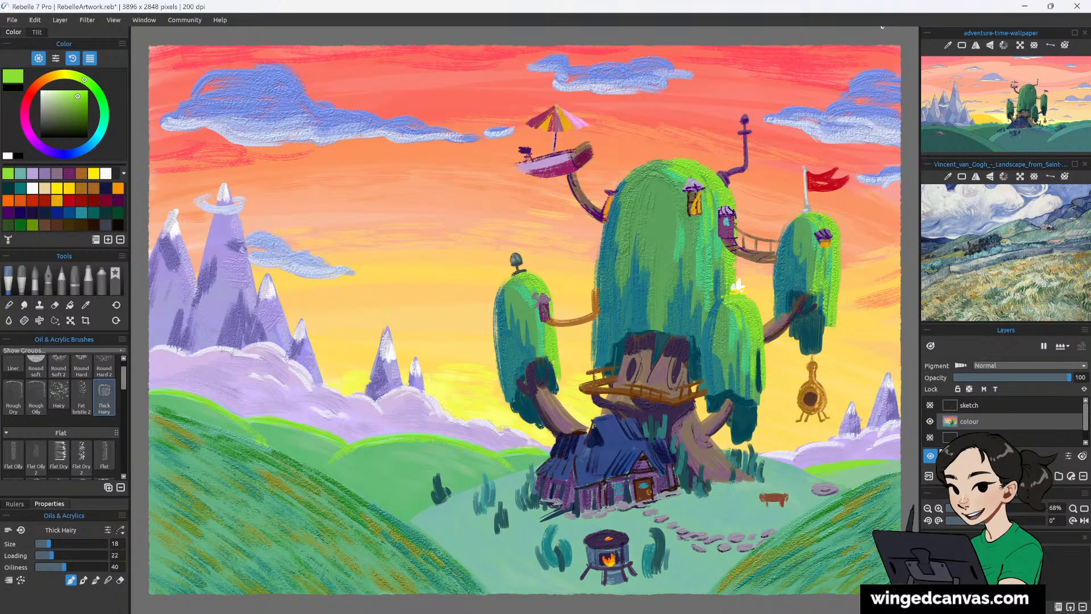
Dab a teal-blue window onto the small purple hut on the left treetop, using the size 18 oil brush.
{"action": "left_click", "coordinate": [87, 306]}
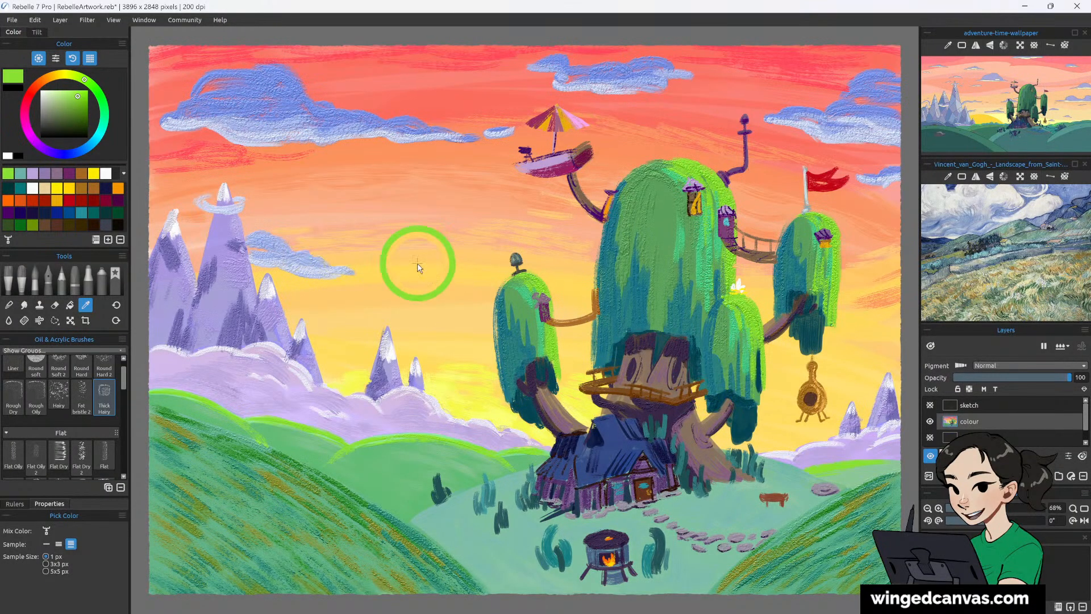
{"action": "left_click", "coordinate": [81, 211]}
{"action": "left_click", "coordinate": [15, 278]}
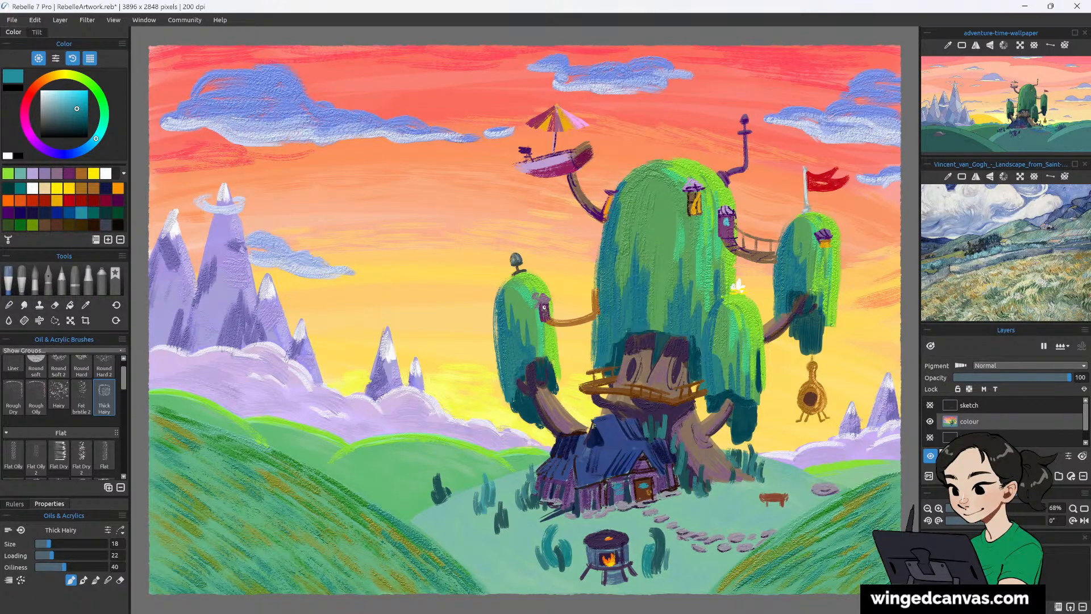
{"action": "left_click", "coordinate": [544, 304]}
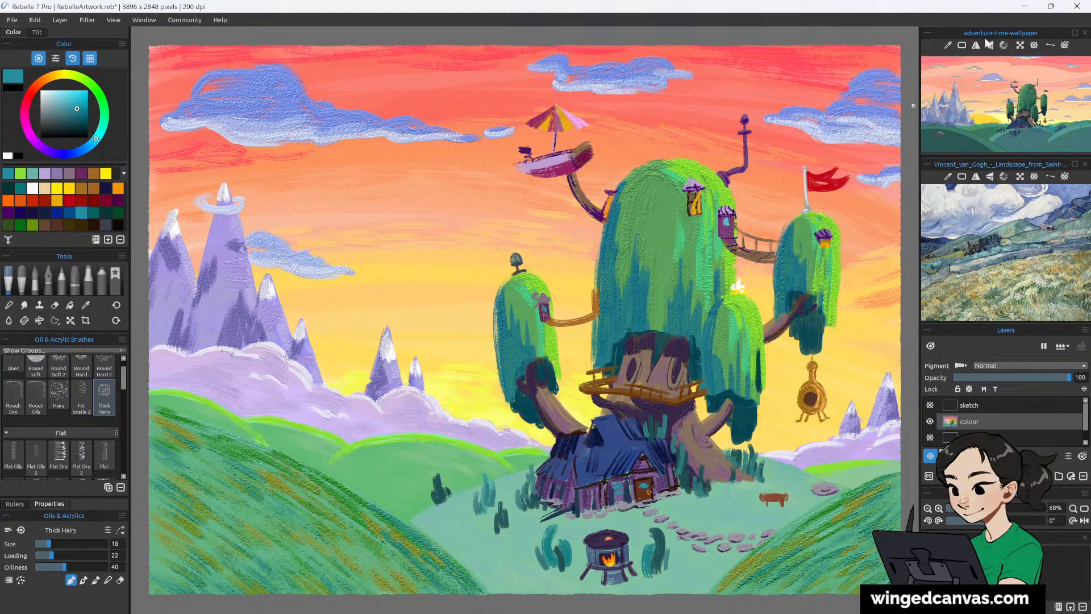
Mix a lighter, bluer paint colour from the teal.
{"action": "left_click", "coordinate": [69, 104]}
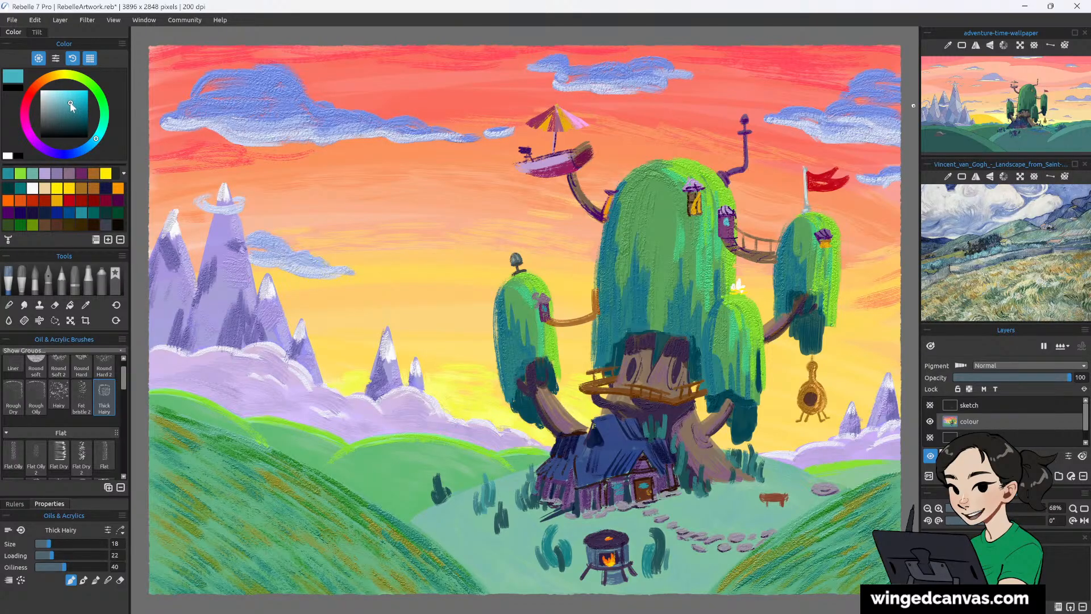
{"action": "left_click_drag", "start_coordinate": [97, 143], "coordinate": [90, 145]}
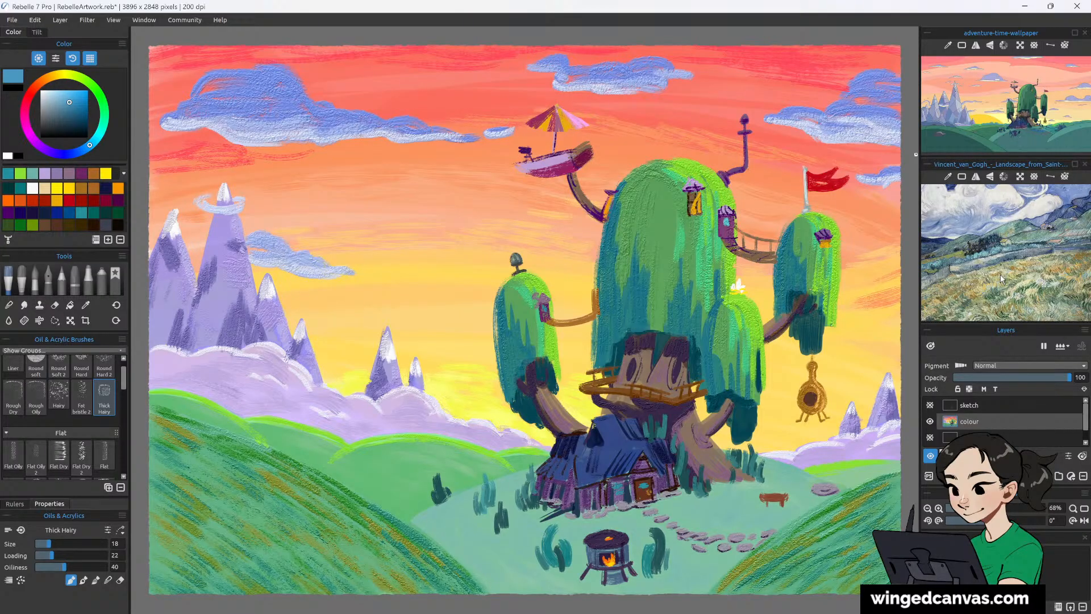
Examine the Van Gogh field reference and the composition of the whole painting at several zoom levels.
{"action": "scroll", "coordinate": [1000, 274], "scroll_direction": "down", "scroll_amount": 1}
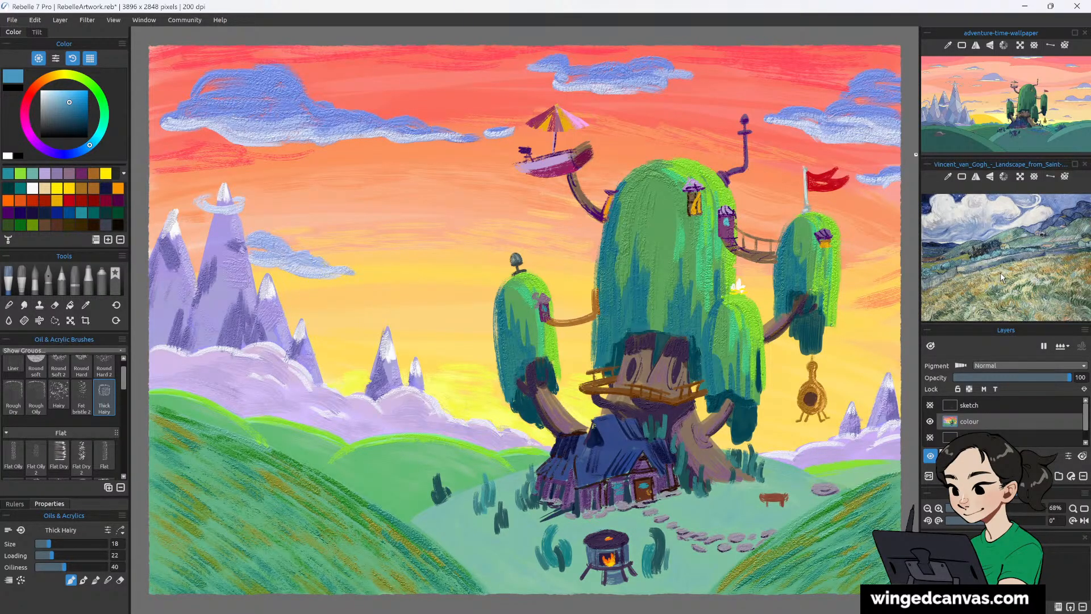
{"action": "scroll", "coordinate": [1000, 273], "scroll_direction": "down", "scroll_amount": 1}
{"action": "scroll", "coordinate": [1000, 272], "scroll_direction": "down", "scroll_amount": 1}
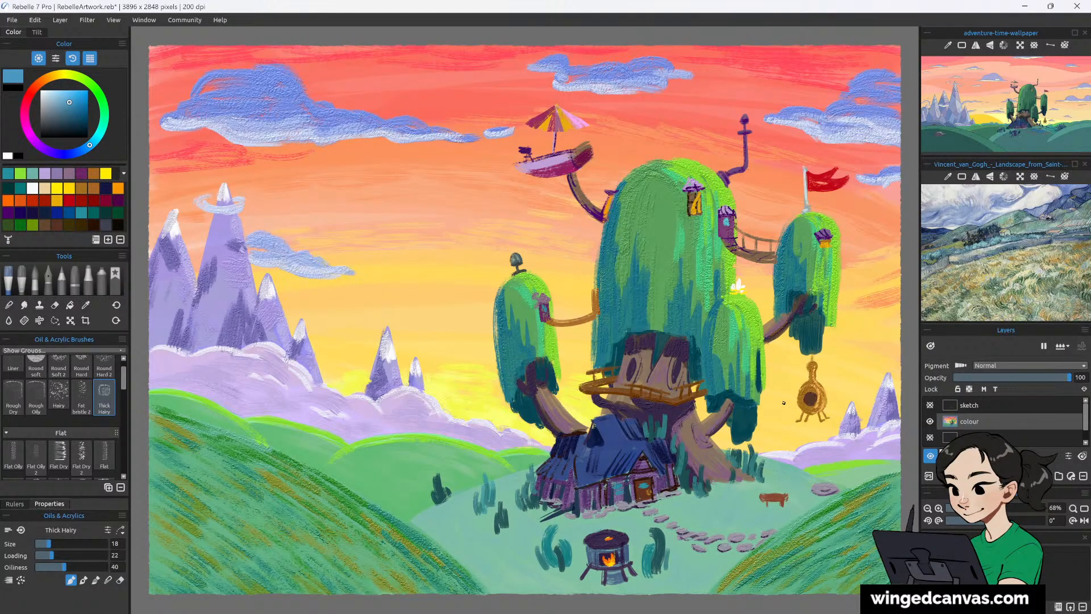
{"action": "scroll", "coordinate": [783, 403], "scroll_direction": "down", "scroll_amount": 1}
{"action": "scroll", "coordinate": [853, 483], "scroll_direction": "down", "scroll_amount": 1}
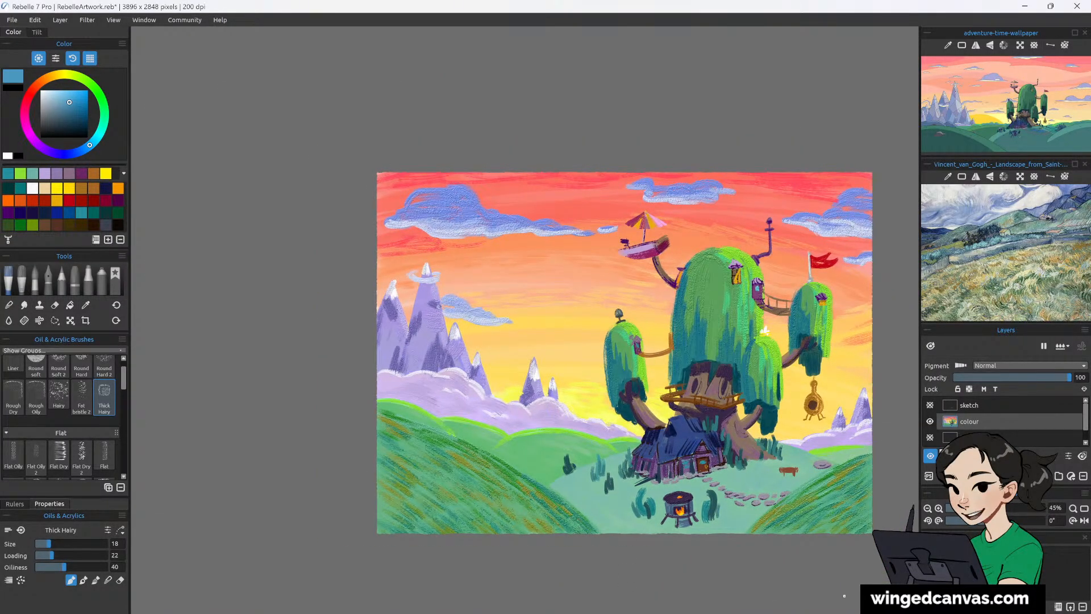
{"action": "scroll", "coordinate": [815, 467], "scroll_direction": "down", "scroll_amount": 2}
{"action": "left_click_drag", "start_coordinate": [726, 387], "coordinate": [532, 337]}
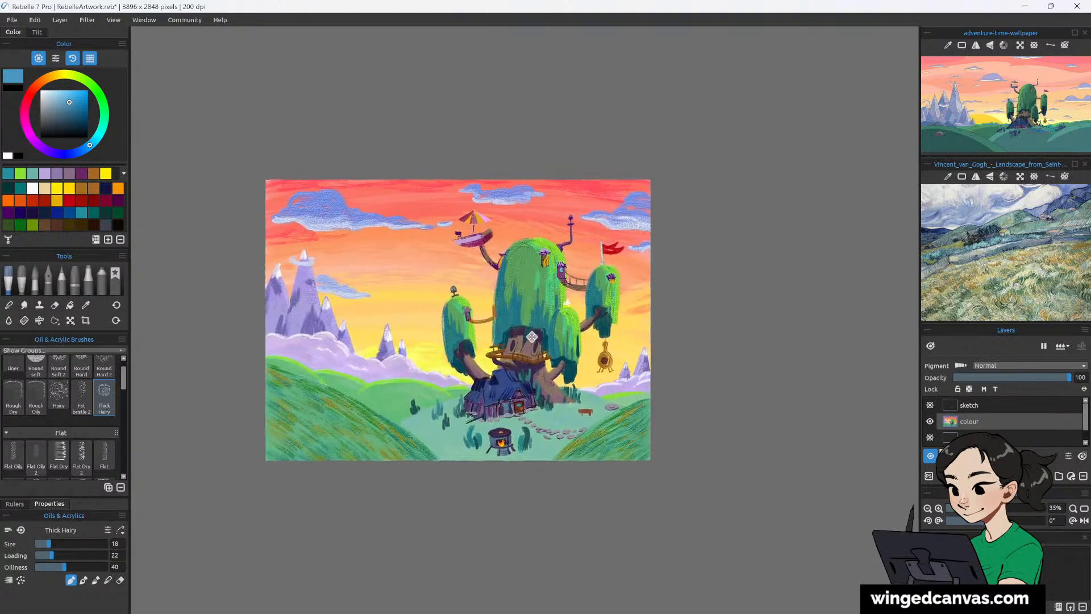
{"action": "scroll", "coordinate": [531, 337], "scroll_direction": "down", "scroll_amount": 2}
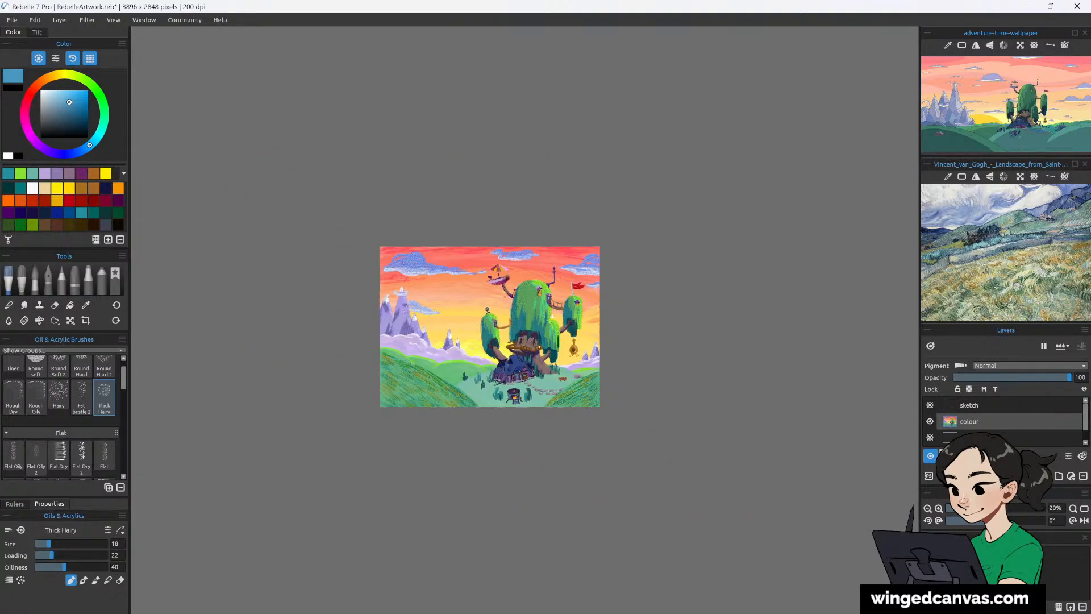
{"action": "scroll", "coordinate": [434, 228], "scroll_direction": "down", "scroll_amount": 2}
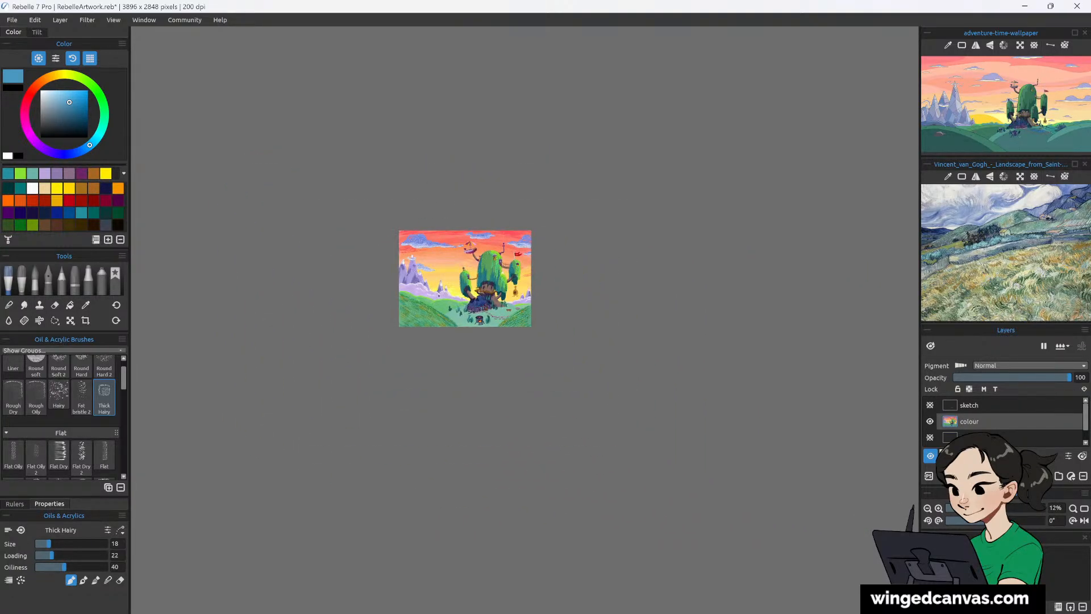
{"action": "scroll", "coordinate": [439, 294], "scroll_direction": "up", "scroll_amount": 5}
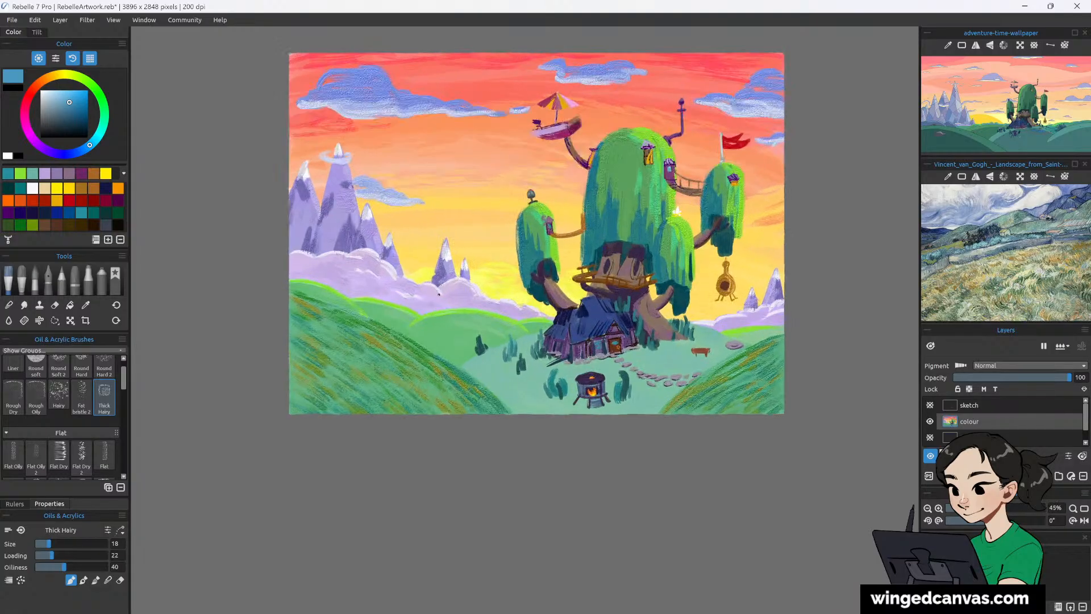
{"action": "scroll", "coordinate": [438, 295], "scroll_direction": "down", "scroll_amount": 1}
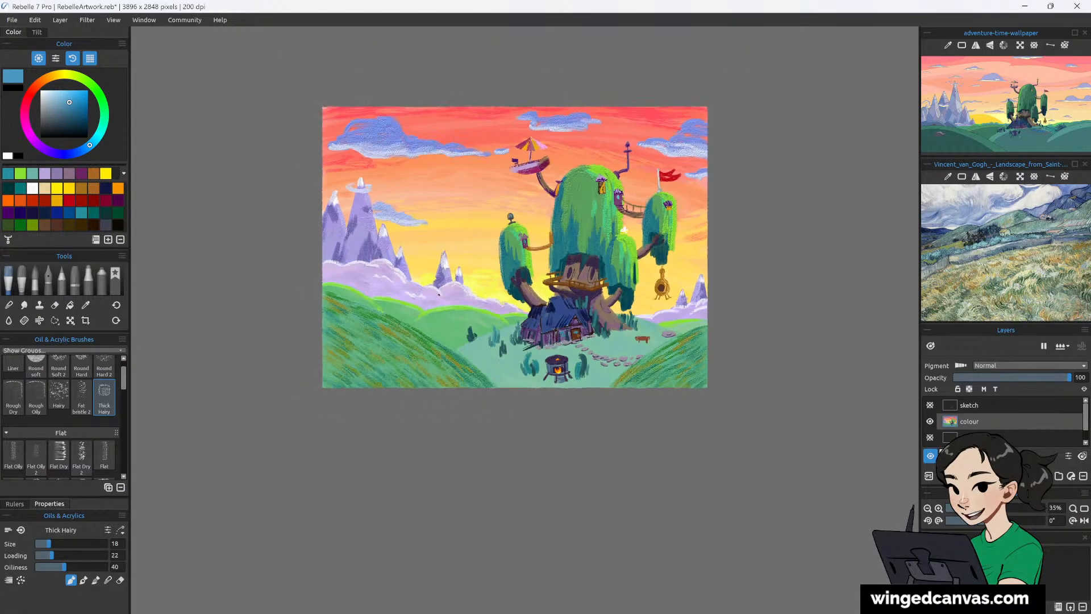
{"action": "scroll", "coordinate": [439, 294], "scroll_direction": "up", "scroll_amount": 1}
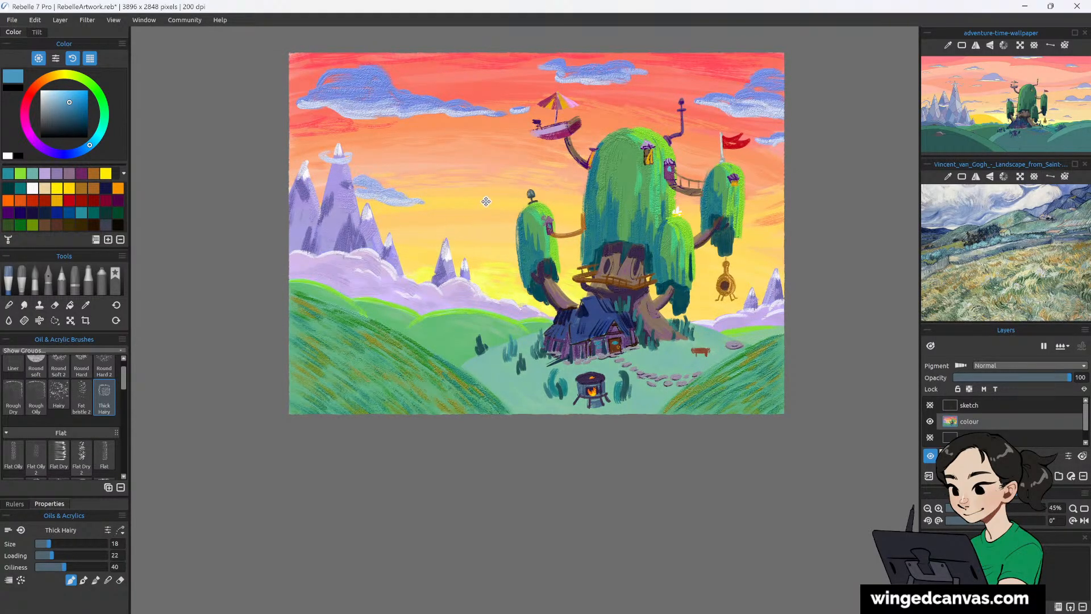
{"action": "left_click_drag", "start_coordinate": [486, 203], "coordinate": [475, 332]}
{"action": "scroll", "coordinate": [475, 331], "scroll_direction": "down", "scroll_amount": 1}
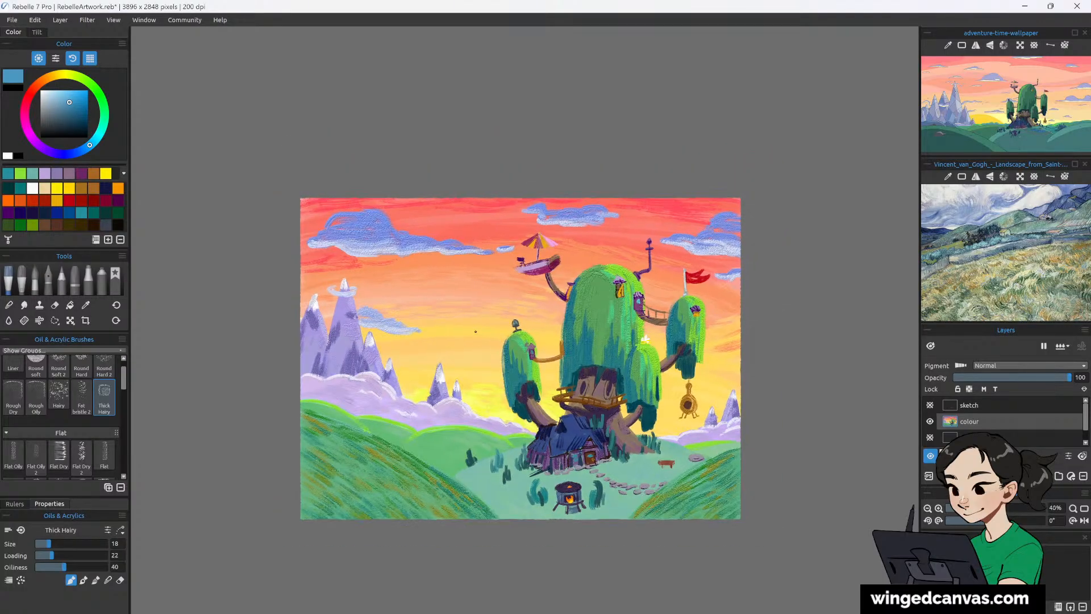
{"action": "scroll", "coordinate": [476, 332], "scroll_direction": "up", "scroll_amount": 2}
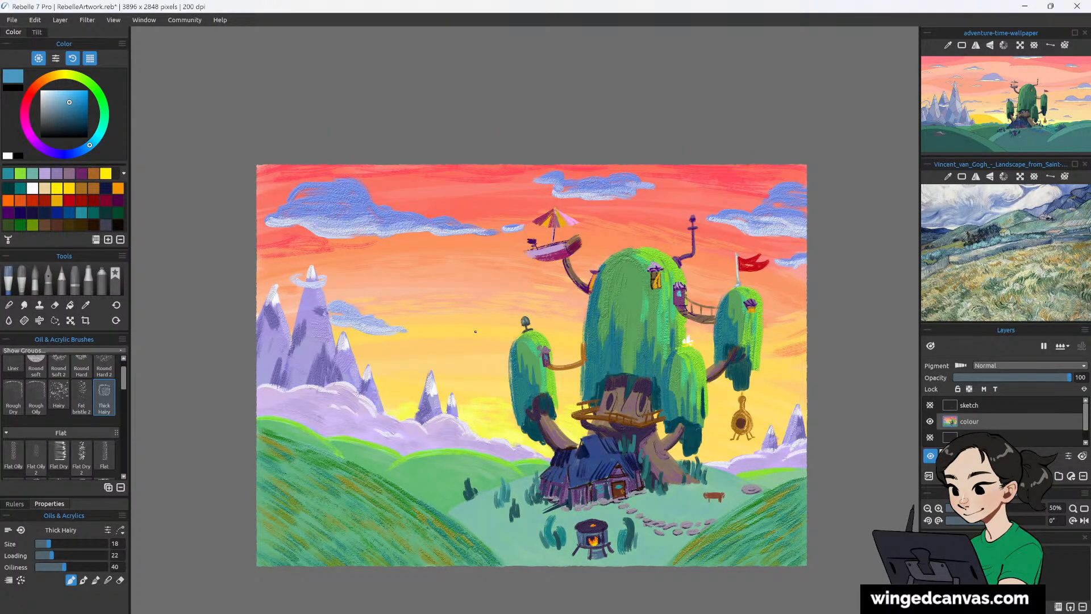
{"action": "scroll", "coordinate": [476, 331], "scroll_direction": "up", "scroll_amount": 1}
{"action": "scroll", "coordinate": [475, 332], "scroll_direction": "down", "scroll_amount": 1}
{"action": "left_click_drag", "start_coordinate": [476, 331], "coordinate": [481, 301]}
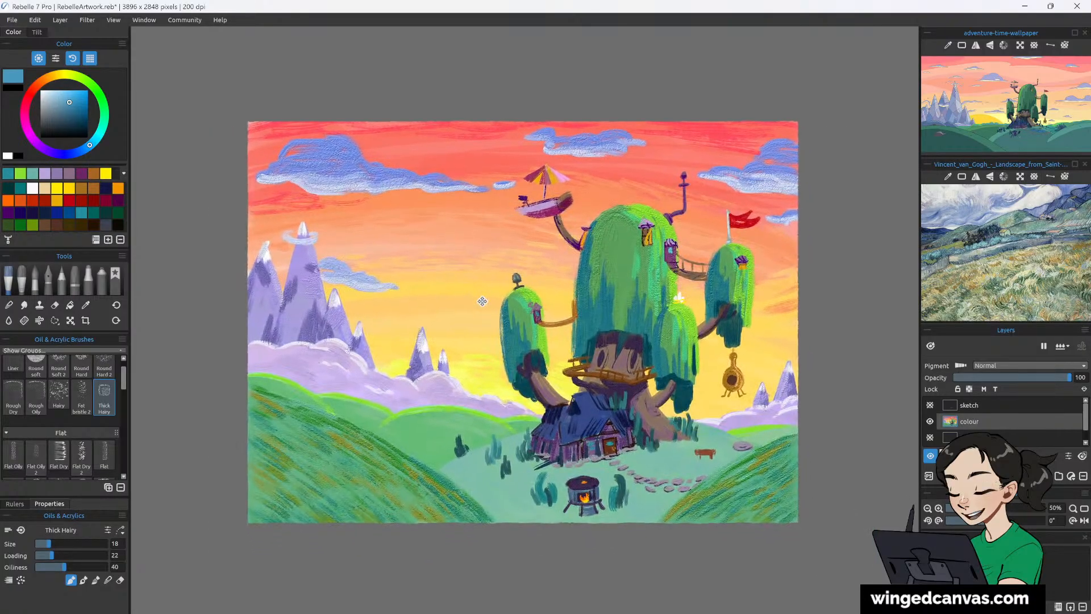
{"action": "scroll", "coordinate": [481, 301], "scroll_direction": "up", "scroll_amount": 1}
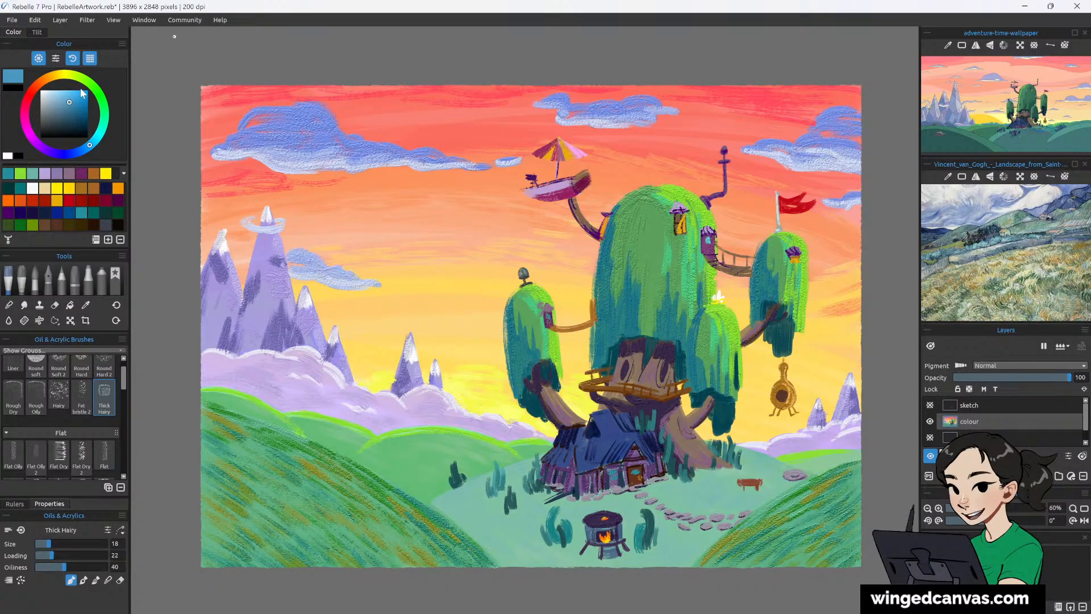
Paint a small light blue pond above the stepping stones beside the cottage, and edge it in darker blue.
{"action": "left_click", "coordinate": [65, 97]}
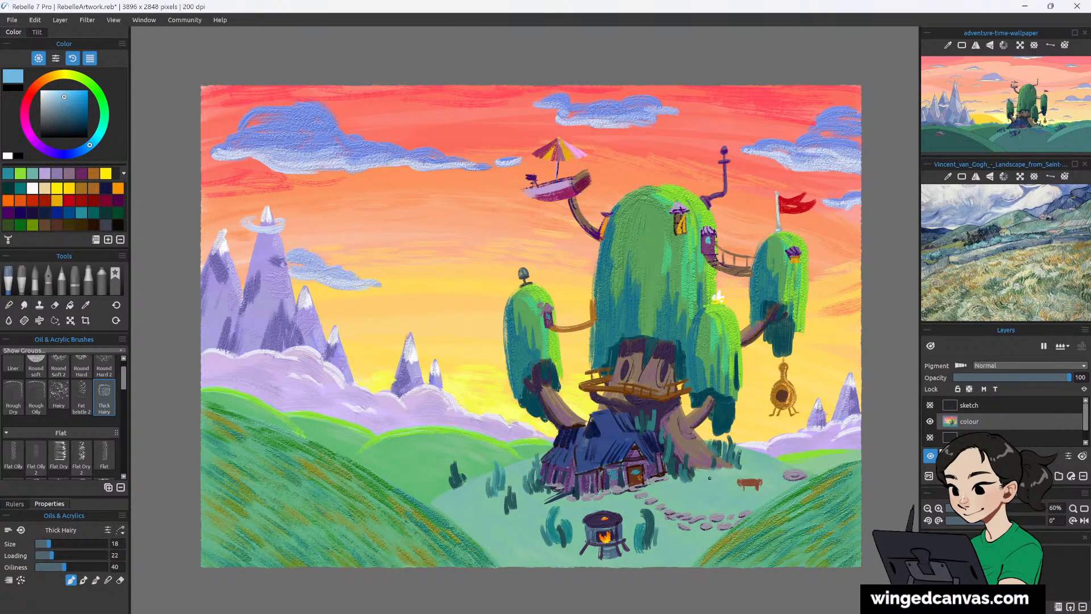
{"action": "mouse_move", "coordinate": [712, 487]}
{"action": "left_mouse_down"}
{"action": "mouse_move", "coordinate": [696, 500]}
{"action": "mouse_move", "coordinate": [732, 500]}
{"action": "left_mouse_up"}
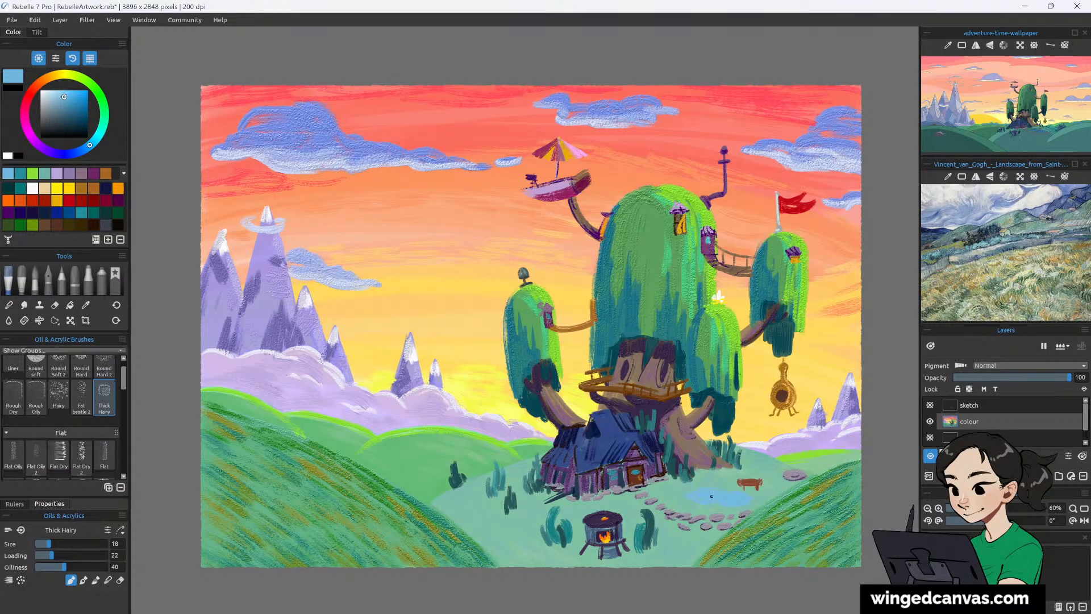
{"action": "left_click_drag", "start_coordinate": [73, 118], "coordinate": [69, 107]}
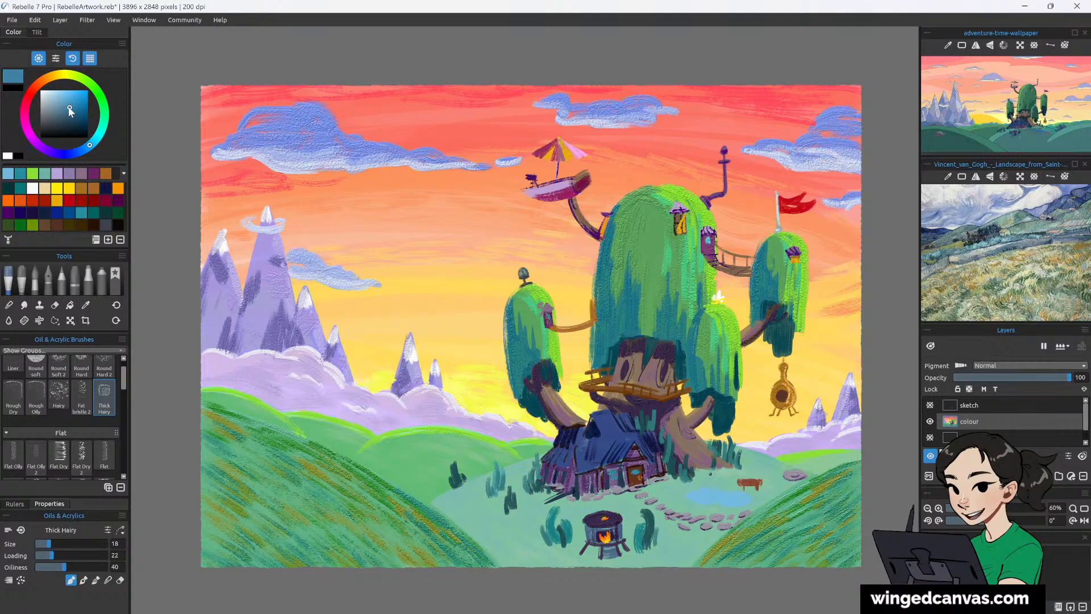
{"action": "left_click_drag", "start_coordinate": [688, 498], "coordinate": [755, 500]}
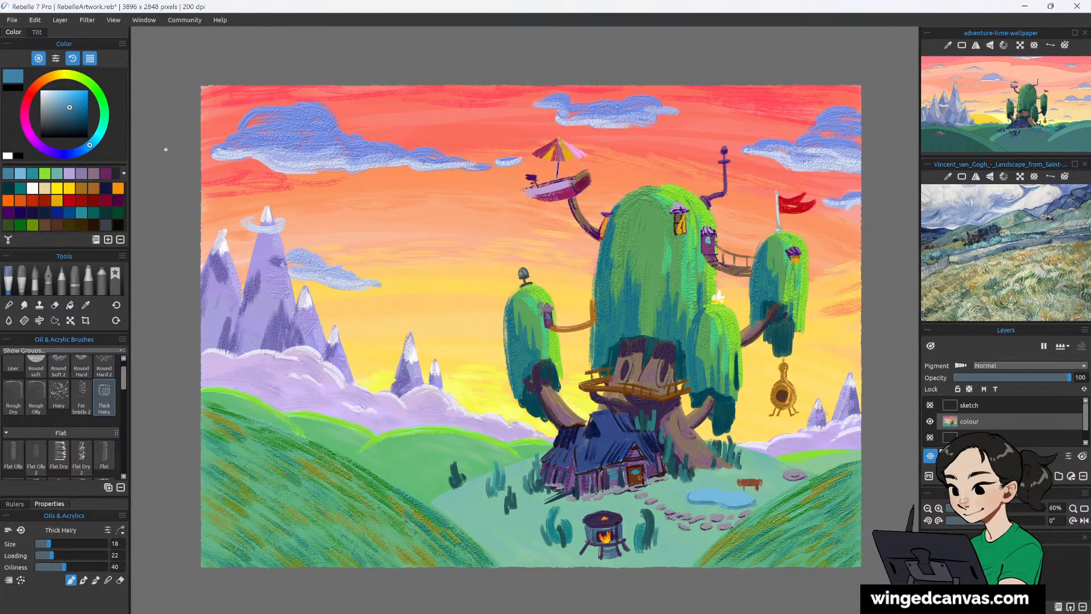
Dab small lily pads onto the pond in a mid green and a warmer, brighter green.
{"action": "left_click_drag", "start_coordinate": [91, 92], "coordinate": [104, 111]}
{"action": "left_click", "coordinate": [74, 108]}
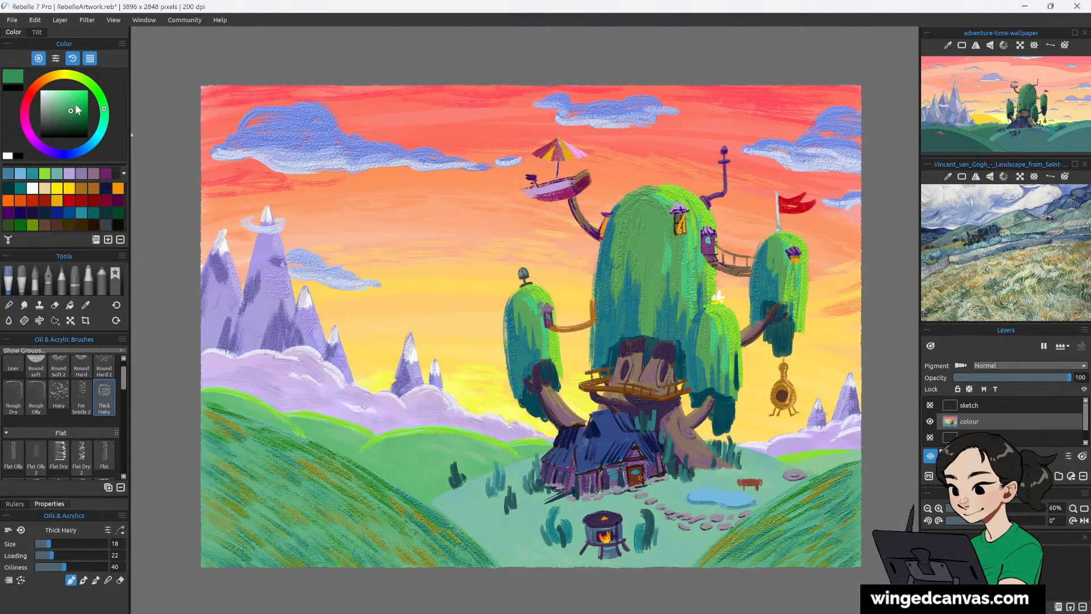
{"action": "left_click", "coordinate": [700, 494]}
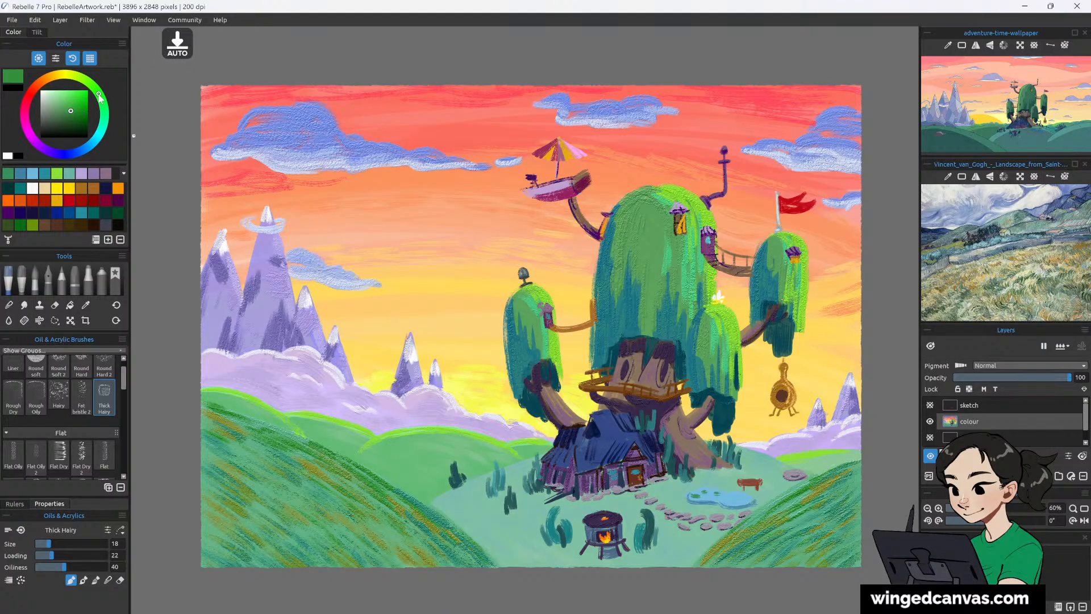
{"action": "left_click", "coordinate": [94, 88]}
{"action": "left_click", "coordinate": [75, 108]}
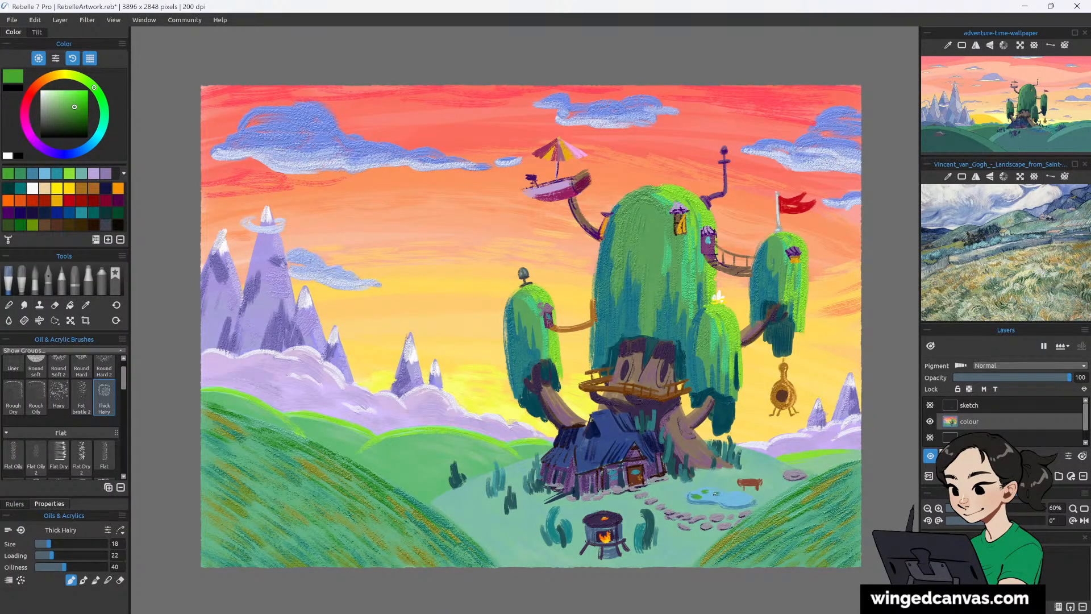
{"action": "left_click", "coordinate": [715, 493]}
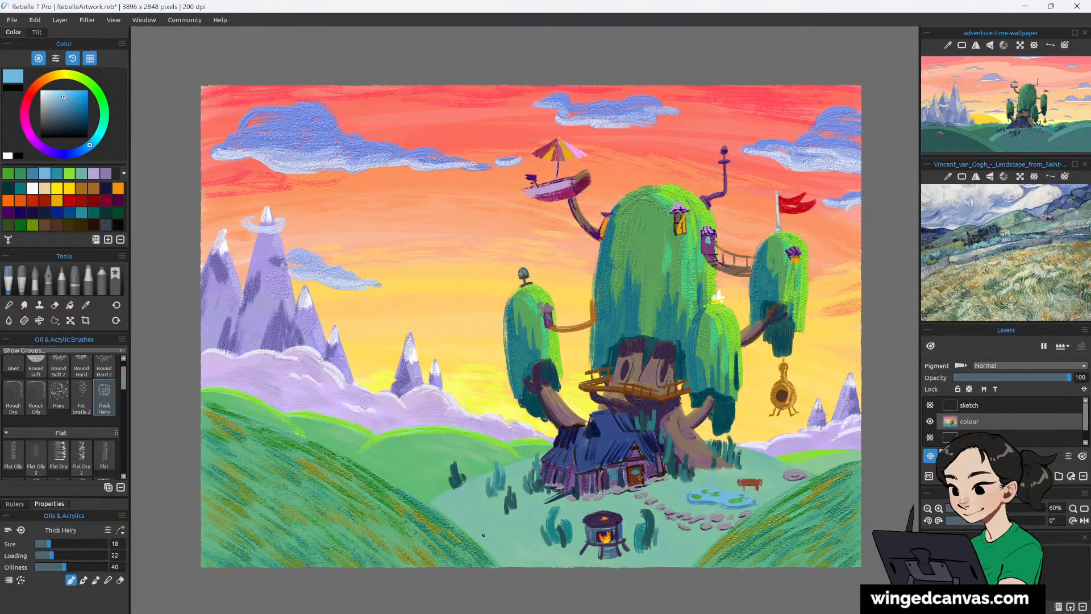
Highlight the clearing's left edge in a pale mint lightened from its sampled green, using the size 18 Thick Hairy brush.
{"action": "left_click", "coordinate": [66, 96]}
{"action": "left_click", "coordinate": [86, 305]}
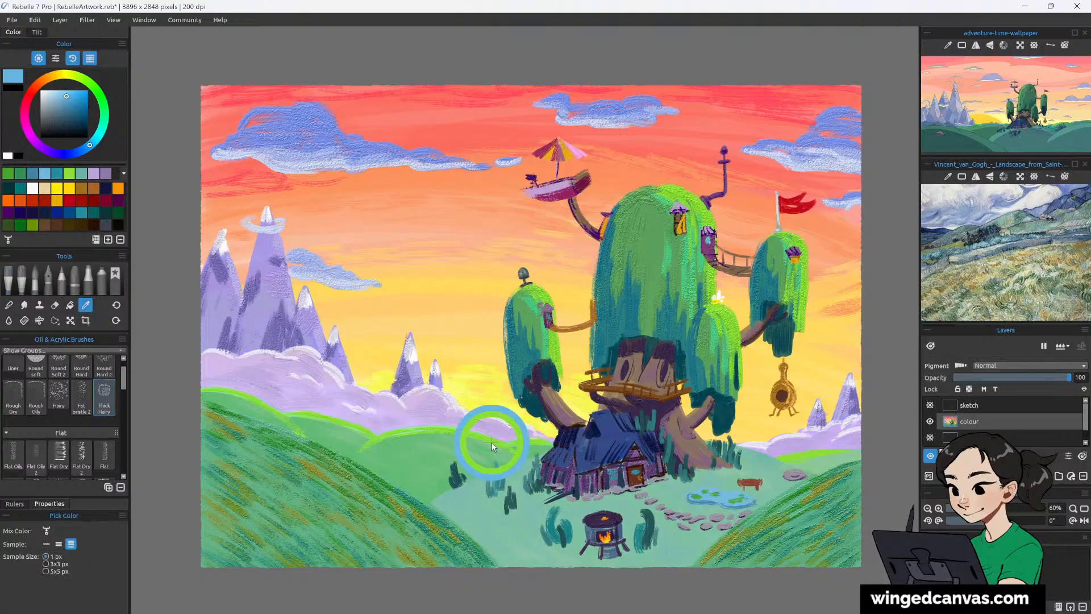
{"action": "left_click", "coordinate": [471, 490]}
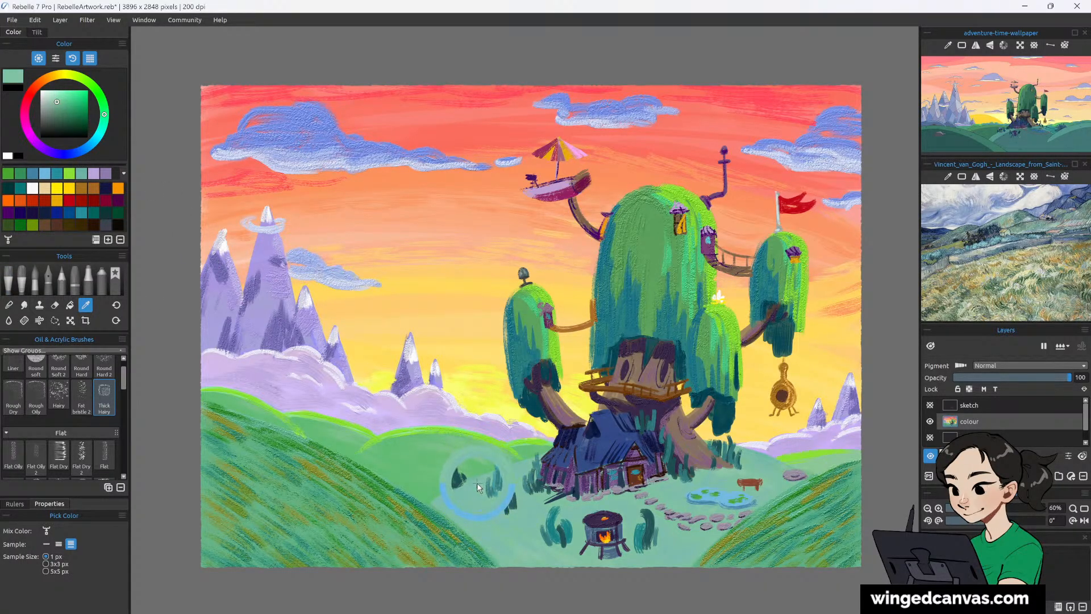
{"action": "left_click_drag", "start_coordinate": [55, 102], "coordinate": [54, 92]}
{"action": "left_click", "coordinate": [113, 117]}
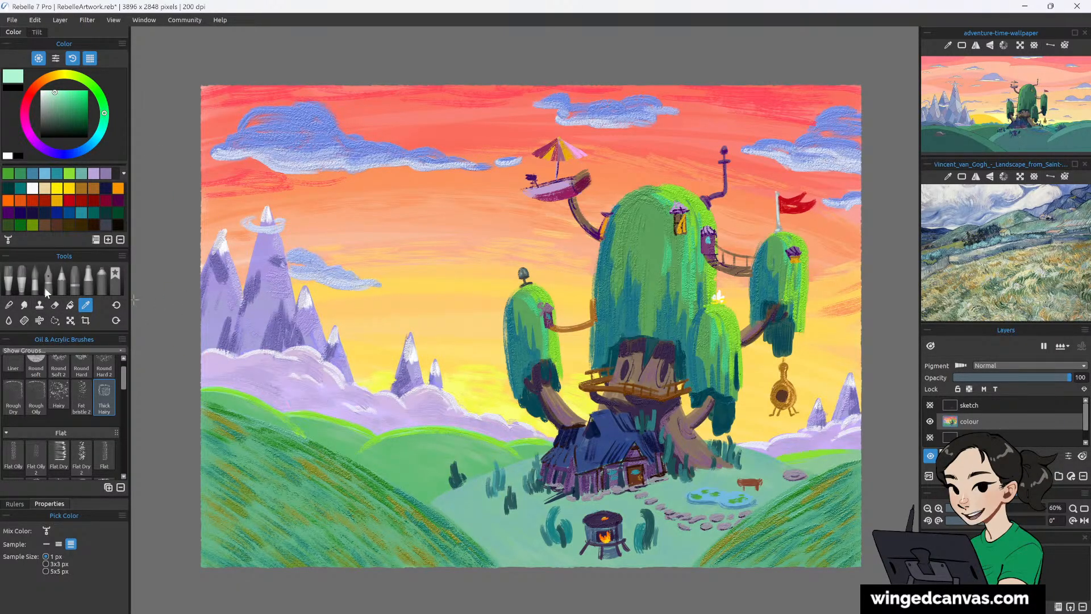
{"action": "left_click", "coordinate": [15, 285]}
{"action": "left_click_drag", "start_coordinate": [432, 502], "coordinate": [473, 485]}
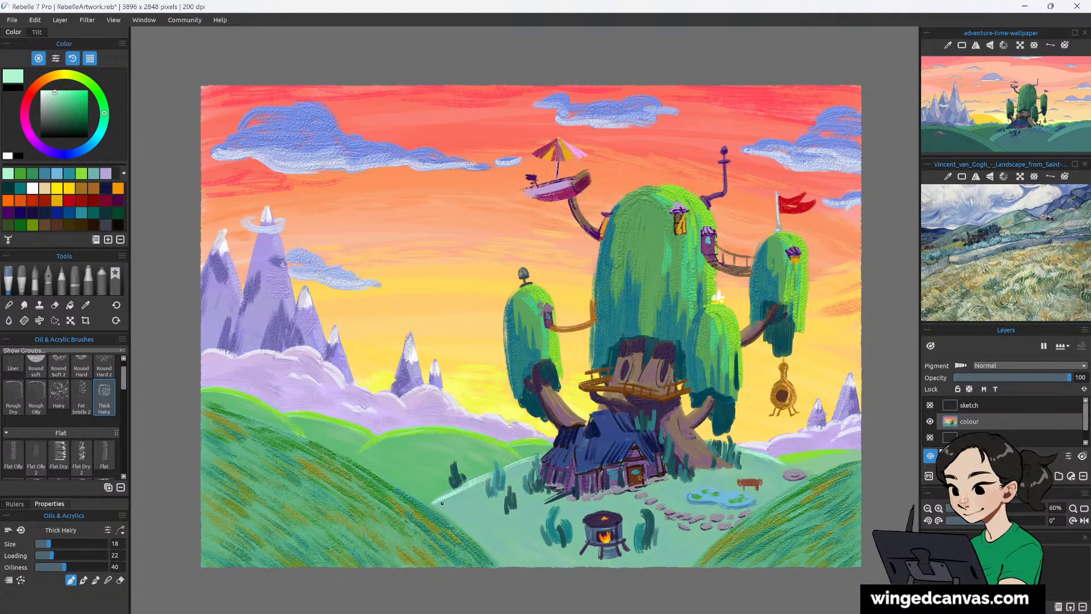
Extend the pale mint highlight along the clearing's left edge up towards the cottage.
{"action": "left_click_drag", "start_coordinate": [442, 502], "coordinate": [542, 455]}
Highlight the treehouse's lower left branch in a pale sandy yellow, lightened and warmed from the branch's sampled brown.
{"action": "left_click", "coordinate": [85, 306]}
{"action": "left_click", "coordinate": [552, 393]}
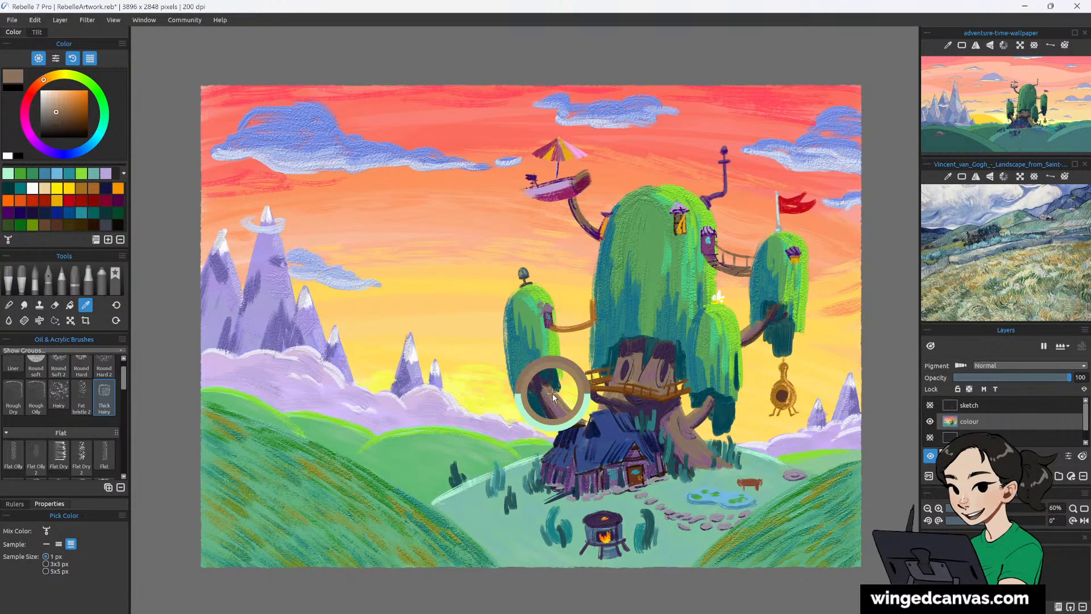
{"action": "left_click", "coordinate": [62, 95]}
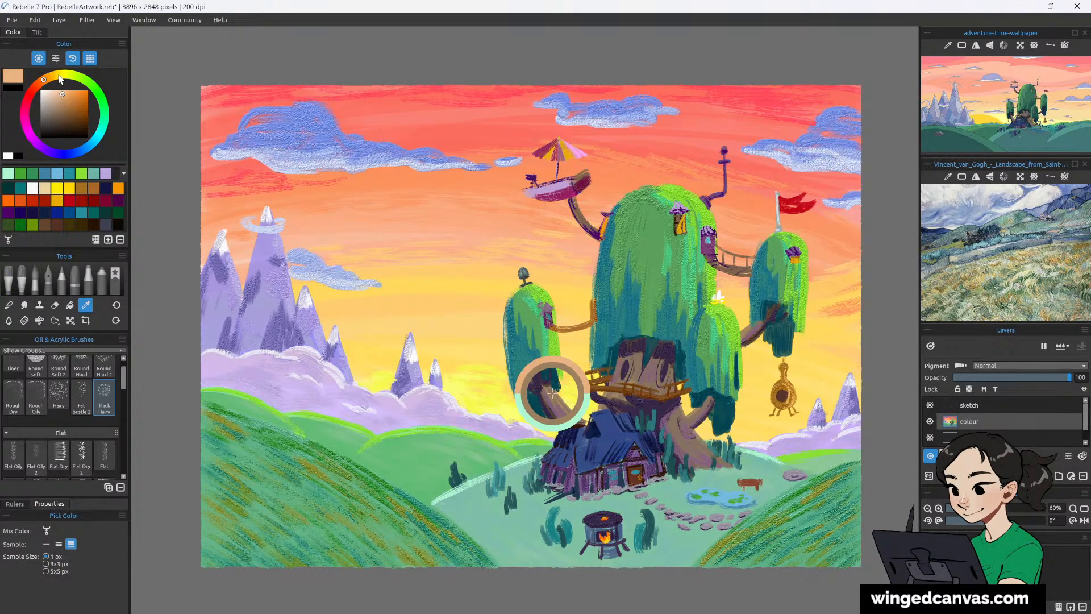
{"action": "left_click", "coordinate": [56, 76]}
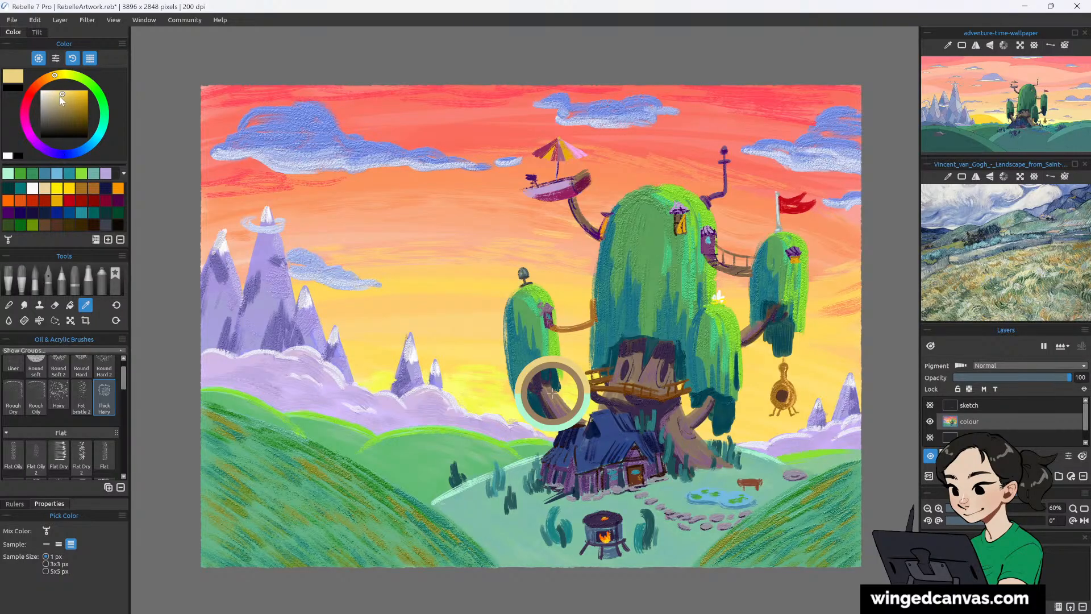
{"action": "left_click", "coordinate": [60, 98]}
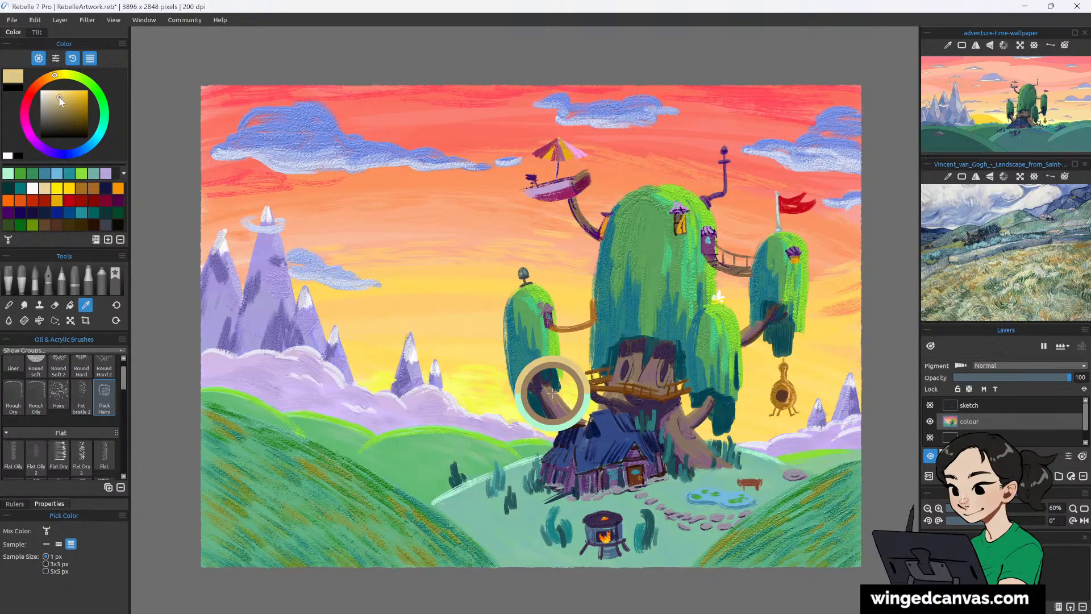
{"action": "left_click", "coordinate": [11, 280]}
{"action": "mouse_move", "coordinate": [553, 389]}
{"action": "left_mouse_down"}
{"action": "mouse_move", "coordinate": [582, 423]}
{"action": "mouse_move", "coordinate": [590, 400]}
{"action": "left_mouse_up"}
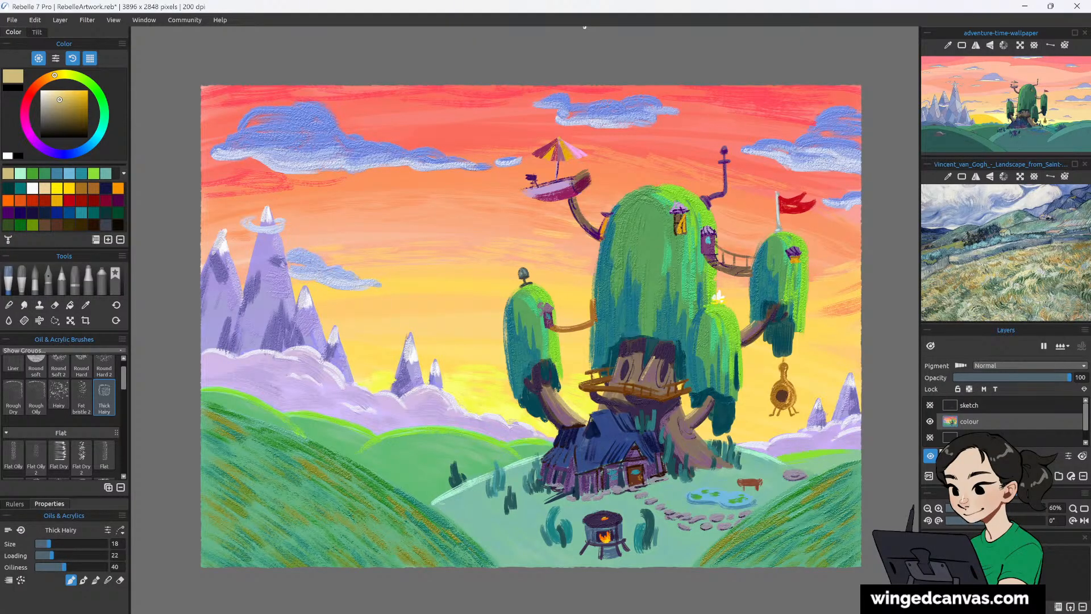
Paint dark plank strokes on the cottage's blue roof in a navy sampled from the roof.
{"action": "key", "text": "i"}
{"action": "left_click", "coordinate": [614, 436]}
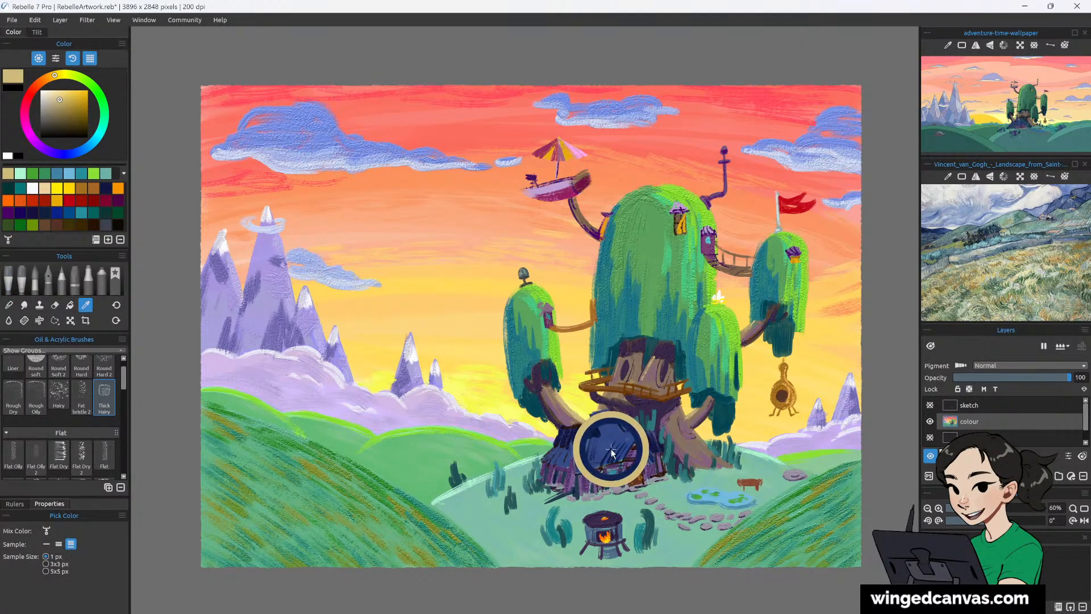
{"action": "key", "text": "b"}
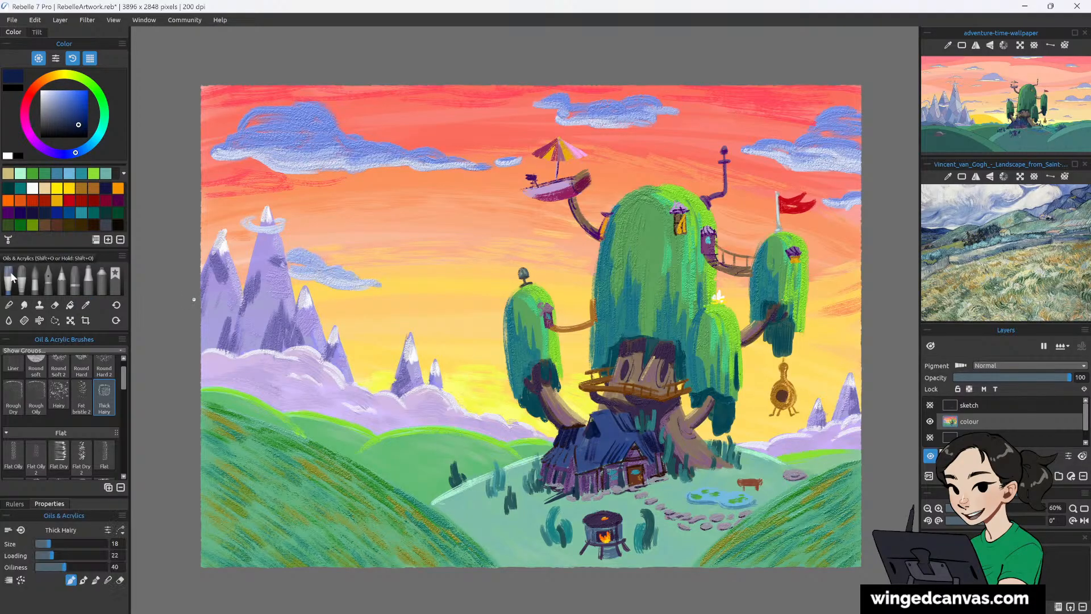
{"action": "left_click_drag", "start_coordinate": [613, 447], "coordinate": [609, 461]}
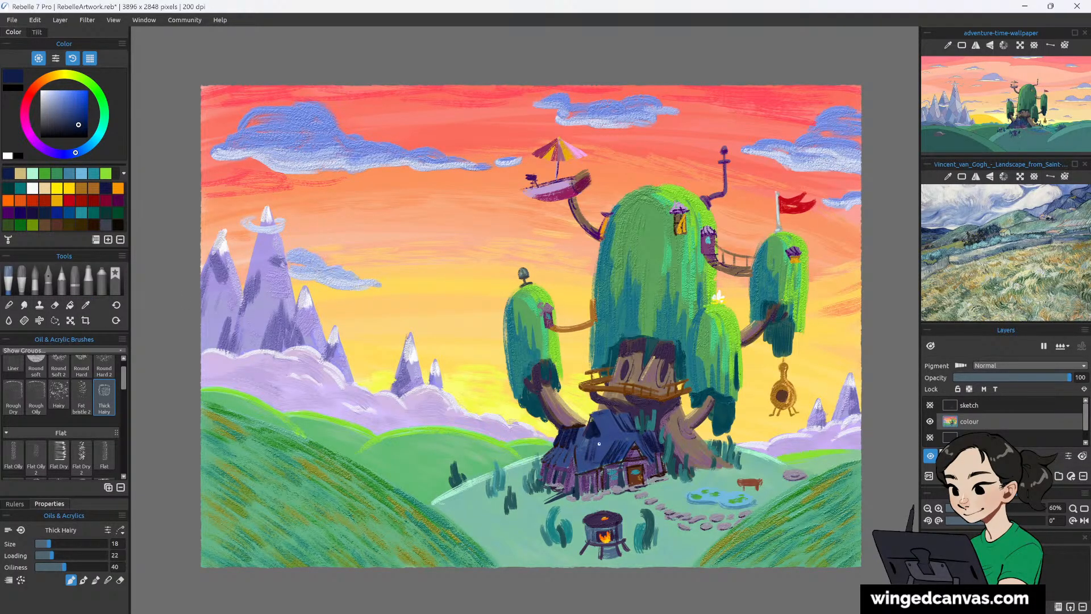
{"action": "left_click_drag", "start_coordinate": [600, 438], "coordinate": [601, 458]}
{"action": "left_click_drag", "start_coordinate": [609, 439], "coordinate": [581, 471]}
Layer further roof strokes on the cottage in medium blue, deeper blue and a lighter muted blue.
{"action": "left_click", "coordinate": [73, 112]}
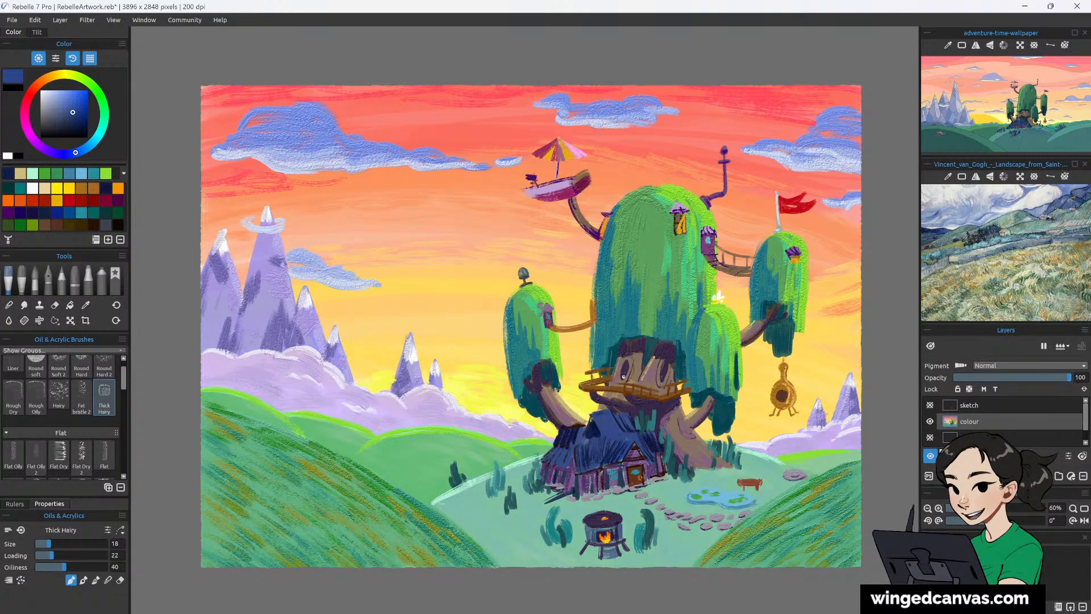
{"action": "left_click", "coordinate": [79, 117]}
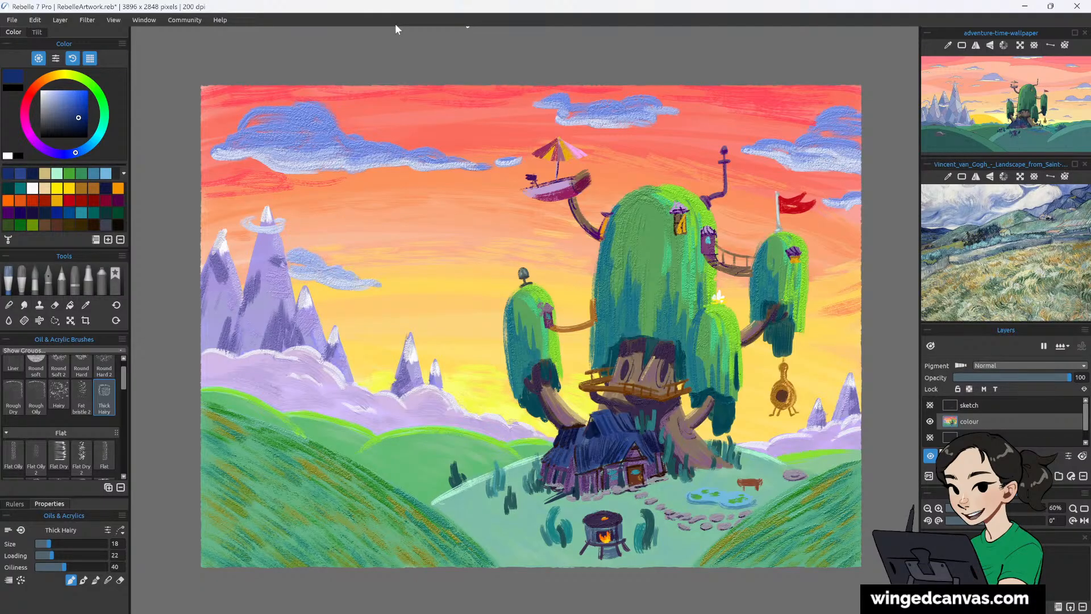
{"action": "left_click", "coordinate": [63, 108]}
{"action": "left_click", "coordinate": [86, 146]}
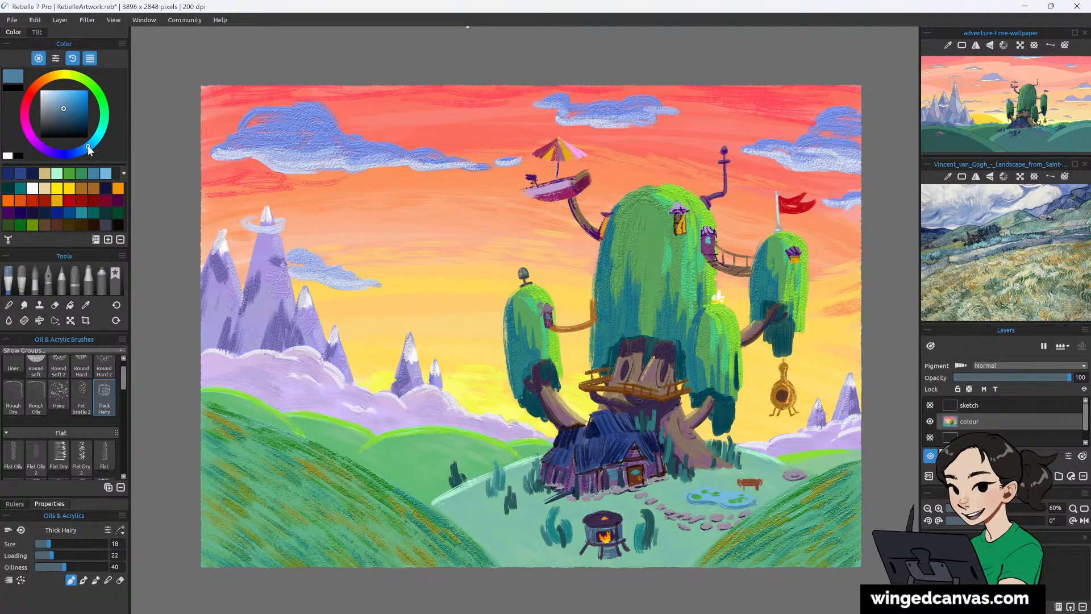
{"action": "mouse_move", "coordinate": [544, 459]}
{"action": "left_mouse_down"}
{"action": "mouse_move", "coordinate": [576, 424]}
{"action": "mouse_move", "coordinate": [562, 438]}
{"action": "mouse_move", "coordinate": [560, 427]}
{"action": "mouse_move", "coordinate": [594, 417]}
{"action": "left_mouse_up"}
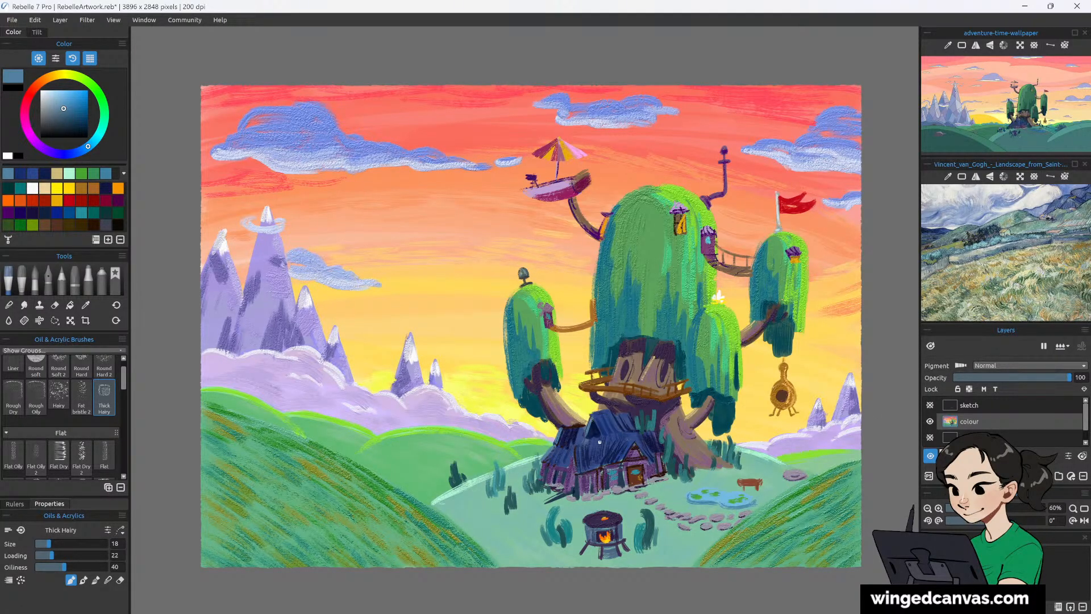
{"action": "left_click_drag", "start_coordinate": [602, 437], "coordinate": [597, 463]}
Add a golden-brown accent to the planks on the ground at the cottage's left corner.
{"action": "left_click", "coordinate": [83, 187]}
{"action": "left_click_drag", "start_coordinate": [540, 500], "coordinate": [565, 494]}
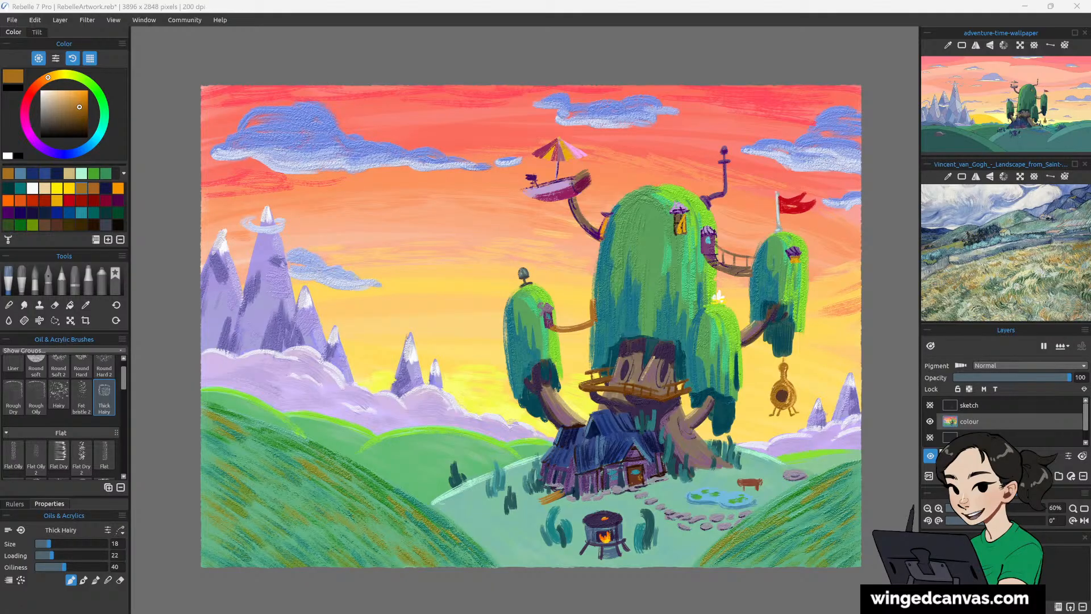
Paint the left slope of the small central mountain in a sampled lavender with the size 18 Thick Hairy brush.
{"action": "left_click", "coordinate": [86, 305]}
{"action": "left_click_drag", "start_coordinate": [415, 370], "coordinate": [399, 367]}
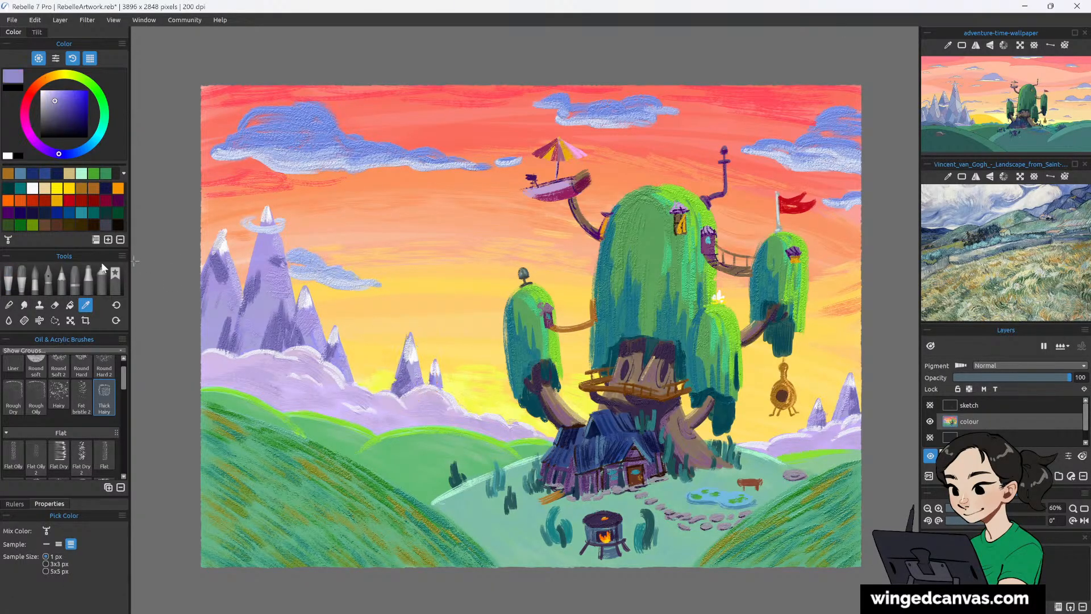
{"action": "left_click", "coordinate": [16, 280]}
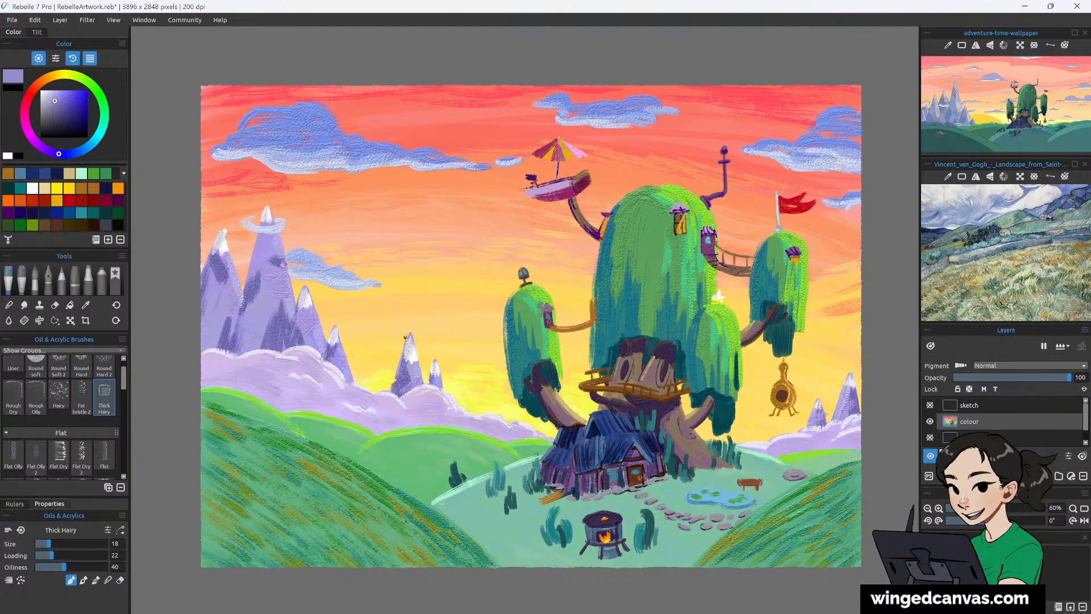
{"action": "left_click_drag", "start_coordinate": [406, 339], "coordinate": [394, 383]}
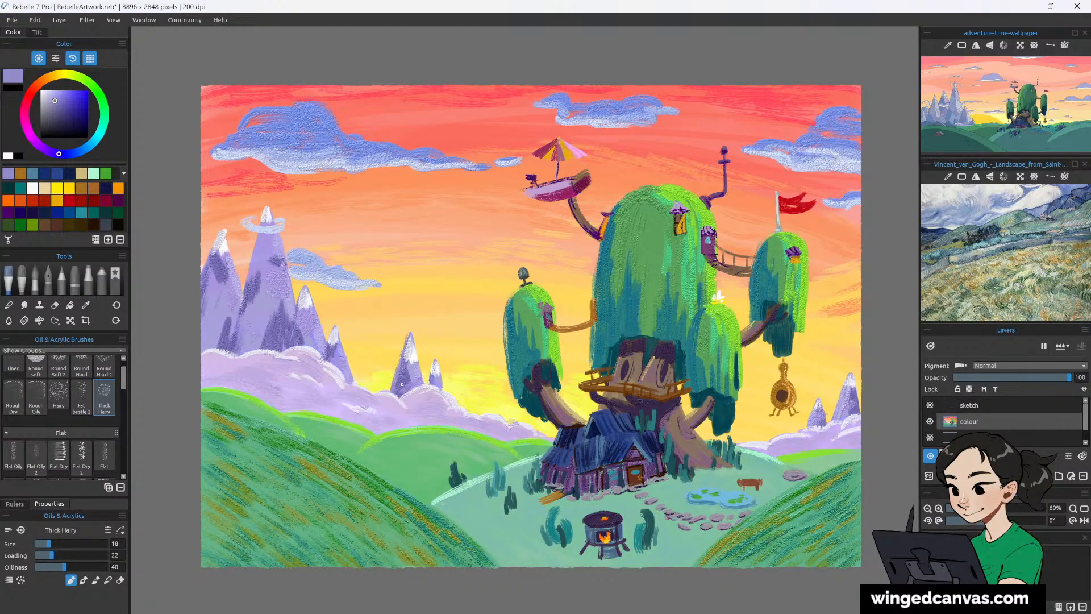